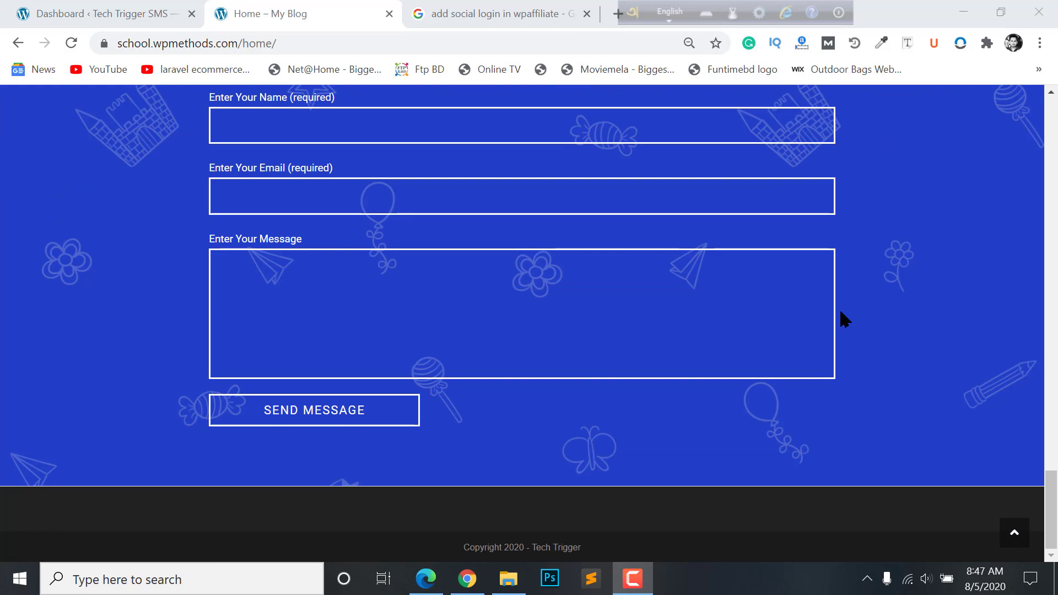
- Scroll the reference school homepage back to its hero, then switch to the Tech Trigger SMS admin dashboard
{"action": "scroll", "coordinate": [844, 319], "scroll_direction": "up", "scroll_amount": 20}
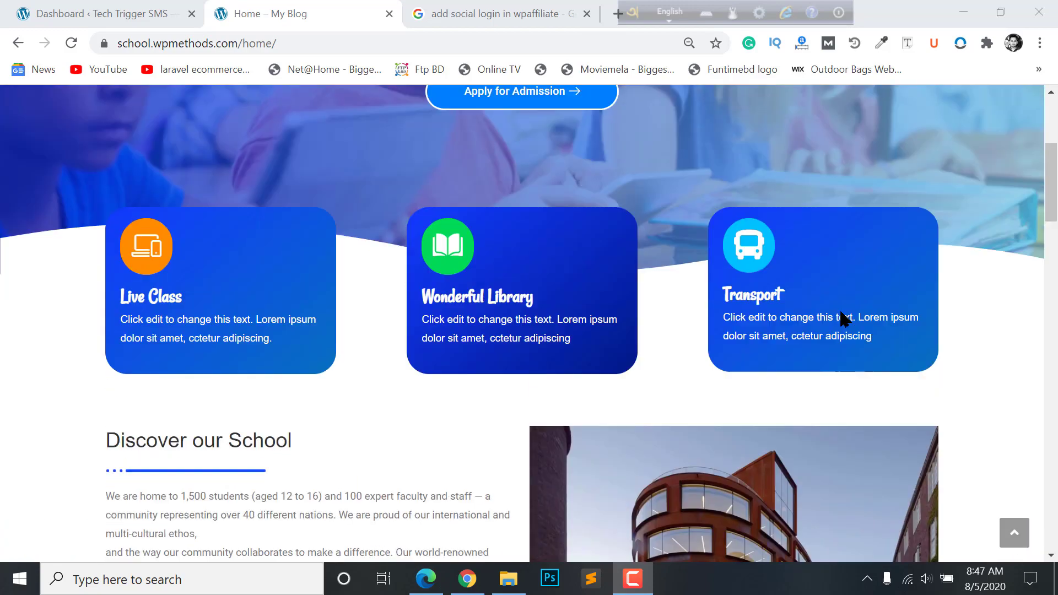
{"action": "scroll", "coordinate": [844, 319], "scroll_direction": "up", "scroll_amount": 5}
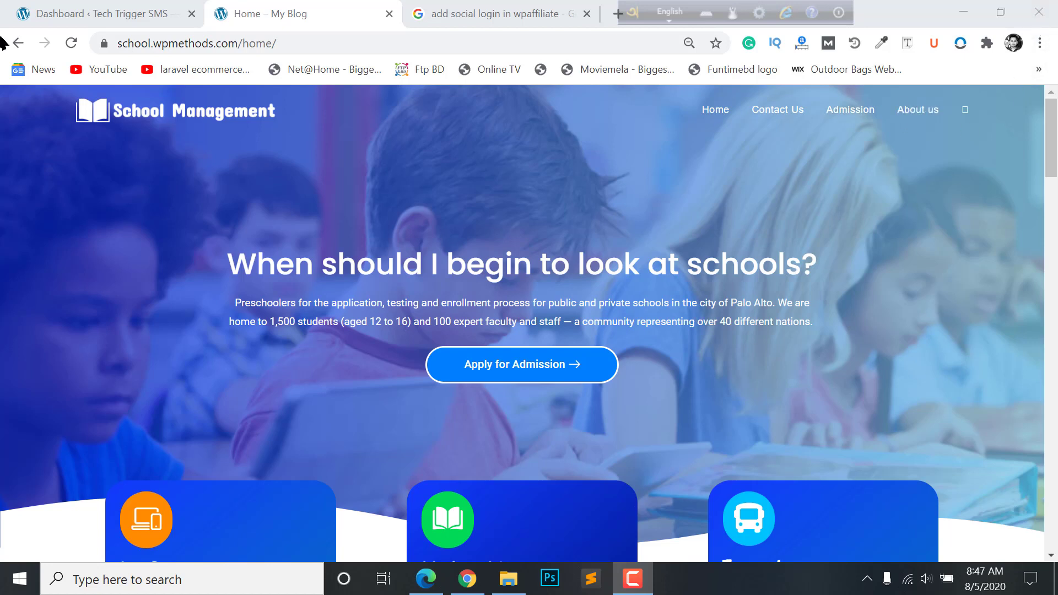
{"action": "left_click", "coordinate": [120, 9]}
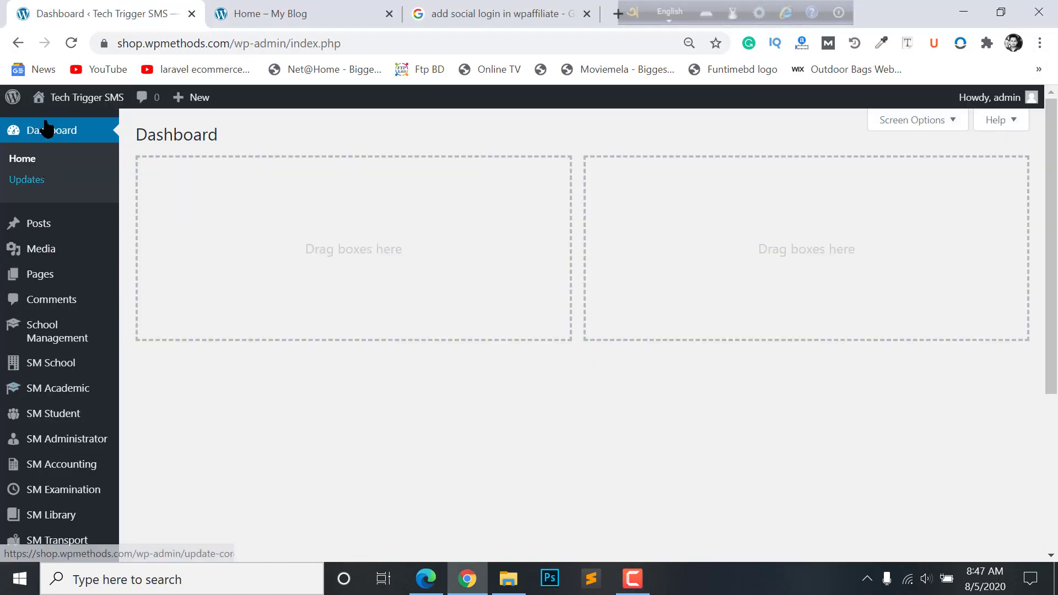
- Open the All Pages list in a new tab and start adding a new page there
{"action": "scroll", "coordinate": [27, 263], "scroll_direction": "down", "scroll_amount": 4}
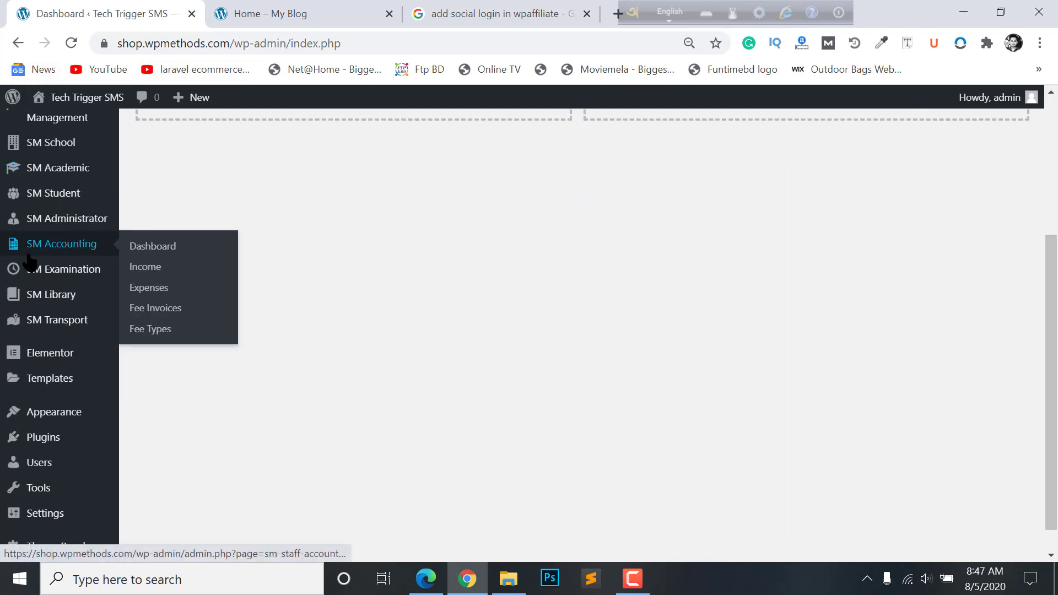
{"action": "scroll", "coordinate": [33, 242], "scroll_direction": "up", "scroll_amount": 4}
{"action": "mouse_move", "coordinate": [29, 255]}
{"action": "mouse_move", "coordinate": [33, 276]}
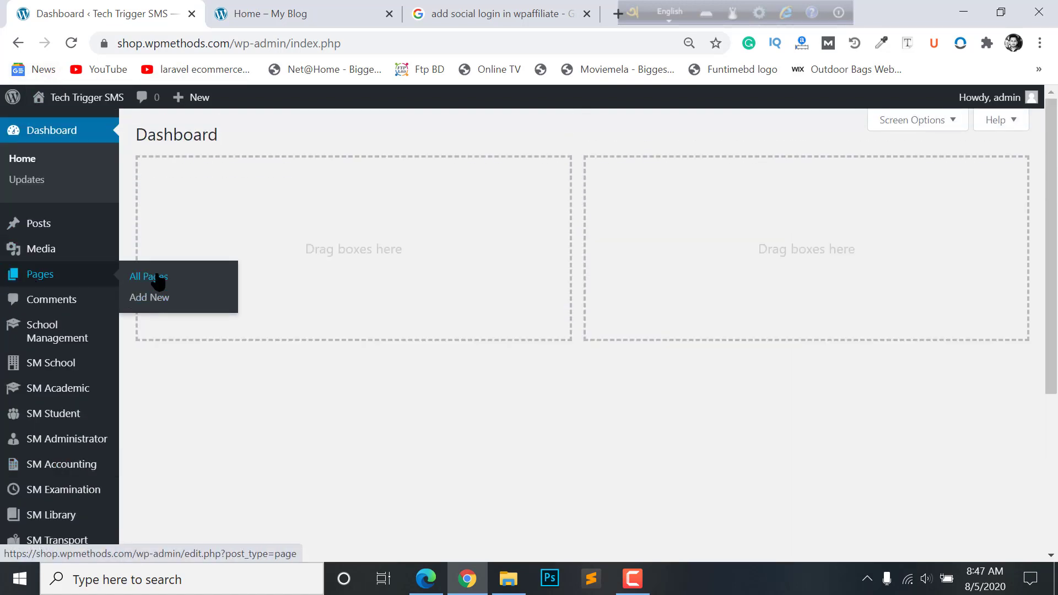
{"action": "middle_click", "coordinate": [232, 280]}
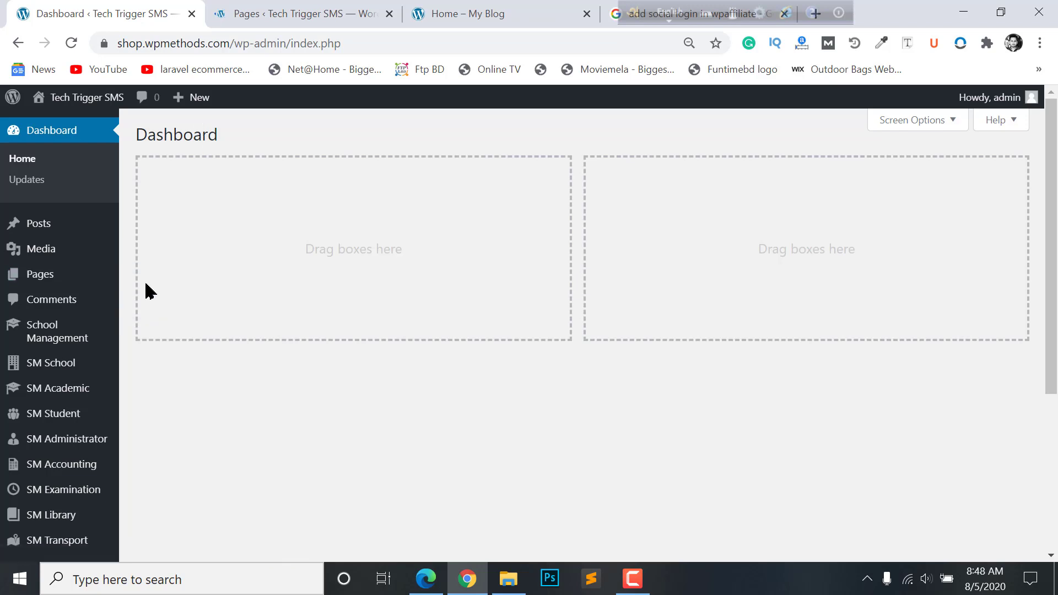
{"action": "left_click", "coordinate": [350, 8]}
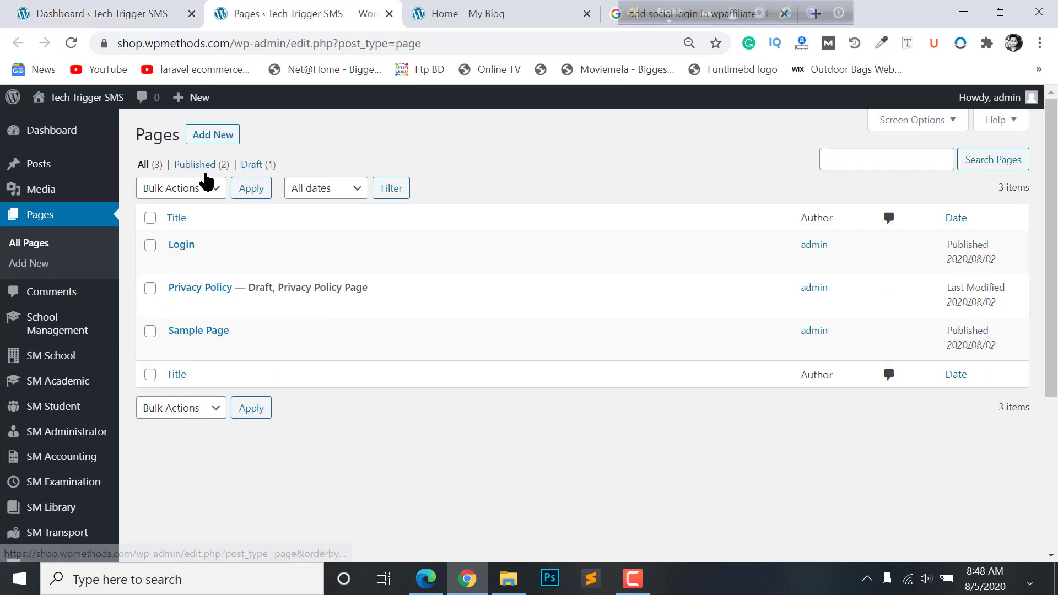
{"action": "left_click", "coordinate": [206, 141]}
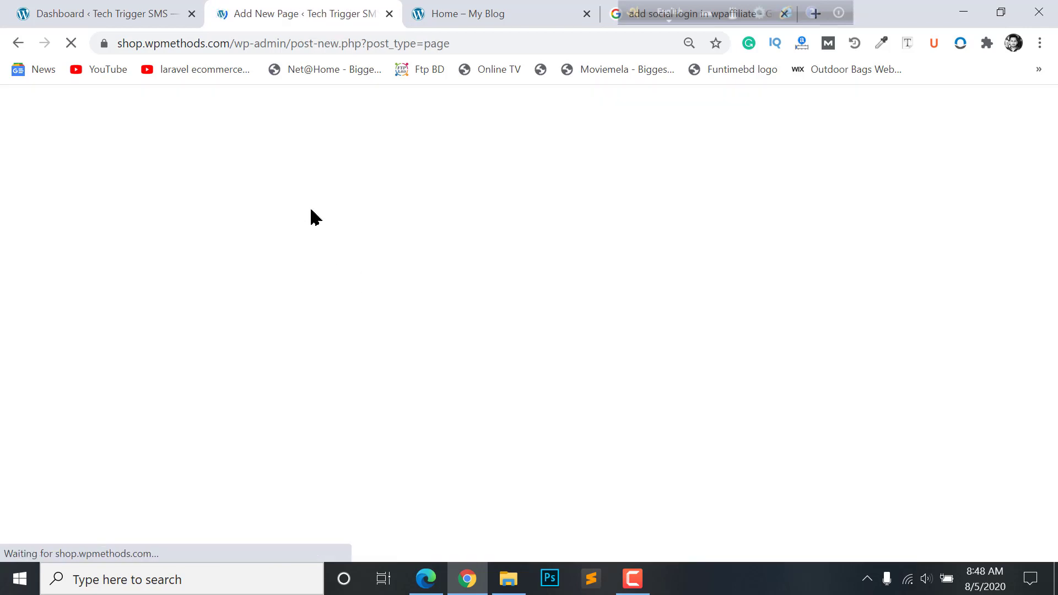
- Title the new page 'Home' and publish it
{"action": "left_click", "coordinate": [440, 7]}
{"action": "left_click", "coordinate": [298, 13]}
{"action": "type", "text": "Home"}
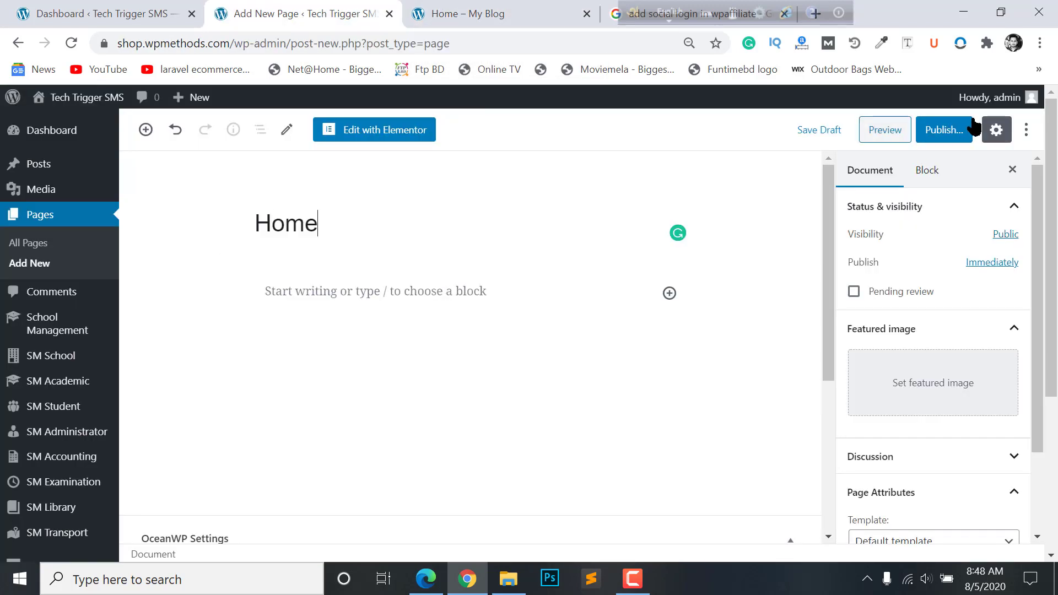
{"action": "left_click", "coordinate": [944, 130]}
{"action": "left_click", "coordinate": [949, 131]}
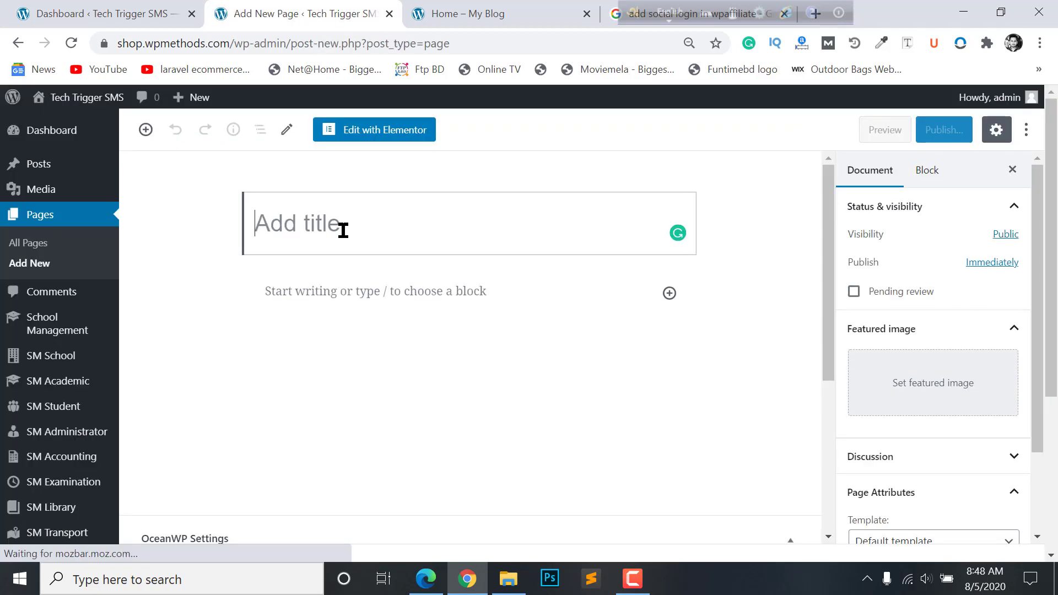
- Create a second page titled 'Blog', then go to Settings > Reading
{"action": "type", "text": "B"}
{"action": "type", "text": "log"}
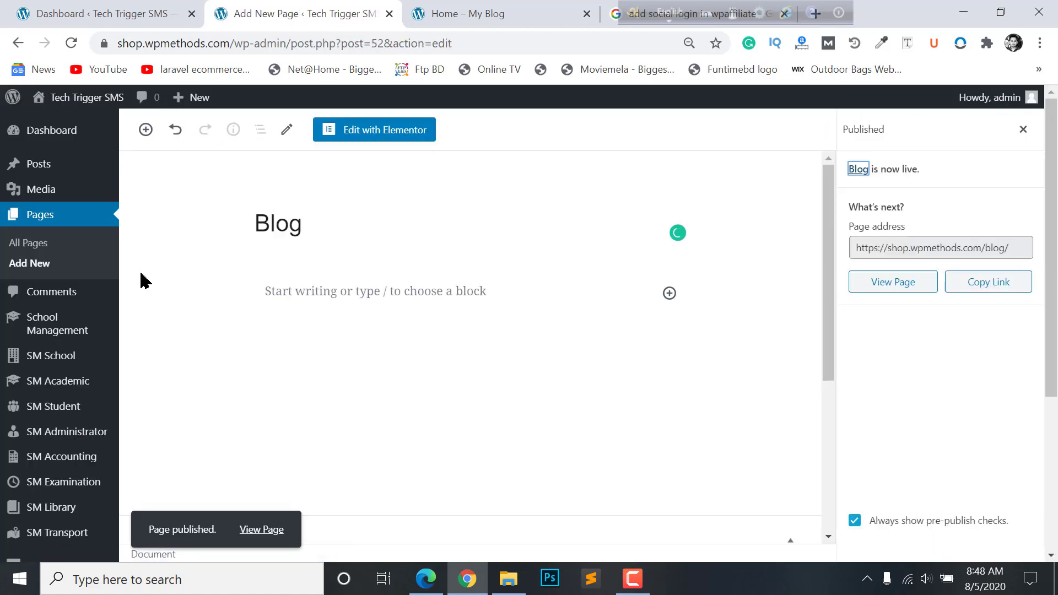
{"action": "scroll", "coordinate": [33, 358], "scroll_direction": "down", "scroll_amount": 4}
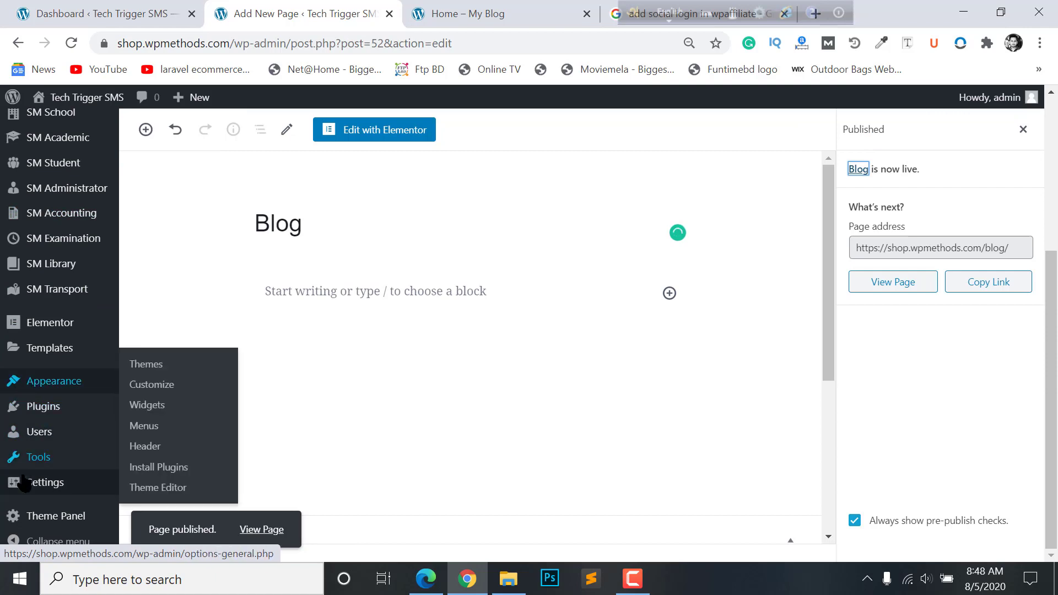
{"action": "mouse_move", "coordinate": [35, 485]}
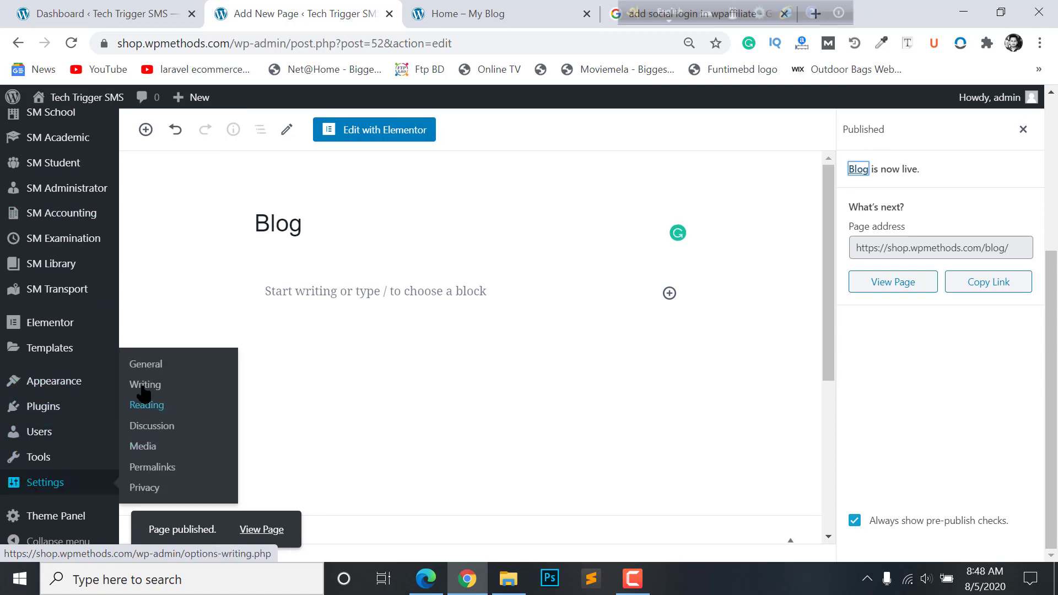
{"action": "left_click", "coordinate": [148, 408]}
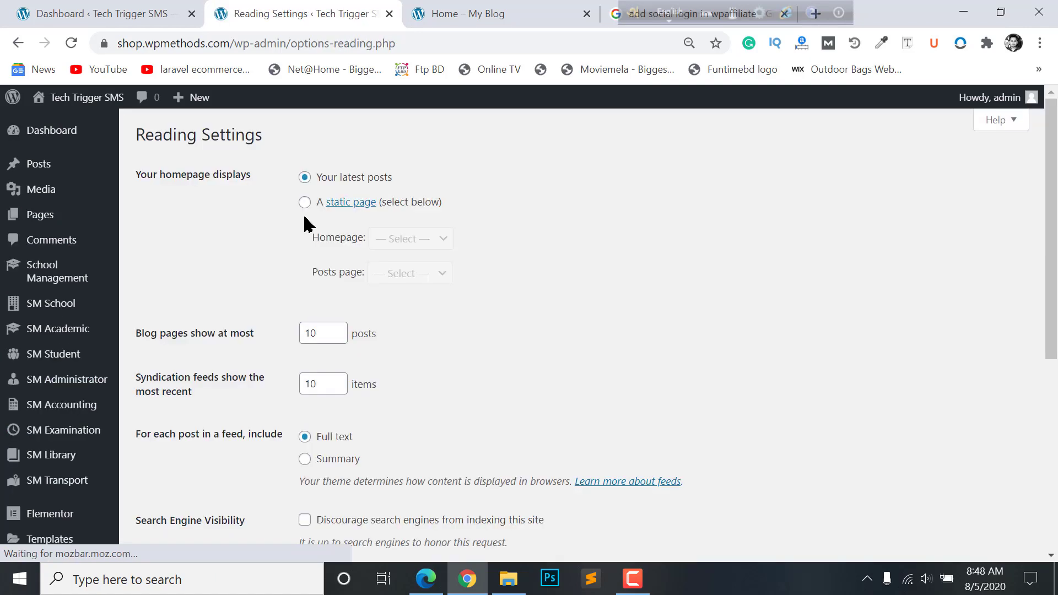
- Set a static front page with Home as homepage and Blog as posts page, and save
{"action": "left_click", "coordinate": [305, 203]}
{"action": "left_click", "coordinate": [417, 238]}
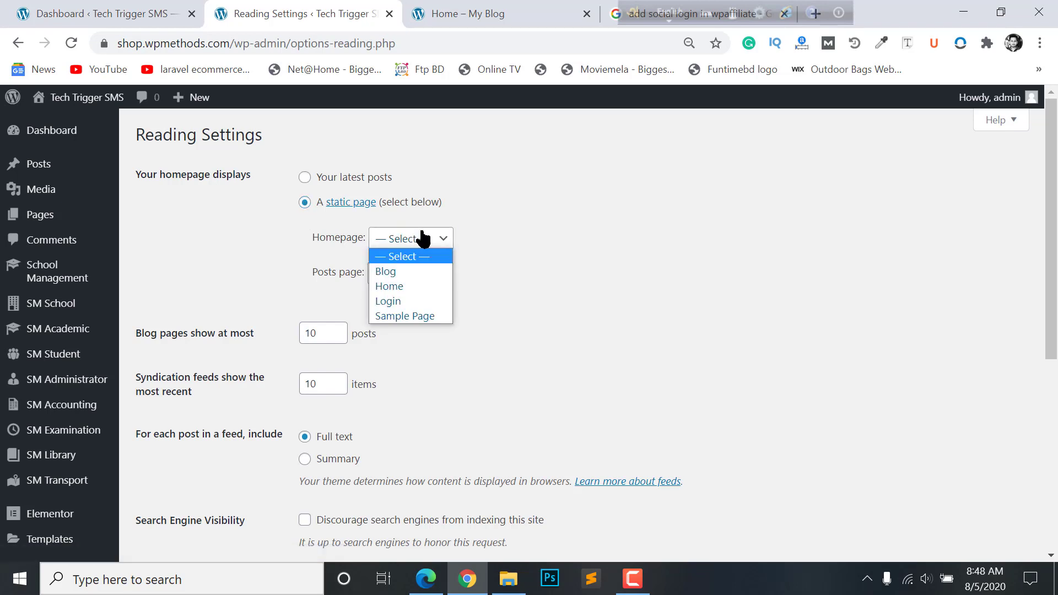
{"action": "left_click", "coordinate": [391, 287]}
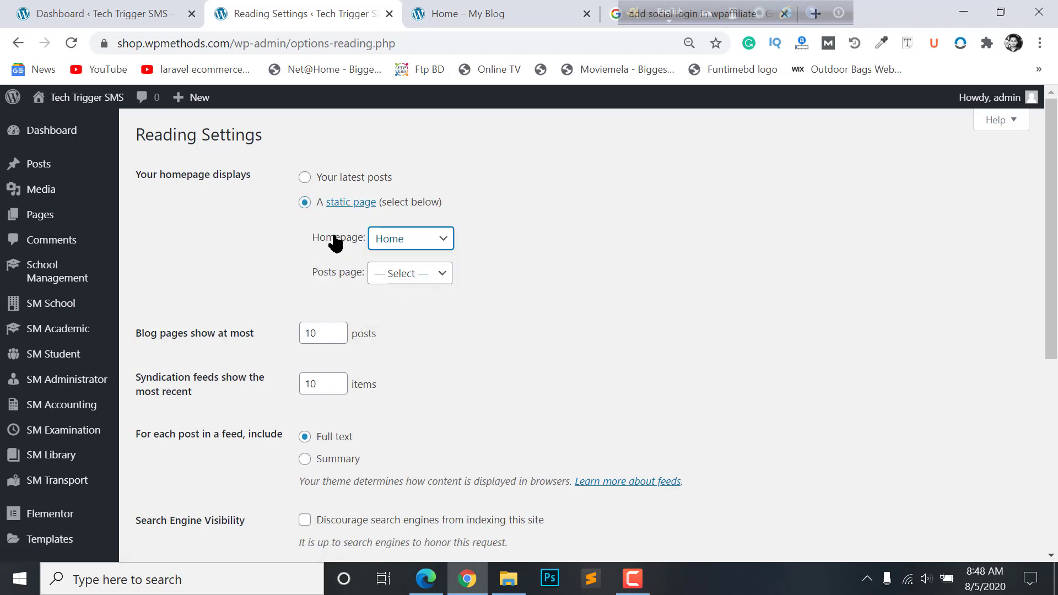
{"action": "left_click", "coordinate": [402, 279]}
{"action": "left_click", "coordinate": [389, 307]}
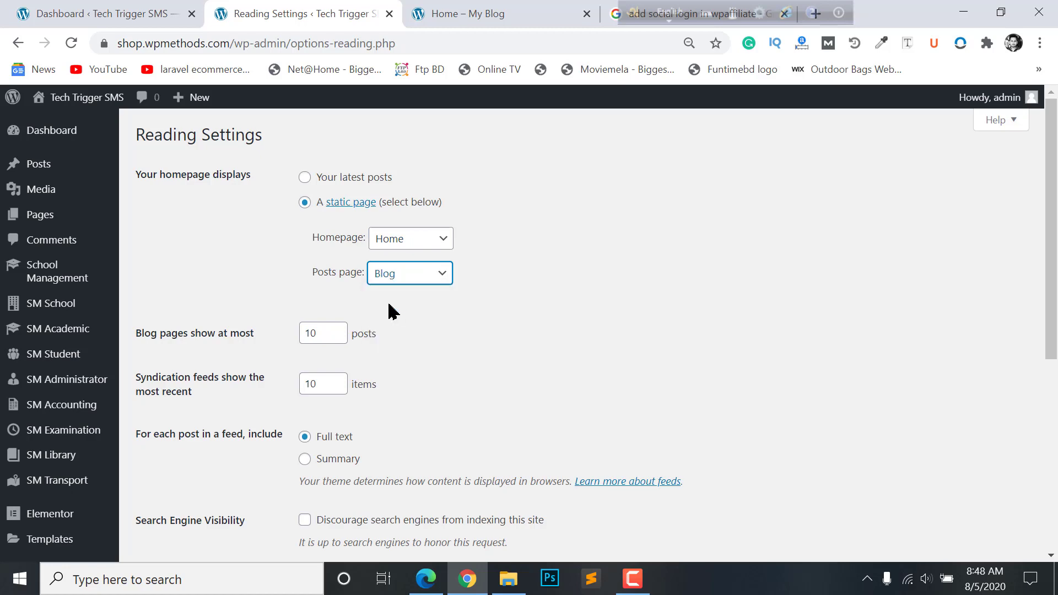
{"action": "scroll", "coordinate": [416, 254], "scroll_direction": "down", "scroll_amount": 5}
{"action": "left_click", "coordinate": [171, 257]}
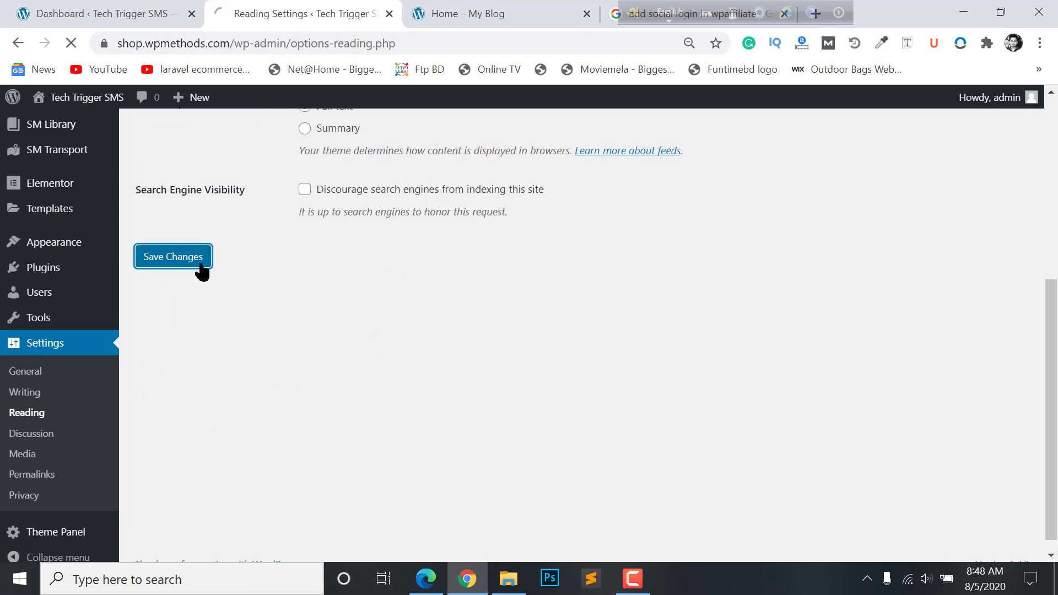
{"action": "scroll", "coordinate": [374, 328], "scroll_direction": "up", "scroll_amount": 4}
- Open the live site in a new tab to confirm it starts on Home, then return to the Dashboard
{"action": "left_click", "coordinate": [468, 13]}
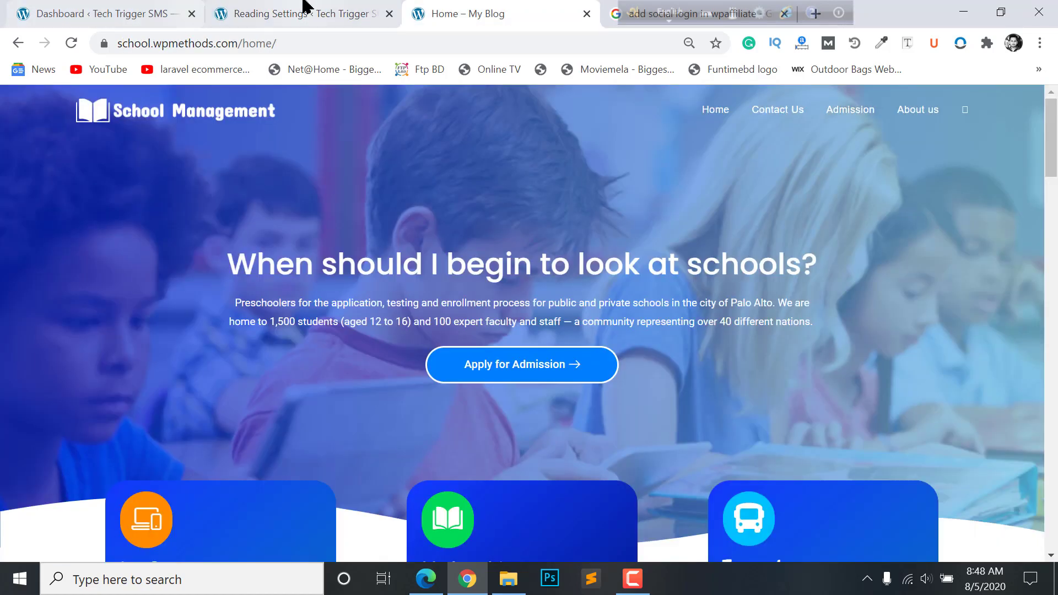
{"action": "left_click", "coordinate": [307, 12]}
{"action": "mouse_move", "coordinate": [51, 102]}
{"action": "right_click", "coordinate": [39, 120]}
{"action": "left_click", "coordinate": [80, 129]}
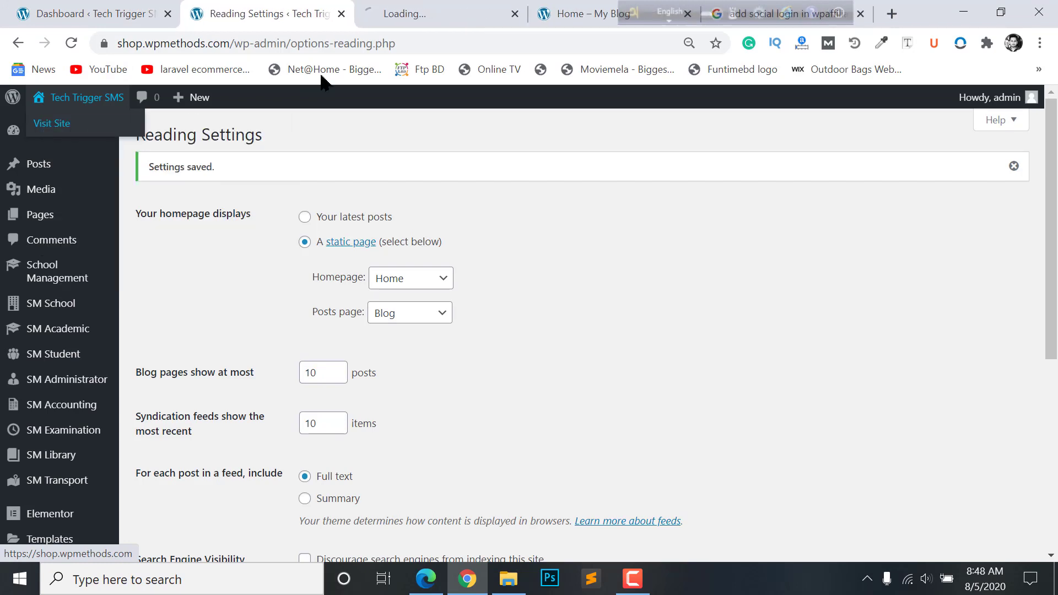
{"action": "left_click", "coordinate": [399, 9]}
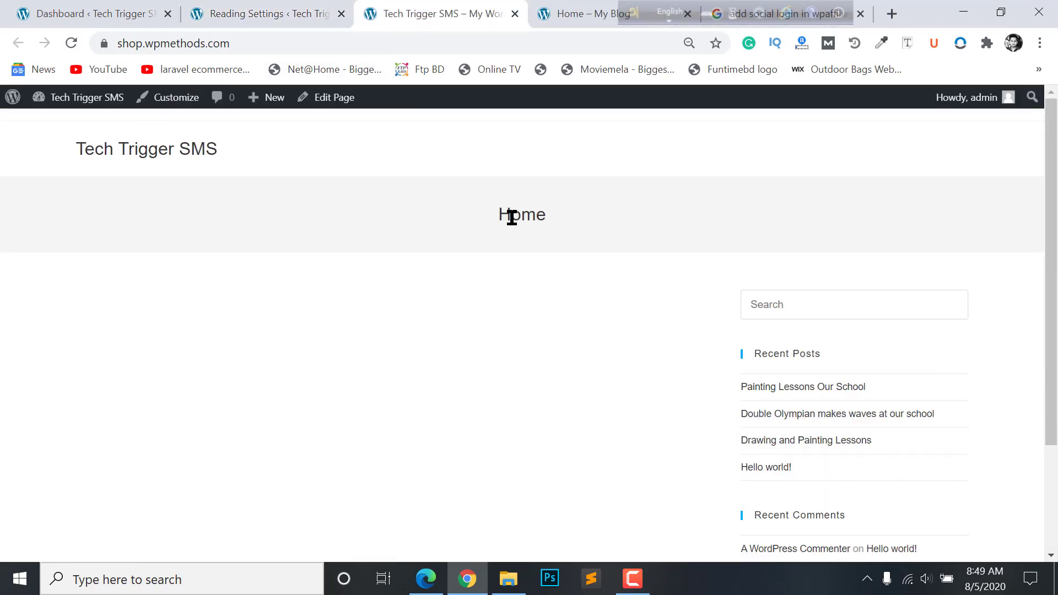
{"action": "left_click", "coordinate": [229, 8]}
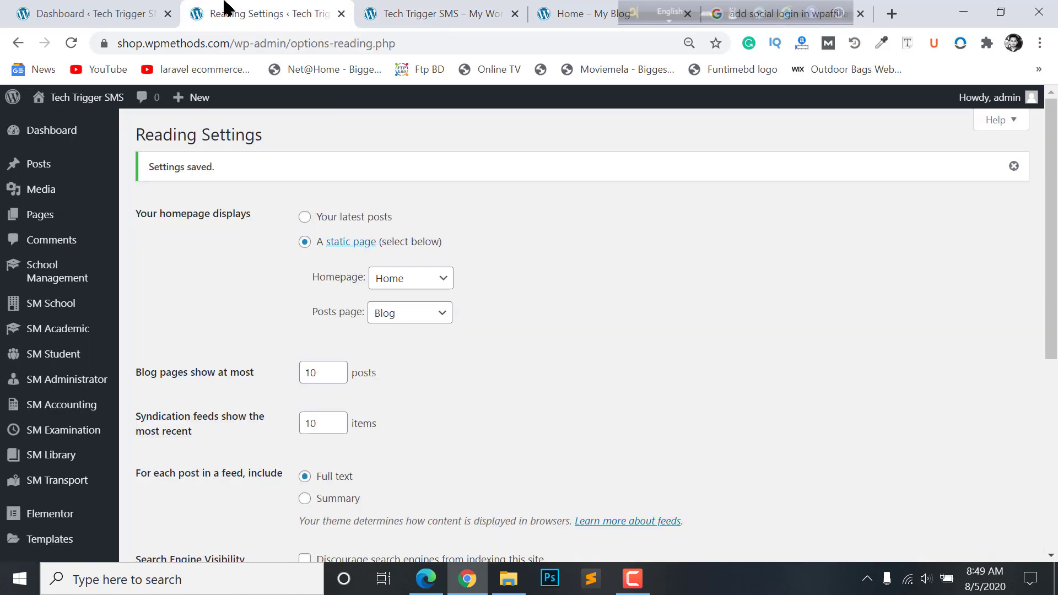
{"action": "left_click", "coordinate": [123, 12]}
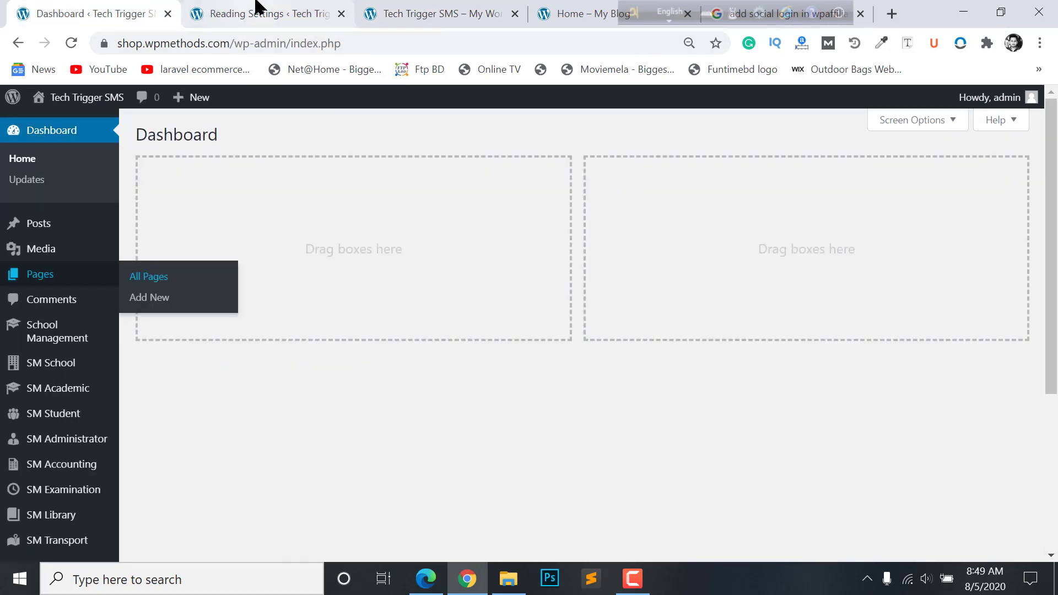
- Disable the OceanWP page title display on the Home page and update it
{"action": "left_click", "coordinate": [145, 277]}
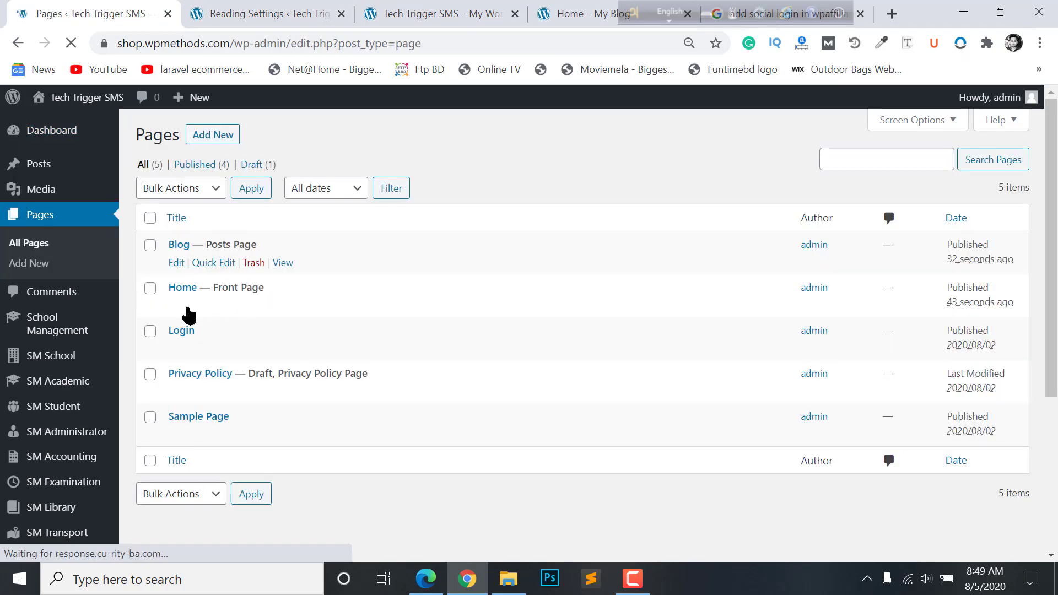
{"action": "left_click", "coordinate": [176, 306]}
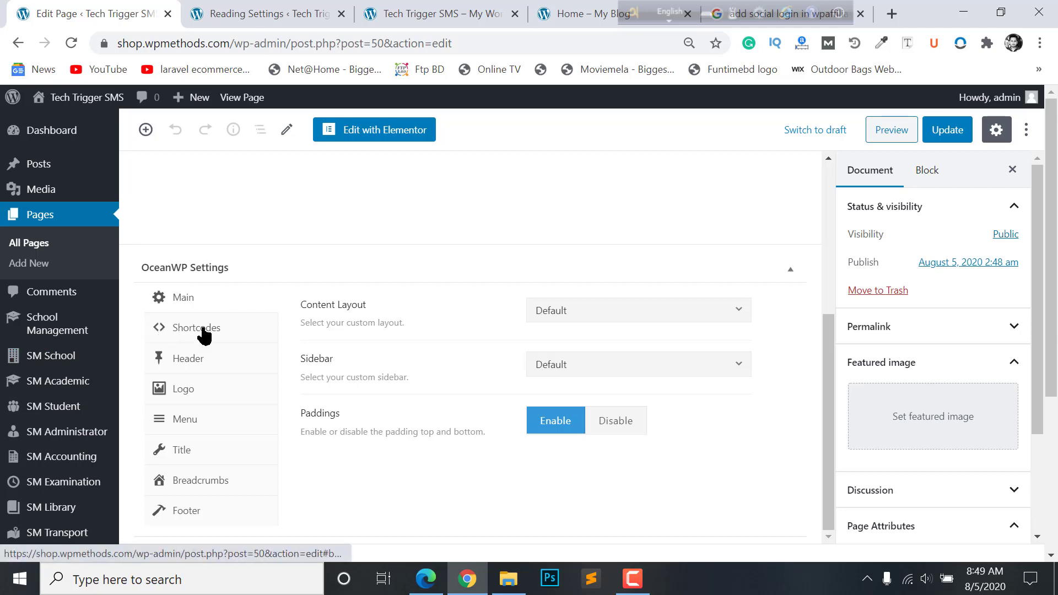
{"action": "left_click", "coordinate": [203, 365]}
{"action": "left_click", "coordinate": [201, 416]}
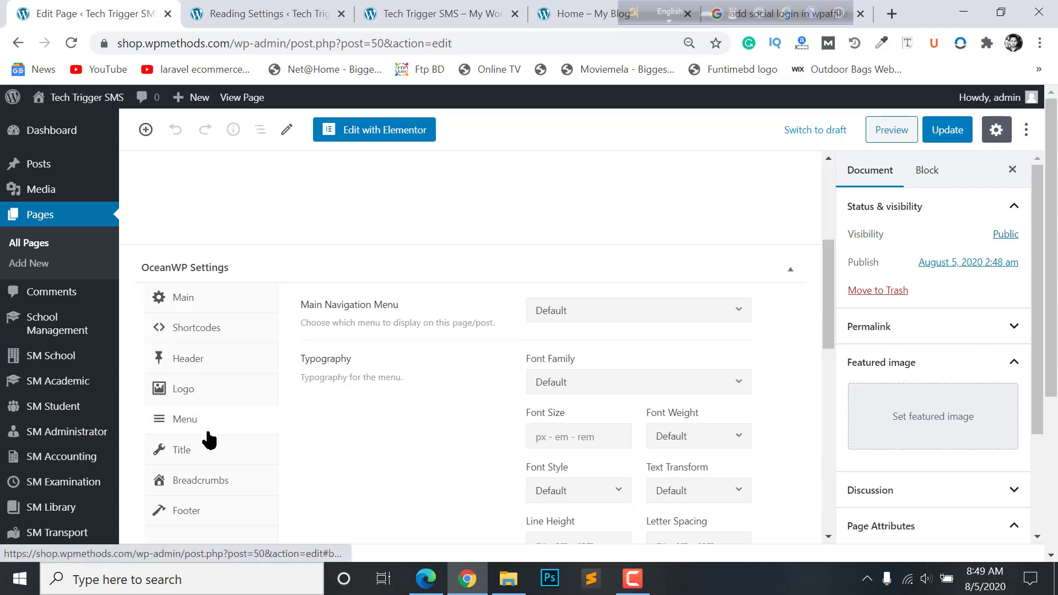
{"action": "left_click", "coordinate": [210, 452]}
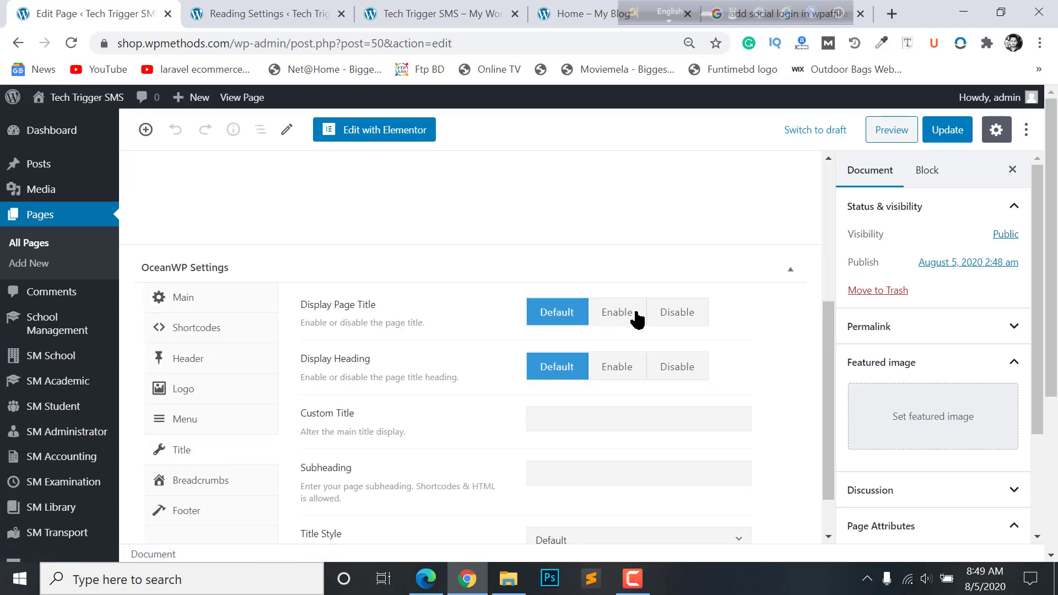
{"action": "left_click", "coordinate": [659, 312]}
{"action": "left_click", "coordinate": [951, 136]}
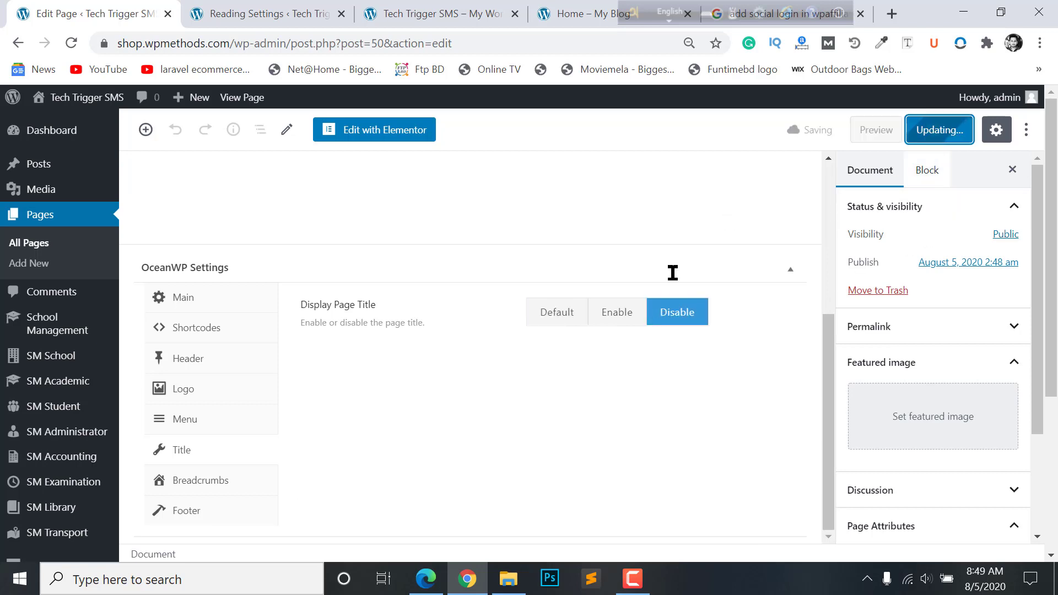
- Switch the Home page template to Elementor Full Width and update
{"action": "scroll", "coordinate": [948, 320], "scroll_direction": "down", "scroll_amount": 1}
{"action": "scroll", "coordinate": [948, 320], "scroll_direction": "down", "scroll_amount": 2}
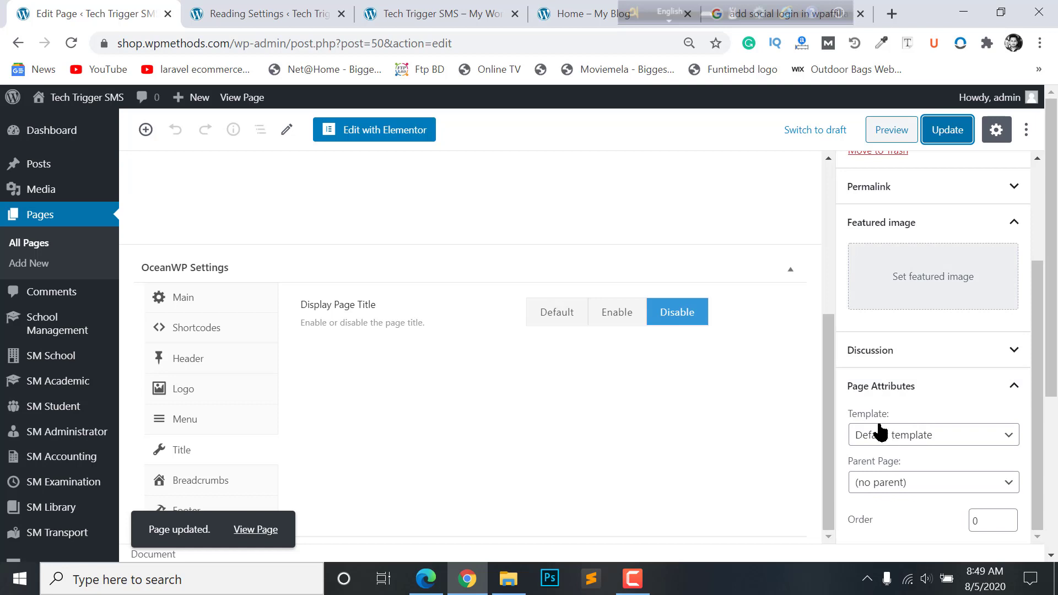
{"action": "left_click", "coordinate": [879, 429]}
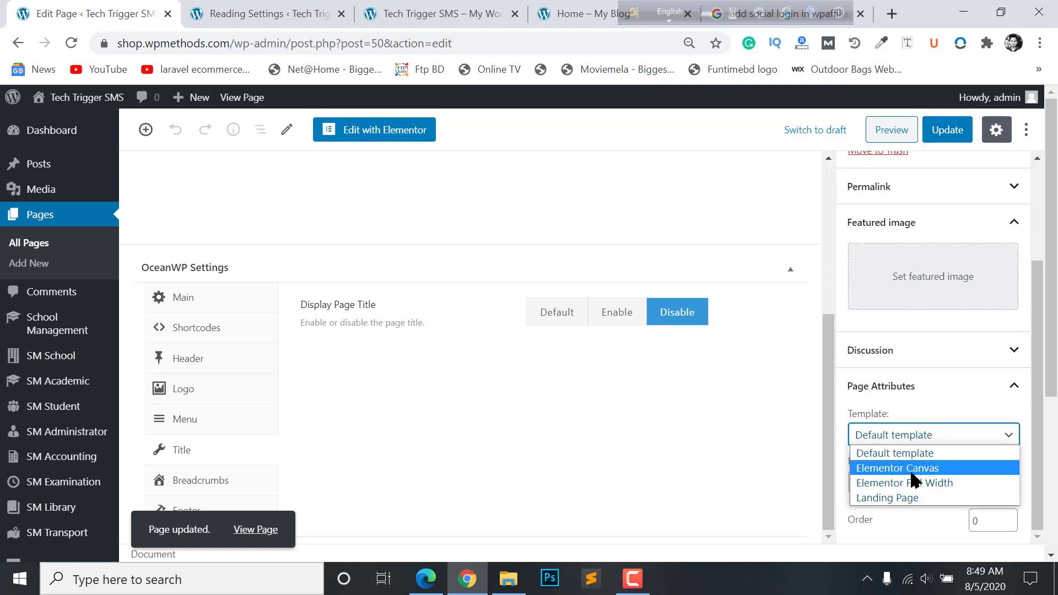
{"action": "left_click", "coordinate": [882, 483]}
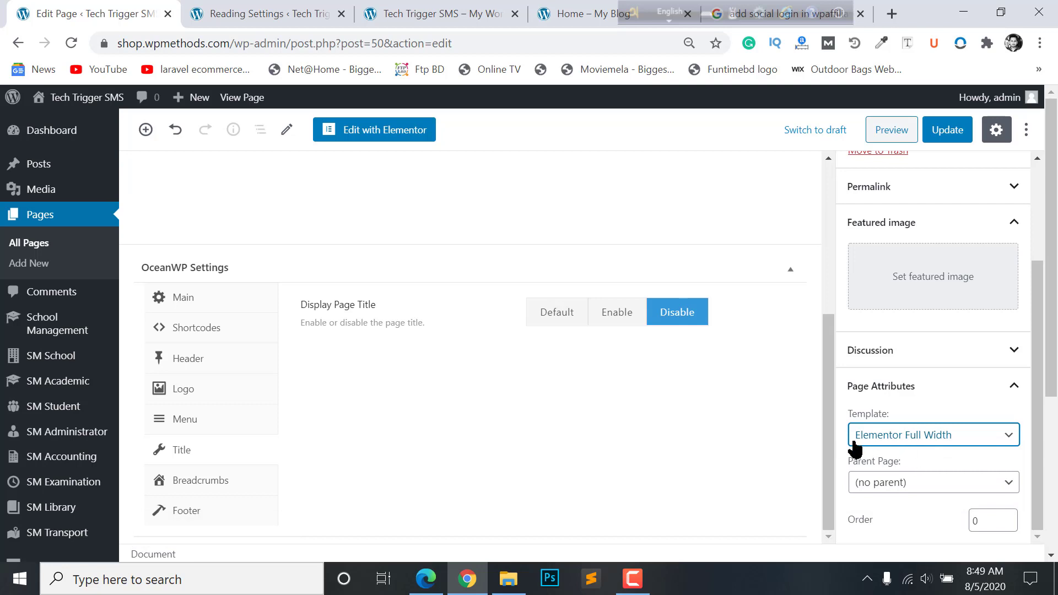
{"action": "left_click", "coordinate": [952, 131]}
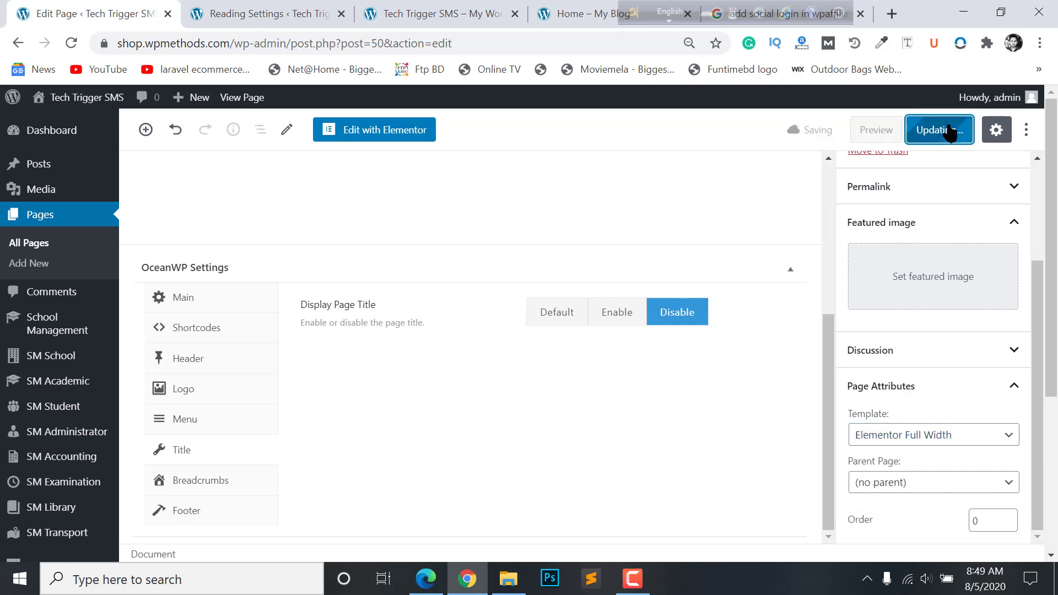
- Reload the live front page to confirm Home now shows without its title
{"action": "left_click", "coordinate": [308, 14]}
{"action": "left_click", "coordinate": [430, 14]}
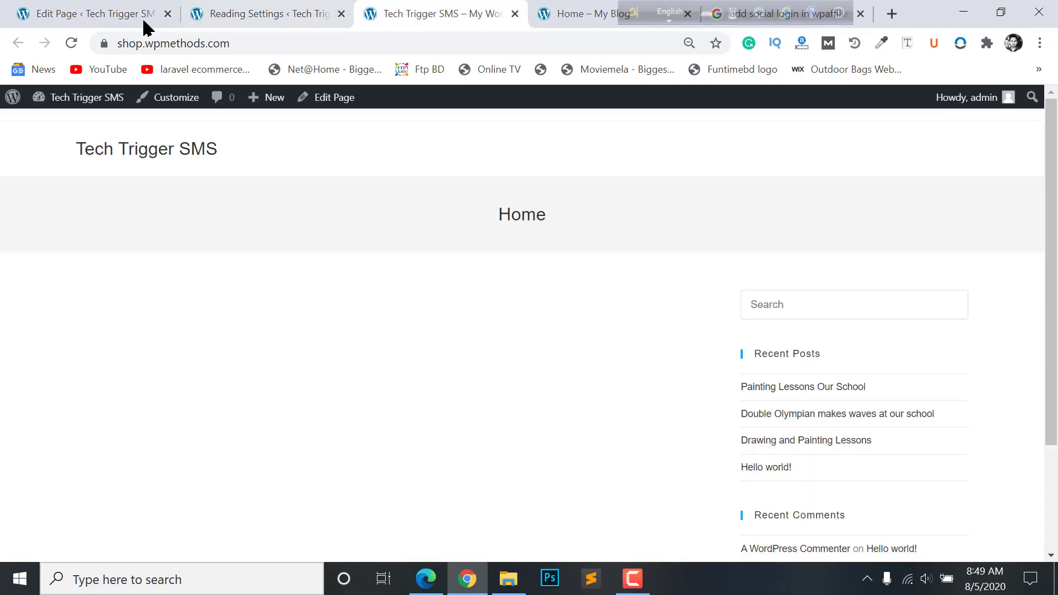
{"action": "left_click", "coordinate": [71, 43]}
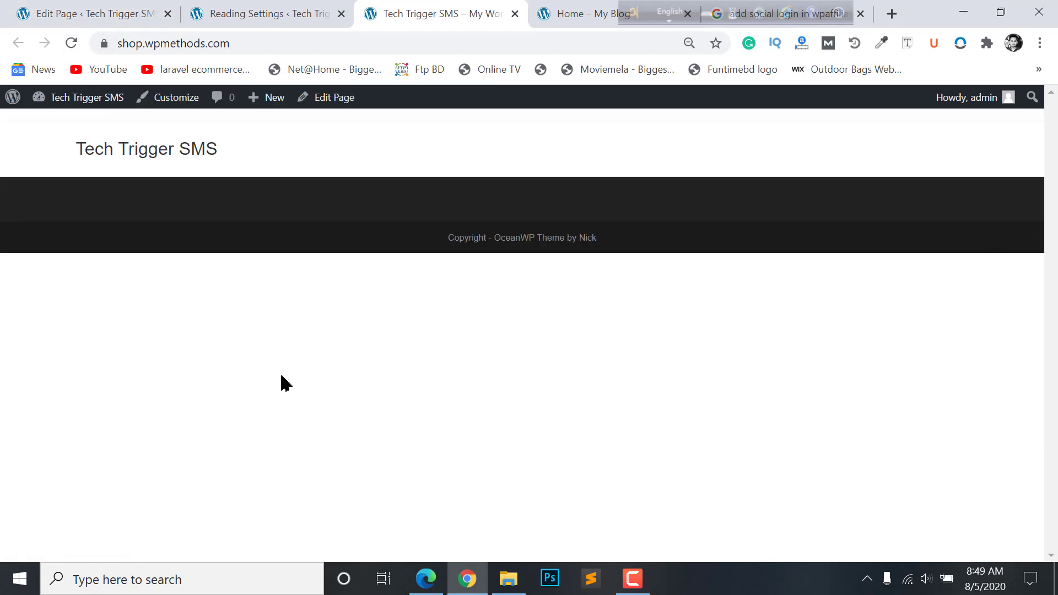
- Go back to the Reading Settings tab and head to Plugins > Add New
{"action": "left_click", "coordinate": [251, 7]}
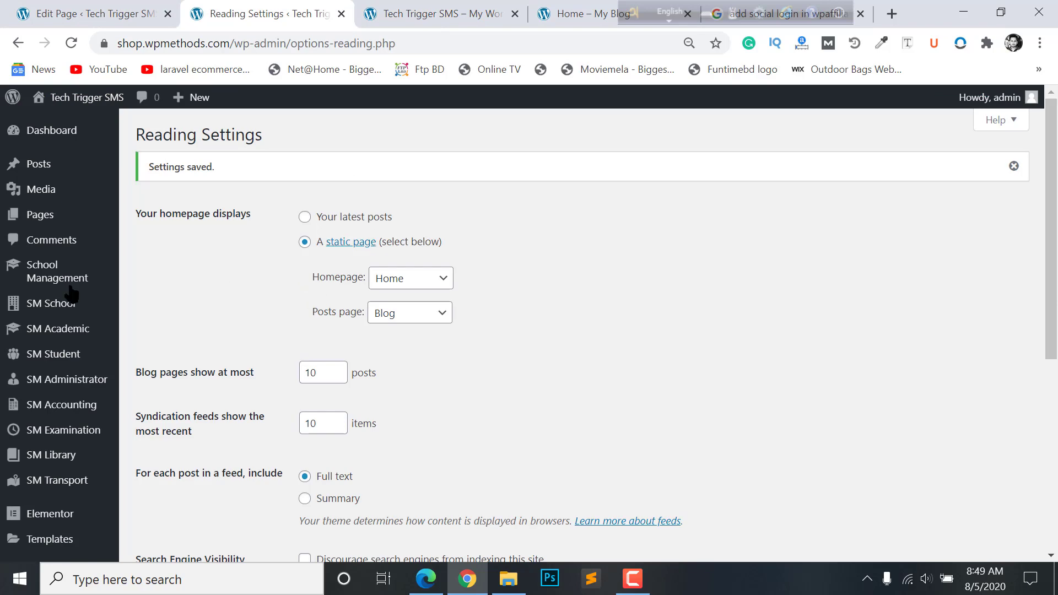
{"action": "scroll", "coordinate": [72, 295], "scroll_direction": "down", "scroll_amount": 4}
{"action": "scroll", "coordinate": [76, 307], "scroll_direction": "up", "scroll_amount": 4}
{"action": "scroll", "coordinate": [71, 402], "scroll_direction": "down", "scroll_amount": 2}
{"action": "mouse_move", "coordinate": [36, 419]}
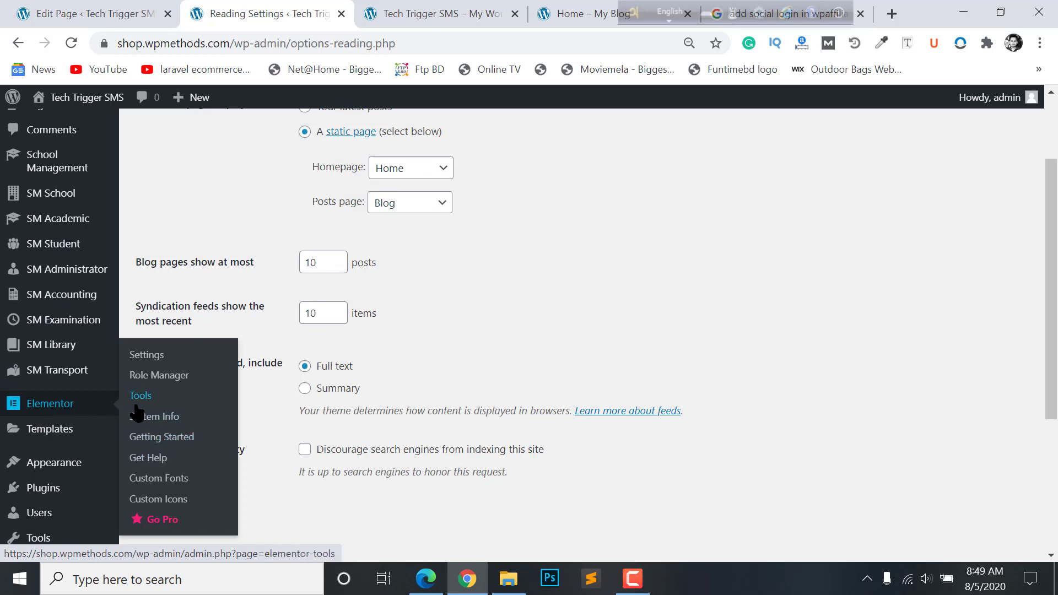
{"action": "scroll", "coordinate": [34, 471], "scroll_direction": "down", "scroll_amount": 2}
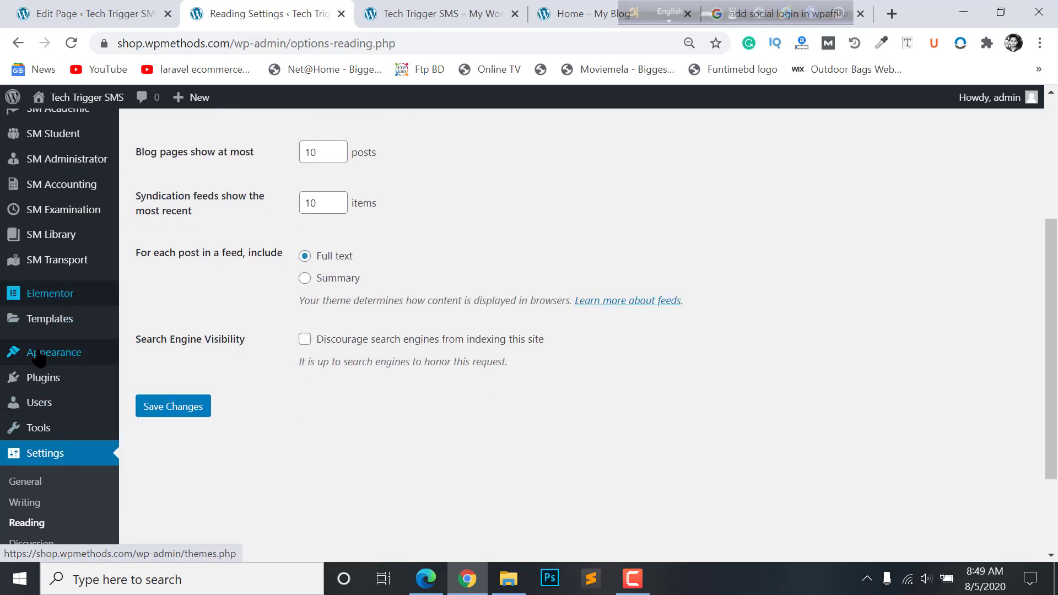
{"action": "mouse_move", "coordinate": [77, 384]}
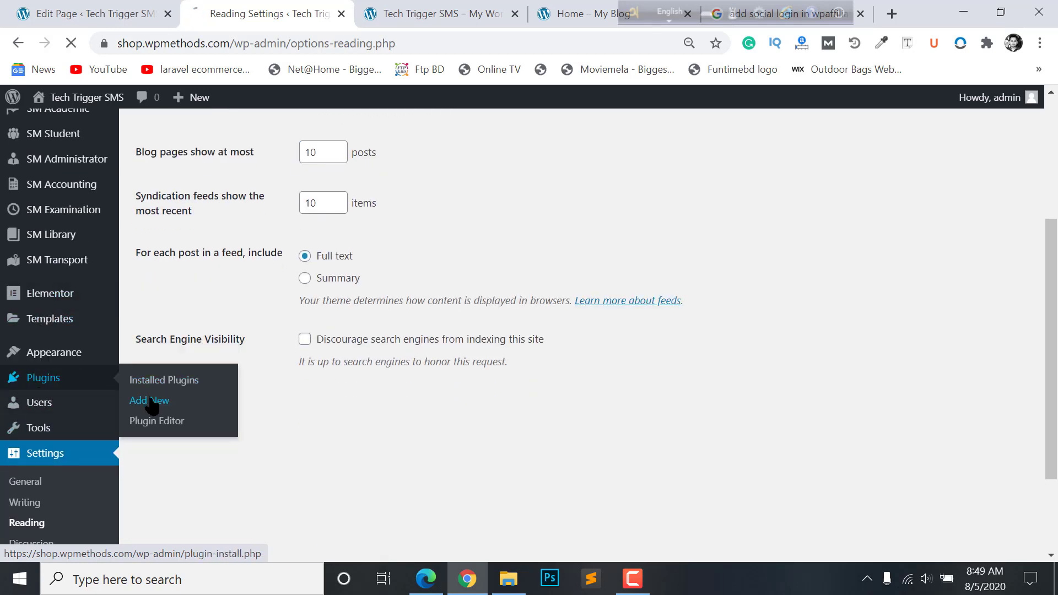
- Search plugins for 'elementor', then install and activate the Elements kit Elementor addons (ElementsKit Lite)
{"action": "left_click", "coordinate": [913, 176]}
{"action": "type", "text": "lem"}
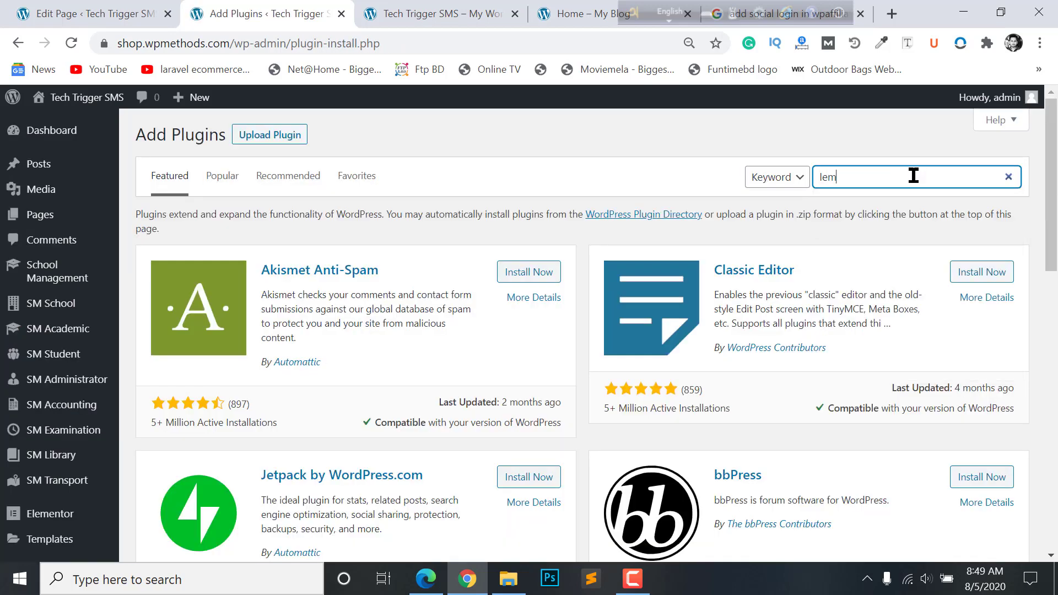
{"action": "type", "text": "ele"}
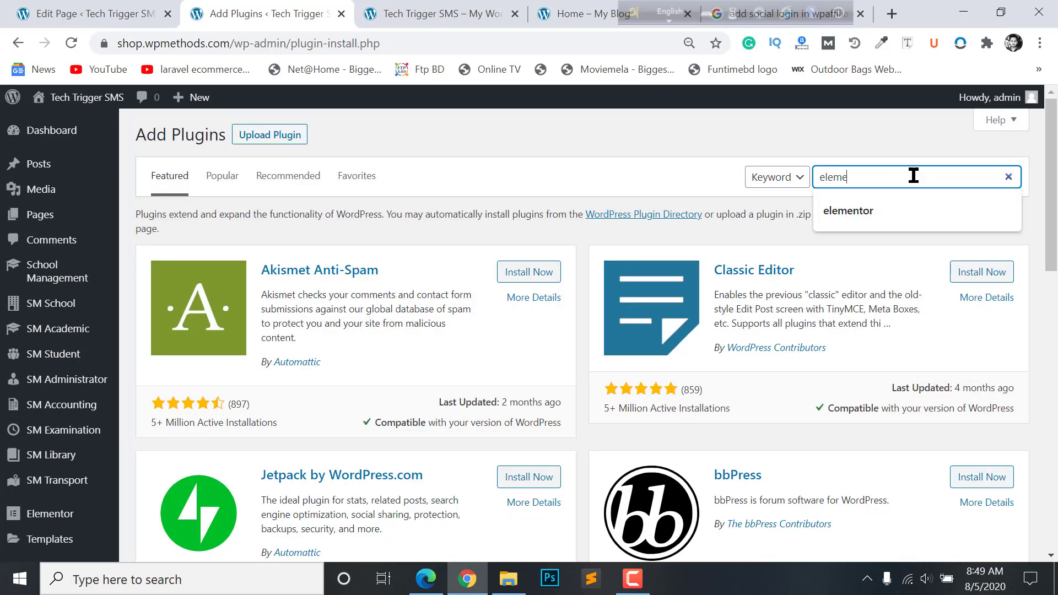
{"action": "type", "text": "mentor"}
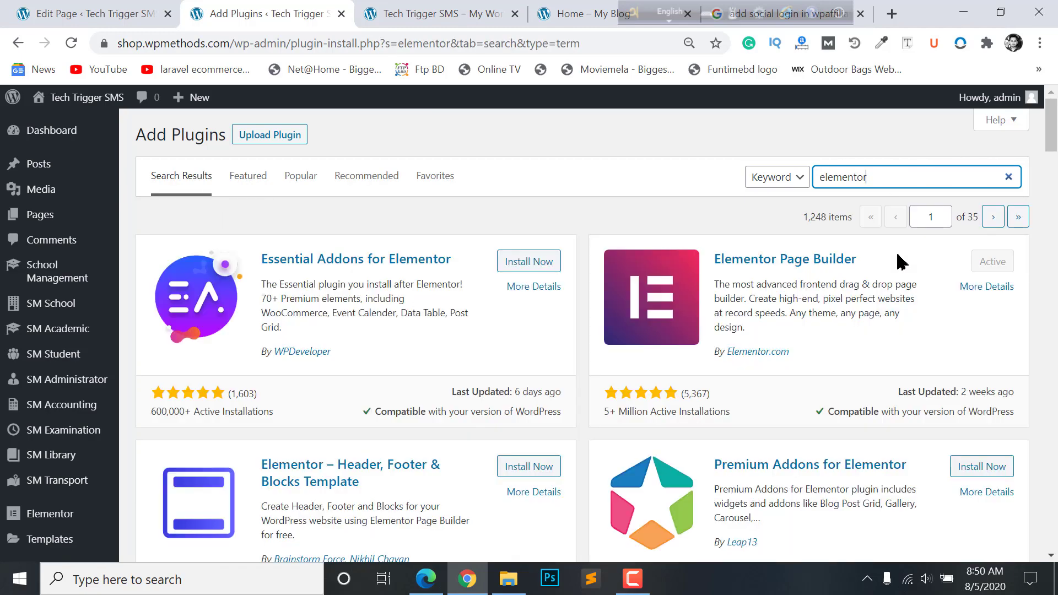
{"action": "scroll", "coordinate": [744, 309], "scroll_direction": "down", "scroll_amount": 10}
{"action": "scroll", "coordinate": [744, 317], "scroll_direction": "up", "scroll_amount": 1}
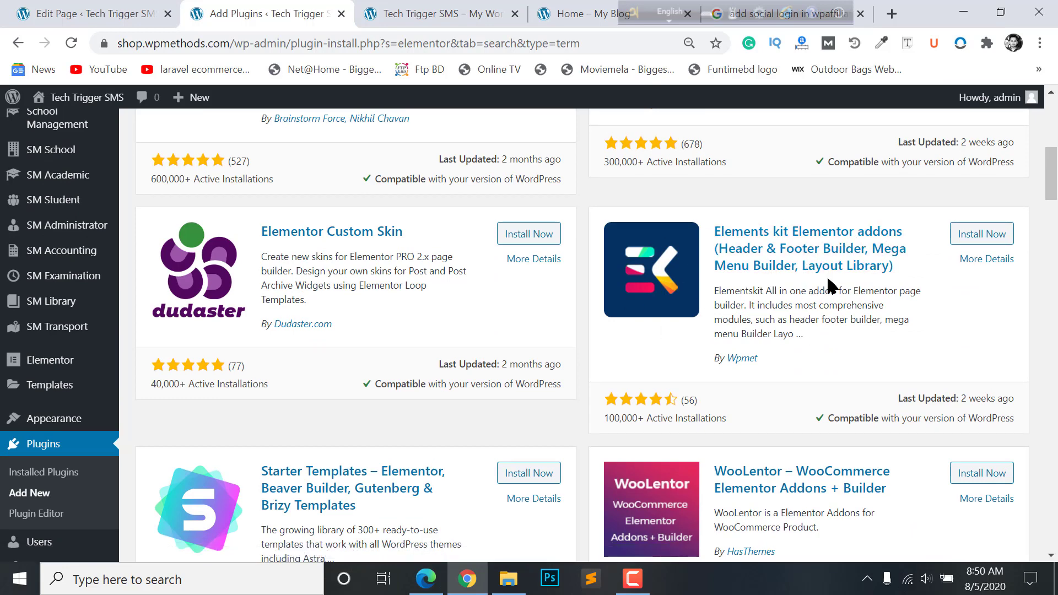
{"action": "scroll", "coordinate": [832, 284], "scroll_direction": "up", "scroll_amount": 10}
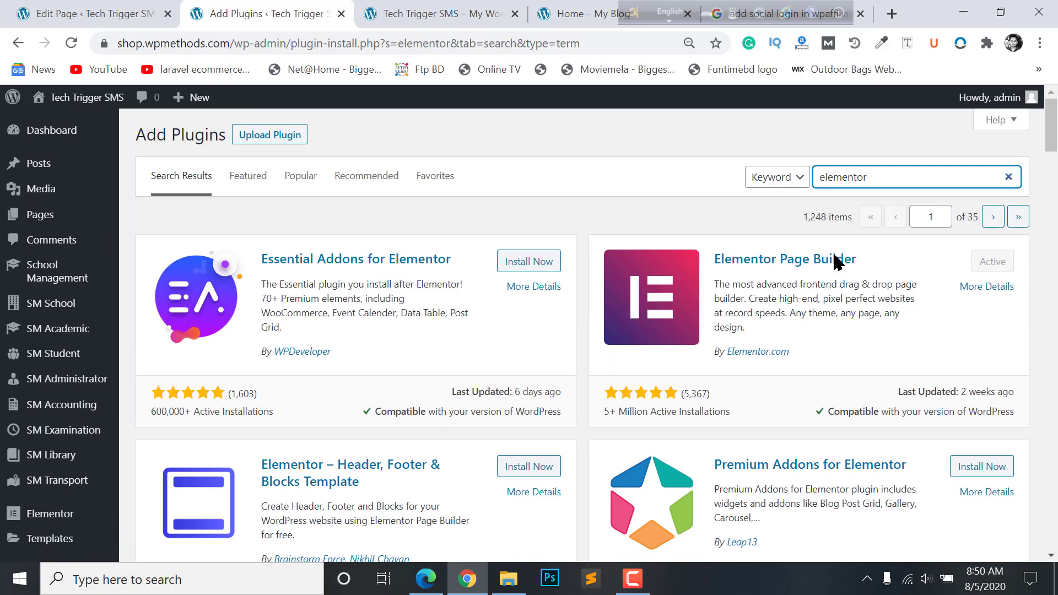
{"action": "scroll", "coordinate": [801, 284], "scroll_direction": "down", "scroll_amount": 8}
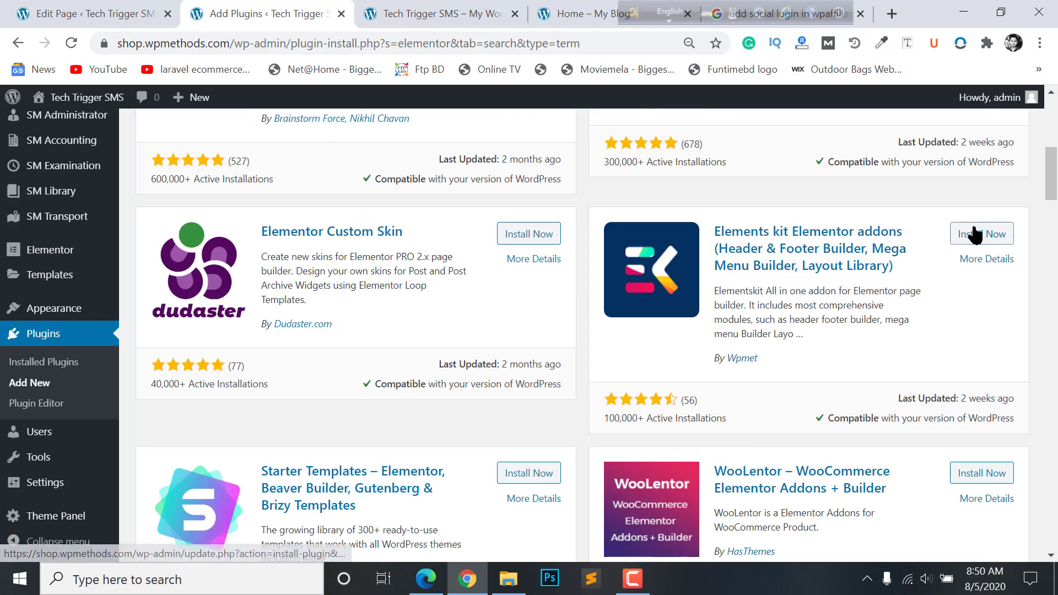
{"action": "left_click", "coordinate": [976, 232]}
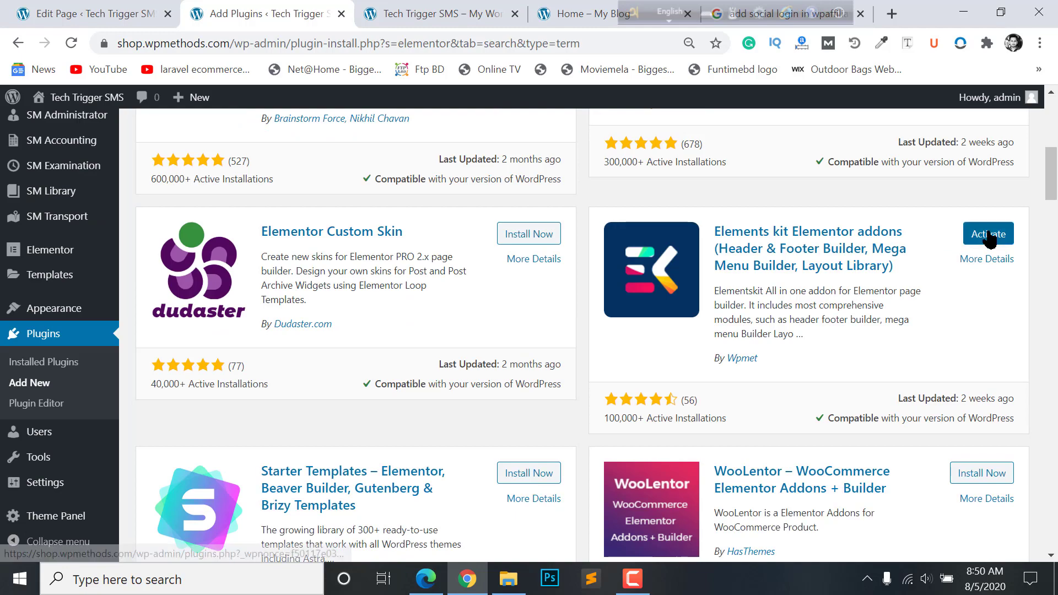
{"action": "left_click", "coordinate": [976, 233]}
{"action": "scroll", "coordinate": [351, 303], "scroll_direction": "up", "scroll_amount": 5}
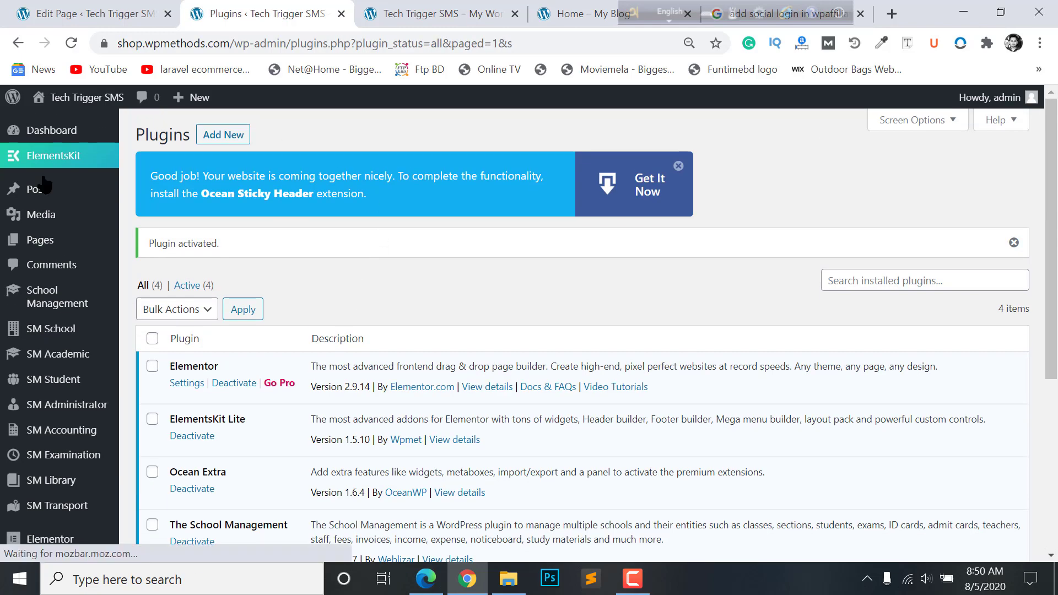
- Return to the Home page's Edit Page tab and launch Edit with Elementor
{"action": "left_click", "coordinate": [389, 8]}
{"action": "left_click", "coordinate": [186, 7]}
{"action": "left_click", "coordinate": [91, 13]}
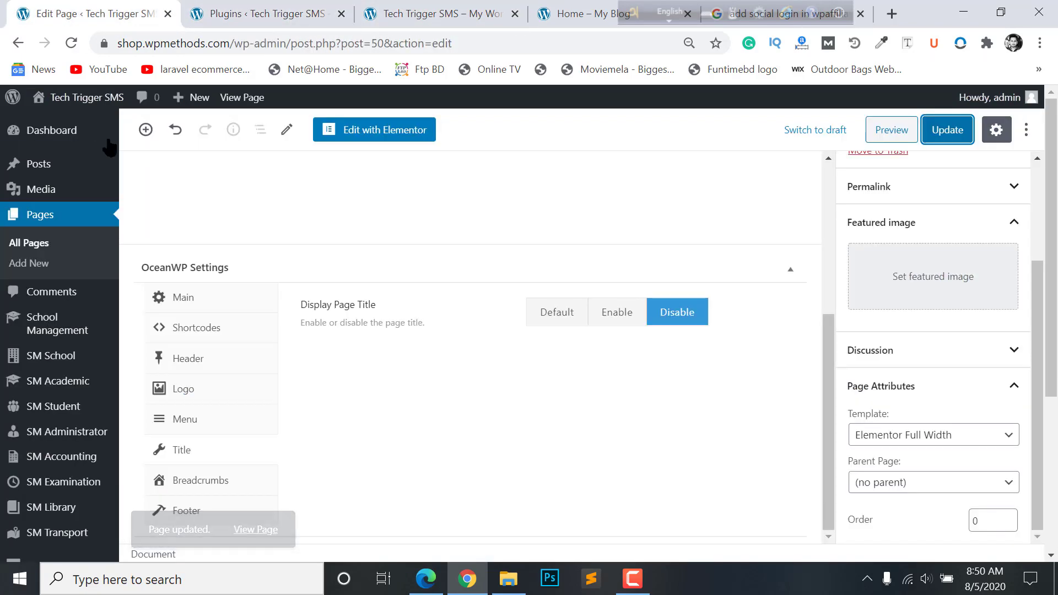
{"action": "scroll", "coordinate": [496, 297], "scroll_direction": "up", "scroll_amount": 5}
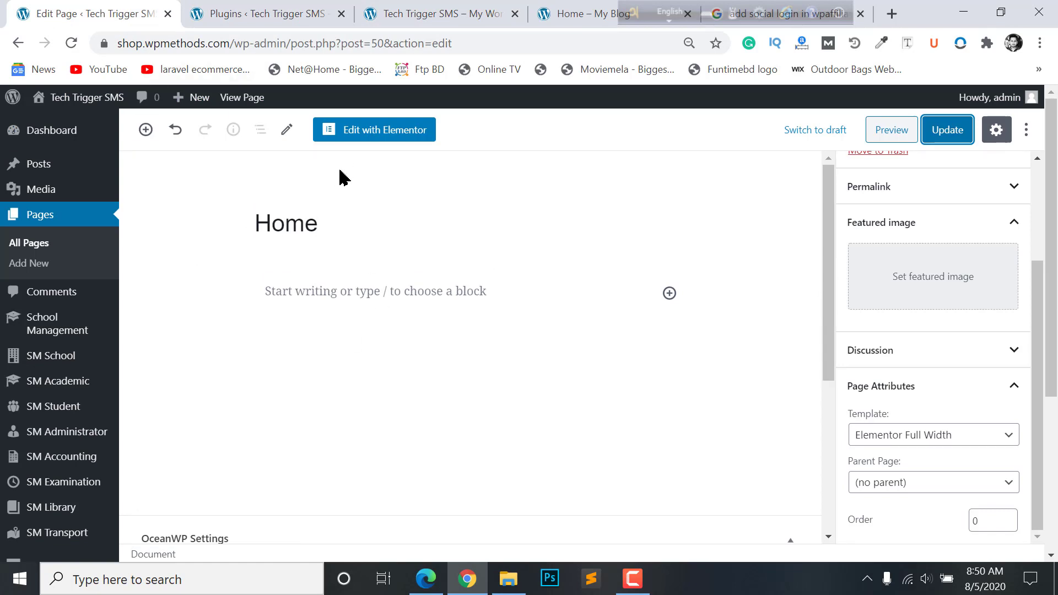
{"action": "left_click", "coordinate": [354, 133]}
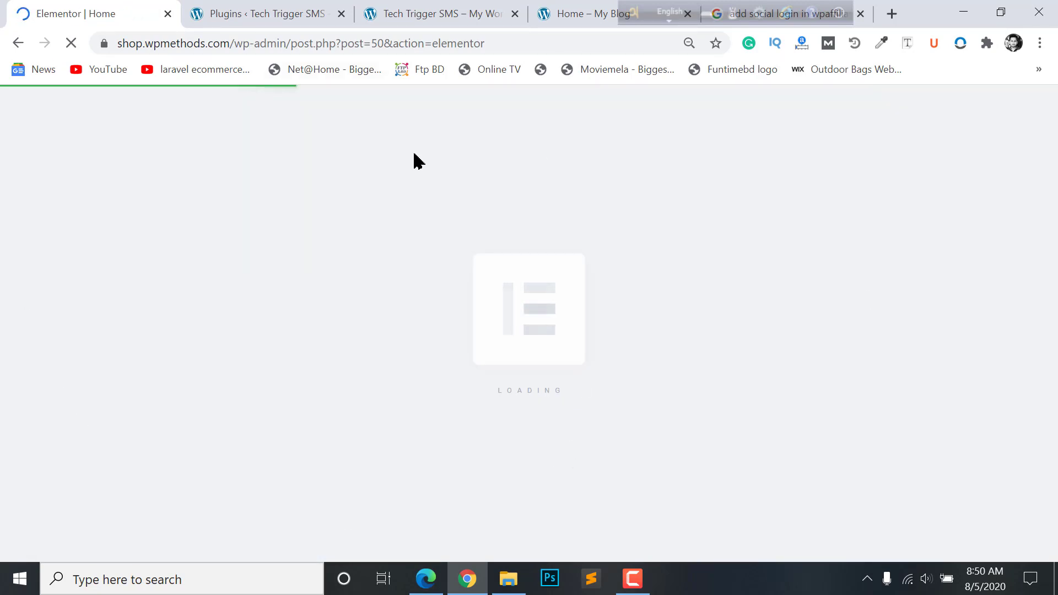
- Close the Plugins tab and return to the Elementor editor for Home
{"action": "left_click", "coordinate": [415, 10]}
{"action": "left_click", "coordinate": [329, 10]}
{"action": "left_click", "coordinate": [342, 14]}
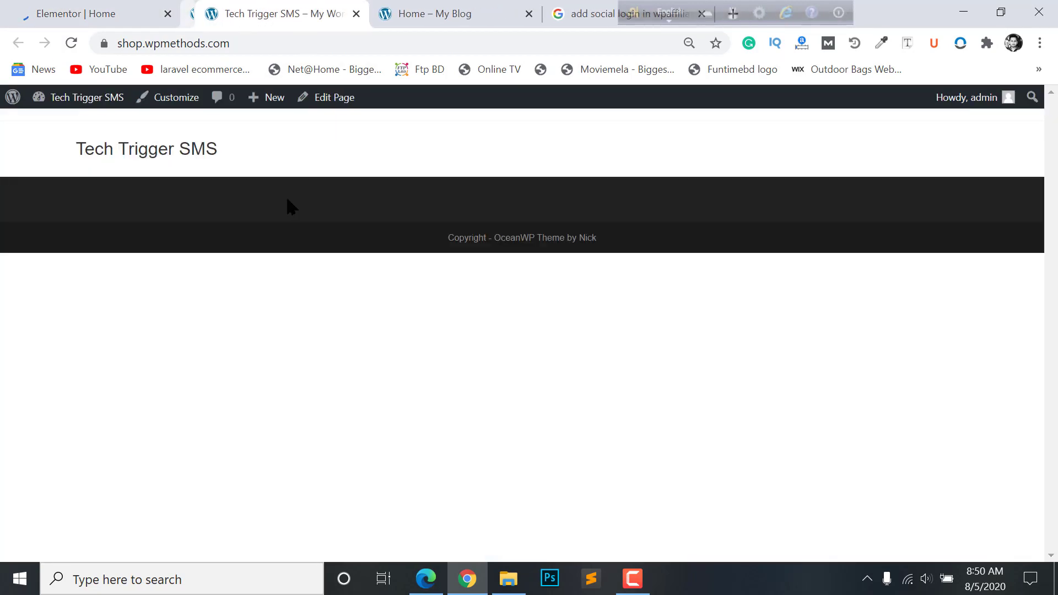
{"action": "left_click", "coordinate": [54, 7]}
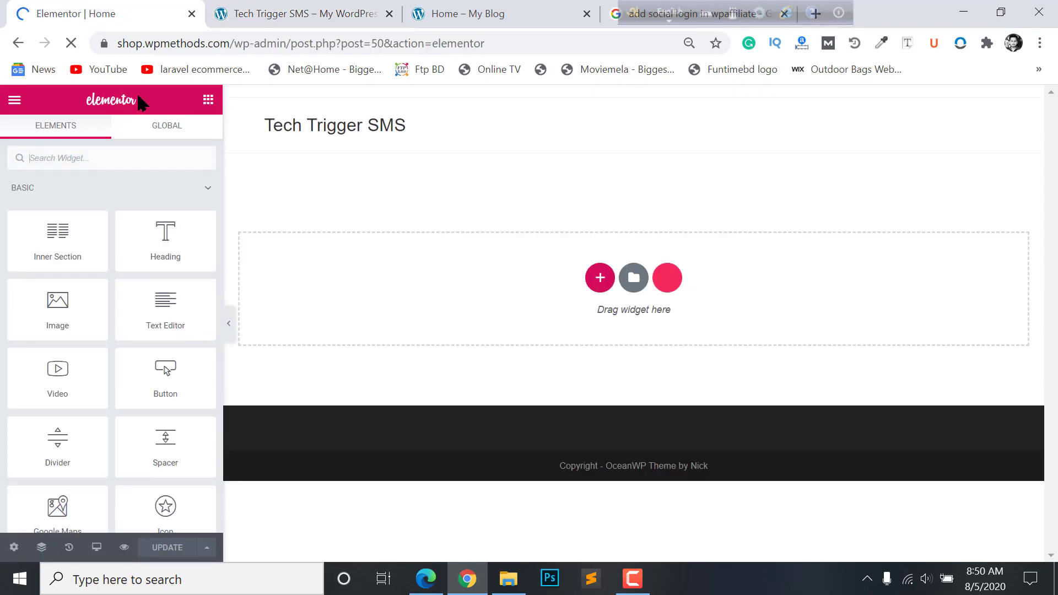
{"action": "left_click", "coordinate": [333, 11]}
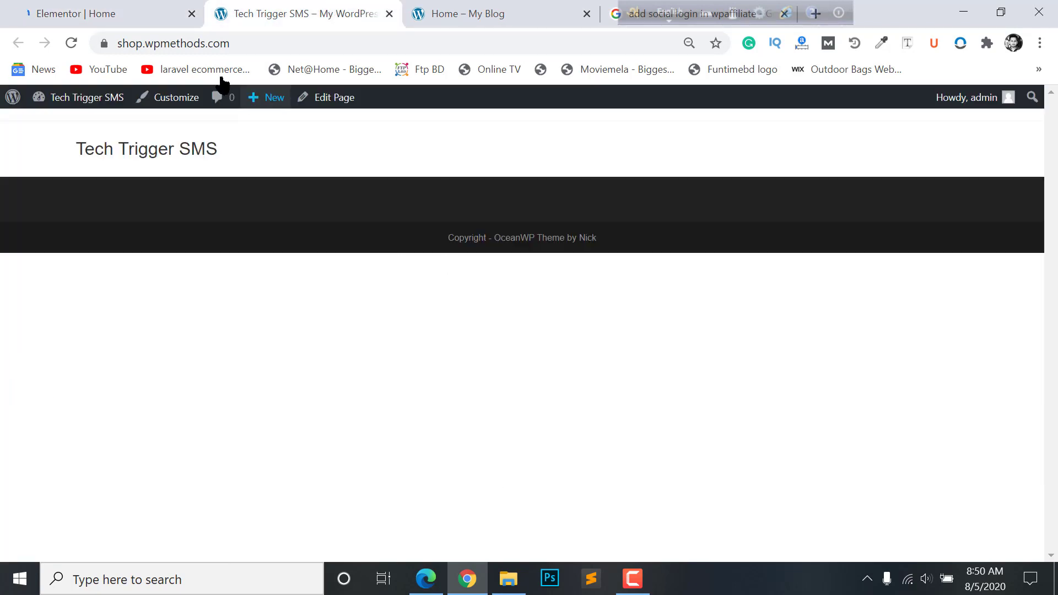
{"action": "left_click", "coordinate": [80, 11]}
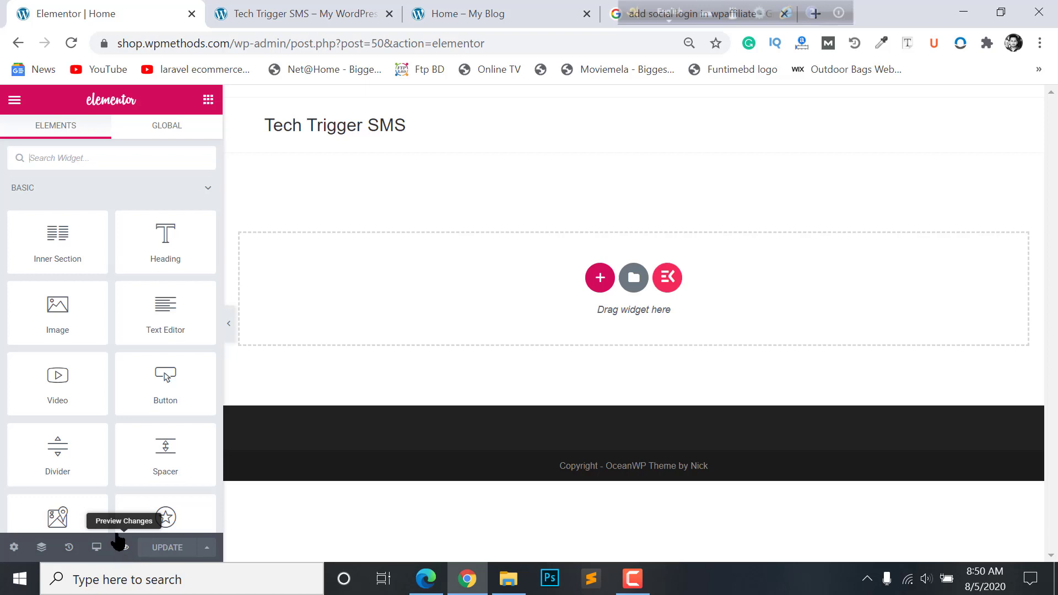
- Preview the empty Home page, close the extra site tab, and bring up the reference school homepage
{"action": "left_click", "coordinate": [118, 548]}
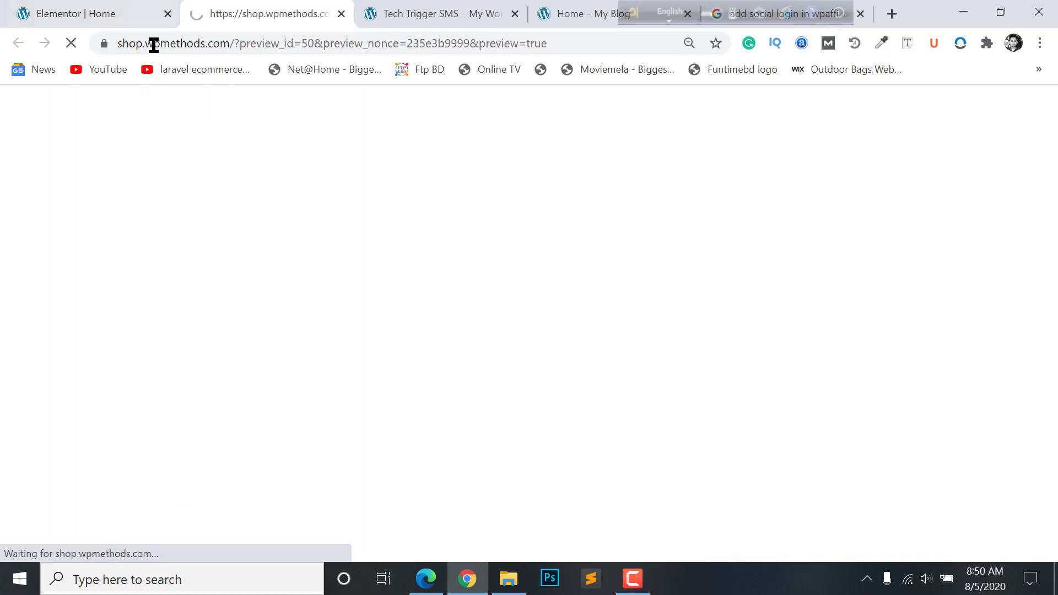
{"action": "left_click", "coordinate": [91, 8]}
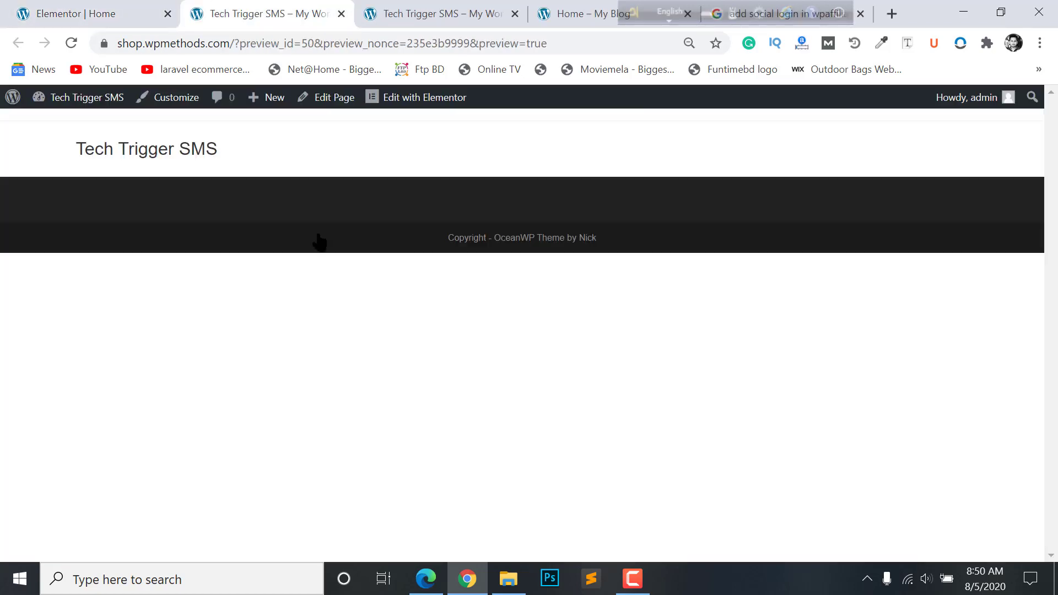
{"action": "left_click", "coordinate": [516, 14]}
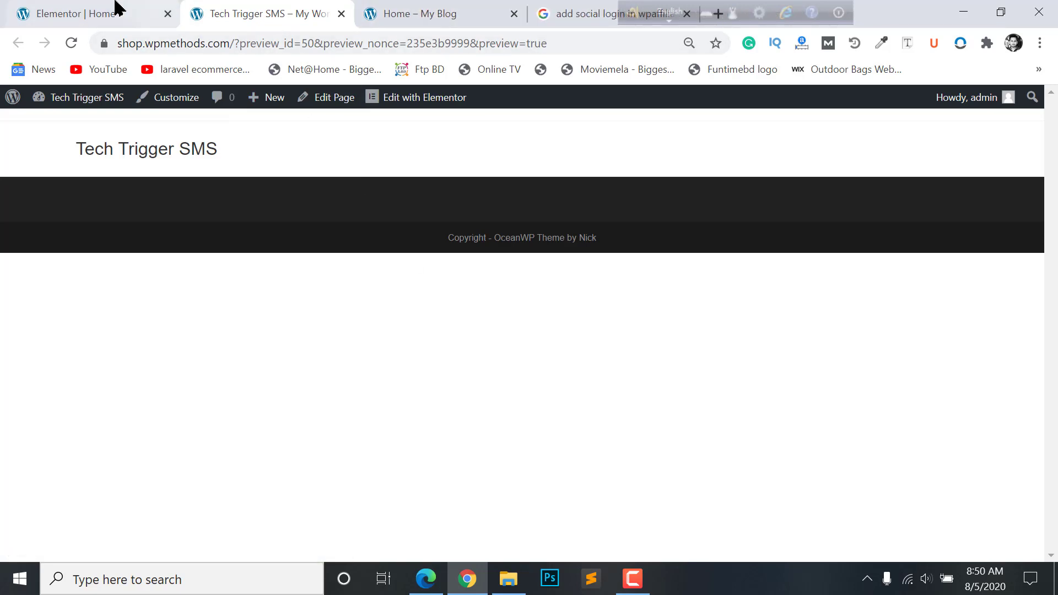
{"action": "left_click", "coordinate": [110, 11]}
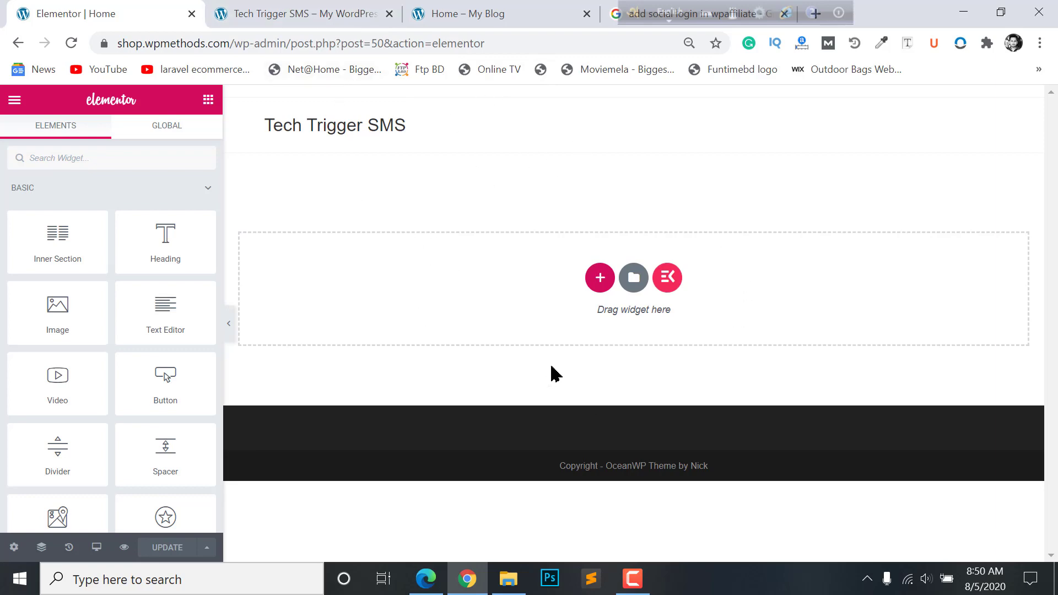
{"action": "left_click", "coordinate": [450, 12]}
{"action": "scroll", "coordinate": [330, 210], "scroll_direction": "down", "scroll_amount": 2}
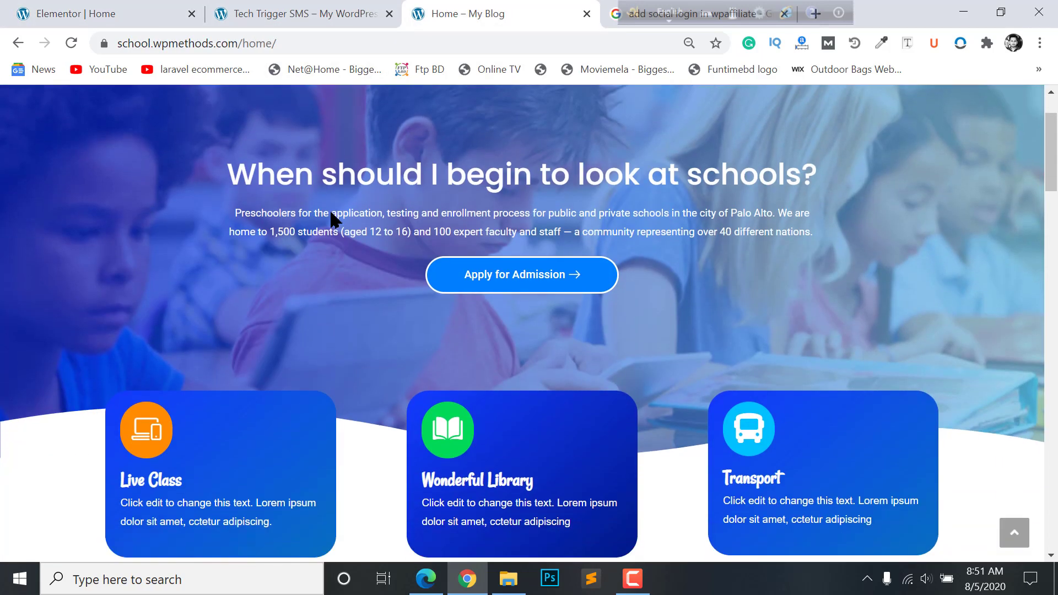
- Review the reference hero paragraph and admission button, then go back to the empty Elementor Home canvas
{"action": "scroll", "coordinate": [329, 210], "scroll_direction": "up", "scroll_amount": 2}
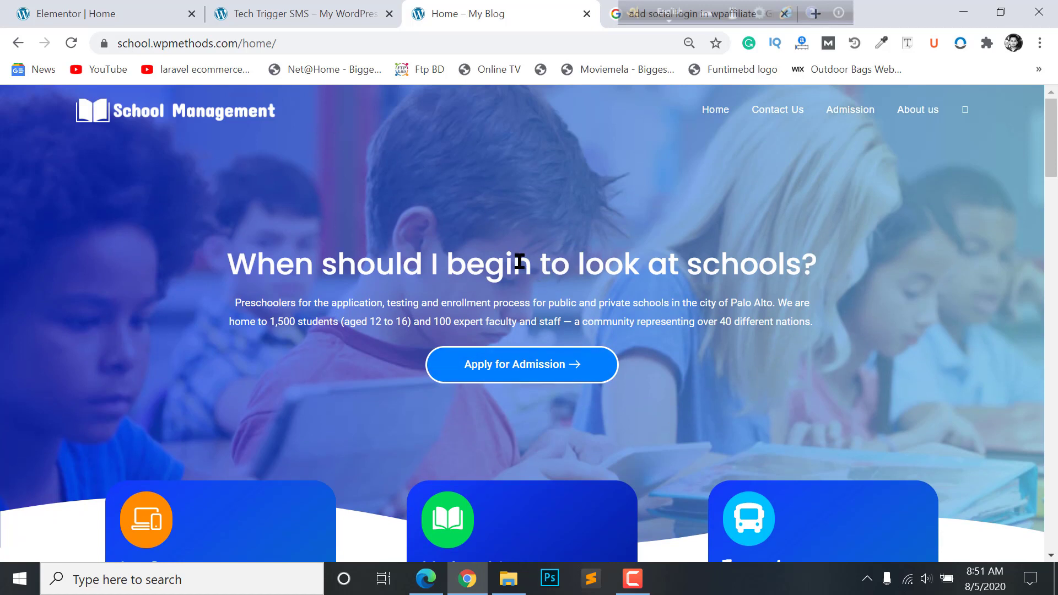
{"action": "triple_click", "coordinate": [499, 319]}
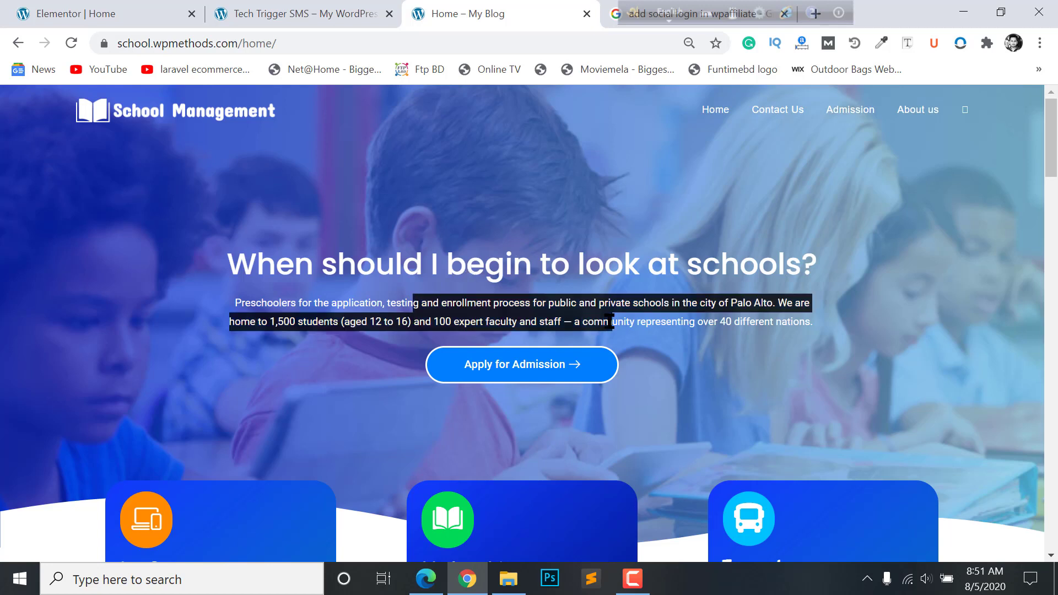
{"action": "left_click", "coordinate": [612, 322]}
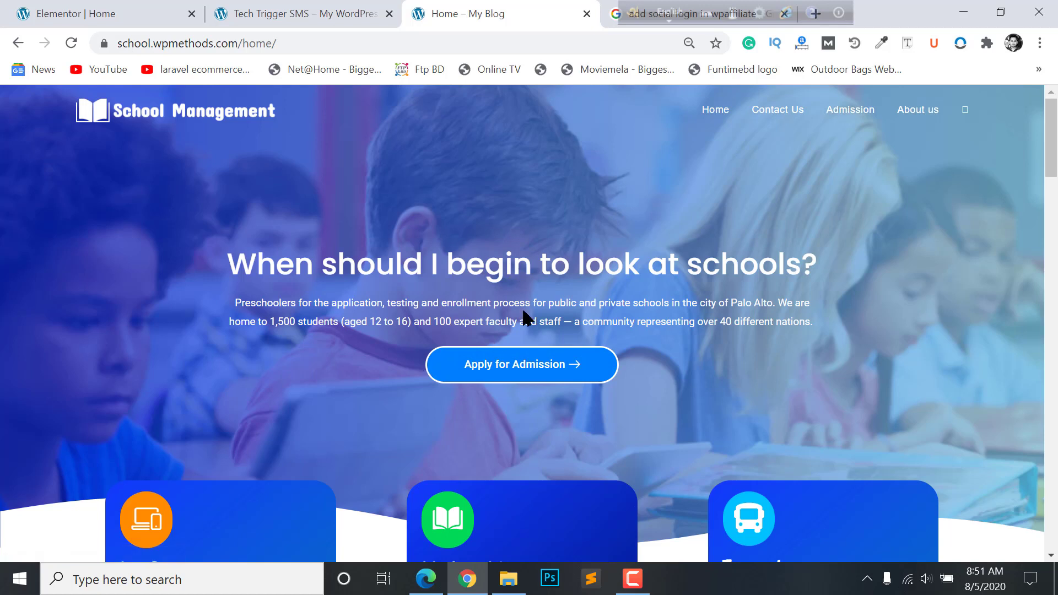
{"action": "left_click", "coordinate": [317, 5]}
{"action": "left_click", "coordinate": [88, 7]}
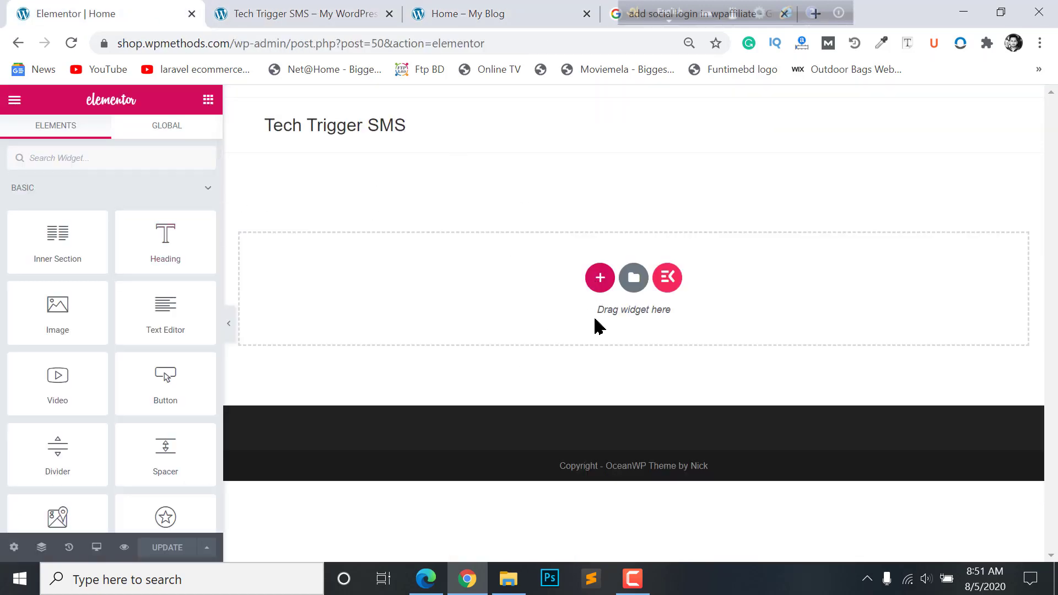
- Add a new single-column section and place a Heading widget in it
{"action": "left_click", "coordinate": [601, 286]}
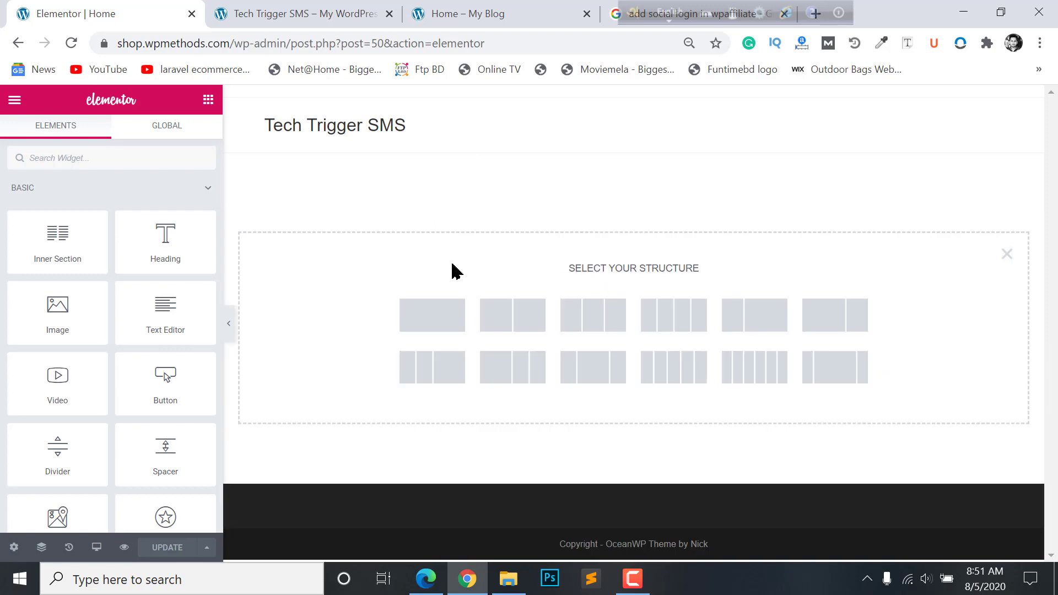
{"action": "left_click", "coordinate": [420, 316]}
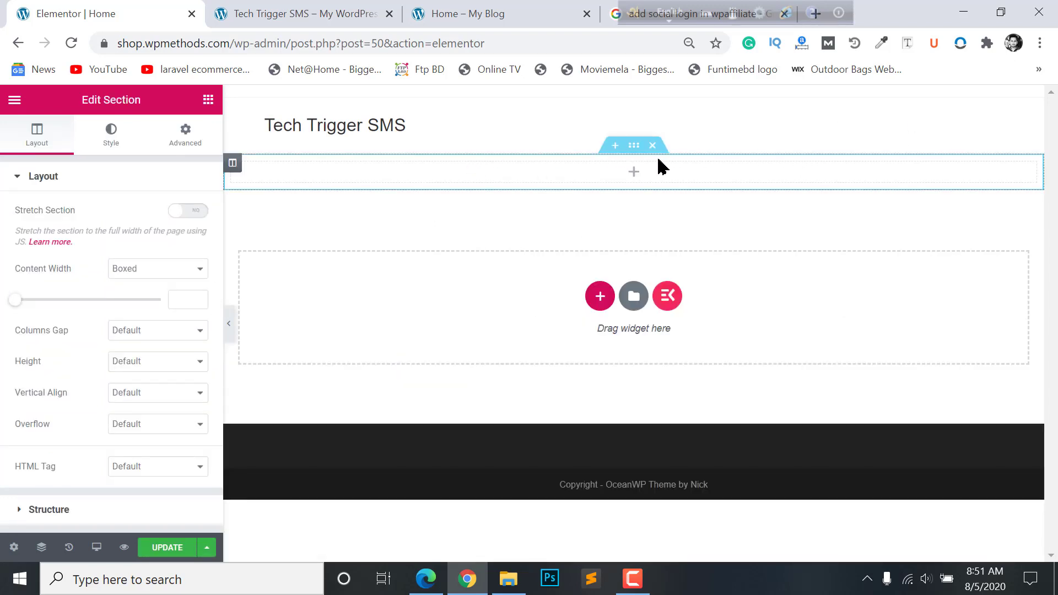
{"action": "left_click", "coordinate": [650, 178]}
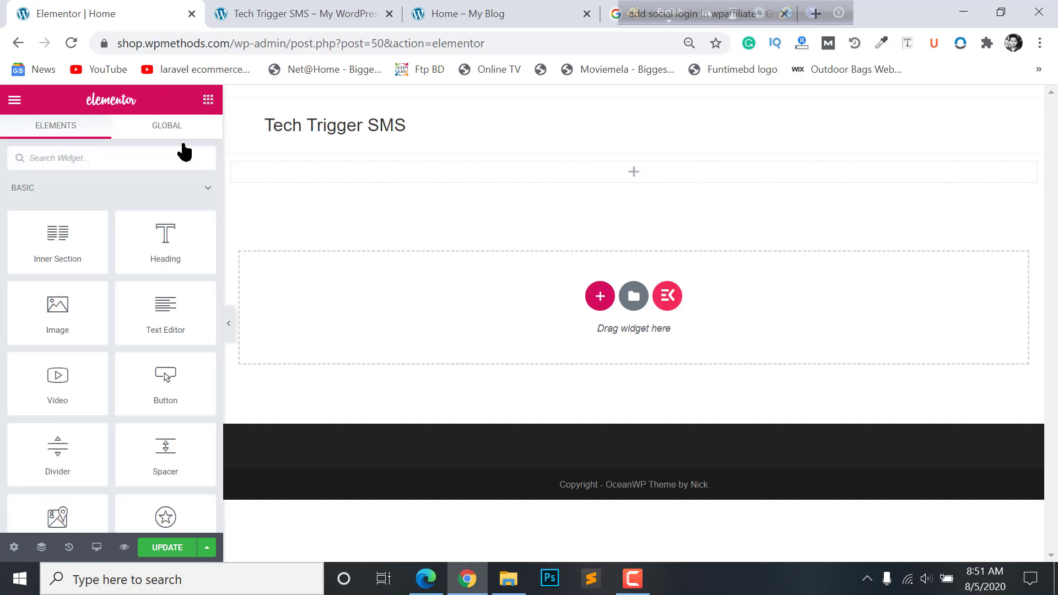
{"action": "left_click_drag", "start_coordinate": [160, 241], "coordinate": [618, 181]}
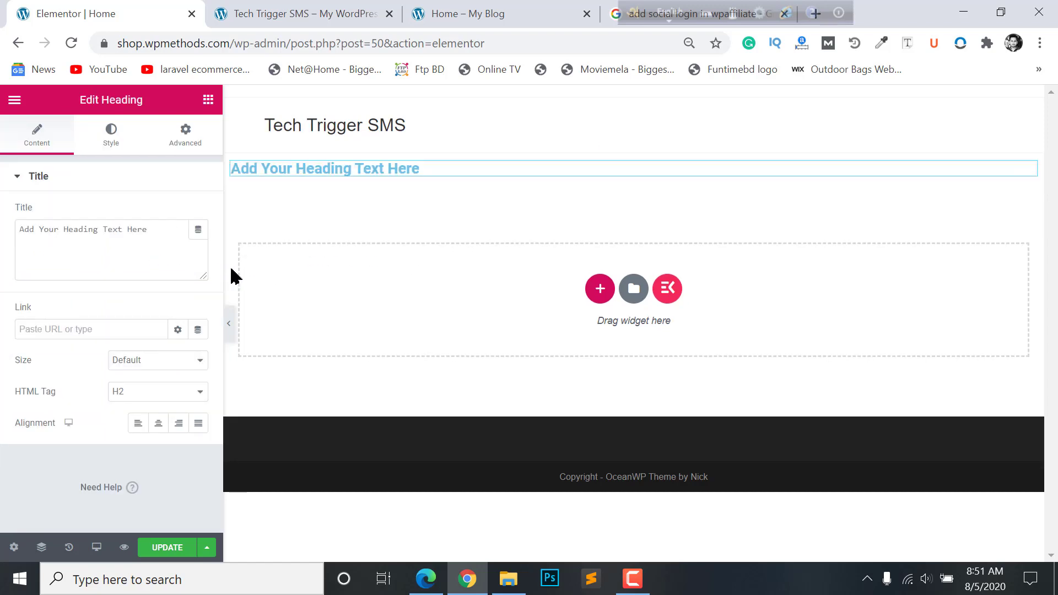
- Add a Text Editor paragraph and a Click here button below the heading
{"action": "left_click", "coordinate": [208, 100]}
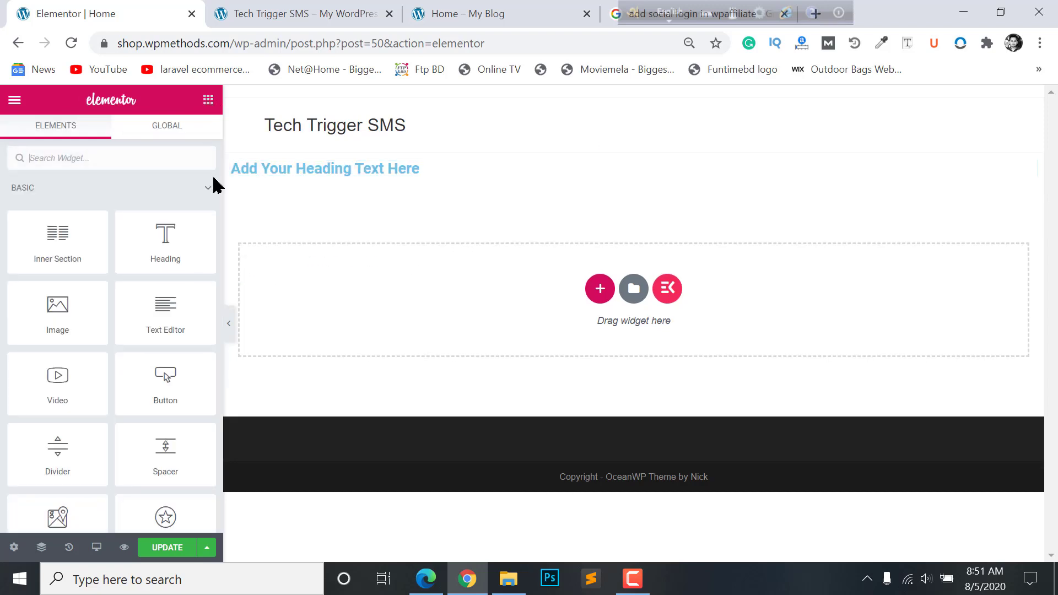
{"action": "left_click_drag", "start_coordinate": [164, 321], "coordinate": [384, 169]}
{"action": "left_click_drag", "start_coordinate": [388, 176], "coordinate": [389, 177]}
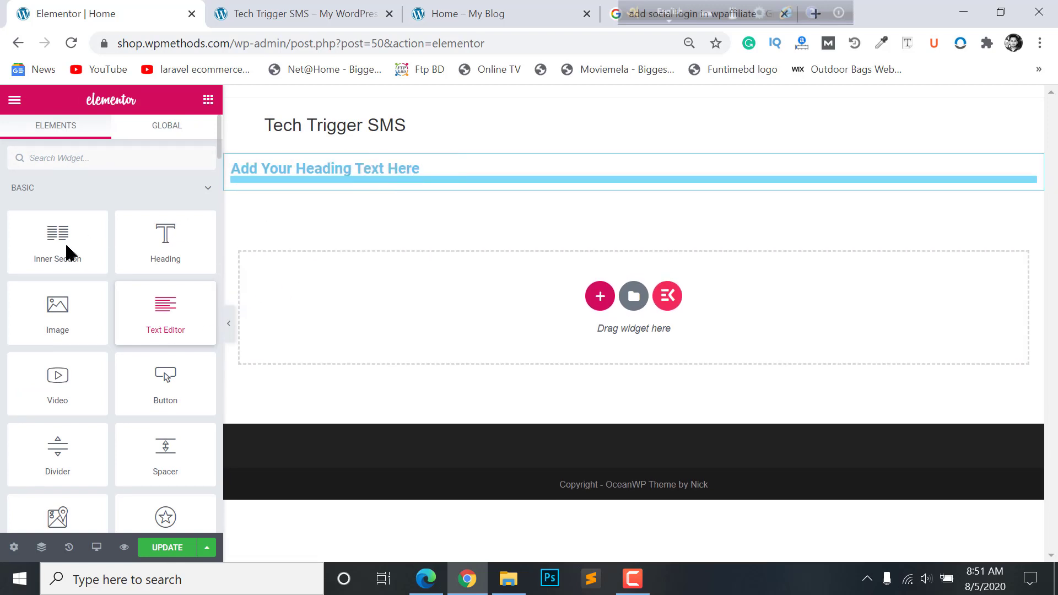
{"action": "left_click", "coordinate": [208, 100]}
{"action": "left_click_drag", "start_coordinate": [163, 395], "coordinate": [389, 224]}
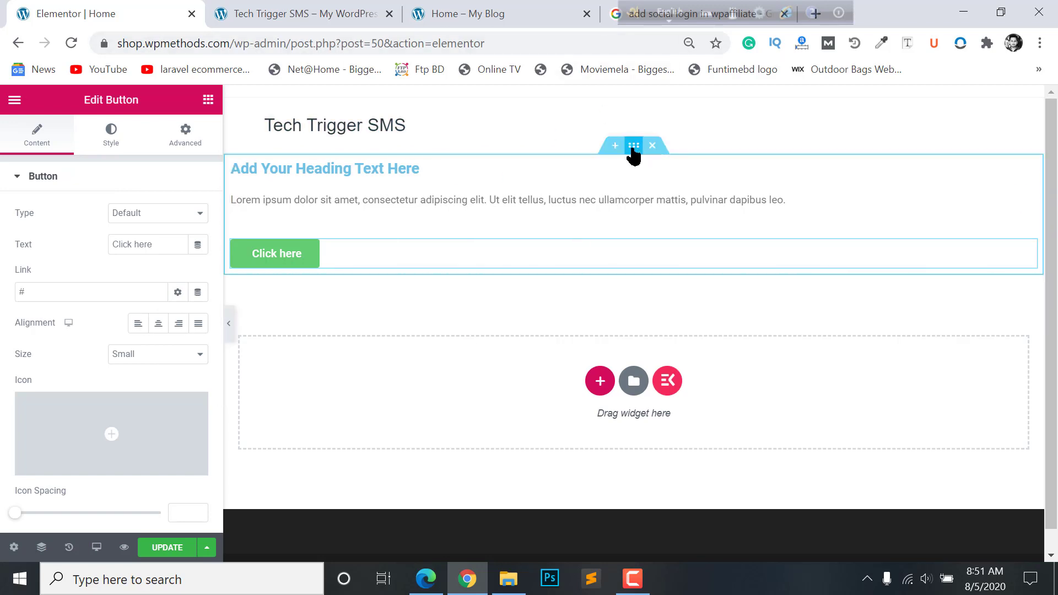
{"action": "left_click", "coordinate": [634, 145]}
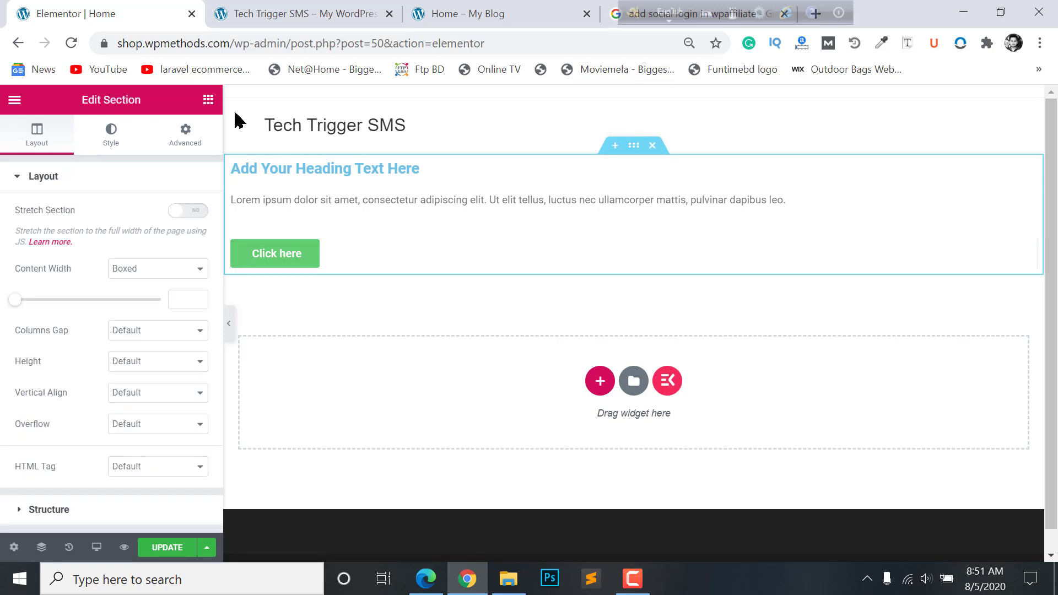
- Set the section's background type to Classic and bring up the Upload Files screen for its image
{"action": "left_click", "coordinate": [110, 137]}
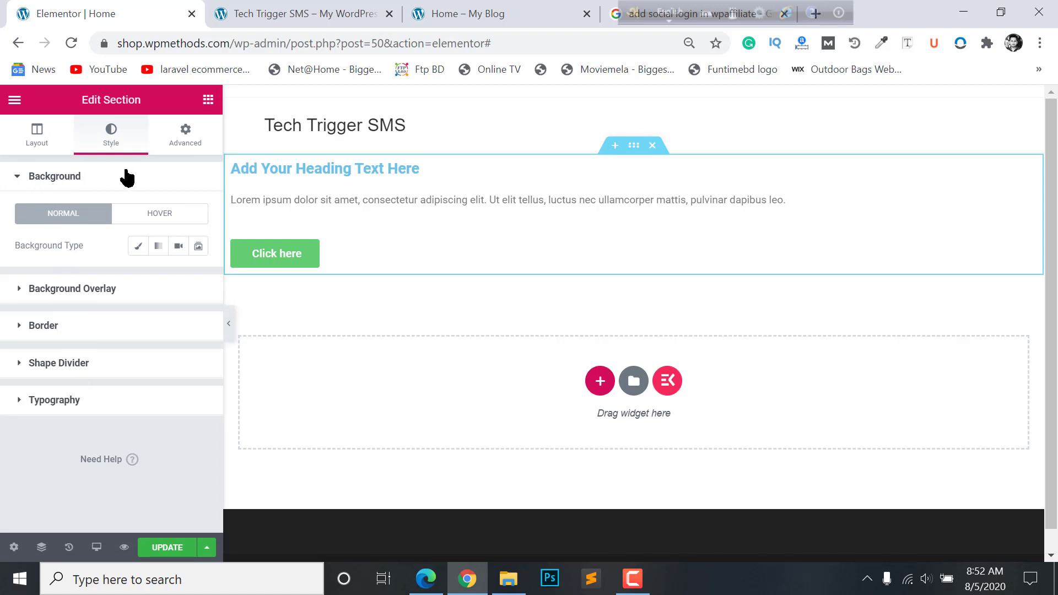
{"action": "left_click", "coordinate": [138, 246]}
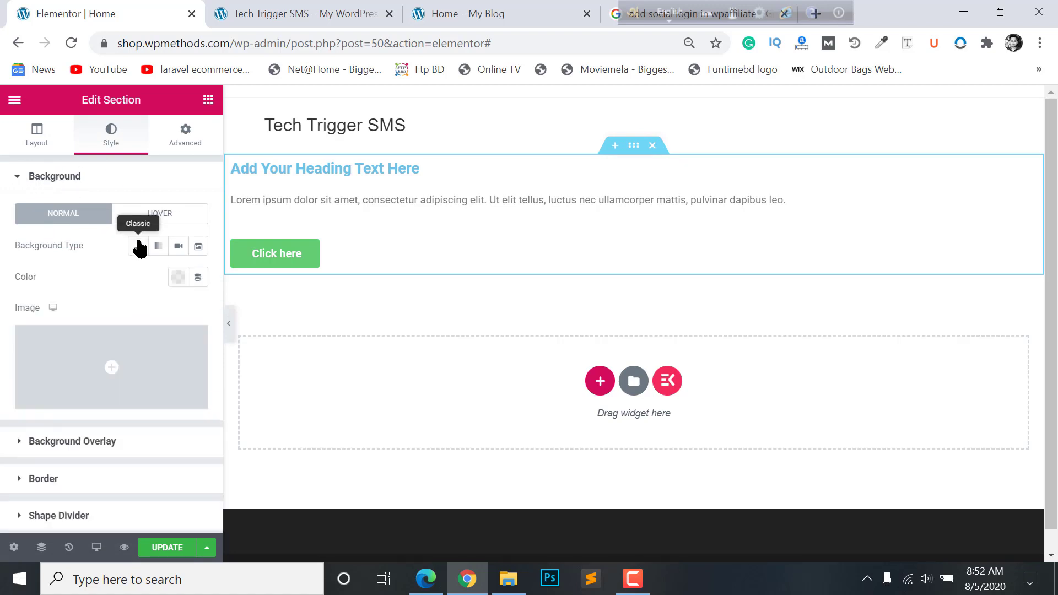
{"action": "left_click", "coordinate": [115, 369]}
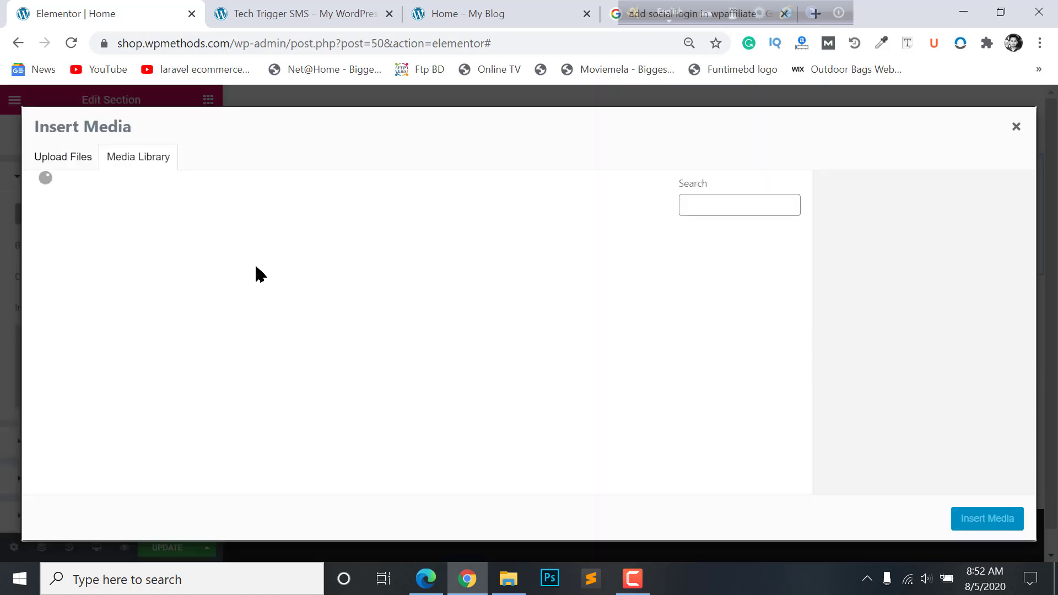
{"action": "left_click", "coordinate": [58, 154]}
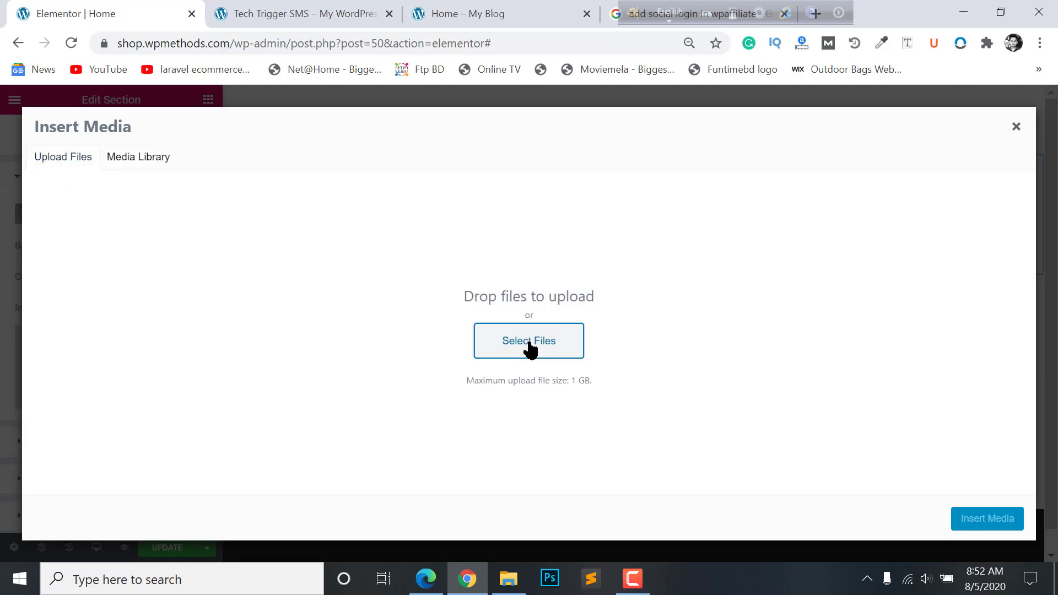
- Upload all fourteen images from the Documents\sms folder into the Media Library
{"action": "left_click", "coordinate": [529, 350]}
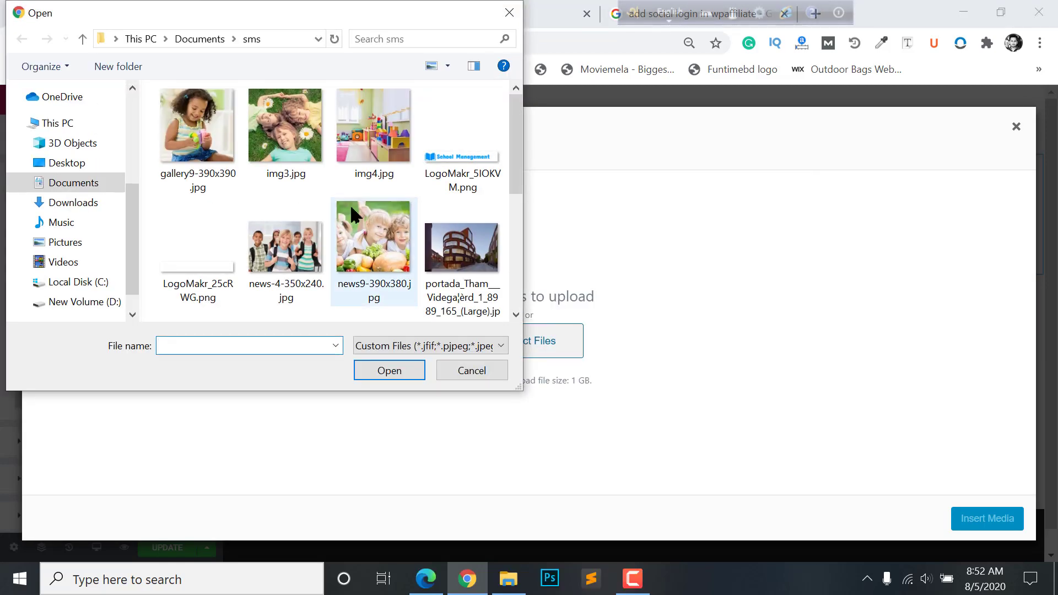
{"action": "scroll", "coordinate": [330, 210], "scroll_direction": "down", "scroll_amount": 2}
{"action": "scroll", "coordinate": [330, 210], "scroll_direction": "up", "scroll_amount": 2}
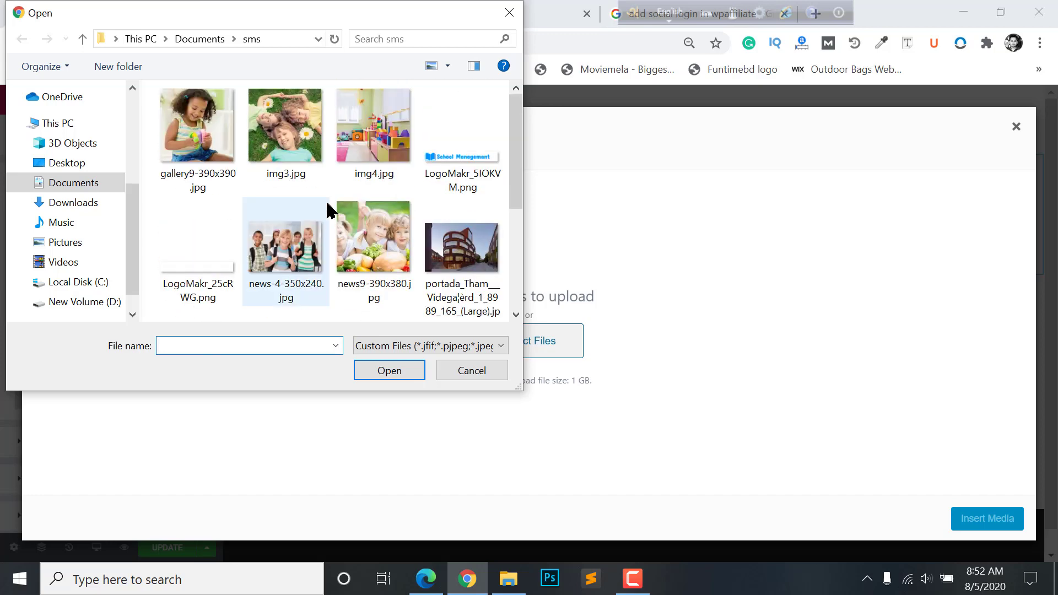
{"action": "scroll", "coordinate": [329, 209], "scroll_direction": "down", "scroll_amount": 3}
{"action": "scroll", "coordinate": [328, 187], "scroll_direction": "up", "scroll_amount": 3}
{"action": "scroll", "coordinate": [353, 209], "scroll_direction": "down", "scroll_amount": 2}
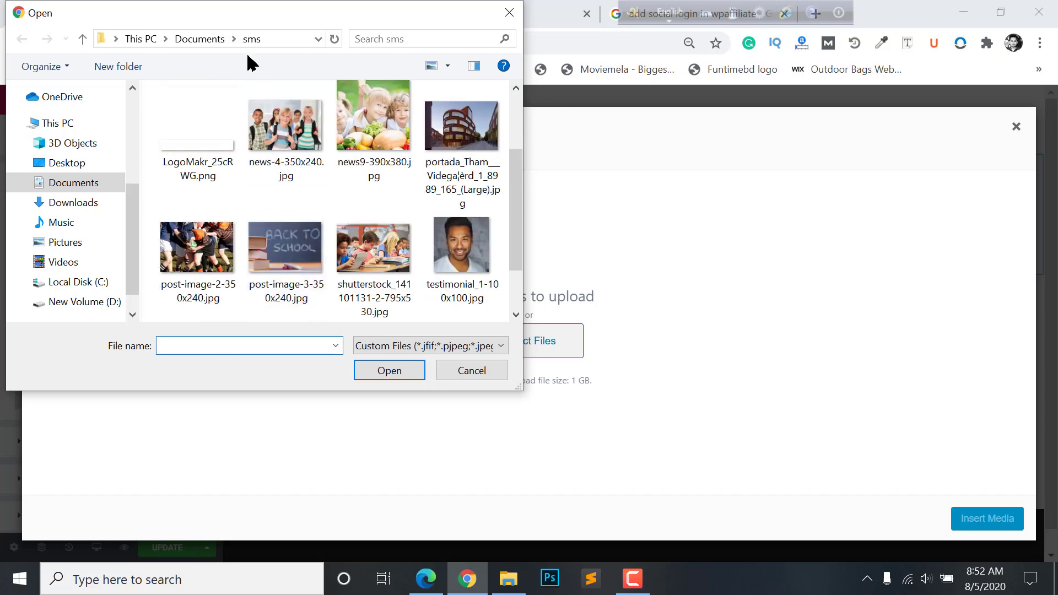
{"action": "scroll", "coordinate": [352, 210], "scroll_direction": "up", "scroll_amount": 2}
{"action": "scroll", "coordinate": [372, 229], "scroll_direction": "down", "scroll_amount": 4}
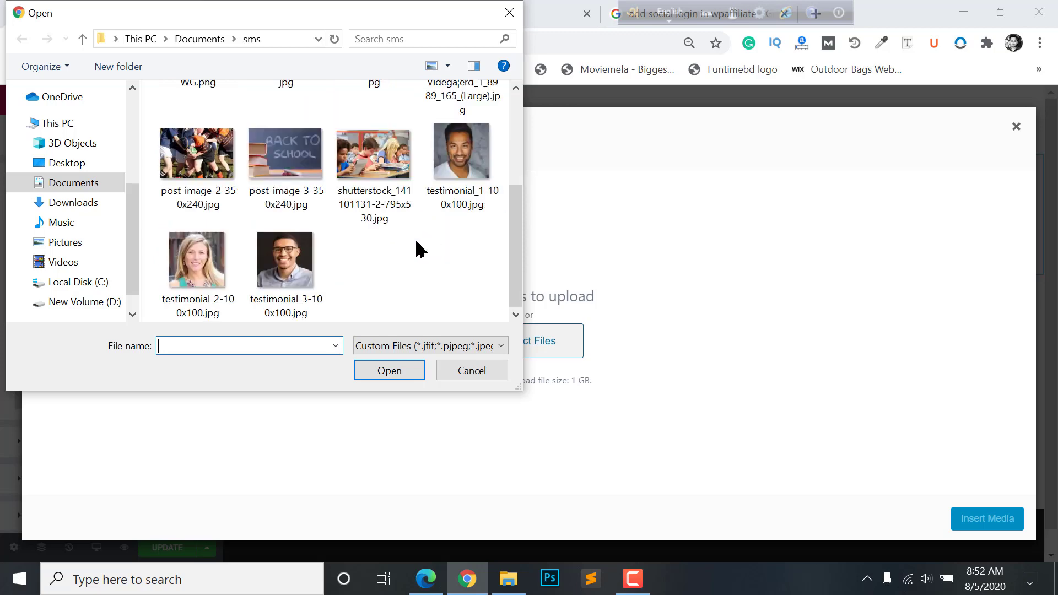
{"action": "left_click_drag", "start_coordinate": [476, 294], "coordinate": [185, 131]}
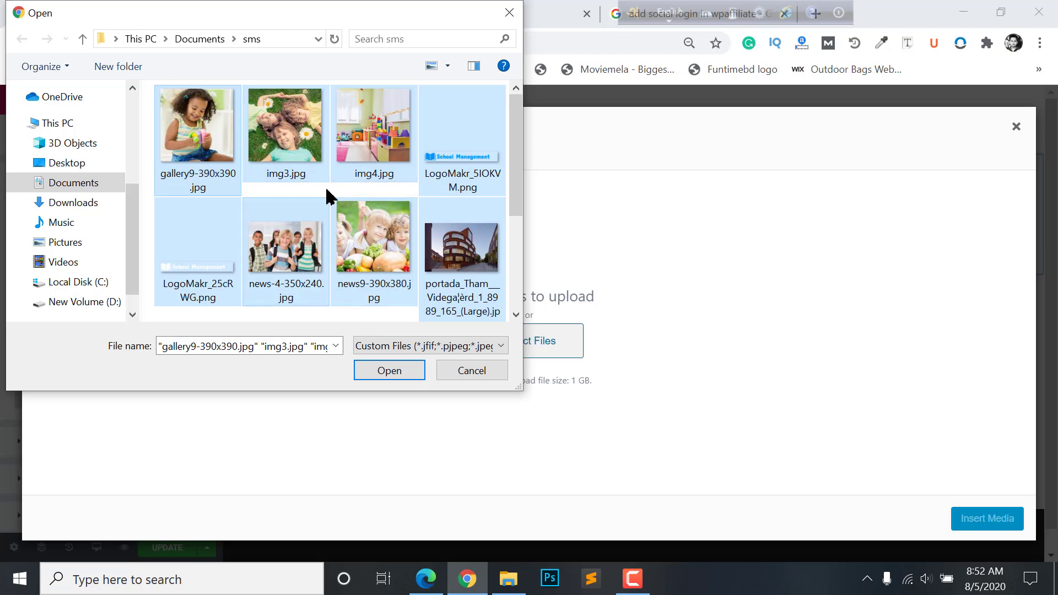
{"action": "left_click", "coordinate": [392, 368]}
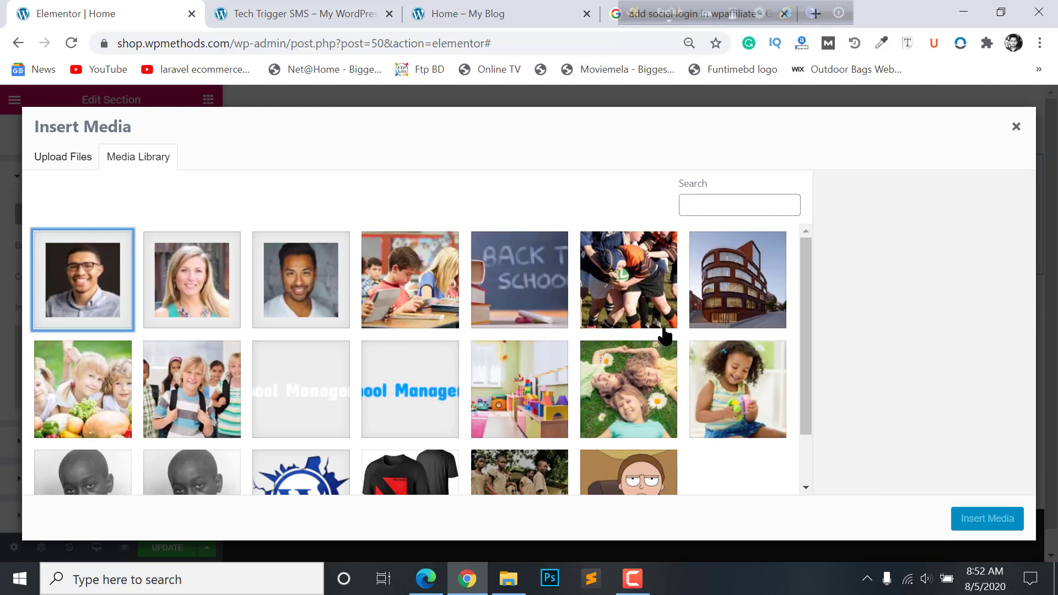
- Insert the classroom shutterstock photo as the section's background image
{"action": "scroll", "coordinate": [552, 300], "scroll_direction": "down", "scroll_amount": 2}
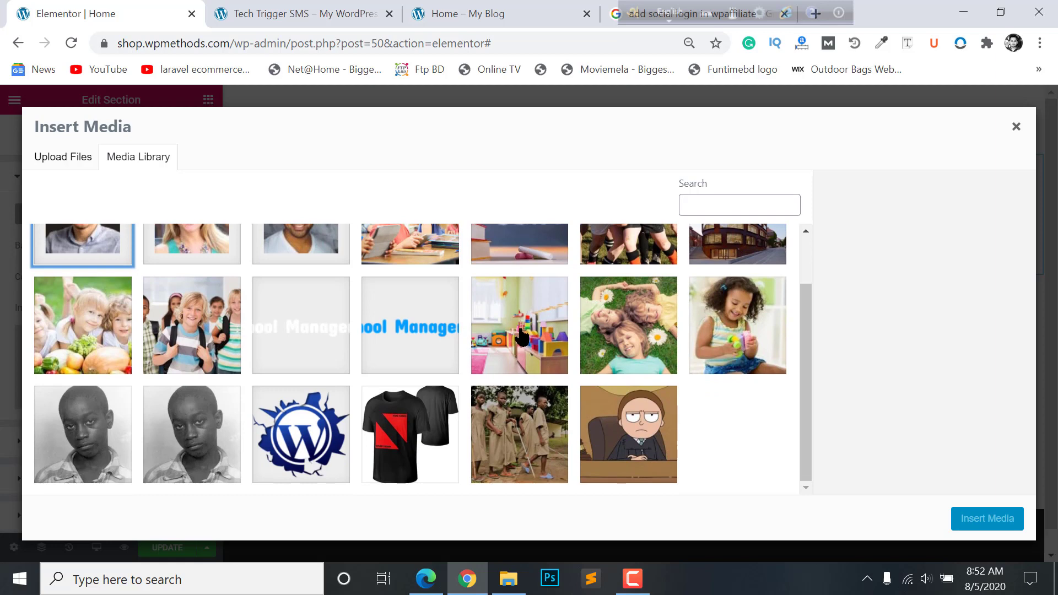
{"action": "scroll", "coordinate": [622, 334], "scroll_direction": "up", "scroll_amount": 2}
{"action": "left_click", "coordinate": [406, 283]}
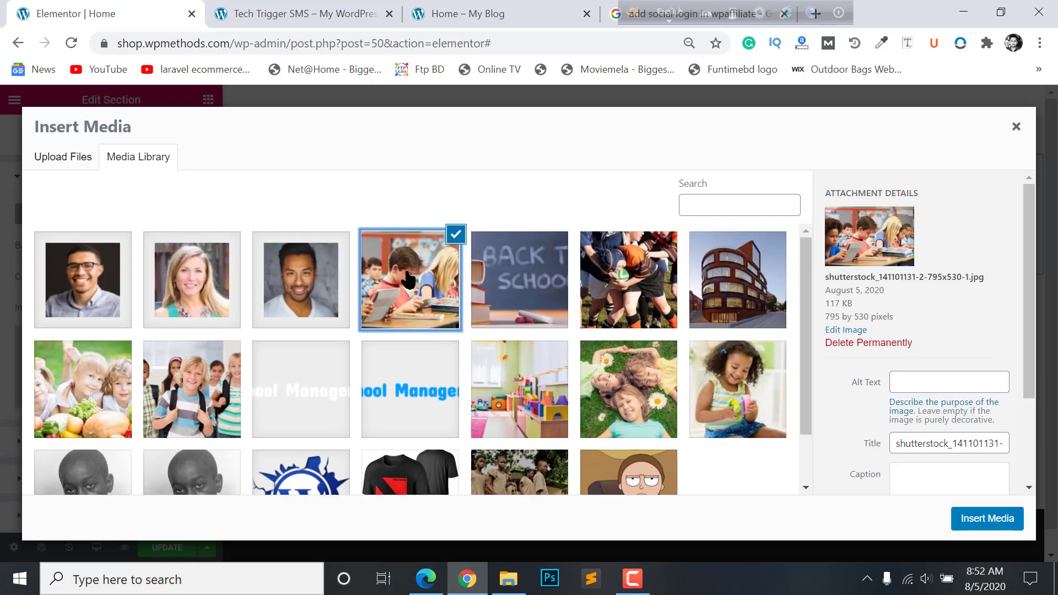
{"action": "left_click", "coordinate": [282, 11]}
{"action": "left_click", "coordinate": [557, 8]}
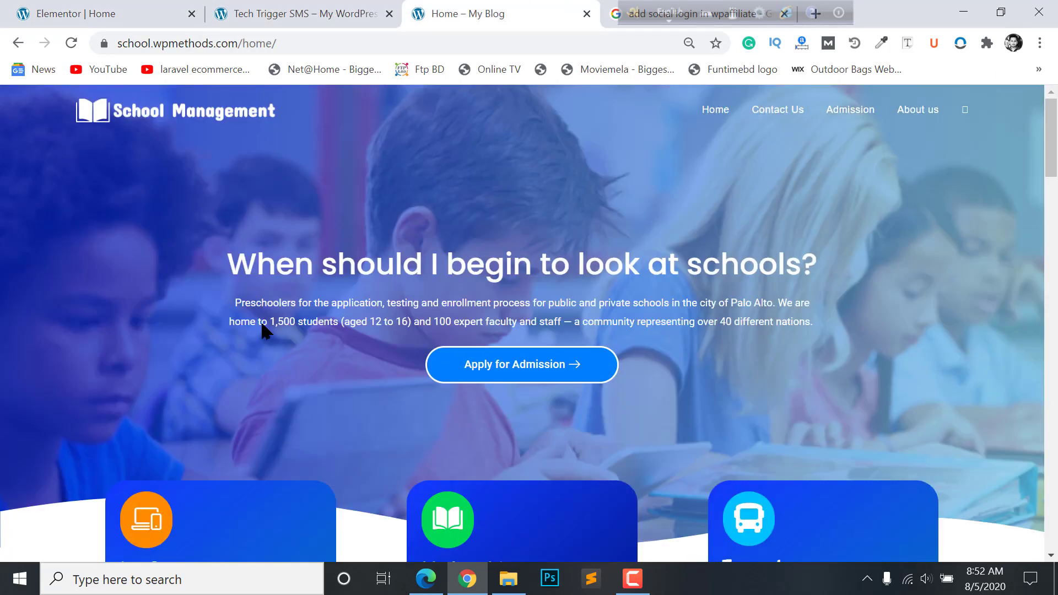
{"action": "left_click", "coordinate": [82, 11]}
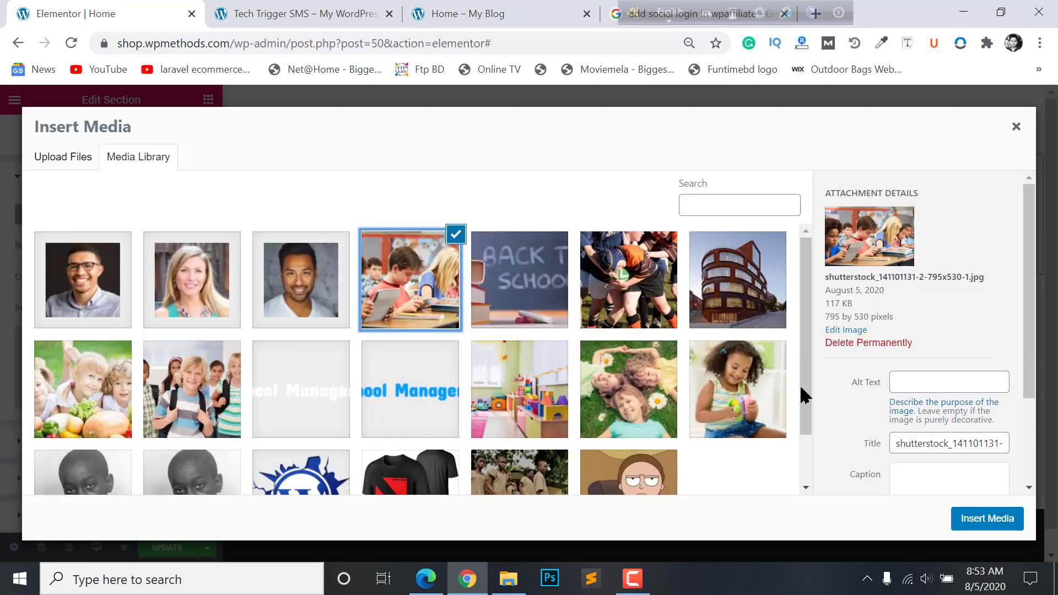
{"action": "left_click", "coordinate": [989, 510]}
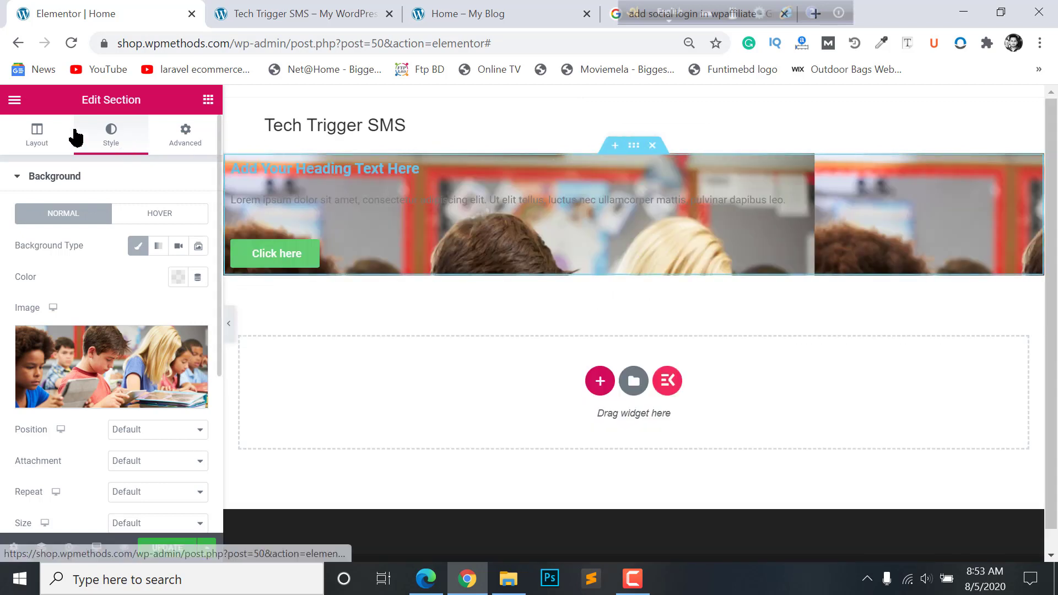
{"action": "left_click", "coordinate": [35, 136]}
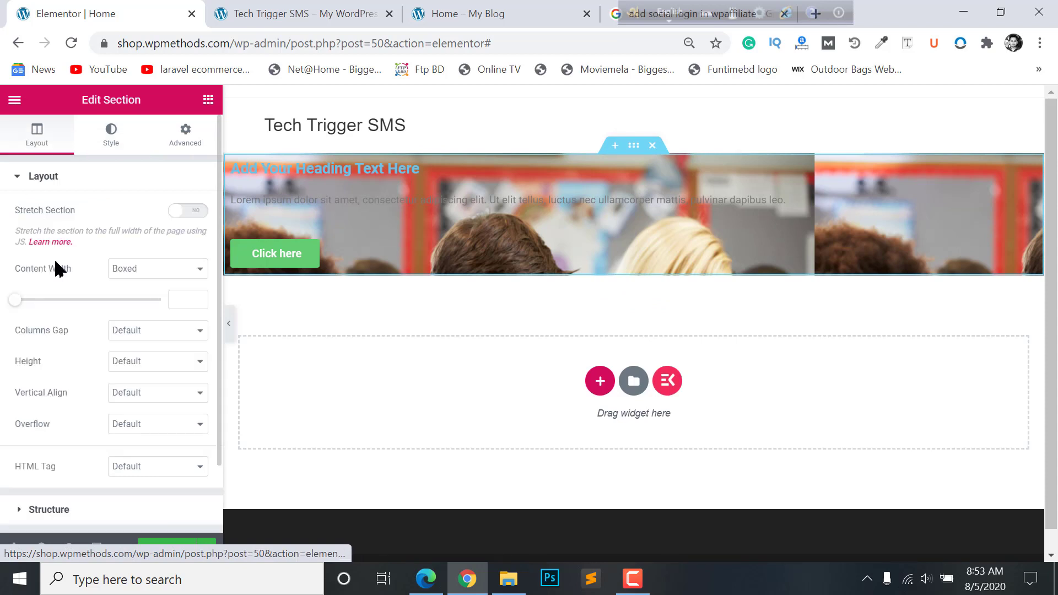
{"action": "left_click", "coordinate": [144, 363]}
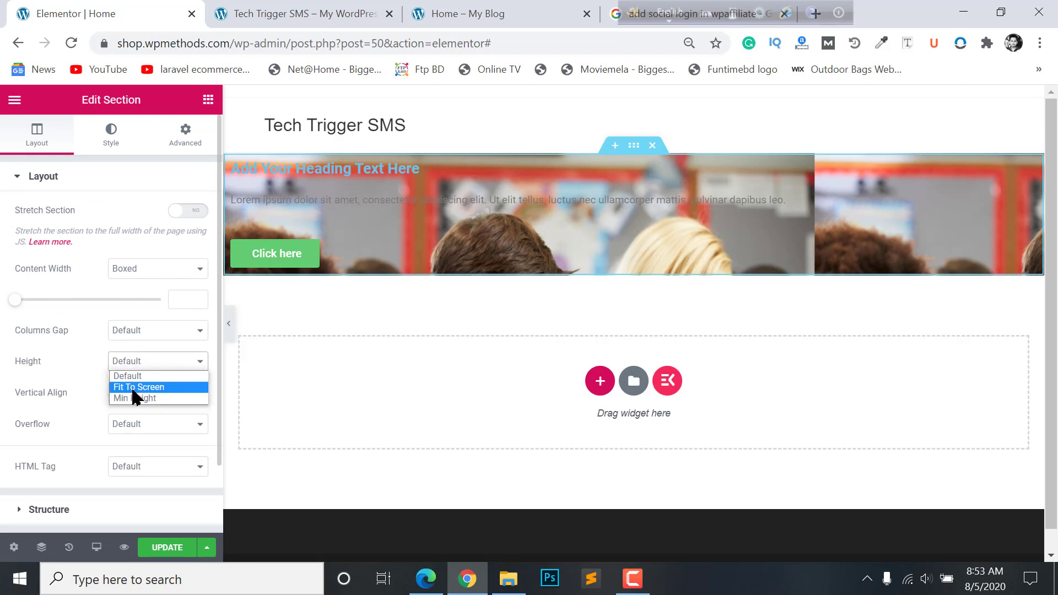
{"action": "left_click", "coordinate": [126, 399]}
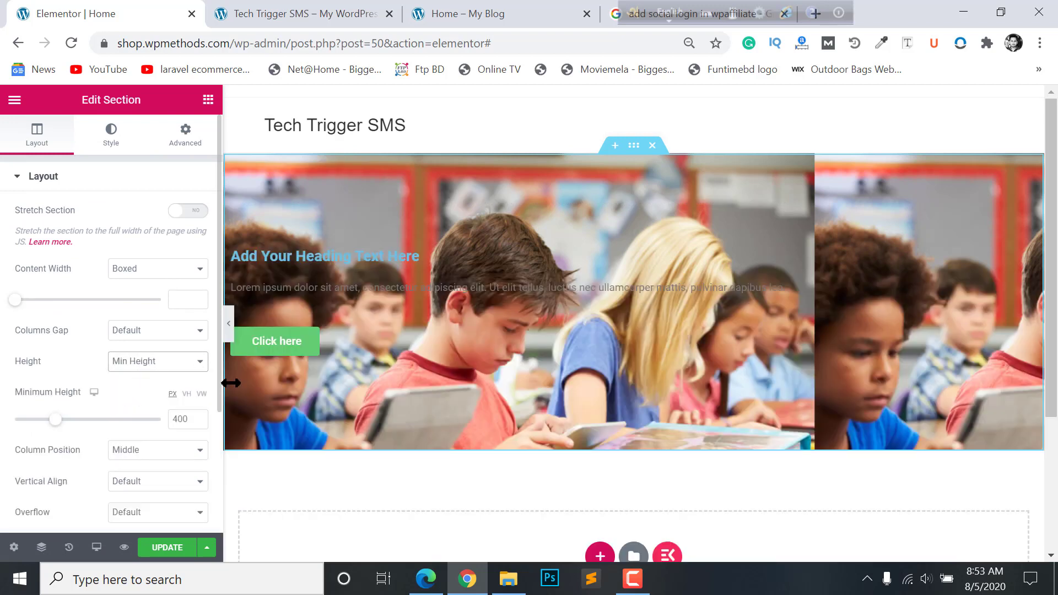
{"action": "scroll", "coordinate": [567, 371], "scroll_direction": "down", "scroll_amount": 1}
{"action": "scroll", "coordinate": [578, 325], "scroll_direction": "up", "scroll_amount": 1}
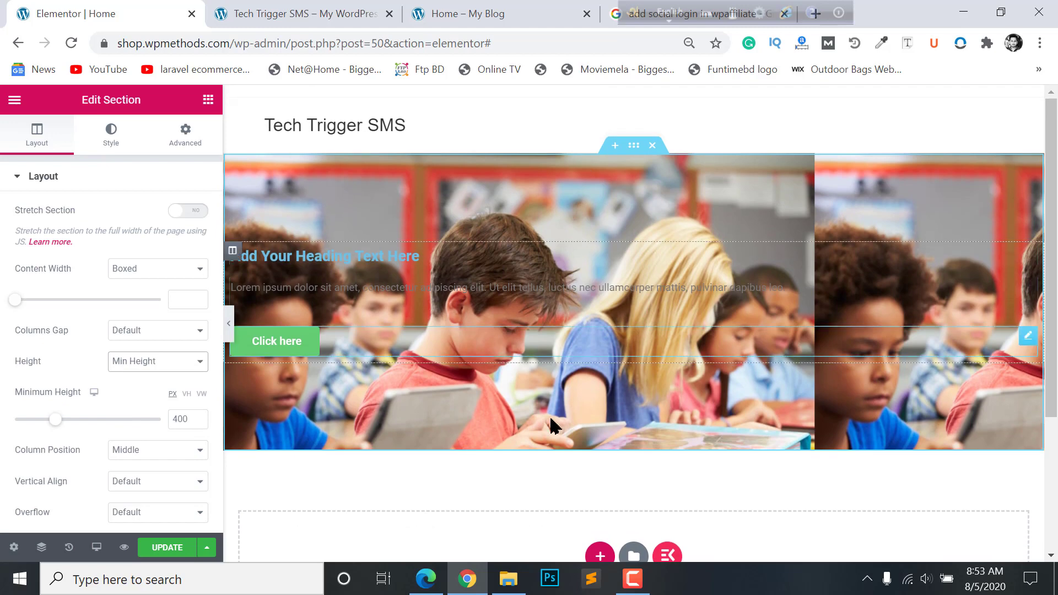
{"action": "left_click", "coordinate": [188, 419]}
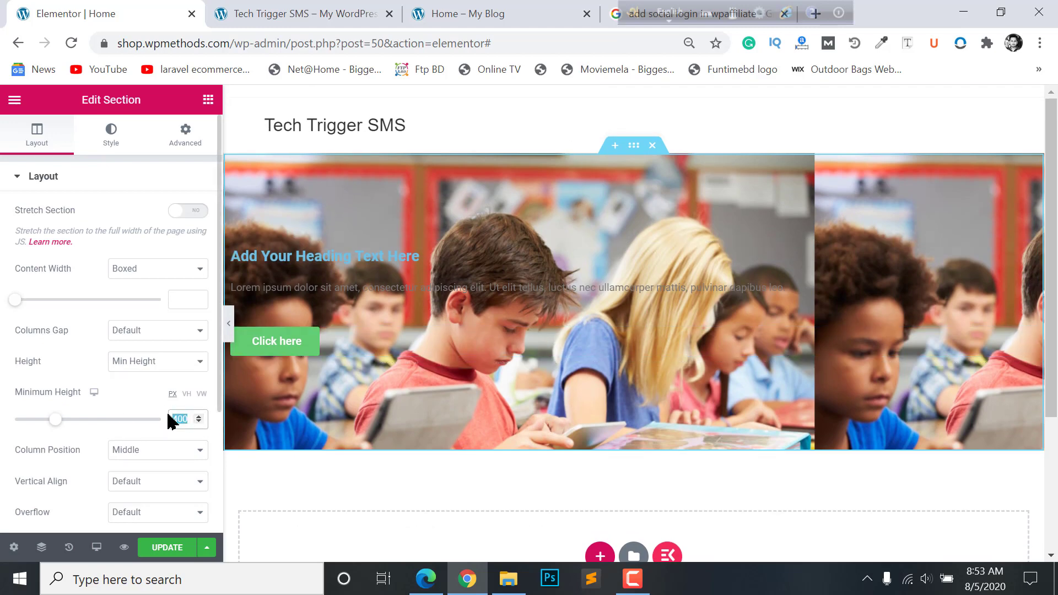
{"action": "type", "text": "600"}
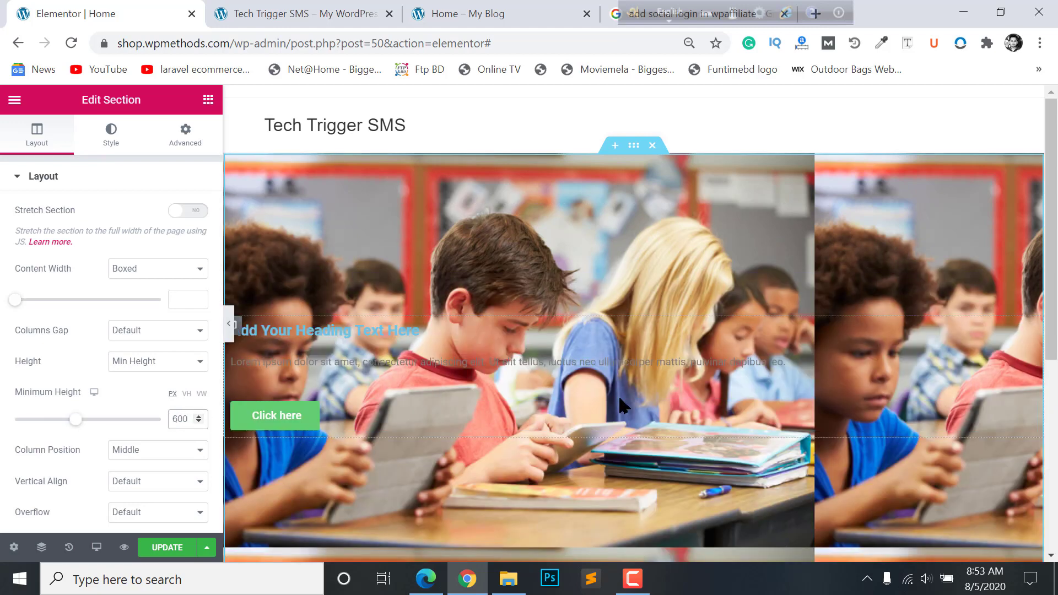
{"action": "scroll", "coordinate": [616, 401], "scroll_direction": "down", "scroll_amount": 2}
{"action": "scroll", "coordinate": [617, 401], "scroll_direction": "down", "scroll_amount": 2}
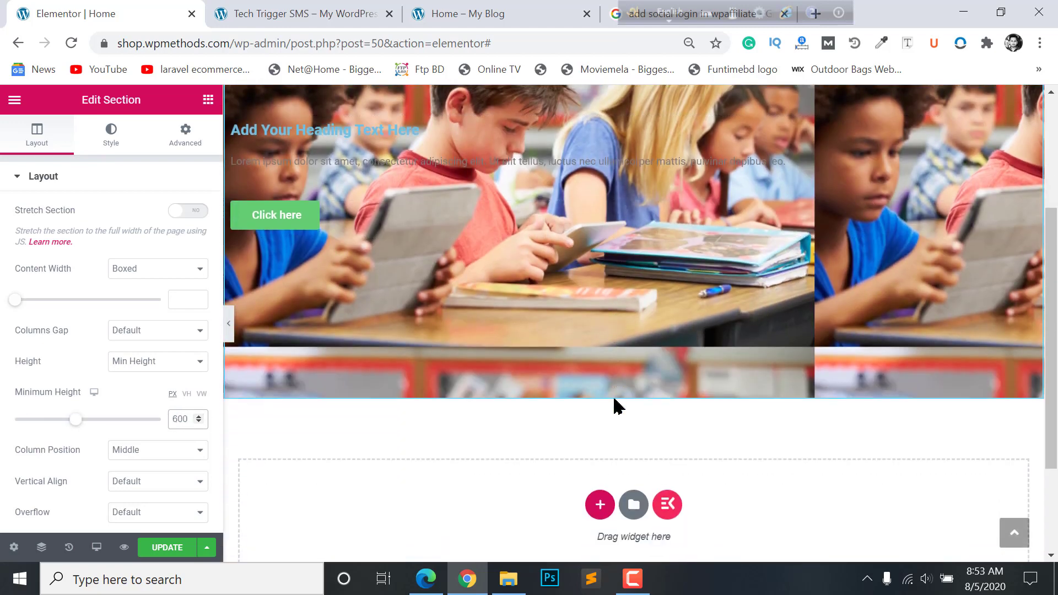
{"action": "scroll", "coordinate": [614, 405], "scroll_direction": "up", "scroll_amount": 4}
{"action": "scroll", "coordinate": [615, 400], "scroll_direction": "down", "scroll_amount": 2}
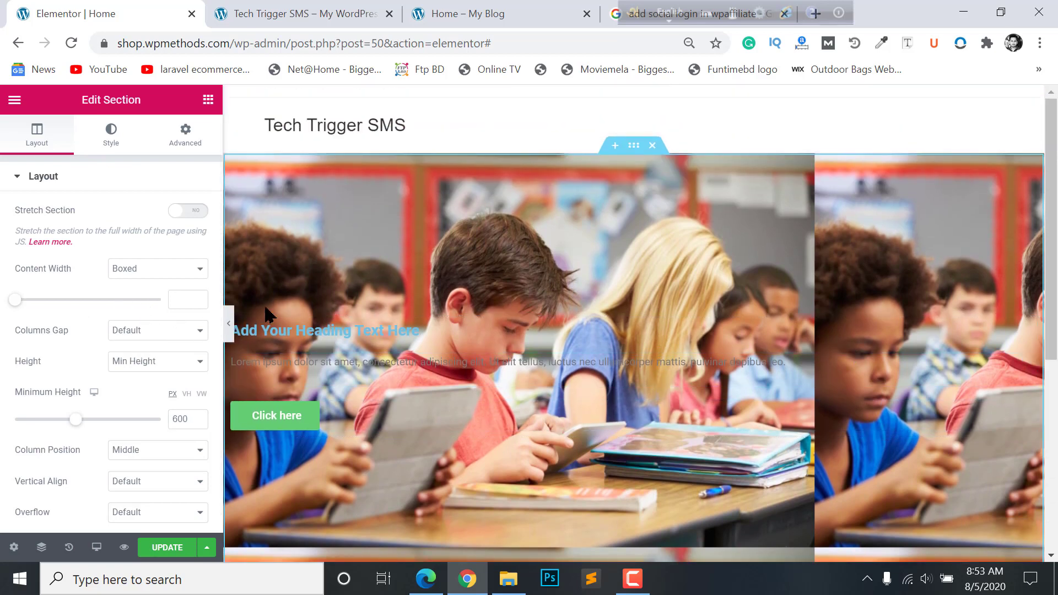
{"action": "left_click", "coordinate": [230, 328]}
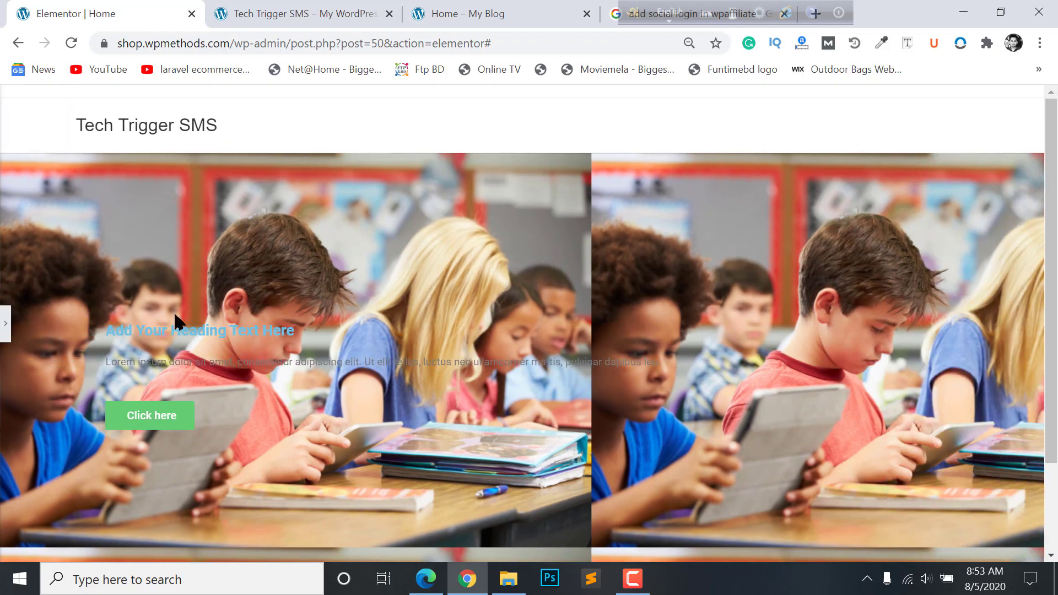
{"action": "left_click", "coordinate": [479, 576]}
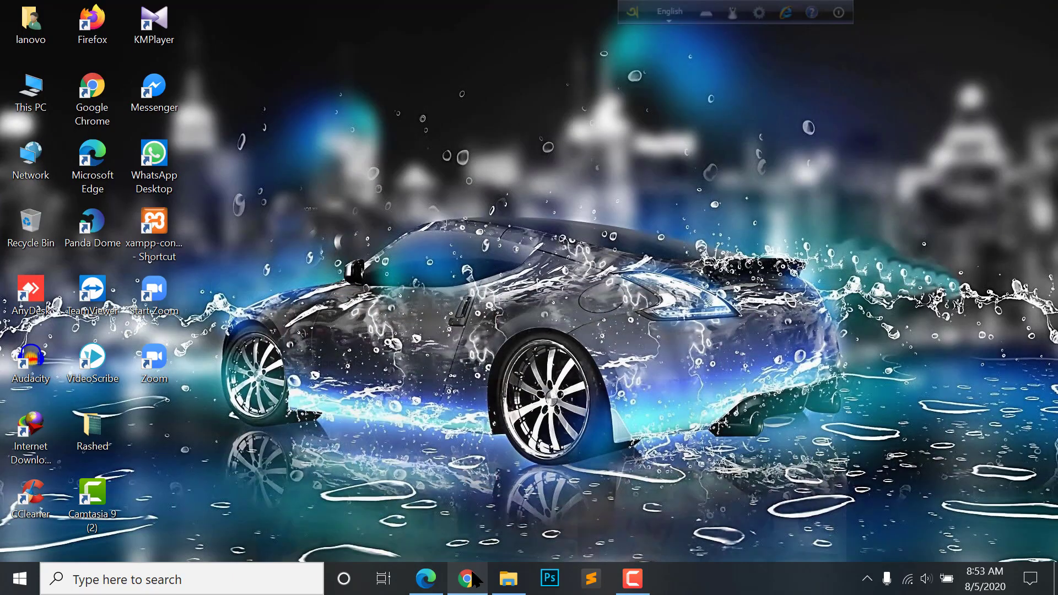
{"action": "left_click", "coordinate": [475, 579]}
{"action": "left_click", "coordinate": [434, 583]}
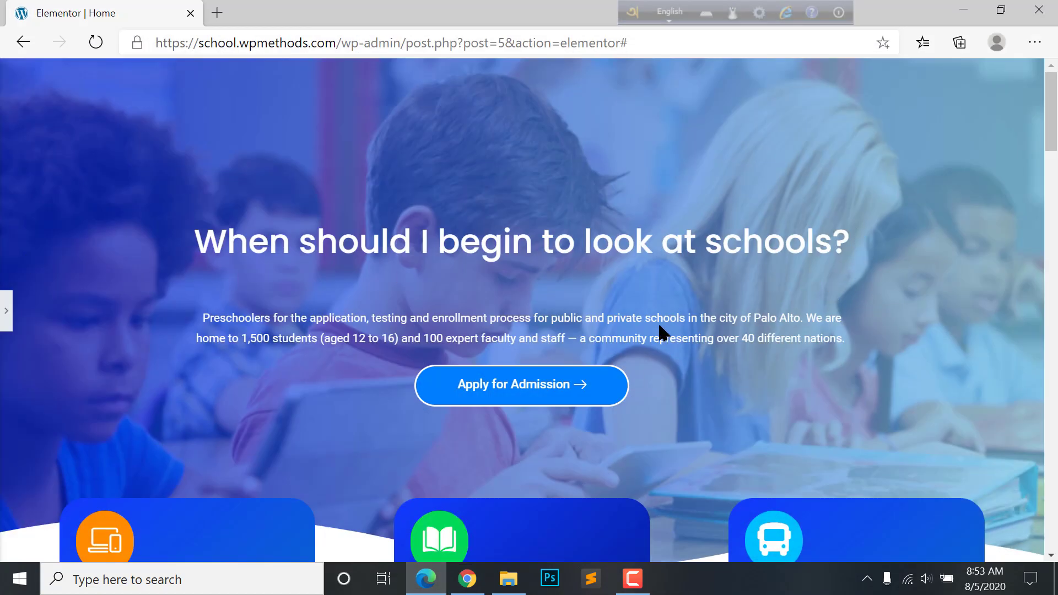
{"action": "key", "text": "alt+Tab"}
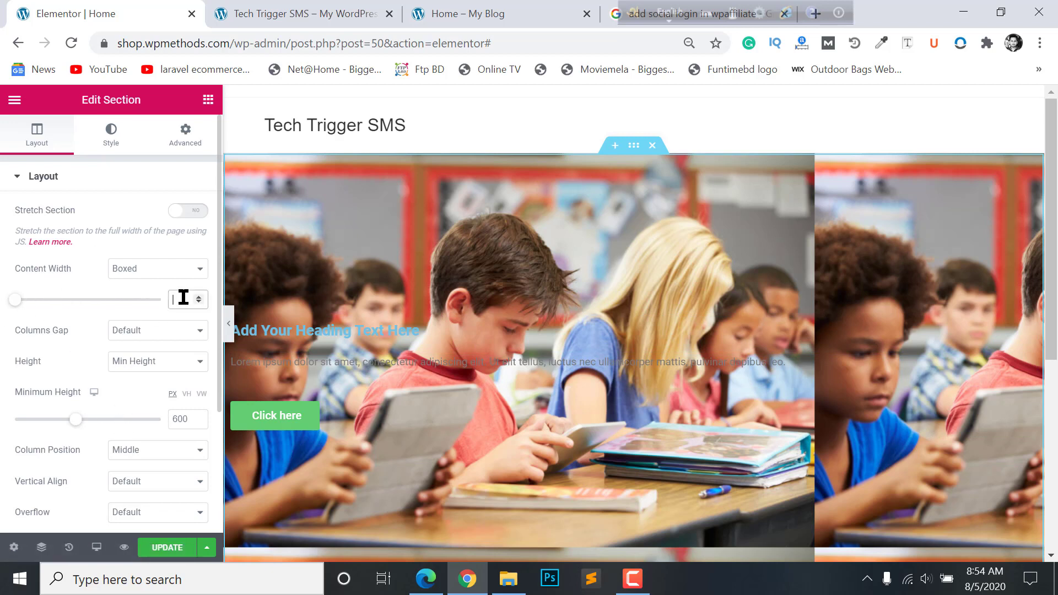
{"action": "left_click", "coordinate": [229, 324]}
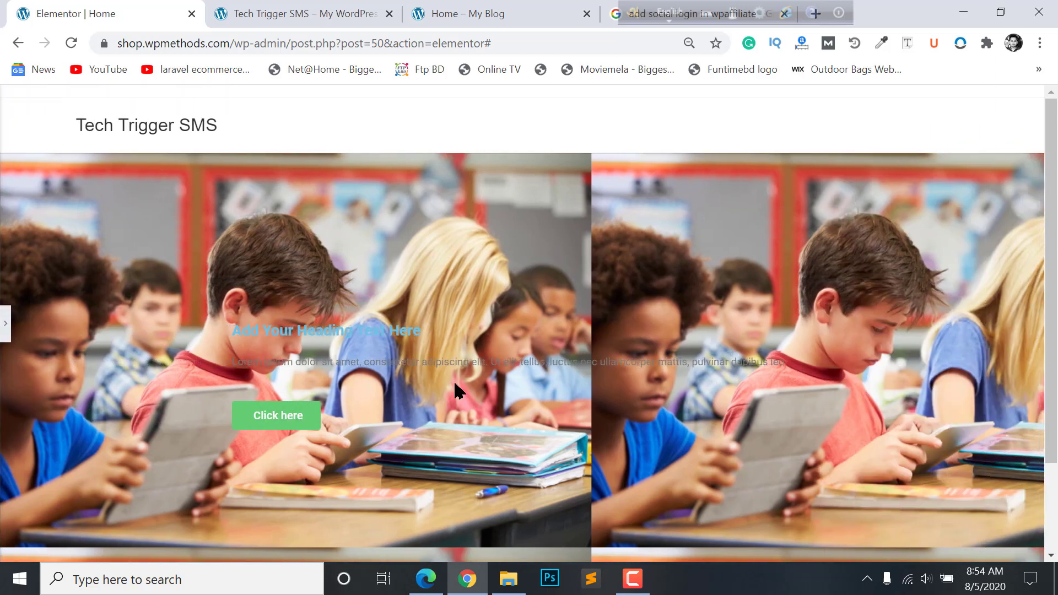
{"action": "left_click", "coordinate": [6, 324]}
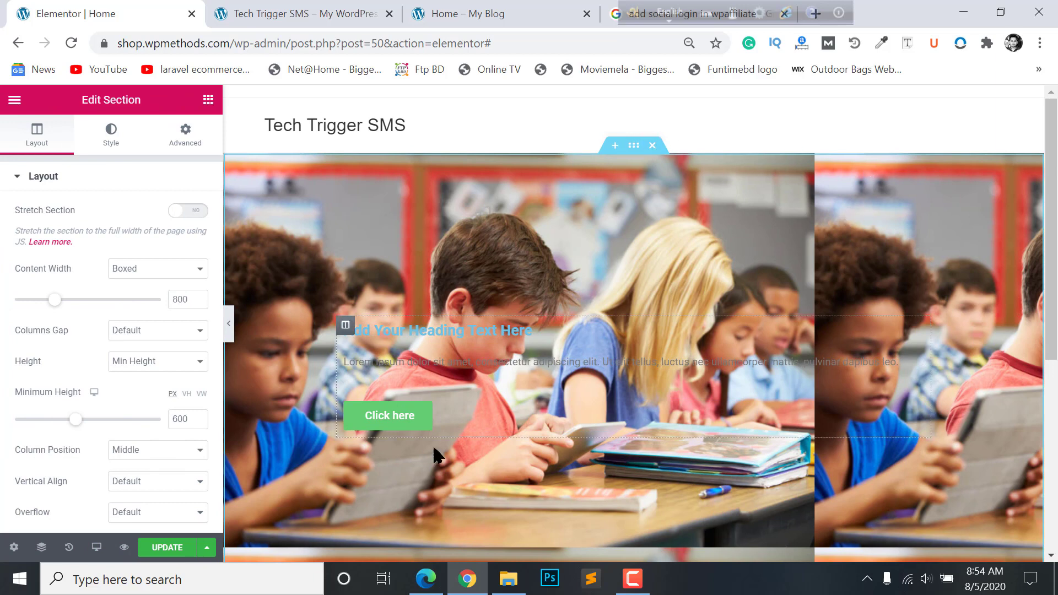
- Set background Position to Center Center, Attachment Default, Repeat No-repeat and Size Cover
{"action": "left_click", "coordinate": [108, 134]}
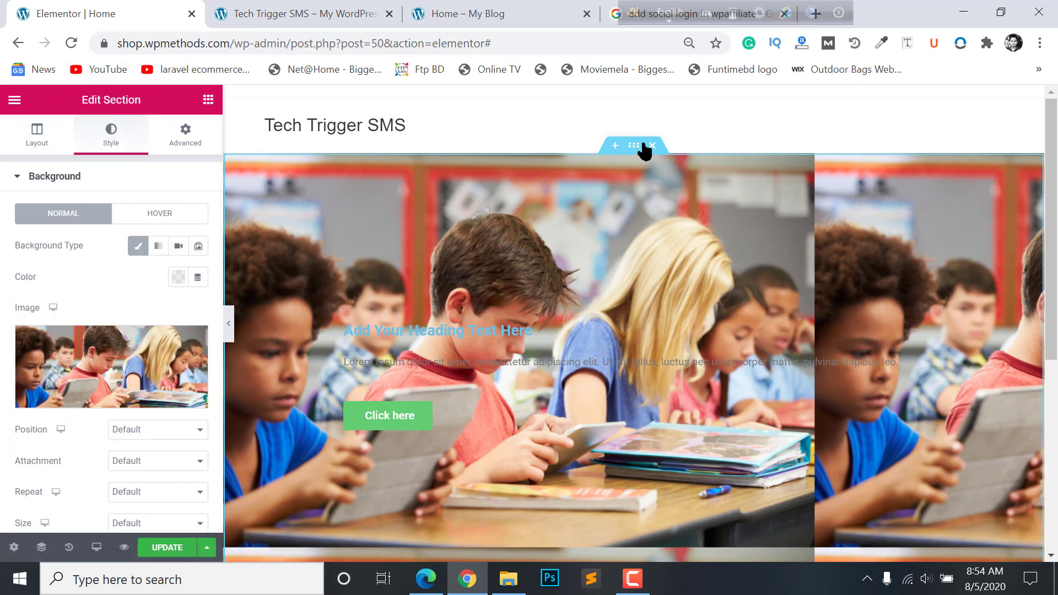
{"action": "mouse_move", "coordinate": [91, 322]}
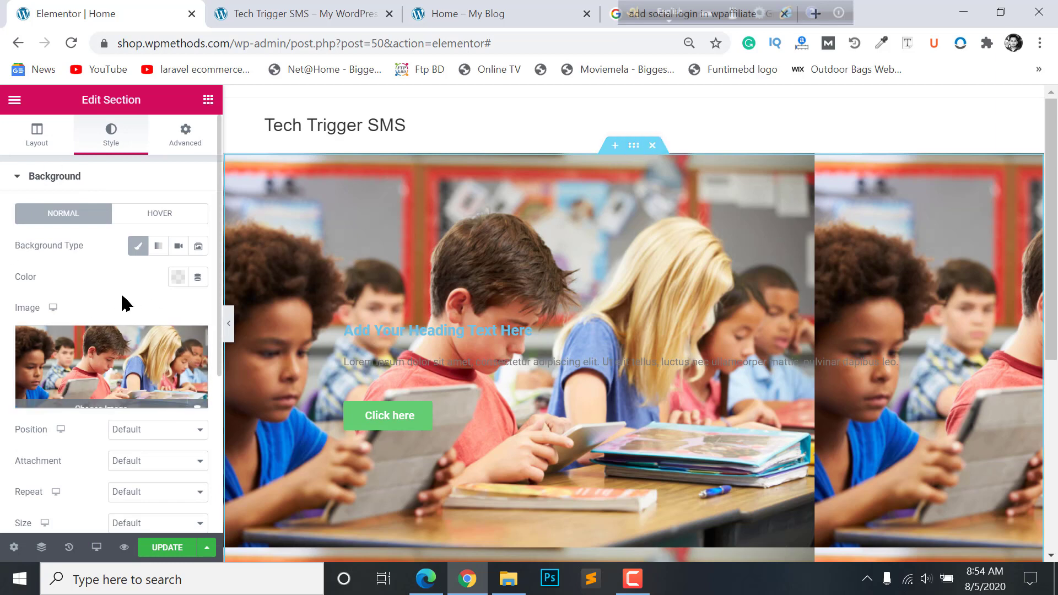
{"action": "scroll", "coordinate": [122, 300], "scroll_direction": "down", "scroll_amount": 3}
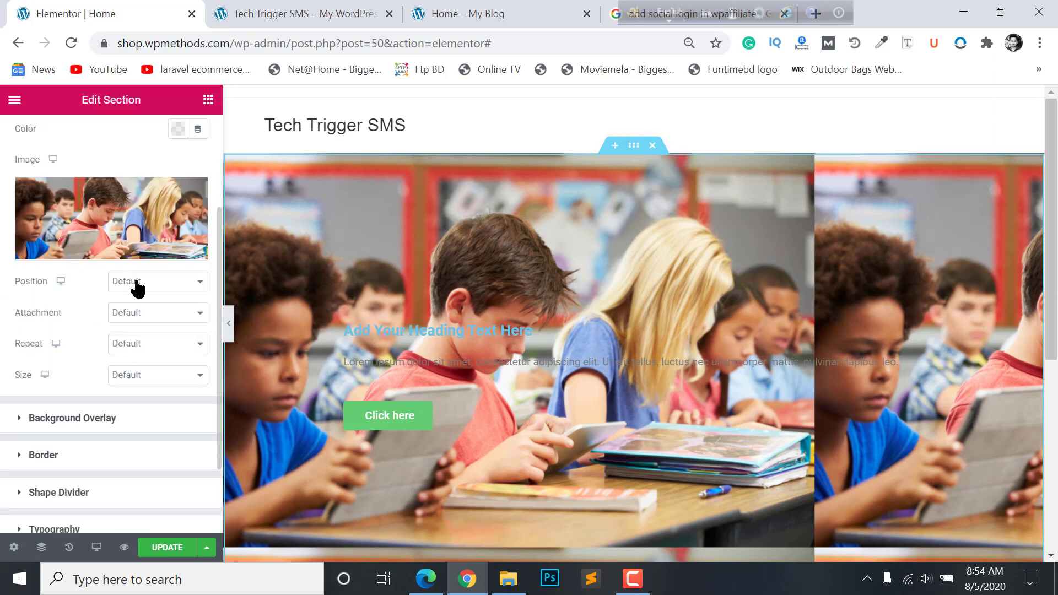
{"action": "left_click", "coordinate": [138, 283]}
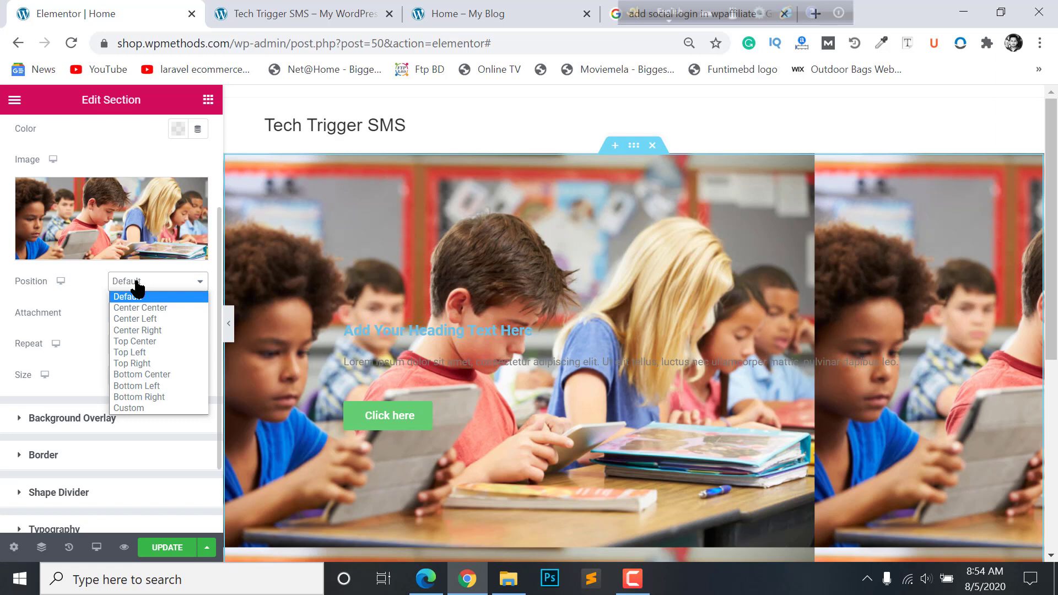
{"action": "left_click", "coordinate": [142, 307]}
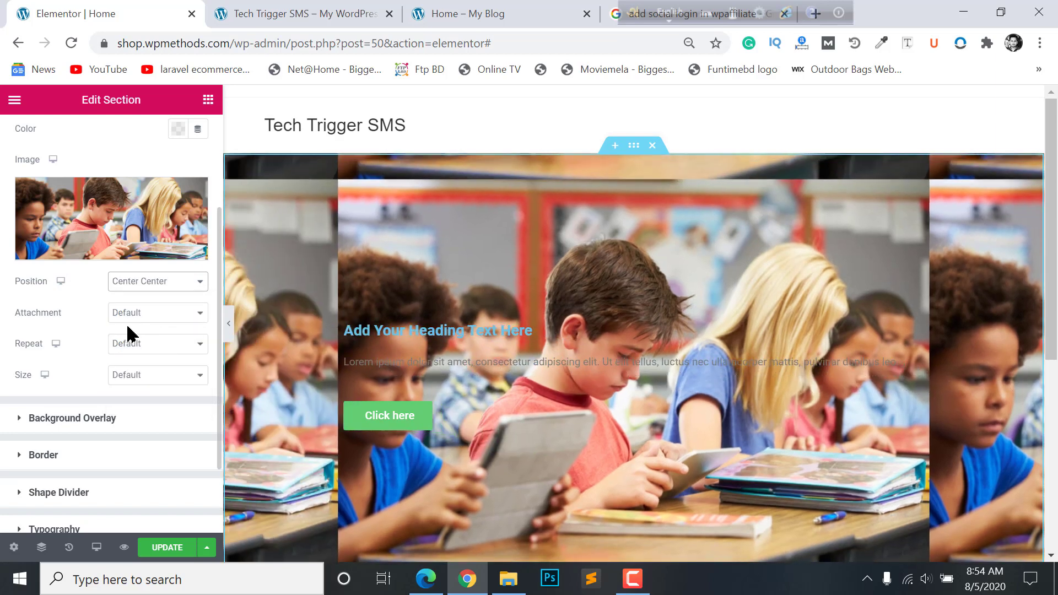
{"action": "left_click", "coordinate": [132, 312]}
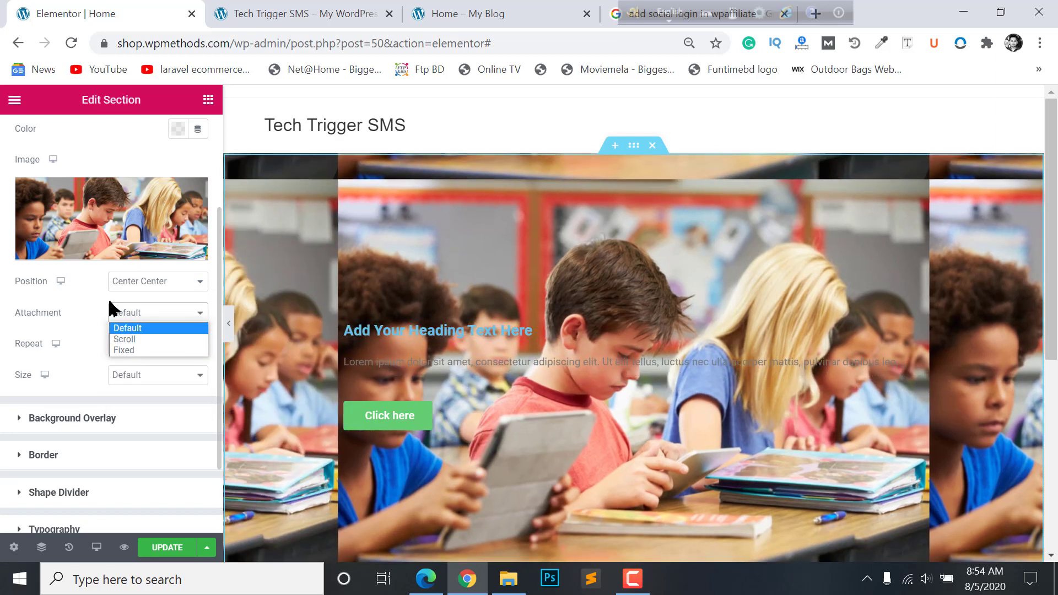
{"action": "left_click", "coordinate": [92, 314]}
{"action": "left_click", "coordinate": [125, 345]}
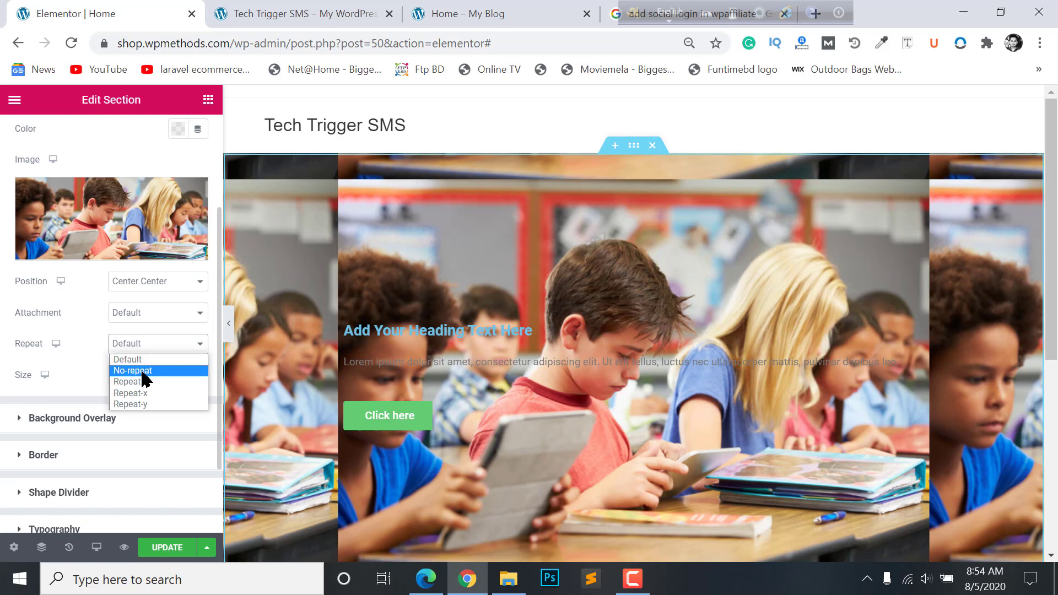
{"action": "left_click", "coordinate": [139, 371]}
{"action": "left_click", "coordinate": [145, 381]}
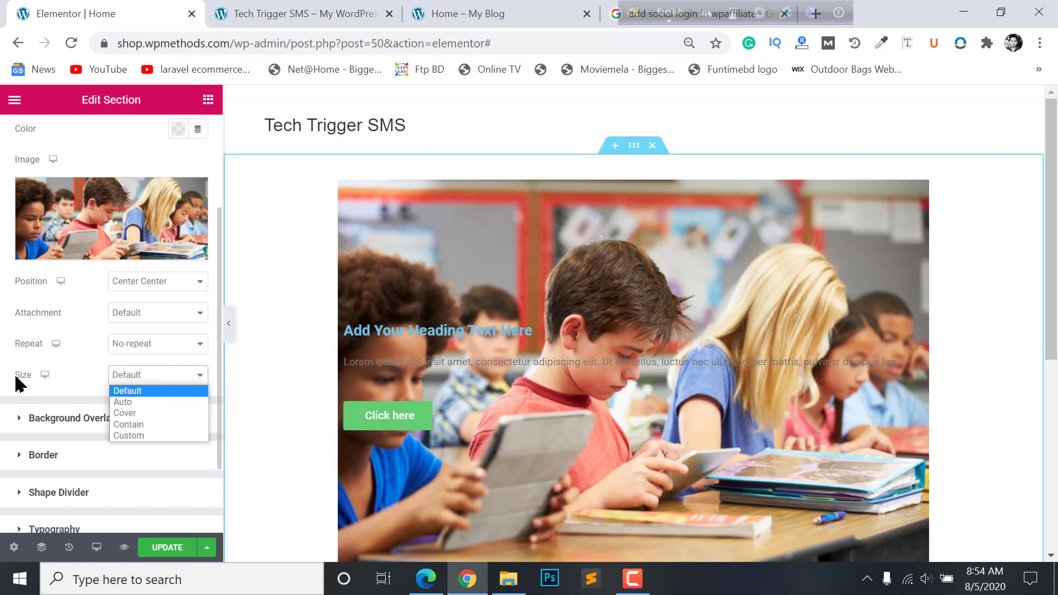
{"action": "left_click", "coordinate": [135, 410]}
{"action": "scroll", "coordinate": [524, 371], "scroll_direction": "down", "scroll_amount": 5}
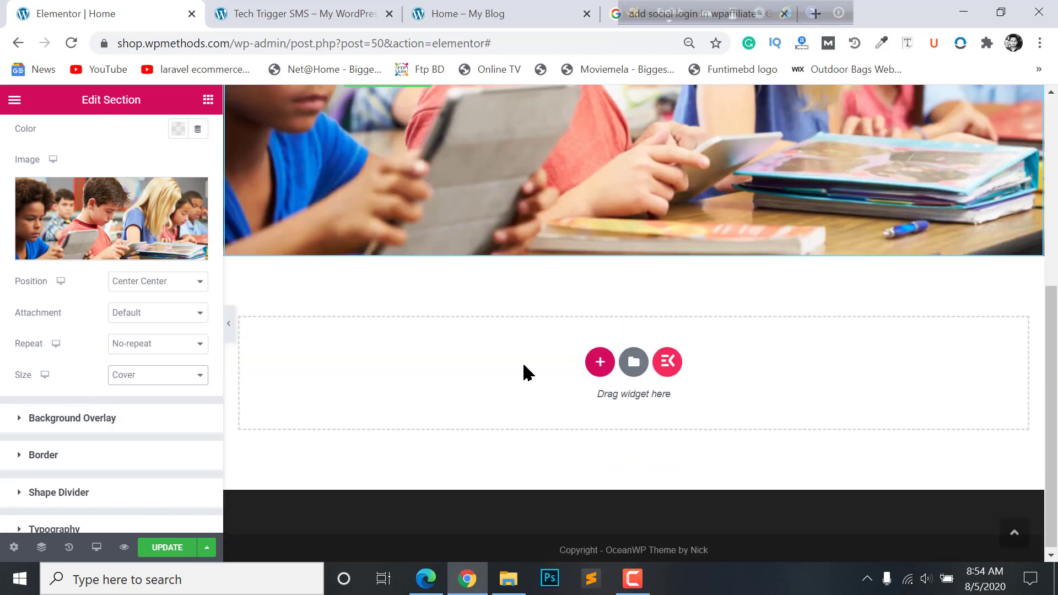
{"action": "scroll", "coordinate": [525, 371], "scroll_direction": "up", "scroll_amount": 5}
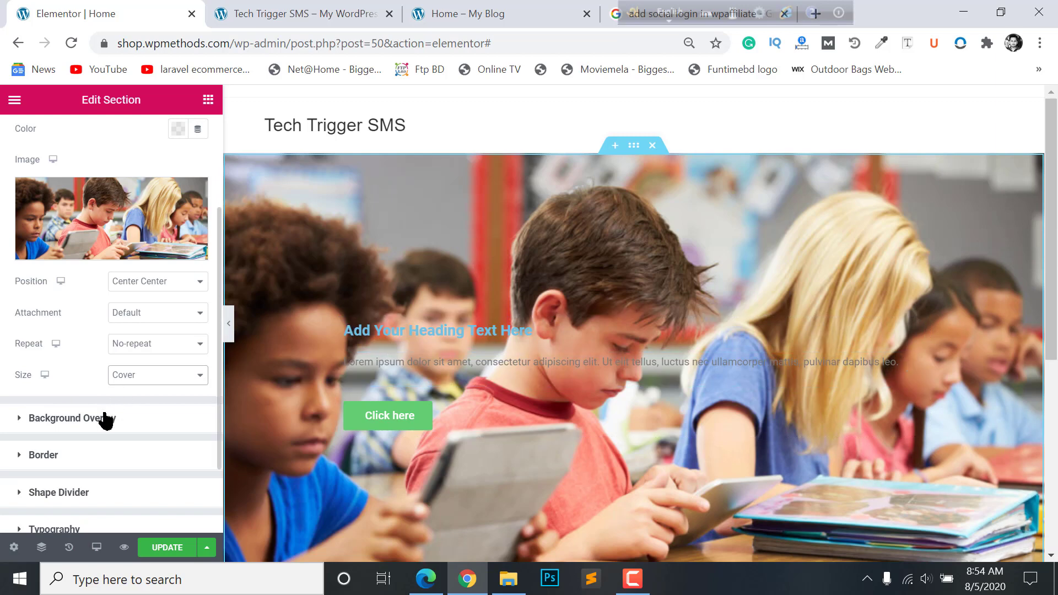
- Make the background overlay a gradient with a vivid blue first colour
{"action": "left_click", "coordinate": [50, 411]}
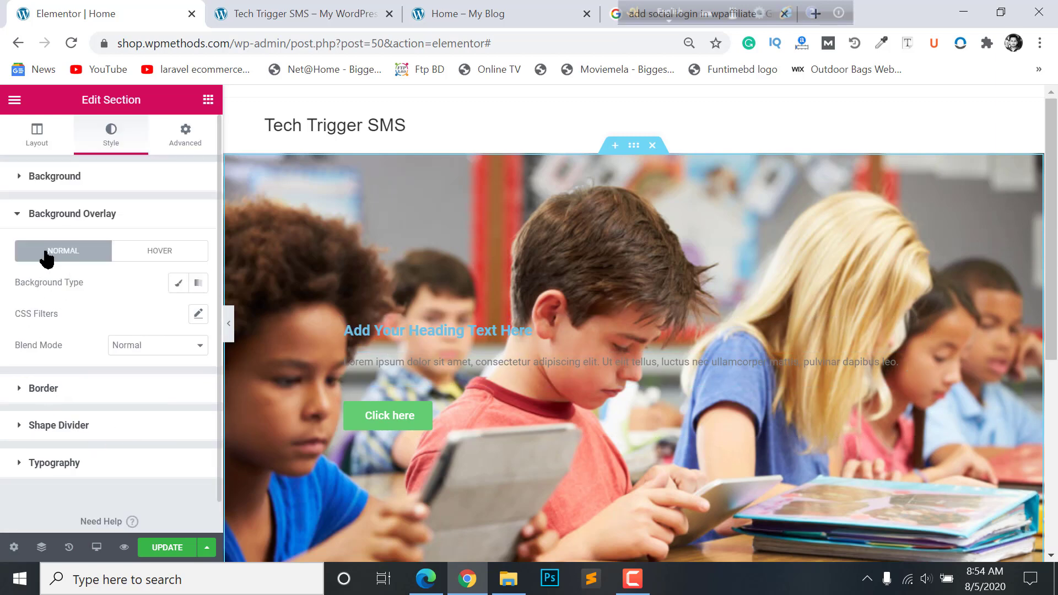
{"action": "left_click", "coordinate": [368, 10]}
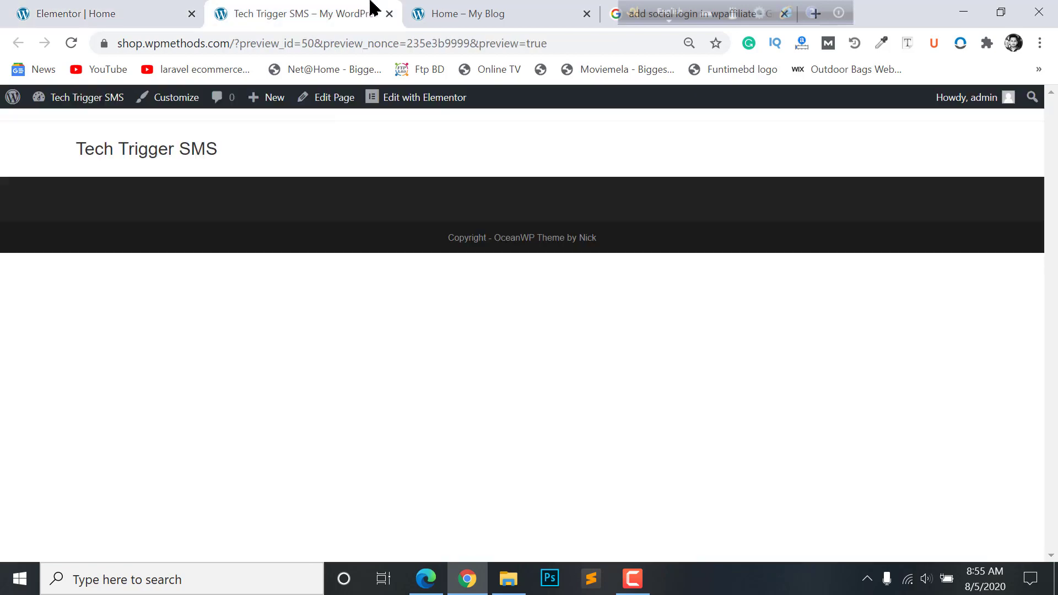
{"action": "left_click", "coordinate": [527, 9]}
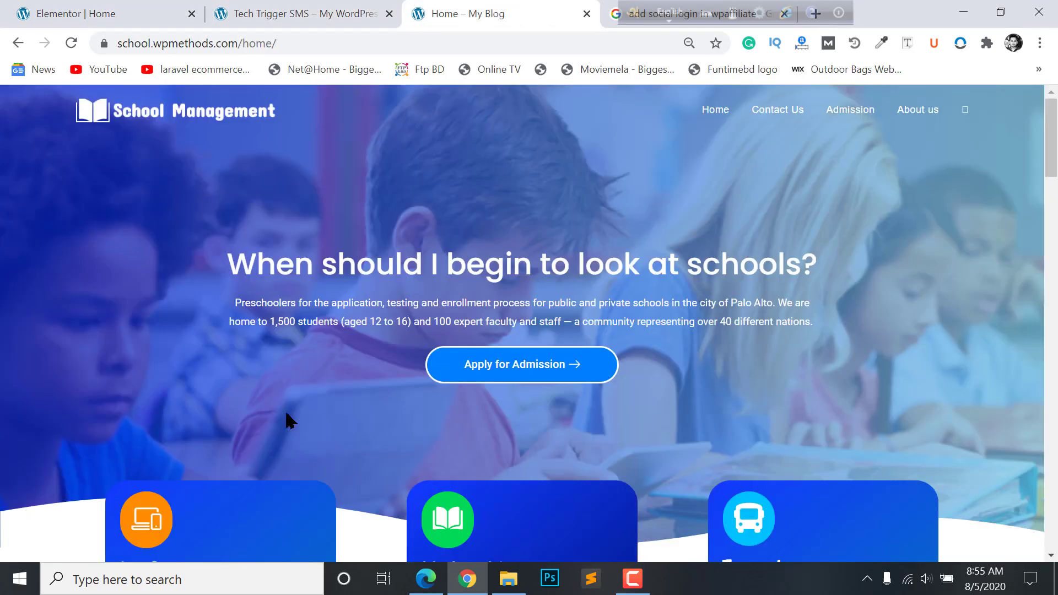
{"action": "left_click", "coordinate": [111, 10]}
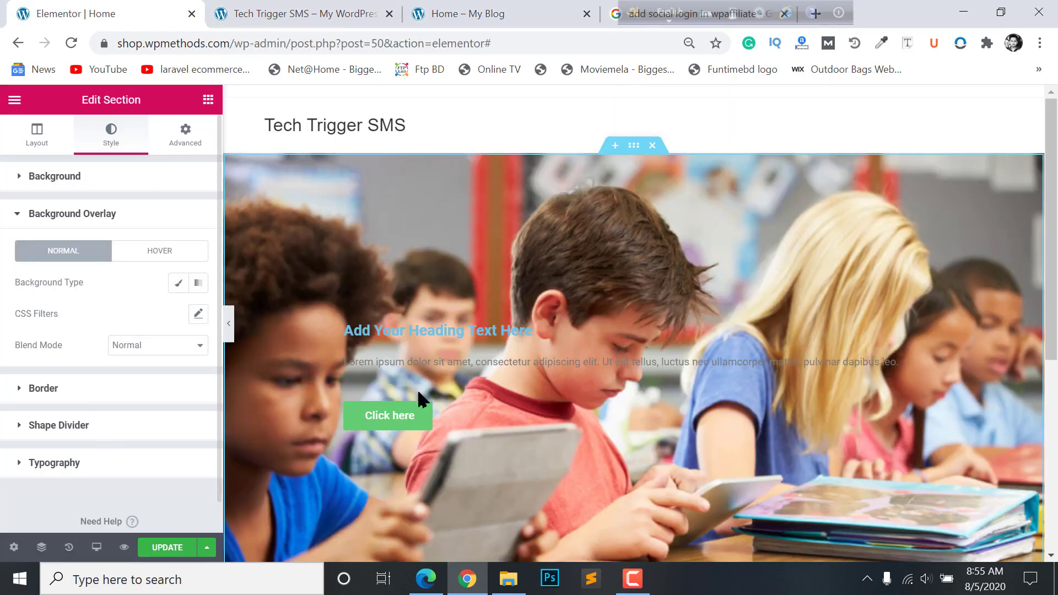
{"action": "left_click", "coordinate": [179, 287]}
{"action": "left_click", "coordinate": [198, 284]}
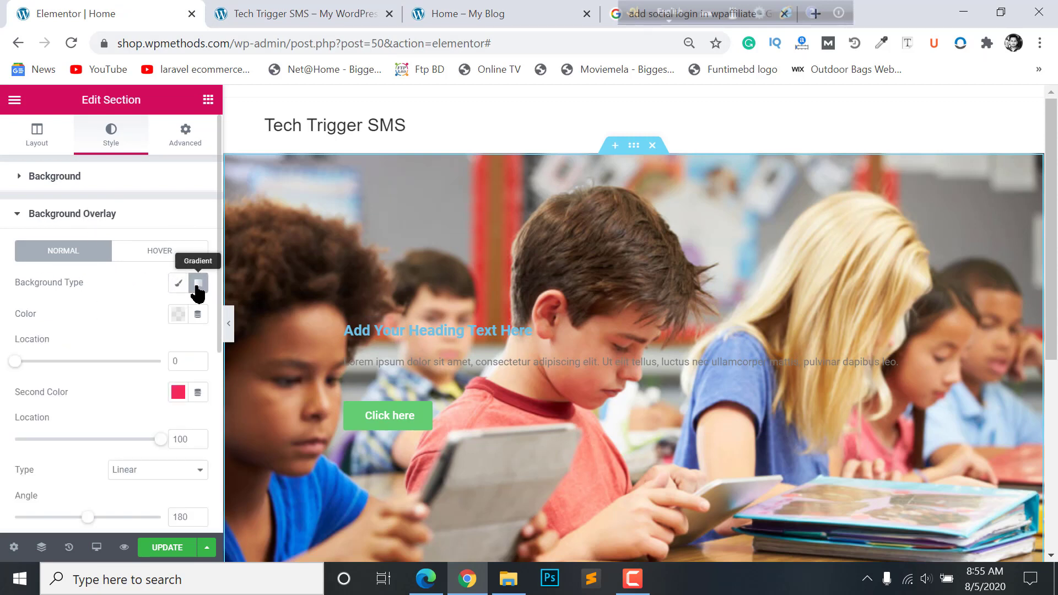
{"action": "left_click", "coordinate": [177, 314]}
{"action": "left_click", "coordinate": [299, 216]}
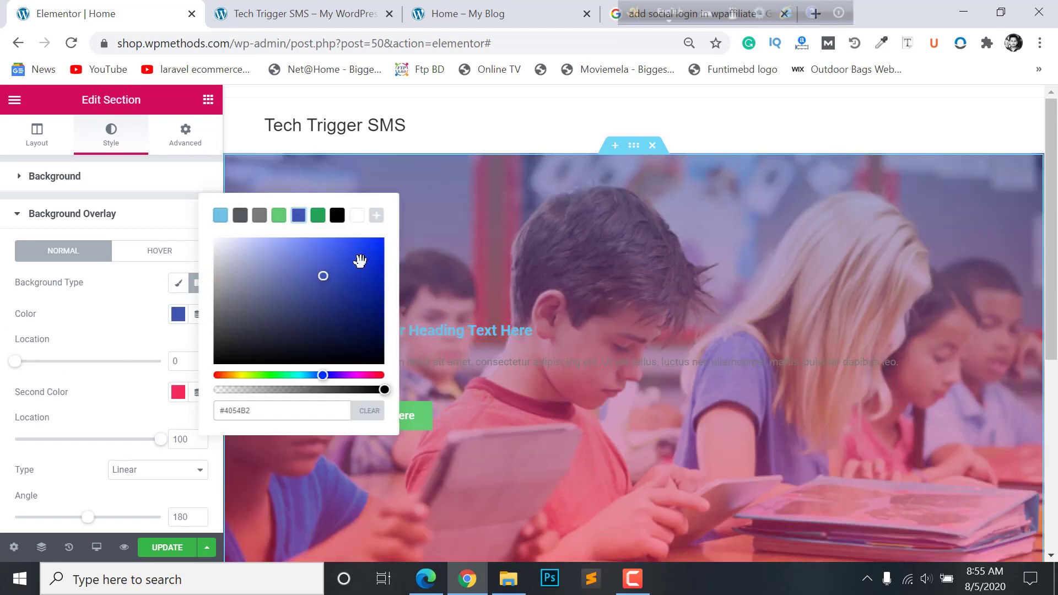
{"action": "left_click_drag", "start_coordinate": [360, 260], "coordinate": [374, 244]}
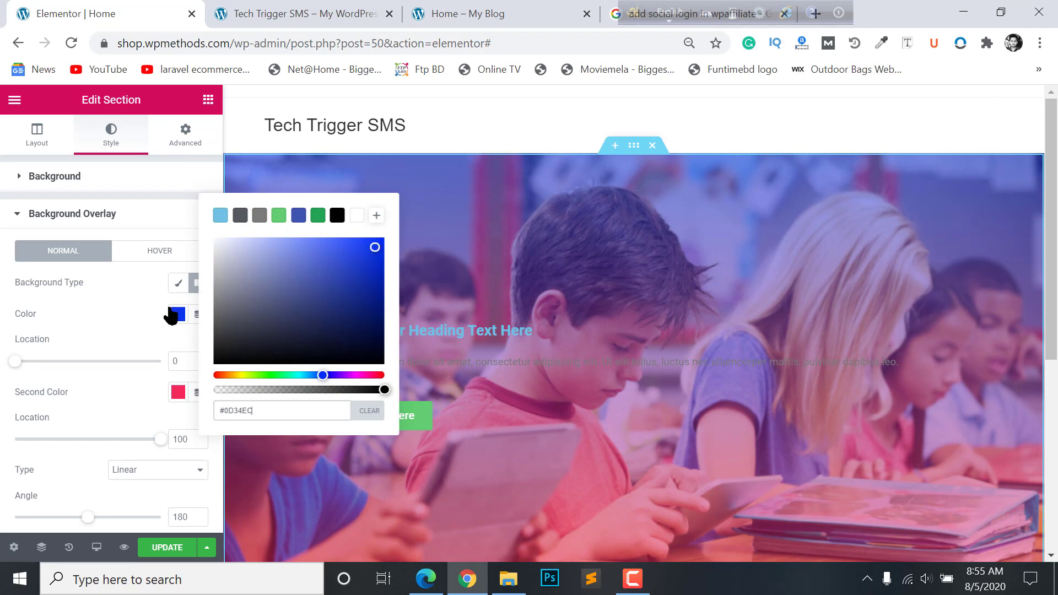
{"action": "left_click", "coordinate": [119, 341]}
- Set the gradient's second colour to a blue shade and raise overlay opacity to 0.67
{"action": "left_click", "coordinate": [179, 393]}
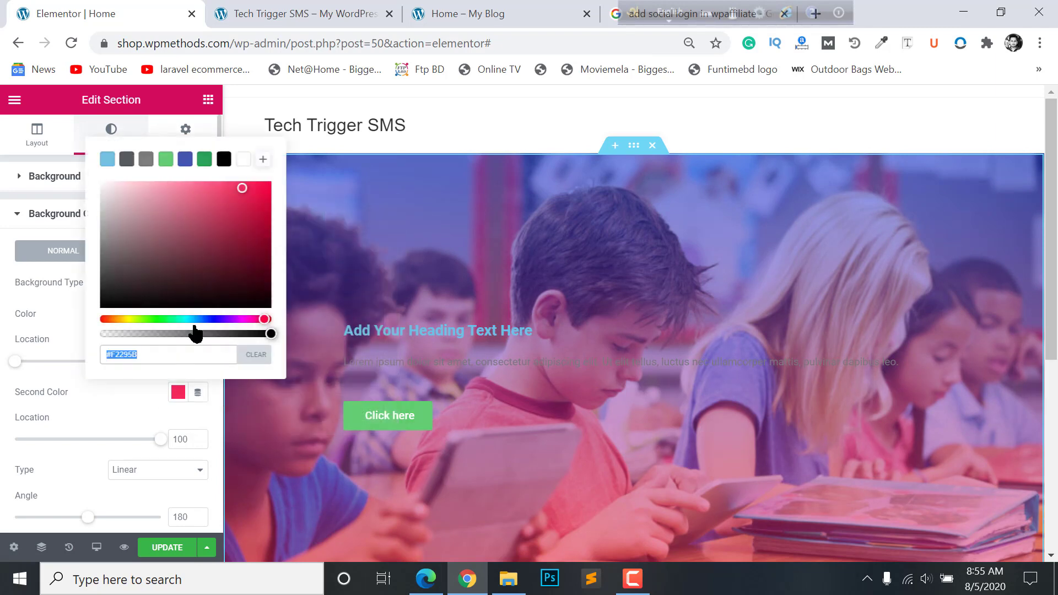
{"action": "left_click", "coordinate": [186, 159]}
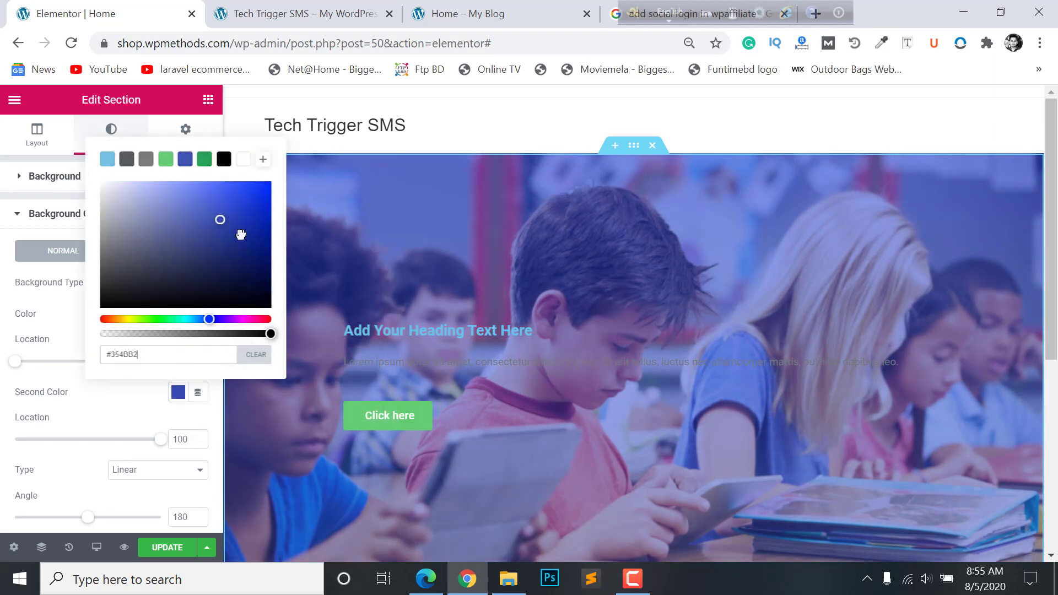
{"action": "left_click_drag", "start_coordinate": [239, 234], "coordinate": [259, 254]}
{"action": "left_click", "coordinate": [184, 362]}
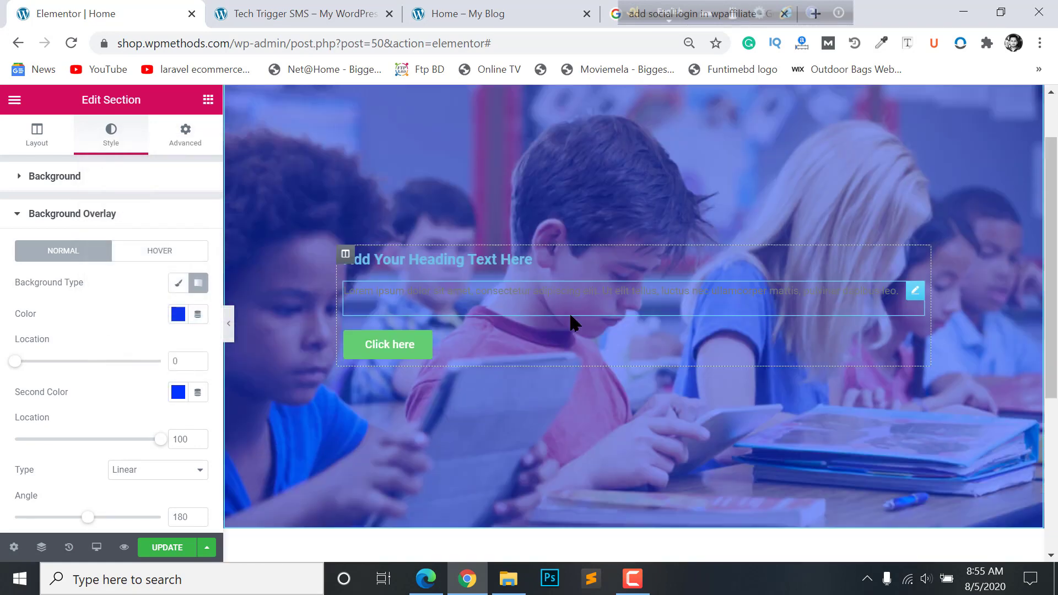
{"action": "scroll", "coordinate": [607, 353], "scroll_direction": "down", "scroll_amount": 3}
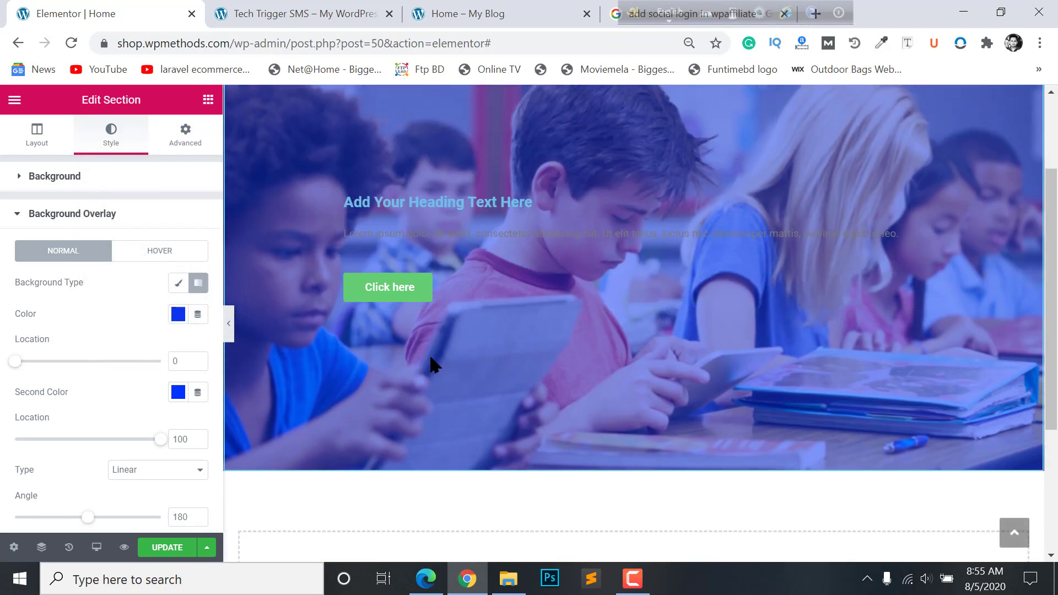
{"action": "scroll", "coordinate": [76, 384], "scroll_direction": "down", "scroll_amount": 3}
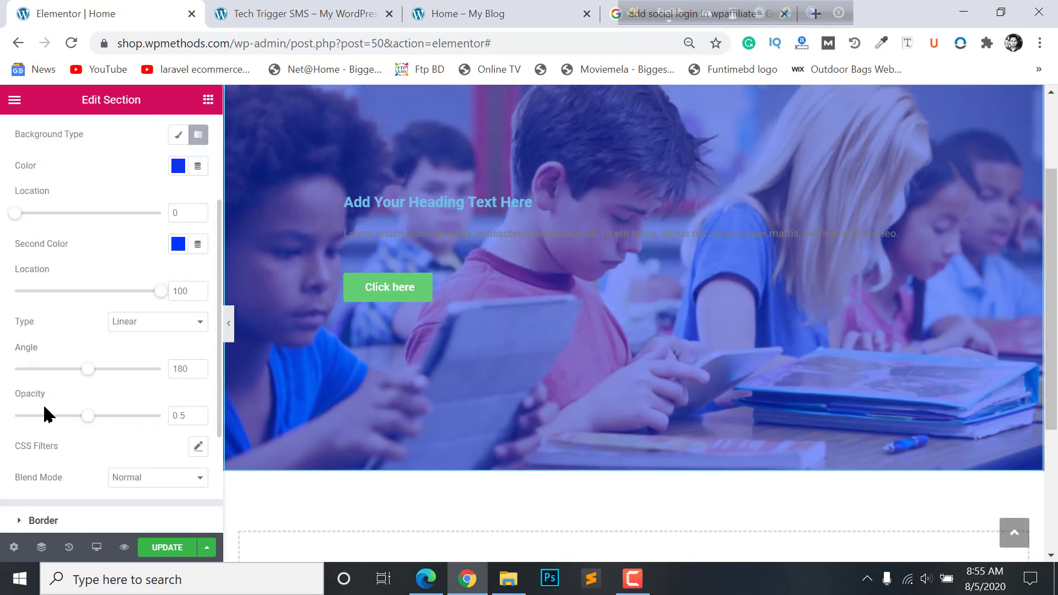
{"action": "left_click_drag", "start_coordinate": [90, 417], "coordinate": [117, 417]}
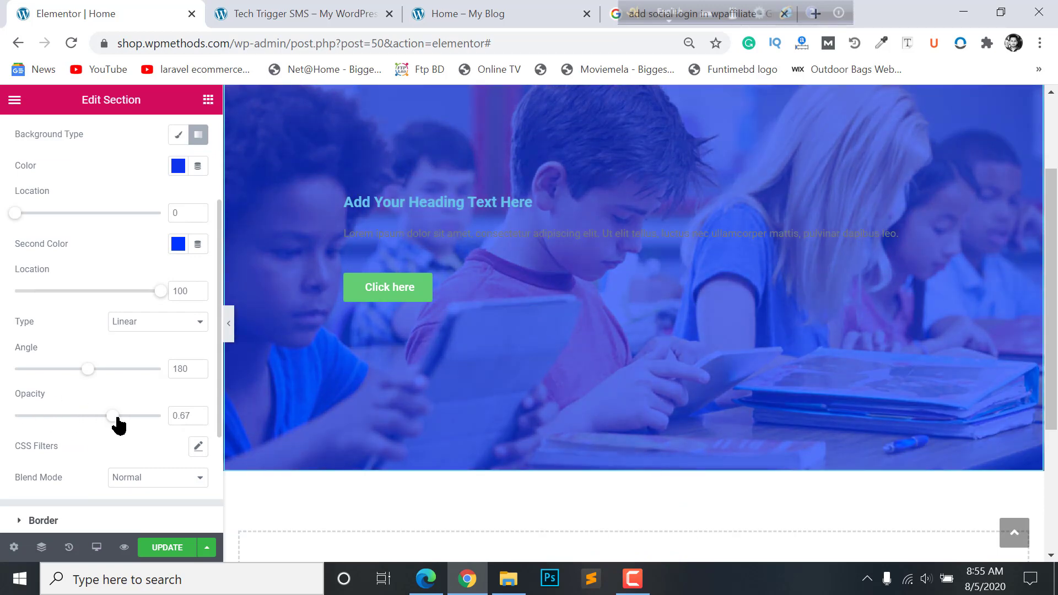
- Tune the gradient angle and overlay opacity, and set the first colour location to 31
{"action": "scroll", "coordinate": [527, 346], "scroll_direction": "up", "scroll_amount": 2}
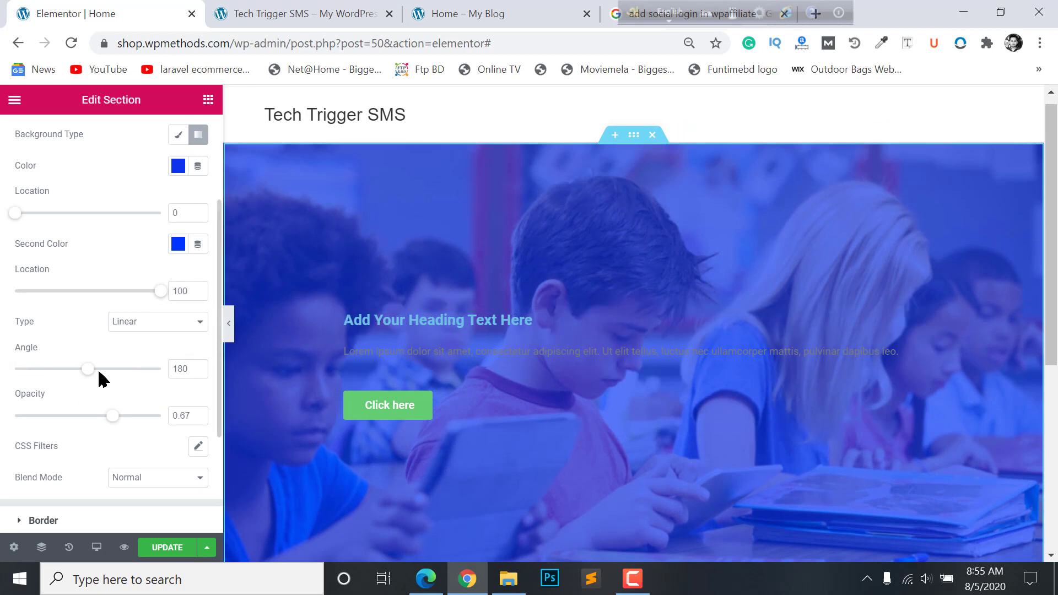
{"action": "left_click_drag", "start_coordinate": [96, 379], "coordinate": [100, 369]}
{"action": "left_click_drag", "start_coordinate": [113, 416], "coordinate": [119, 419]}
{"action": "left_click_drag", "start_coordinate": [100, 369], "coordinate": [165, 368]}
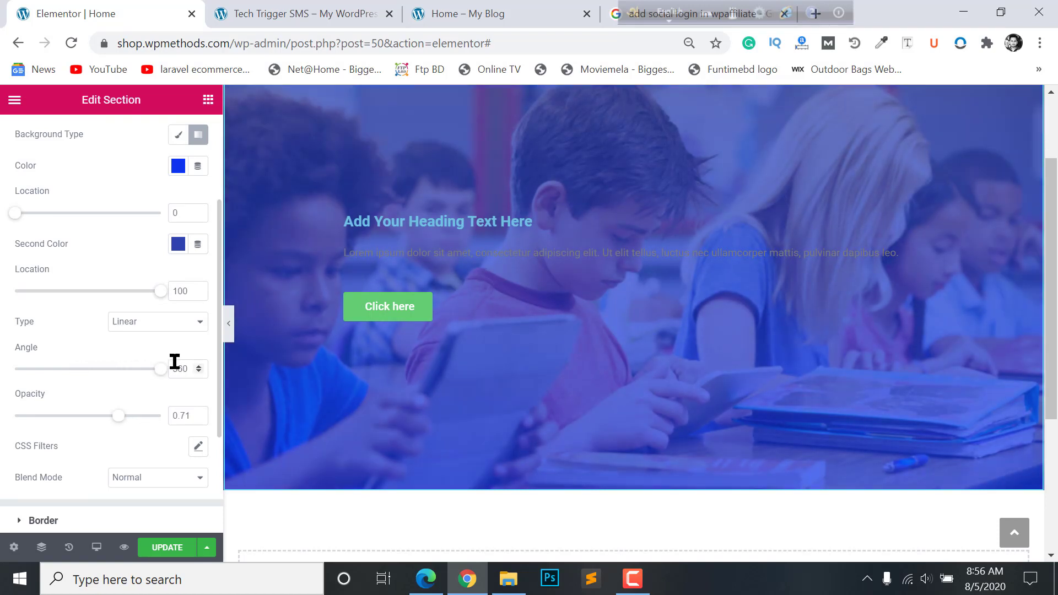
{"action": "scroll", "coordinate": [187, 369], "scroll_direction": "up", "scroll_amount": 3}
{"action": "scroll", "coordinate": [789, 283], "scroll_direction": "up", "scroll_amount": 2}
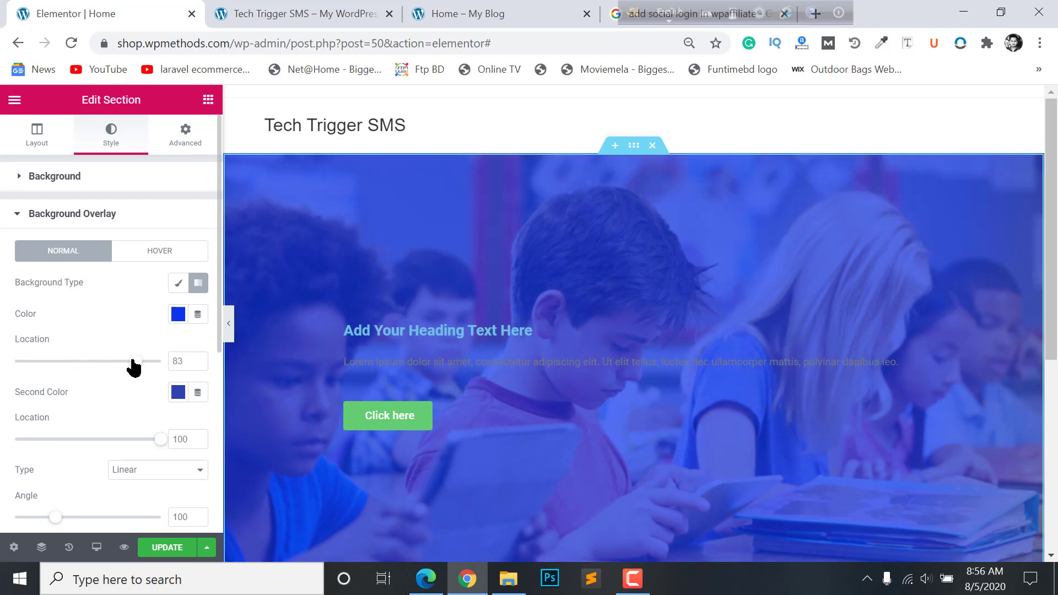
{"action": "key", "text": "Right"}
{"action": "key", "text": "Right"}
{"action": "key", "text": "Right"}
{"action": "key", "text": "Right"}
{"action": "key", "text": "Right"}
{"action": "key", "text": "Right"}
{"action": "key", "text": "Right"}
{"action": "key", "text": "Right"}
{"action": "key", "text": "Right"}
{"action": "key", "text": "Right"}
{"action": "scroll", "coordinate": [777, 401], "scroll_direction": "down", "scroll_amount": 4}
{"action": "scroll", "coordinate": [779, 397], "scroll_direction": "up", "scroll_amount": 2}
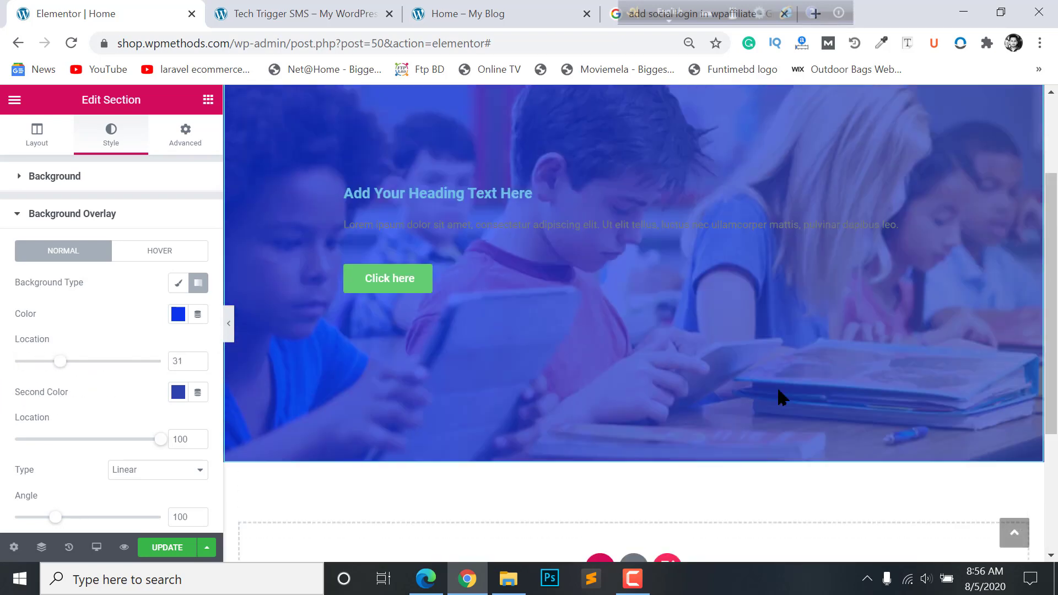
{"action": "scroll", "coordinate": [644, 264], "scroll_direction": "up", "scroll_amount": 2}
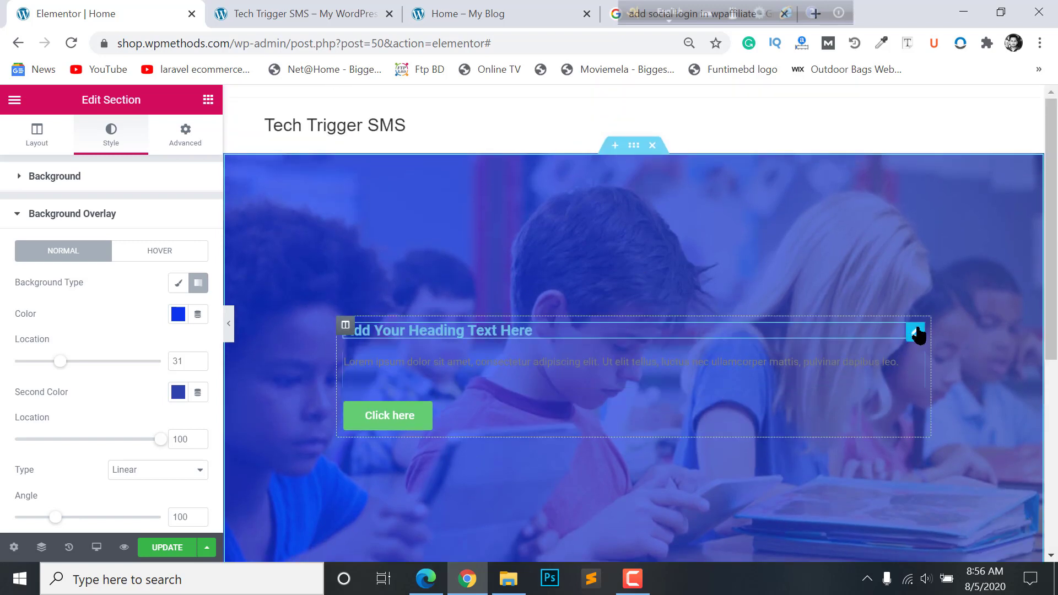
- Replace the heading with 'When should I begin to look at schools?' copied from the reference site and centre-align it
{"action": "left_click", "coordinate": [916, 332]}
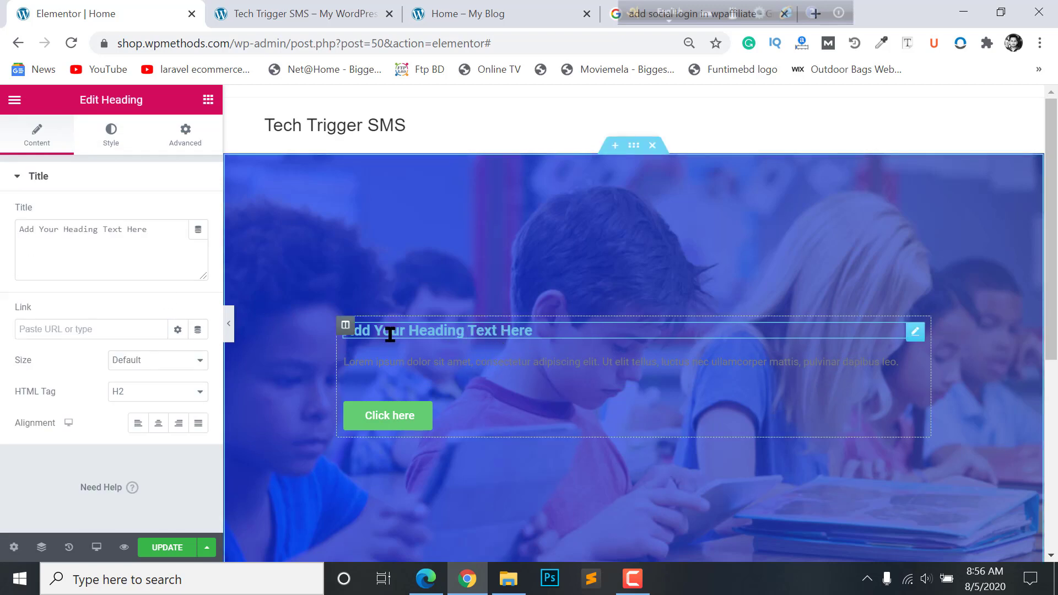
{"action": "left_click", "coordinate": [97, 230]}
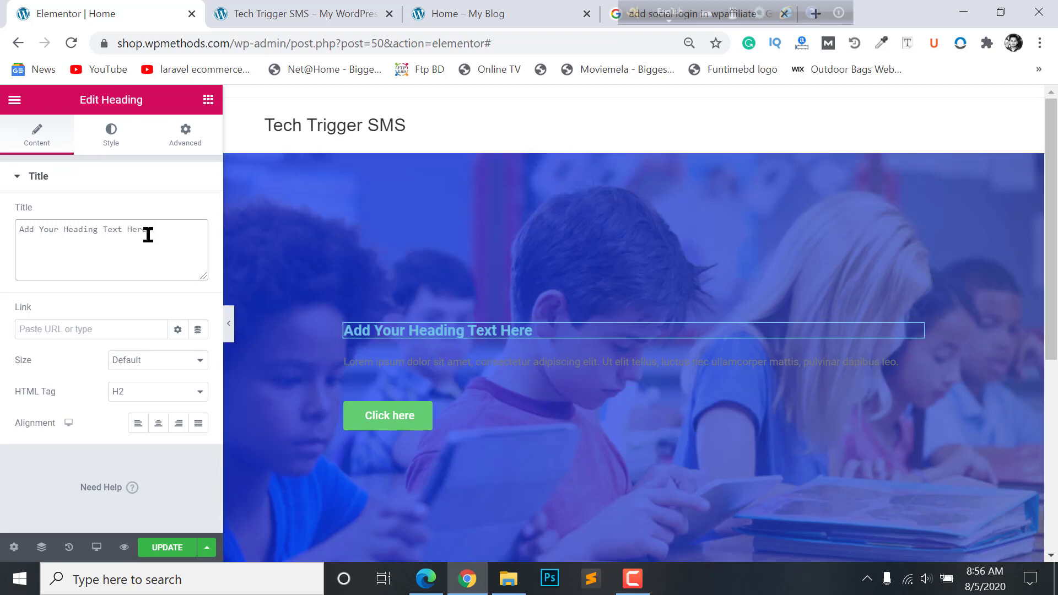
{"action": "left_click", "coordinate": [337, 8]}
{"action": "left_click", "coordinate": [479, 8]}
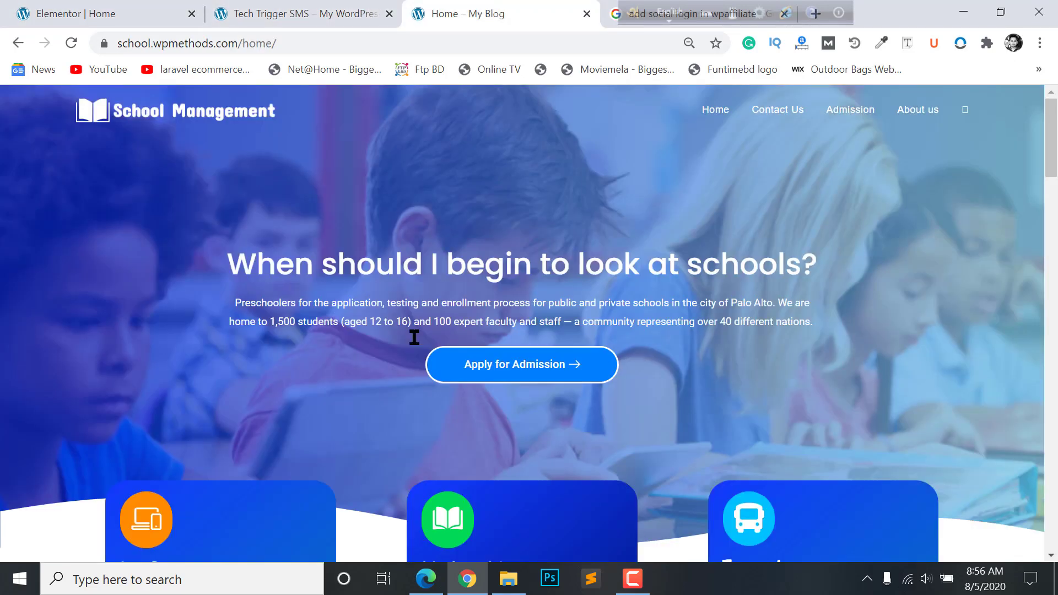
{"action": "left_click_drag", "start_coordinate": [841, 277], "coordinate": [824, 264]}
{"action": "key", "text": "ctrl+c"}
{"action": "left_click", "coordinate": [132, 8]}
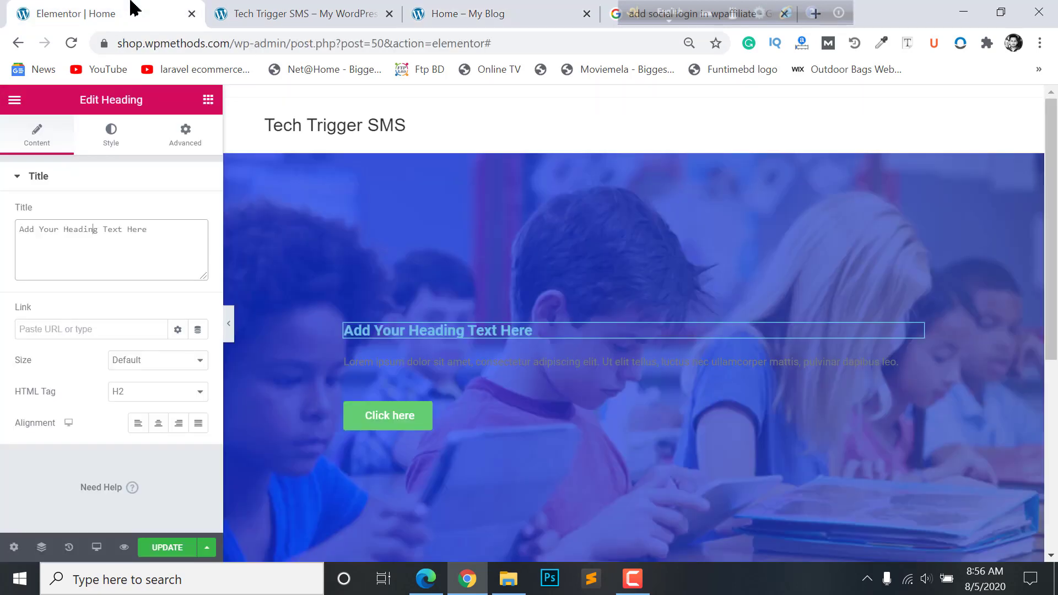
{"action": "key", "text": "ctrl+a"}
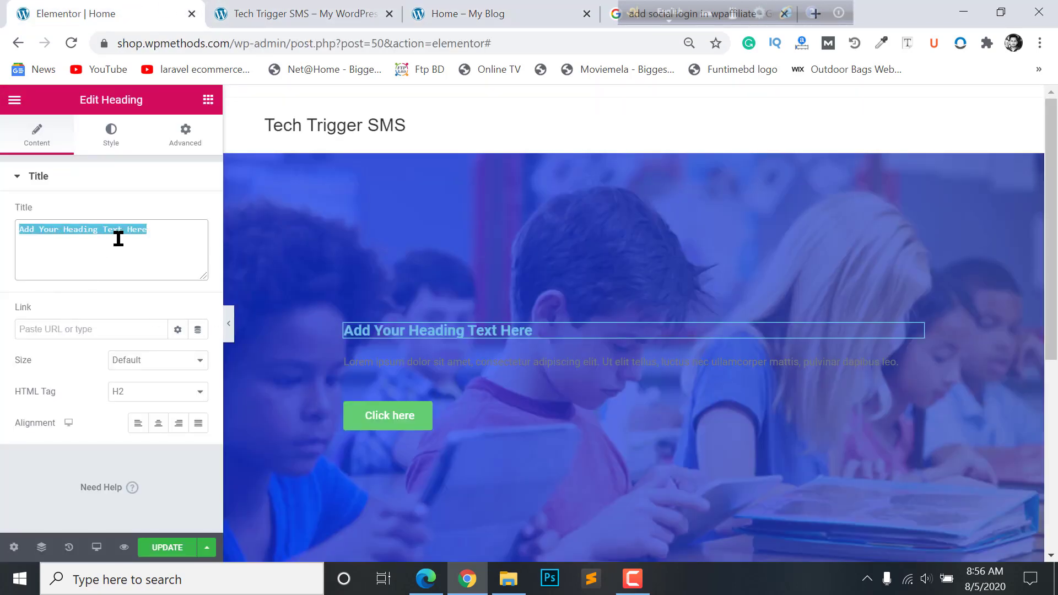
{"action": "key", "text": "ctrl+v"}
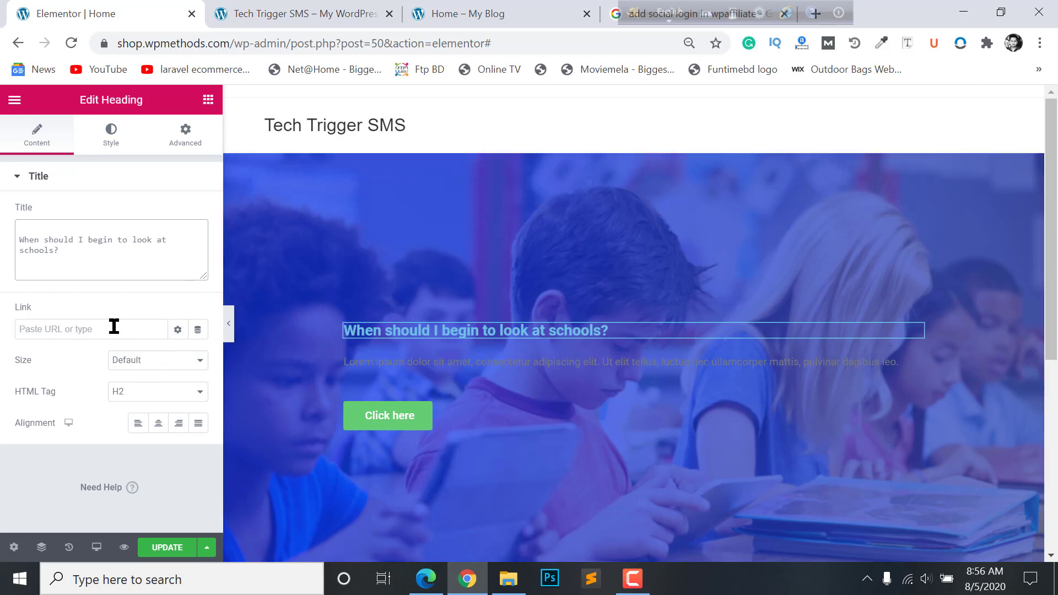
{"action": "left_click", "coordinate": [155, 425]}
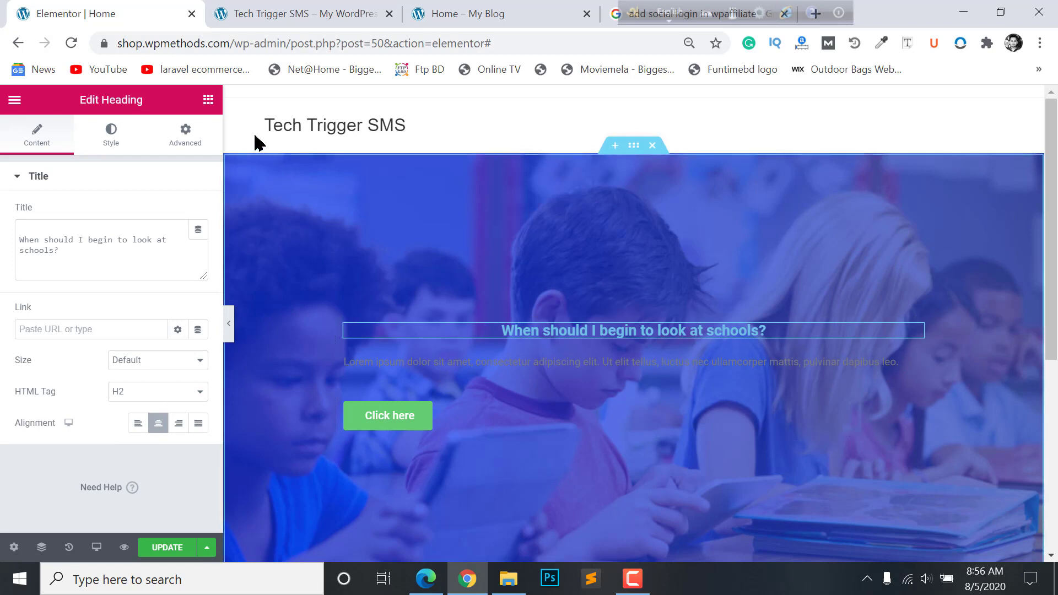
{"action": "left_click", "coordinate": [108, 134]}
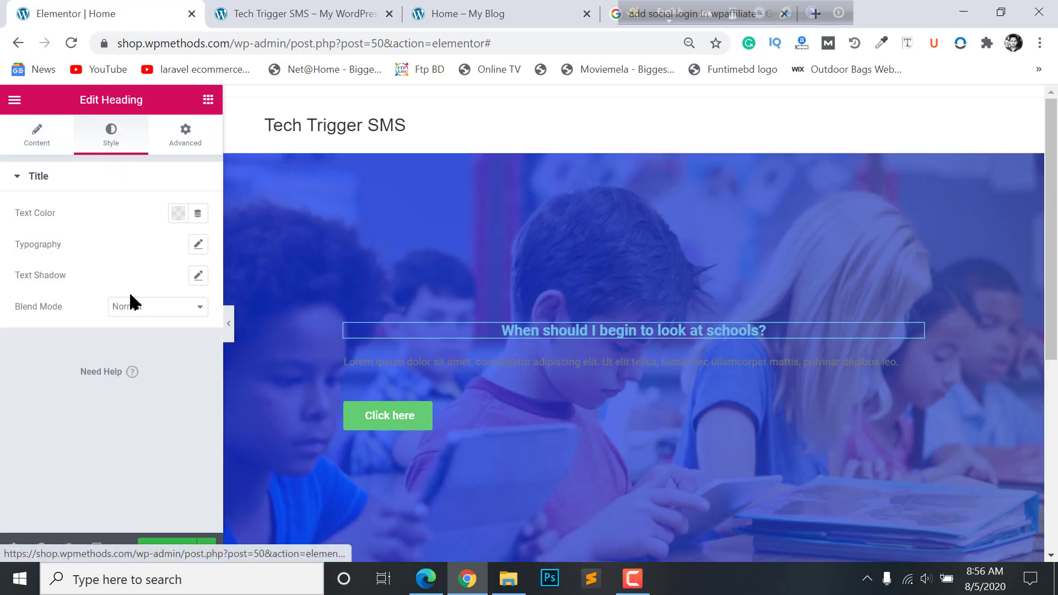
- Make the heading text white, enlarge its font size and set weight to 500
{"action": "left_click", "coordinate": [177, 213]}
{"action": "left_click", "coordinate": [243, 250]}
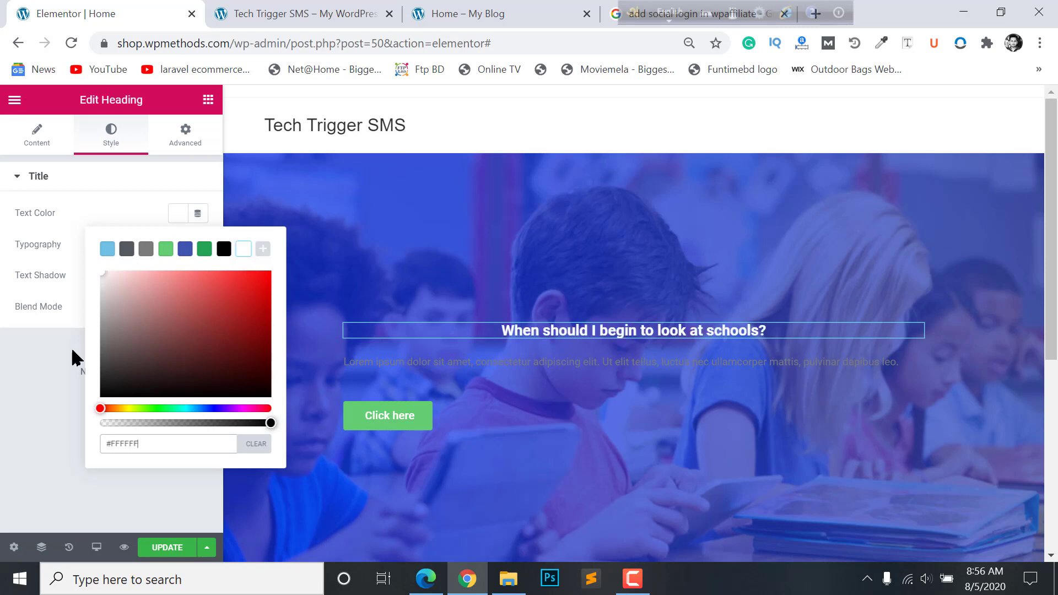
{"action": "left_click", "coordinate": [48, 353]}
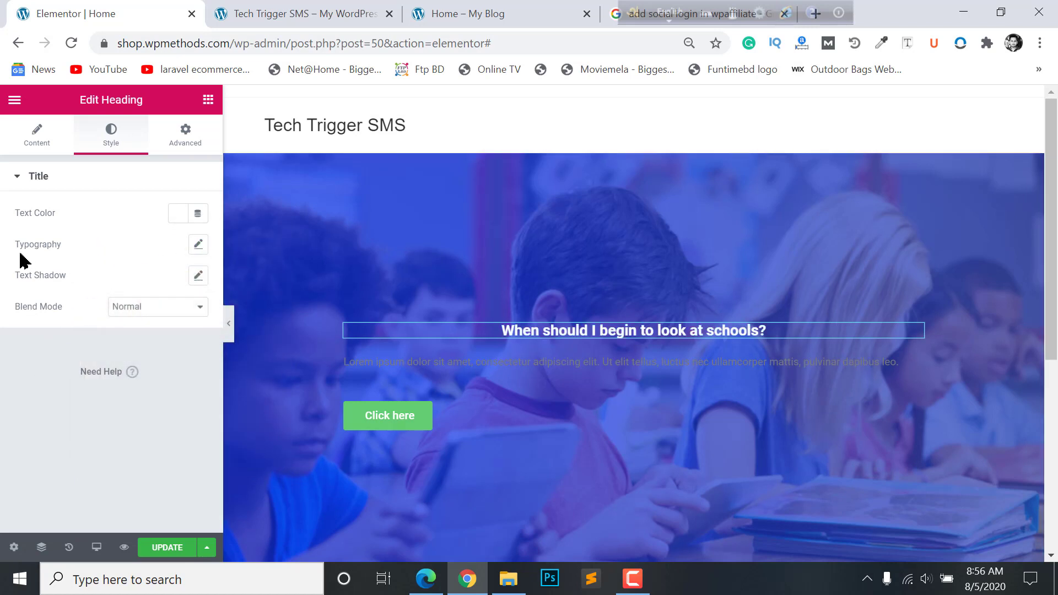
{"action": "left_click", "coordinate": [198, 246]}
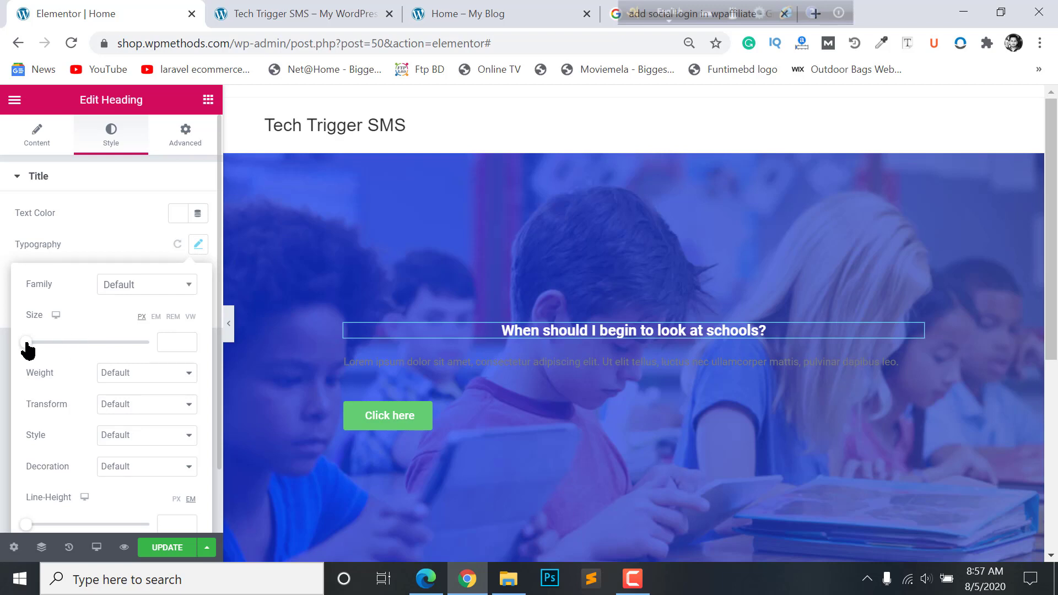
{"action": "left_click_drag", "start_coordinate": [28, 347], "coordinate": [46, 348]}
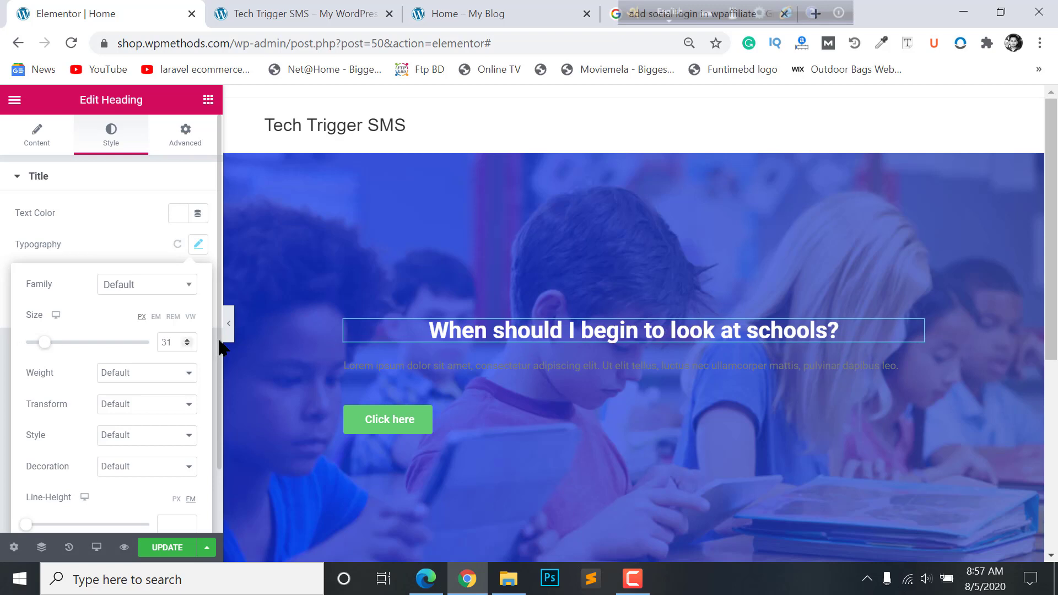
{"action": "left_click", "coordinate": [182, 340]}
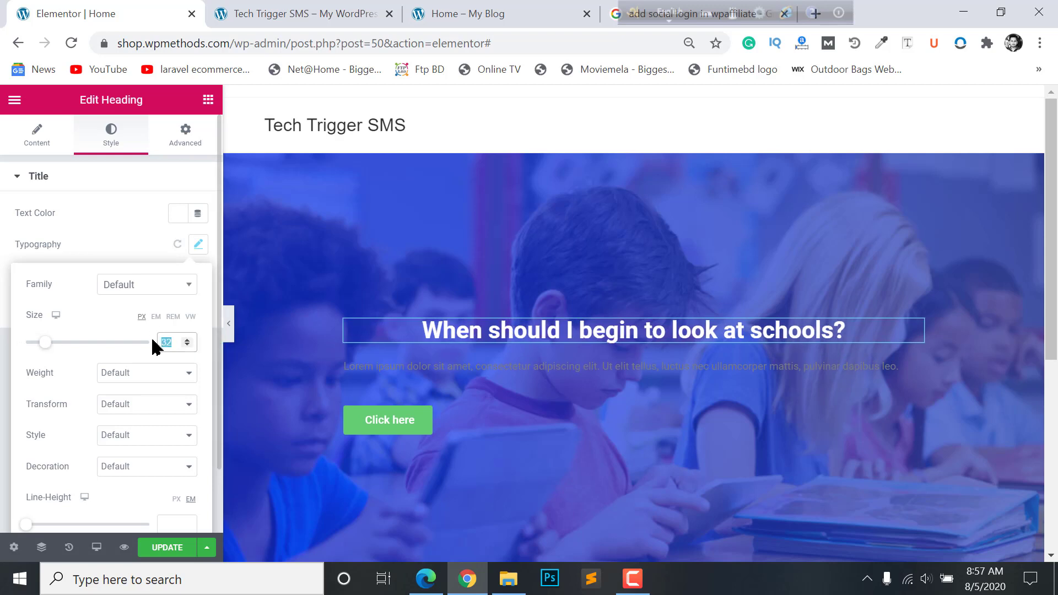
{"action": "type", "text": "40"}
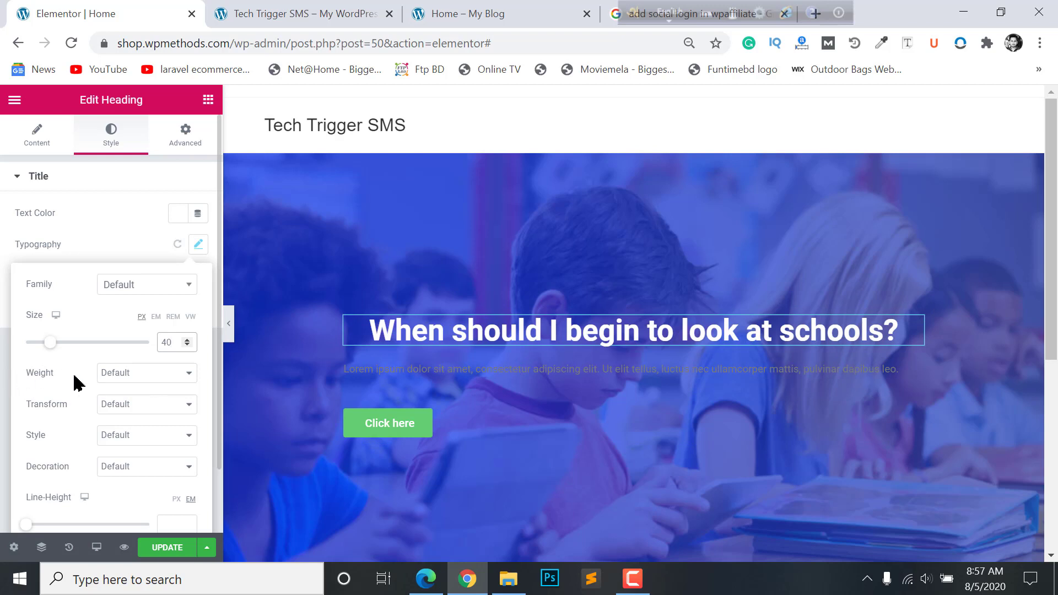
{"action": "left_click", "coordinate": [108, 380]}
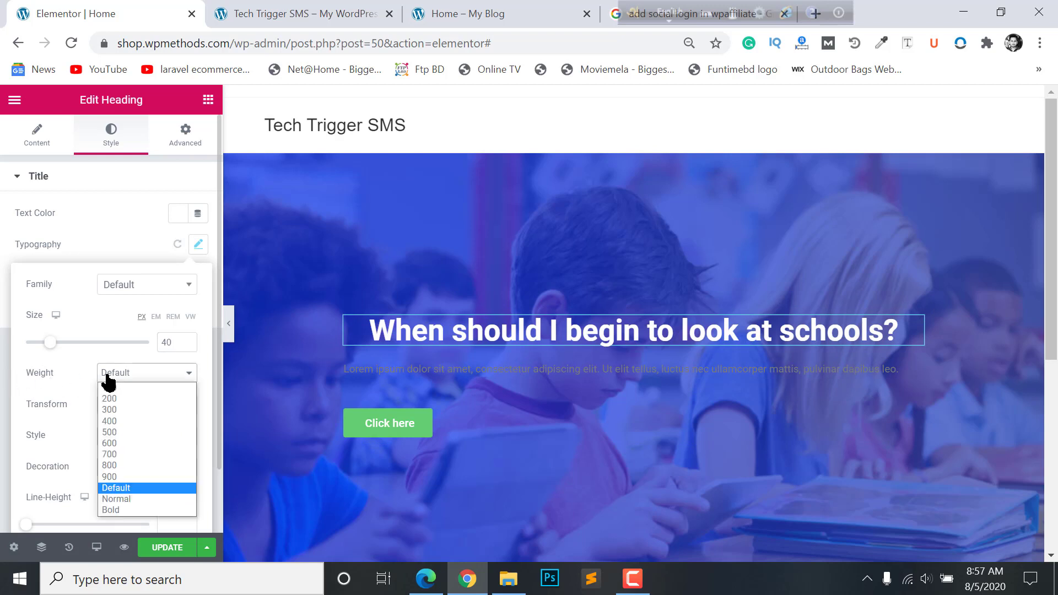
{"action": "left_click", "coordinate": [122, 432]}
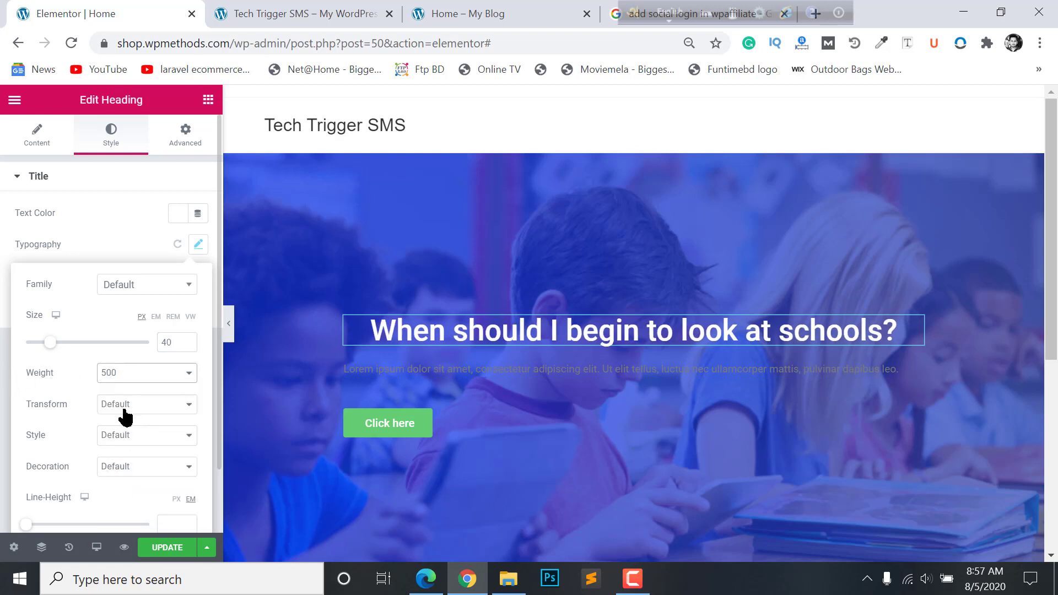
- Set the heading font to Poppins and reduce its size to 38 px to fit one line
{"action": "left_click", "coordinate": [157, 290]}
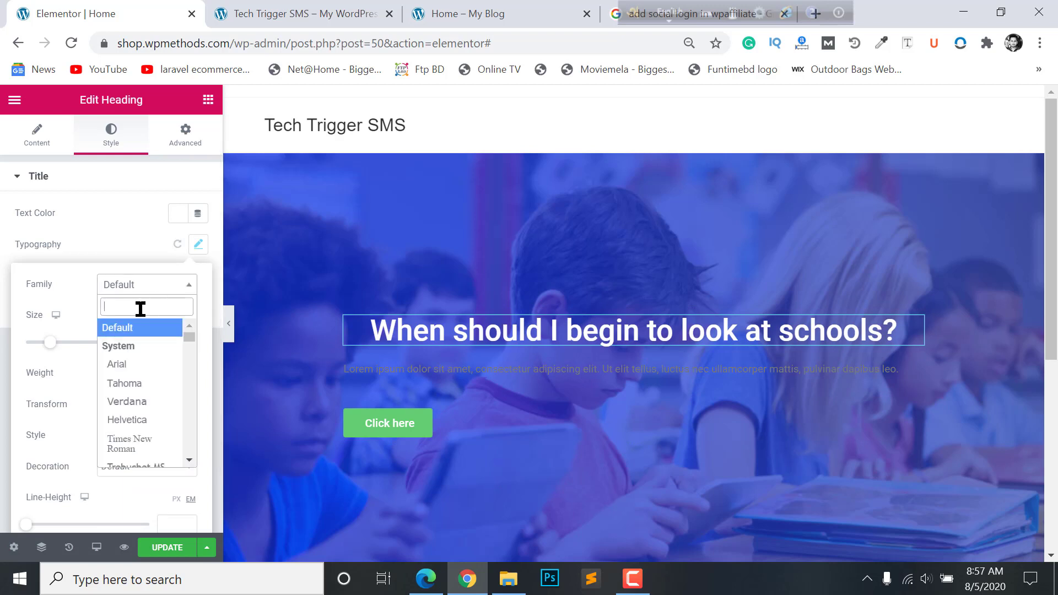
{"action": "type", "text": "pop"}
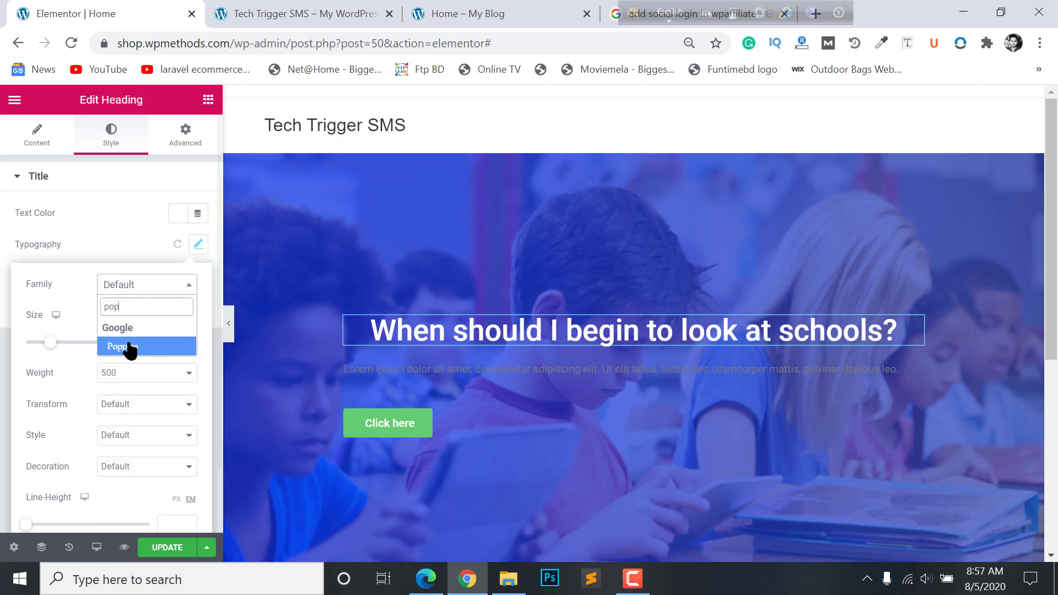
{"action": "left_click", "coordinate": [130, 349]}
{"action": "left_click", "coordinate": [229, 324]}
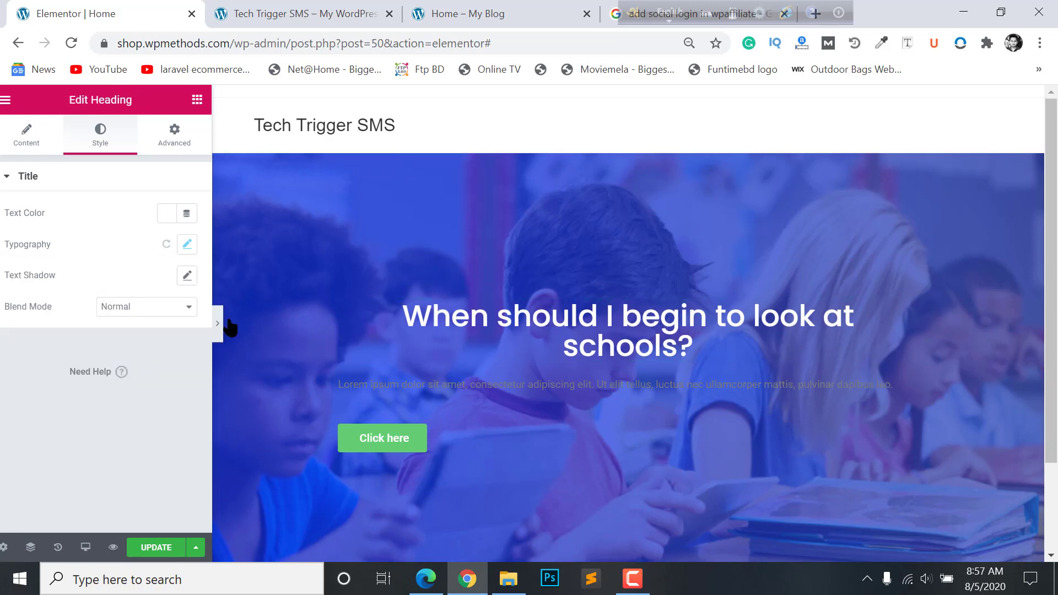
{"action": "left_click", "coordinate": [467, 322]}
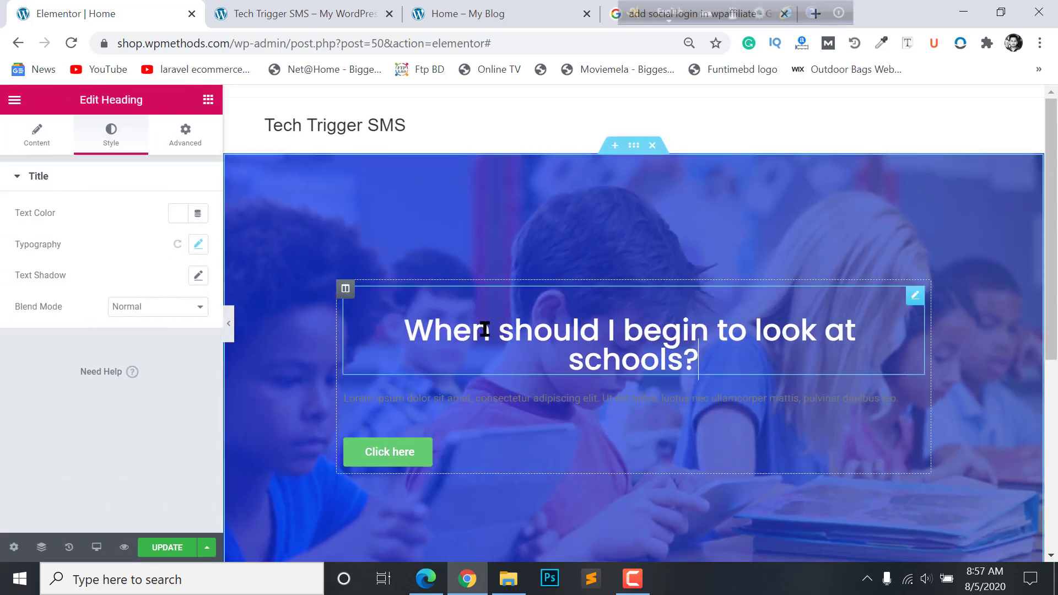
{"action": "left_click", "coordinate": [198, 244]}
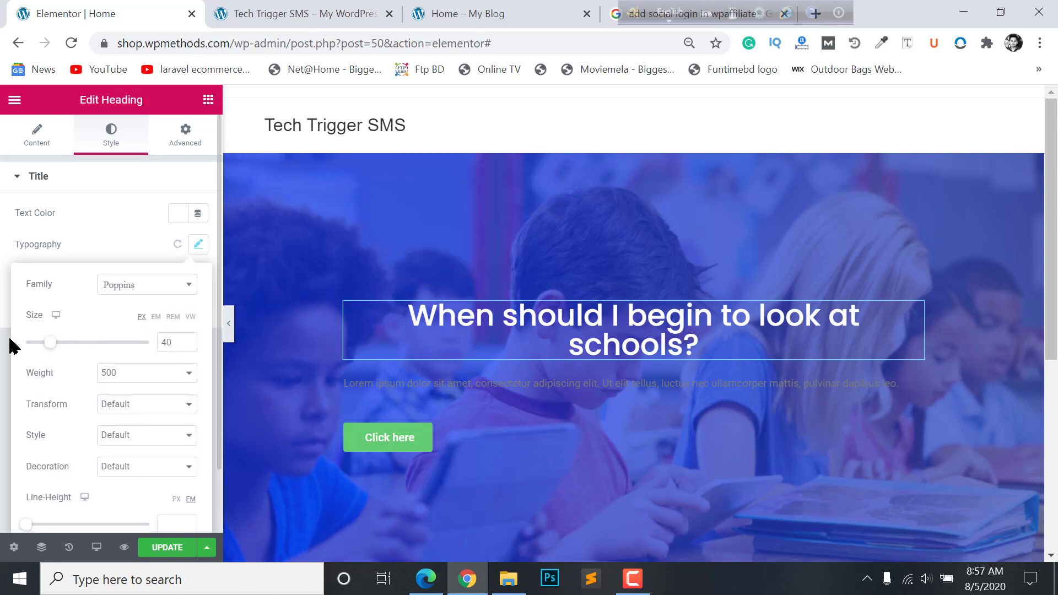
{"action": "key", "text": "Down"}
{"action": "key", "text": "Down"}
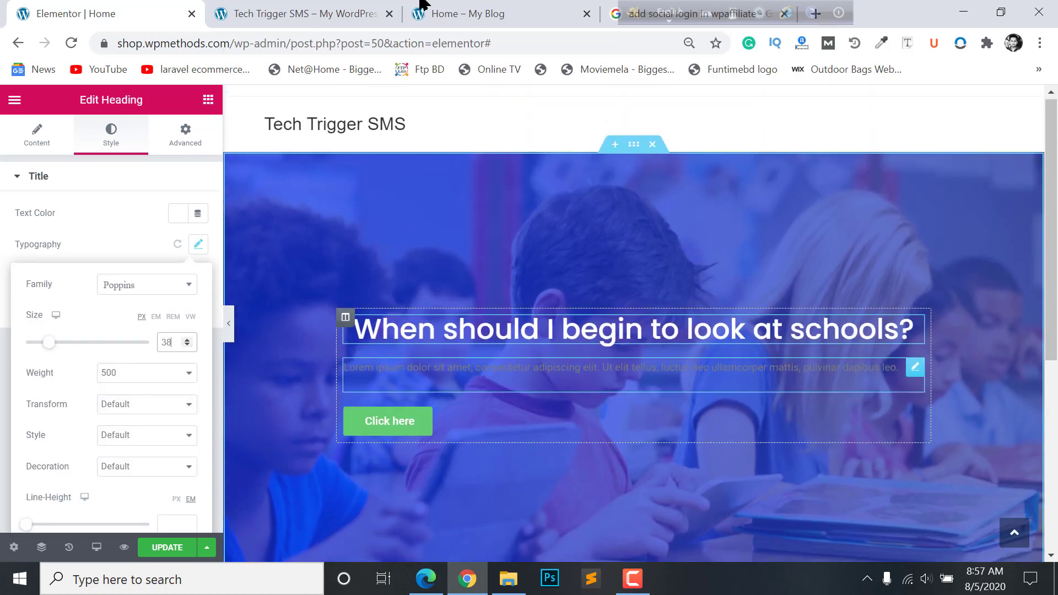
{"action": "left_click", "coordinate": [337, 8]}
{"action": "left_click", "coordinate": [431, 7]}
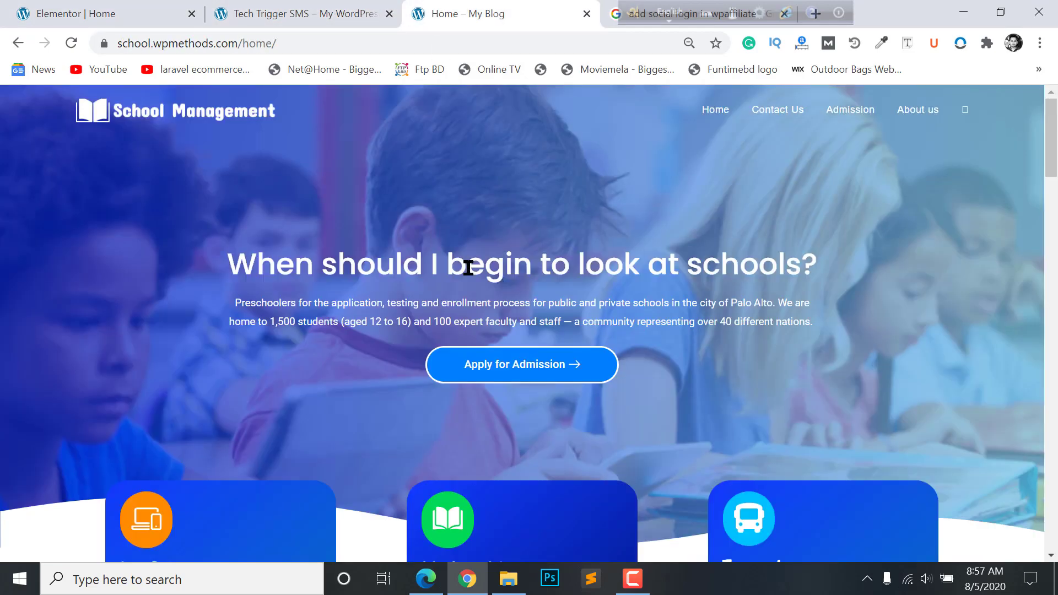
{"action": "left_click", "coordinate": [166, 8]}
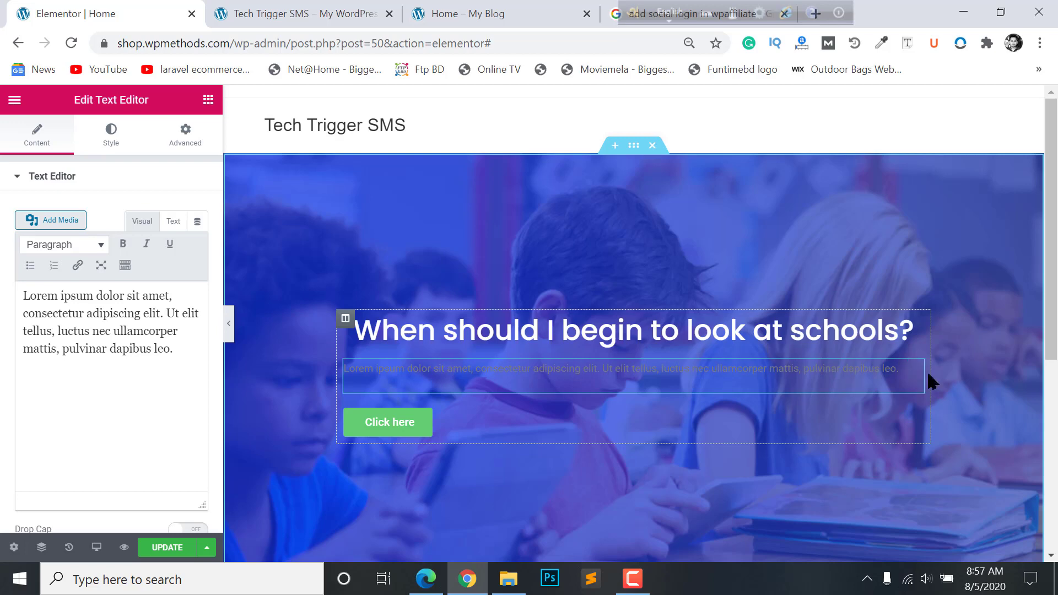
- Replace the lorem ipsum paragraph with the reference site's text about preschoolers, Palo Alto and 1,500 students
{"action": "left_click", "coordinate": [93, 296]}
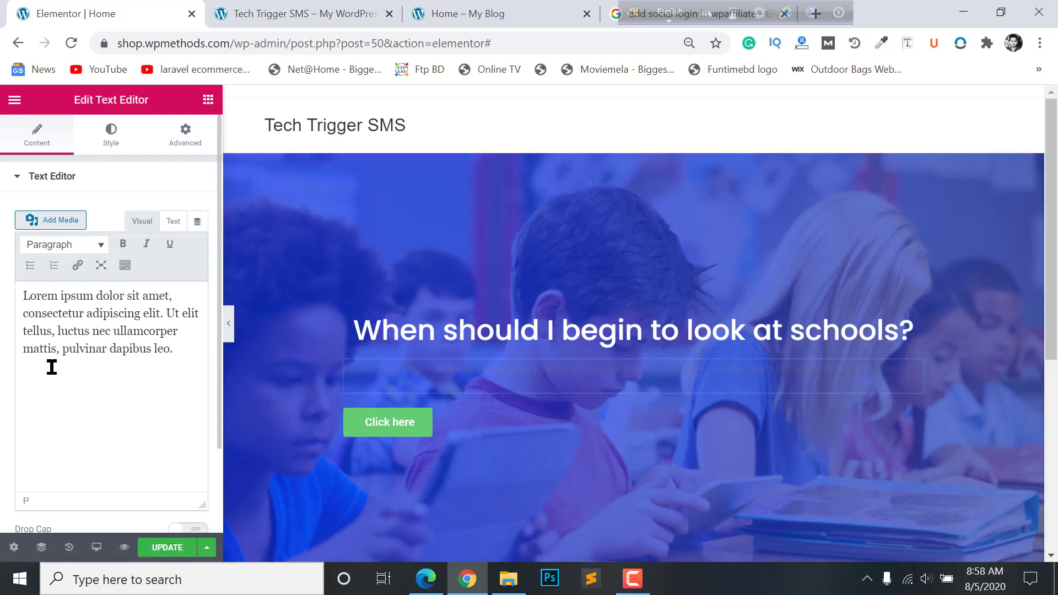
{"action": "left_click", "coordinate": [300, 10]}
{"action": "left_click", "coordinate": [458, 10]}
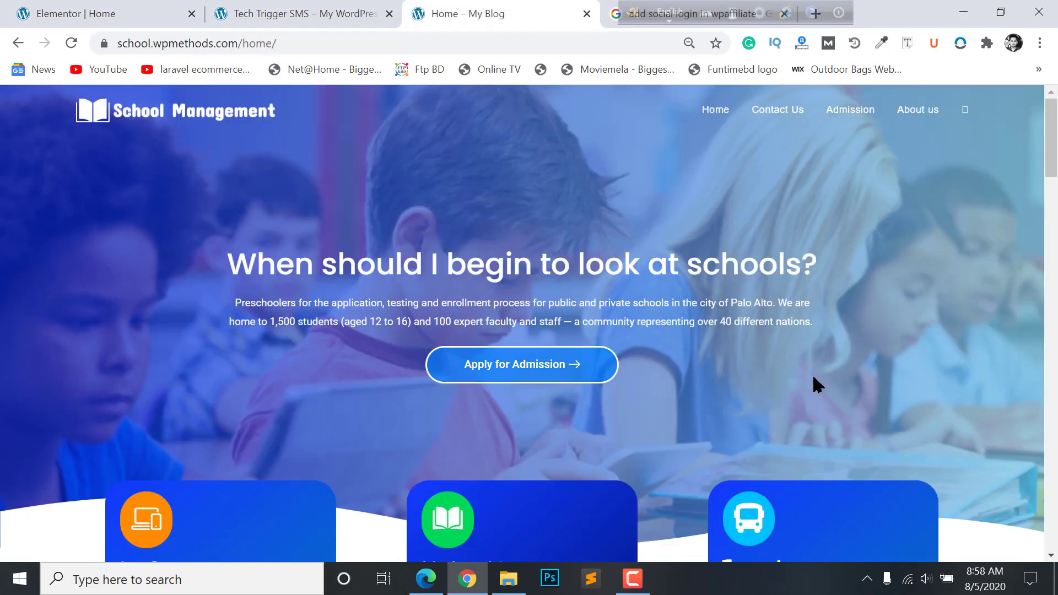
{"action": "left_click_drag", "start_coordinate": [226, 259], "coordinate": [324, 298]}
{"action": "left_click", "coordinate": [331, 308]}
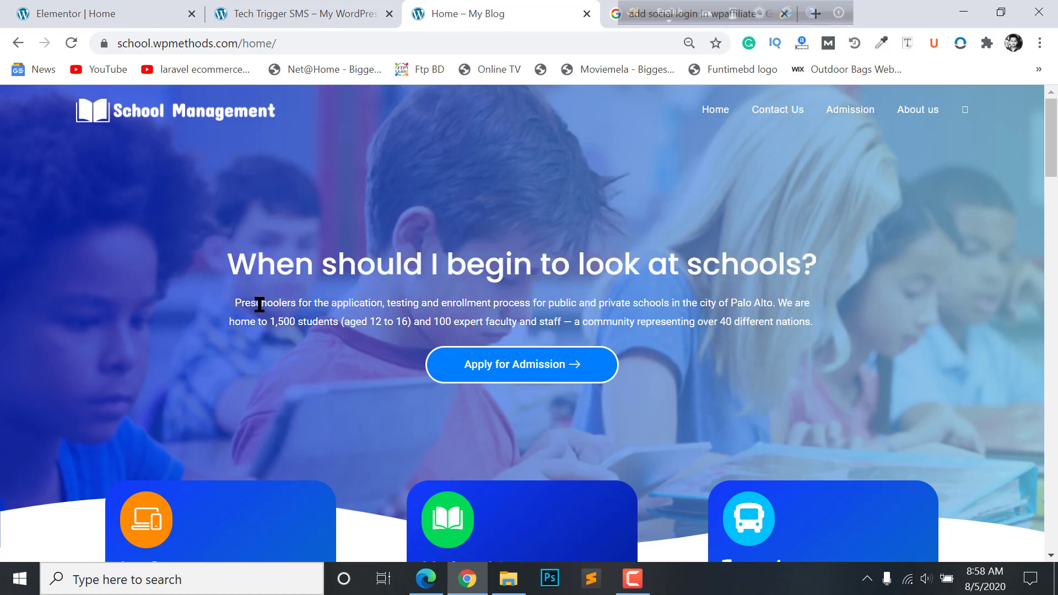
{"action": "triple_click", "coordinate": [242, 308]}
{"action": "key", "text": "ctrl+c"}
{"action": "left_click", "coordinate": [156, 10]}
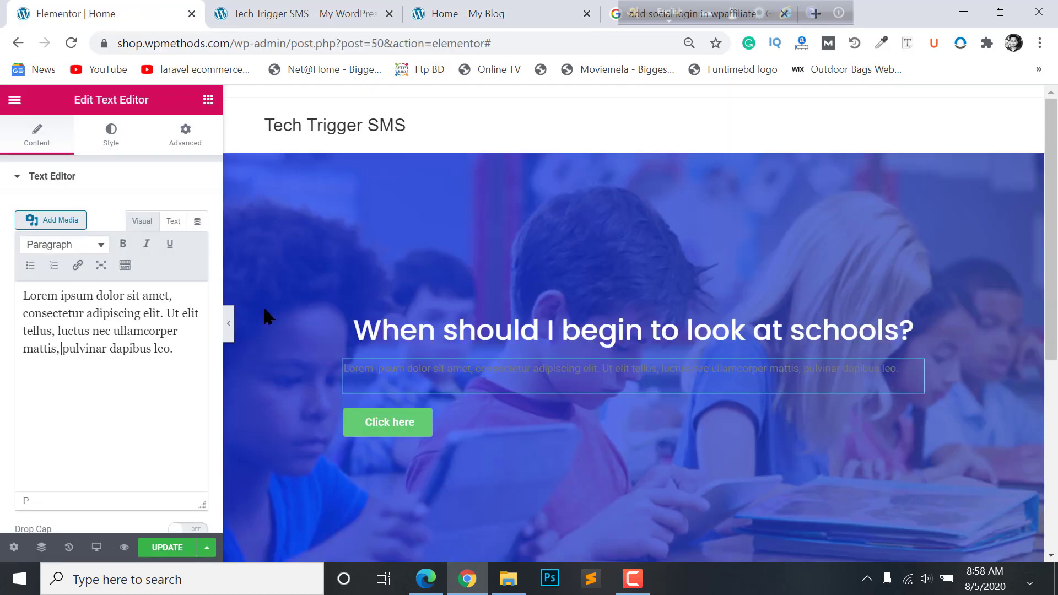
{"action": "triple_click", "coordinate": [93, 339]}
{"action": "key", "text": "ctrl+v"}
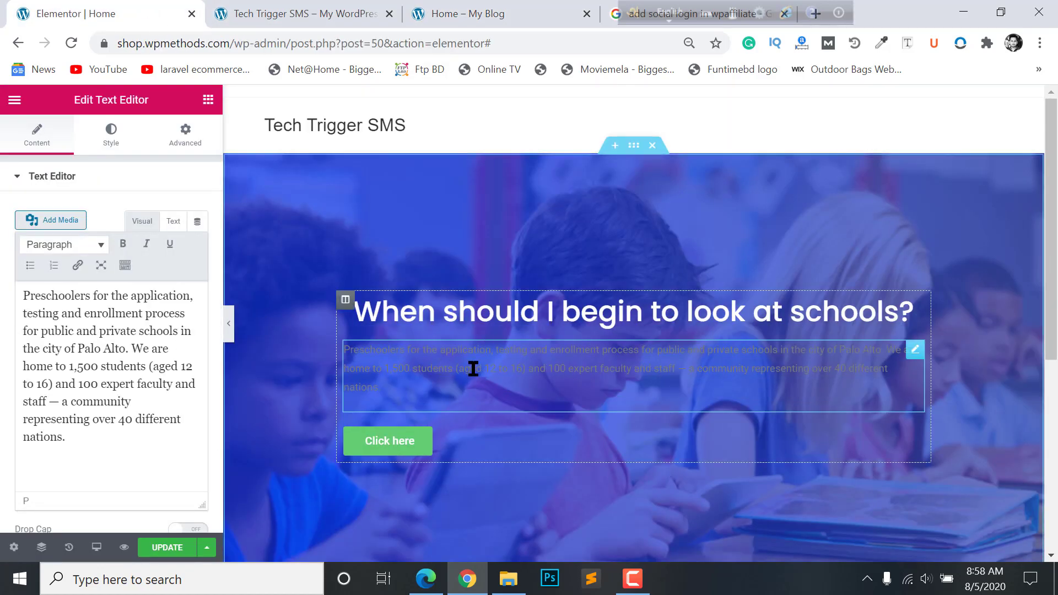
{"action": "left_click", "coordinate": [108, 137]}
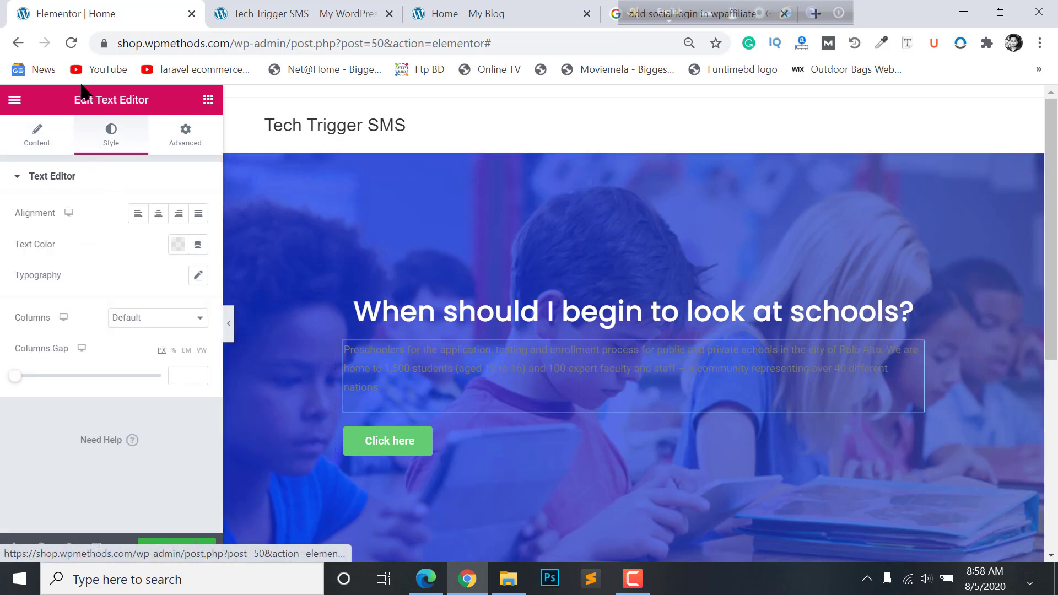
- Centre the hero paragraph and make its text white
{"action": "left_click", "coordinate": [160, 216]}
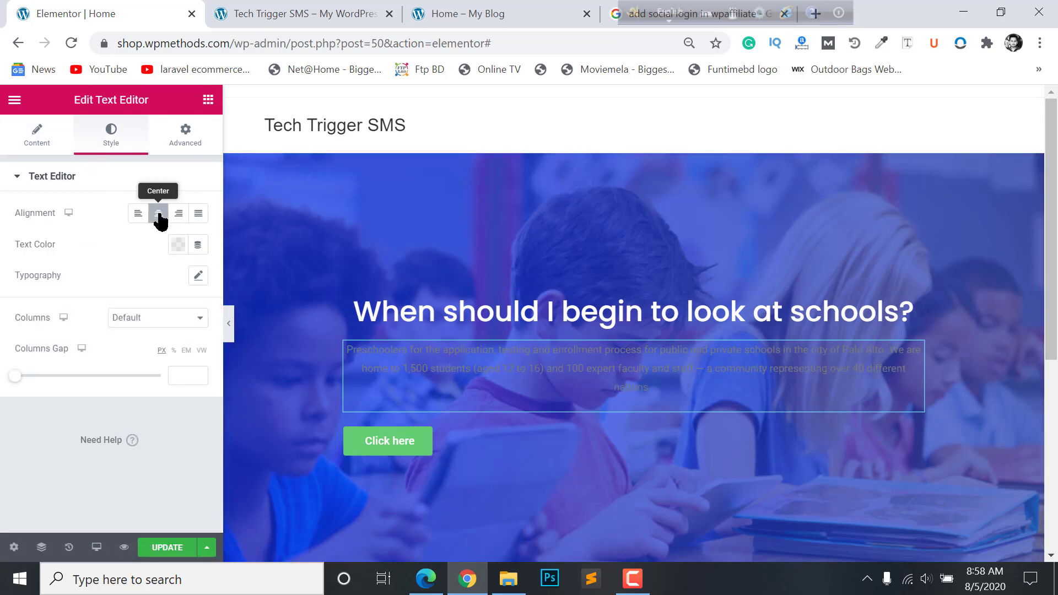
{"action": "left_click", "coordinate": [175, 253]}
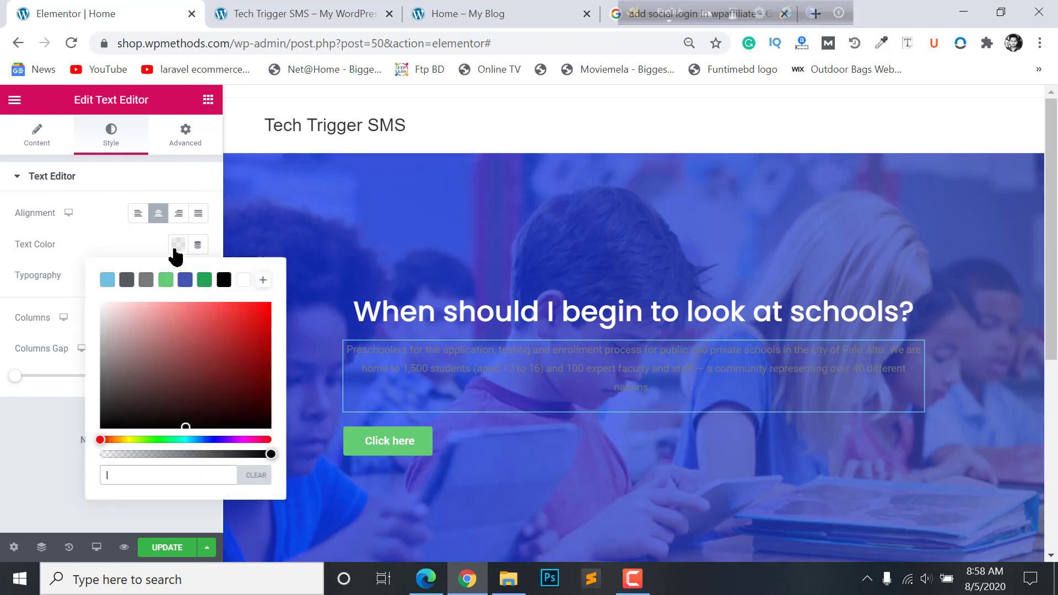
{"action": "left_click", "coordinate": [242, 282]}
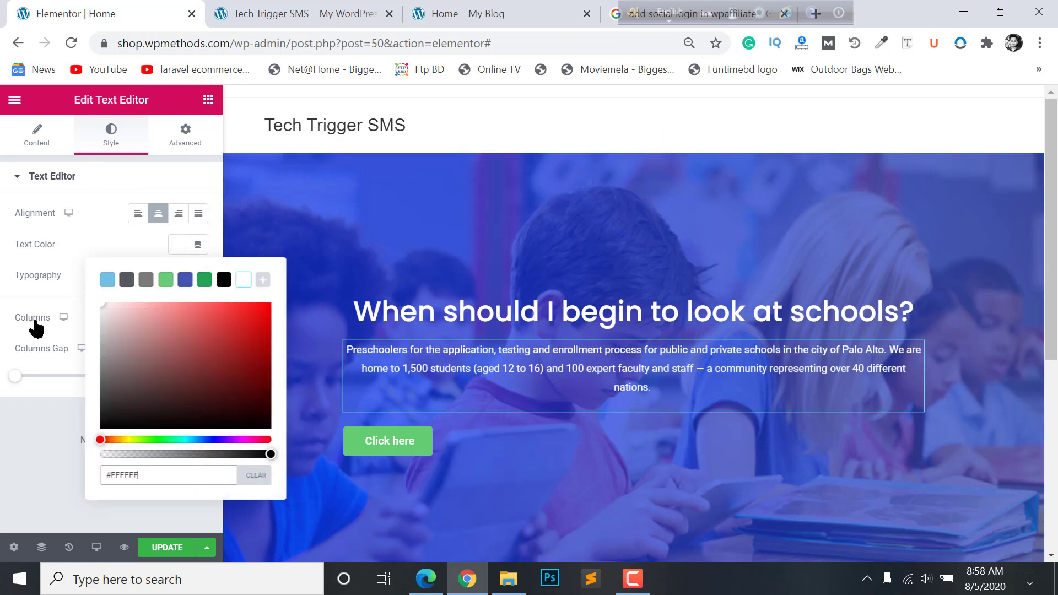
{"action": "left_click", "coordinate": [4, 356]}
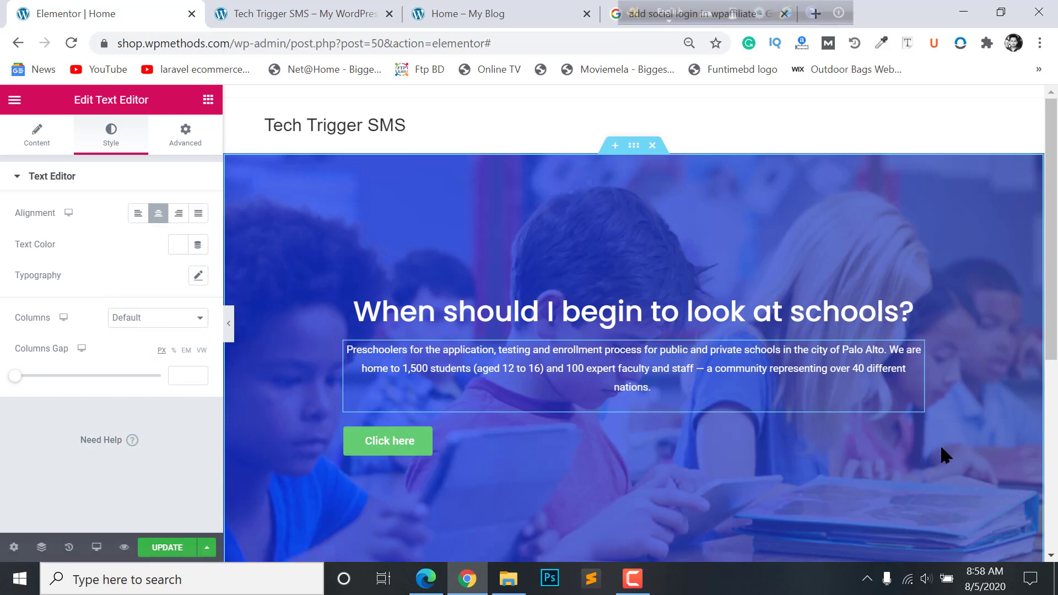
- Centre the Click here button beneath the paragraph
{"action": "left_click", "coordinate": [916, 435]}
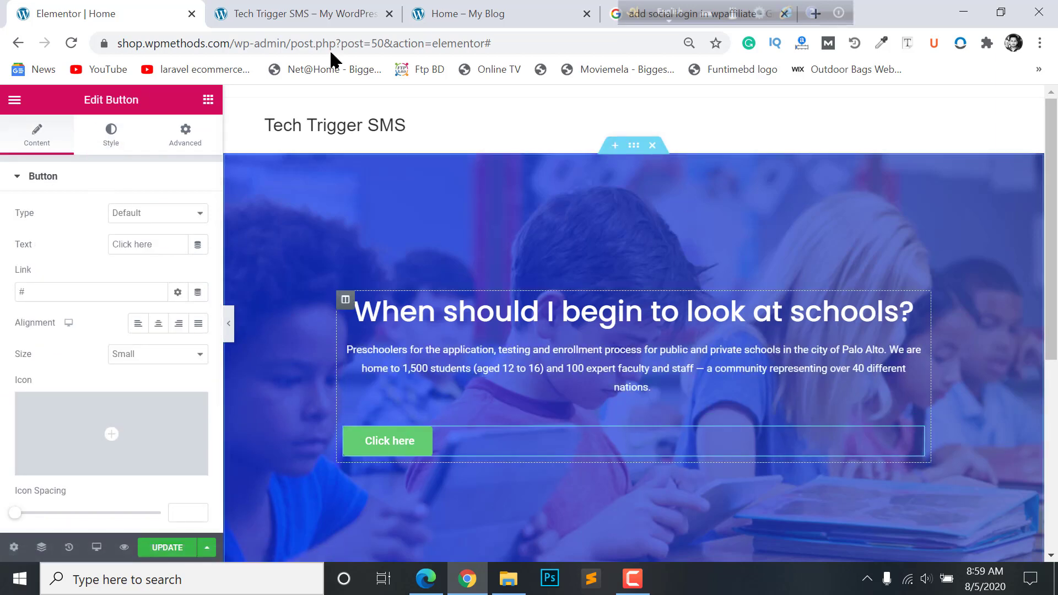
{"action": "left_click", "coordinate": [166, 324]}
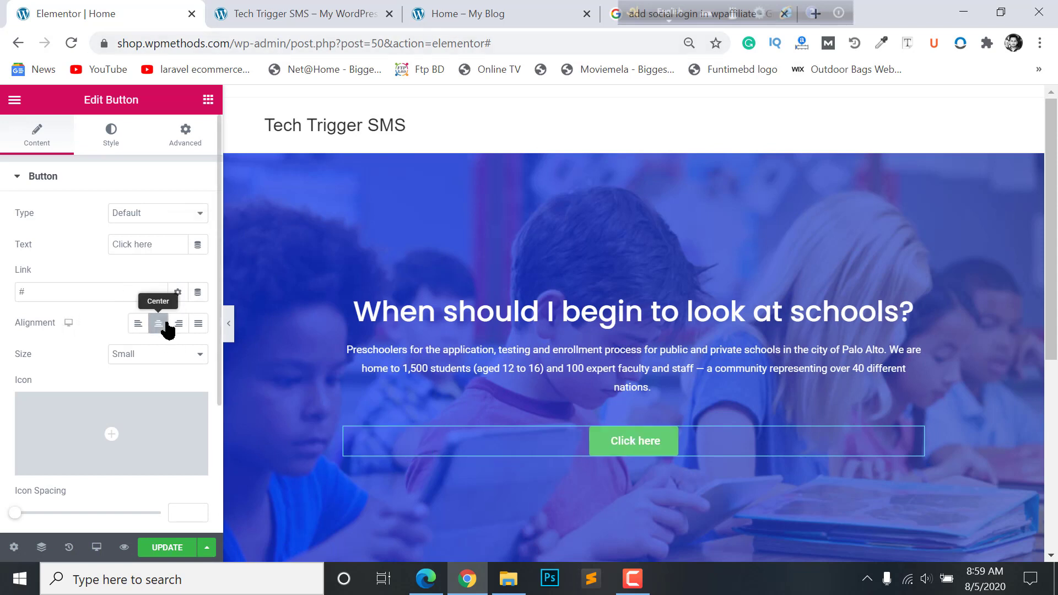
{"action": "left_click", "coordinate": [48, 295]}
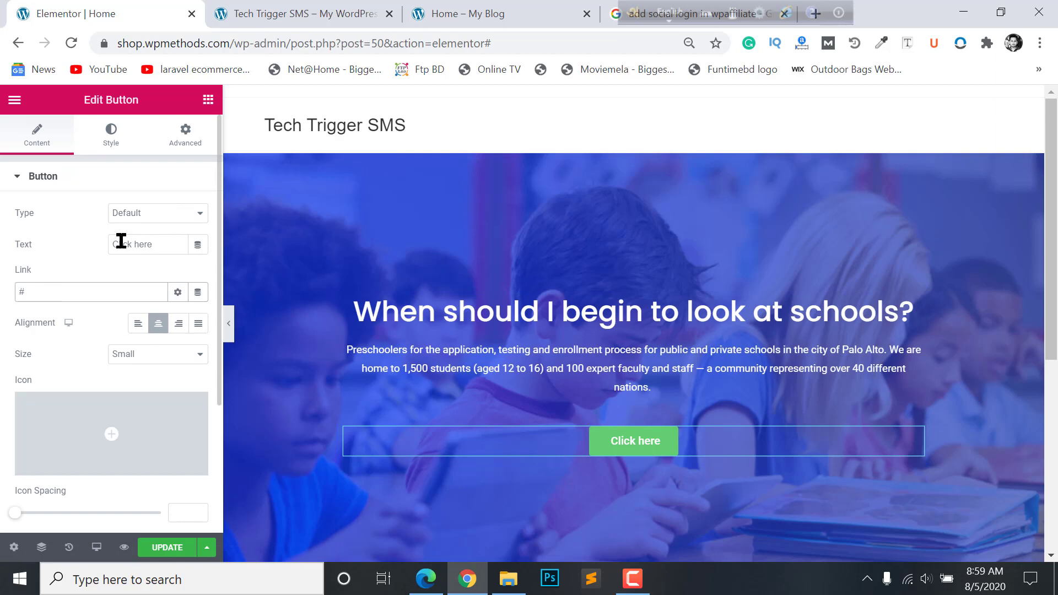
{"action": "left_click", "coordinate": [342, 11]}
- Copy 'Apply for Admission' from the reference homepage and paste it over the button's 'Click here' text
{"action": "left_click", "coordinate": [453, 12]}
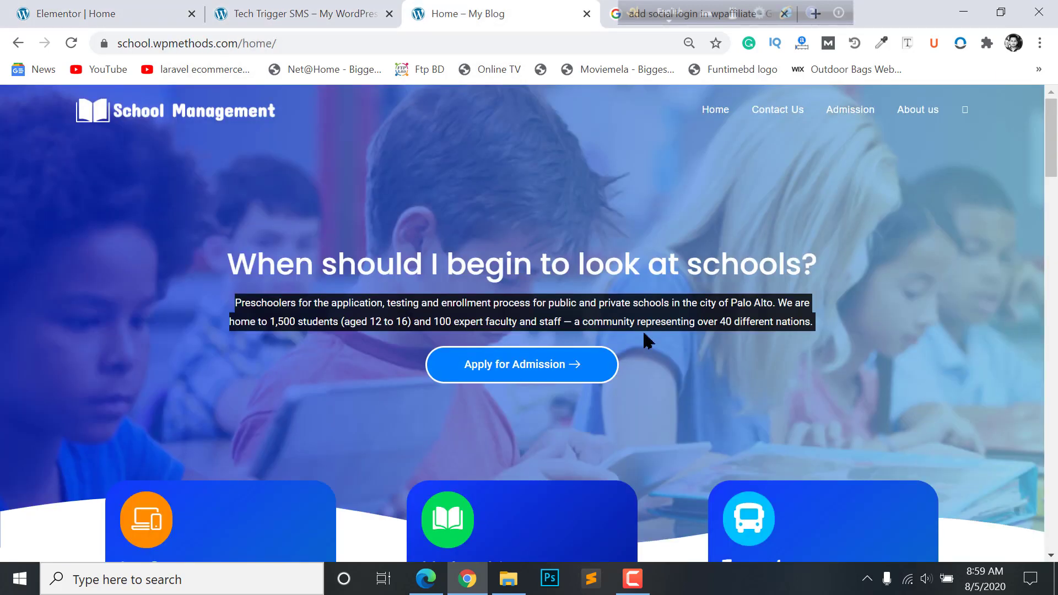
{"action": "left_click_drag", "start_coordinate": [631, 370], "coordinate": [356, 374]}
{"action": "key", "text": "ctrl+c"}
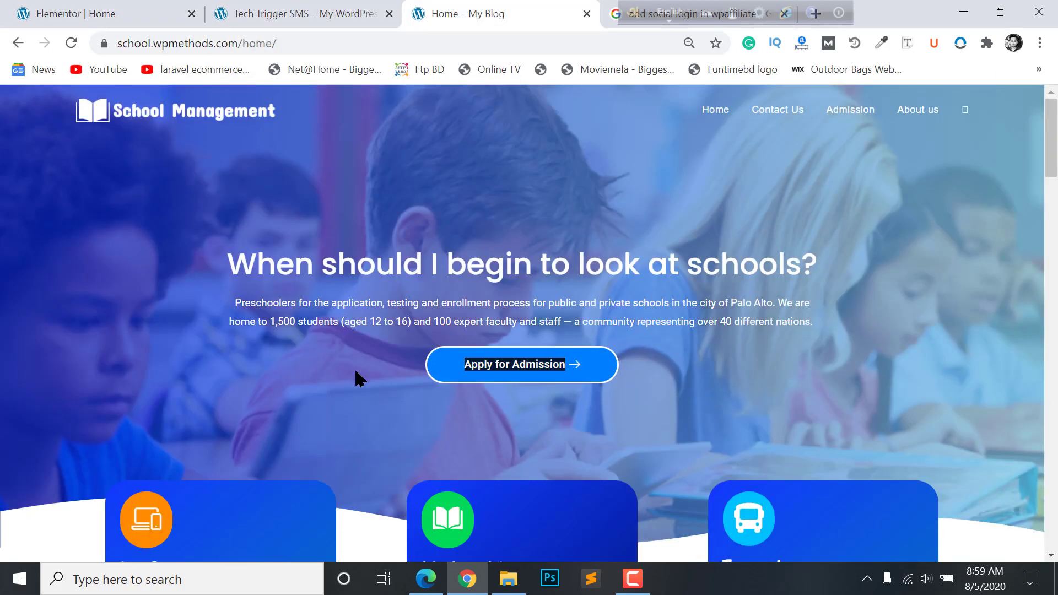
{"action": "left_click", "coordinate": [118, 10]}
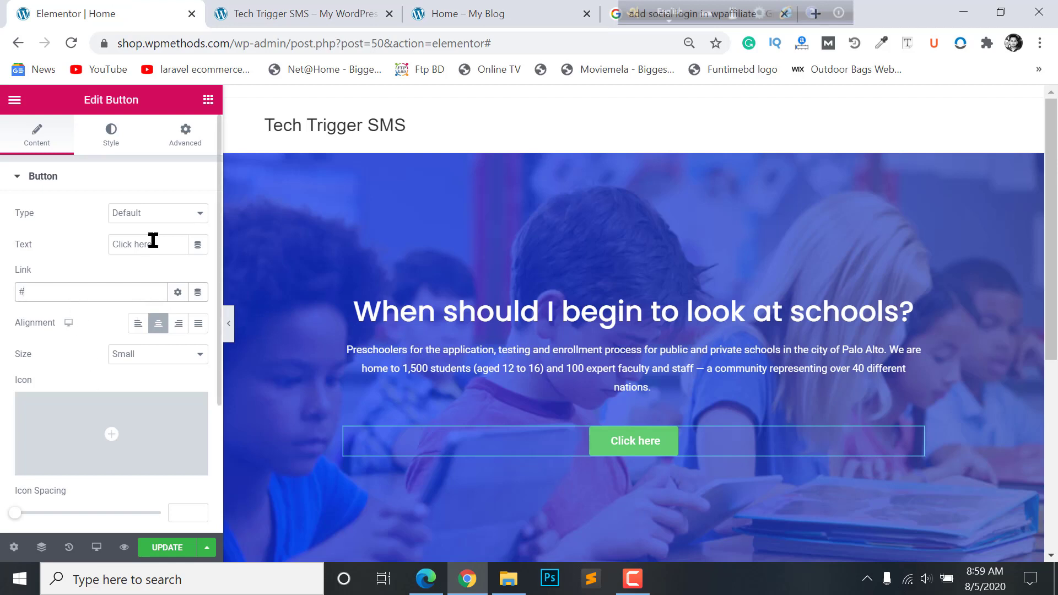
{"action": "left_click_drag", "start_coordinate": [153, 240], "coordinate": [40, 232]}
{"action": "key", "text": "ctrl+v"}
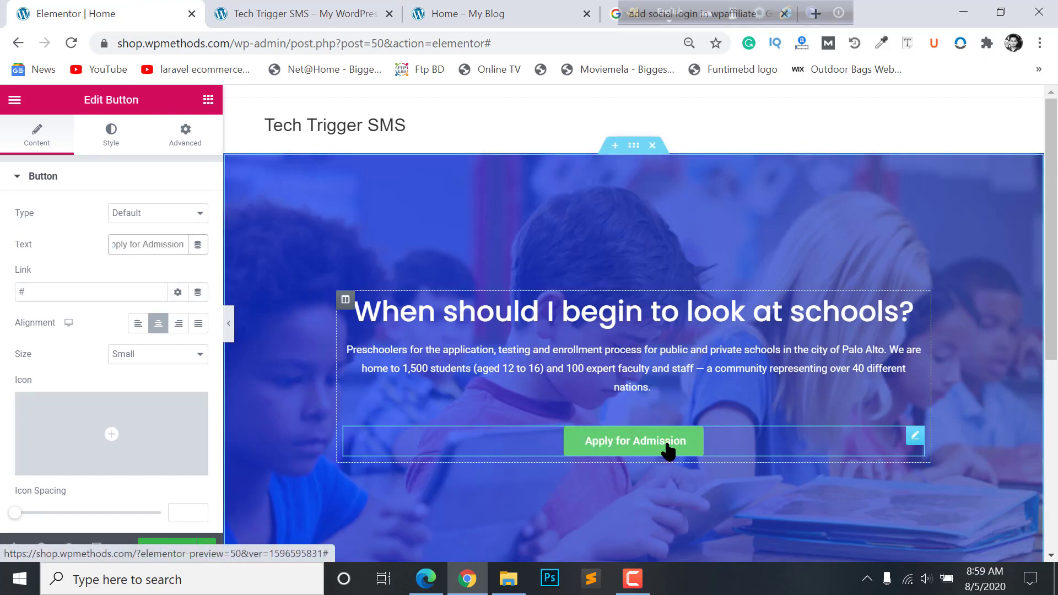
{"action": "scroll", "coordinate": [5, 364], "scroll_direction": "down", "scroll_amount": 3}
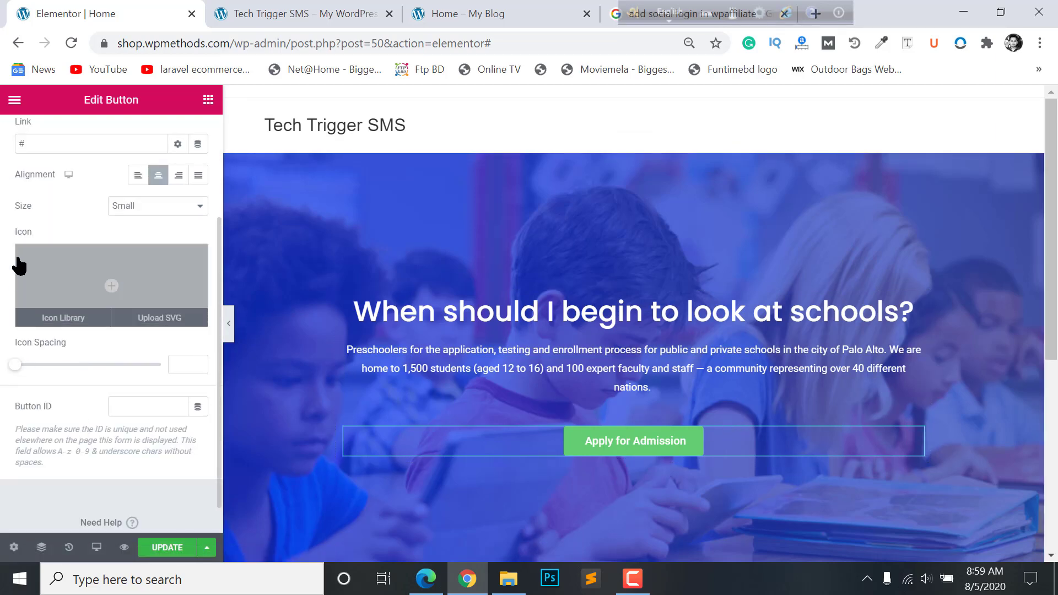
{"action": "left_click", "coordinate": [64, 290]}
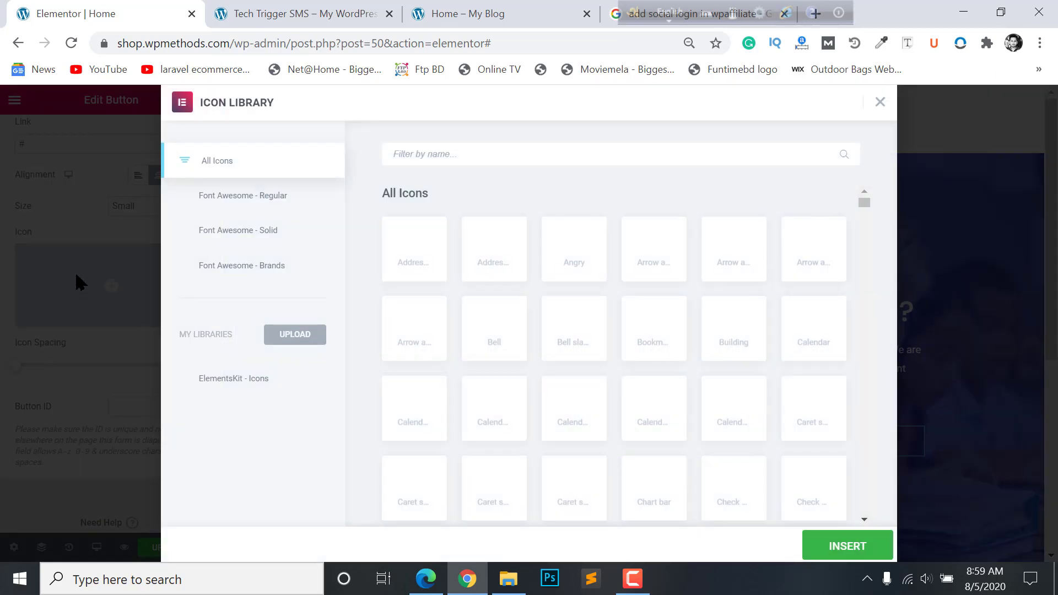
- Search the icon library for 'arrow' and insert the right arrow icon on the button
{"action": "left_click", "coordinate": [608, 158]}
{"action": "type", "text": "arrow"}
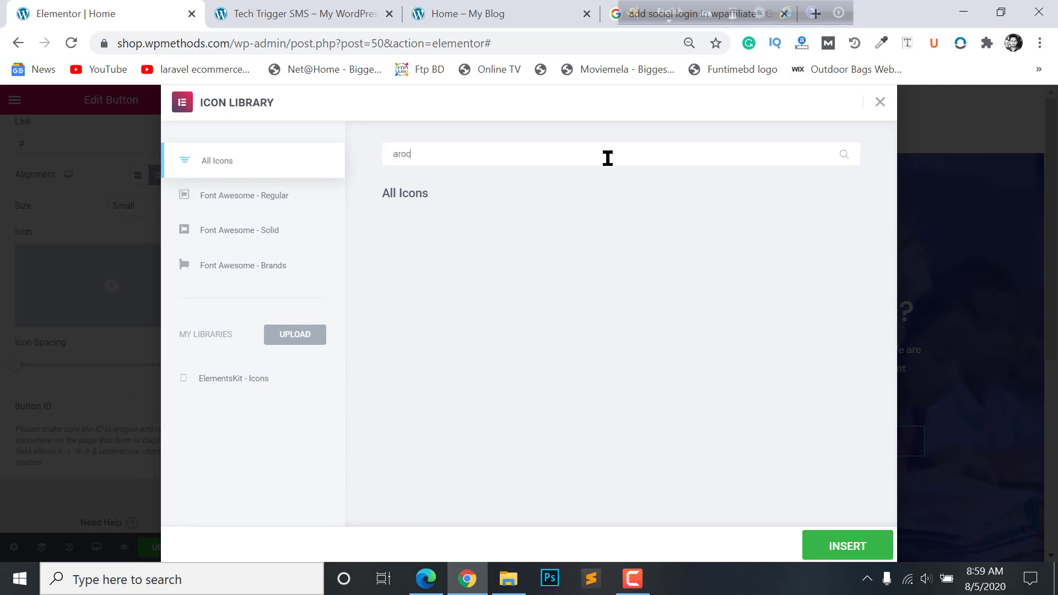
{"action": "scroll", "coordinate": [737, 397], "scroll_direction": "down", "scroll_amount": 5}
{"action": "left_click", "coordinate": [729, 504]}
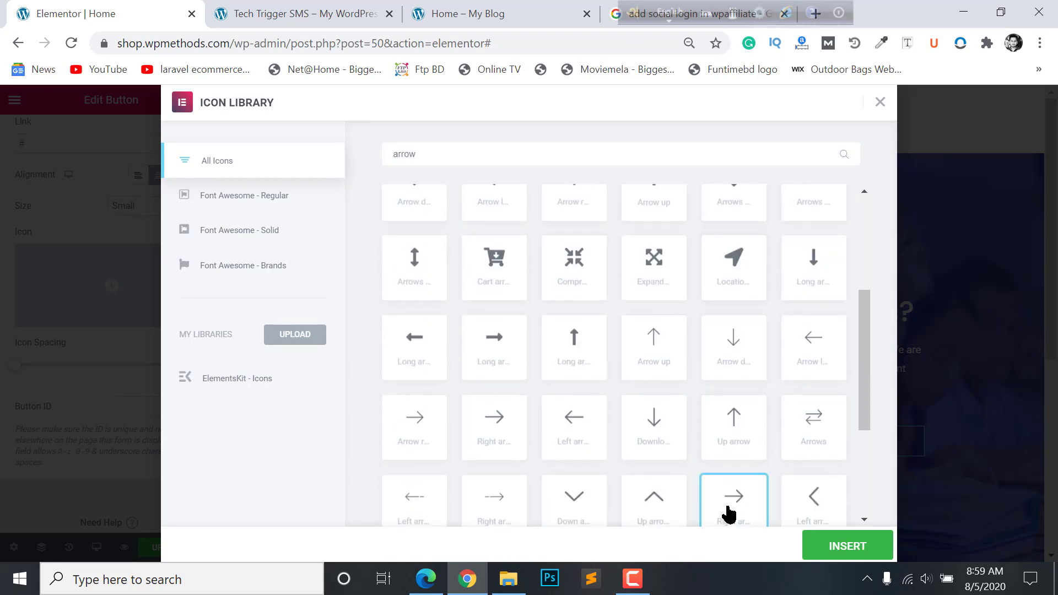
{"action": "left_click", "coordinate": [860, 548]}
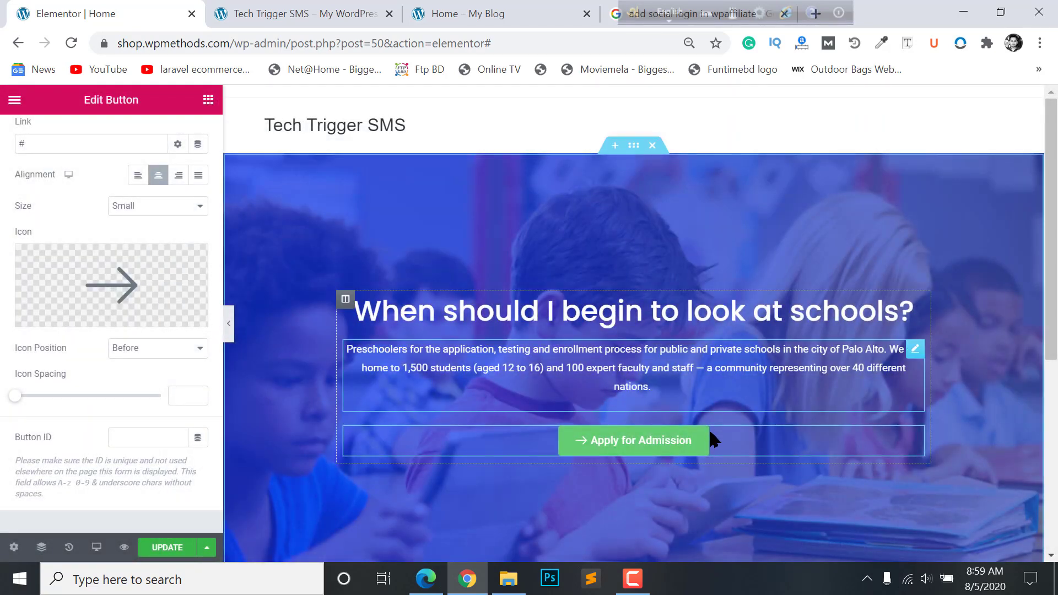
- Place the arrow icon after the label and set the button size to Medium
{"action": "scroll", "coordinate": [91, 347], "scroll_direction": "down", "scroll_amount": 1}
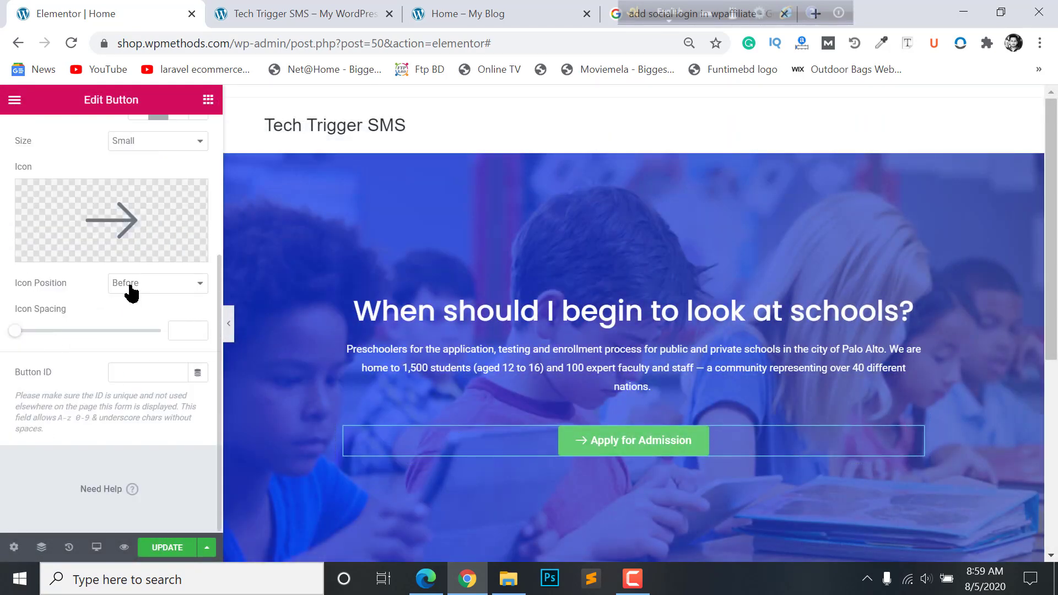
{"action": "left_click", "coordinate": [132, 293]}
{"action": "left_click", "coordinate": [134, 308]}
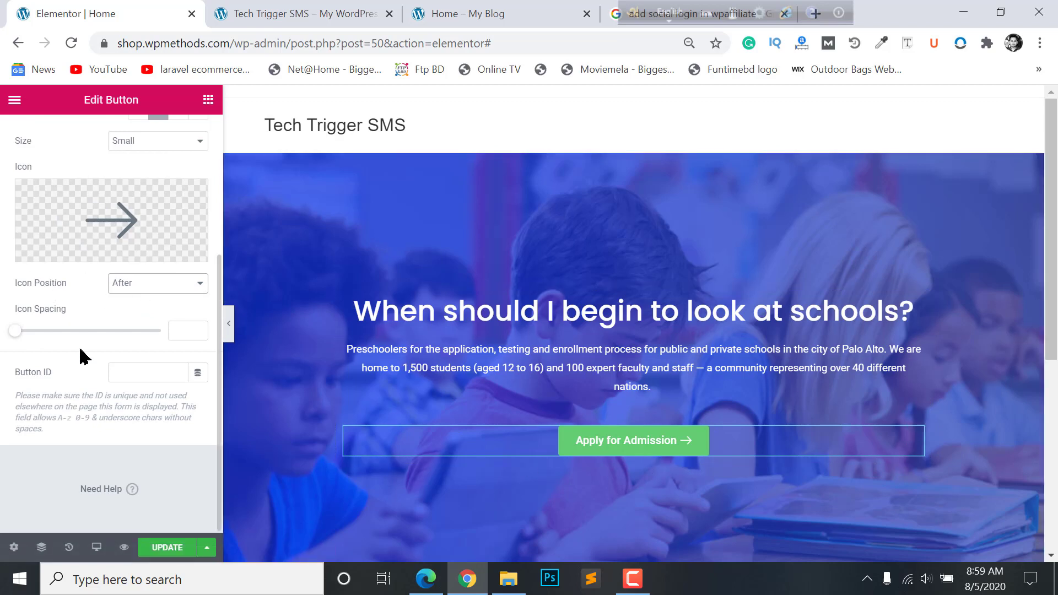
{"action": "scroll", "coordinate": [119, 292], "scroll_direction": "up", "scroll_amount": 2}
{"action": "left_click", "coordinate": [138, 290]}
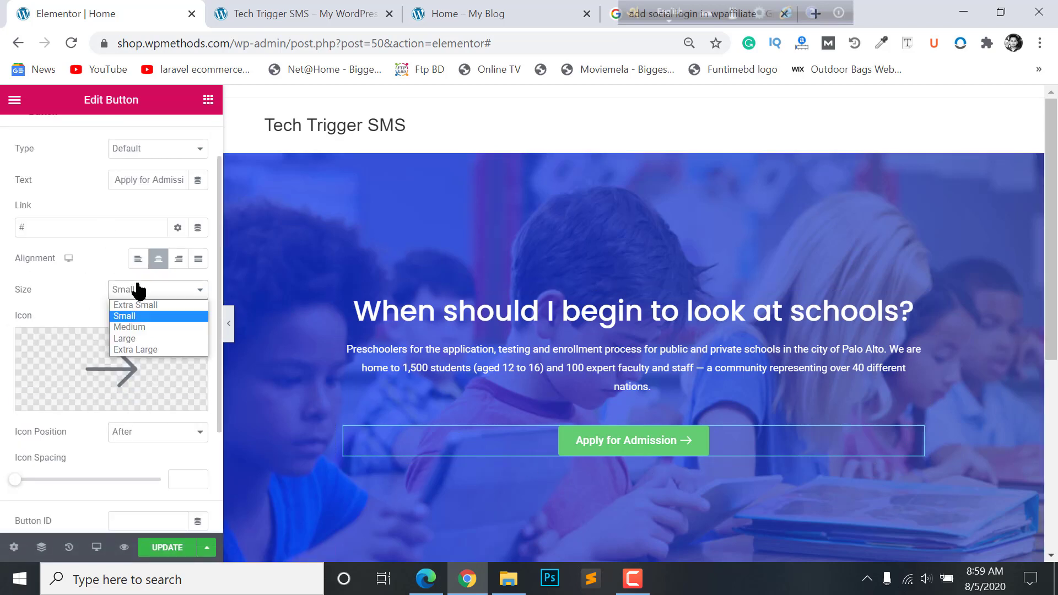
{"action": "left_click", "coordinate": [138, 325]}
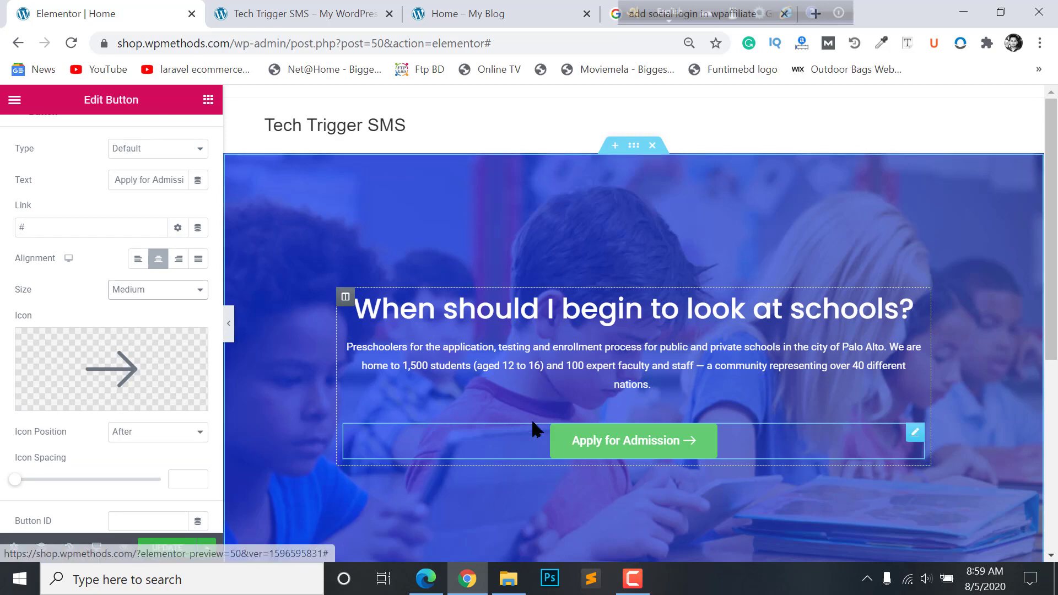
{"action": "scroll", "coordinate": [137, 308], "scroll_direction": "up", "scroll_amount": 2}
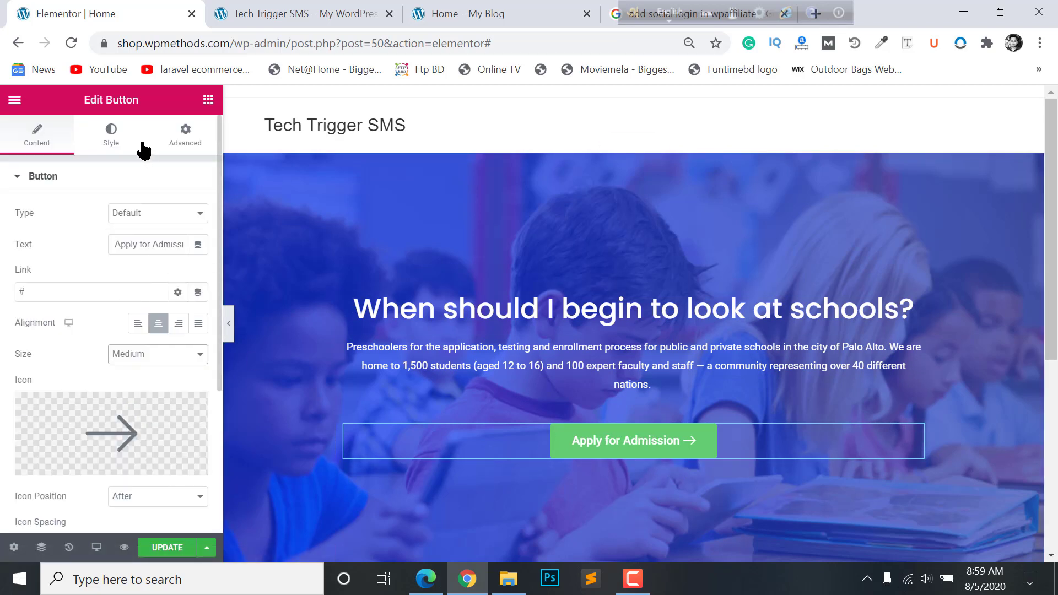
- Give the button a bright blue background colour in its Style settings
{"action": "left_click", "coordinate": [111, 135]}
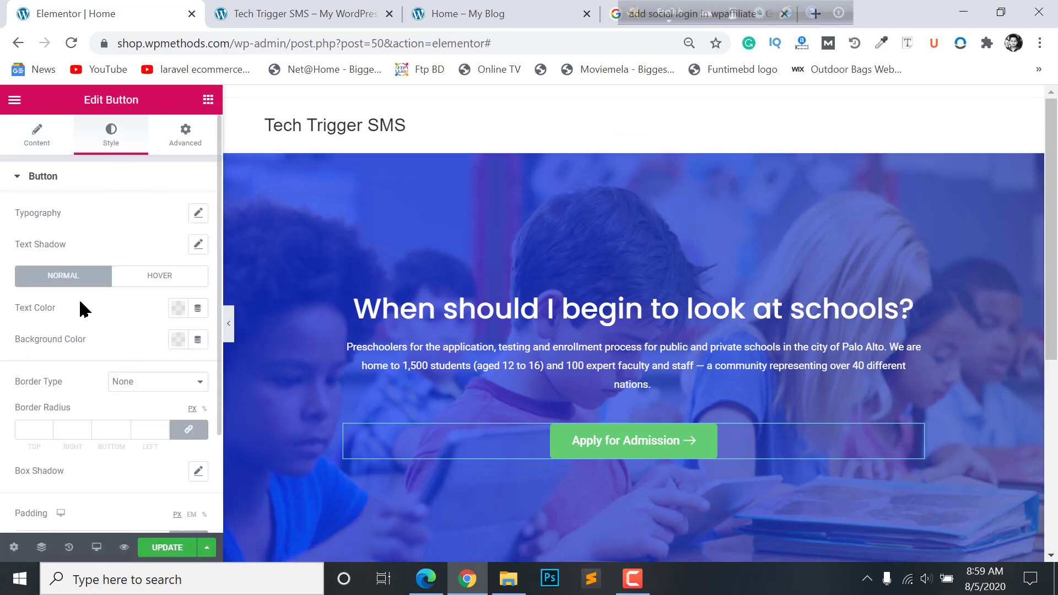
{"action": "left_click", "coordinate": [180, 341]}
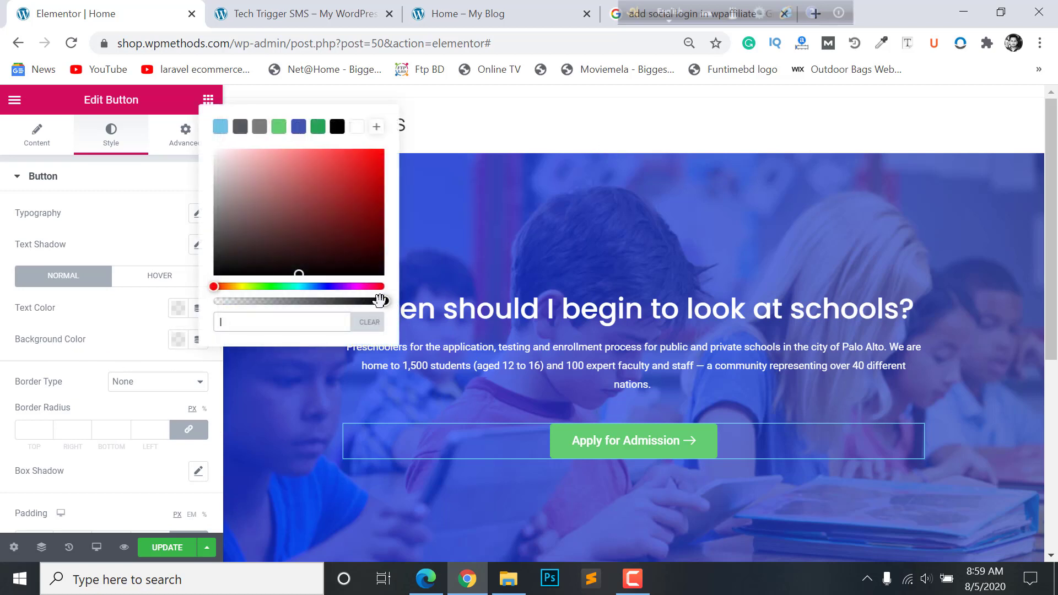
{"action": "left_click", "coordinate": [305, 286]}
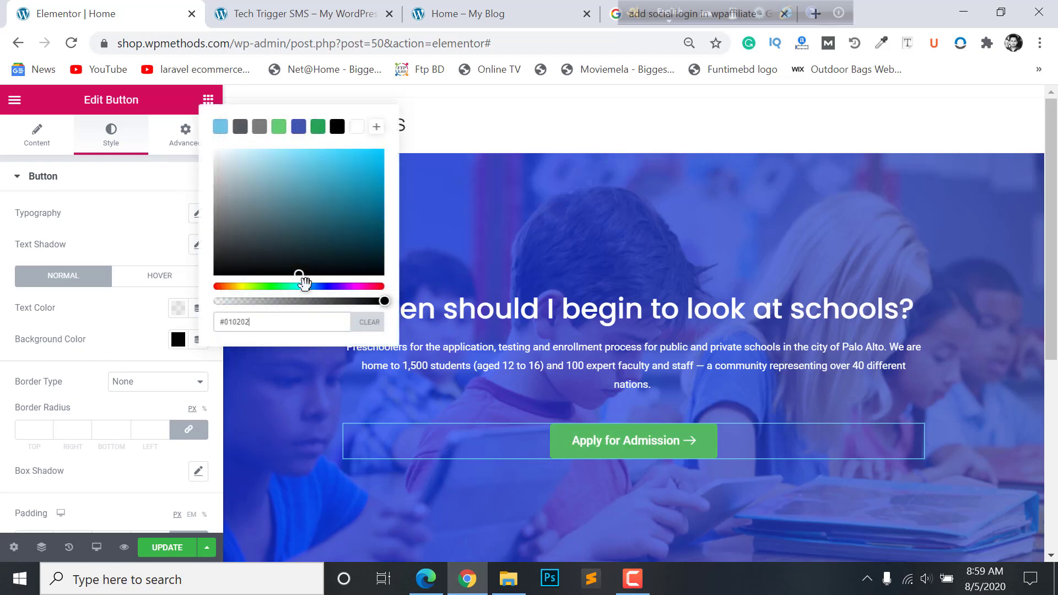
{"action": "left_click_drag", "start_coordinate": [353, 186], "coordinate": [393, 152]}
{"action": "left_click_drag", "start_coordinate": [308, 286], "coordinate": [314, 286]}
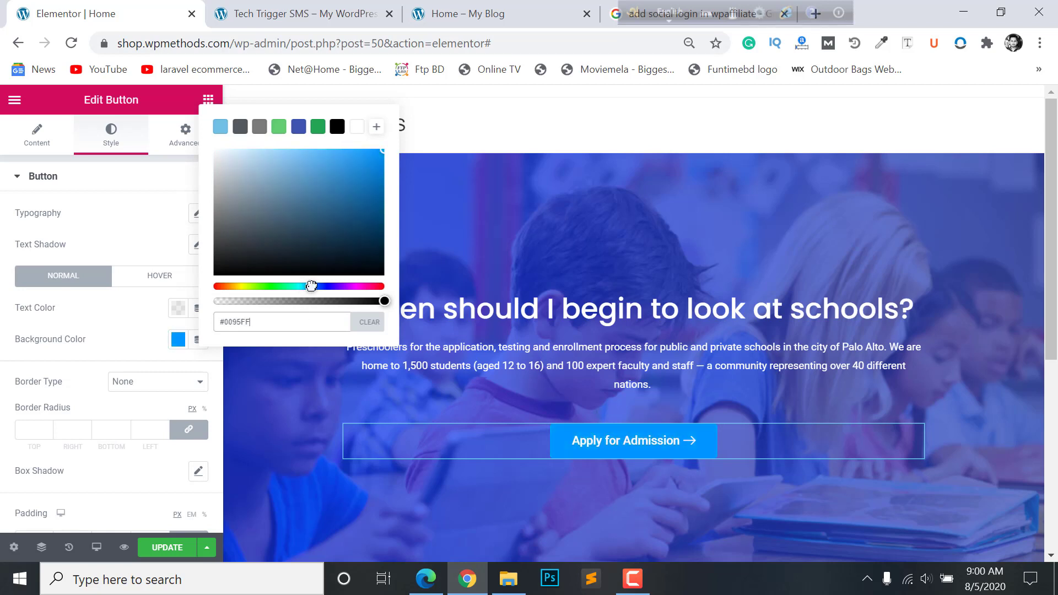
{"action": "left_click", "coordinate": [3, 358]}
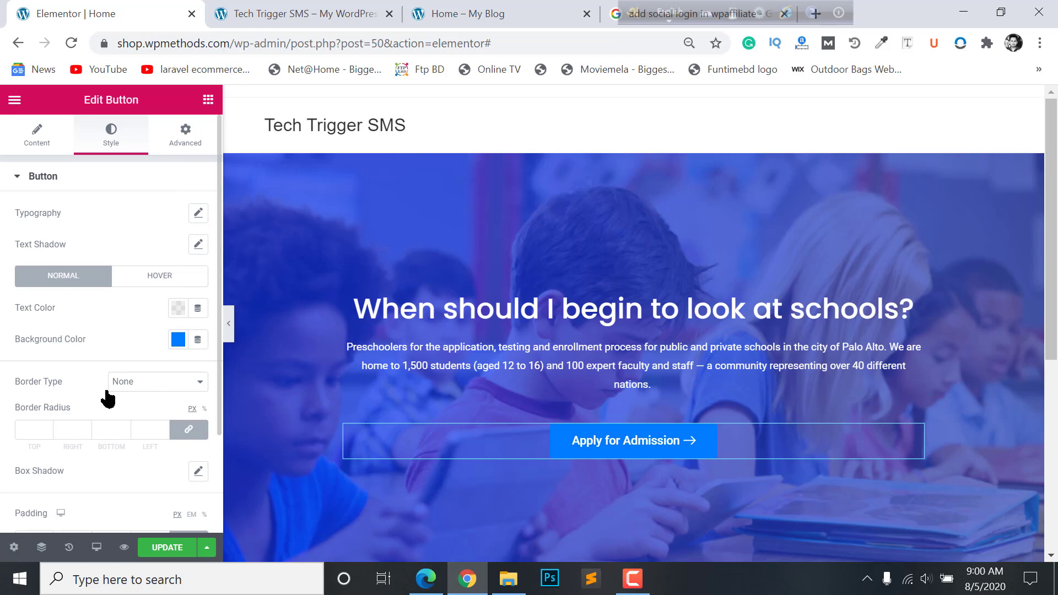
- Give the button a solid 2 px border and a 50 px border radius
{"action": "left_click", "coordinate": [149, 381]}
{"action": "left_click", "coordinate": [141, 408]}
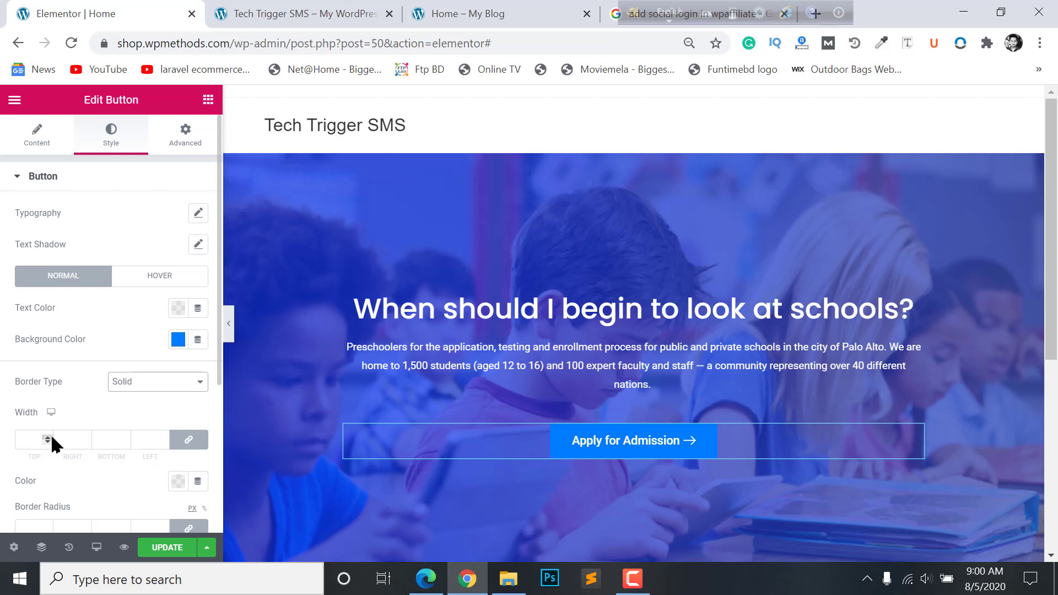
{"action": "double_click", "coordinate": [53, 439]}
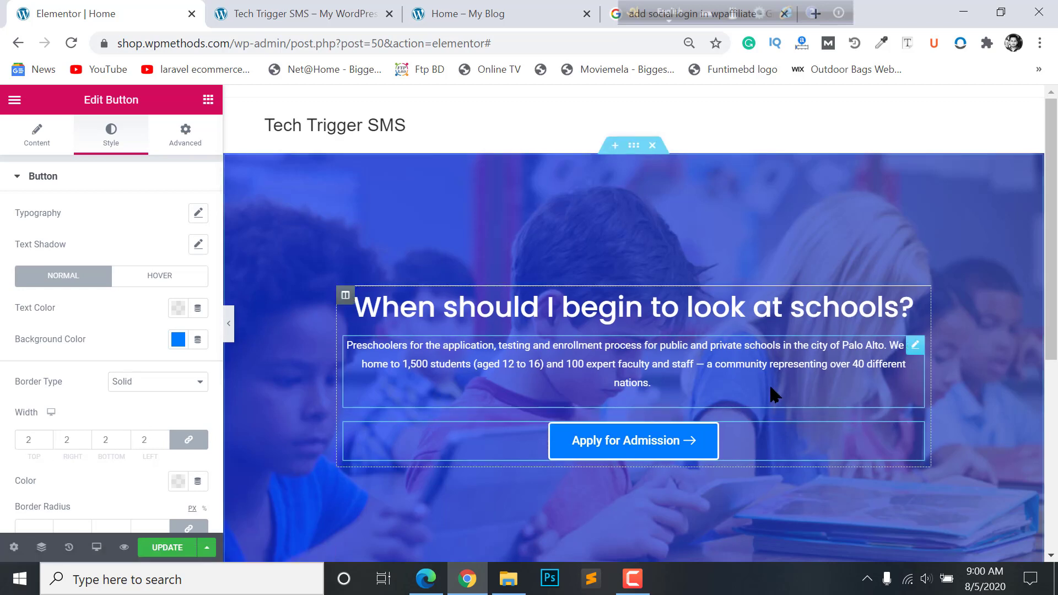
{"action": "scroll", "coordinate": [64, 406], "scroll_direction": "down", "scroll_amount": 3}
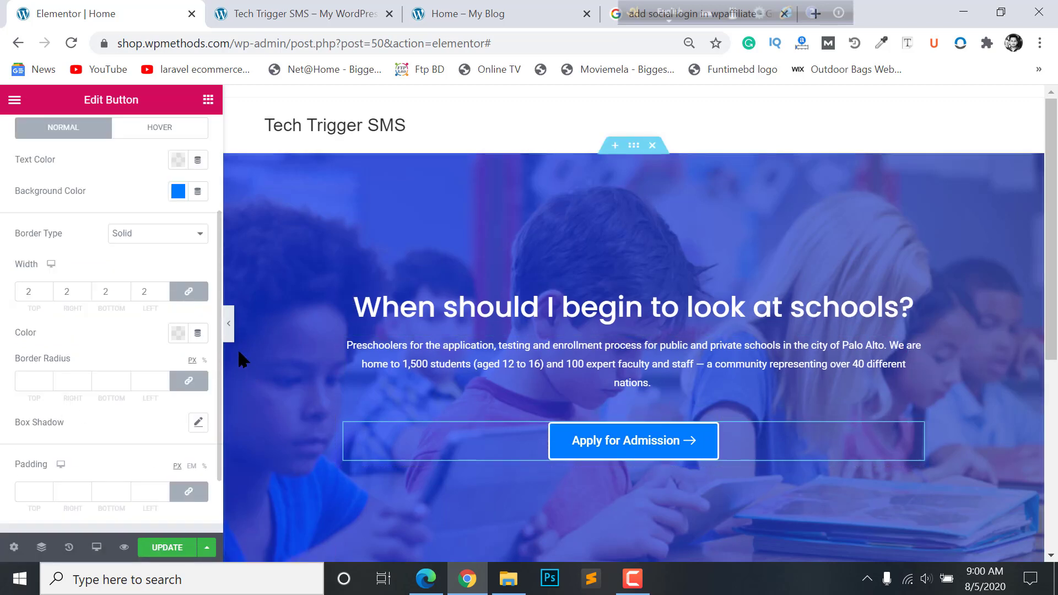
{"action": "scroll", "coordinate": [62, 451], "scroll_direction": "down", "scroll_amount": 2}
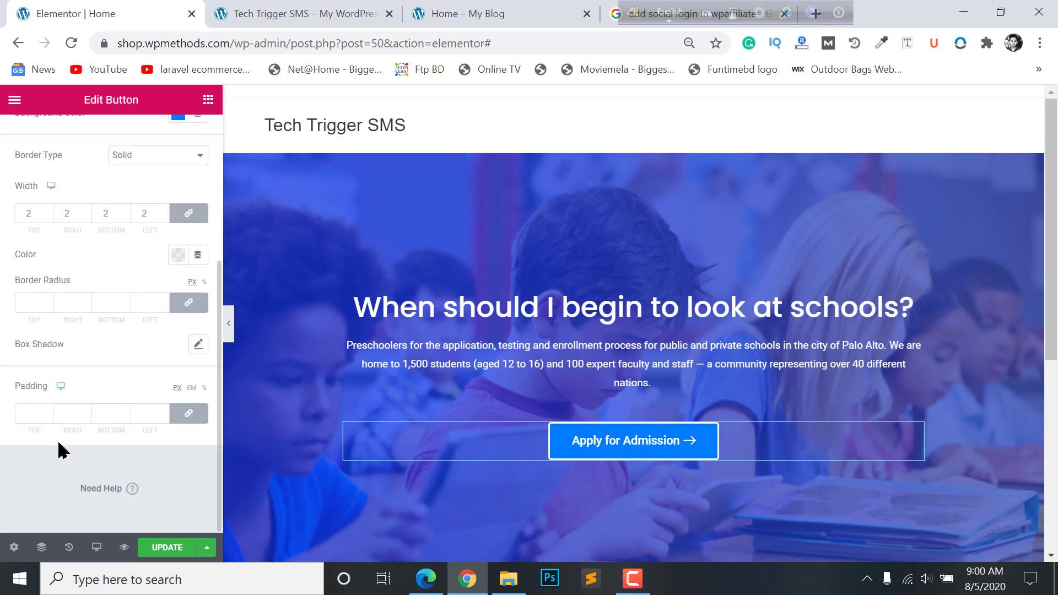
{"action": "left_click", "coordinate": [47, 300]}
{"action": "type", "text": "50"}
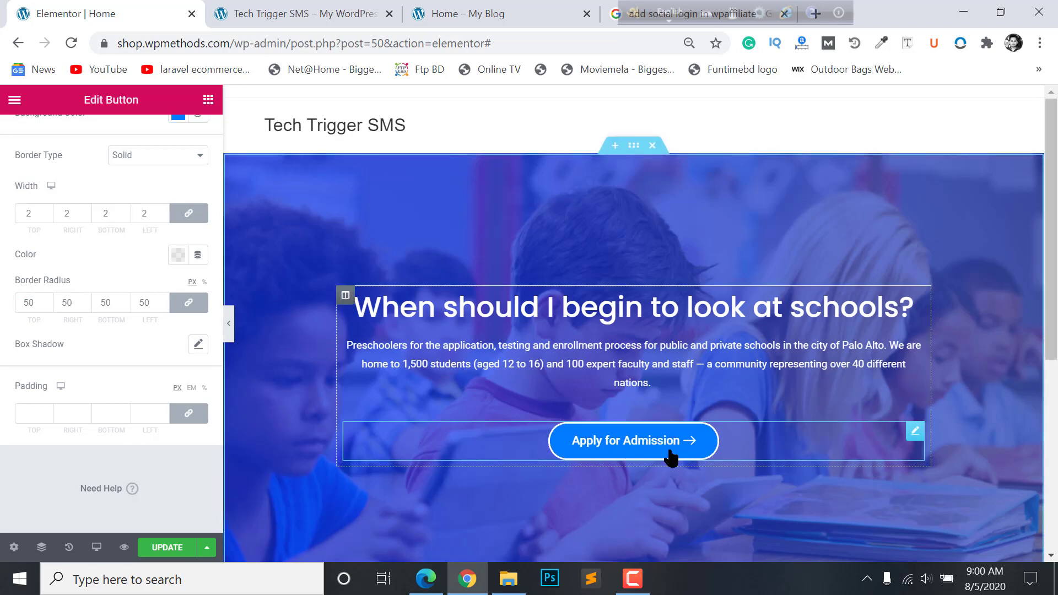
{"action": "scroll", "coordinate": [200, 293], "scroll_direction": "up", "scroll_amount": 4}
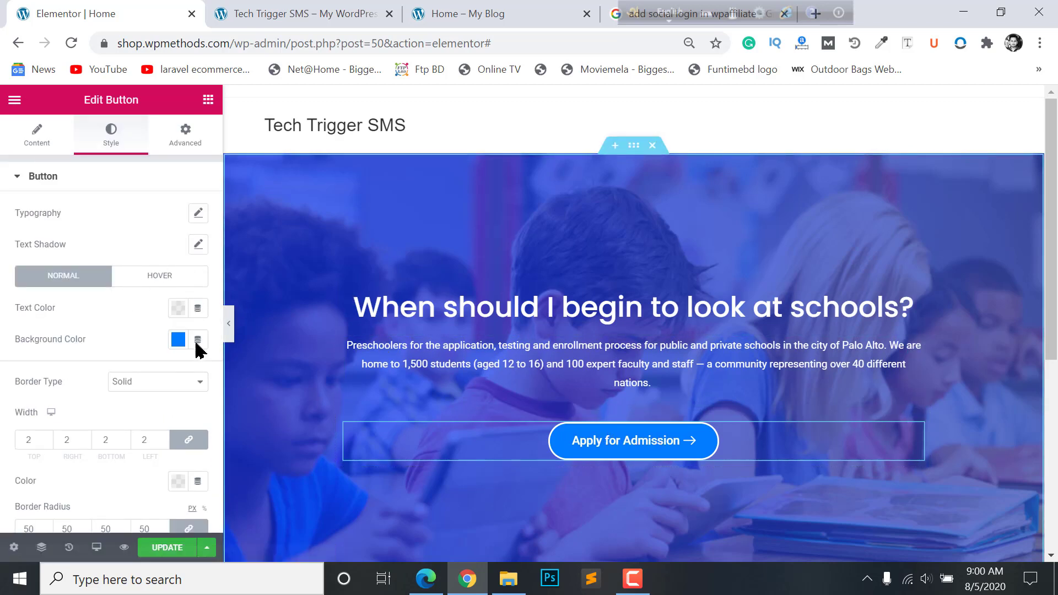
- Make the button's hover background colour fully transparent
{"action": "left_click", "coordinate": [154, 277]}
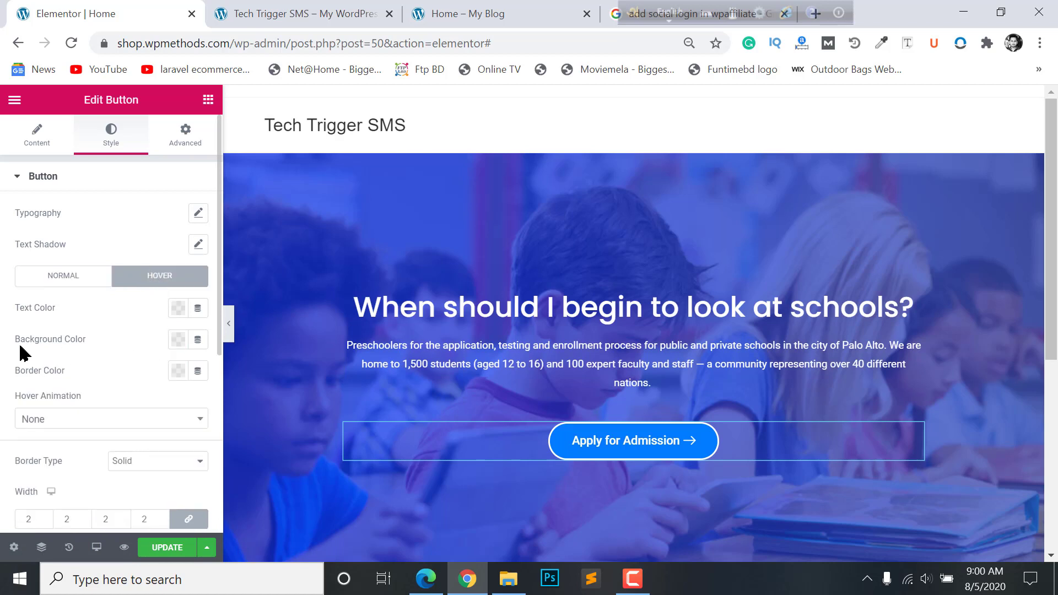
{"action": "left_click", "coordinate": [178, 340]}
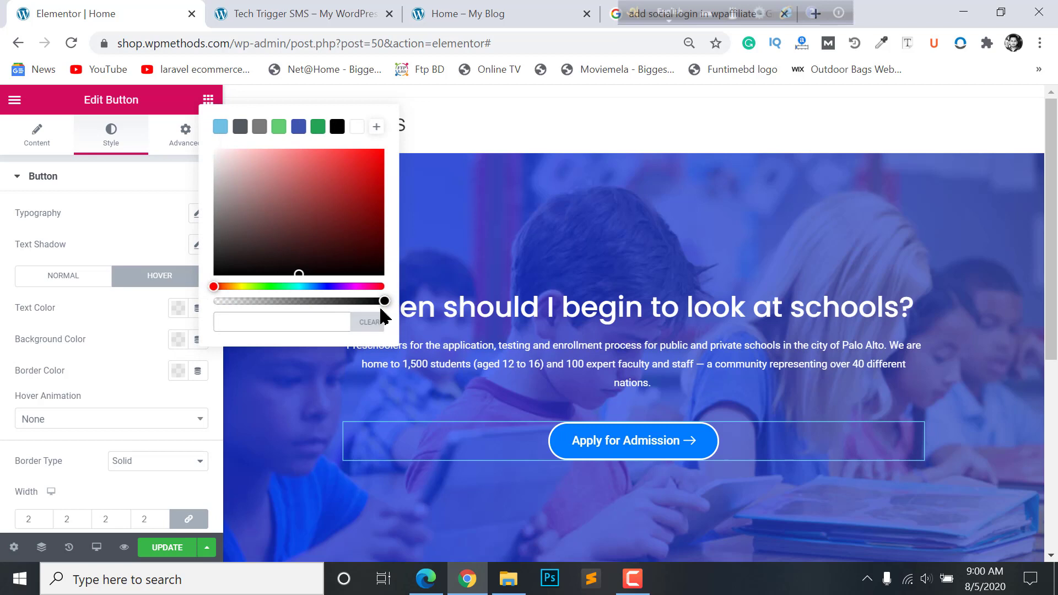
{"action": "left_click_drag", "start_coordinate": [381, 303], "coordinate": [215, 301]}
{"action": "key", "text": "ctrl+a"}
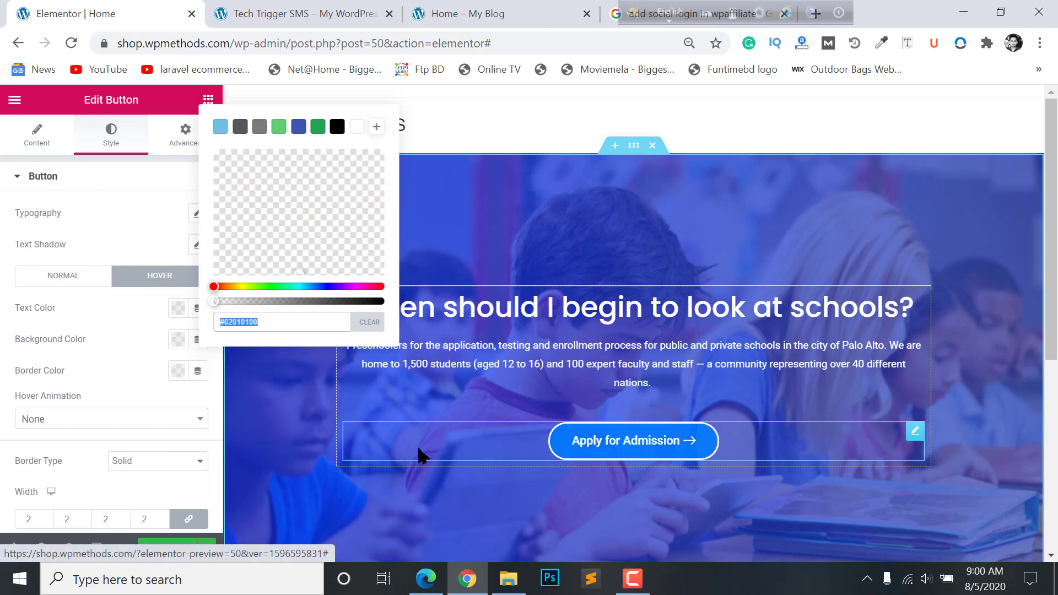
- Set the Apply for Admission button size to Large
{"action": "left_click", "coordinate": [24, 145]}
{"action": "left_click", "coordinate": [137, 355]}
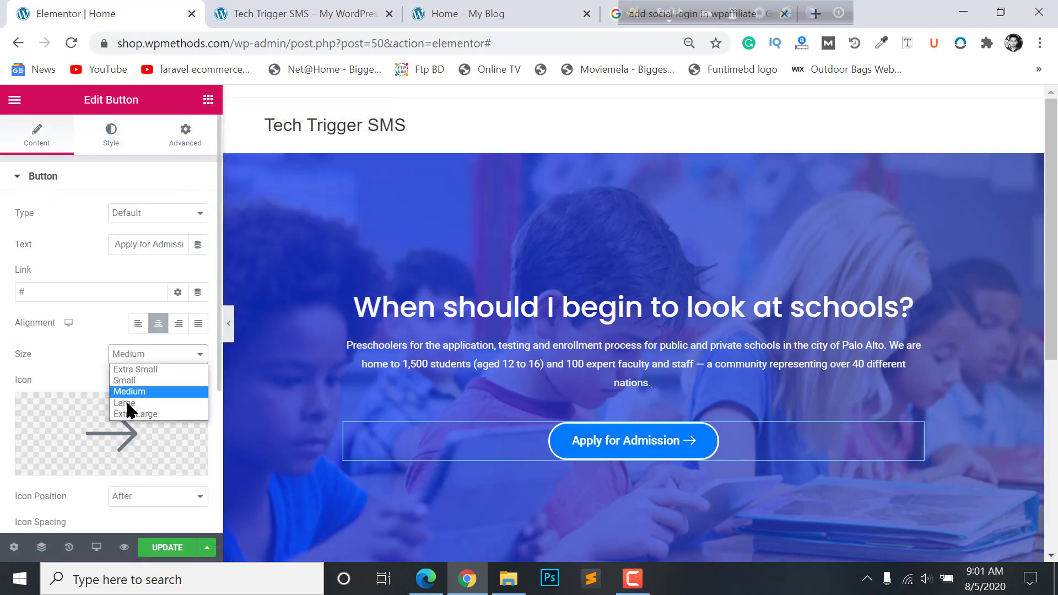
{"action": "left_click", "coordinate": [134, 410]}
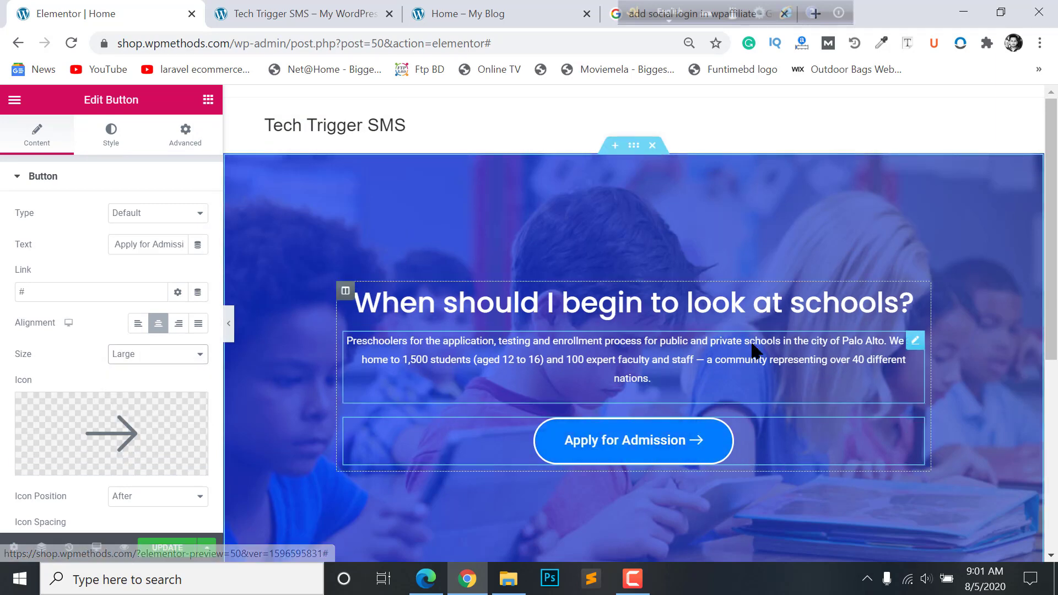
{"action": "scroll", "coordinate": [796, 369], "scroll_direction": "down", "scroll_amount": 6}
{"action": "scroll", "coordinate": [716, 331], "scroll_direction": "up", "scroll_amount": 6}
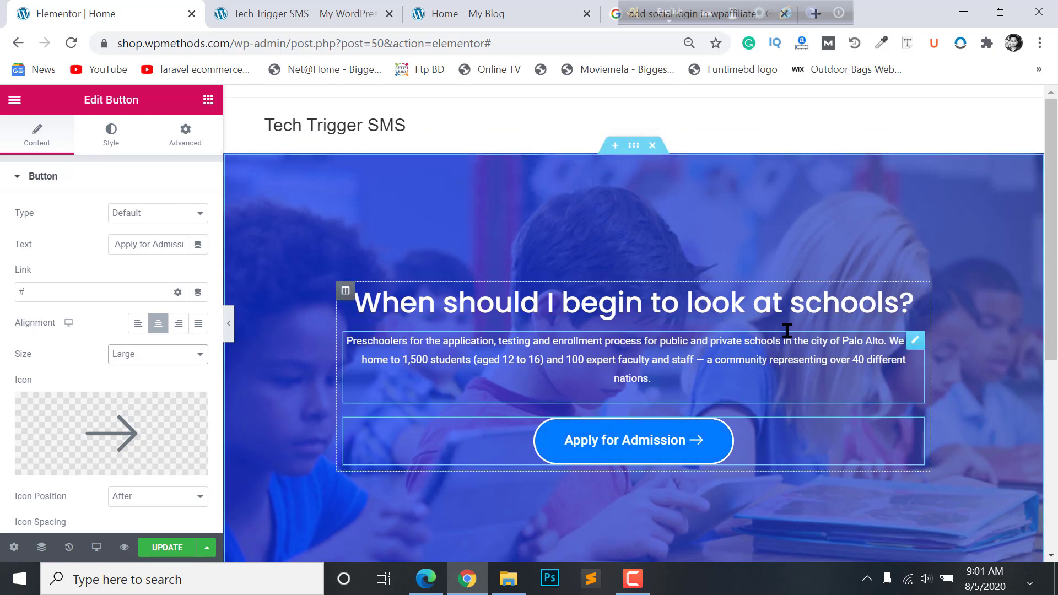
{"action": "scroll", "coordinate": [787, 330], "scroll_direction": "down", "scroll_amount": 2}
{"action": "scroll", "coordinate": [941, 299], "scroll_direction": "up", "scroll_amount": 2}
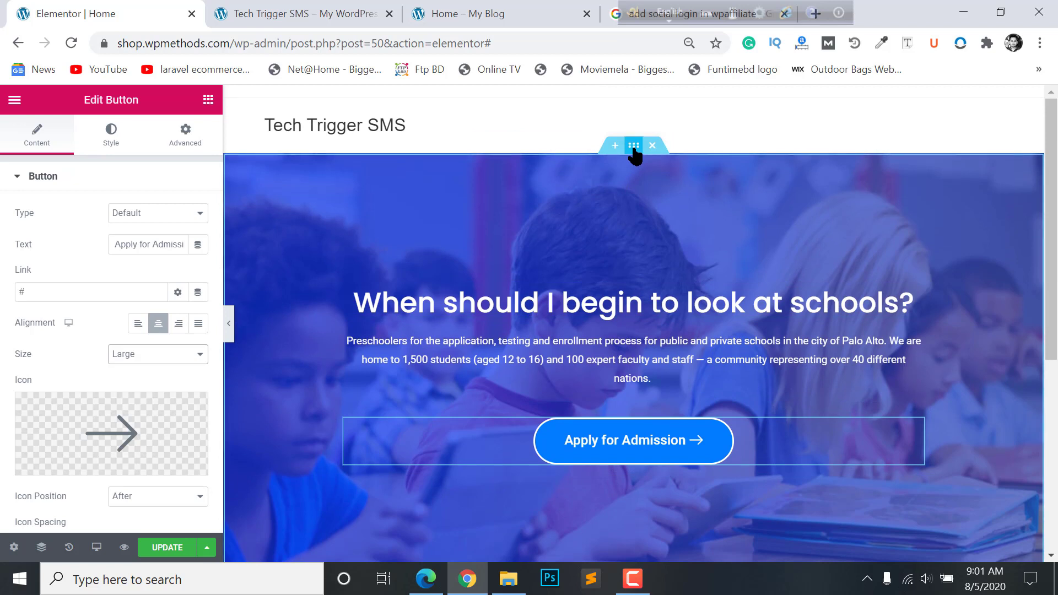
{"action": "left_click", "coordinate": [634, 147]}
- Set the hero section's content width to 850 and preview it with the panel hidden
{"action": "left_click", "coordinate": [41, 136]}
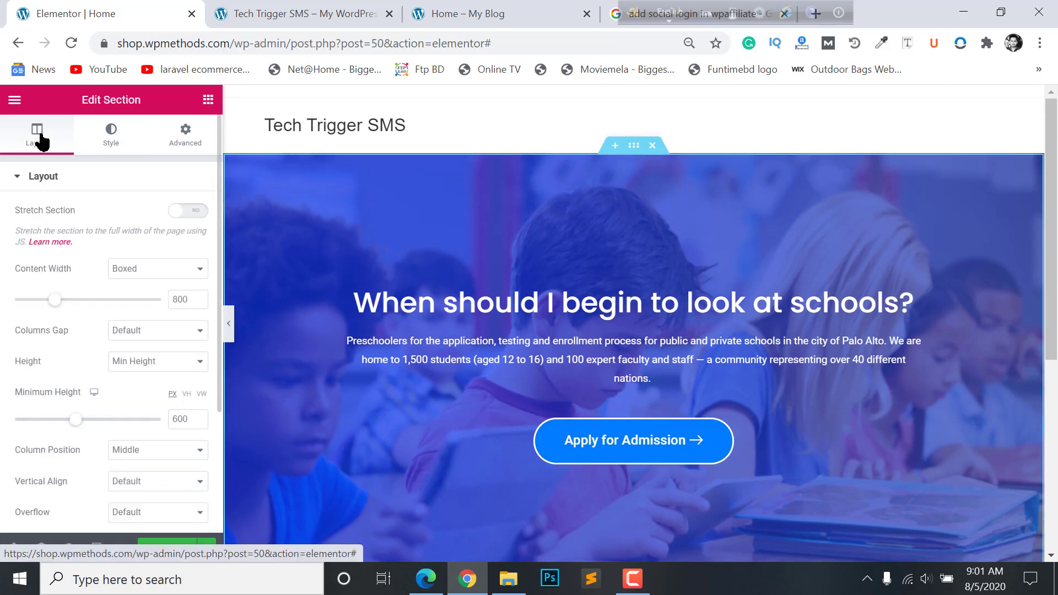
{"action": "double_click", "coordinate": [182, 300]}
{"action": "type", "text": "850"}
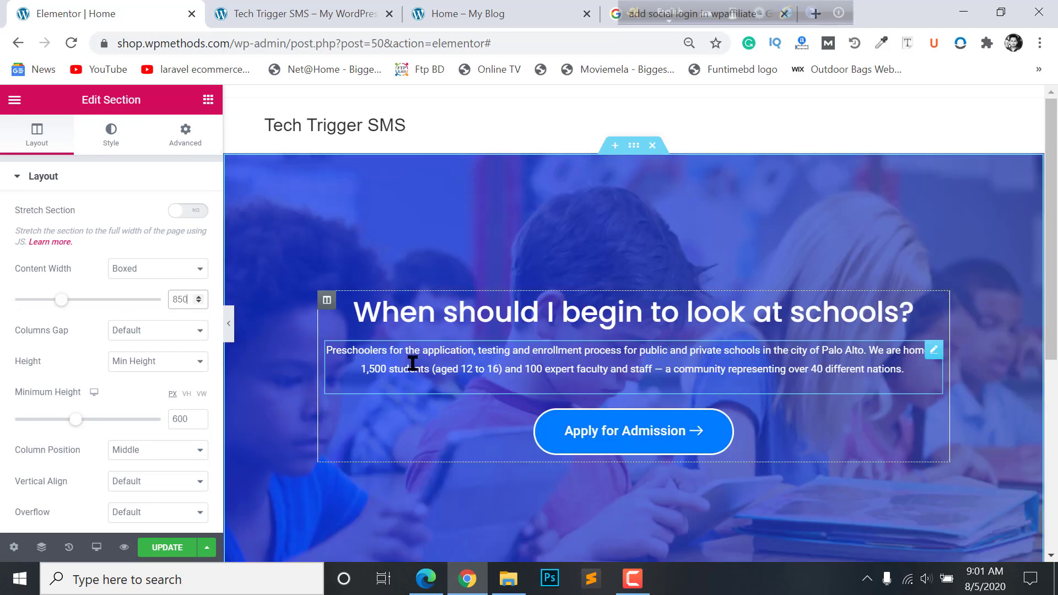
{"action": "left_click", "coordinate": [231, 323]}
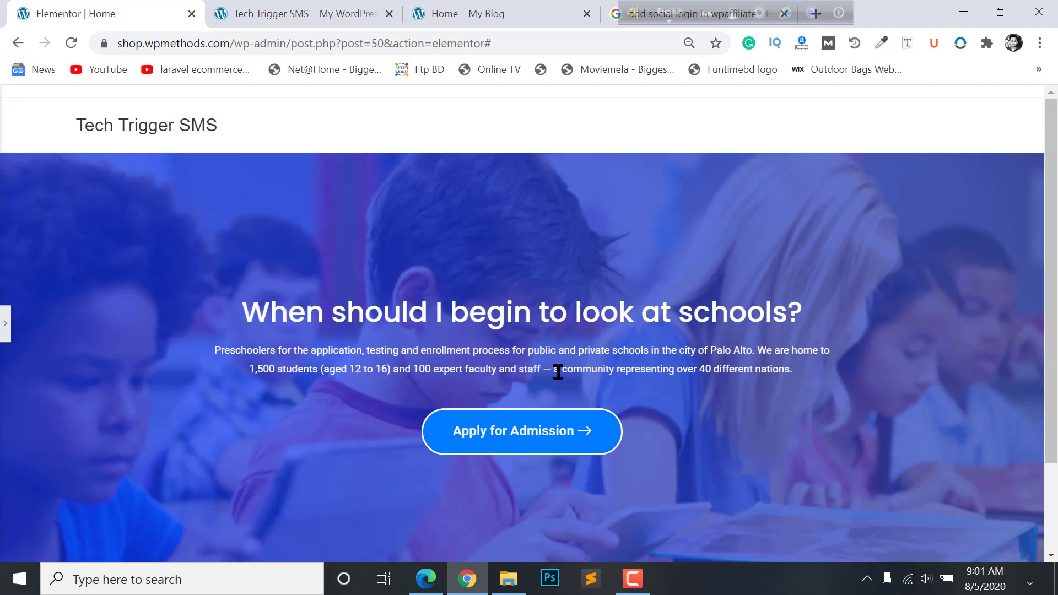
{"action": "scroll", "coordinate": [548, 368], "scroll_direction": "down", "scroll_amount": 2}
{"action": "scroll", "coordinate": [533, 250], "scroll_direction": "up", "scroll_amount": 2}
{"action": "left_click", "coordinate": [4, 324]}
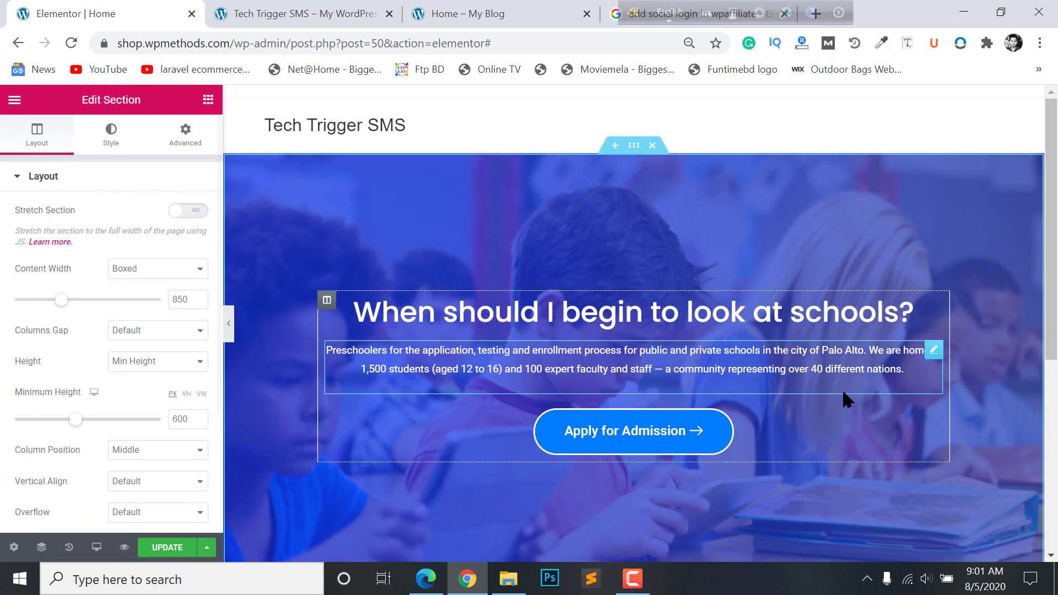
{"action": "scroll", "coordinate": [670, 422], "scroll_direction": "down", "scroll_amount": 6}
{"action": "scroll", "coordinate": [639, 313], "scroll_direction": "up", "scroll_amount": 5}
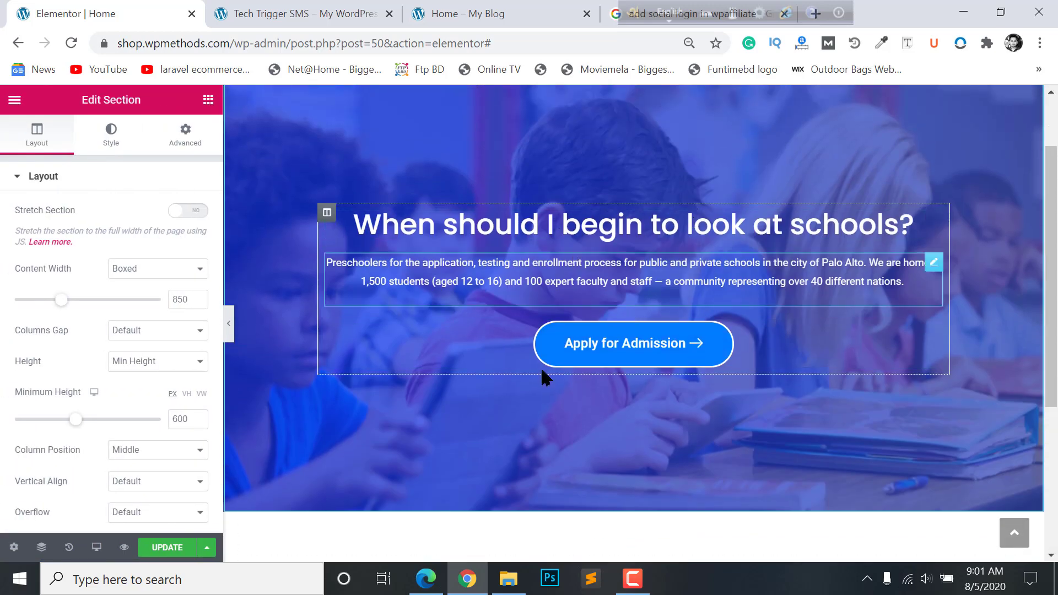
{"action": "scroll", "coordinate": [607, 375], "scroll_direction": "down", "scroll_amount": 2}
{"action": "scroll", "coordinate": [551, 291], "scroll_direction": "up", "scroll_amount": 1}
{"action": "scroll", "coordinate": [628, 298], "scroll_direction": "down", "scroll_amount": 4}
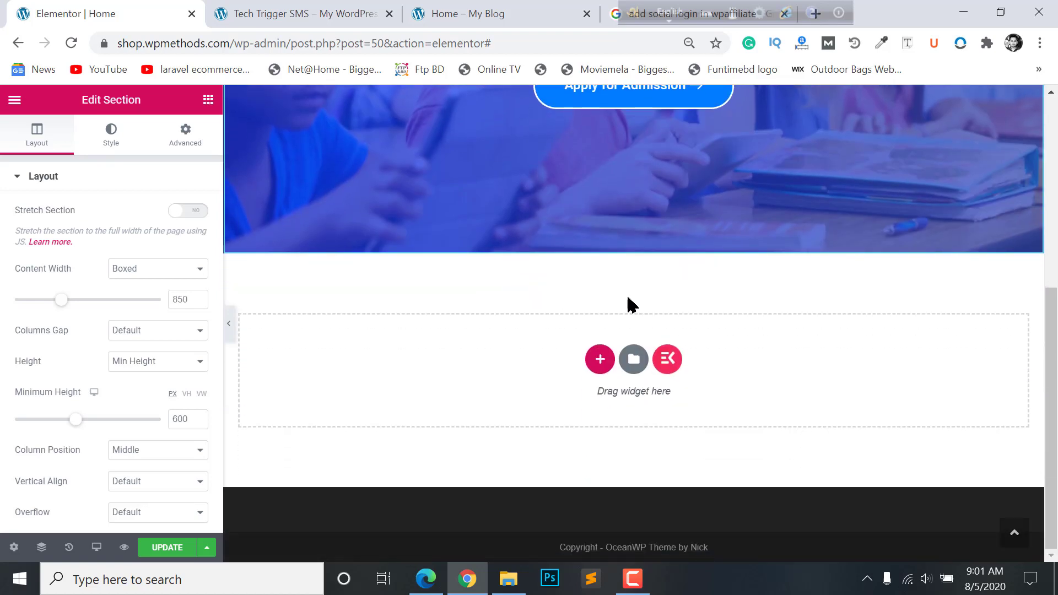
- Switch to the reference school homepage and scroll down to its three cards
{"action": "left_click", "coordinate": [241, 13]}
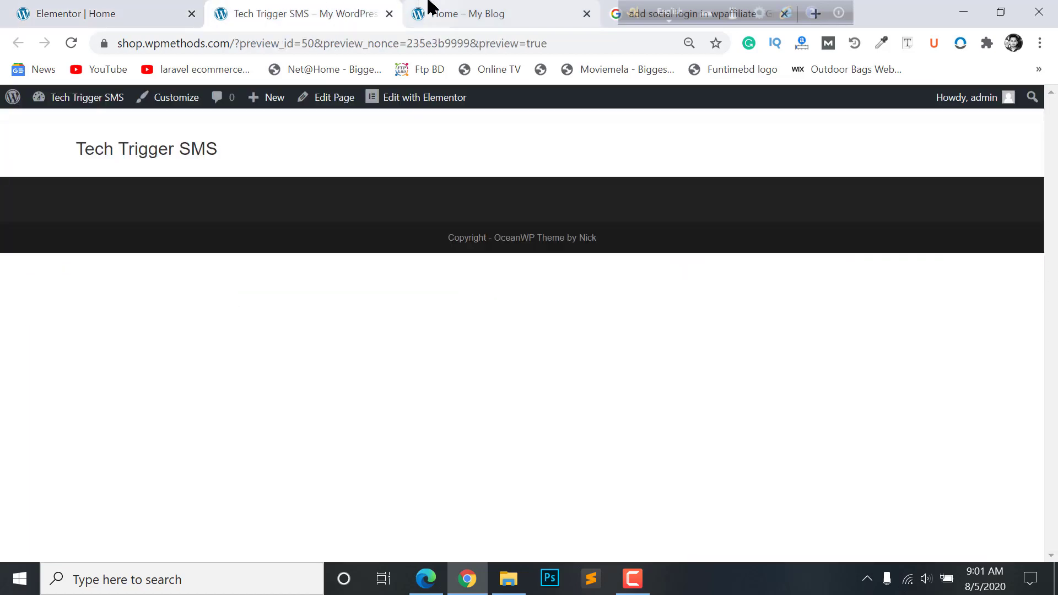
{"action": "left_click", "coordinate": [430, 12]}
{"action": "scroll", "coordinate": [102, 188], "scroll_direction": "down", "scroll_amount": 4}
{"action": "left_click", "coordinate": [50, 231]}
{"action": "scroll", "coordinate": [60, 246], "scroll_direction": "down", "scroll_amount": 4}
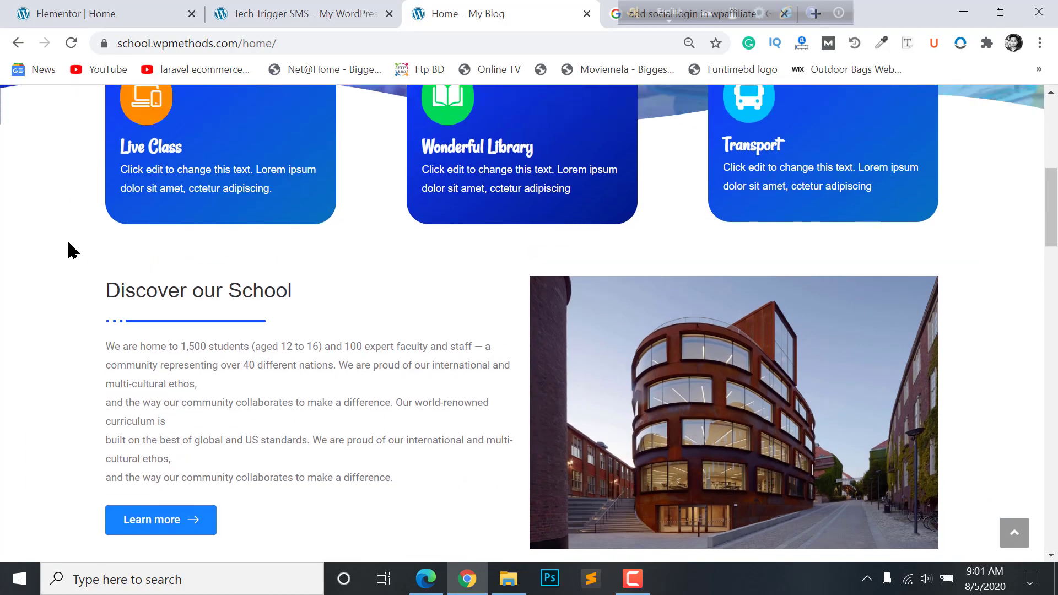
{"action": "scroll", "coordinate": [110, 303], "scroll_direction": "up", "scroll_amount": 4}
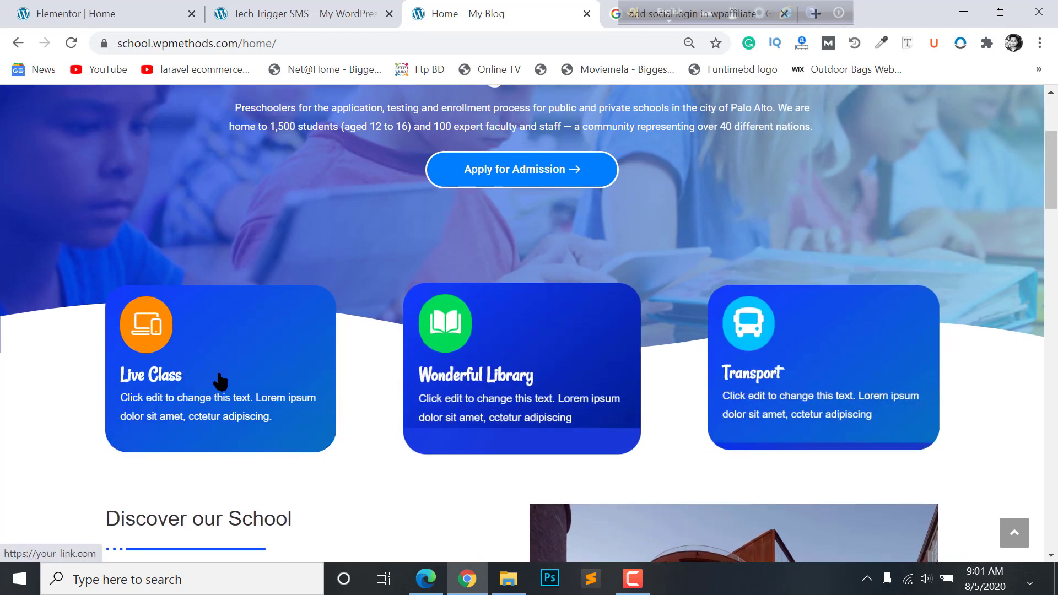
- Back in Elementor, add a three-column structure section below the hero
{"action": "left_click", "coordinate": [118, 8]}
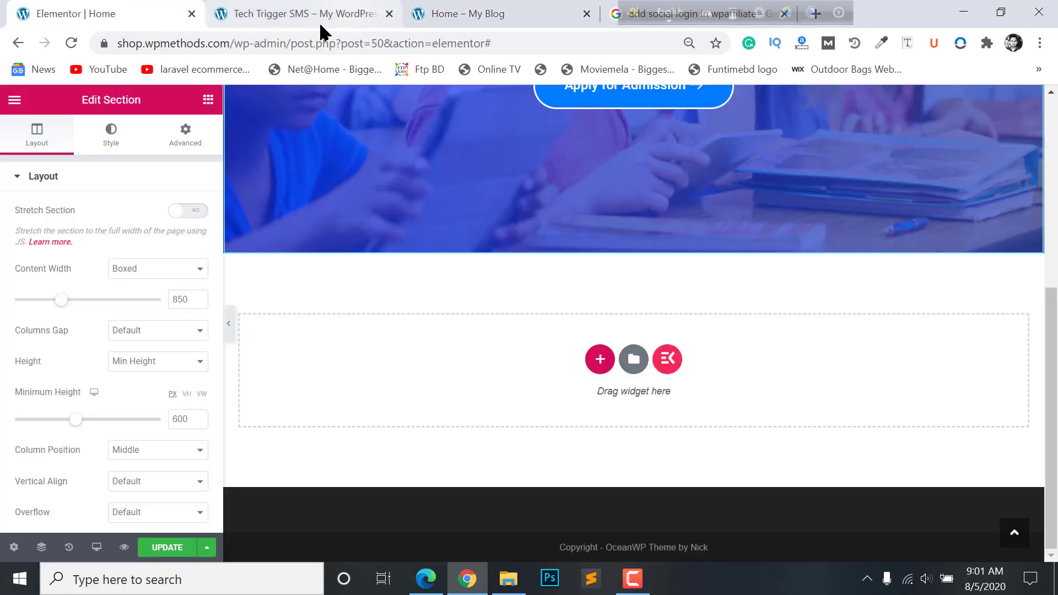
{"action": "left_click", "coordinate": [599, 360]}
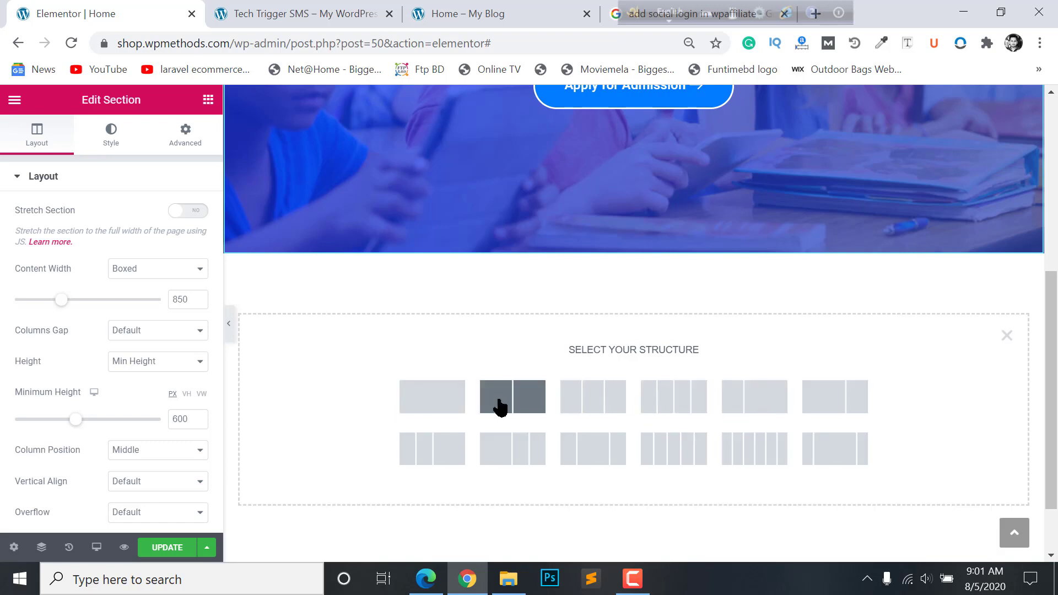
{"action": "left_click", "coordinate": [602, 397]}
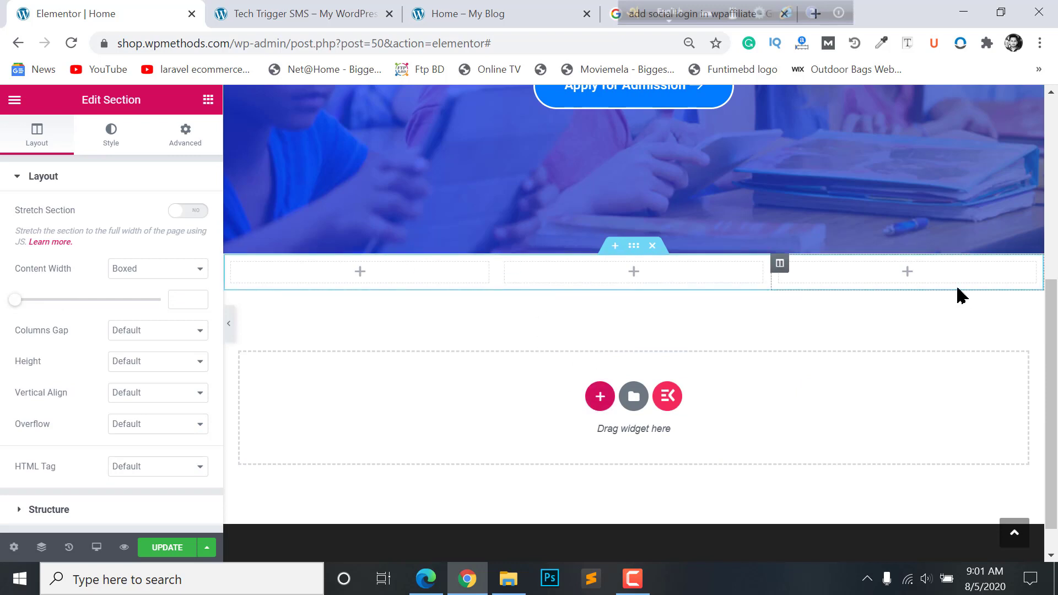
{"action": "left_click", "coordinate": [358, 280]}
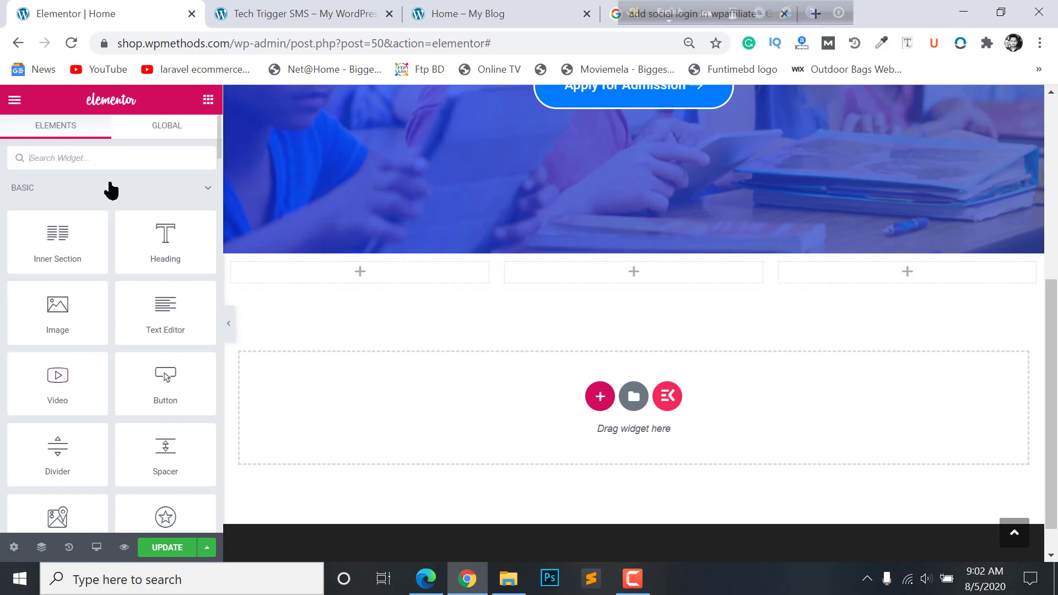
- Drop an Icon Box widget, found by searching 'icon', into the first column
{"action": "type", "text": "icon"}
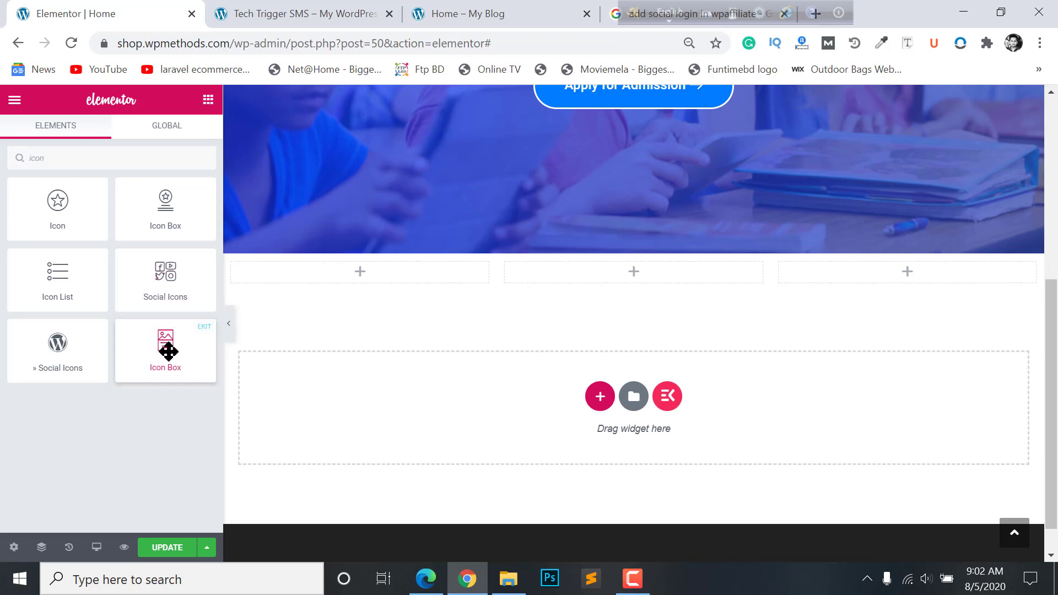
{"action": "left_click_drag", "start_coordinate": [168, 350], "coordinate": [422, 282]}
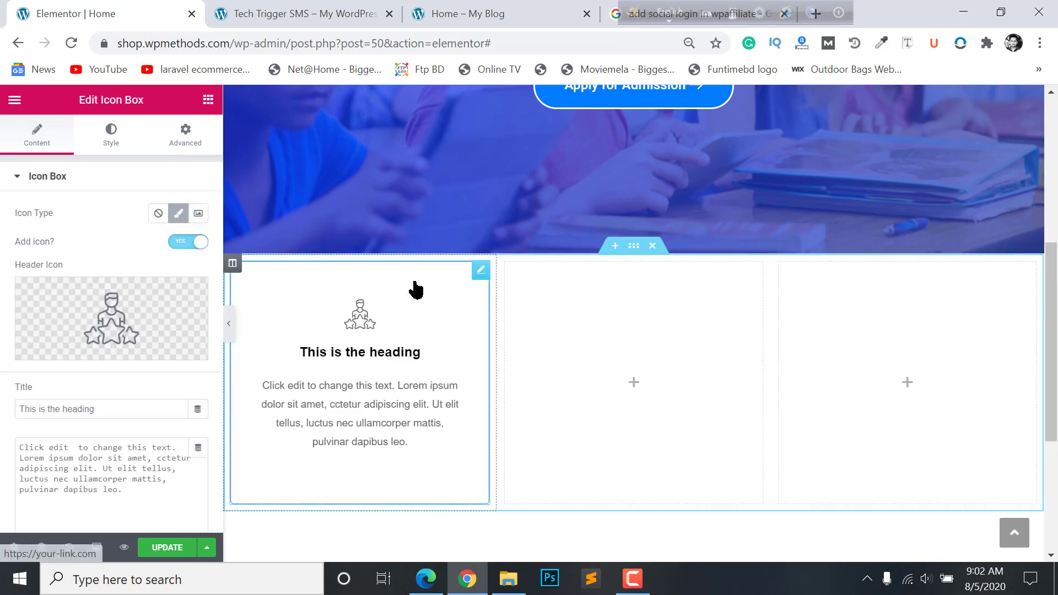
{"action": "mouse_move", "coordinate": [31, 336]}
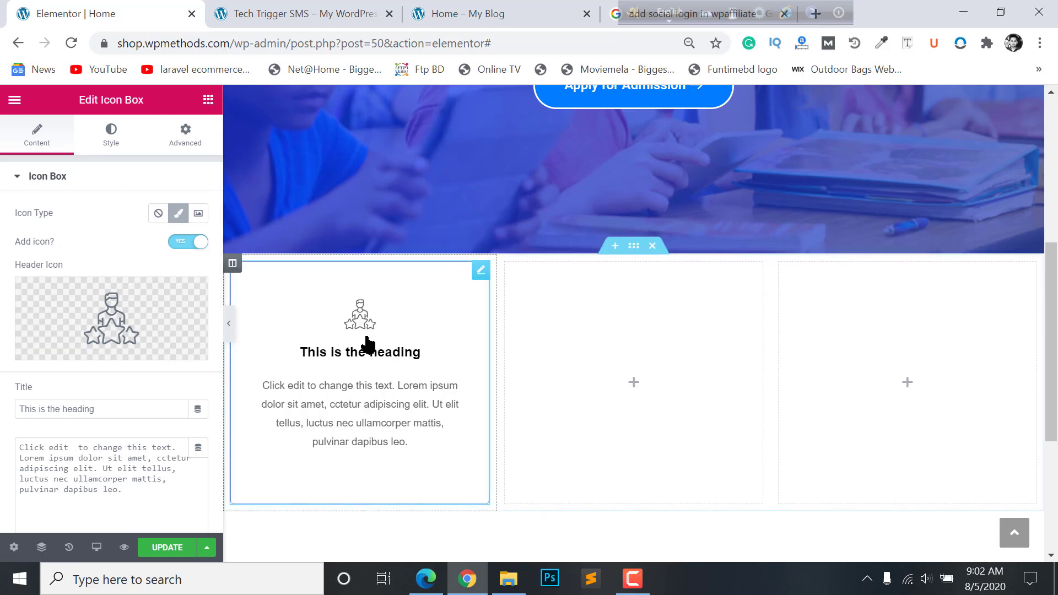
{"action": "mouse_move", "coordinate": [112, 334]}
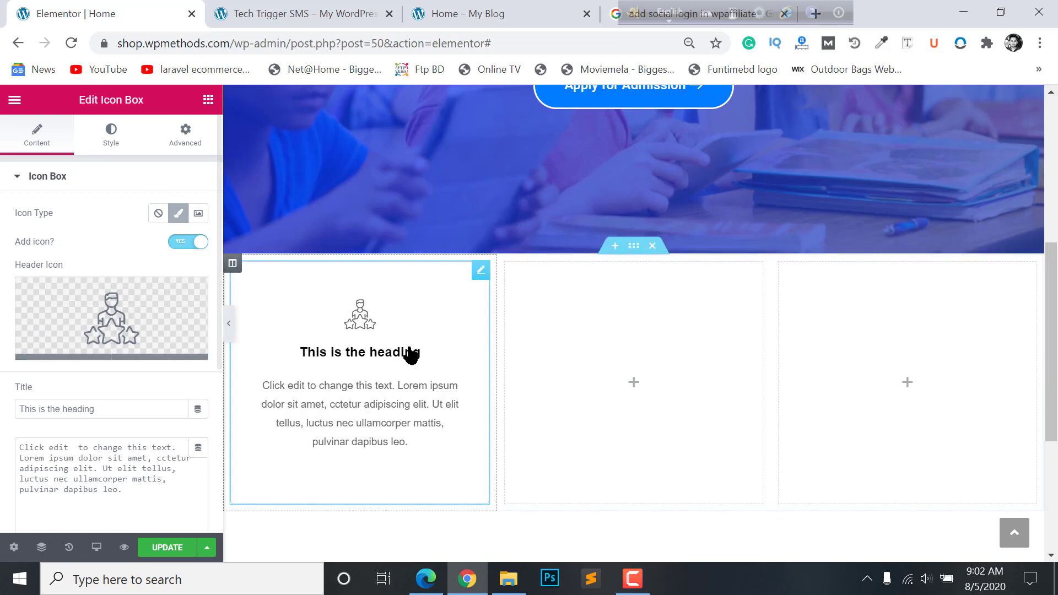
{"action": "left_click", "coordinate": [496, 11]}
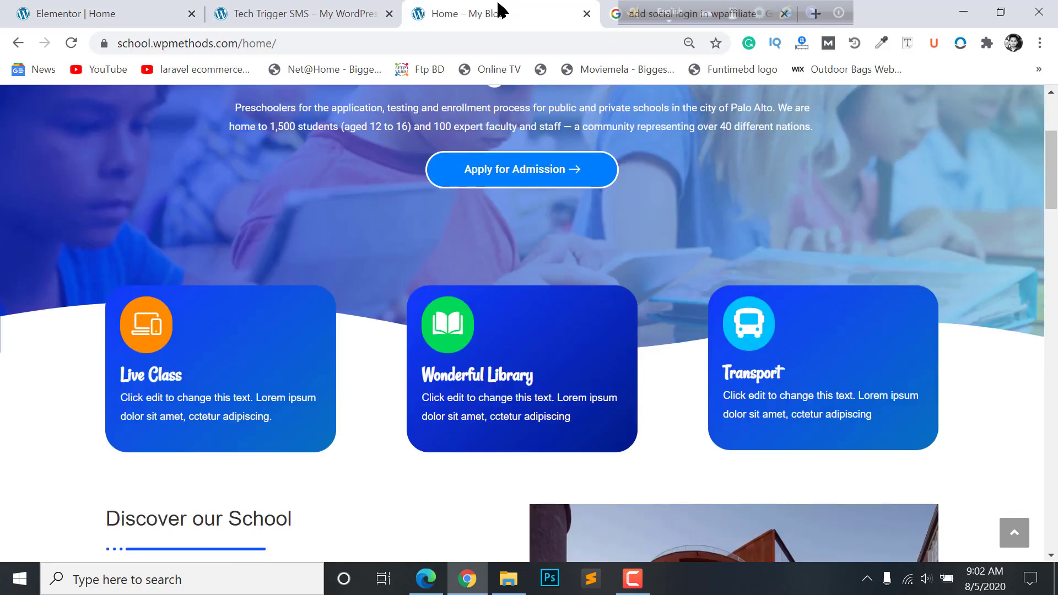
{"action": "left_click", "coordinate": [51, 11]}
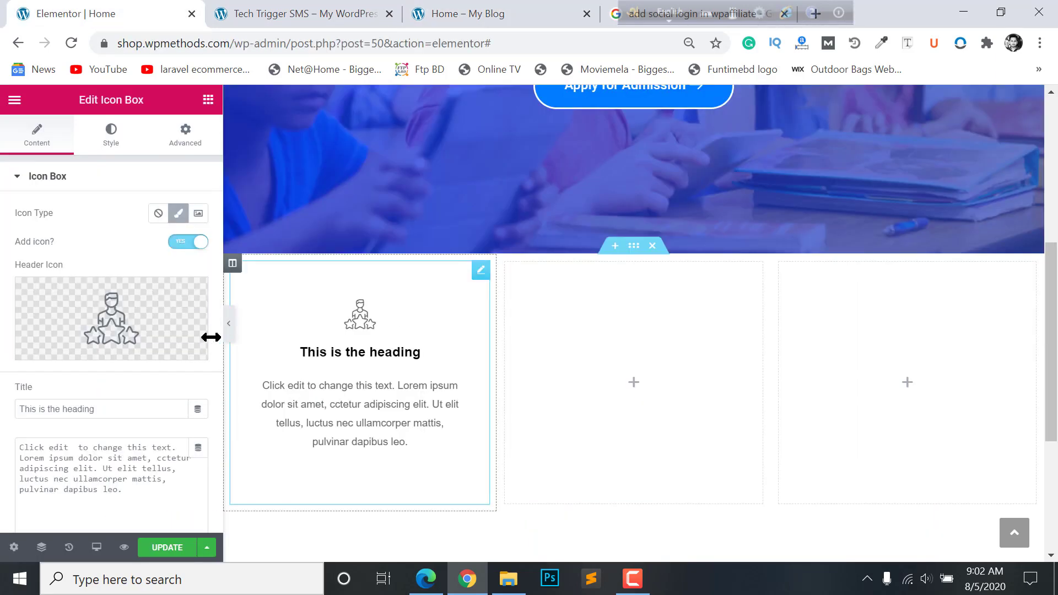
{"action": "left_click", "coordinate": [130, 302]}
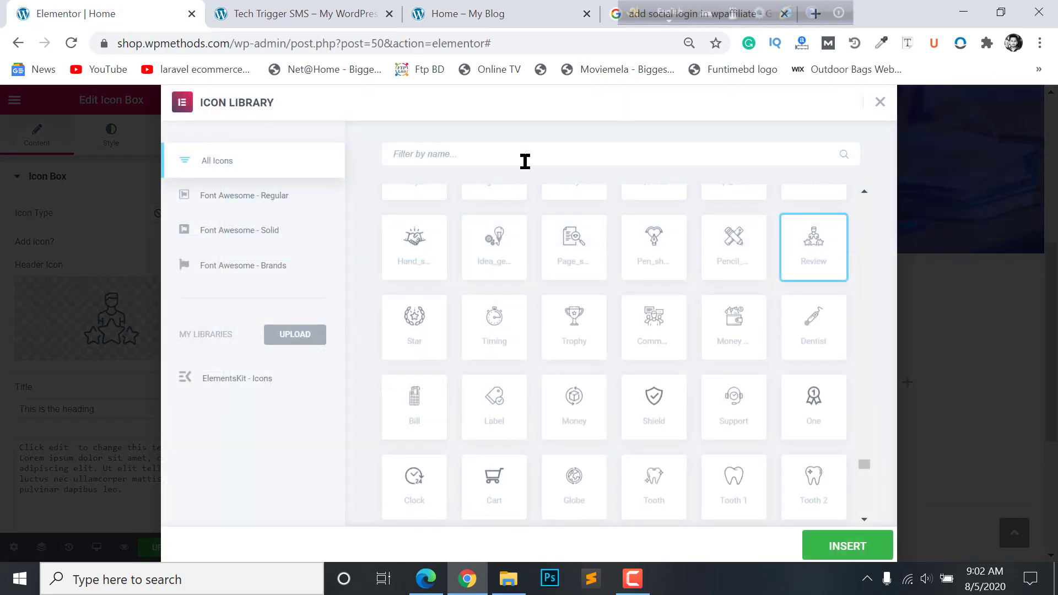
- Set the icon box to the laptop icon from a 'lap' search and title it 'Live Class'
{"action": "type", "text": "lap"}
{"action": "left_click", "coordinate": [741, 269]}
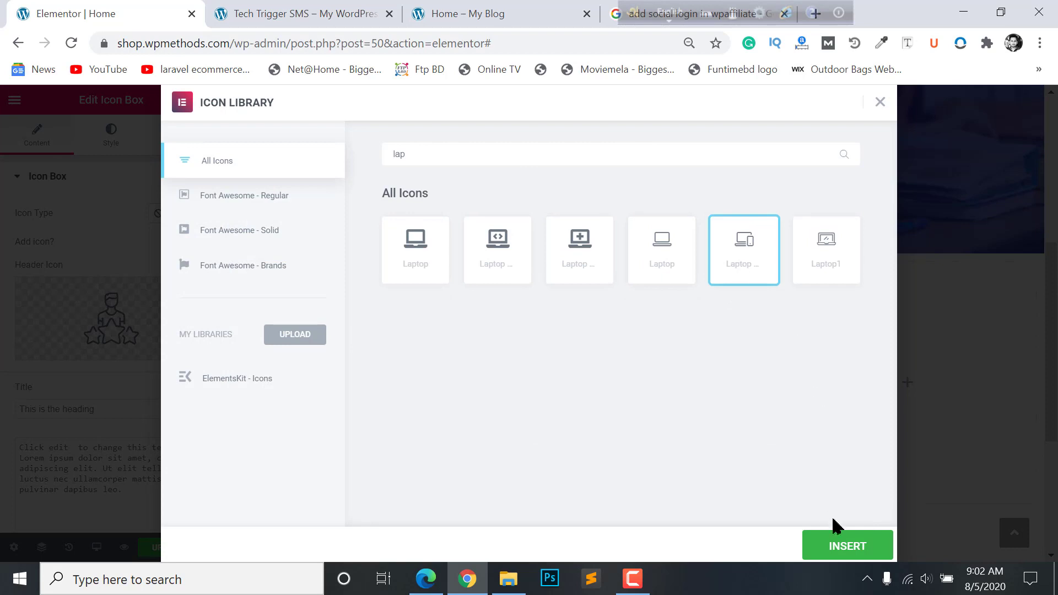
{"action": "left_click", "coordinate": [841, 554]}
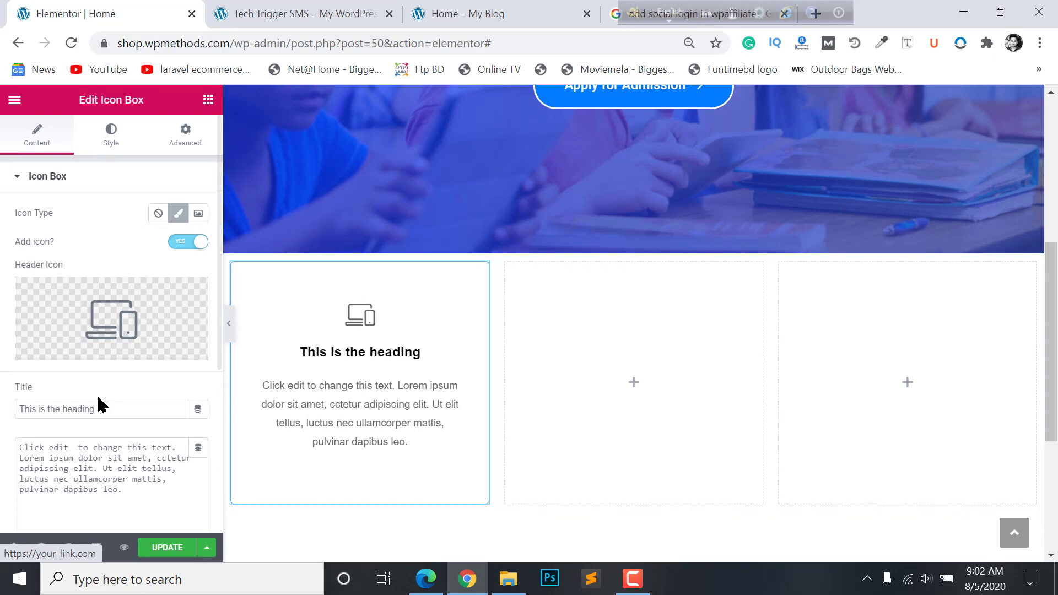
{"action": "left_click", "coordinate": [343, 8]}
{"action": "left_click", "coordinate": [508, 9]}
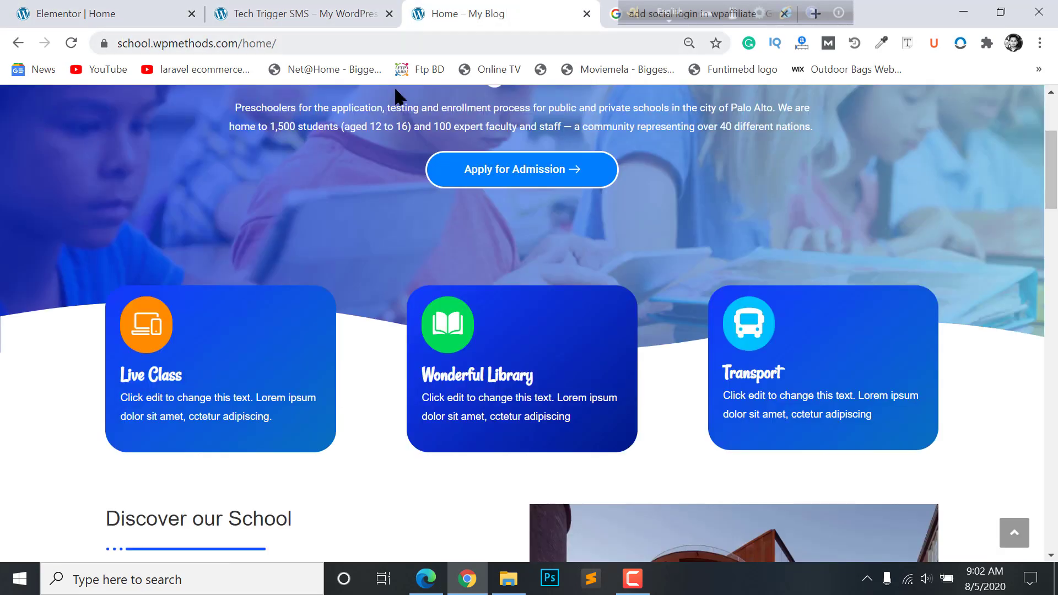
{"action": "key", "text": "ctrl+1"}
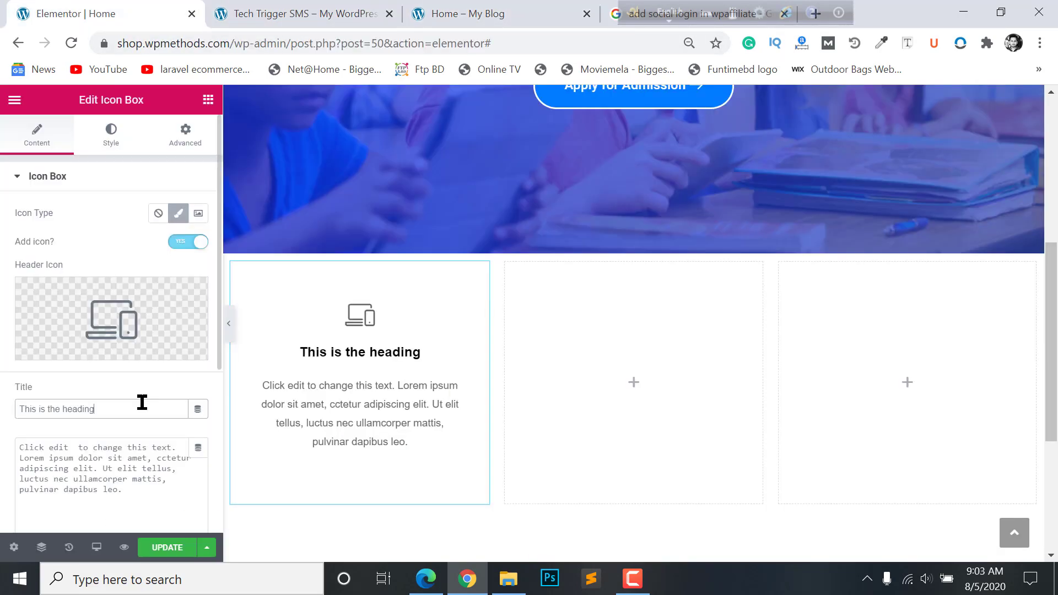
{"action": "left_click_drag", "start_coordinate": [142, 402], "coordinate": [3, 407]}
{"action": "type", "text": "Live Class"}
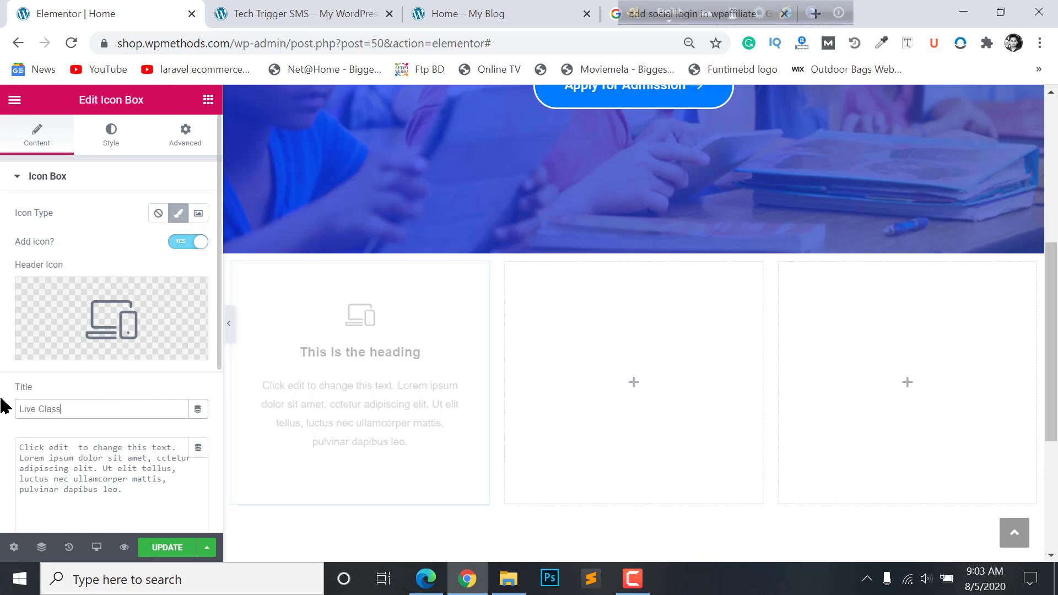
- Delete the trailing sentences so the description ends at 'adipiscing elit'
{"action": "left_click", "coordinate": [45, 480]}
{"action": "left_click", "coordinate": [308, 7]}
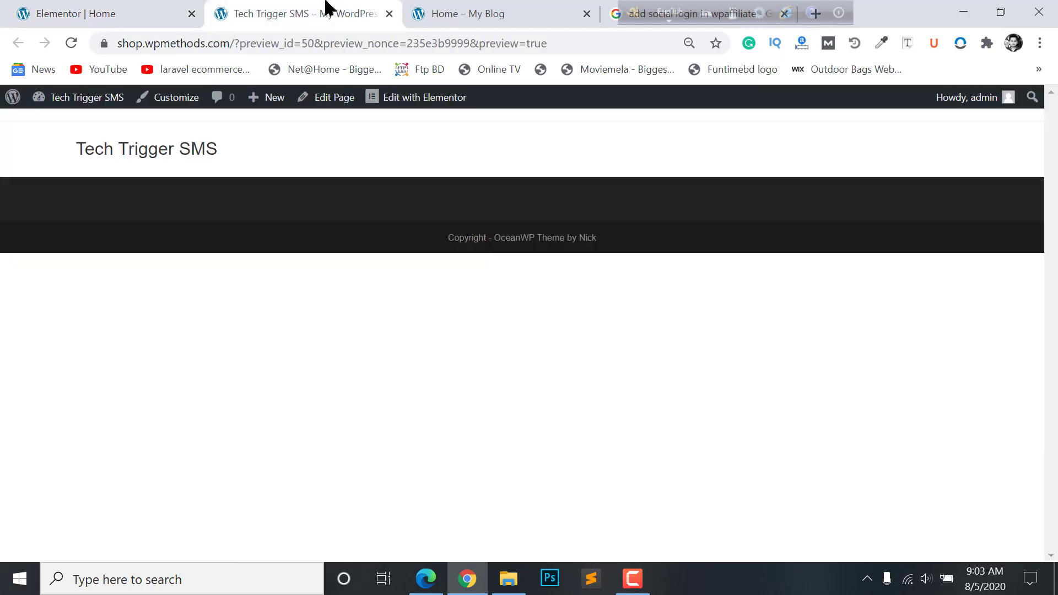
{"action": "left_click", "coordinate": [442, 9]}
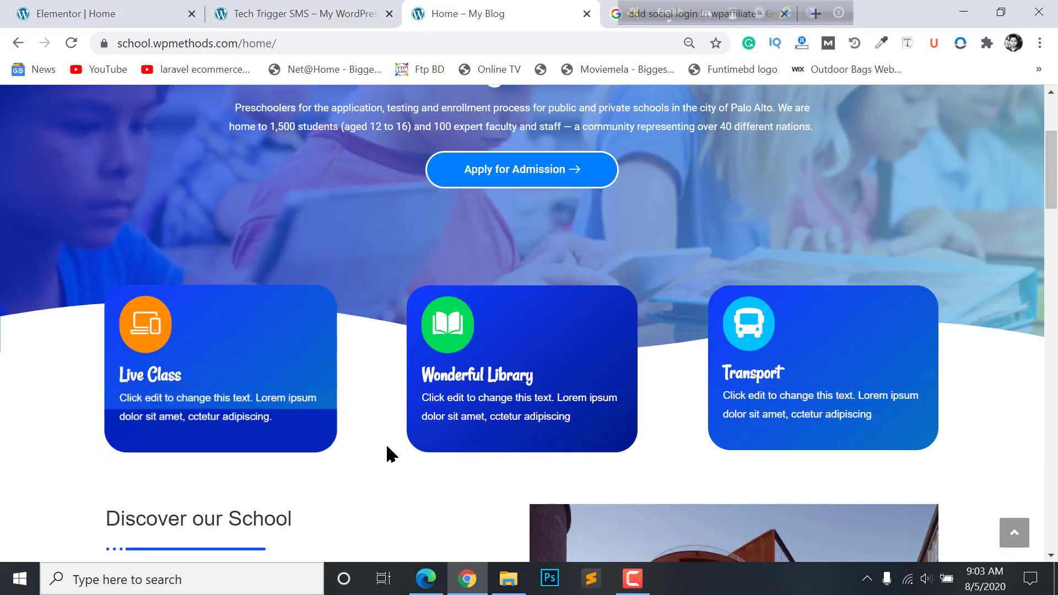
{"action": "key", "text": "ctrl+1"}
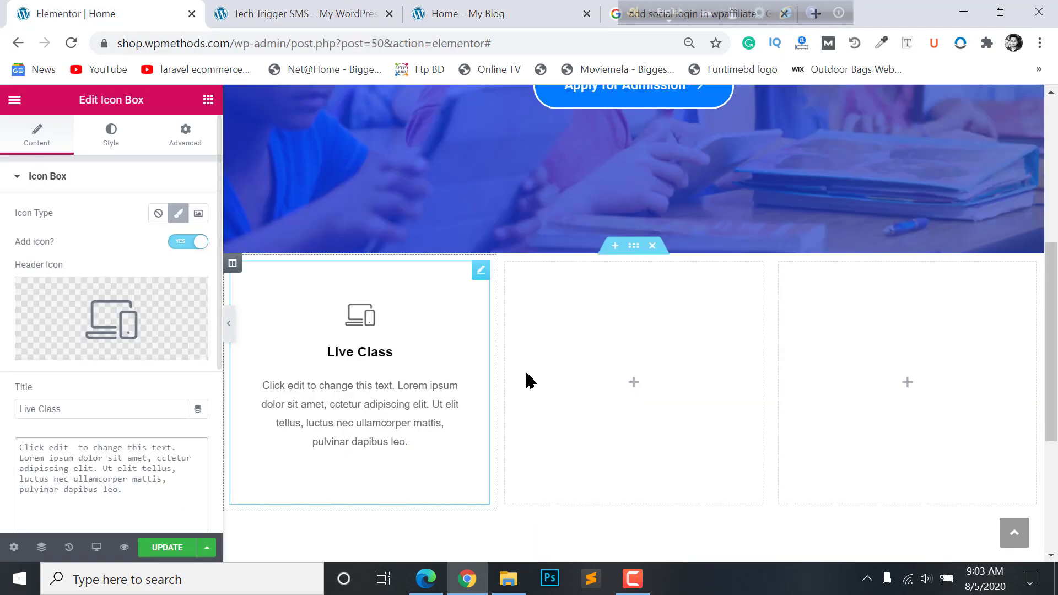
{"action": "left_click_drag", "start_coordinate": [97, 464], "coordinate": [129, 490]}
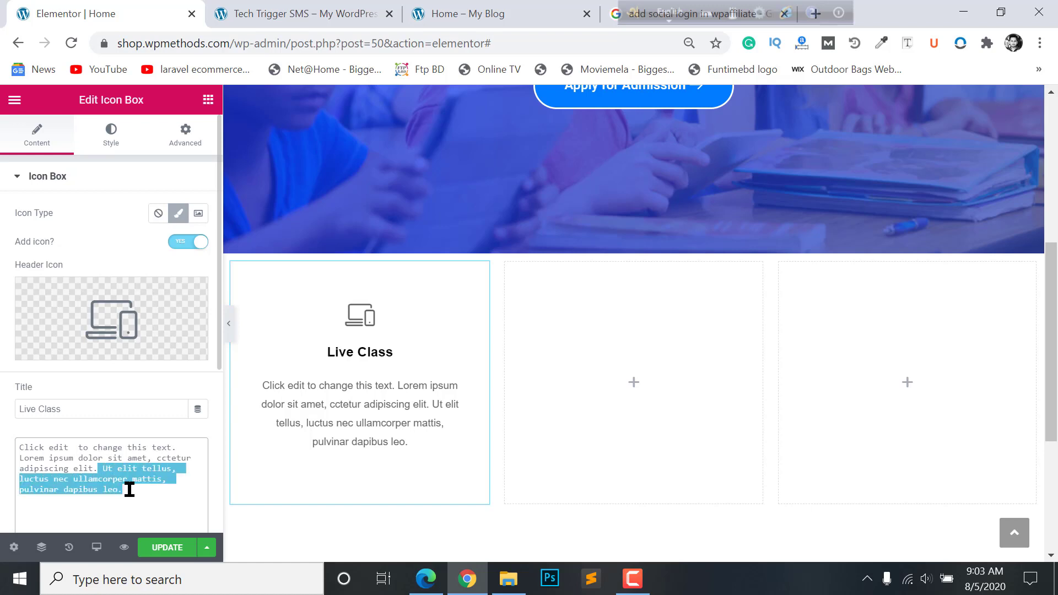
{"action": "key", "text": "BackSpace"}
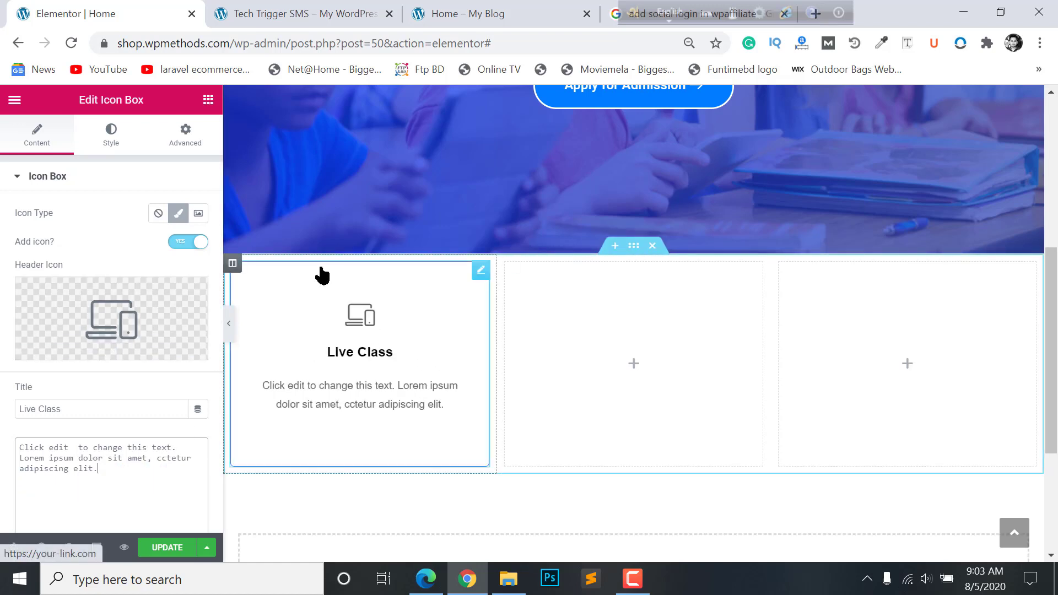
- Left-align the icon box content, trying Left and Right icon positions before restoring Top
{"action": "scroll", "coordinate": [113, 427], "scroll_direction": "down", "scroll_amount": 5}
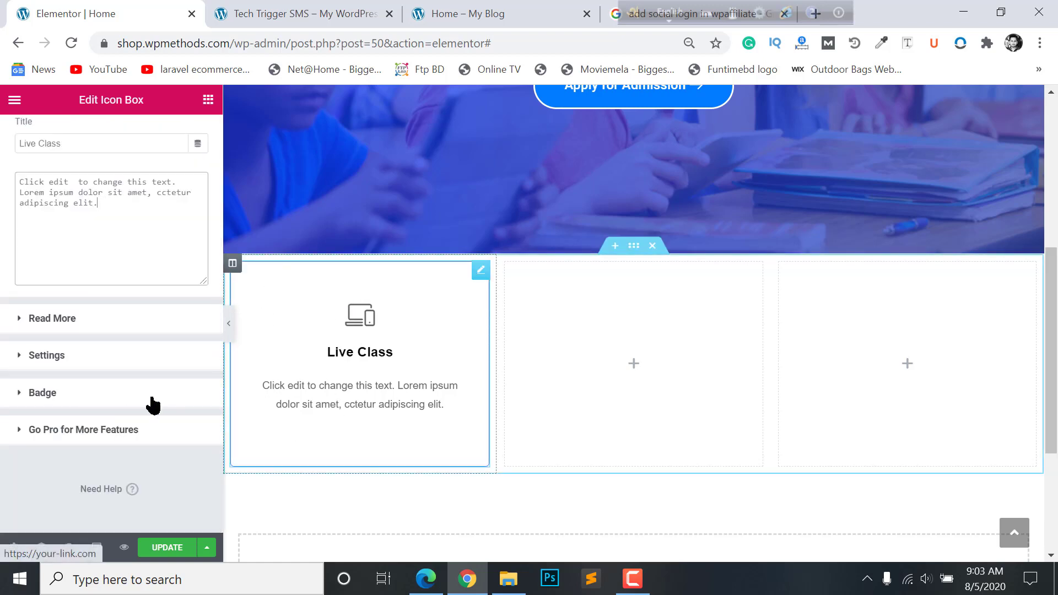
{"action": "left_click", "coordinate": [41, 356]}
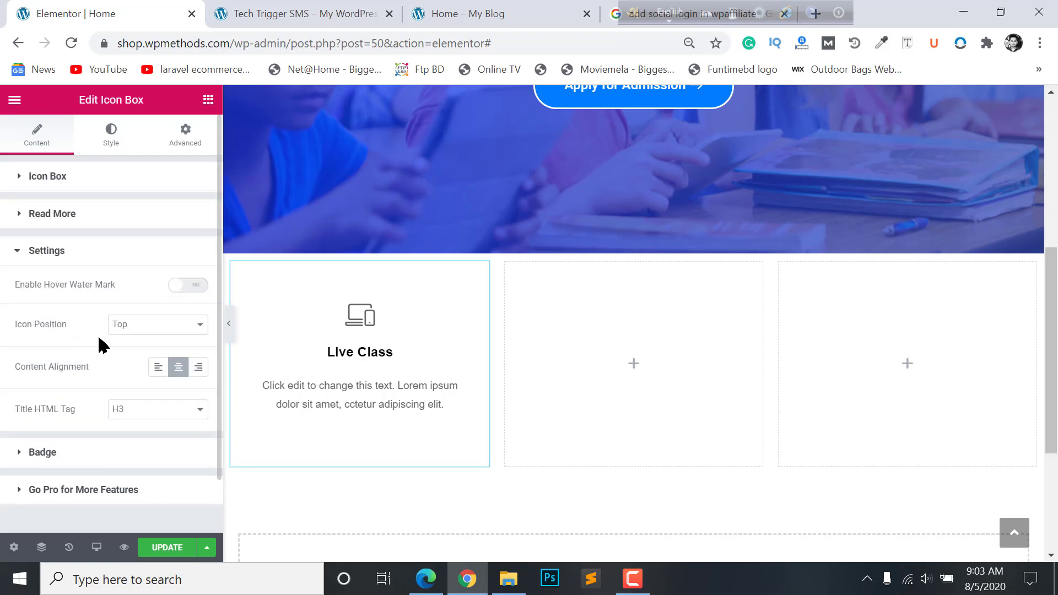
{"action": "left_click", "coordinate": [159, 368]}
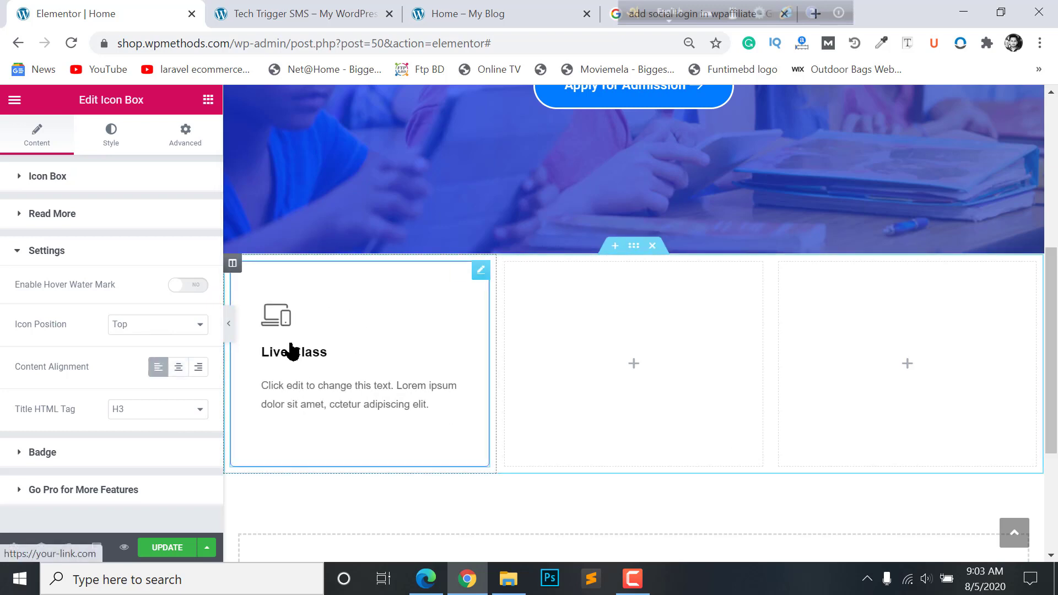
{"action": "left_click", "coordinate": [138, 328]}
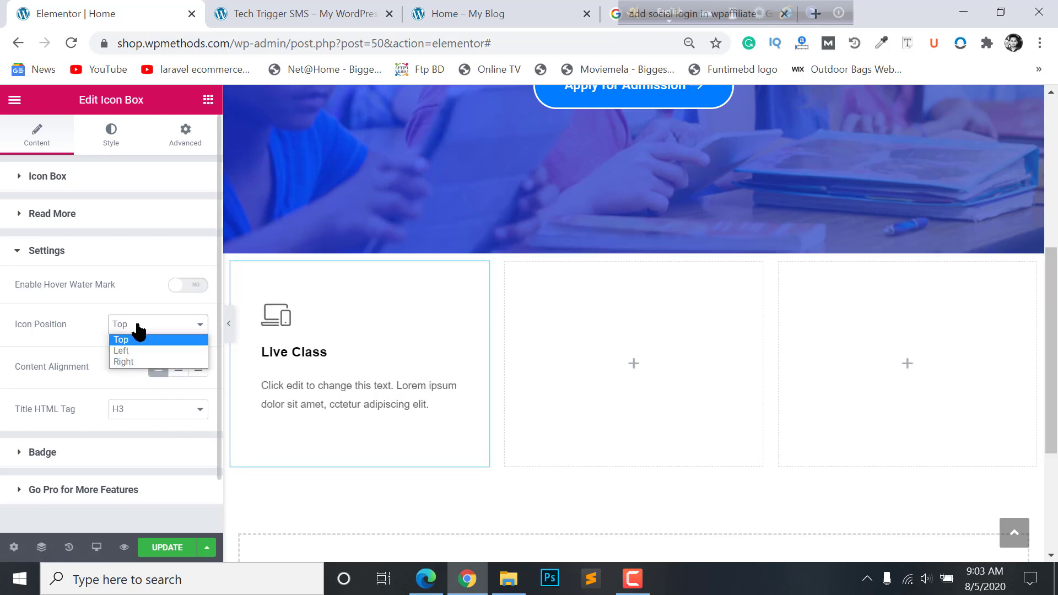
{"action": "left_click", "coordinate": [135, 356]}
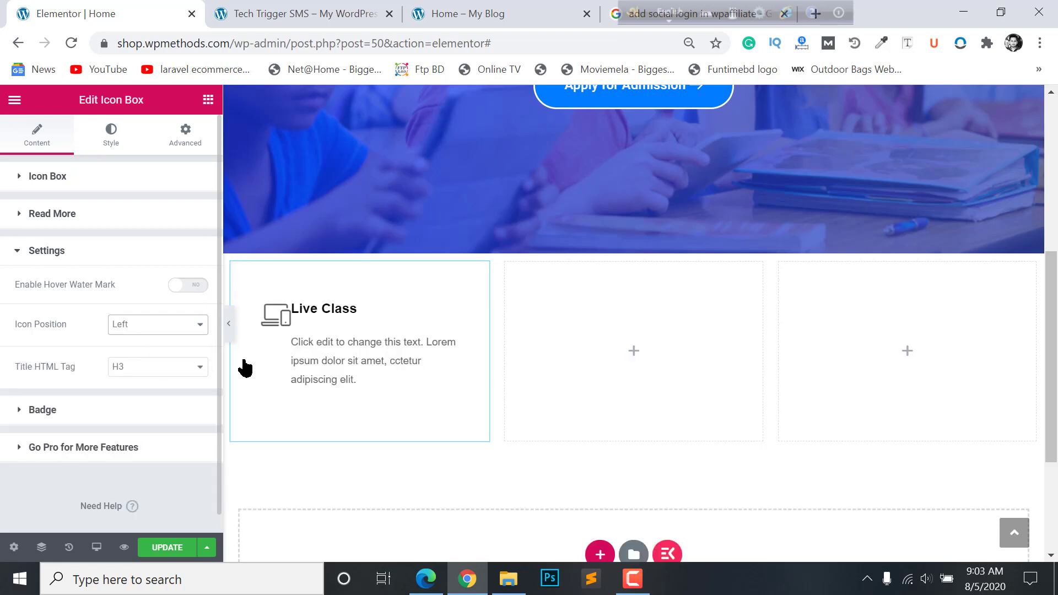
{"action": "left_click", "coordinate": [120, 331]}
{"action": "left_click", "coordinate": [130, 364]}
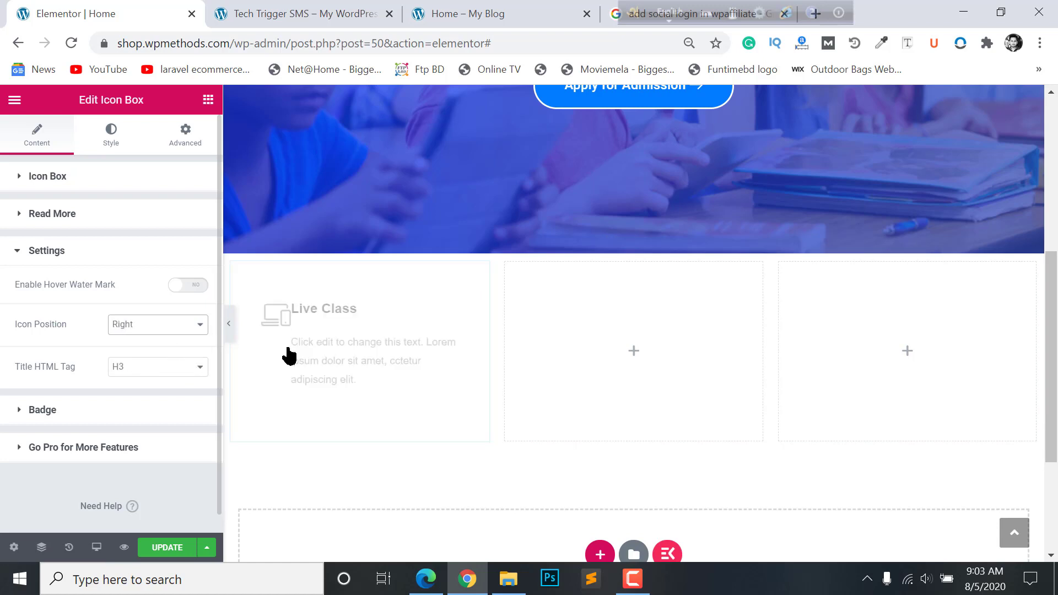
{"action": "left_click", "coordinate": [121, 330]}
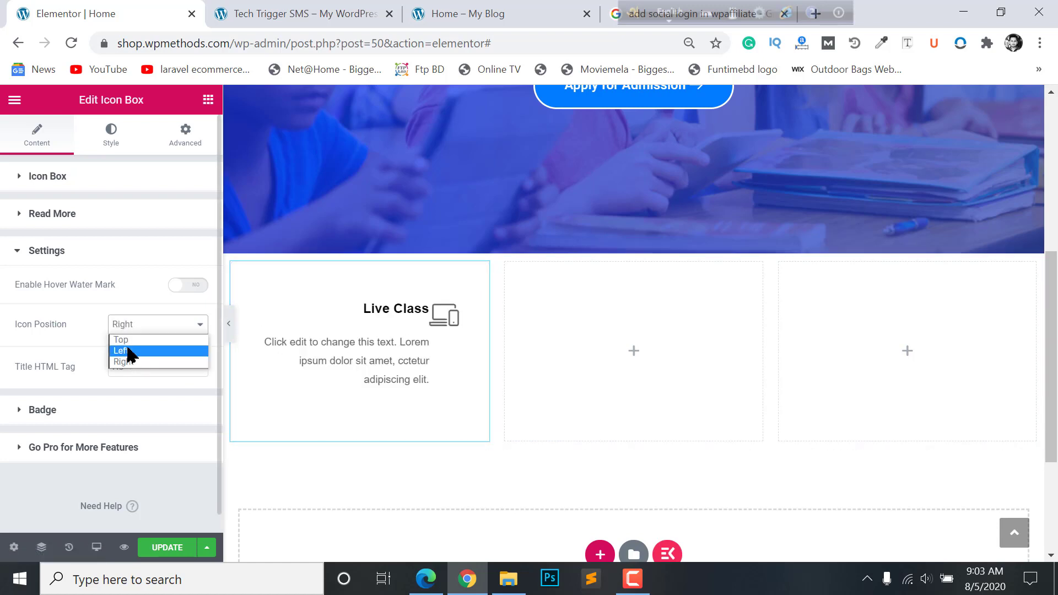
{"action": "left_click", "coordinate": [130, 341]}
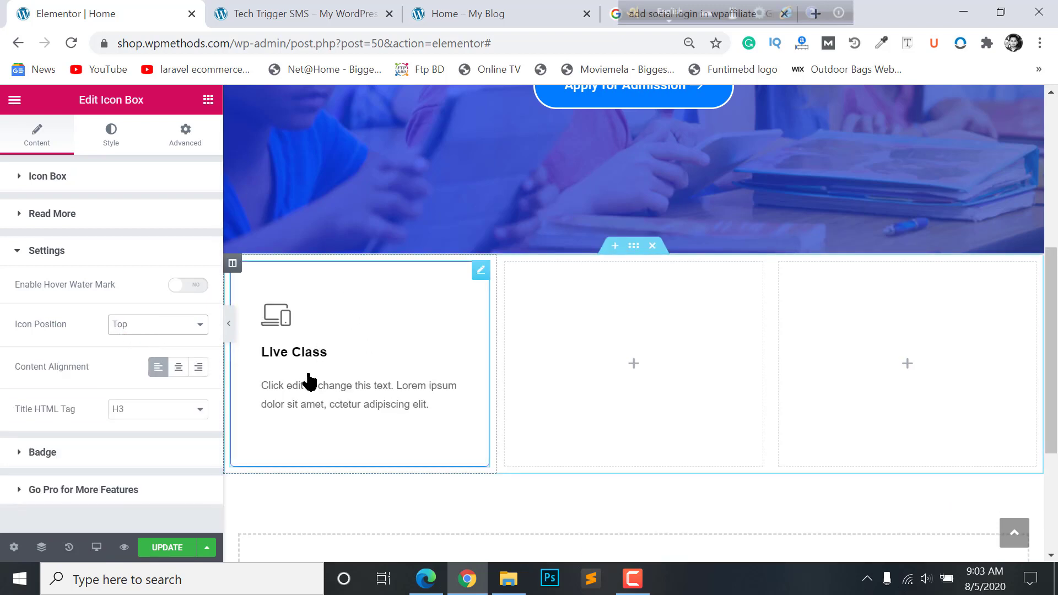
- Check the icon box's read-more button settings, leaving the button disabled
{"action": "scroll", "coordinate": [139, 418], "scroll_direction": "down", "scroll_amount": 1}
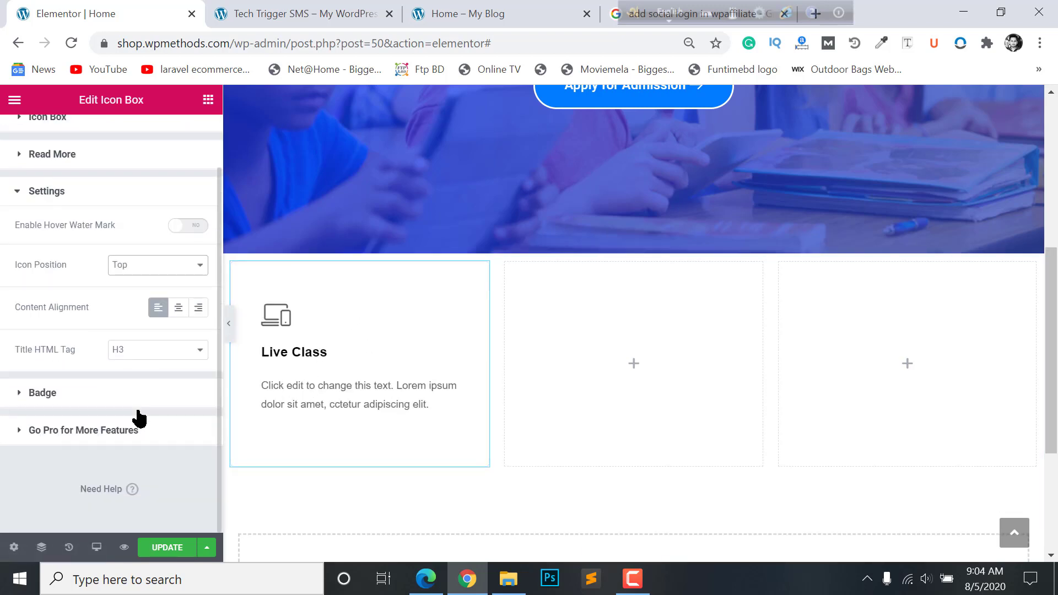
{"action": "scroll", "coordinate": [326, 360], "scroll_direction": "down", "scroll_amount": 2}
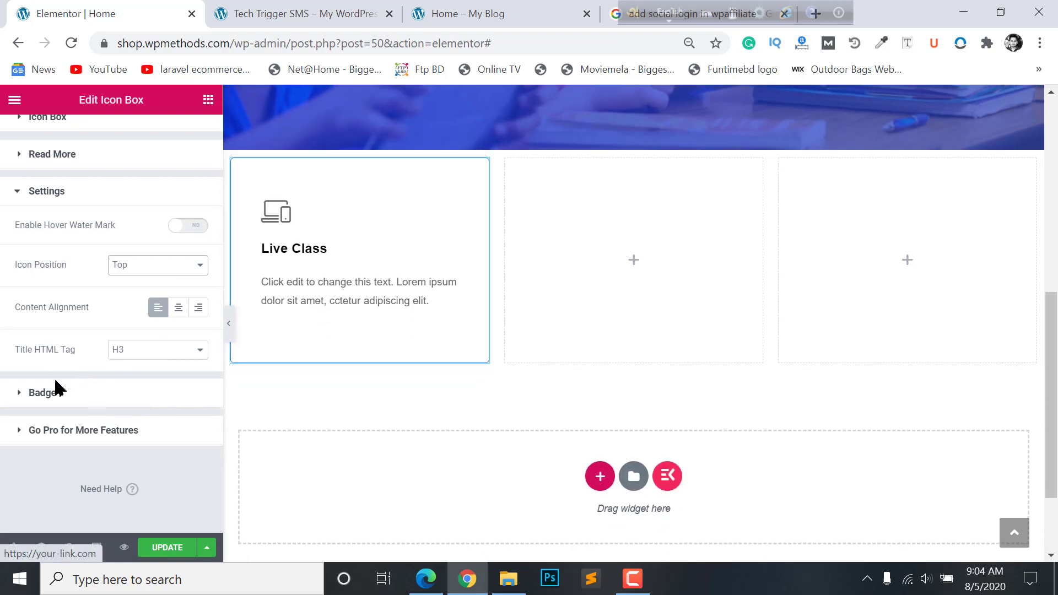
{"action": "scroll", "coordinate": [42, 397], "scroll_direction": "up", "scroll_amount": 1}
{"action": "scroll", "coordinate": [77, 416], "scroll_direction": "down", "scroll_amount": 1}
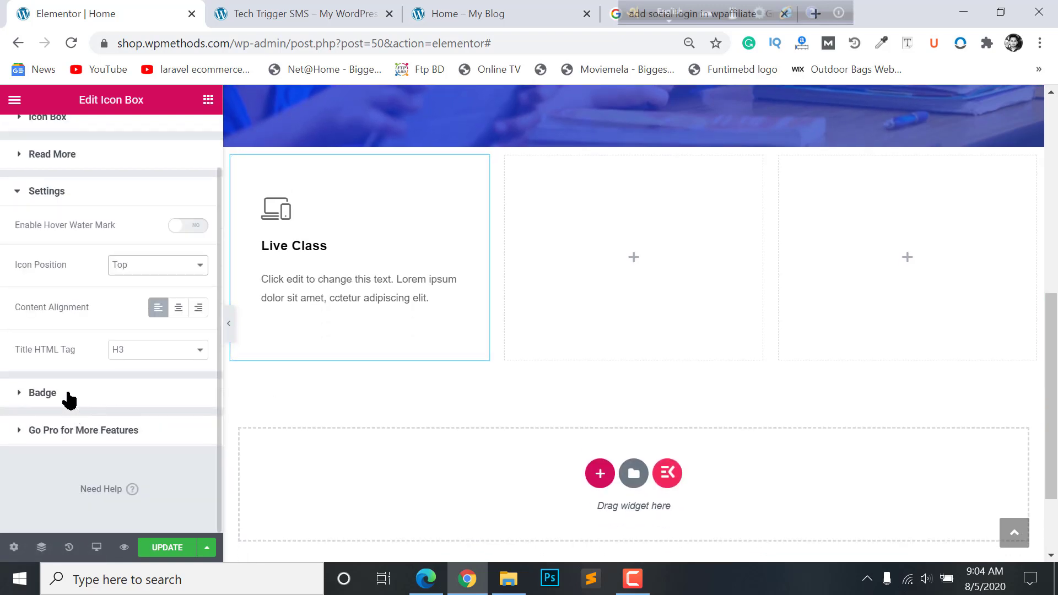
{"action": "scroll", "coordinate": [69, 400], "scroll_direction": "up", "scroll_amount": 1}
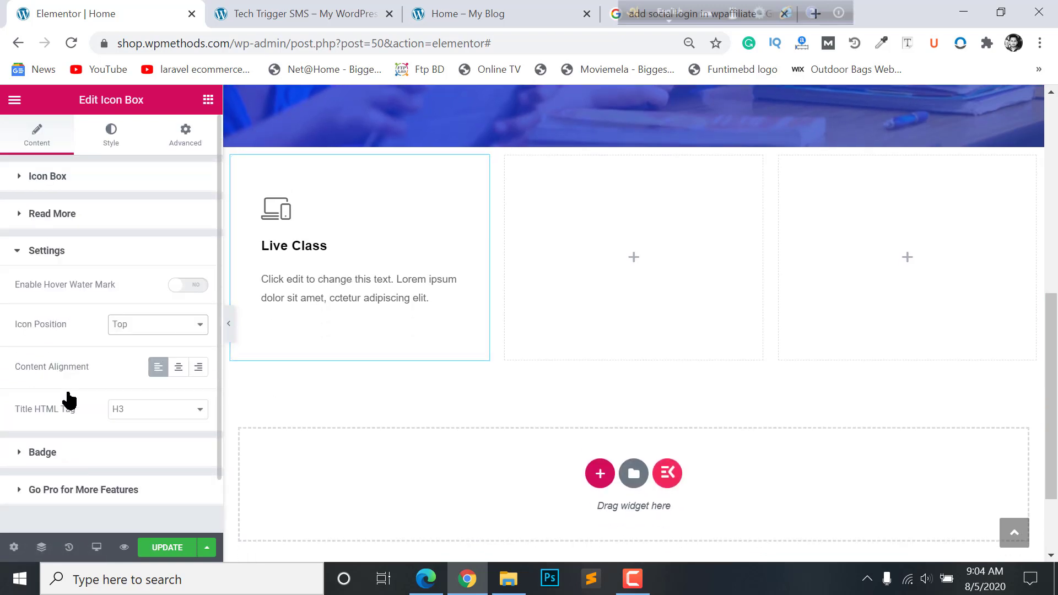
{"action": "left_click", "coordinate": [70, 250]}
{"action": "left_click", "coordinate": [71, 216]}
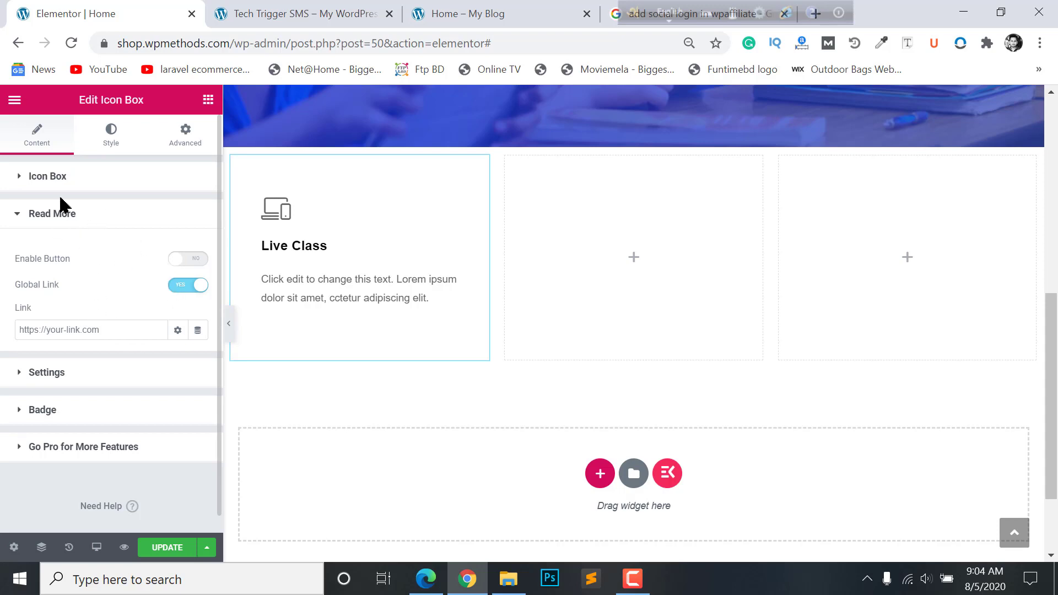
{"action": "left_click", "coordinate": [66, 176]}
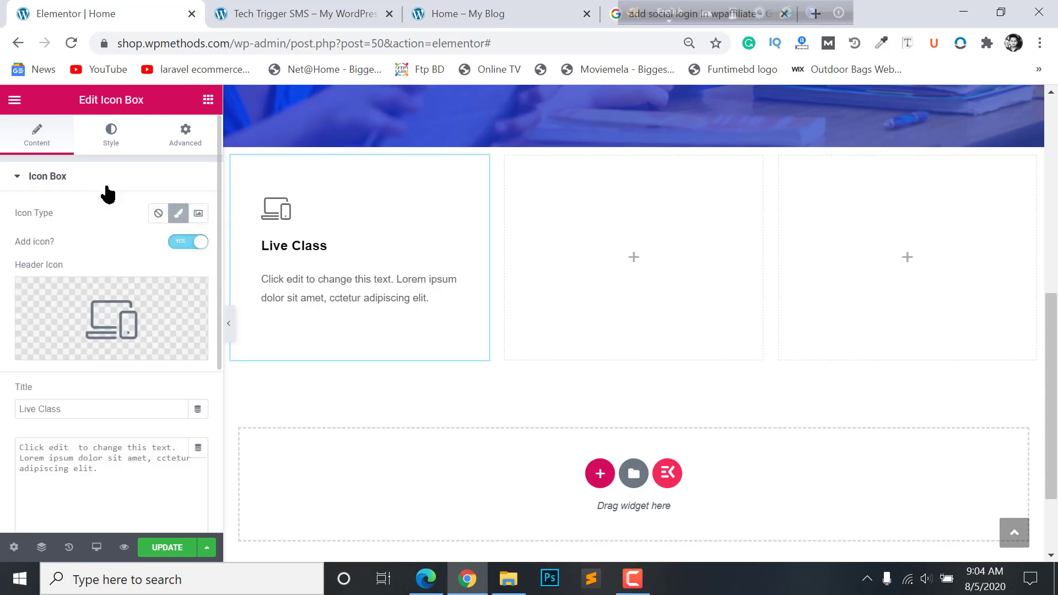
{"action": "left_click", "coordinate": [105, 144]}
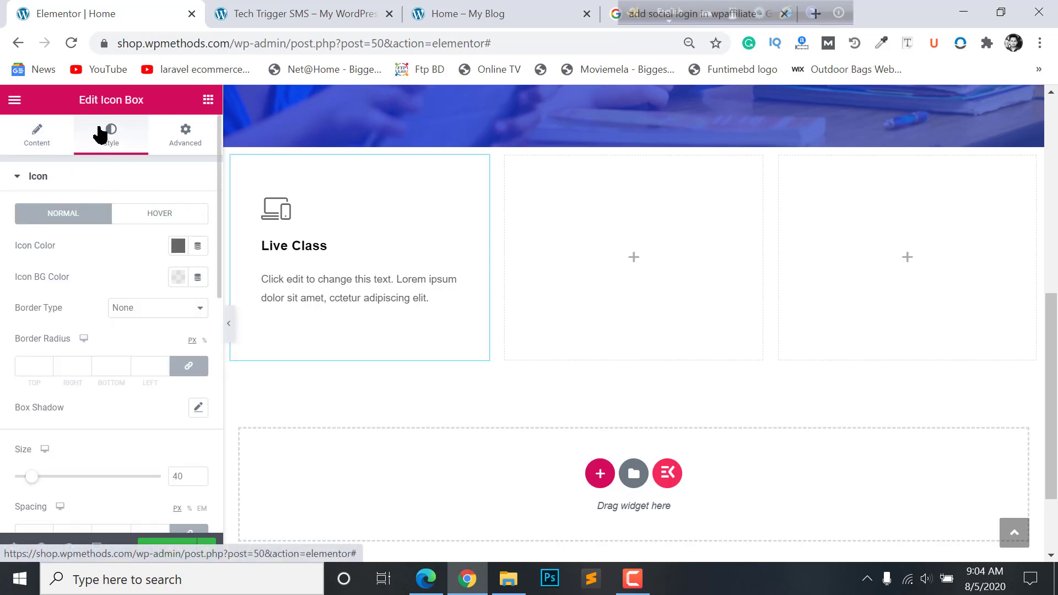
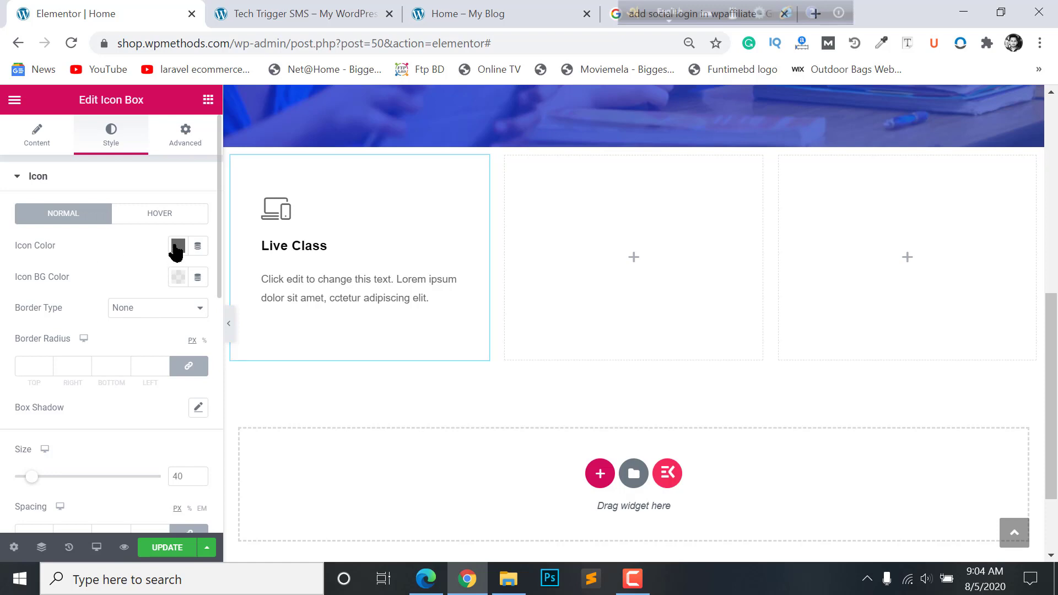
- Change the Live Class card's laptop icon colour from grey to white
{"action": "left_click", "coordinate": [33, 177]}
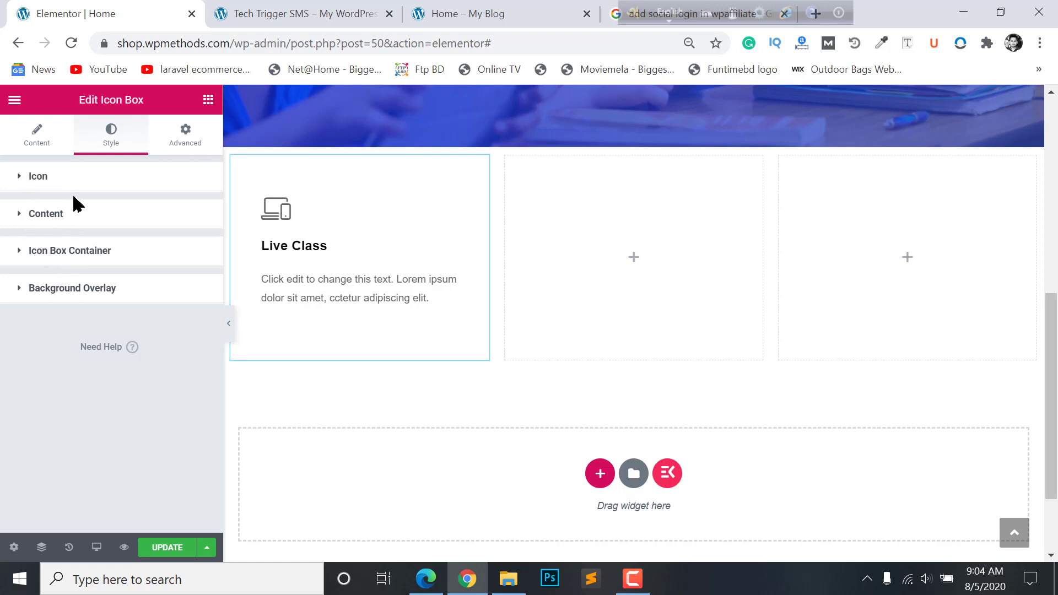
{"action": "left_click", "coordinate": [48, 177]}
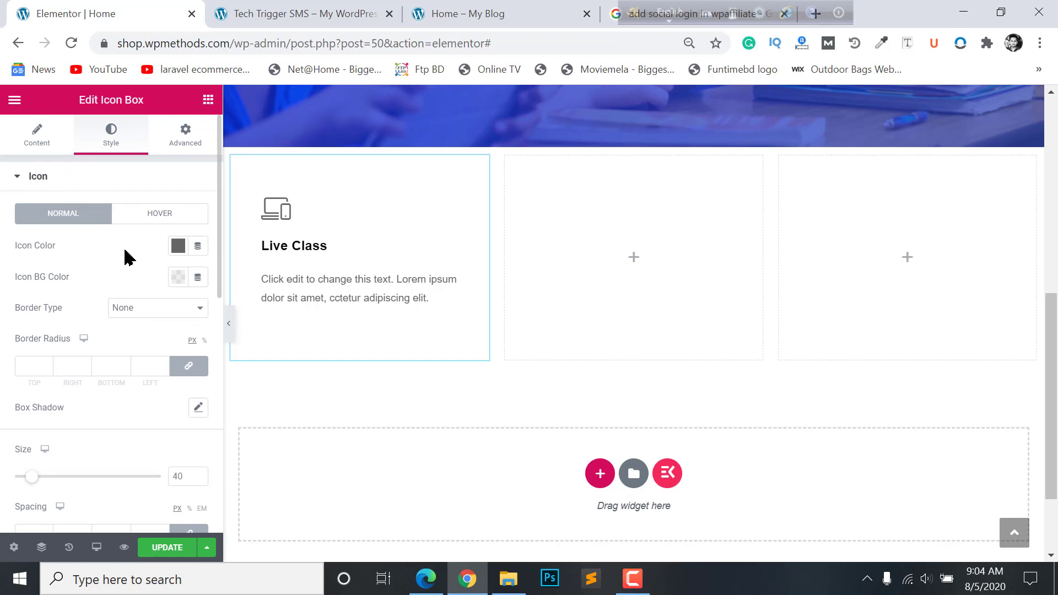
{"action": "left_click", "coordinate": [177, 246]}
{"action": "left_click", "coordinate": [177, 247]}
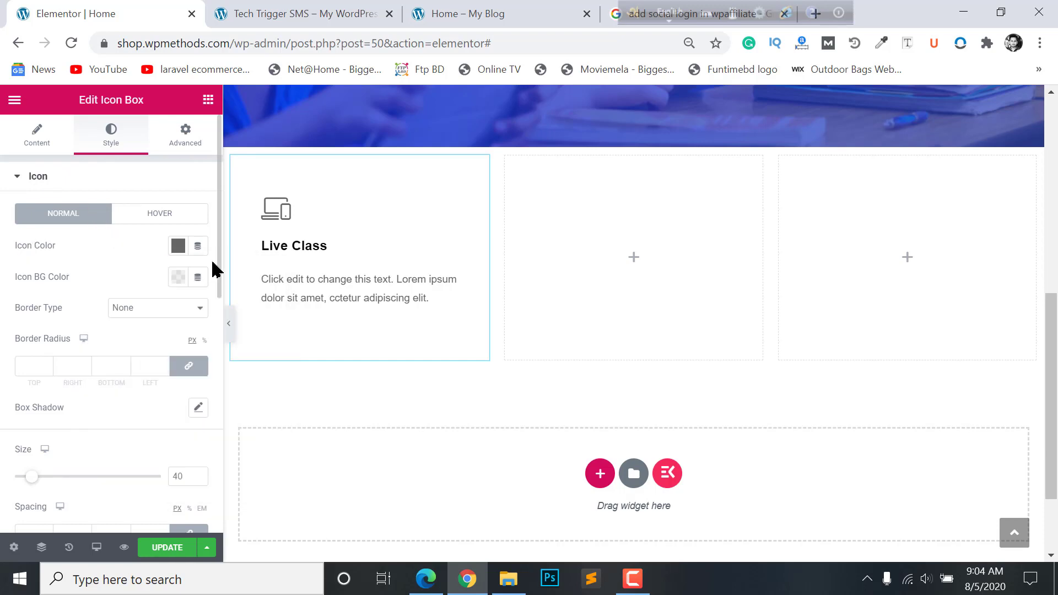
{"action": "left_click", "coordinate": [179, 248]}
{"action": "left_click", "coordinate": [244, 281]}
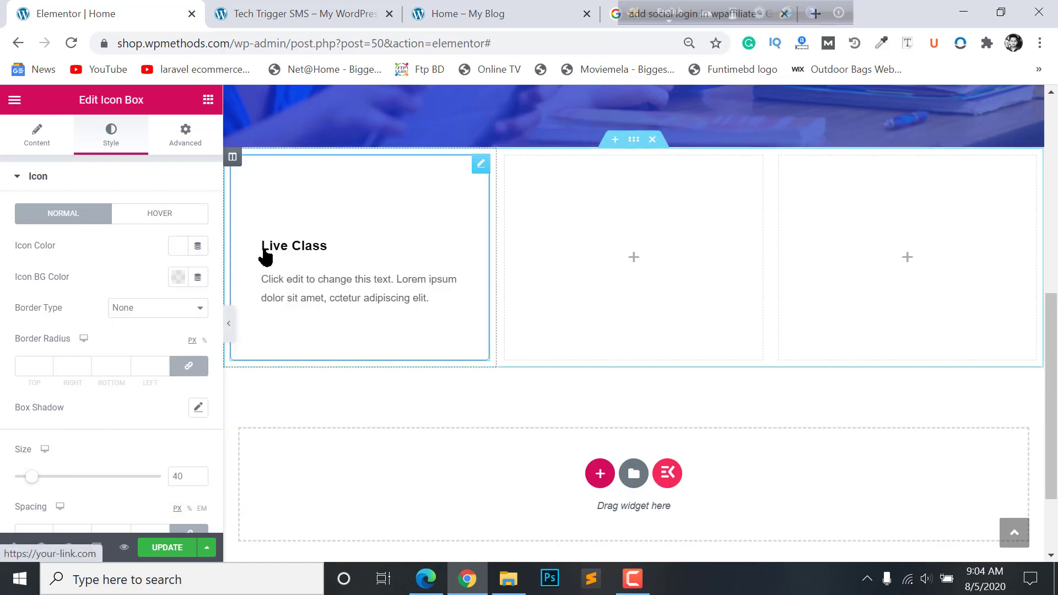
{"action": "left_click", "coordinate": [35, 178]}
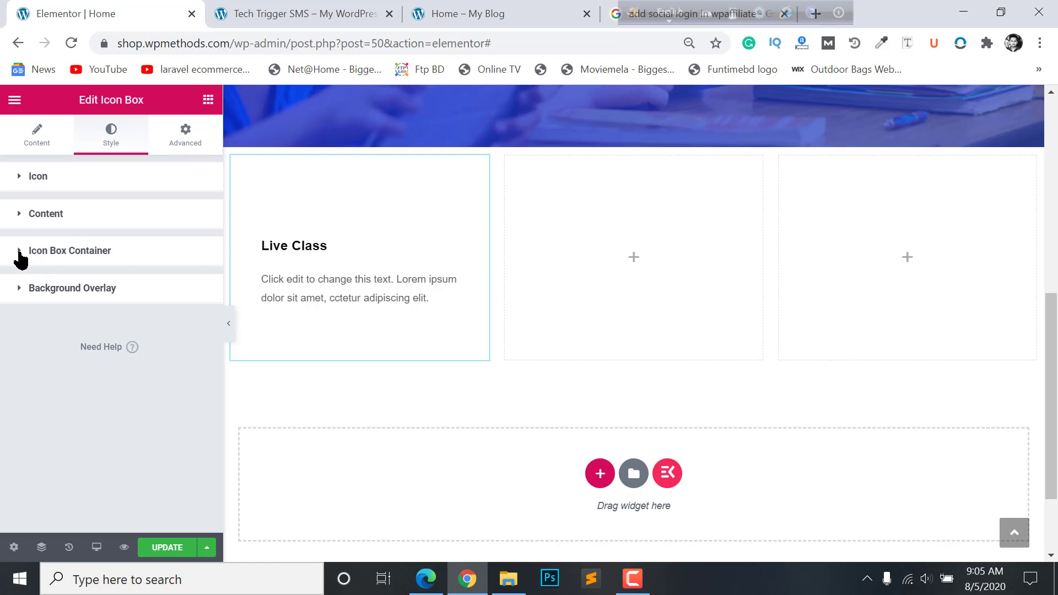
- Switch the card container background to a bright-blue-to-dark-blue gradient
{"action": "left_click", "coordinate": [43, 269]}
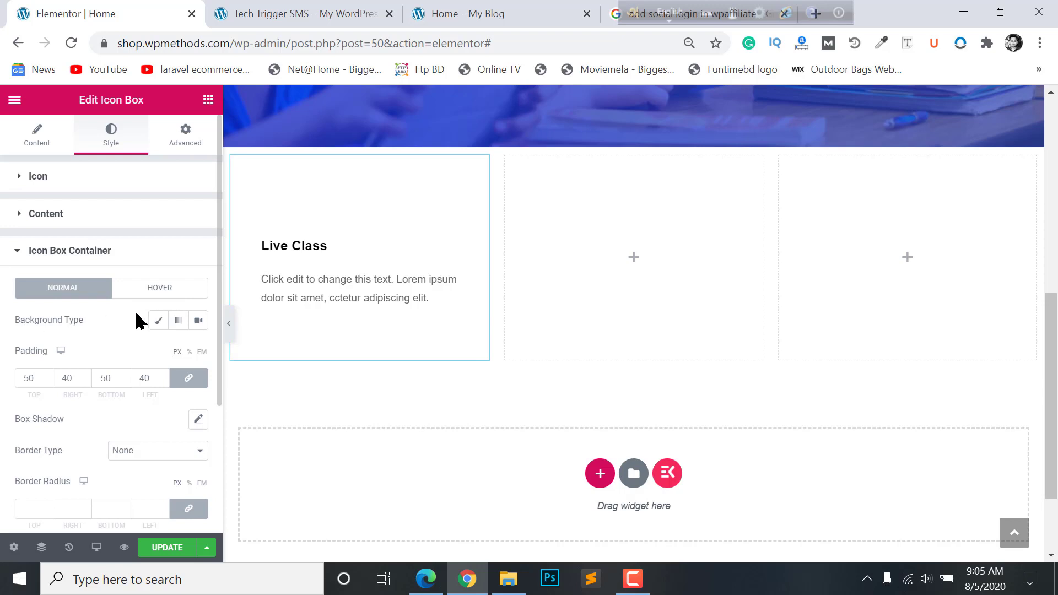
{"action": "left_click", "coordinate": [174, 322]}
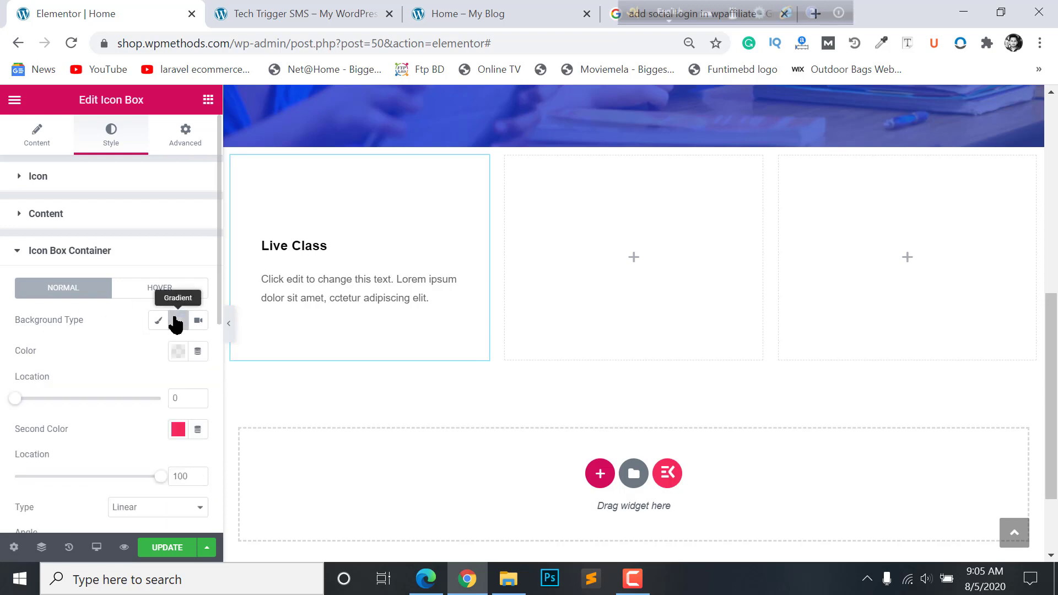
{"action": "left_click", "coordinate": [179, 356]}
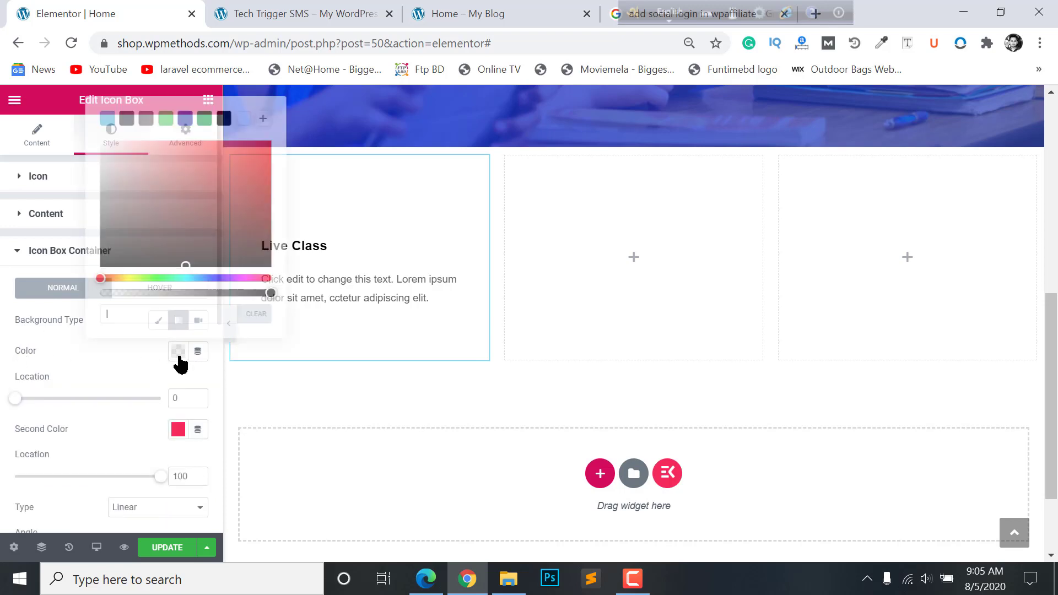
{"action": "left_click", "coordinate": [187, 125]}
{"action": "left_click_drag", "start_coordinate": [207, 178], "coordinate": [251, 148]}
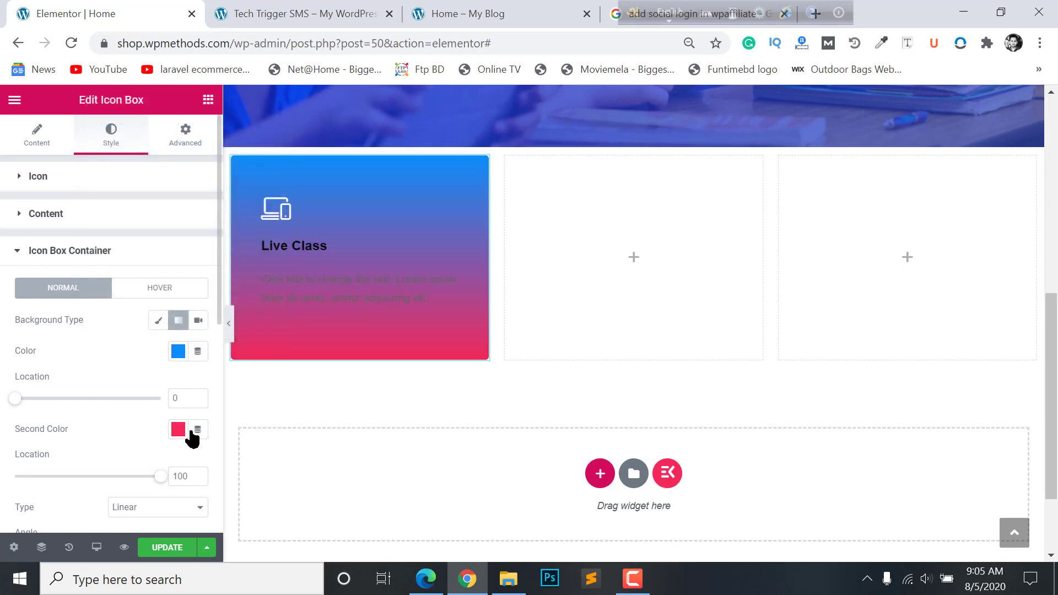
{"action": "left_click", "coordinate": [178, 429]}
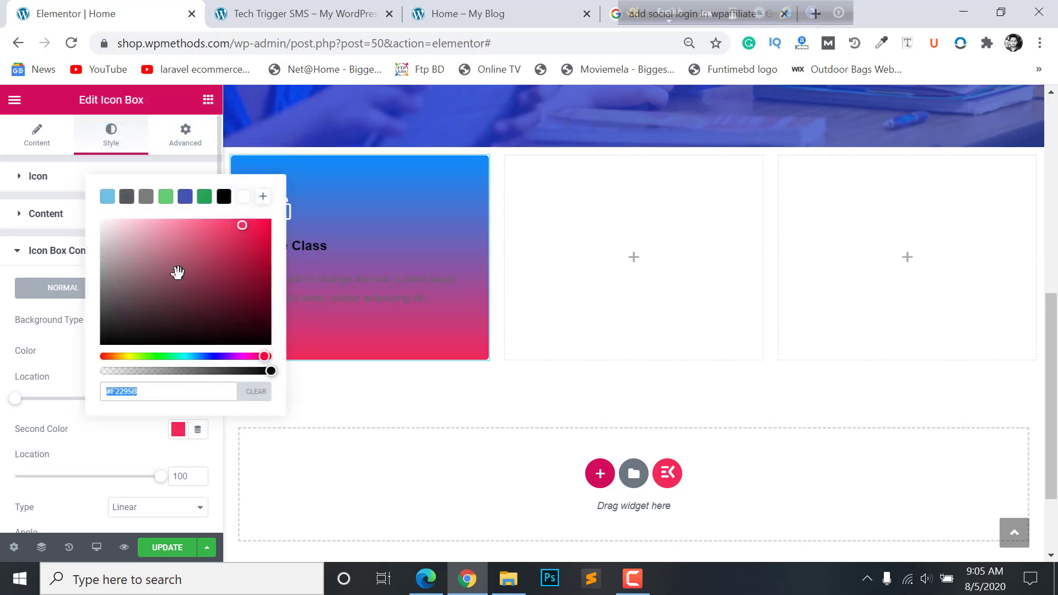
{"action": "left_click", "coordinate": [185, 197]}
{"action": "left_click", "coordinate": [329, 326]}
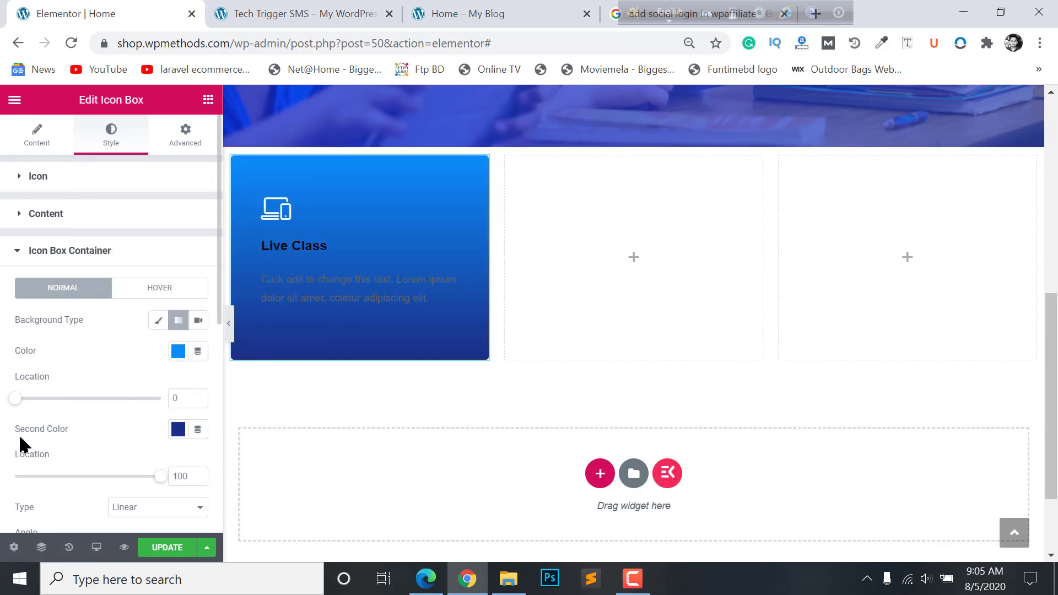
- Set the gradient angle to 200 degrees and preview the card
{"action": "scroll", "coordinate": [20, 444], "scroll_direction": "down", "scroll_amount": 3}
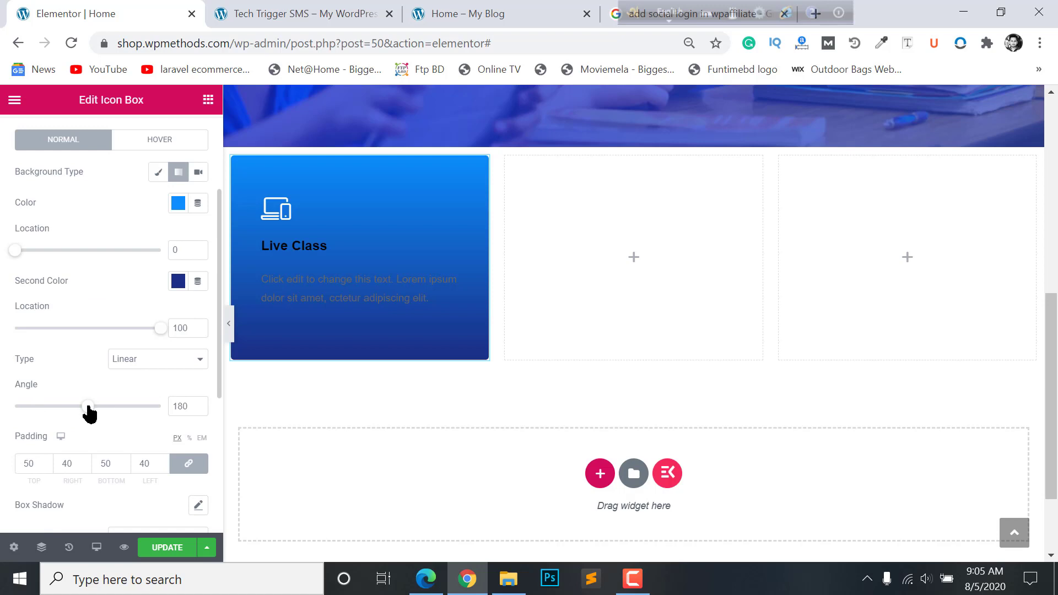
{"action": "mouse_move", "coordinate": [87, 407]}
{"action": "left_mouse_down"}
{"action": "mouse_move", "coordinate": [77, 407]}
{"action": "mouse_move", "coordinate": [111, 407]}
{"action": "mouse_move", "coordinate": [96, 407]}
{"action": "left_mouse_up"}
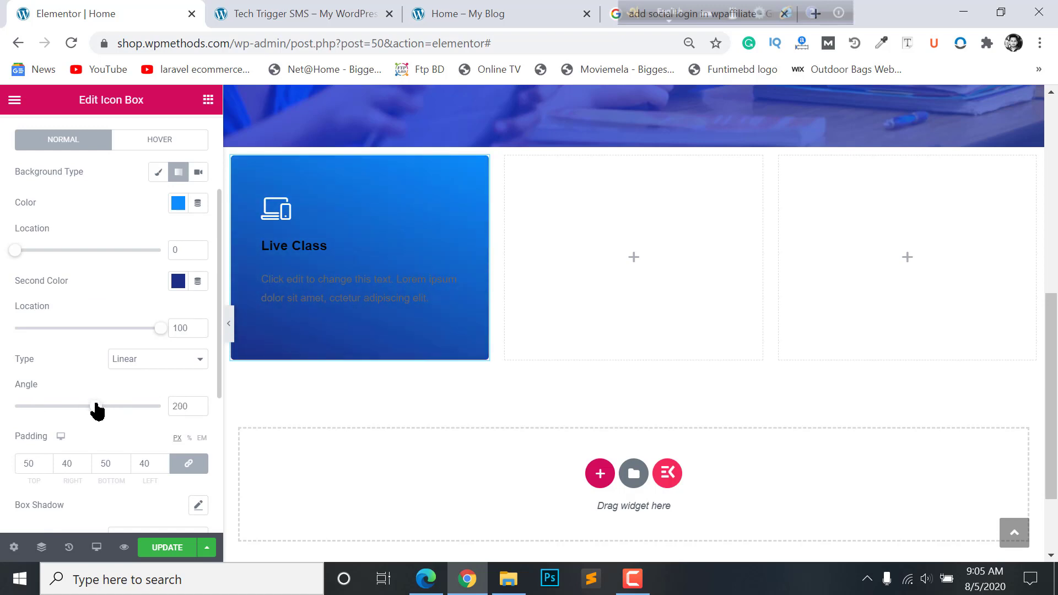
{"action": "scroll", "coordinate": [128, 297], "scroll_direction": "down", "scroll_amount": 5}
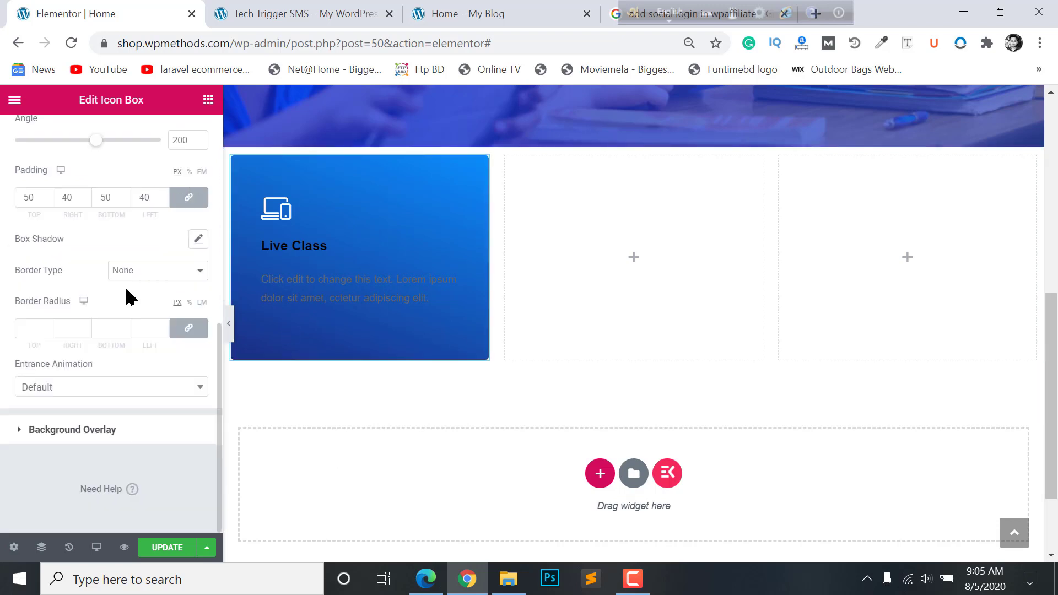
{"action": "left_click", "coordinate": [228, 331]}
{"action": "left_click", "coordinate": [4, 320]}
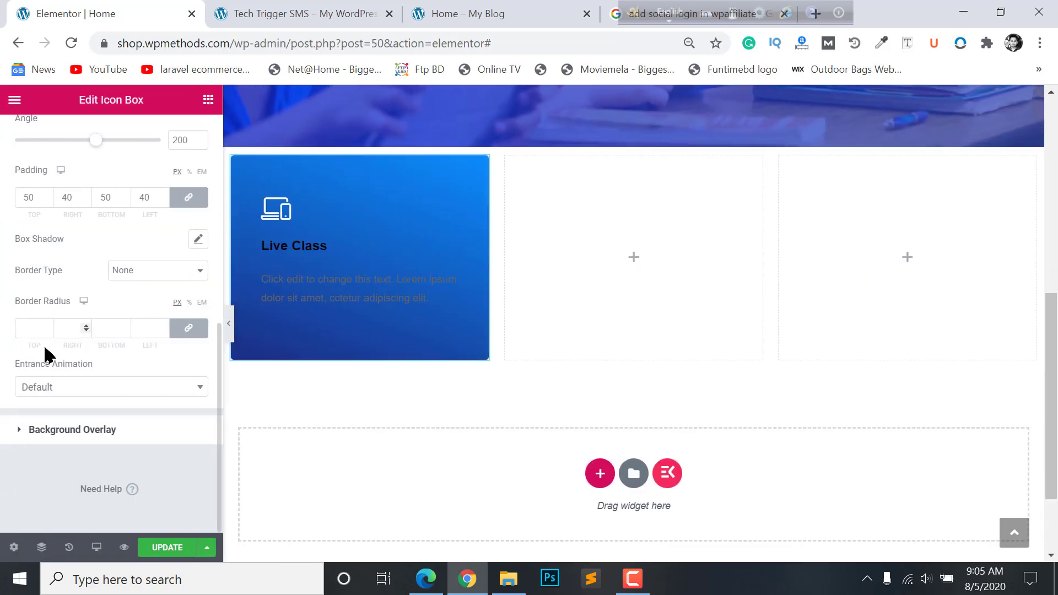
- Give the card a solid border with width 0
{"action": "left_click", "coordinate": [125, 274]}
{"action": "left_click", "coordinate": [132, 298]}
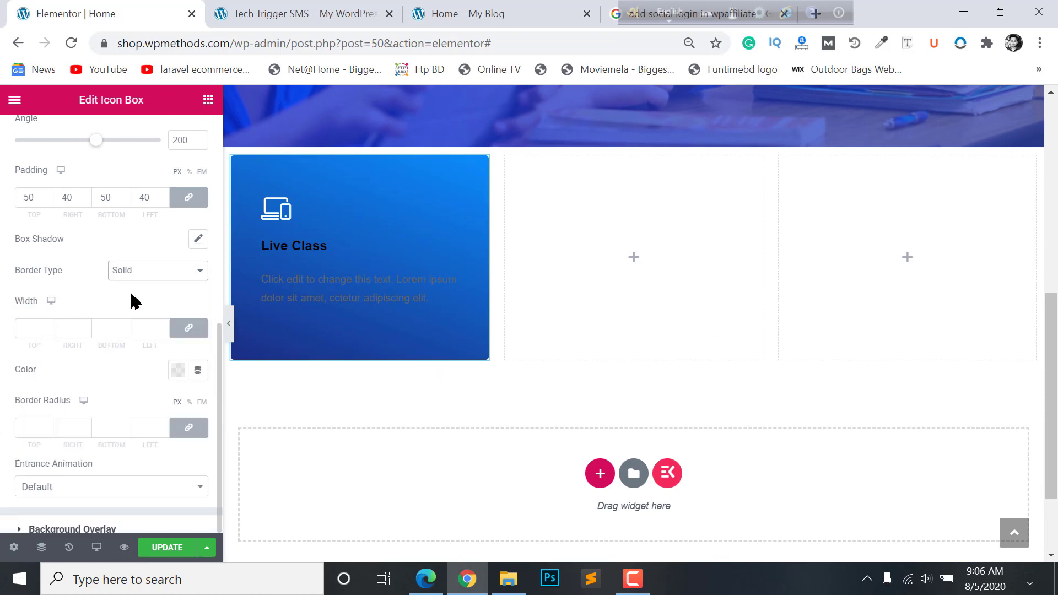
{"action": "left_click", "coordinate": [32, 328]}
{"action": "type", "text": "0"}
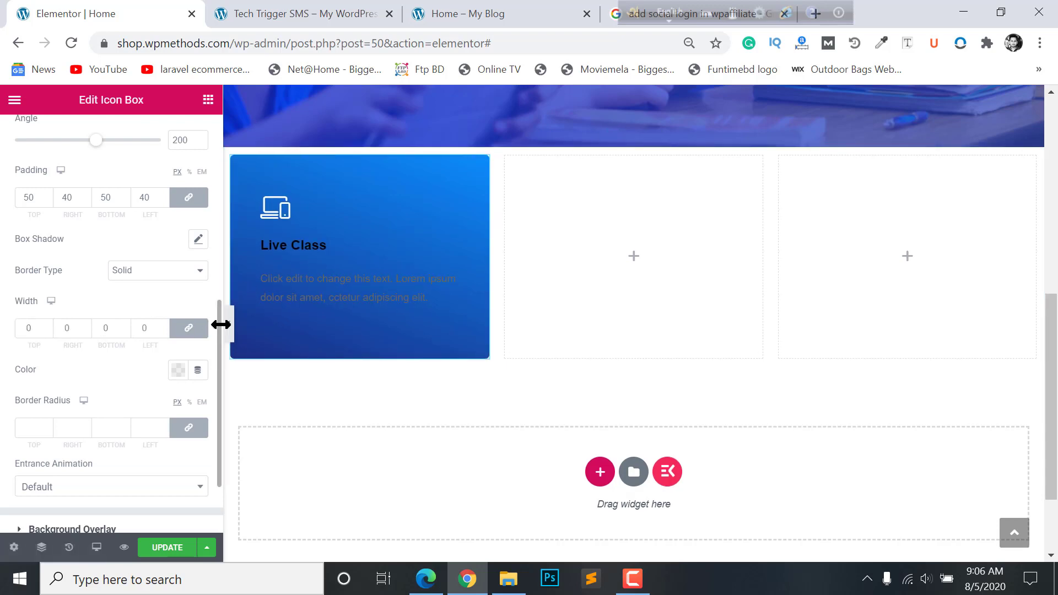
{"action": "scroll", "coordinate": [102, 344], "scroll_direction": "up", "scroll_amount": 5}
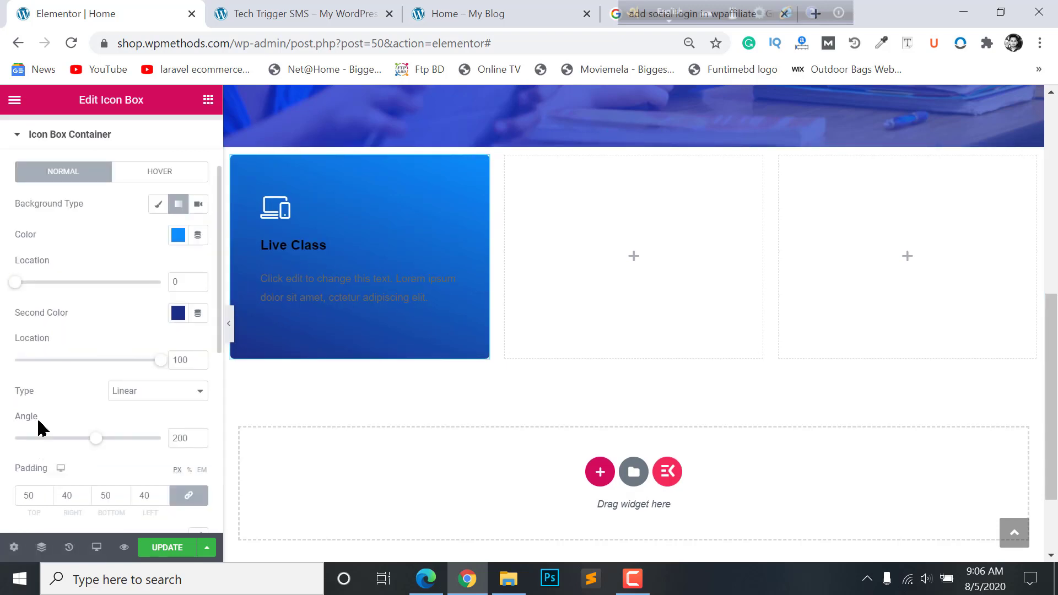
{"action": "scroll", "coordinate": [35, 326], "scroll_direction": "up", "scroll_amount": 2}
{"action": "left_click", "coordinate": [82, 251]}
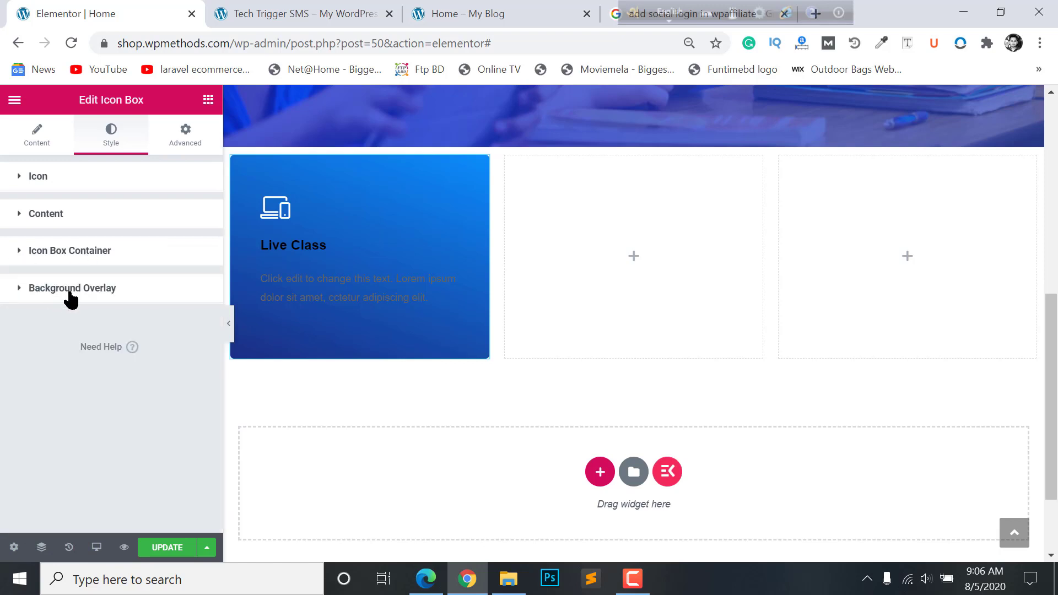
- Set the card container's linked padding to 20 on all four sides
{"action": "left_click", "coordinate": [68, 260]}
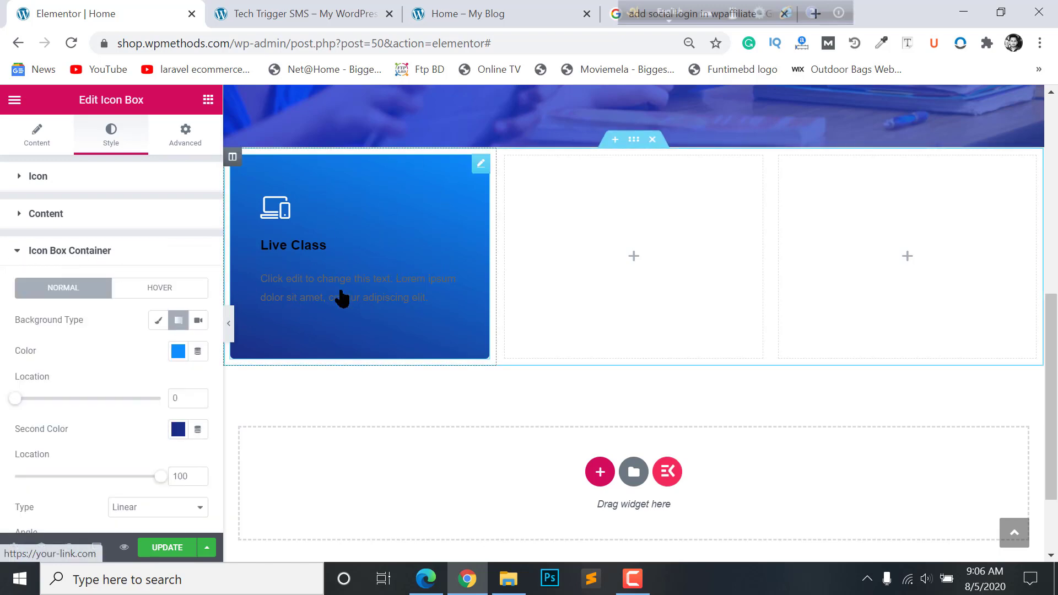
{"action": "scroll", "coordinate": [88, 379], "scroll_direction": "down", "scroll_amount": 5}
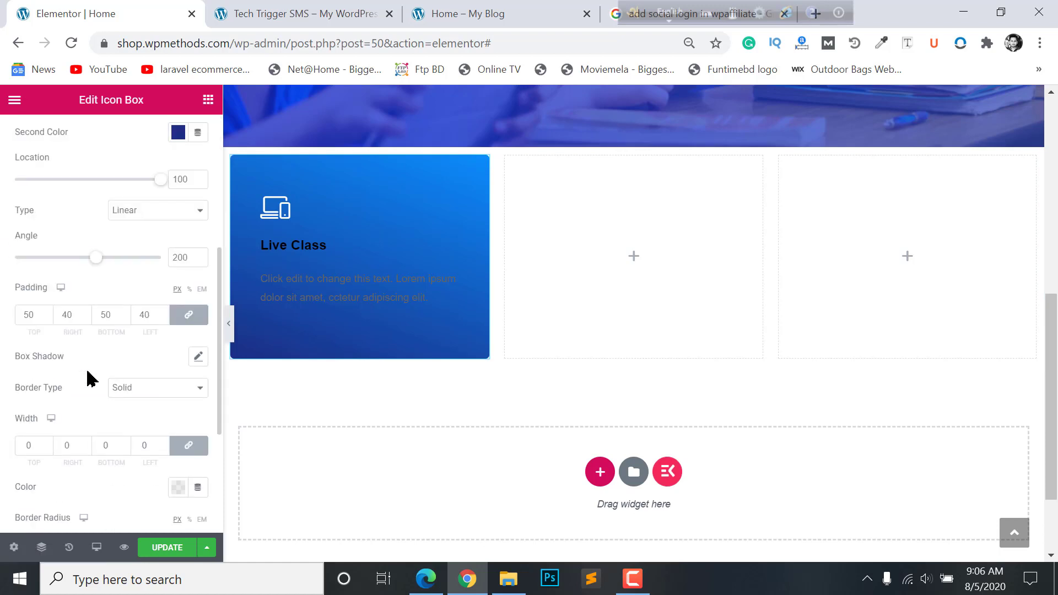
{"action": "left_click", "coordinate": [191, 319]}
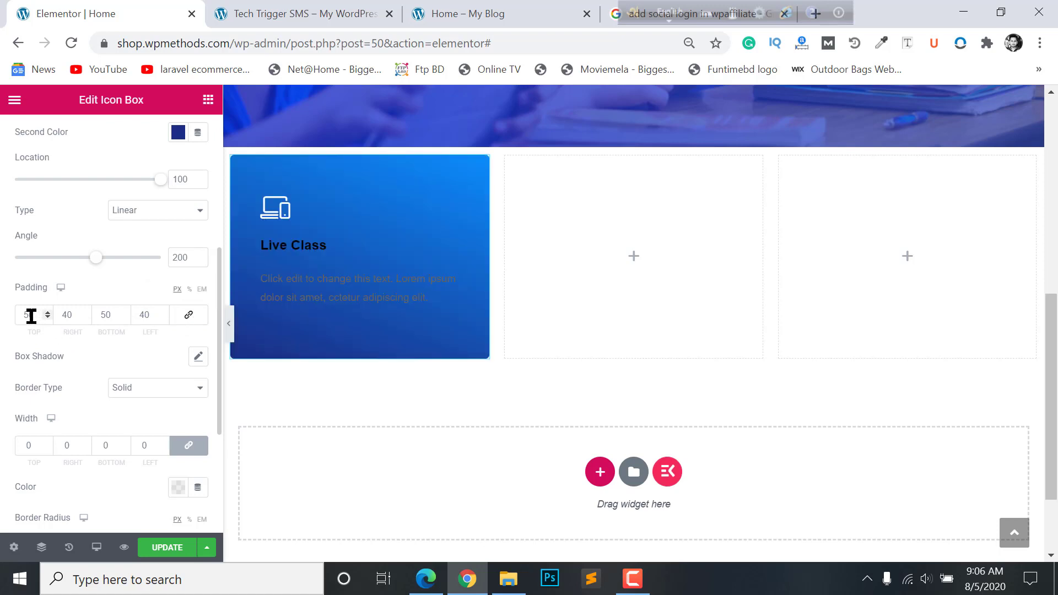
{"action": "left_click_drag", "start_coordinate": [31, 316], "coordinate": [3, 326]}
{"action": "left_click", "coordinate": [198, 316]}
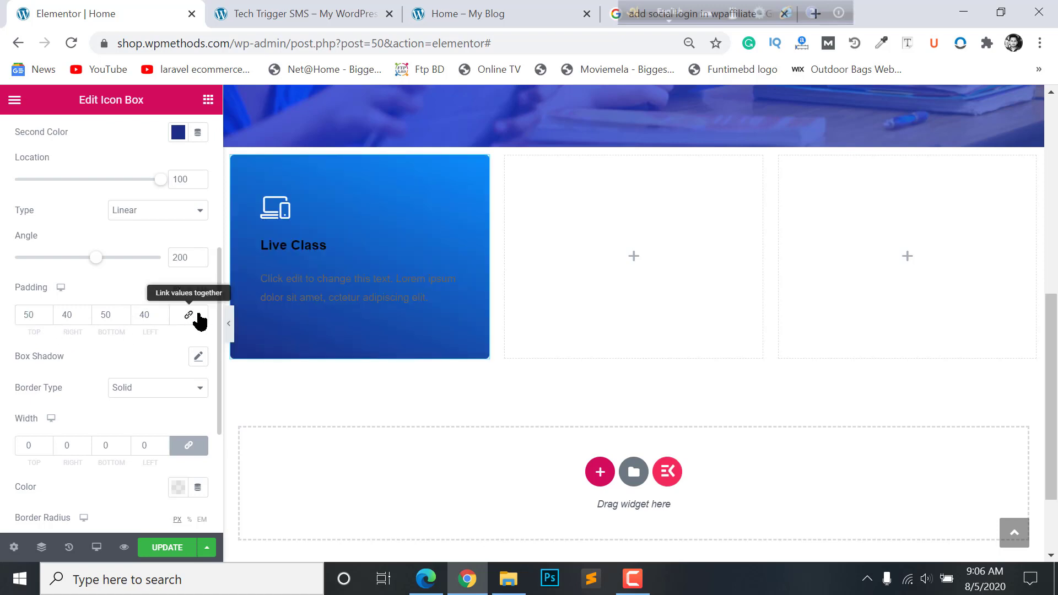
{"action": "left_click_drag", "start_coordinate": [34, 315], "coordinate": [7, 329]}
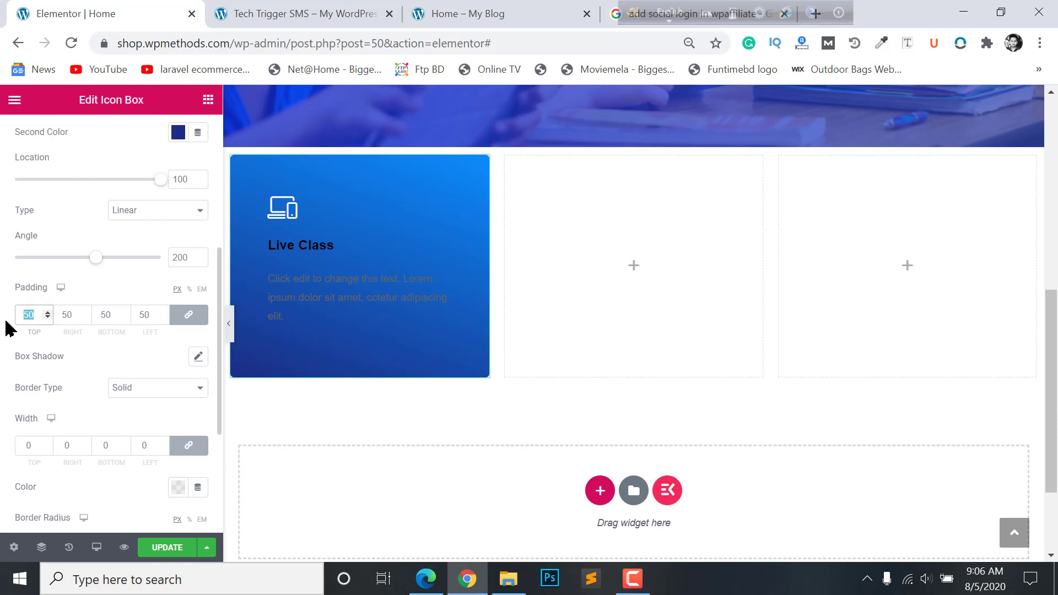
{"action": "type", "text": "20"}
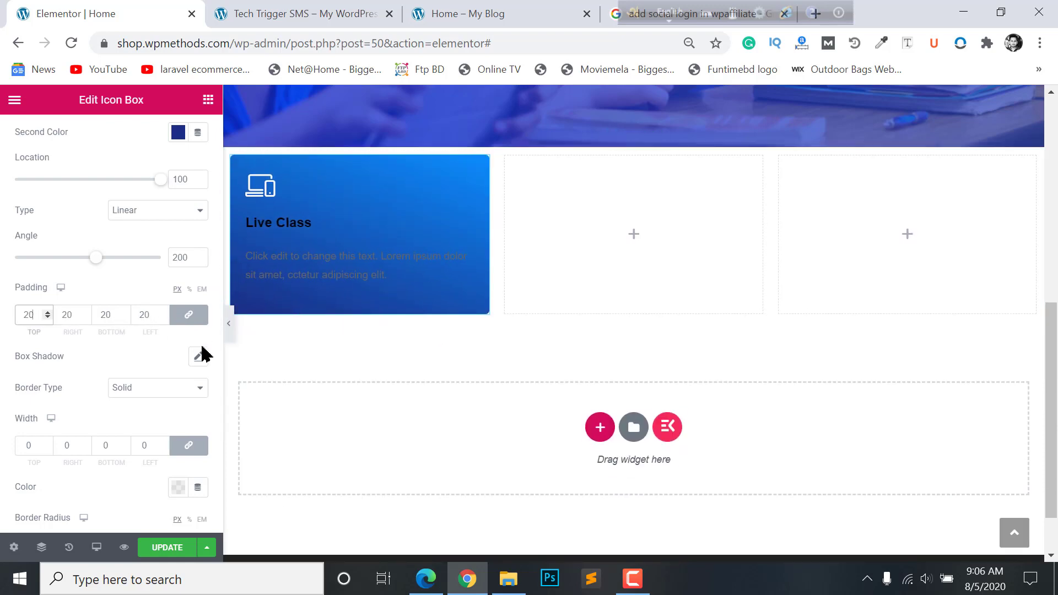
{"action": "left_click", "coordinate": [248, 284]}
{"action": "left_click", "coordinate": [97, 251]}
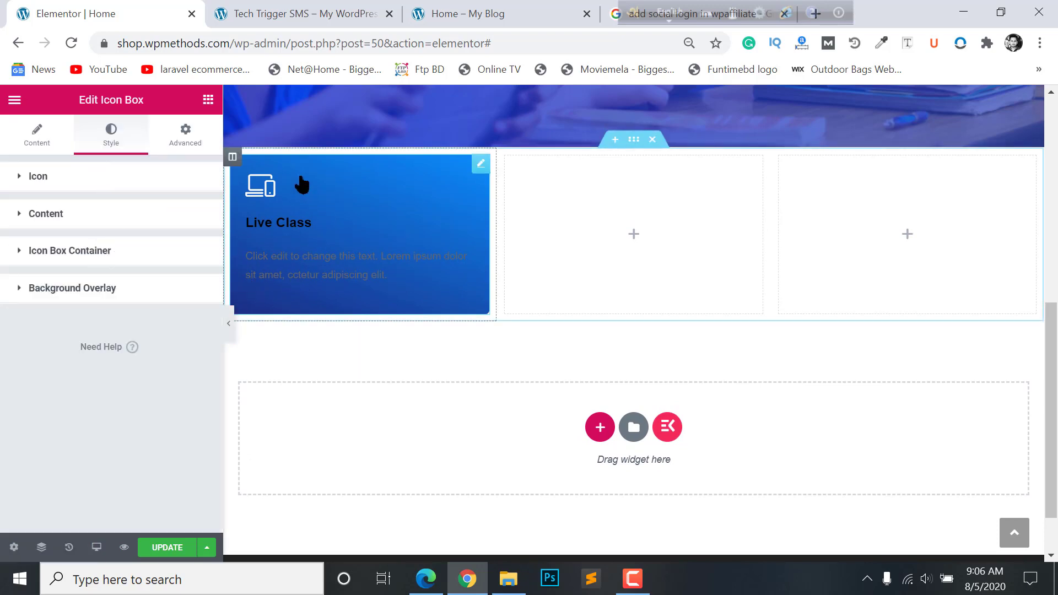
- Make the Live Class title colour and title hover colour white
{"action": "left_click", "coordinate": [109, 219]}
{"action": "scroll", "coordinate": [106, 331], "scroll_direction": "down", "scroll_amount": 3}
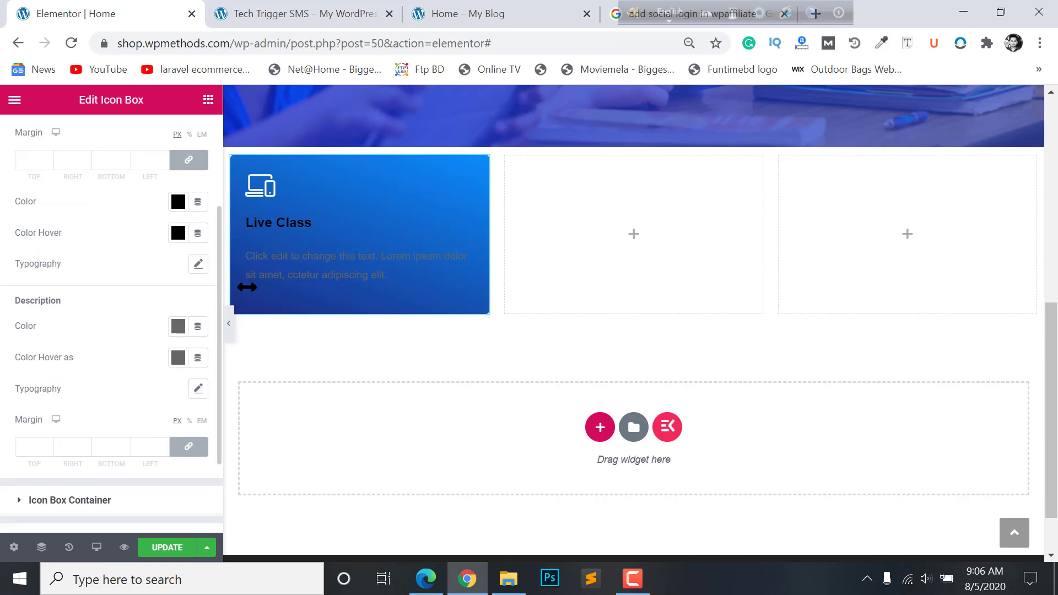
{"action": "scroll", "coordinate": [163, 248], "scroll_direction": "up", "scroll_amount": 3}
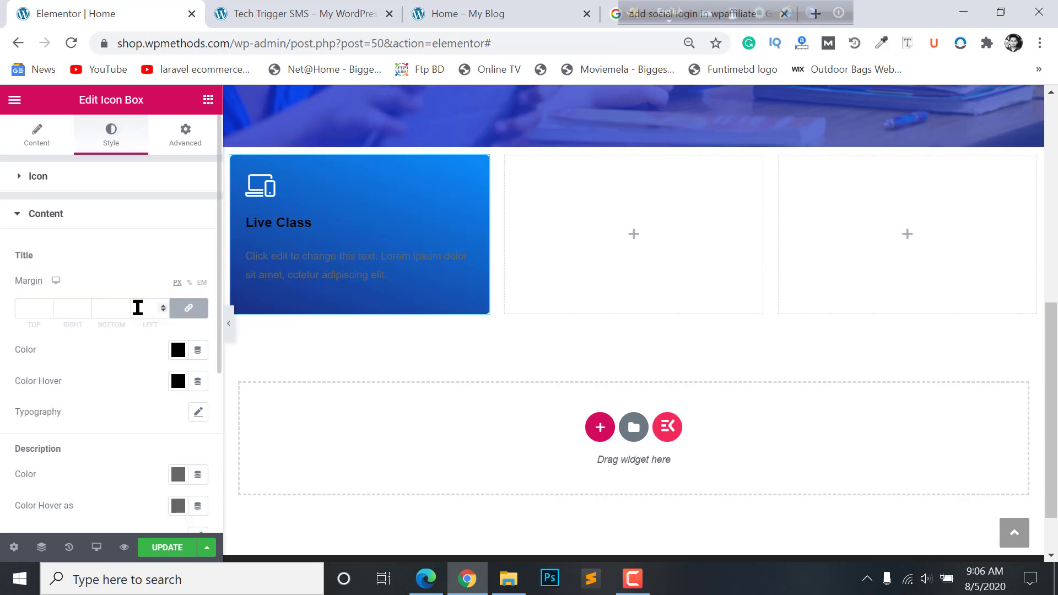
{"action": "left_click", "coordinate": [179, 352]}
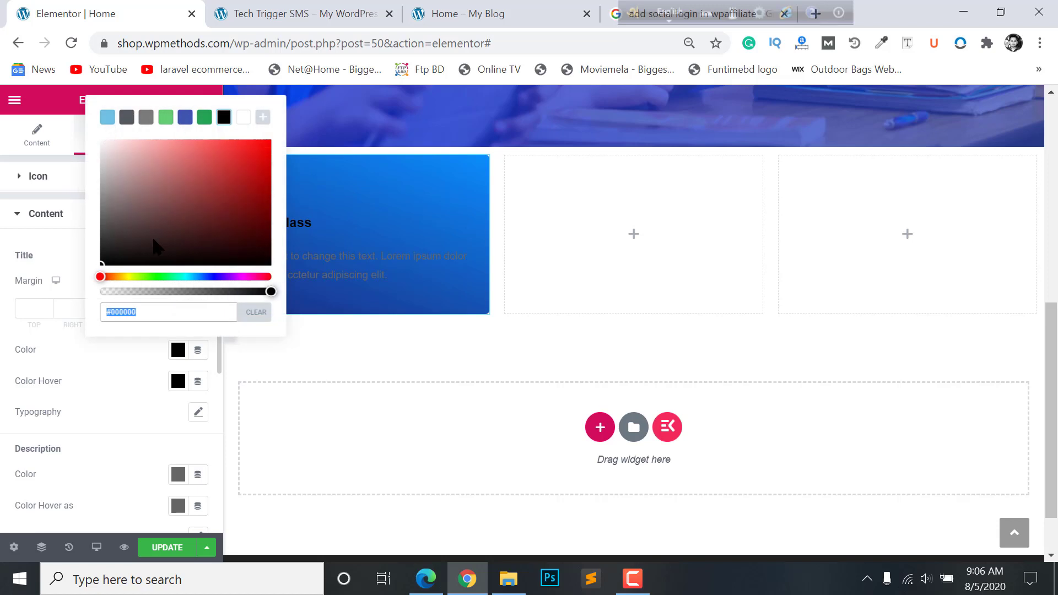
{"action": "left_click", "coordinate": [243, 117]}
{"action": "left_click", "coordinate": [11, 334]}
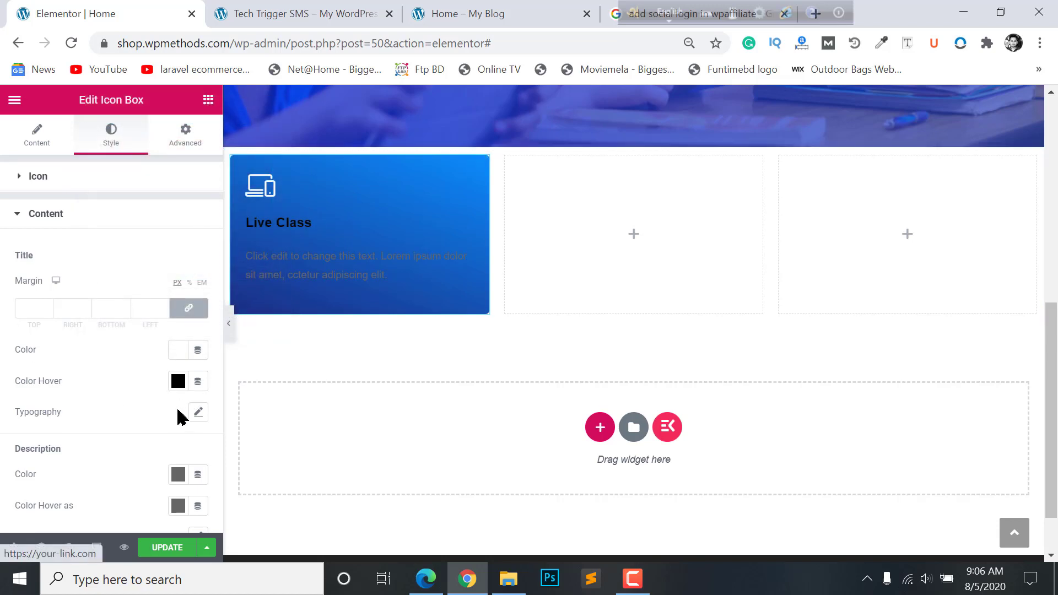
{"action": "left_click", "coordinate": [178, 381]}
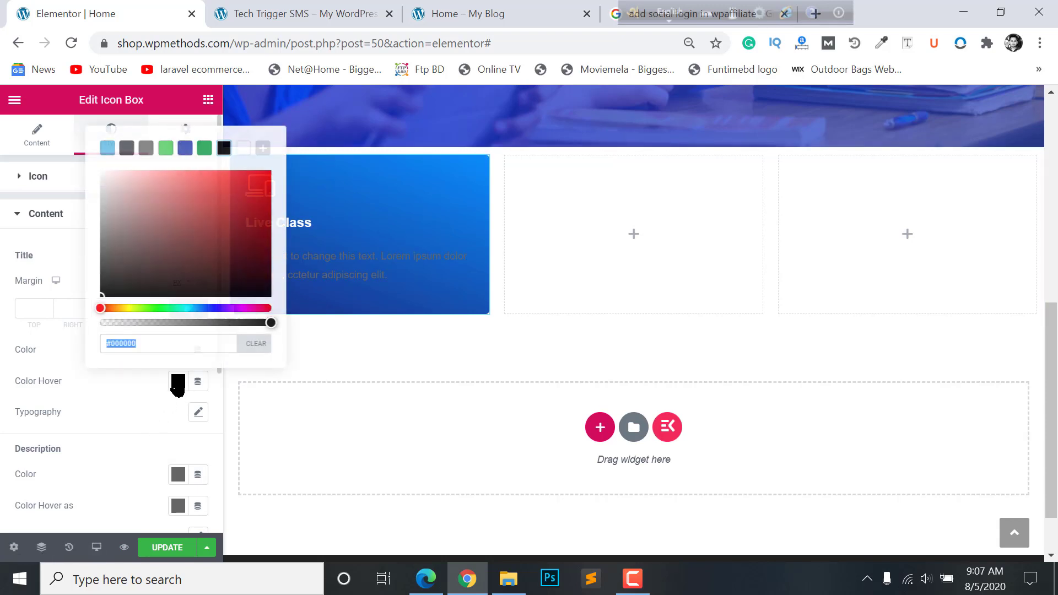
{"action": "left_click", "coordinate": [243, 150]}
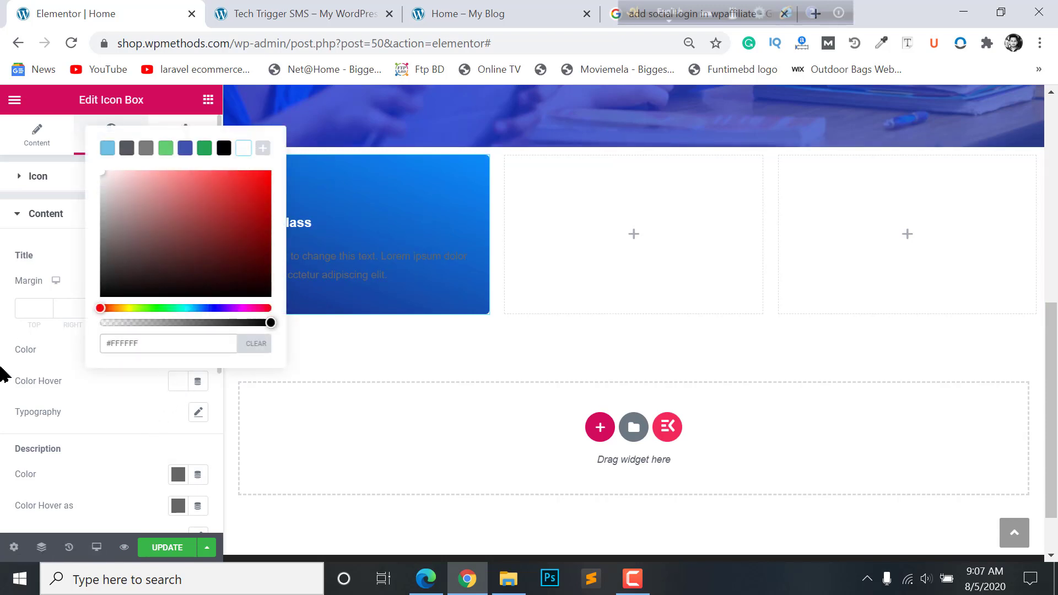
- Make the description text colour and its hover colour white
{"action": "scroll", "coordinate": [96, 329], "scroll_direction": "down", "scroll_amount": 3}
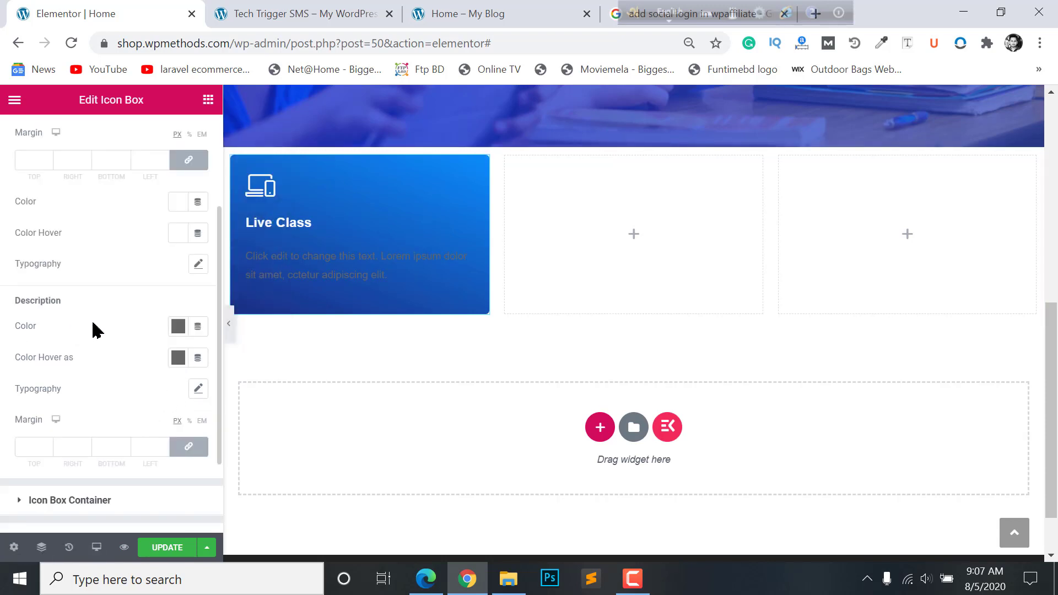
{"action": "left_click", "coordinate": [179, 328]}
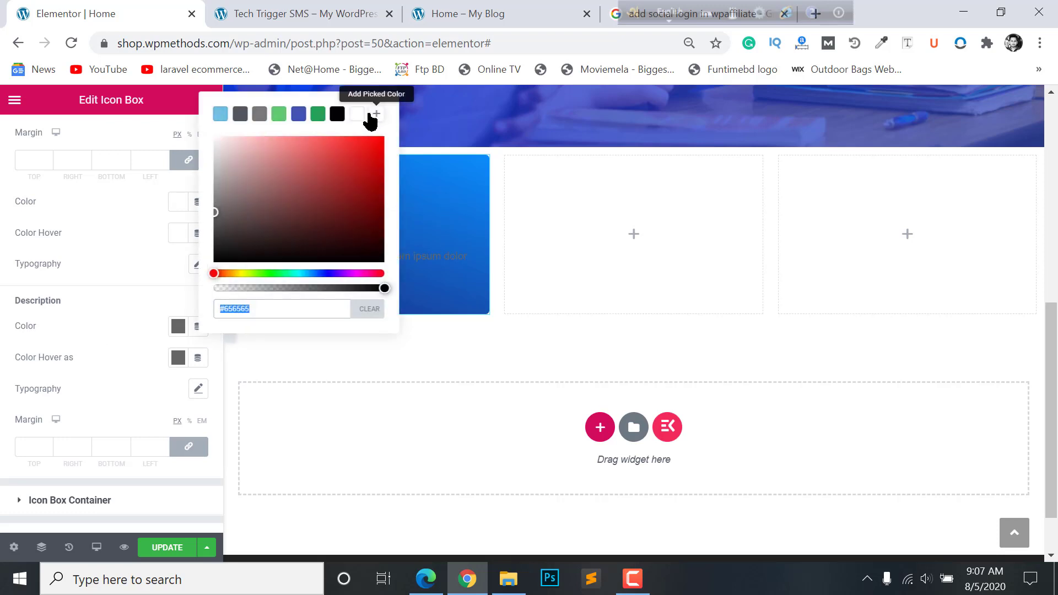
{"action": "left_click", "coordinate": [178, 358]}
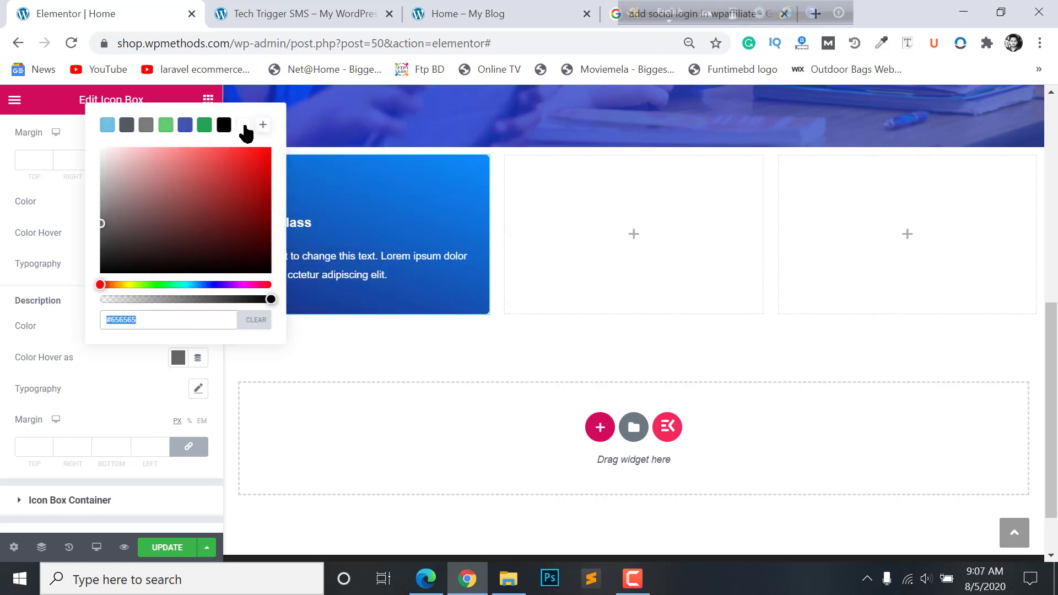
{"action": "left_click", "coordinate": [244, 126]}
{"action": "left_click", "coordinate": [20, 379]}
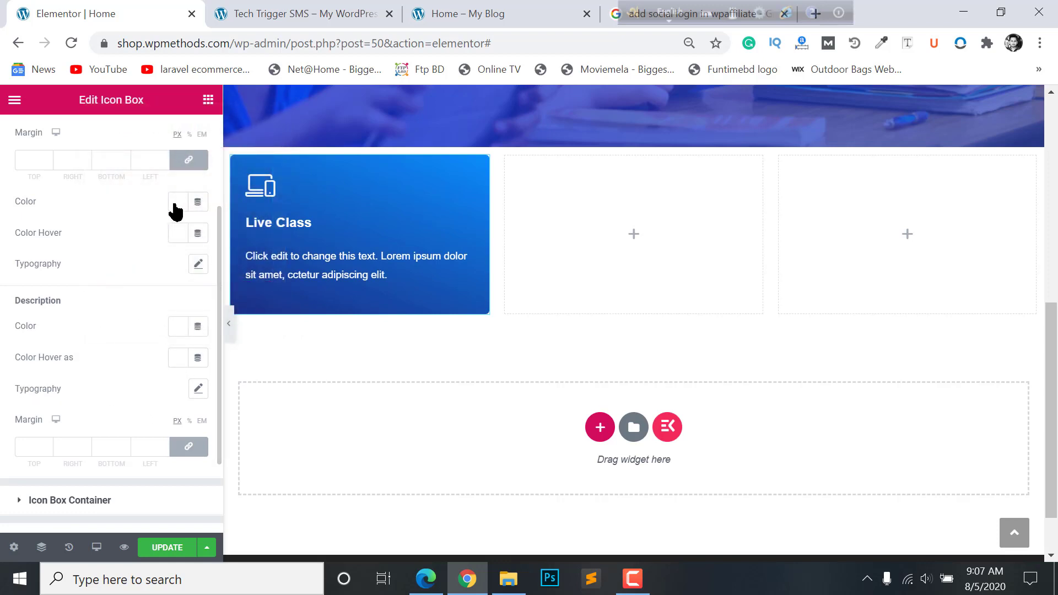
- Set the description margins to 0 on all sides
{"action": "scroll", "coordinate": [175, 211], "scroll_direction": "up", "scroll_amount": 3}
{"action": "scroll", "coordinate": [173, 402], "scroll_direction": "down", "scroll_amount": 3}
{"action": "scroll", "coordinate": [168, 403], "scroll_direction": "down", "scroll_amount": 2}
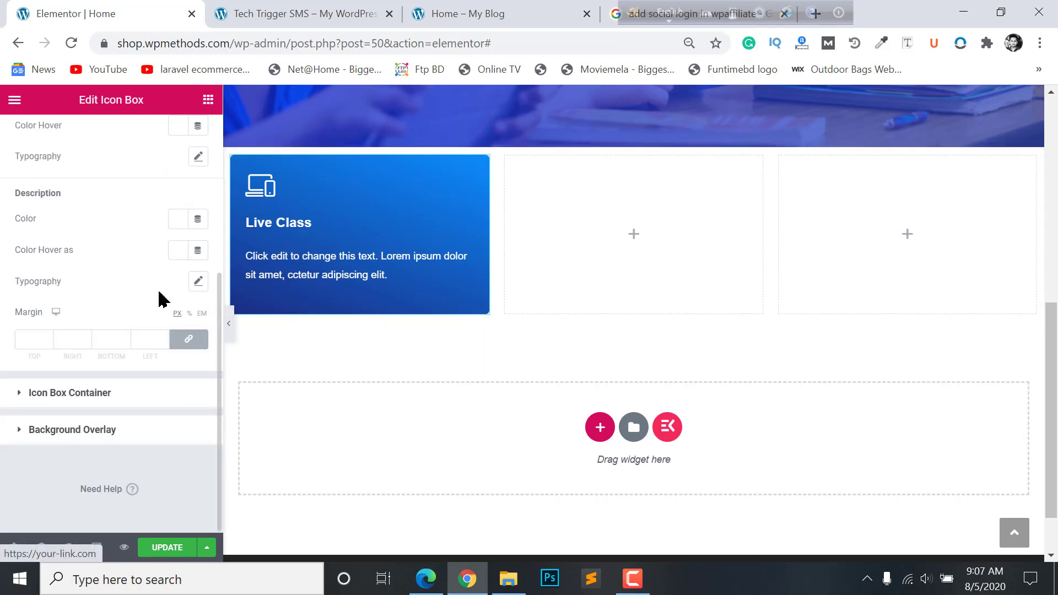
{"action": "scroll", "coordinate": [159, 290], "scroll_direction": "up", "scroll_amount": 3}
{"action": "scroll", "coordinate": [189, 382], "scroll_direction": "down", "scroll_amount": 3}
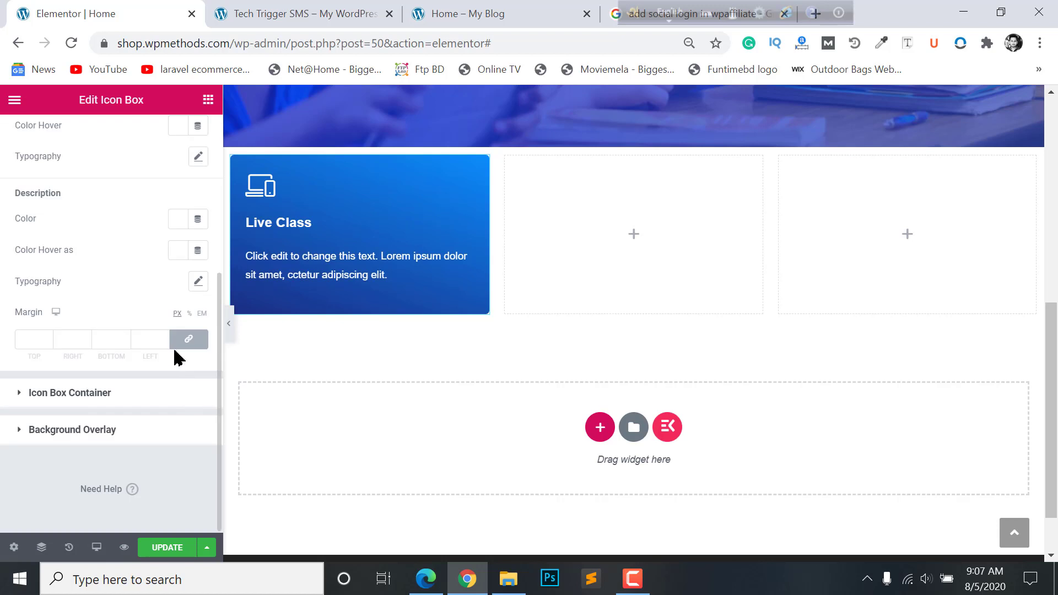
{"action": "left_click", "coordinate": [180, 345]}
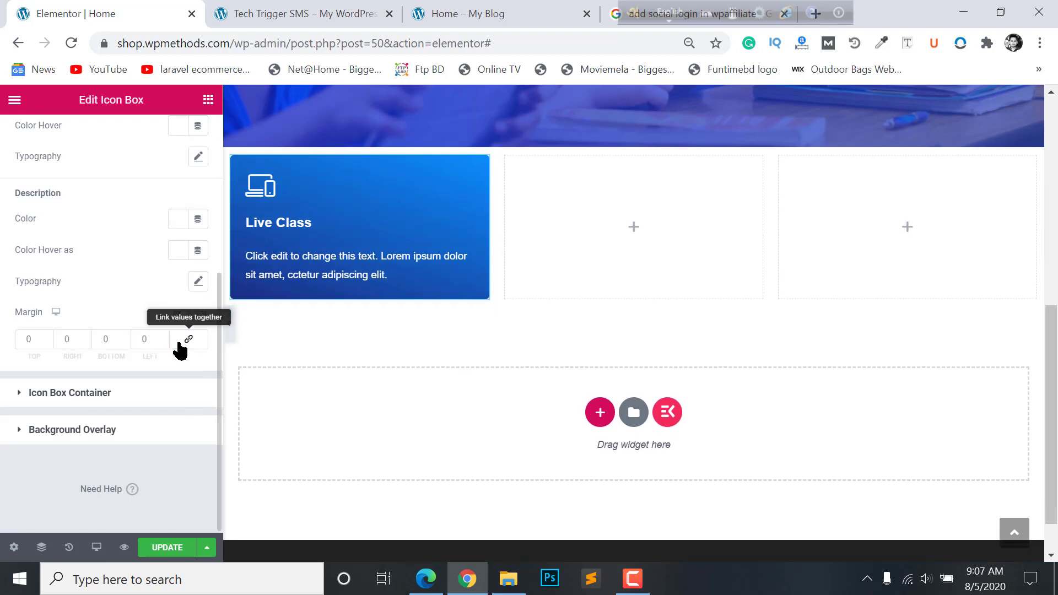
{"action": "scroll", "coordinate": [147, 348], "scroll_direction": "up", "scroll_amount": 3}
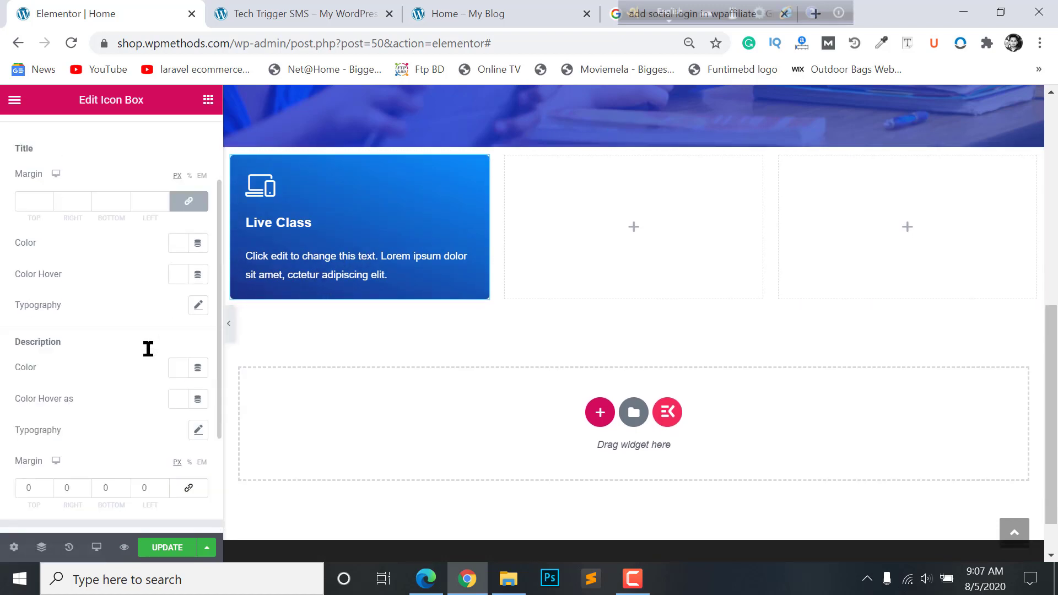
- Reset the title margins and set the title's bottom margin to 10
{"action": "scroll", "coordinate": [147, 348], "scroll_direction": "up", "scroll_amount": 2}
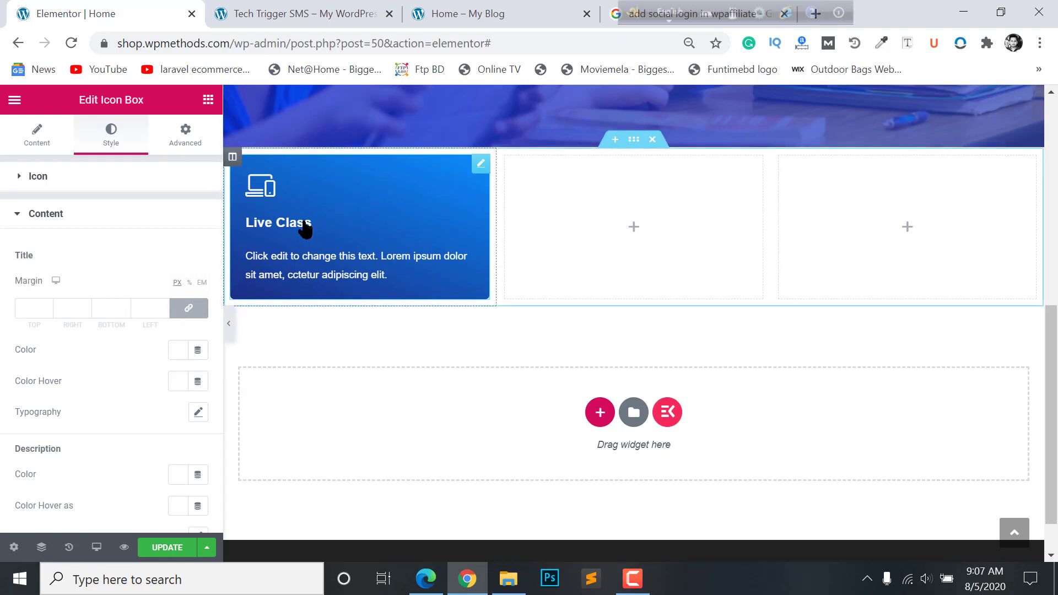
{"action": "left_click", "coordinate": [189, 308]}
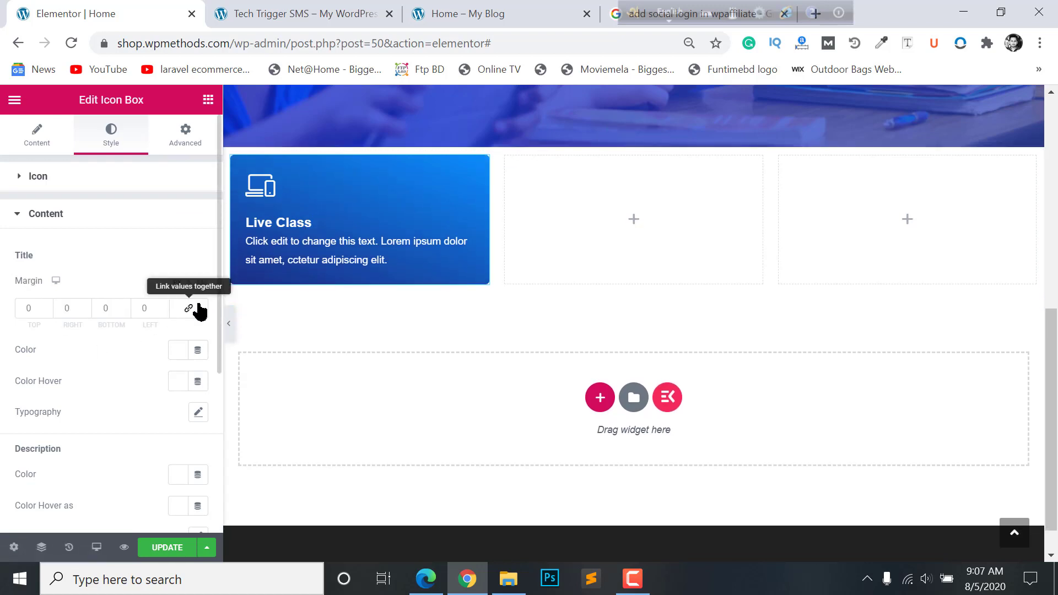
{"action": "left_click", "coordinate": [122, 306]}
{"action": "left_click", "coordinate": [122, 306]}
{"action": "left_click", "coordinate": [122, 306]}
{"action": "left_click", "coordinate": [122, 306]}
{"action": "left_click", "coordinate": [122, 306]}
{"action": "left_click", "coordinate": [122, 306]}
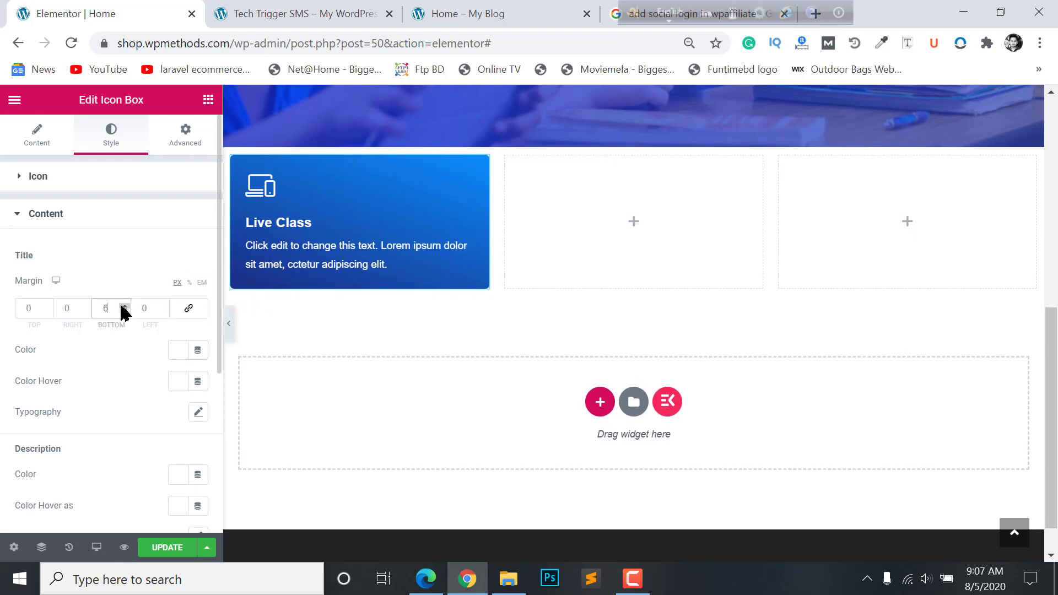
{"action": "left_click", "coordinate": [121, 306]}
{"action": "left_click", "coordinate": [122, 306]}
{"action": "left_click", "coordinate": [122, 306]}
{"action": "left_click", "coordinate": [121, 306]}
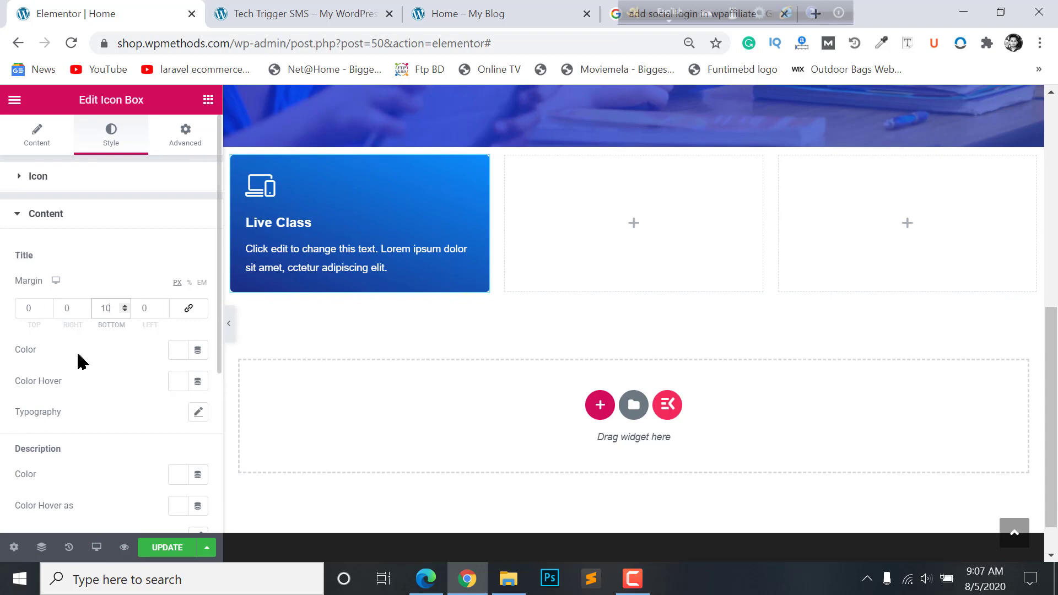
- Set the title typography to the Rancho font at size 27
{"action": "left_click", "coordinate": [199, 412]}
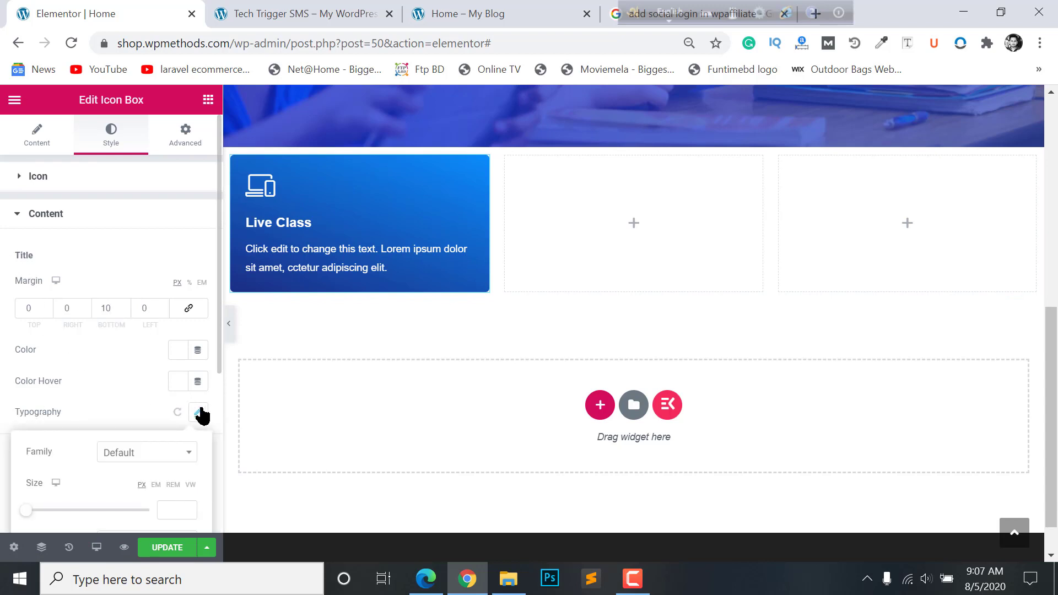
{"action": "scroll", "coordinate": [99, 441], "scroll_direction": "down", "scroll_amount": 3}
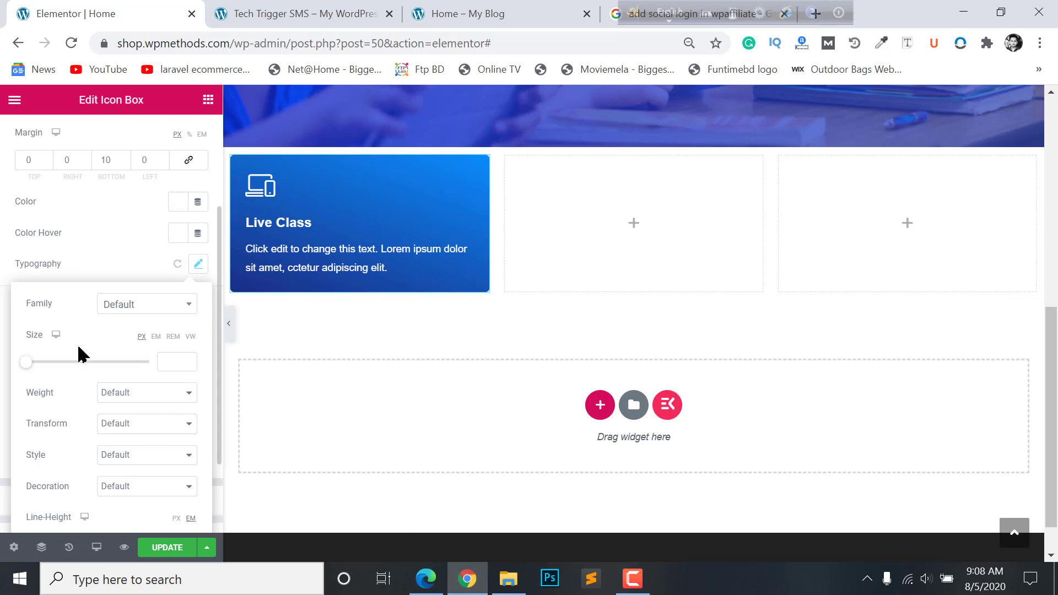
{"action": "left_click", "coordinate": [159, 359]}
{"action": "type", "text": "27"}
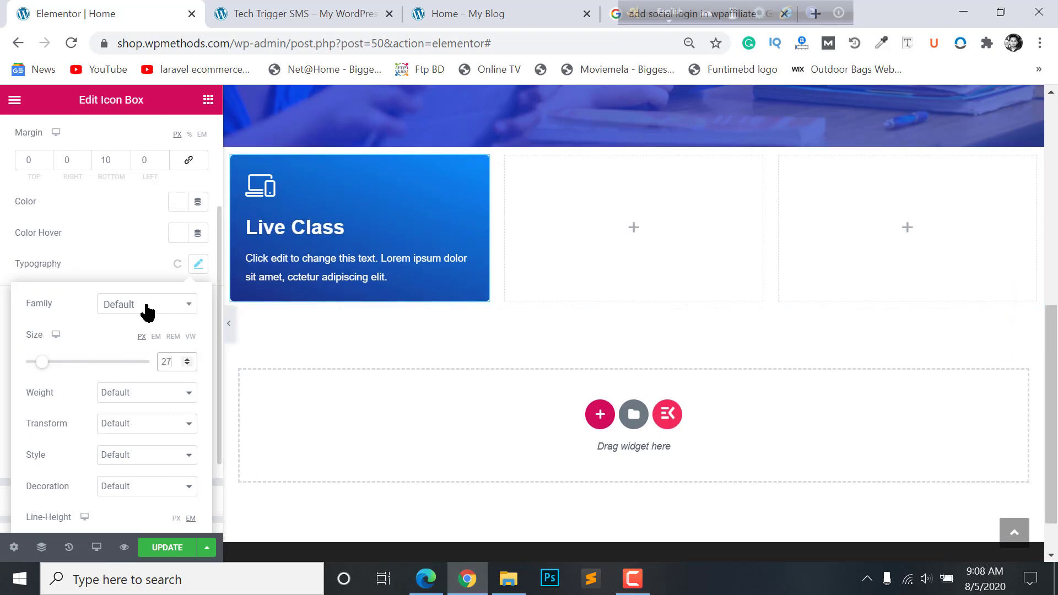
{"action": "left_click", "coordinate": [118, 310]}
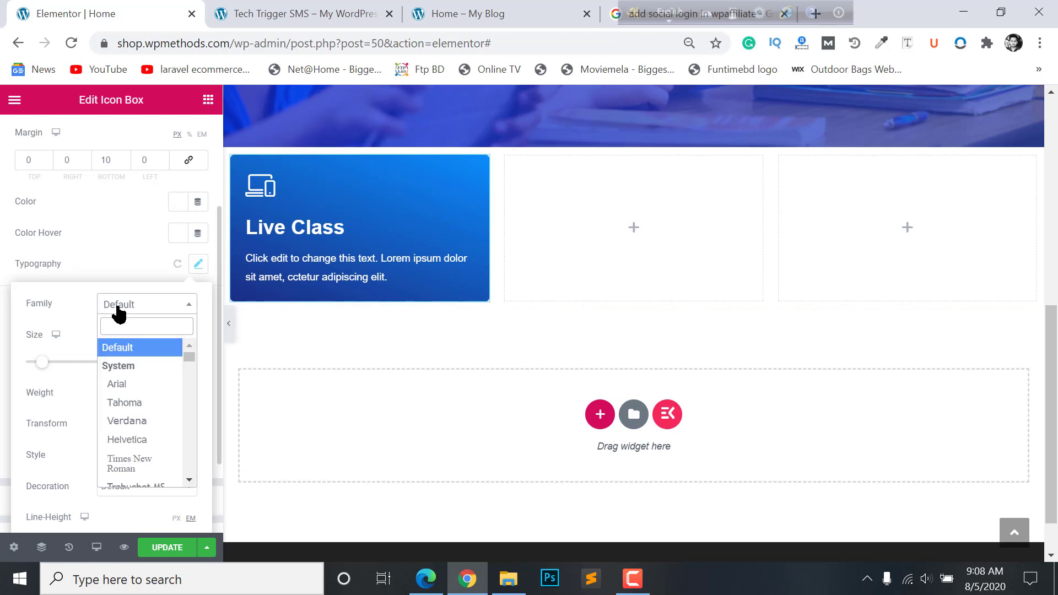
{"action": "type", "text": "ran"}
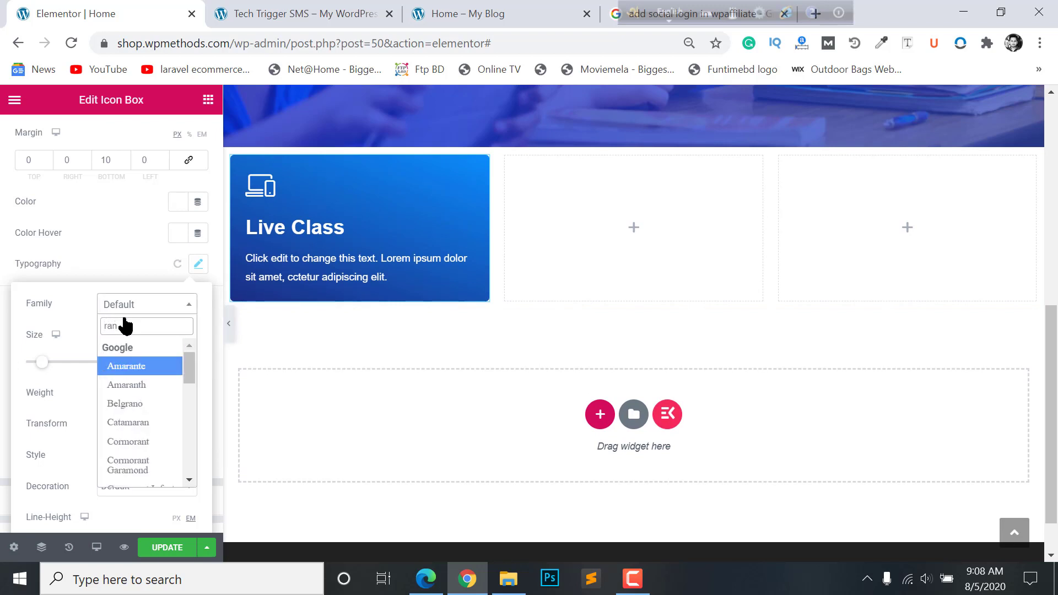
{"action": "type", "text": "cho"}
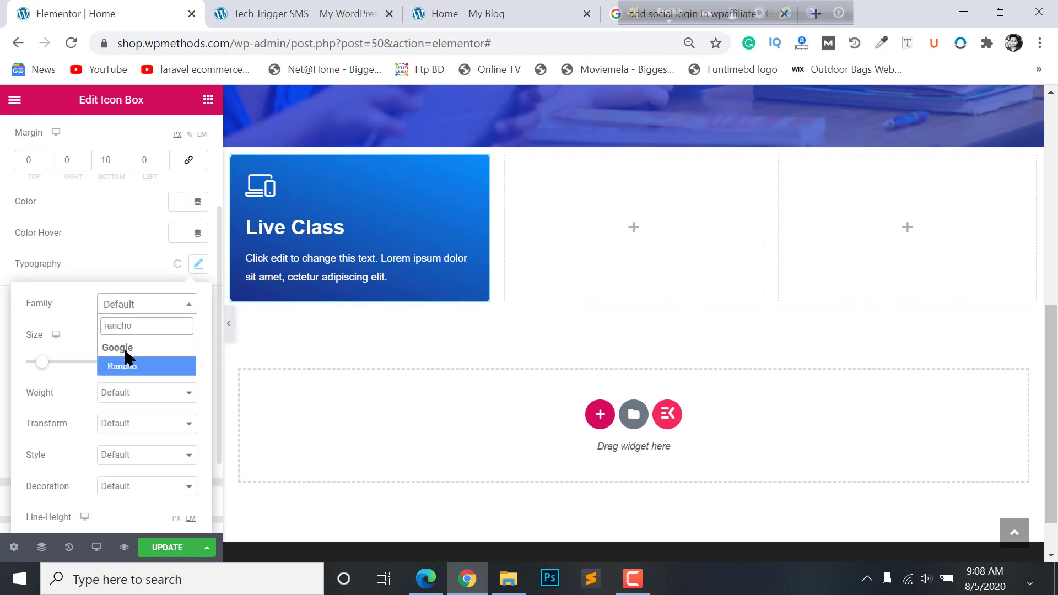
{"action": "left_click", "coordinate": [122, 366]}
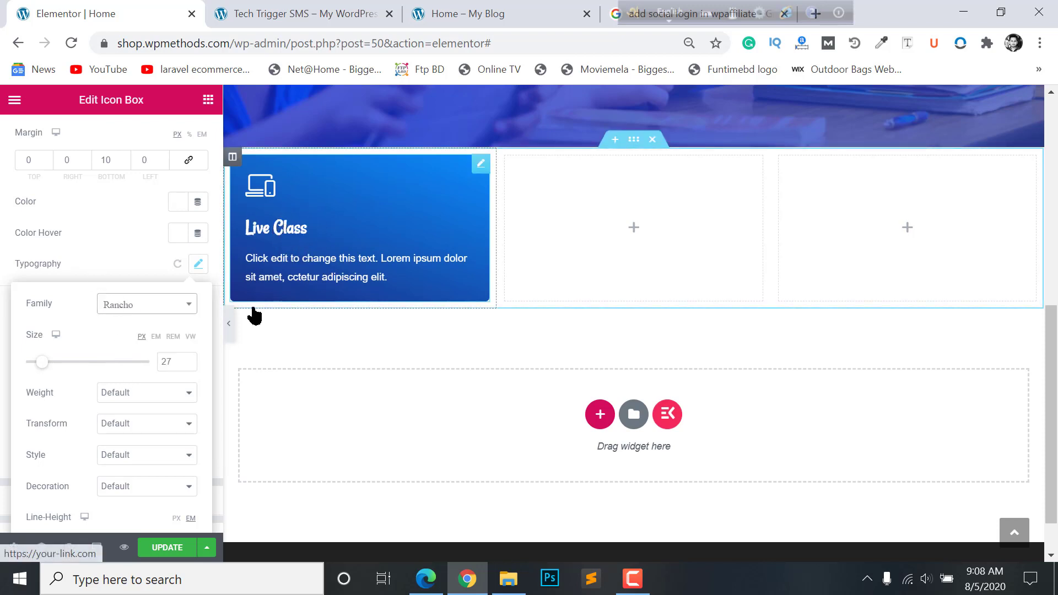
{"action": "left_click", "coordinate": [4, 347]}
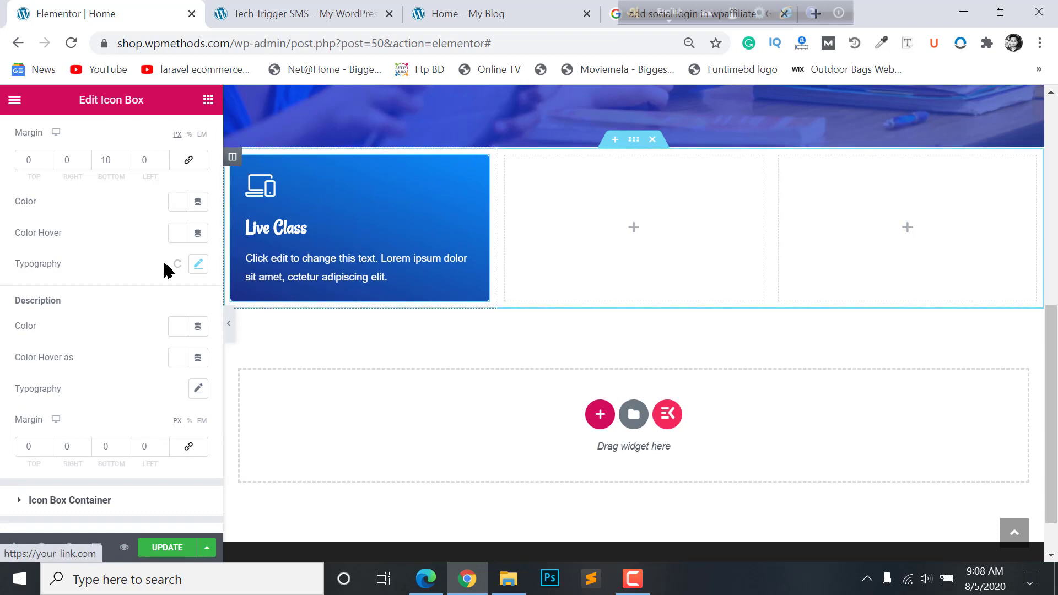
{"action": "scroll", "coordinate": [165, 268], "scroll_direction": "up", "scroll_amount": 3}
{"action": "left_click", "coordinate": [148, 216]}
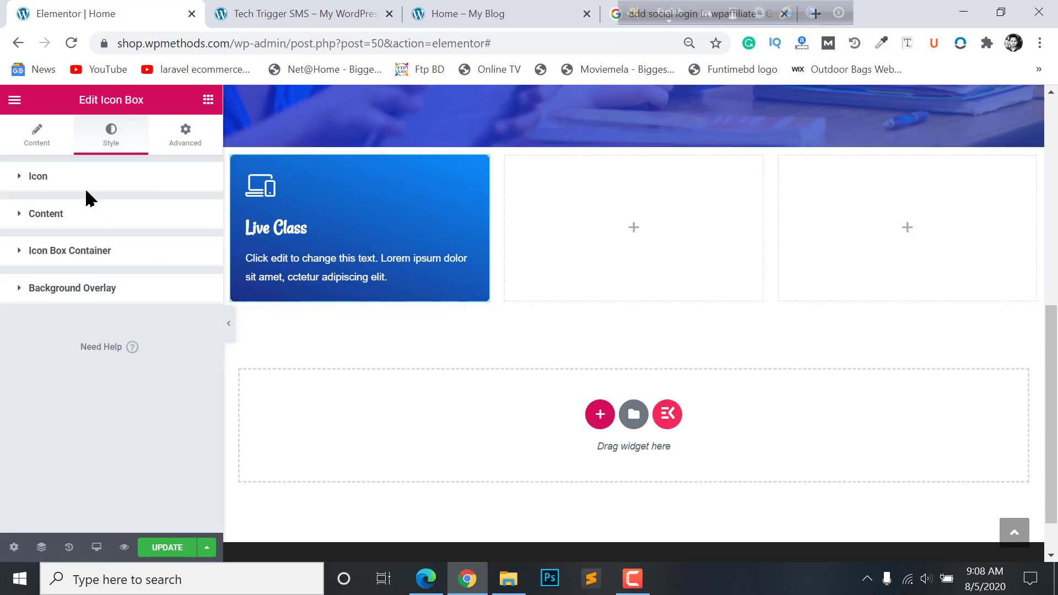
- Give the icon an orange background made circular with border radius 50
{"action": "left_click", "coordinate": [82, 186]}
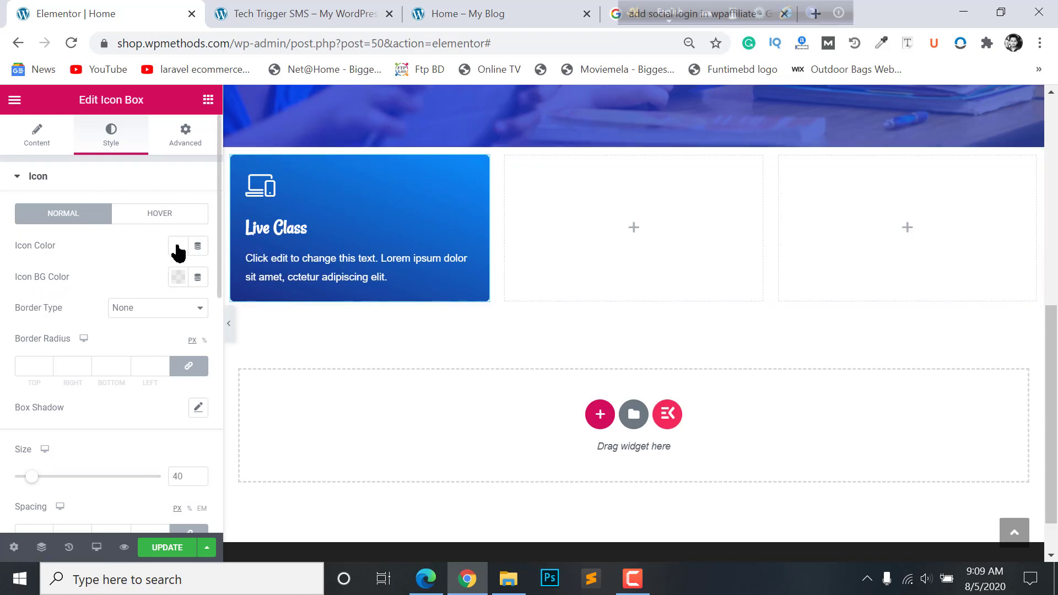
{"action": "left_click", "coordinate": [174, 280]}
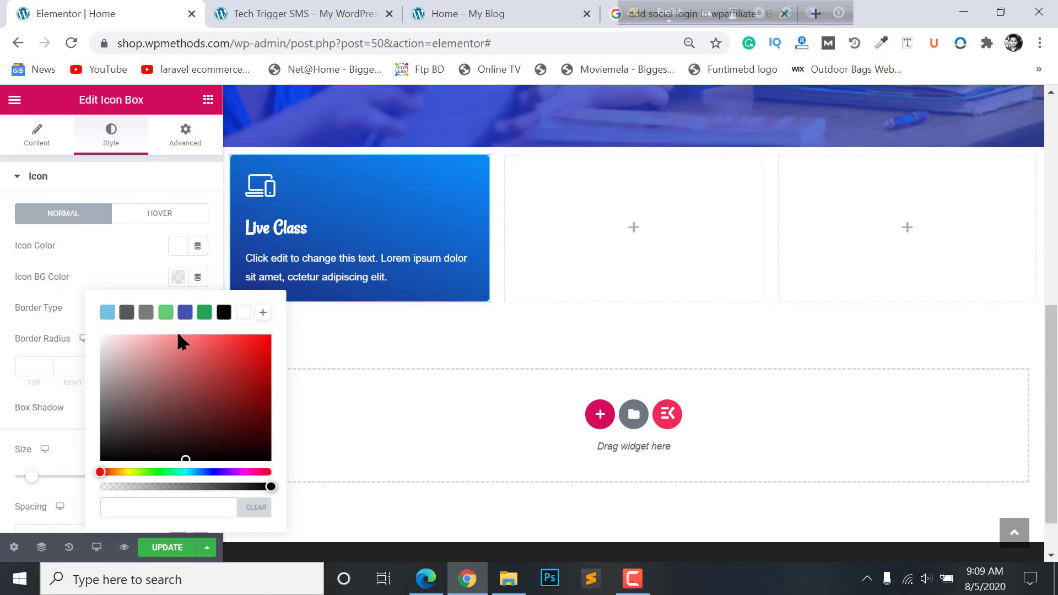
{"action": "mouse_move", "coordinate": [120, 474]}
{"action": "left_mouse_down"}
{"action": "mouse_move", "coordinate": [104, 475]}
{"action": "mouse_move", "coordinate": [123, 475]}
{"action": "left_mouse_up"}
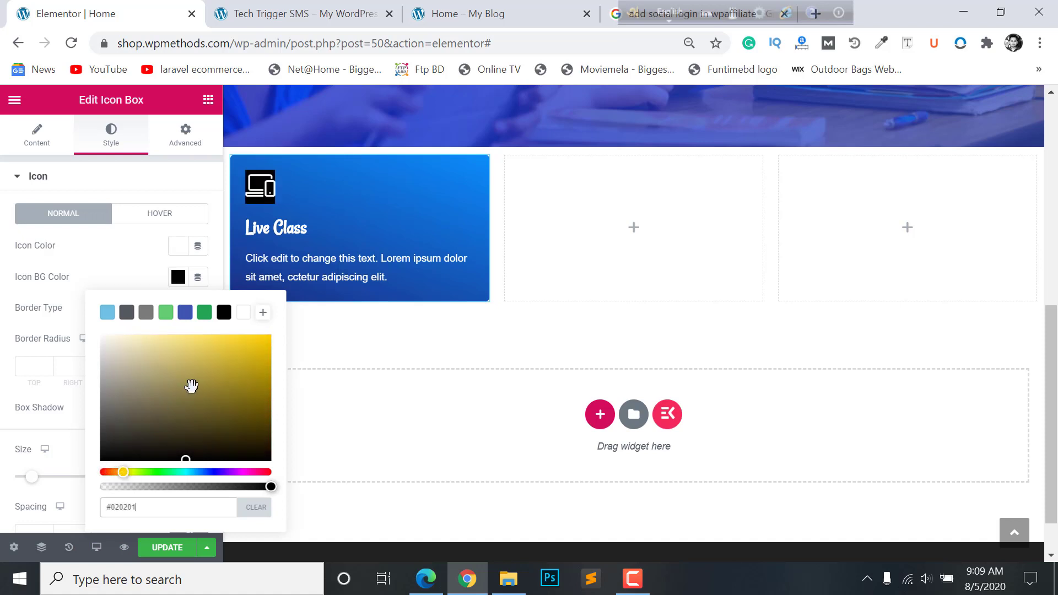
{"action": "left_click_drag", "start_coordinate": [191, 386], "coordinate": [268, 336]}
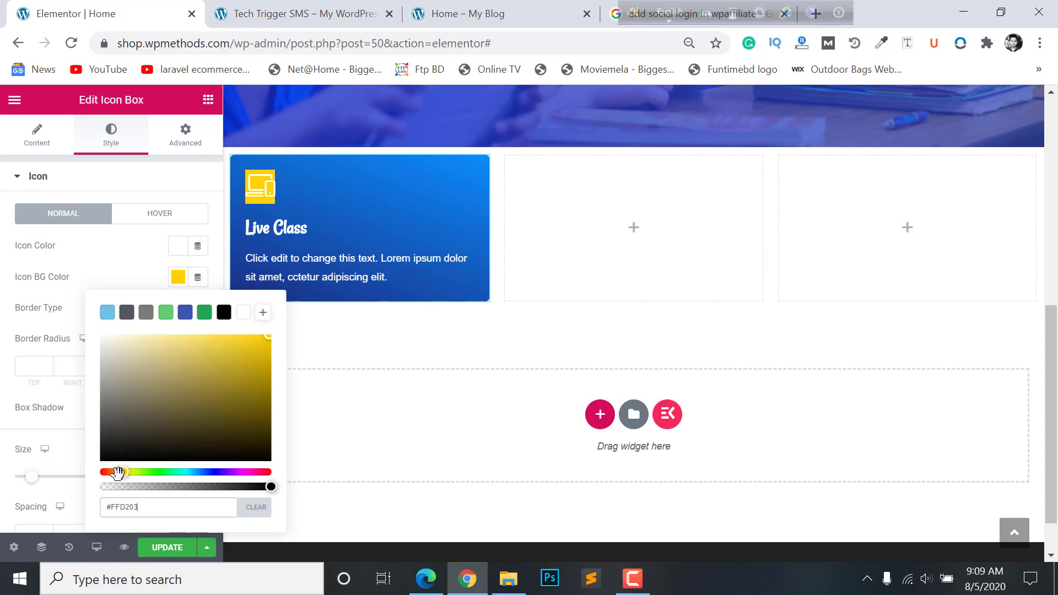
{"action": "left_click_drag", "start_coordinate": [118, 473], "coordinate": [115, 472]}
{"action": "left_click", "coordinate": [37, 309]}
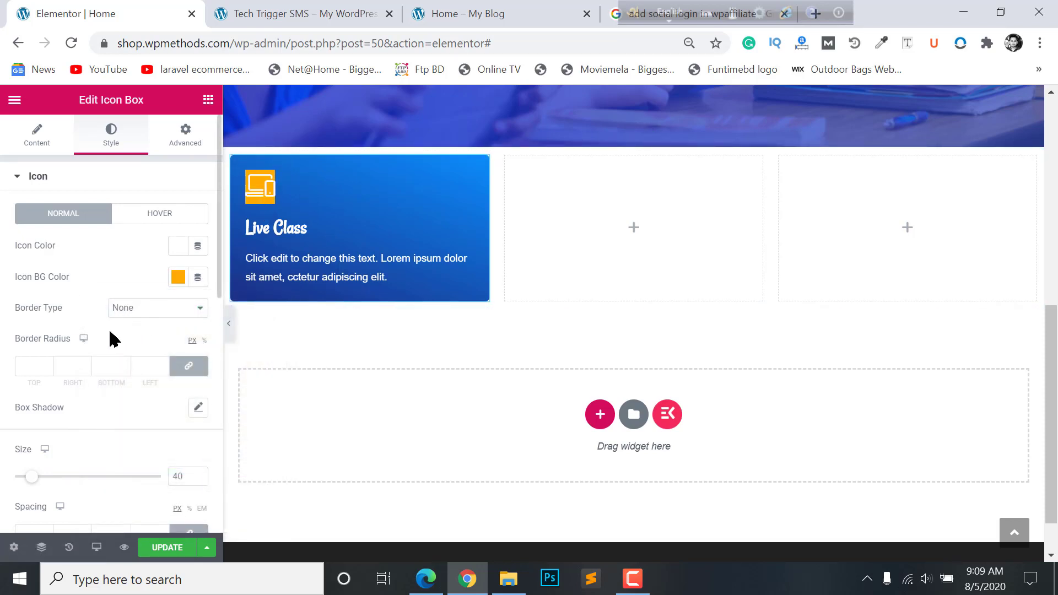
{"action": "left_click", "coordinate": [30, 366]}
{"action": "type", "text": "50"}
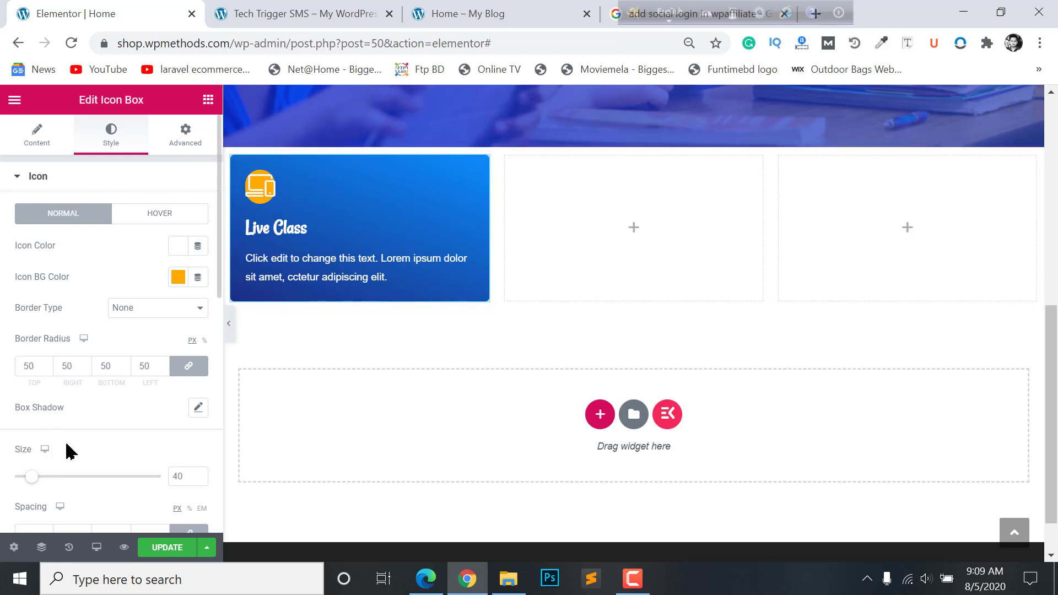
- Set the icon padding to 15 on every side, leaving rotation at 0
{"action": "scroll", "coordinate": [63, 409], "scroll_direction": "down", "scroll_amount": 3}
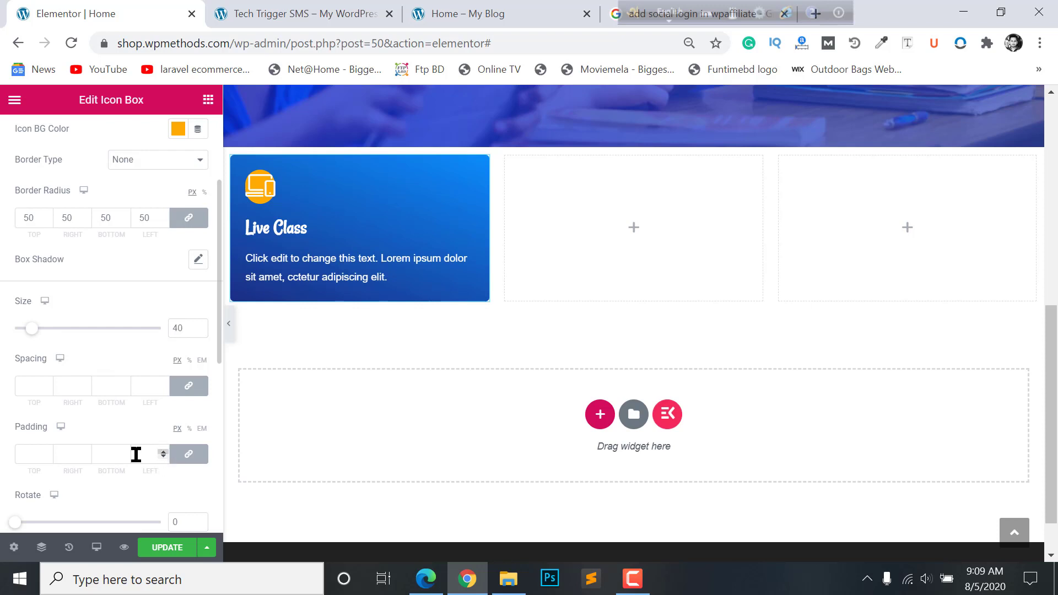
{"action": "left_click", "coordinate": [48, 453]}
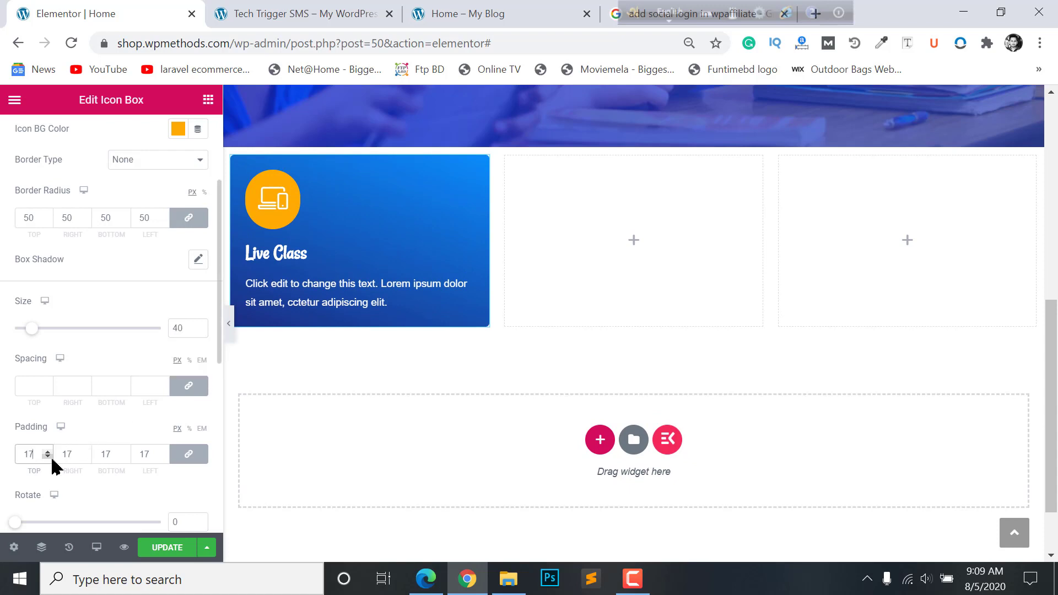
{"action": "left_click", "coordinate": [48, 457]}
{"action": "left_click", "coordinate": [48, 457]}
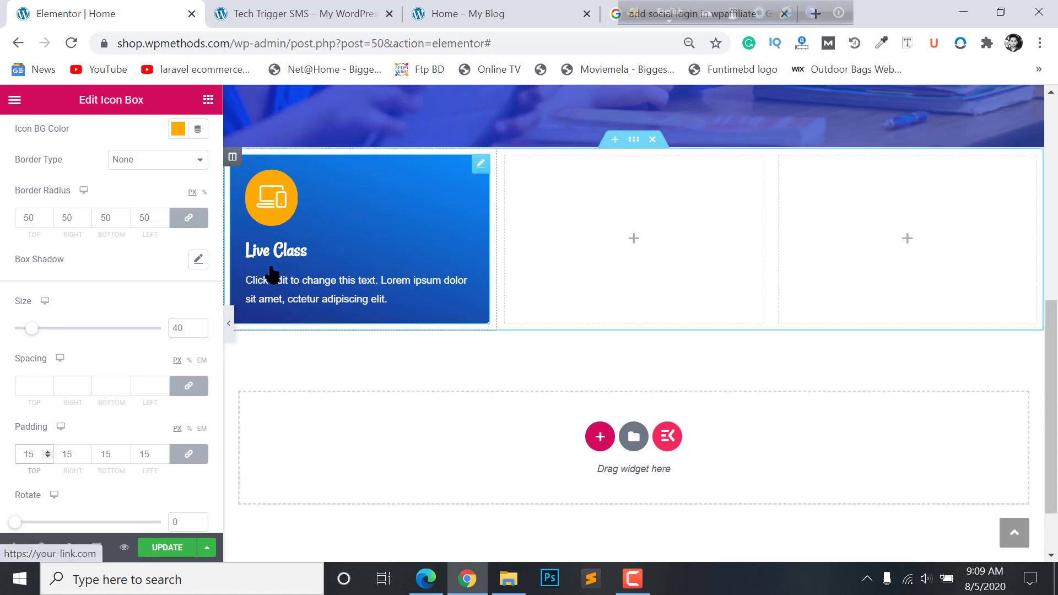
{"action": "scroll", "coordinate": [296, 318], "scroll_direction": "down", "scroll_amount": 2}
{"action": "scroll", "coordinate": [48, 424], "scroll_direction": "down", "scroll_amount": 3}
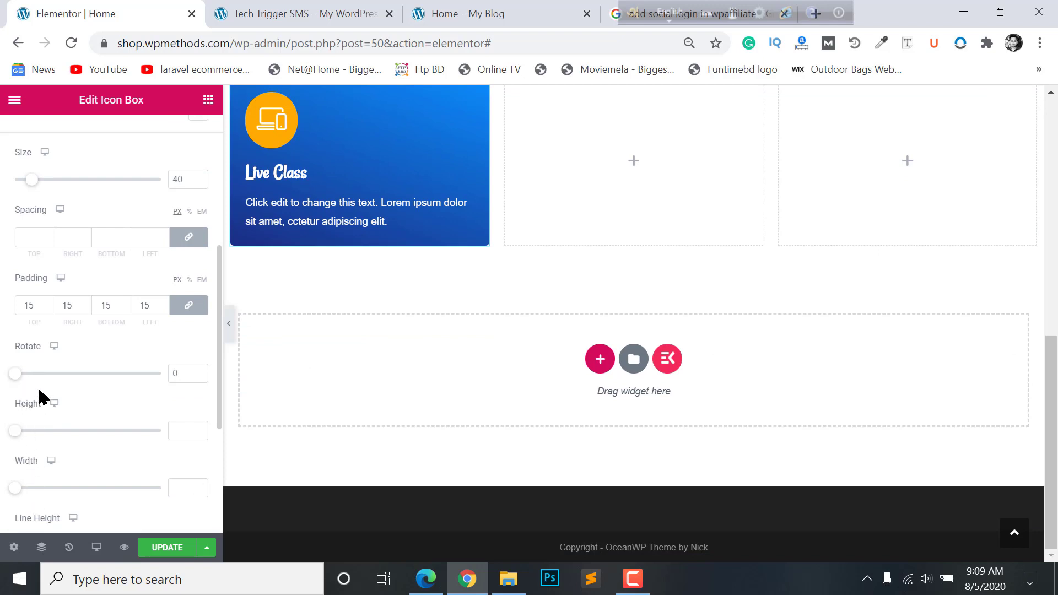
{"action": "mouse_move", "coordinate": [20, 378]}
{"action": "left_mouse_down"}
{"action": "mouse_move", "coordinate": [33, 378]}
{"action": "mouse_move", "coordinate": [2, 378]}
{"action": "mouse_move", "coordinate": [52, 378]}
{"action": "mouse_move", "coordinate": [5, 372]}
{"action": "left_mouse_up"}
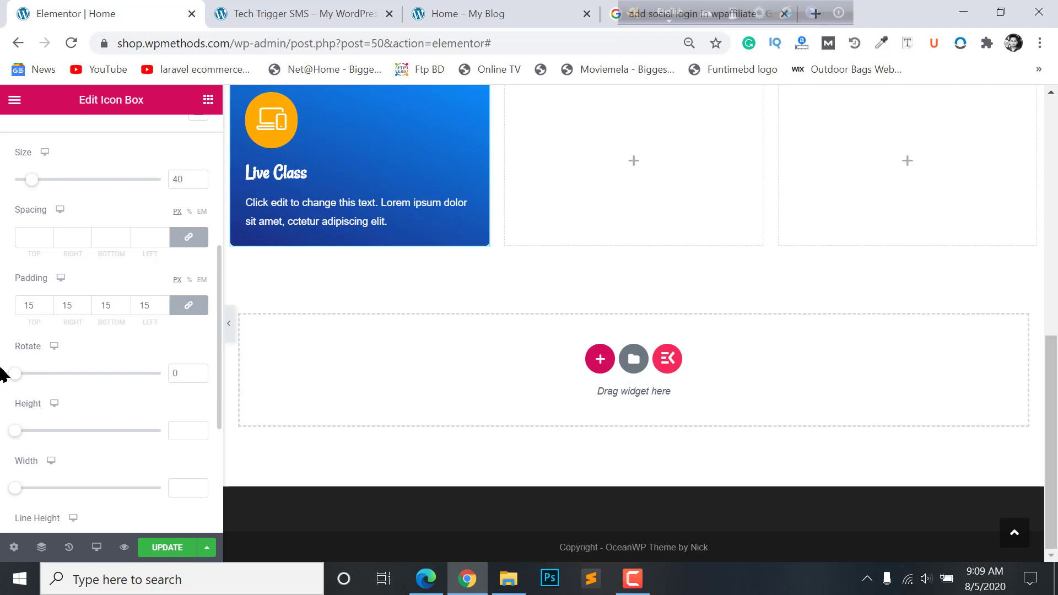
{"action": "scroll", "coordinate": [35, 407], "scroll_direction": "down", "scroll_amount": 5}
{"action": "scroll", "coordinate": [85, 319], "scroll_direction": "up", "scroll_amount": 10}
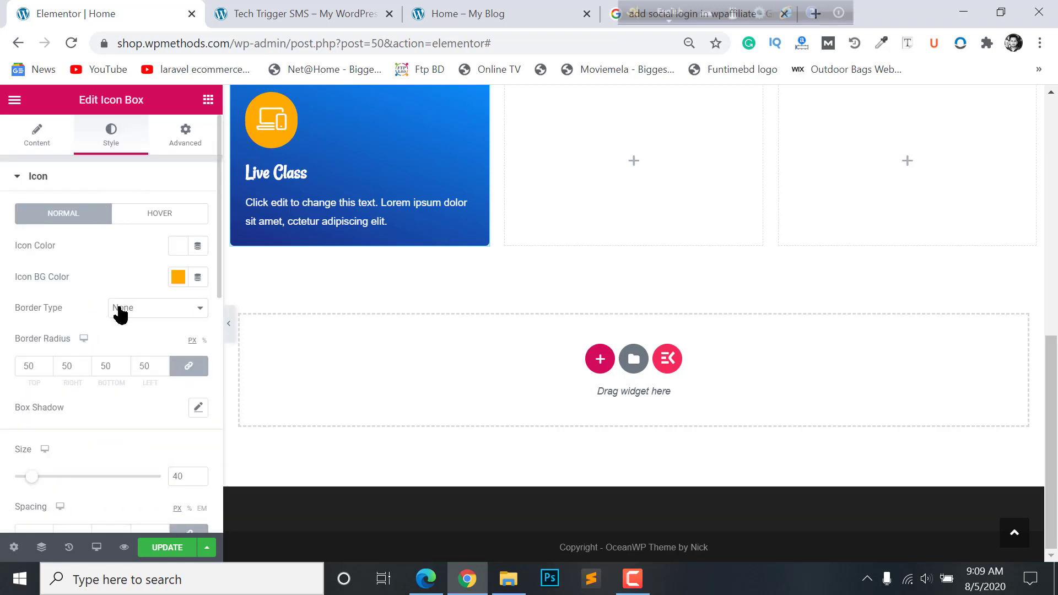
{"action": "scroll", "coordinate": [119, 320], "scroll_direction": "down", "scroll_amount": 3}
{"action": "scroll", "coordinate": [118, 324], "scroll_direction": "up", "scroll_amount": 3}
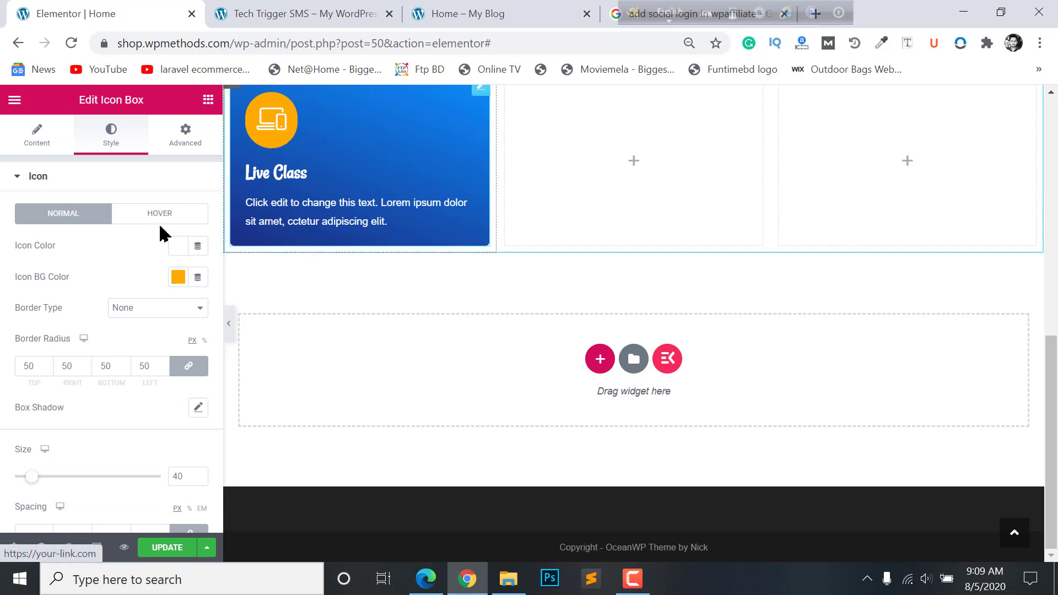
- In the icon's Hover state, set the icon hover colour to white
{"action": "left_click", "coordinate": [147, 217]}
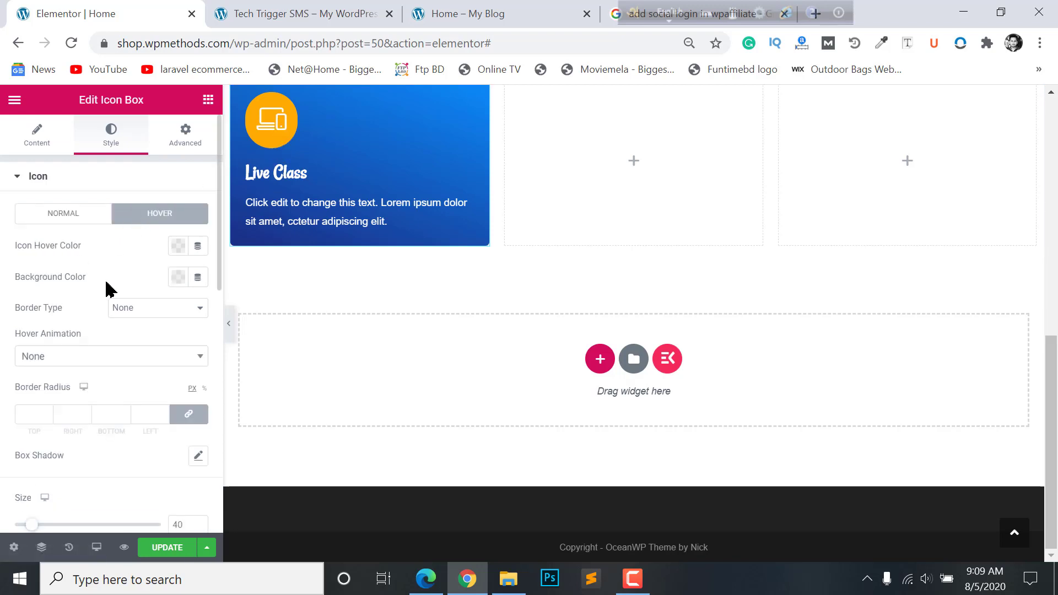
{"action": "left_click", "coordinate": [178, 246]}
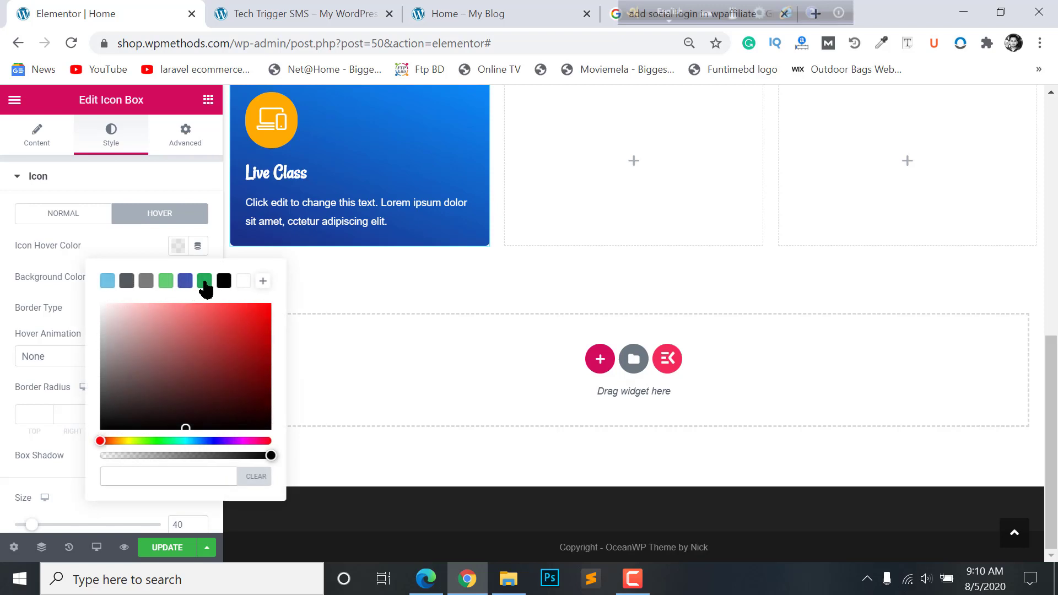
{"action": "left_click", "coordinate": [138, 441]}
{"action": "left_click", "coordinate": [266, 304]}
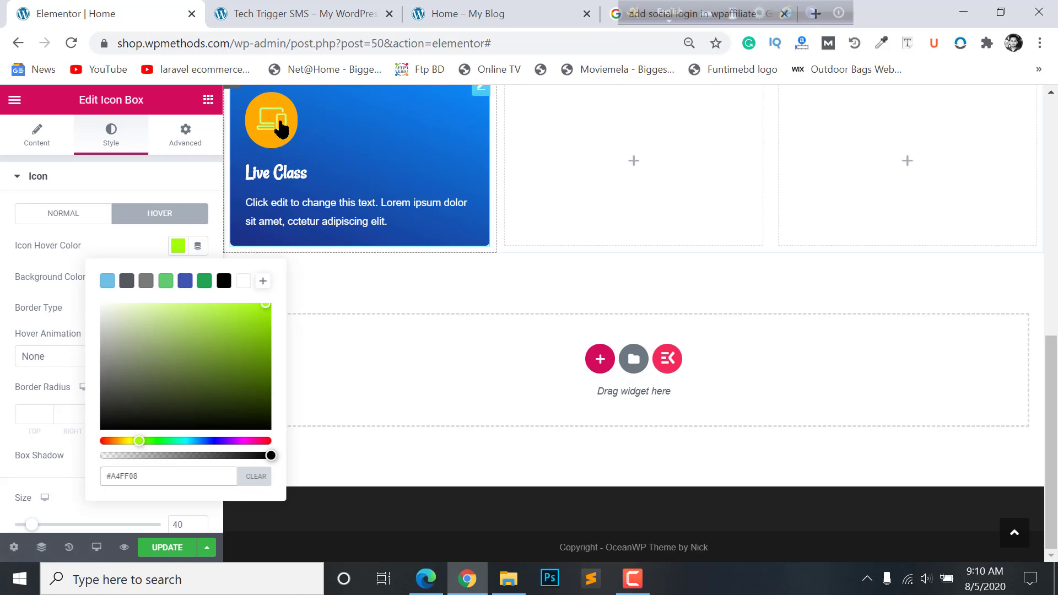
{"action": "left_click", "coordinate": [245, 283]}
{"action": "left_click", "coordinate": [11, 307]}
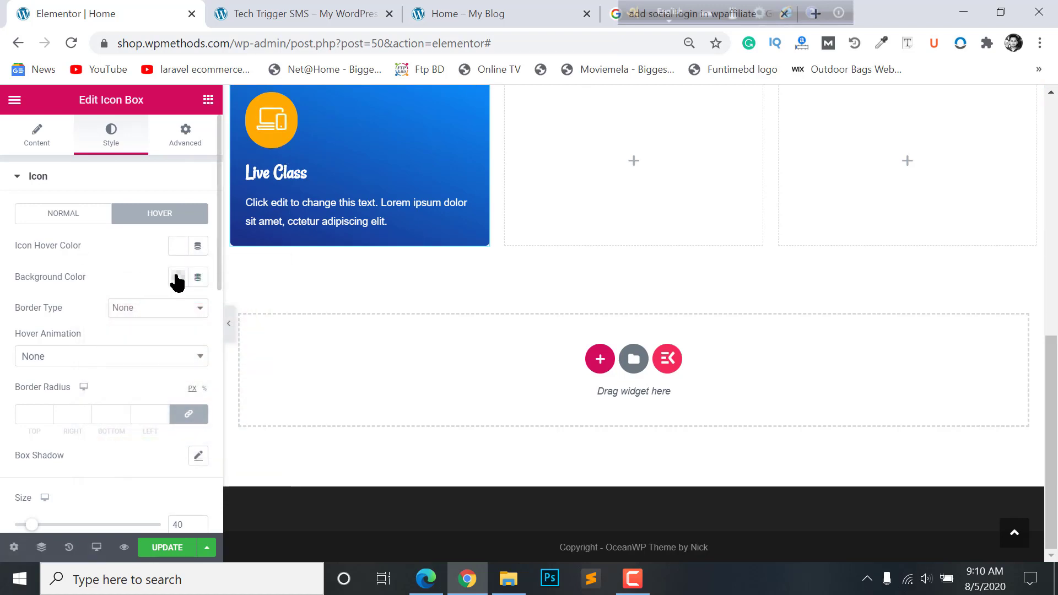
- Give the icon a #B0E213 yellow-green hover background and the Grow hover animation
{"action": "left_click", "coordinate": [177, 277]}
{"action": "left_click", "coordinate": [253, 360]}
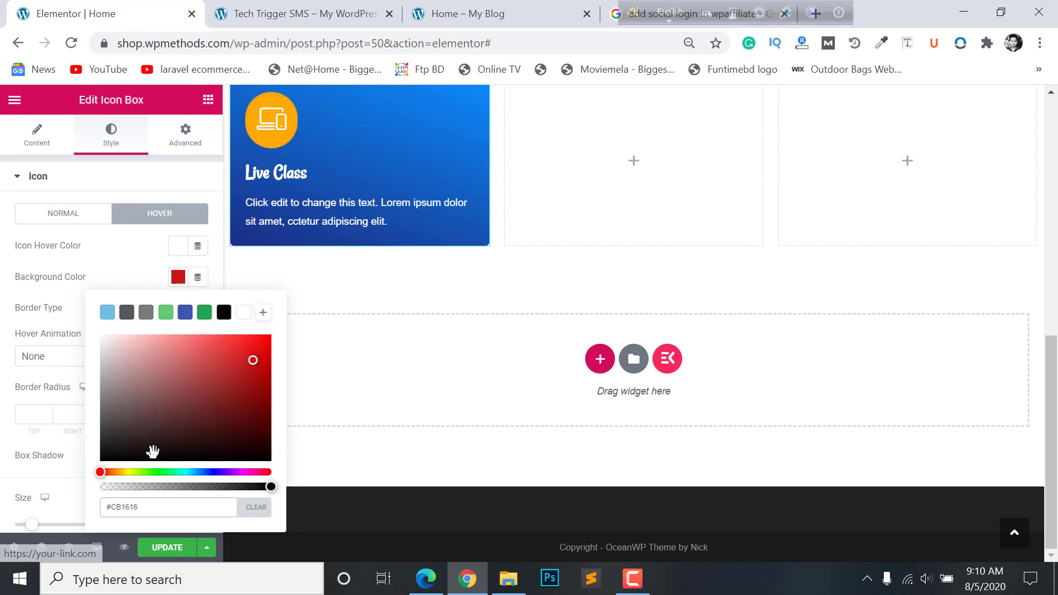
{"action": "left_click", "coordinate": [135, 472]}
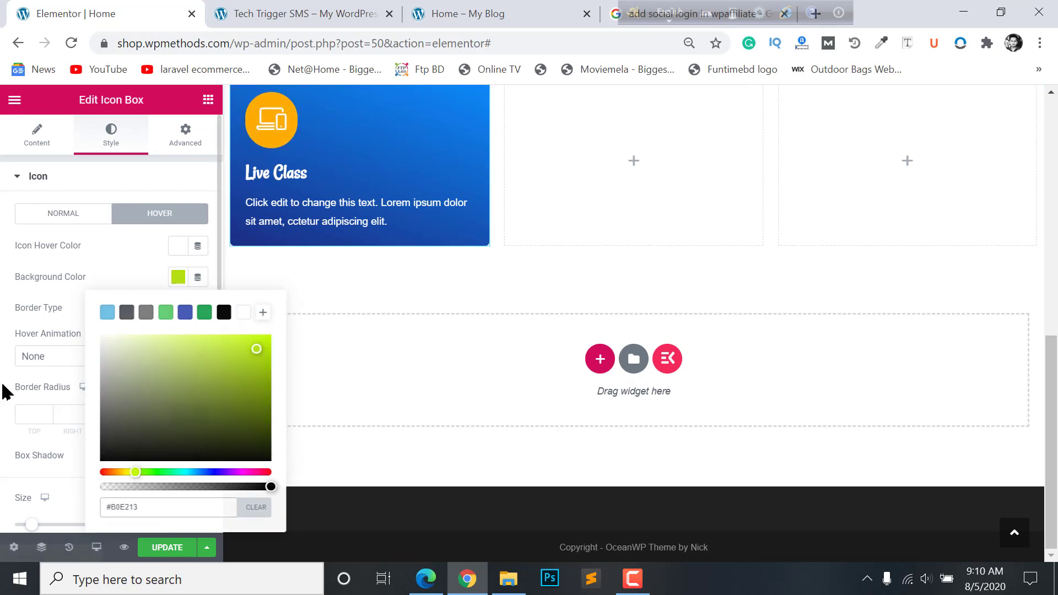
{"action": "left_click", "coordinate": [58, 386]}
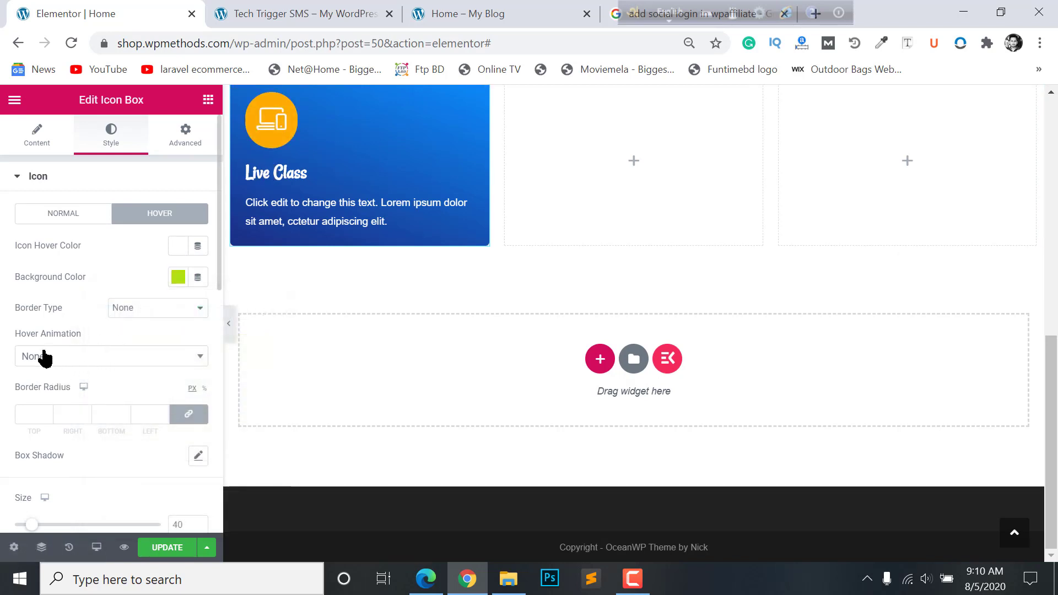
{"action": "left_click", "coordinate": [44, 358]}
{"action": "left_click", "coordinate": [39, 401]}
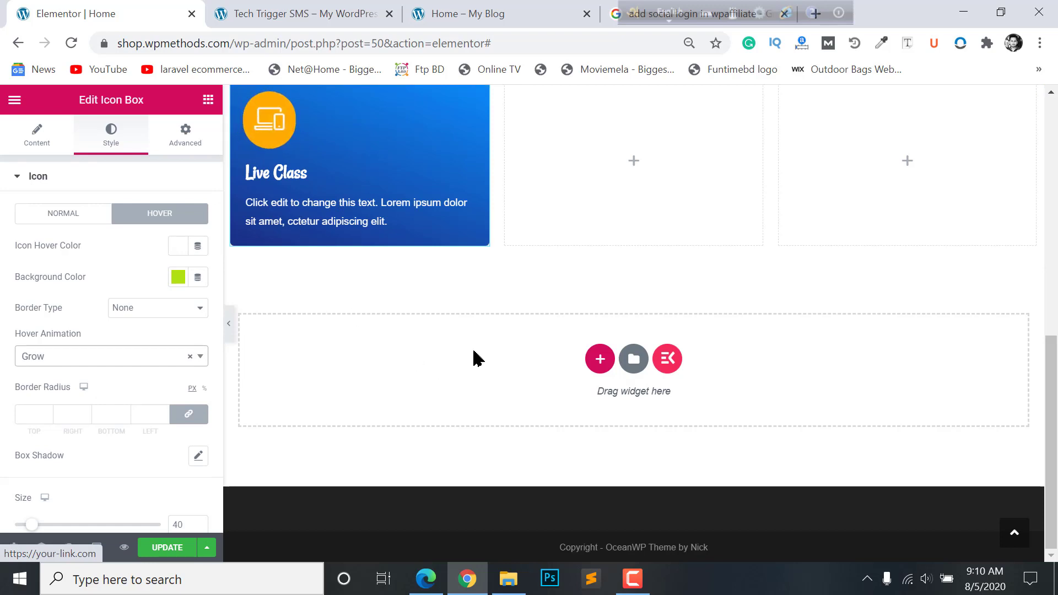
{"action": "scroll", "coordinate": [485, 342], "scroll_direction": "up", "scroll_amount": 2}
{"action": "scroll", "coordinate": [469, 358], "scroll_direction": "up", "scroll_amount": 2}
{"action": "scroll", "coordinate": [380, 441], "scroll_direction": "down", "scroll_amount": 2}
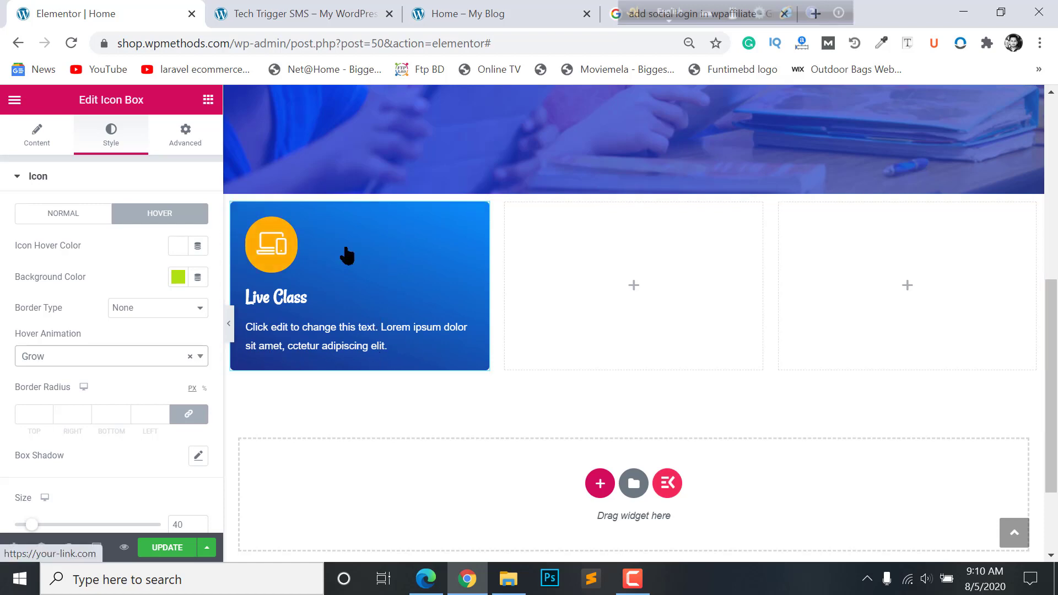
- Compare the card with the live school site, then return to the editor
{"action": "left_click", "coordinate": [560, 12]}
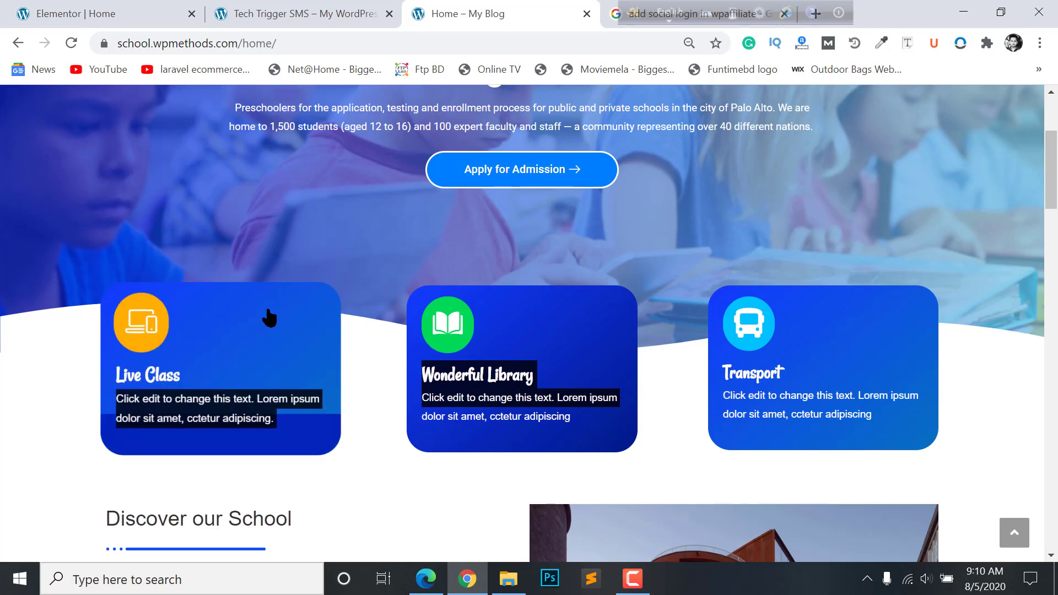
{"action": "left_click", "coordinate": [293, 10]}
{"action": "left_click", "coordinate": [82, 8]}
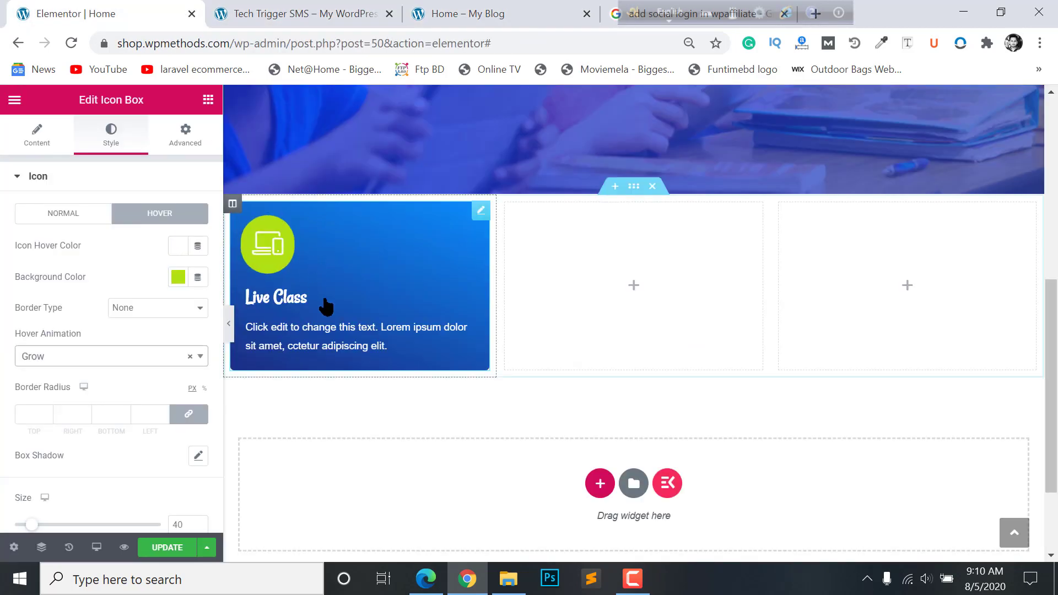
{"action": "scroll", "coordinate": [113, 258], "scroll_direction": "down", "scroll_amount": 3}
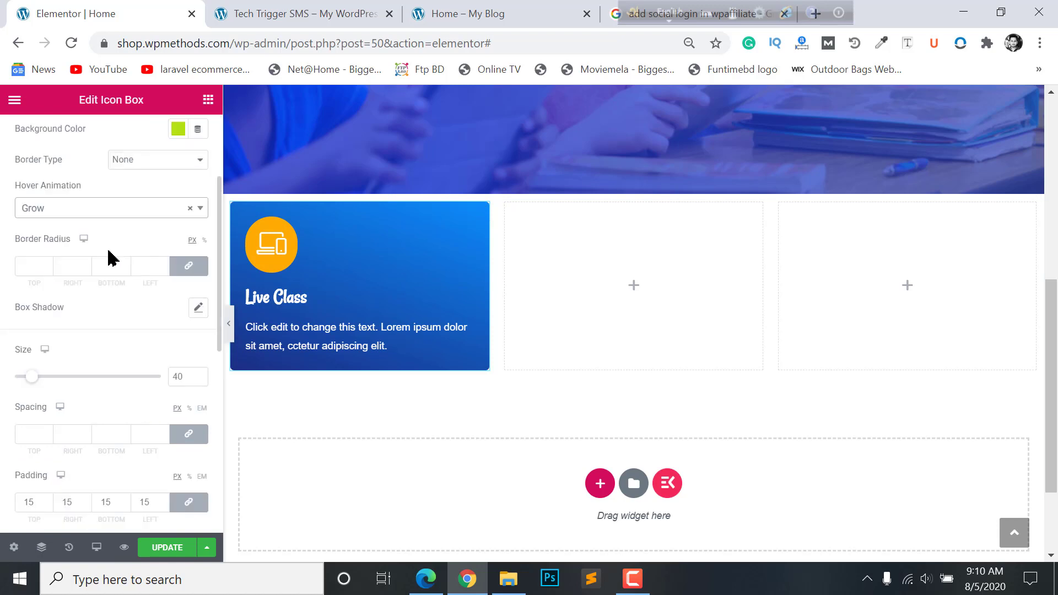
{"action": "scroll", "coordinate": [113, 258], "scroll_direction": "up", "scroll_amount": 3}
- Enable a classic #0F30CA background overlay with hover direction From Bottom
{"action": "left_click", "coordinate": [39, 177]}
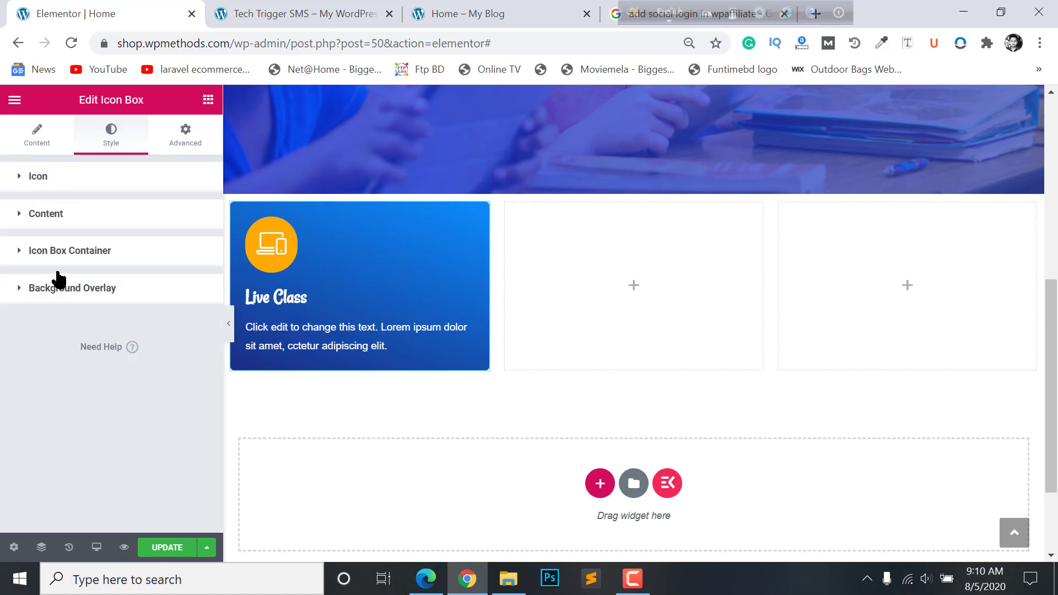
{"action": "left_click", "coordinate": [97, 289]}
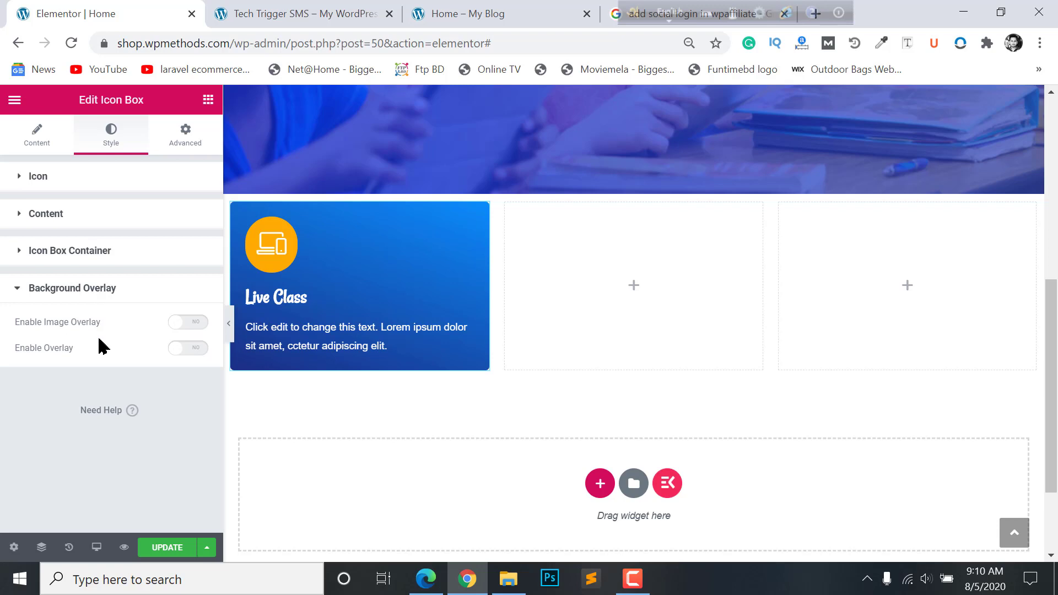
{"action": "left_click", "coordinate": [190, 348]}
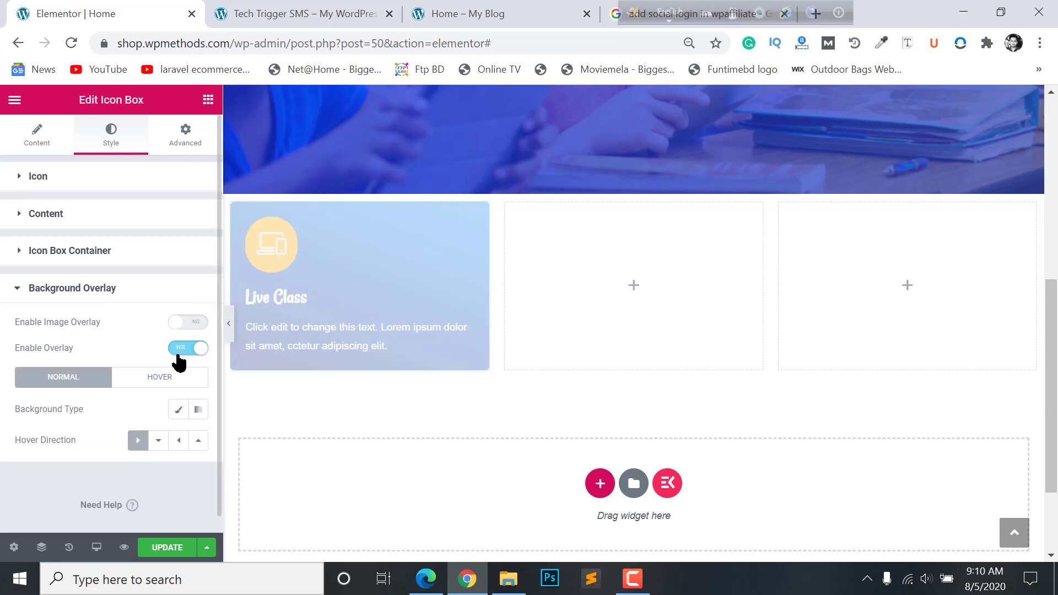
{"action": "scroll", "coordinate": [141, 408], "scroll_direction": "down", "scroll_amount": 1}
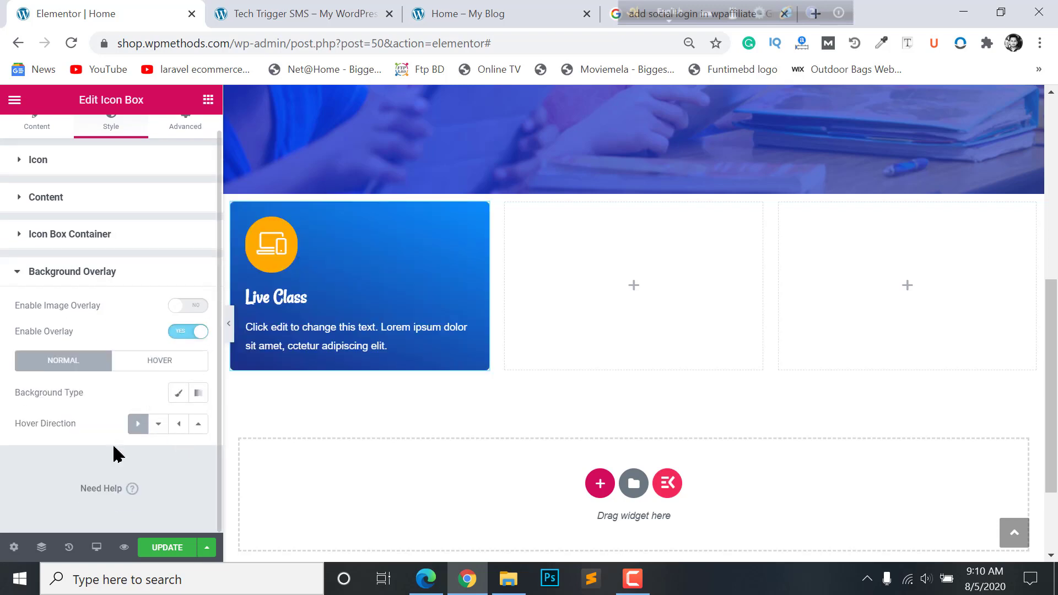
{"action": "left_click", "coordinate": [177, 394]}
{"action": "left_click", "coordinate": [177, 424]}
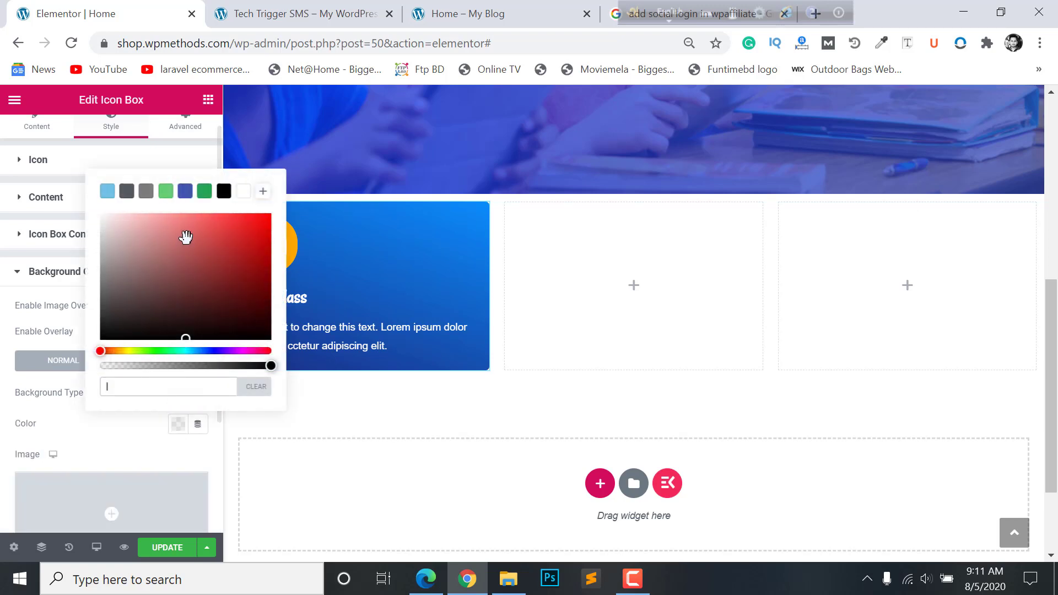
{"action": "left_click", "coordinate": [186, 192]}
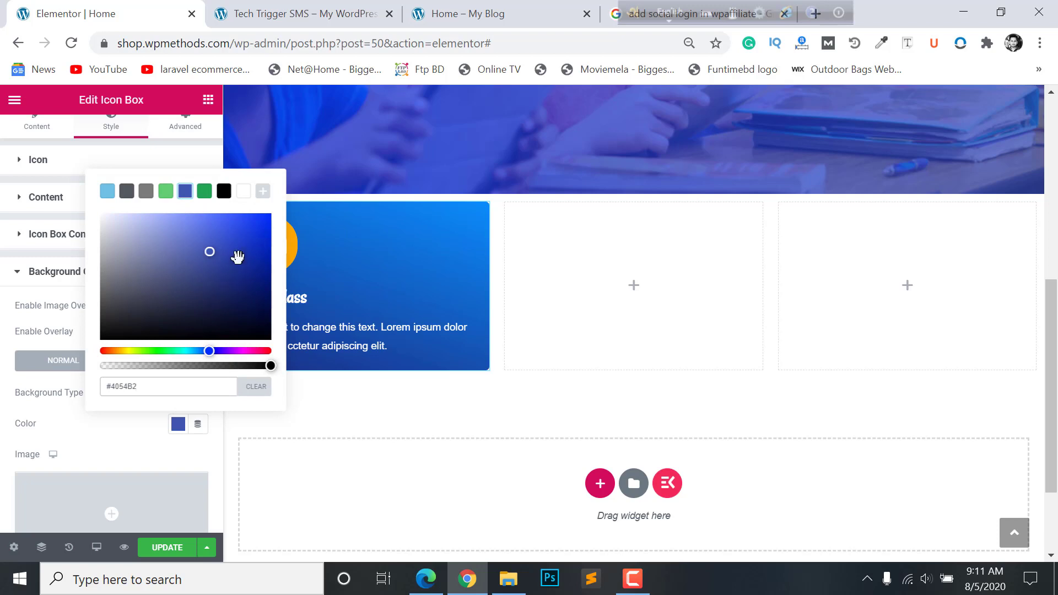
{"action": "left_click_drag", "start_coordinate": [238, 255], "coordinate": [258, 240]}
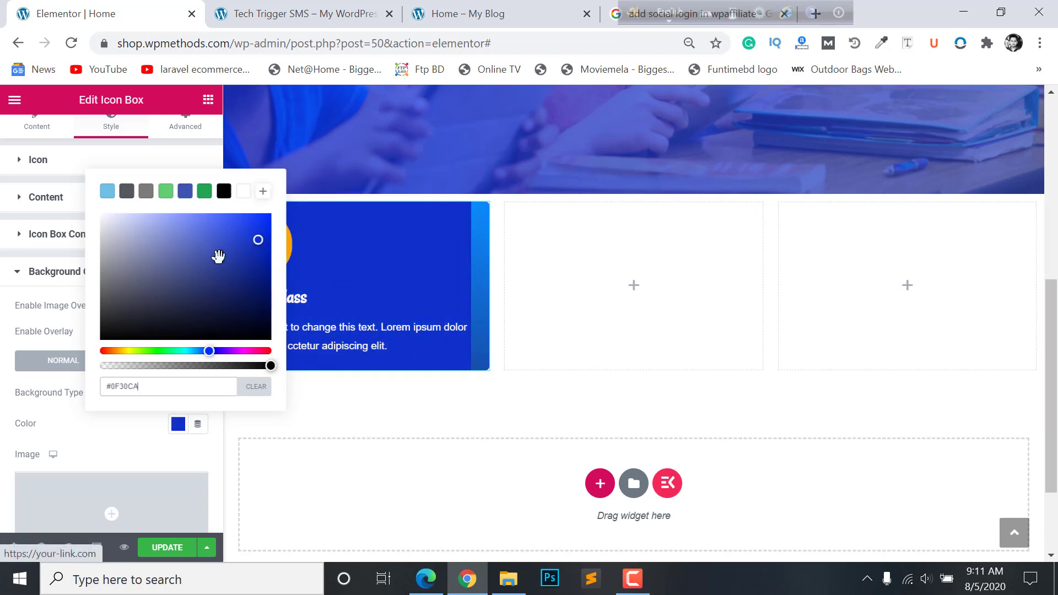
{"action": "left_click", "coordinate": [366, 346]}
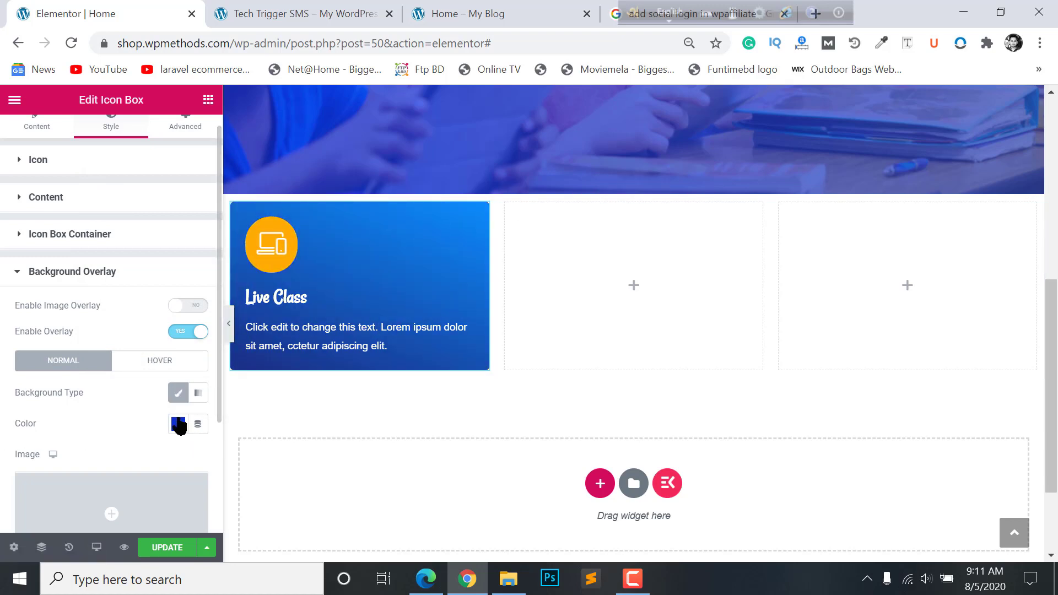
{"action": "scroll", "coordinate": [180, 426], "scroll_direction": "down", "scroll_amount": 3}
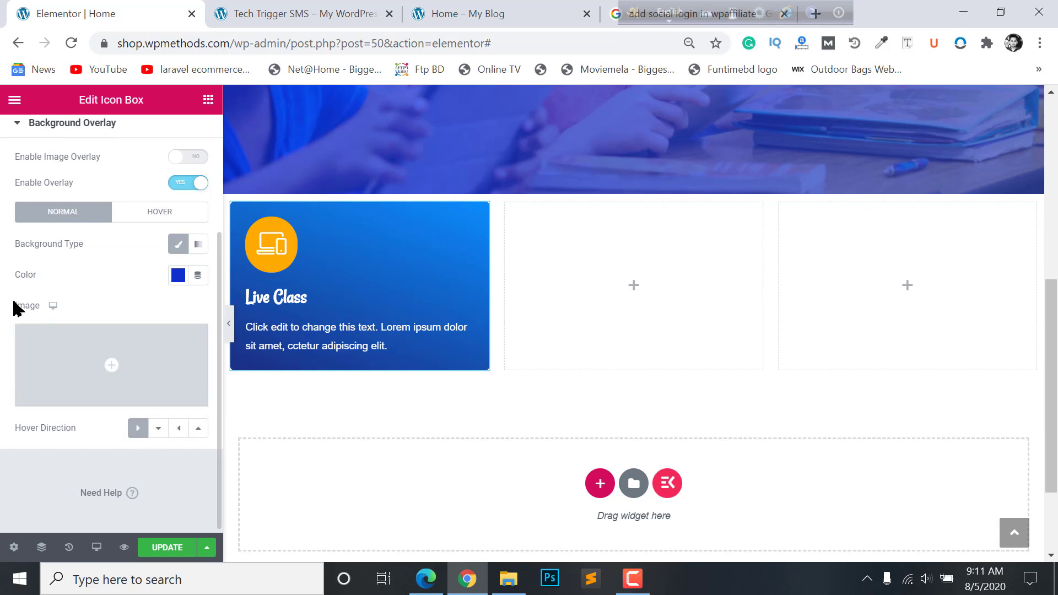
{"action": "left_click", "coordinate": [196, 433]}
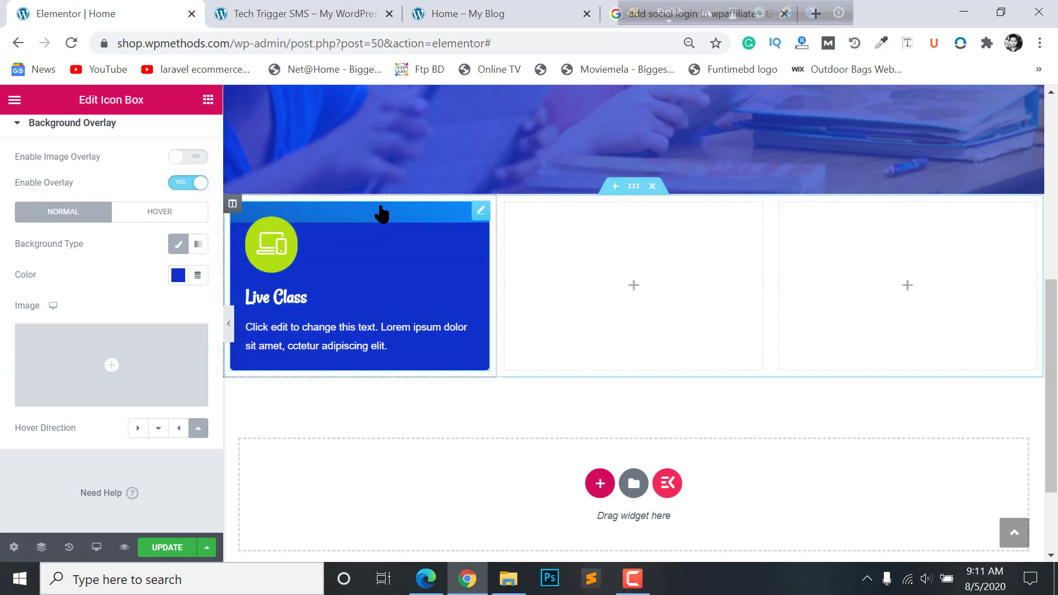
- Delete the two empty columns beside the Live Class card
{"action": "right_click", "coordinate": [511, 206]}
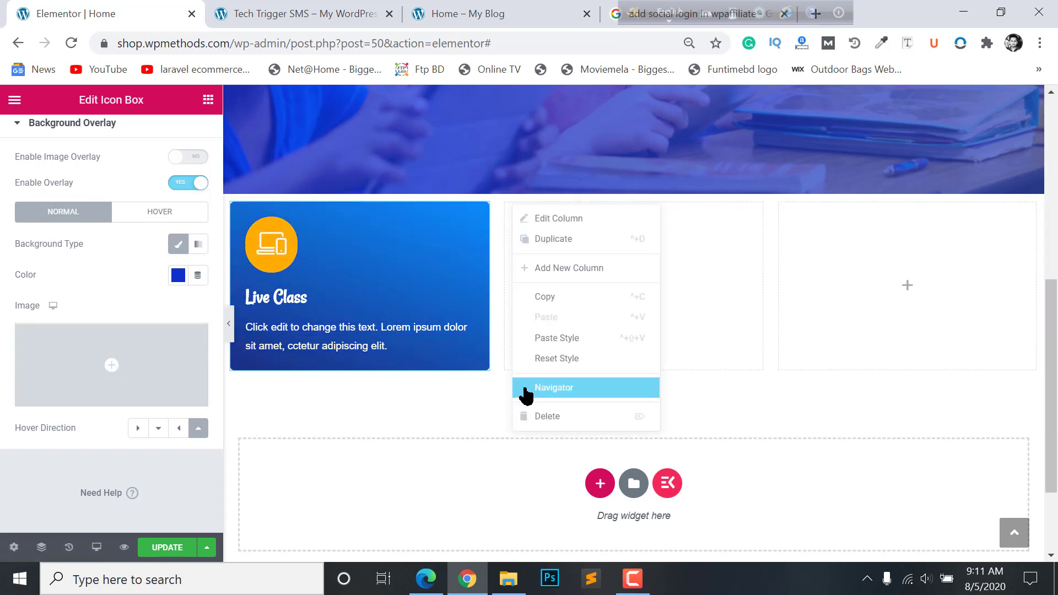
{"action": "key", "text": "Delete"}
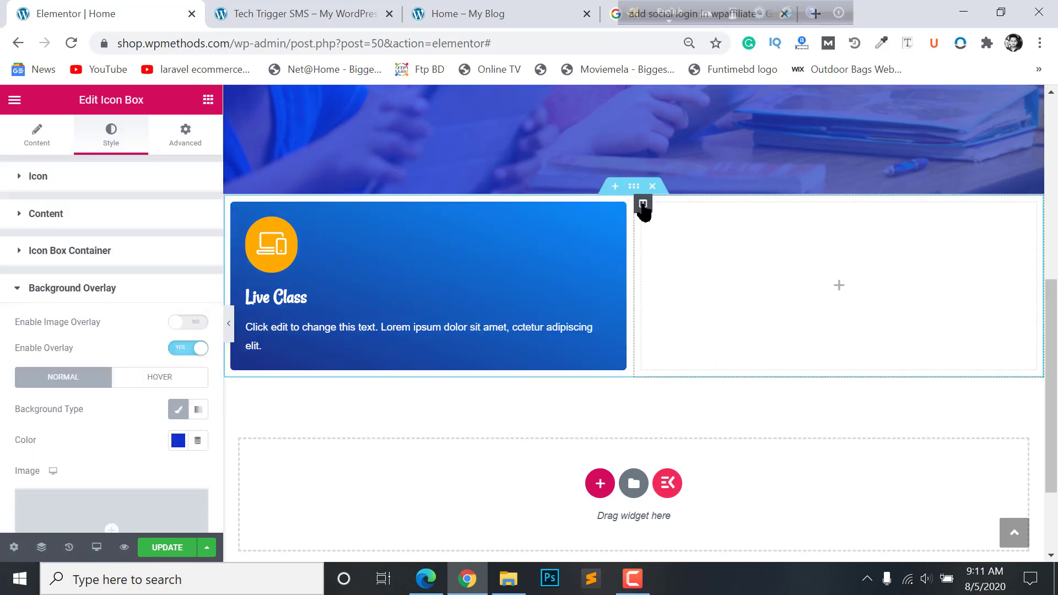
{"action": "right_click", "coordinate": [643, 205]}
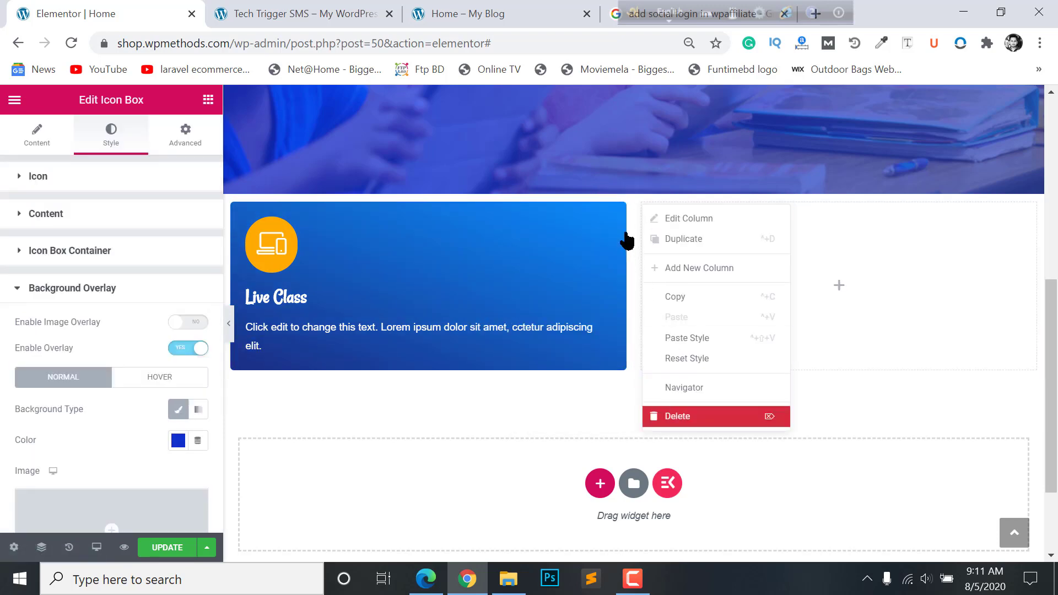
{"action": "key", "text": "Delete"}
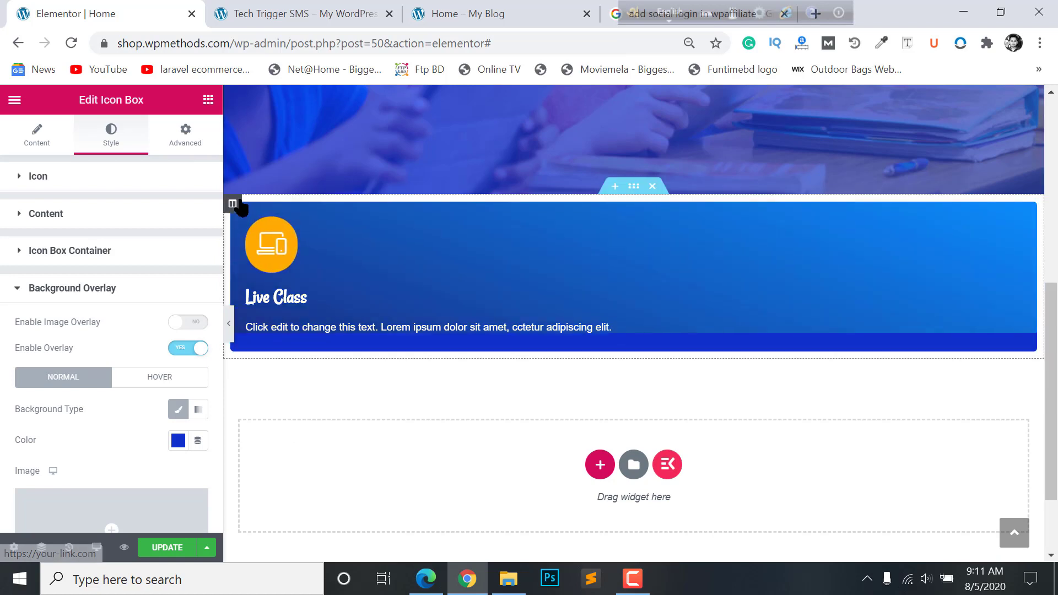
- Duplicate the Live Class column twice to make three cards
{"action": "right_click", "coordinate": [233, 204]}
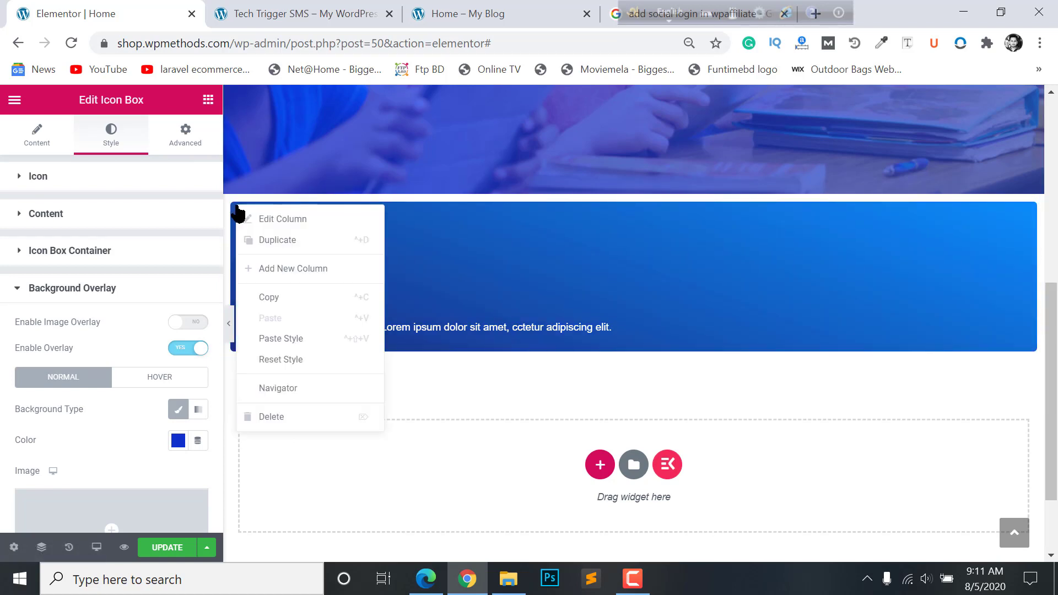
{"action": "left_click", "coordinate": [260, 240]}
{"action": "right_click", "coordinate": [640, 203]}
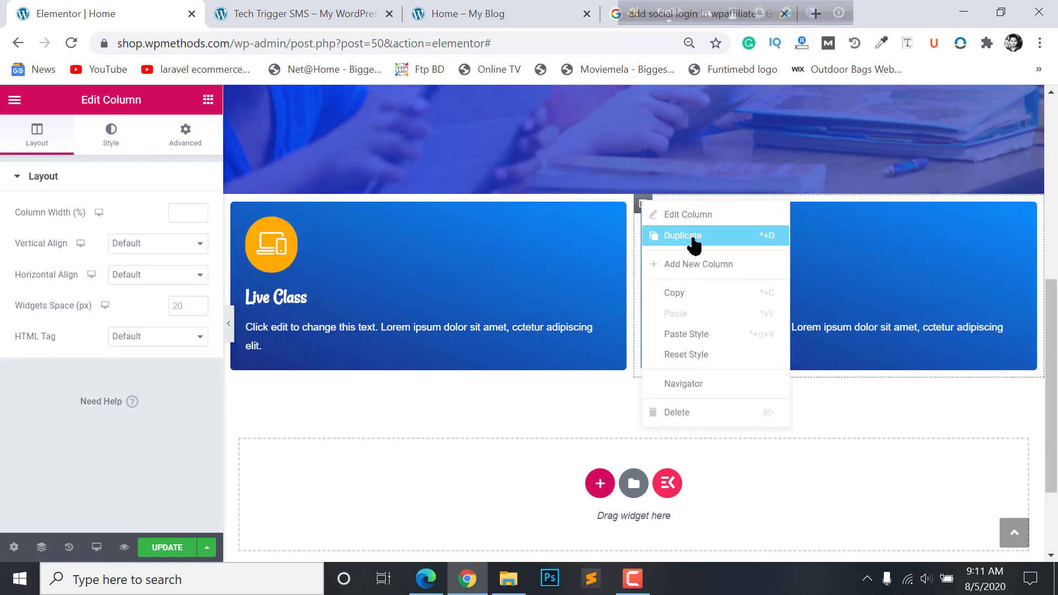
{"action": "left_click", "coordinate": [693, 238]}
- Preview the page with the panel hidden, then delete both duplicate columns
{"action": "left_click", "coordinate": [227, 322]}
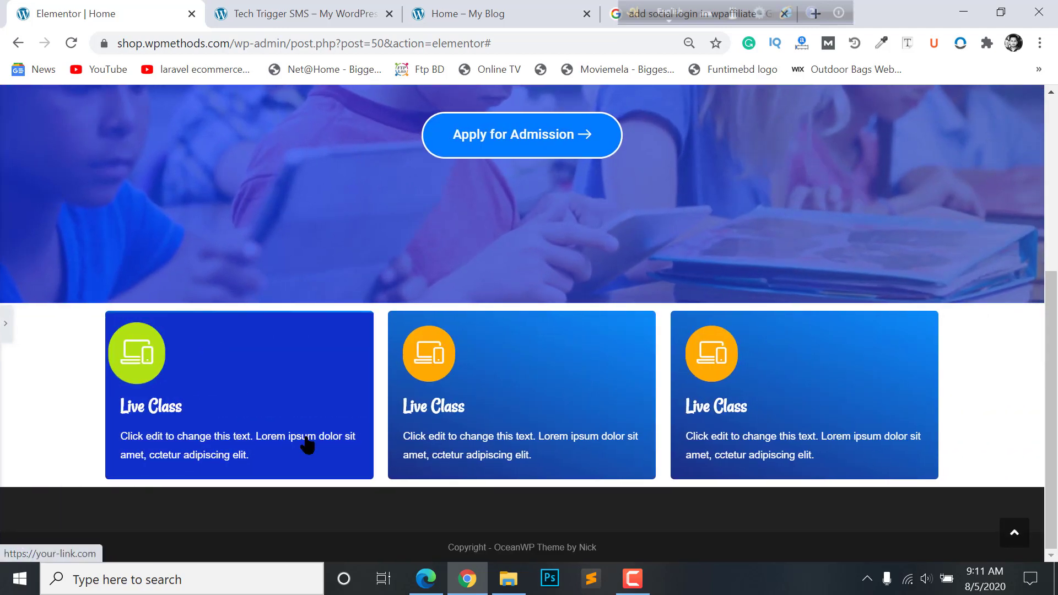
{"action": "left_click", "coordinate": [5, 322]}
{"action": "left_click", "coordinate": [229, 325]}
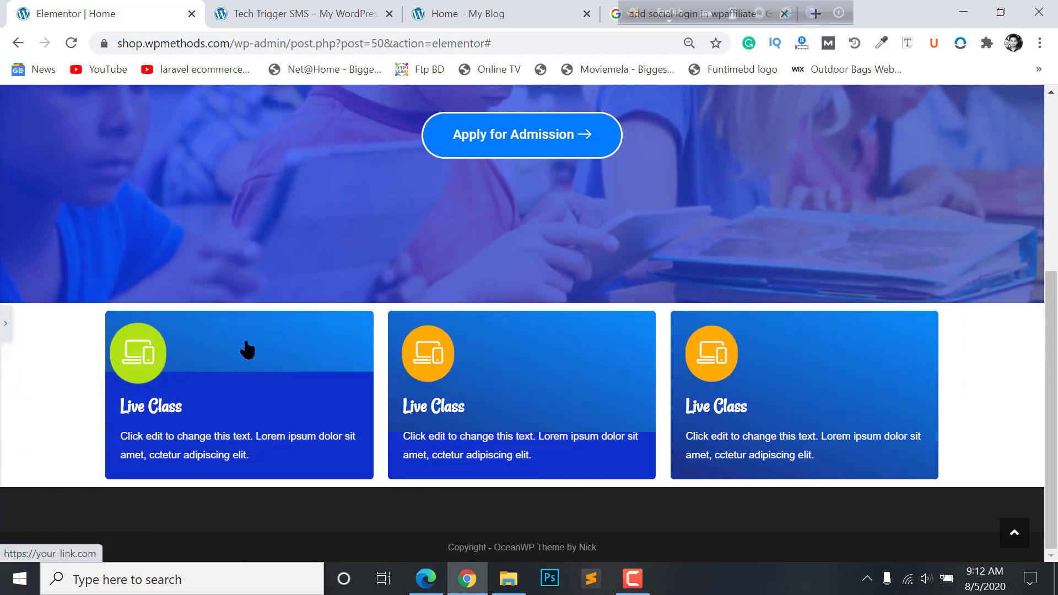
{"action": "left_click", "coordinate": [6, 325]}
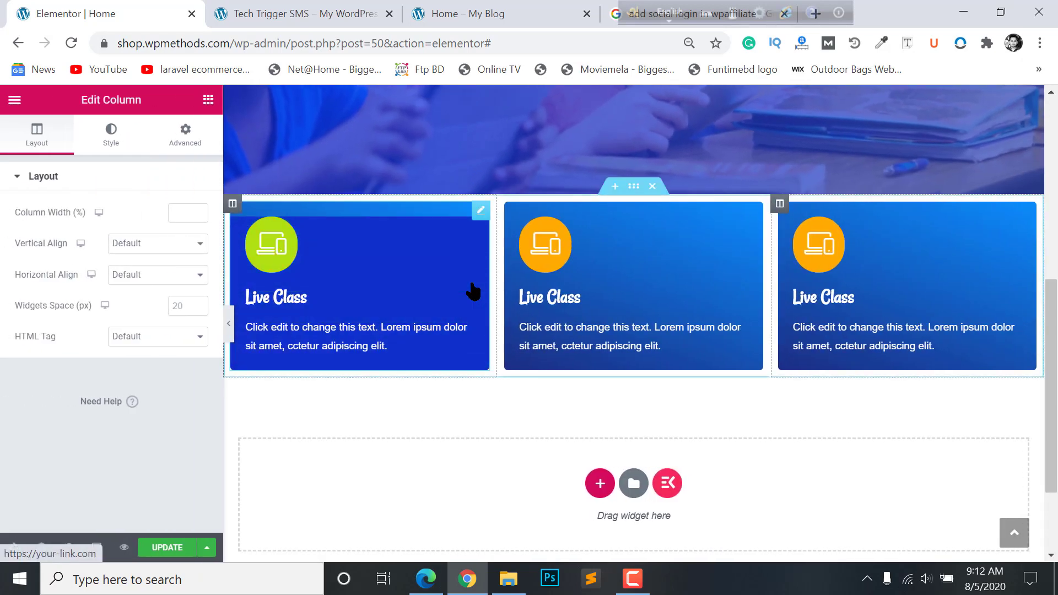
{"action": "key", "text": "Delete"}
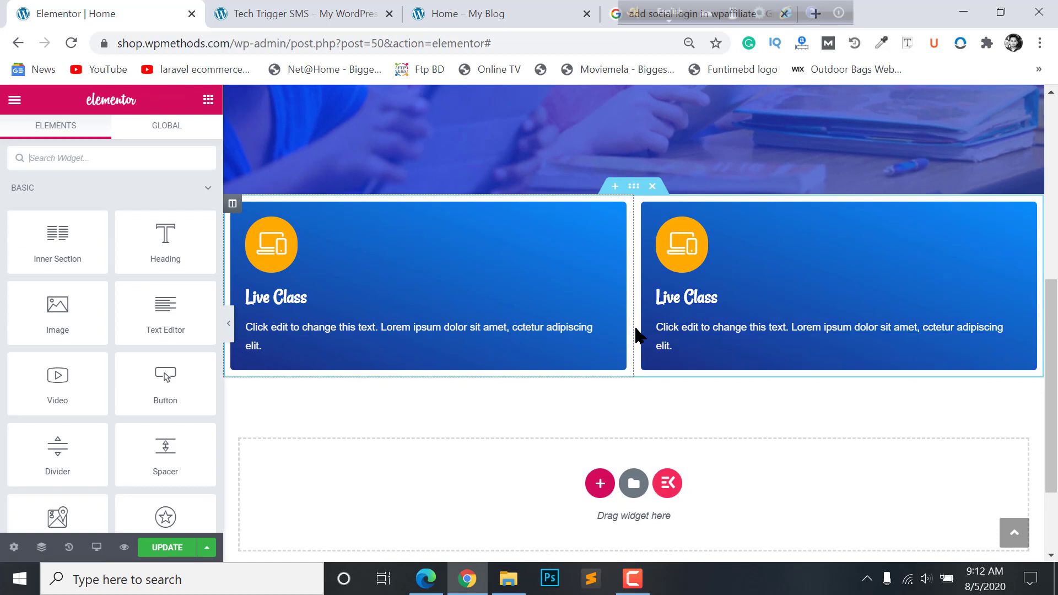
{"action": "key", "text": "Delete"}
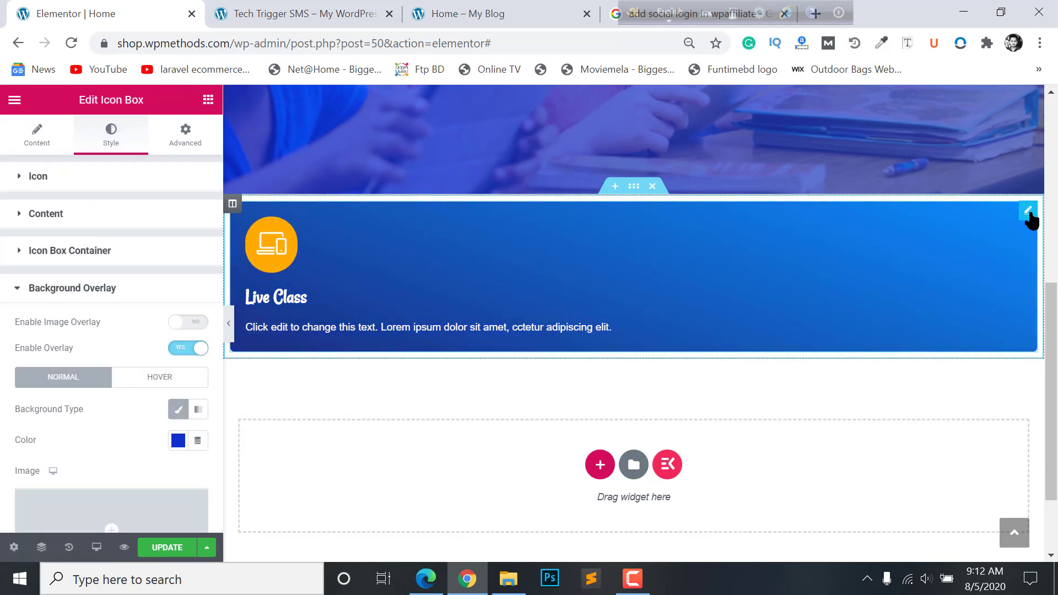
- Round all four corners of the Live Class card with a 30 px border radius
{"action": "left_click", "coordinate": [77, 291]}
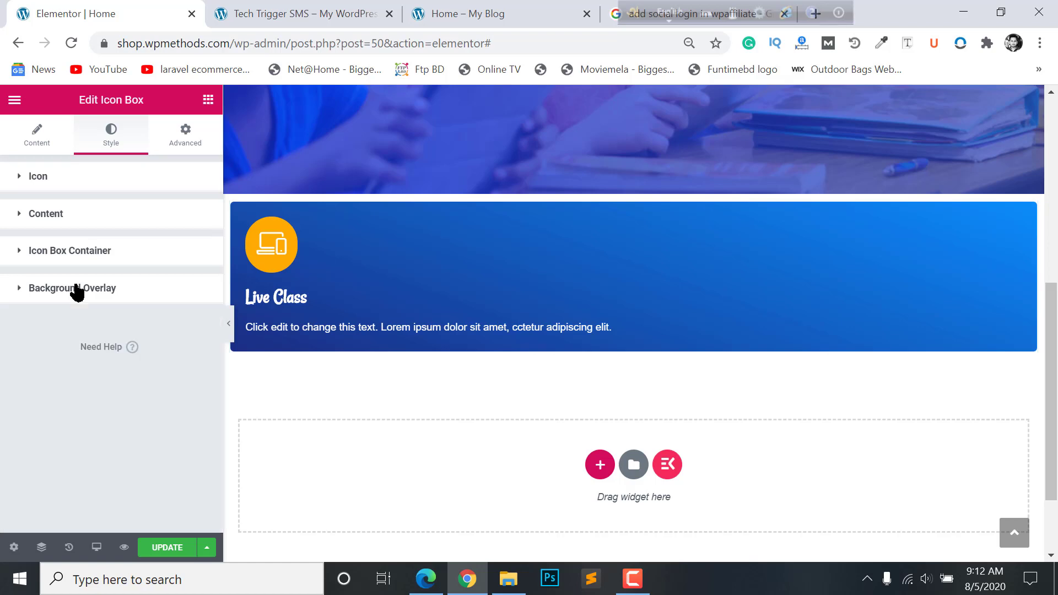
{"action": "left_click", "coordinate": [78, 252]}
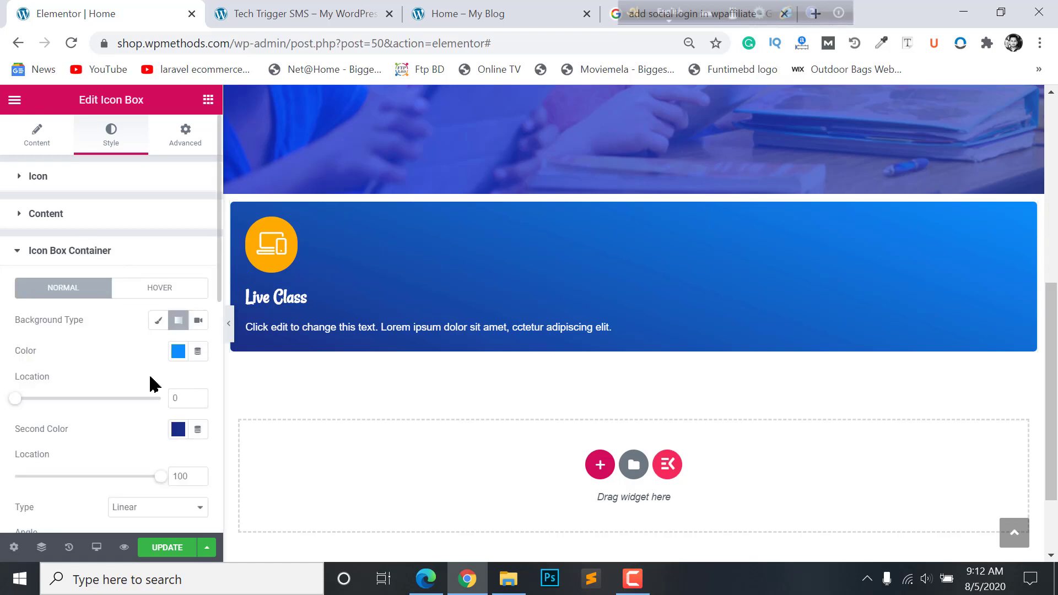
{"action": "scroll", "coordinate": [154, 384], "scroll_direction": "down", "scroll_amount": 5}
{"action": "scroll", "coordinate": [47, 310], "scroll_direction": "down", "scroll_amount": 3}
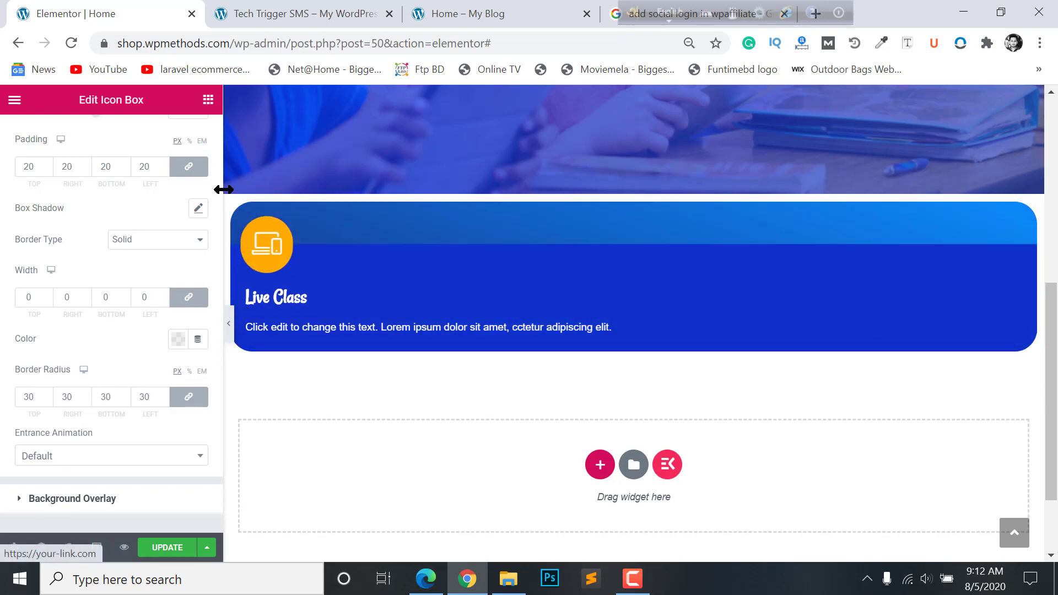
{"action": "right_click", "coordinate": [239, 207]}
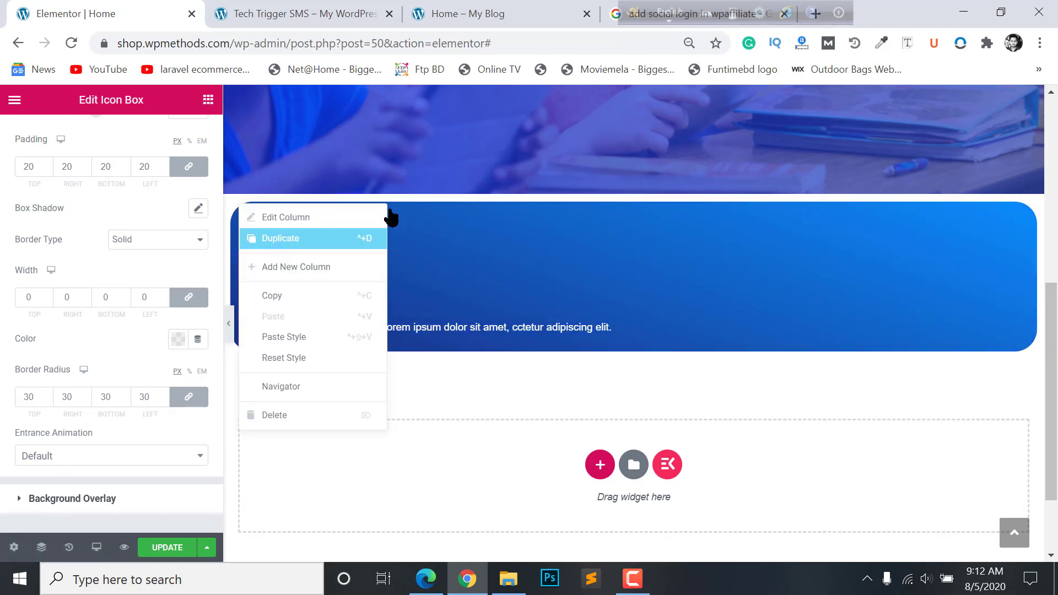
- Duplicate the rounded card's column twice to make three cards
{"action": "left_click", "coordinate": [383, 238]}
{"action": "right_click", "coordinate": [643, 206]}
{"action": "left_click", "coordinate": [671, 243]}
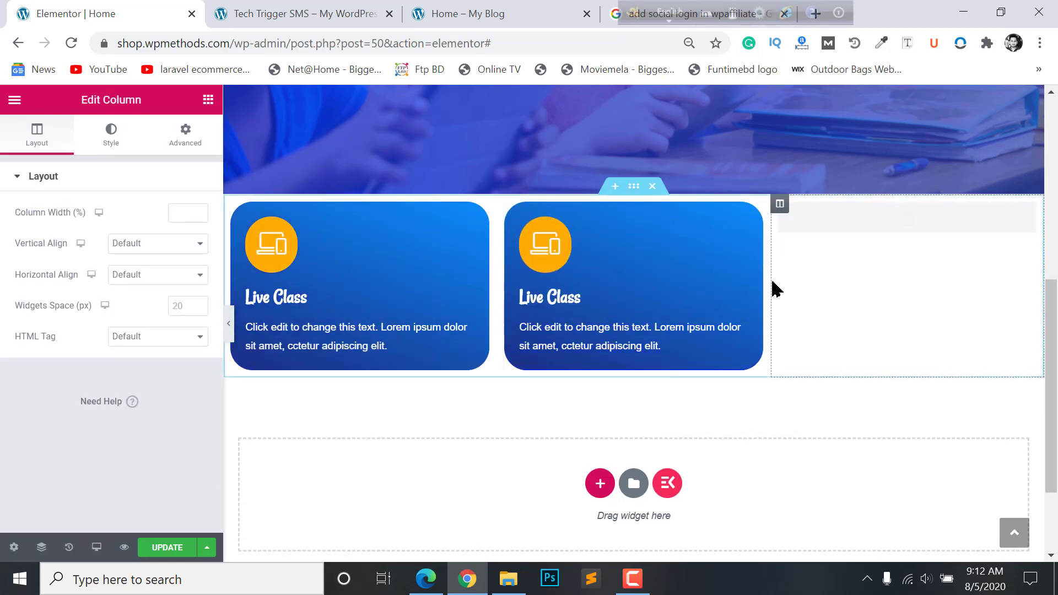
- Preview the three cards and compare them with the reference school website
{"action": "left_click", "coordinate": [228, 323]}
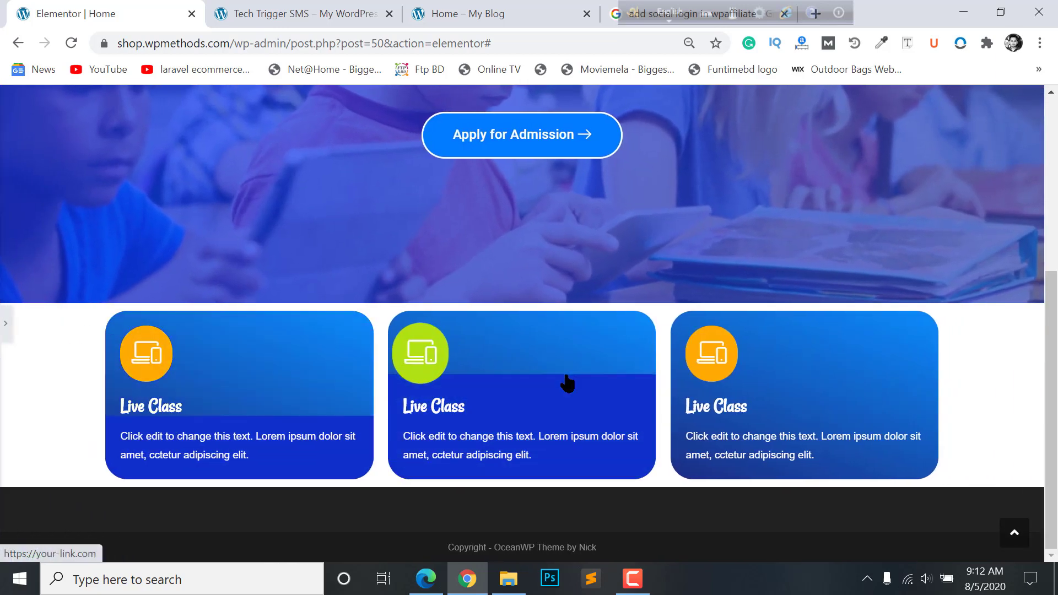
{"action": "left_click", "coordinate": [393, 3]}
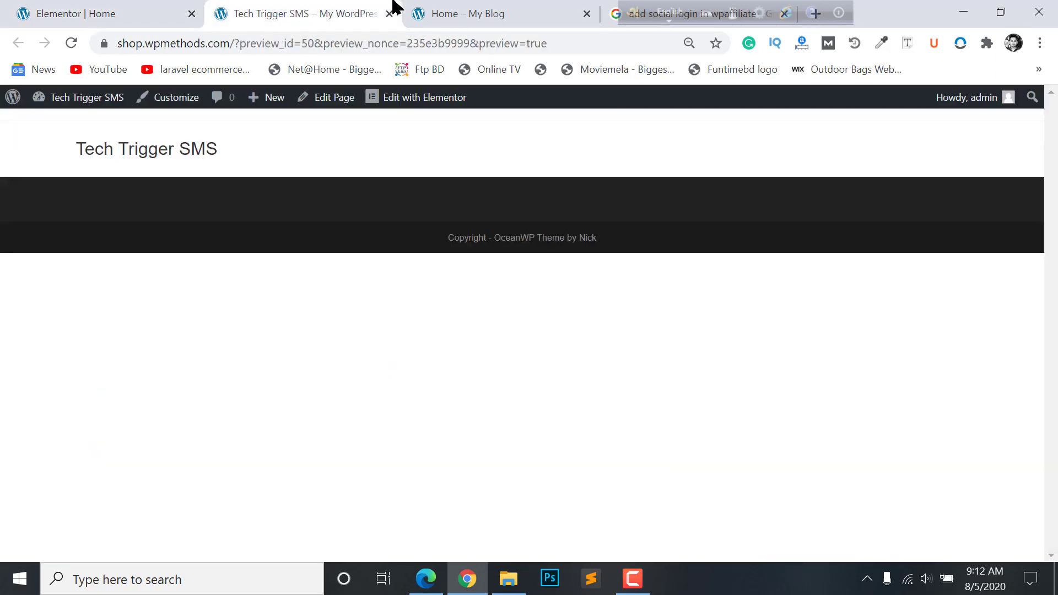
{"action": "left_click", "coordinate": [439, 13]}
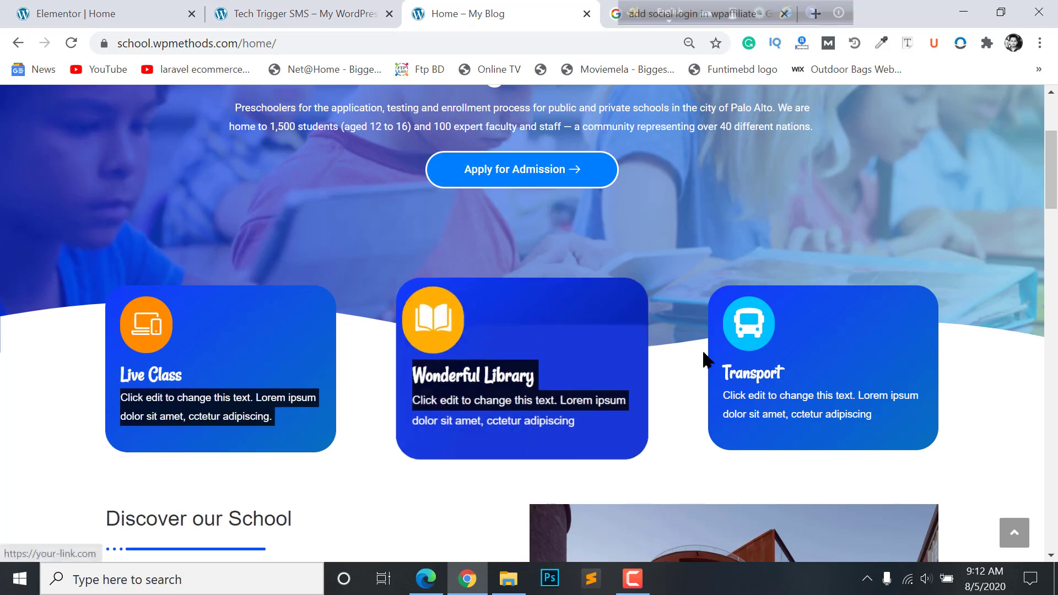
{"action": "left_click", "coordinate": [116, 3]}
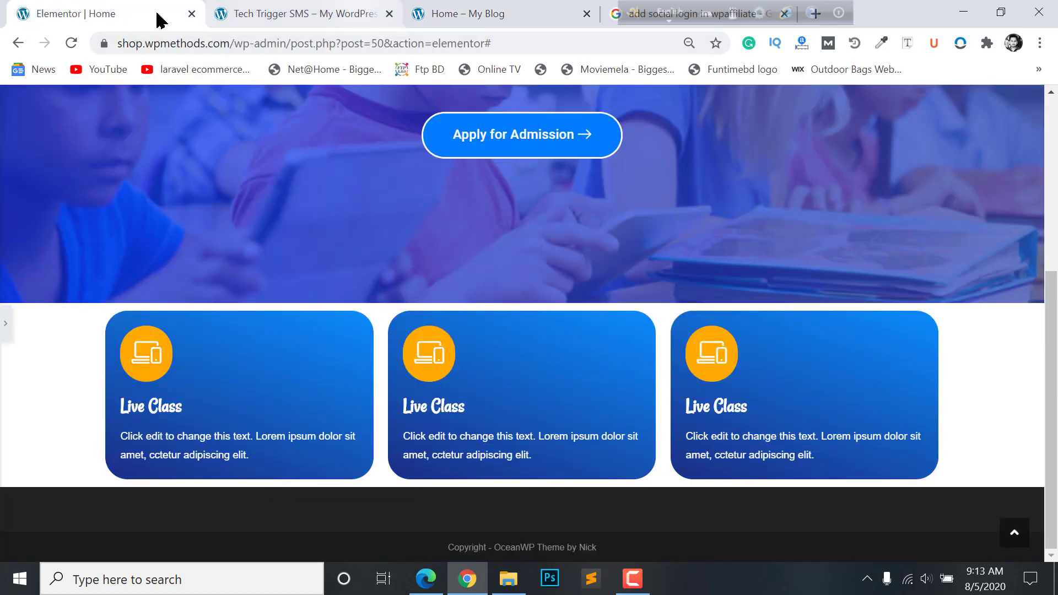
{"action": "left_click", "coordinate": [245, 7]}
{"action": "left_click", "coordinate": [138, 13]}
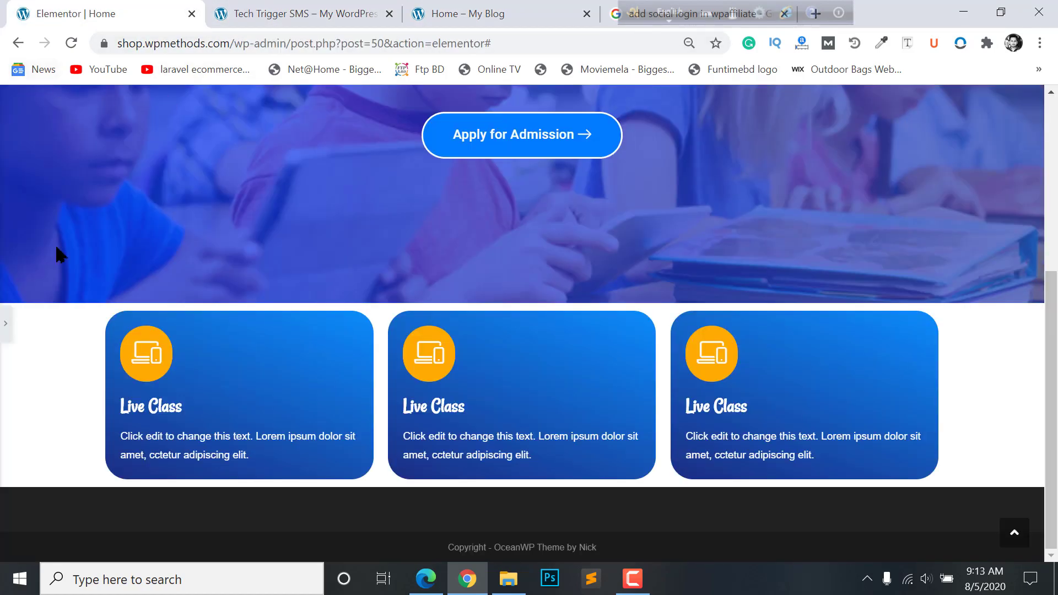
{"action": "left_click", "coordinate": [6, 325]}
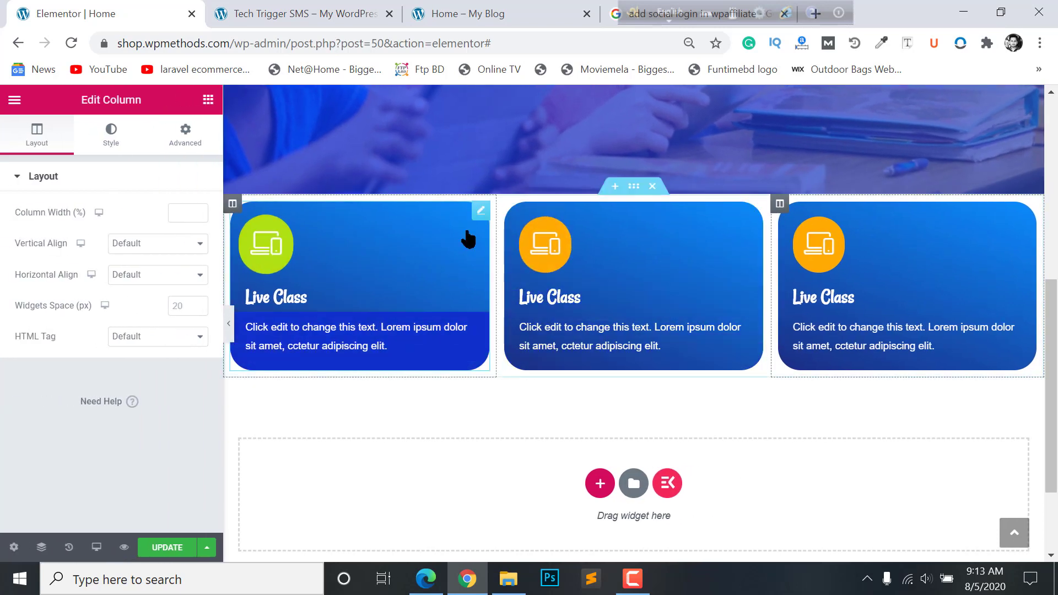
- Enter a margin of 50 for the first Live Class card's column
{"action": "left_click", "coordinate": [258, 226]}
{"action": "left_click", "coordinate": [232, 204]}
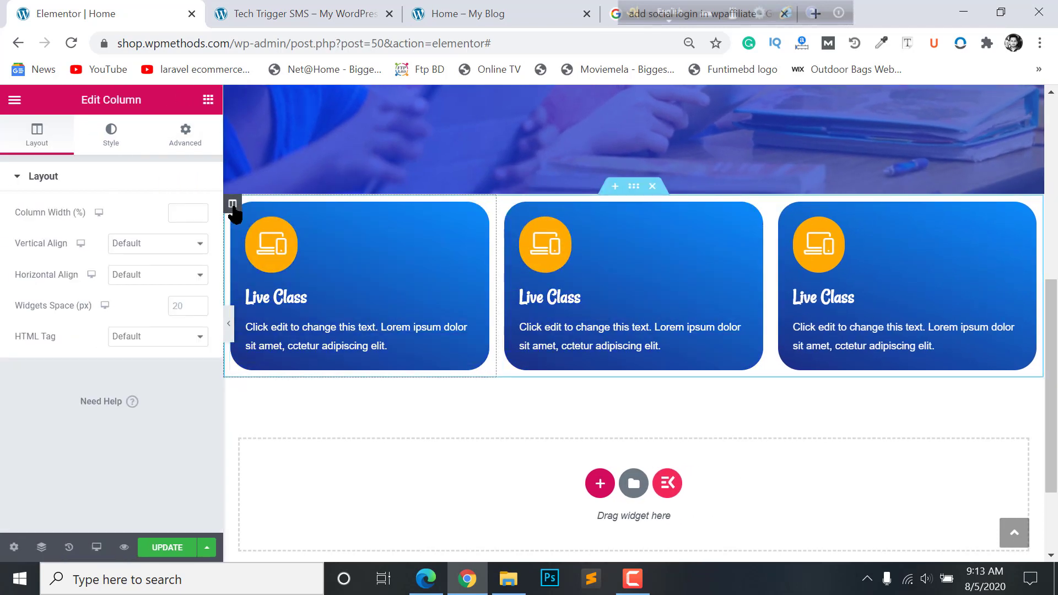
{"action": "left_click", "coordinate": [187, 132]}
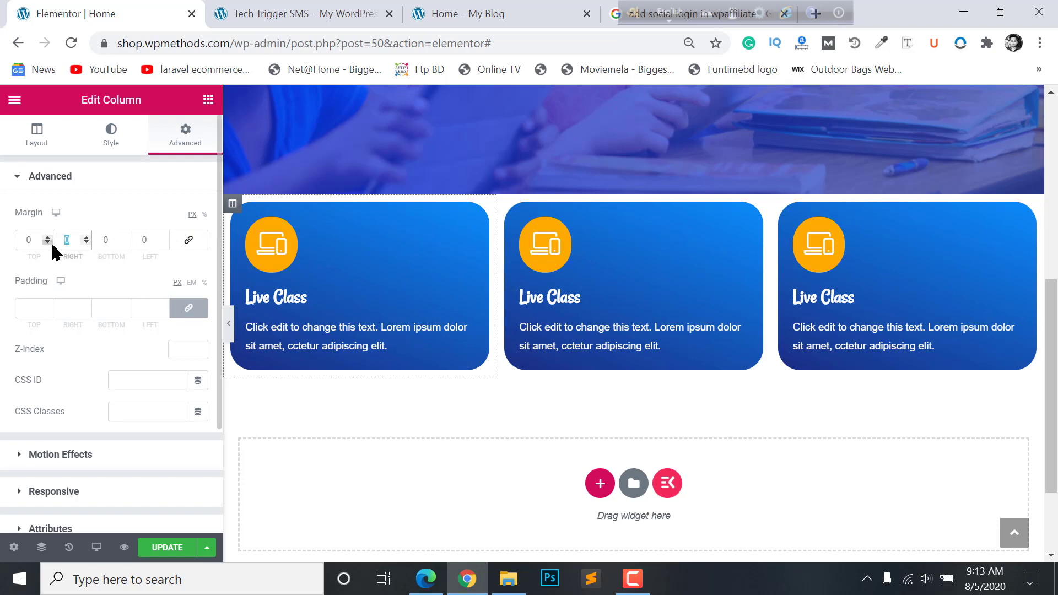
{"action": "type", "text": "50"}
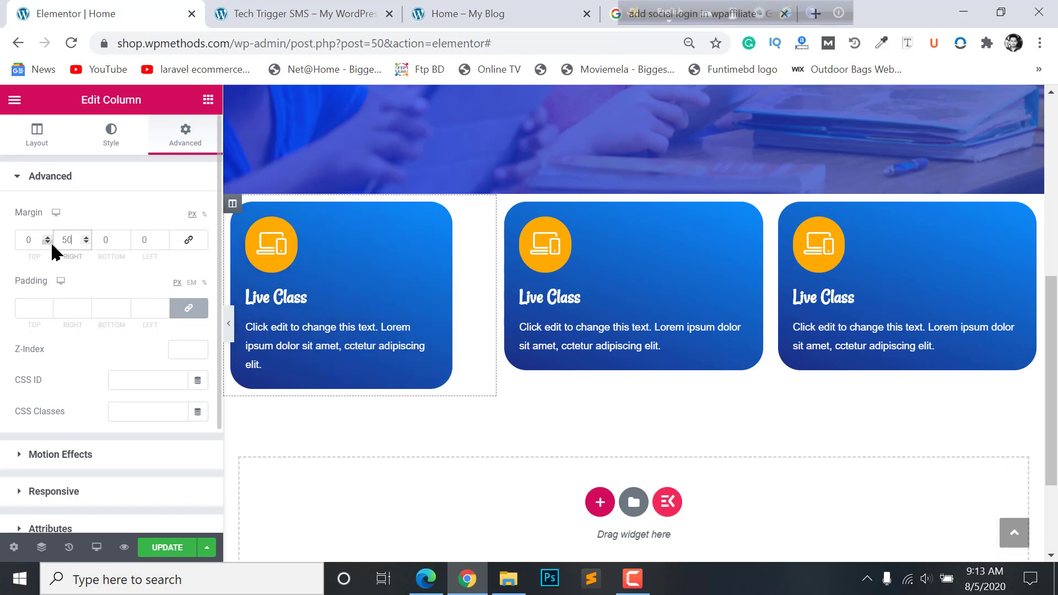
- Unlink the middle column's margins and enter 2525 as its right margin
{"action": "left_click", "coordinate": [506, 205]}
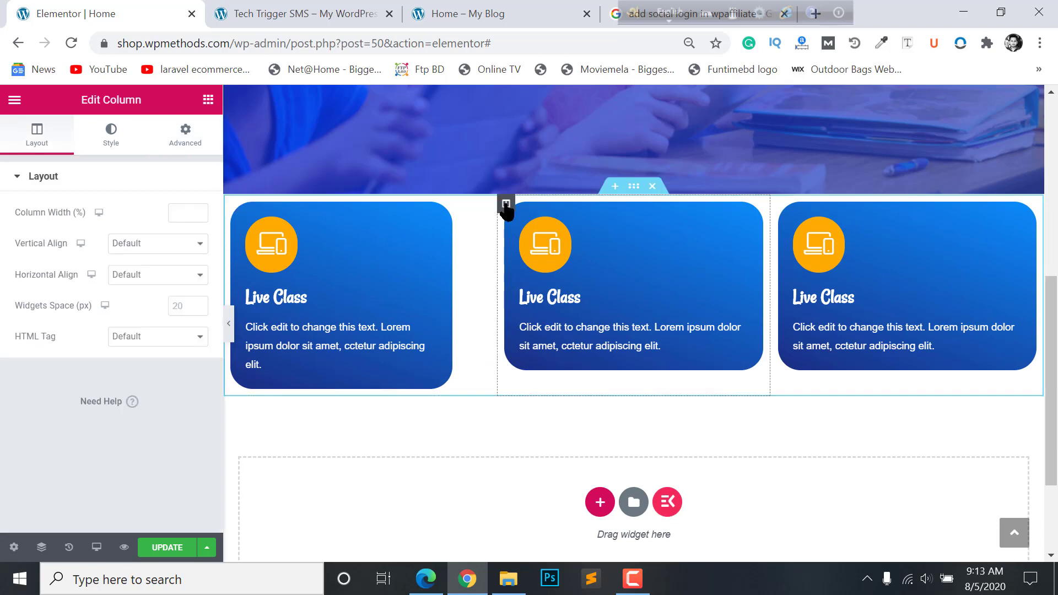
{"action": "left_click", "coordinate": [187, 132]}
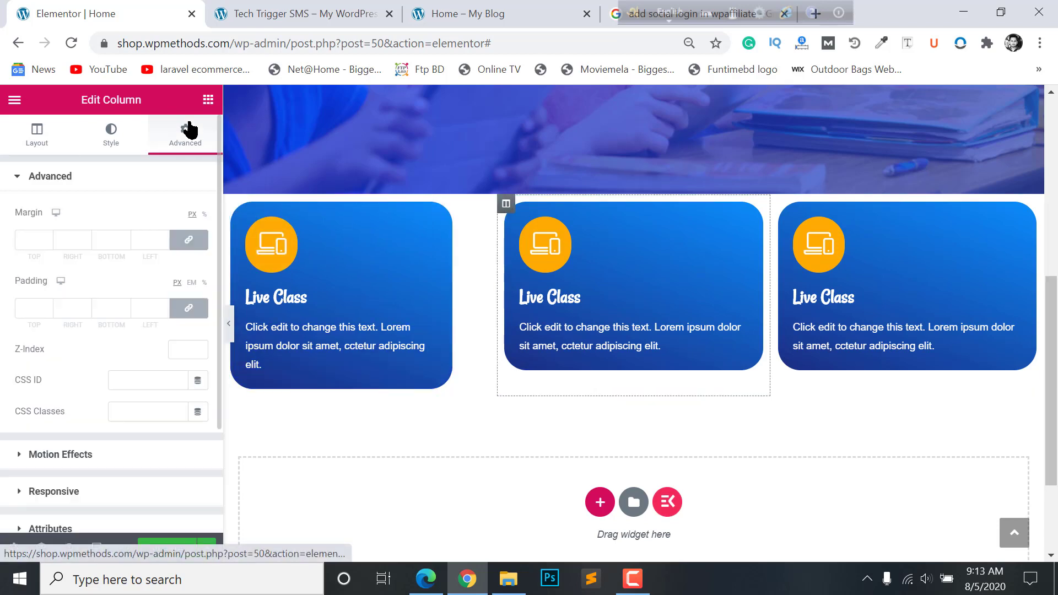
{"action": "left_click", "coordinate": [188, 240]}
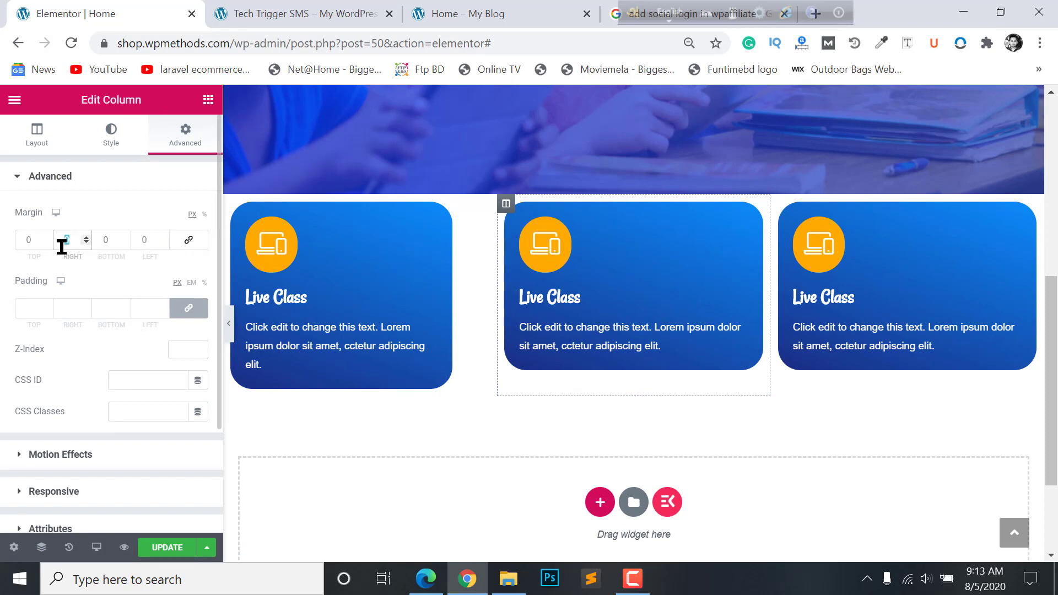
{"action": "left_click", "coordinate": [85, 244]}
{"action": "type", "text": "25"}
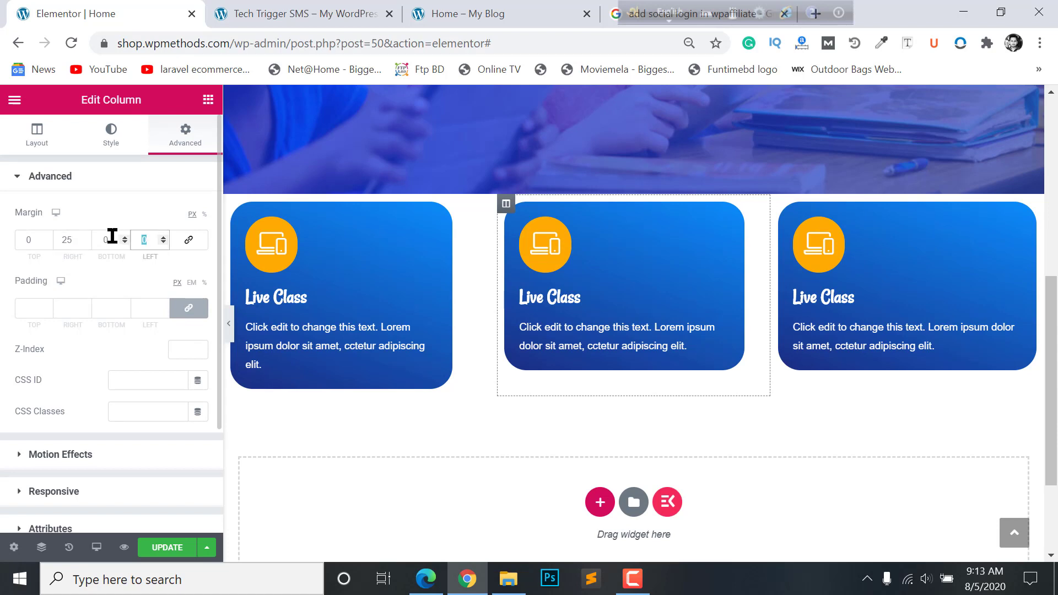
{"action": "type", "text": "25"}
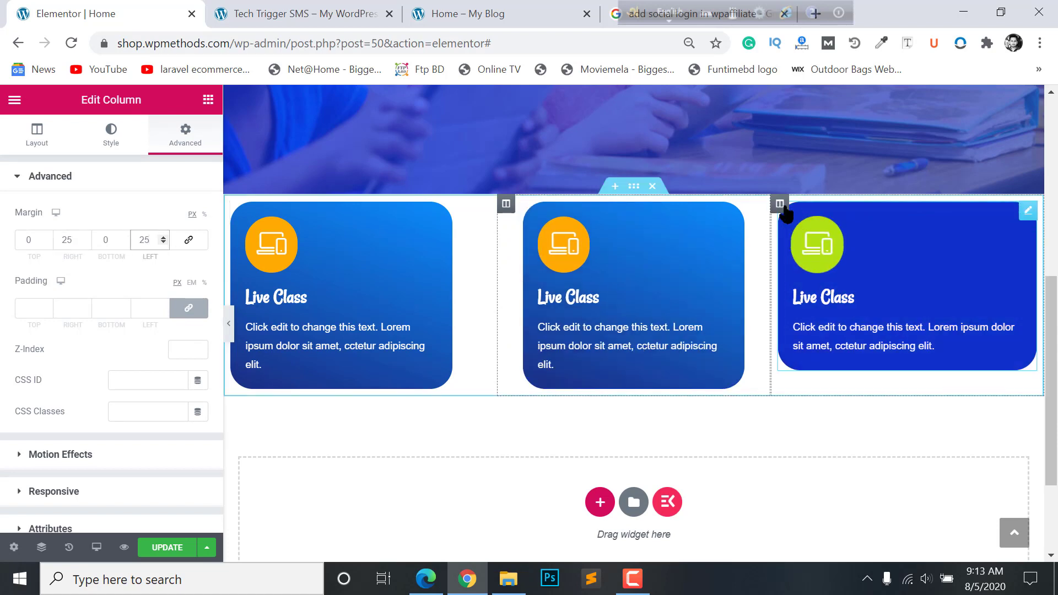
- Give the third column a 50 px left margin and preview the page
{"action": "left_click", "coordinate": [780, 204]}
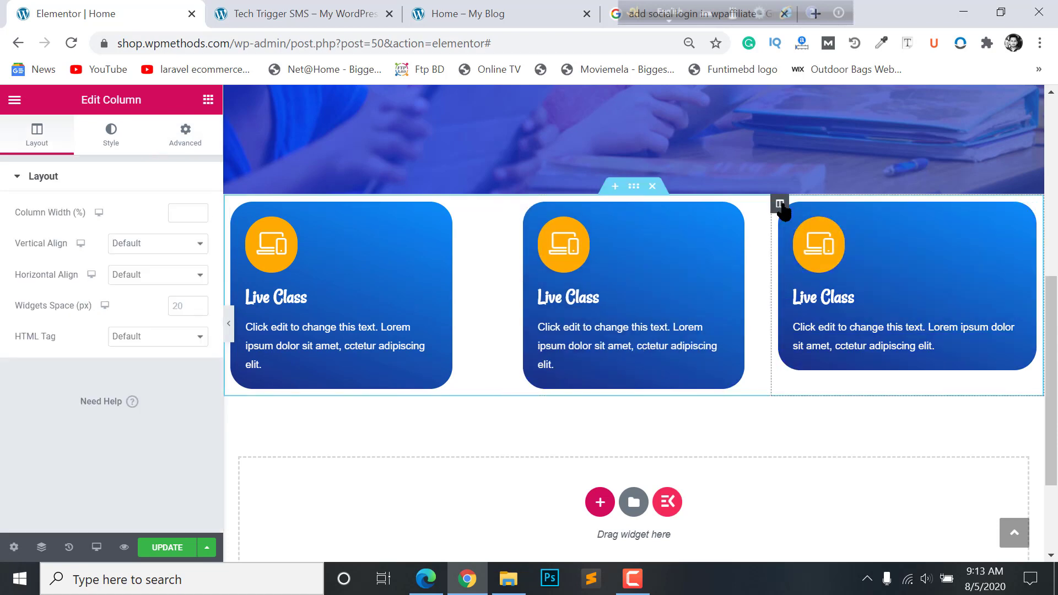
{"action": "left_click", "coordinate": [185, 133]}
{"action": "left_click", "coordinate": [32, 246]}
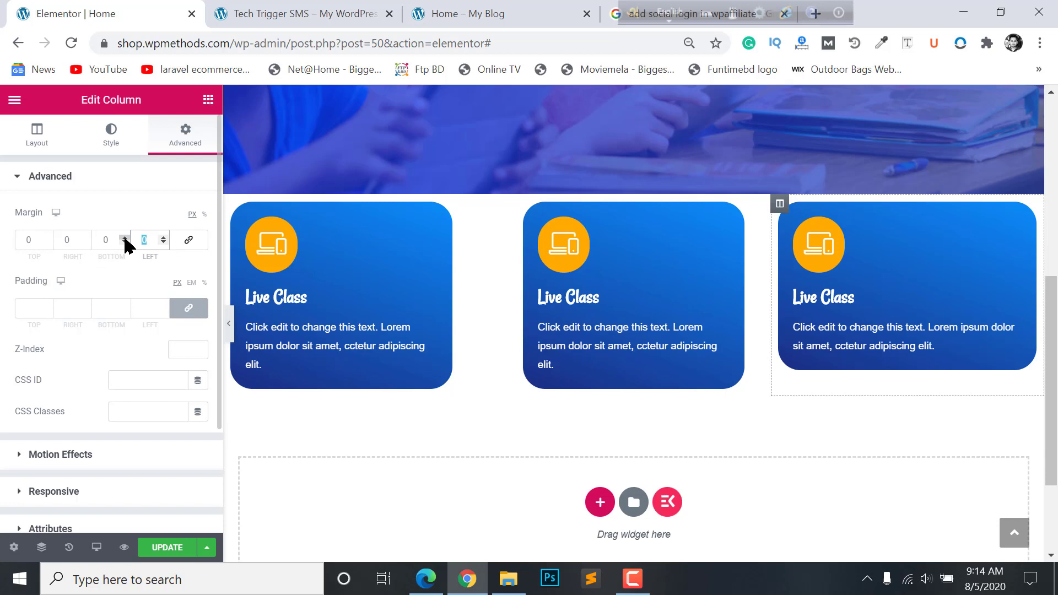
{"action": "type", "text": "50"}
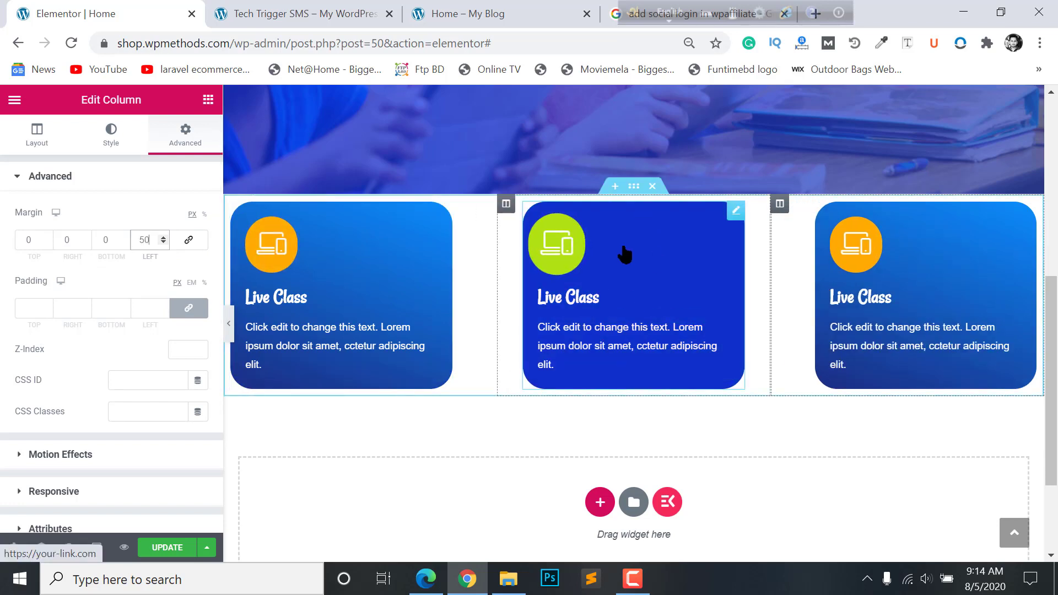
{"action": "left_click", "coordinate": [230, 325]}
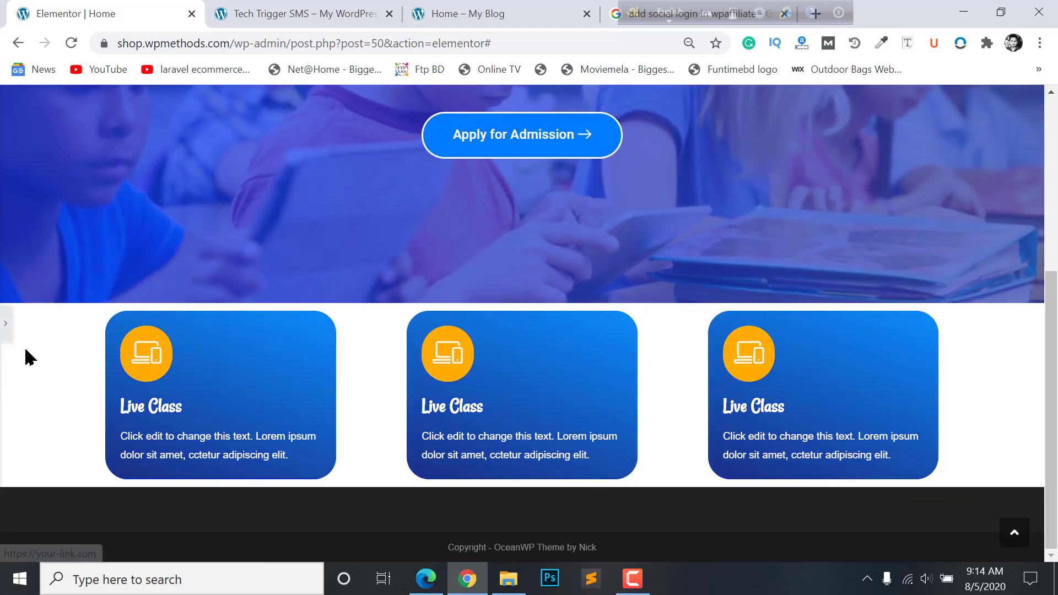
- Retitle the middle card 'Wonderful Library', checking the reference homepage's card titles
{"action": "left_click", "coordinate": [7, 331]}
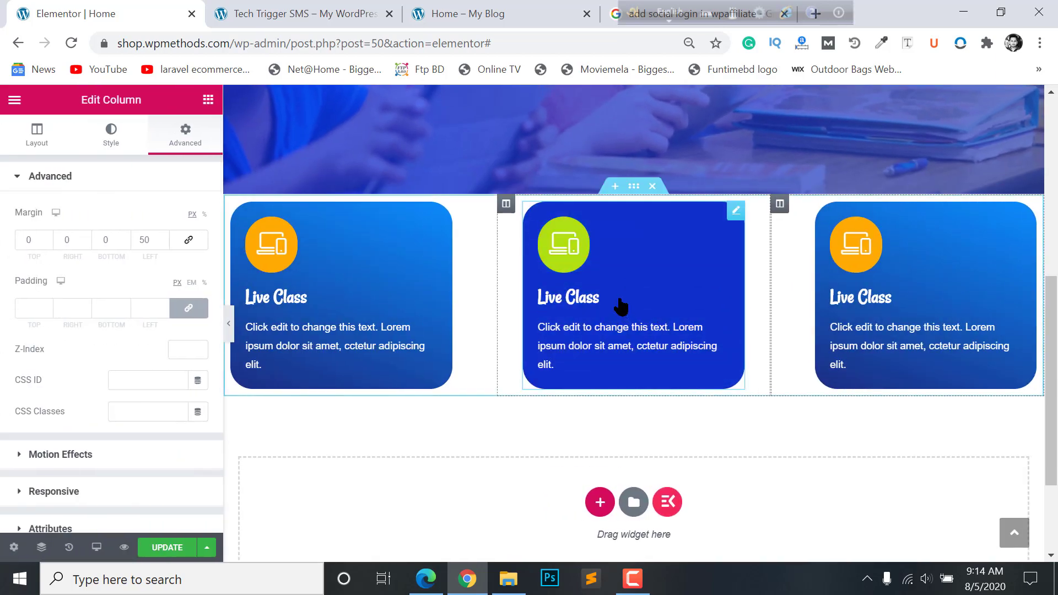
{"action": "left_click", "coordinate": [621, 304]}
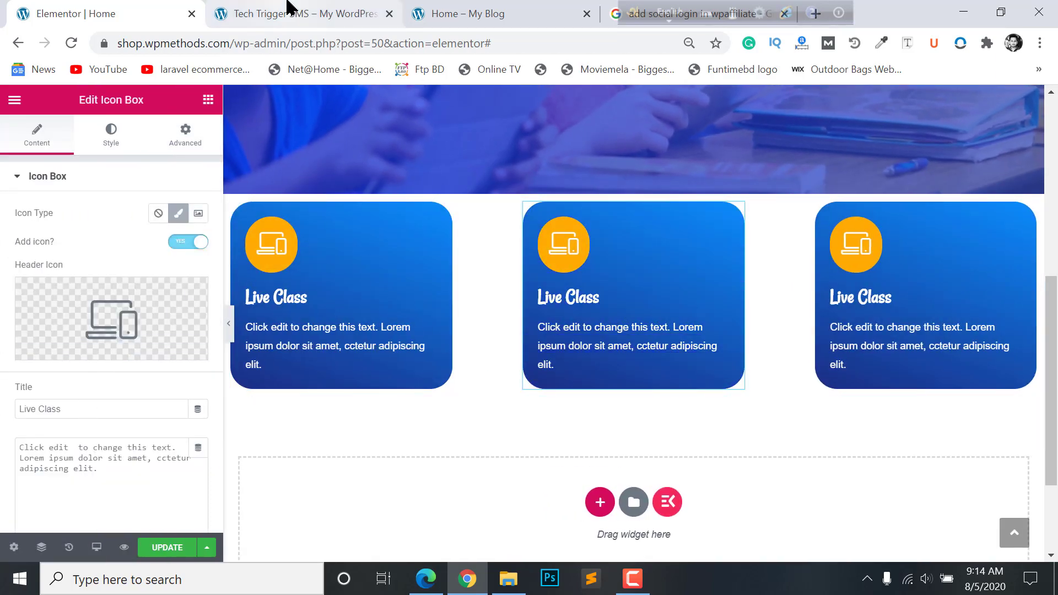
{"action": "left_click", "coordinate": [291, 10]}
{"action": "left_click", "coordinate": [583, 6]}
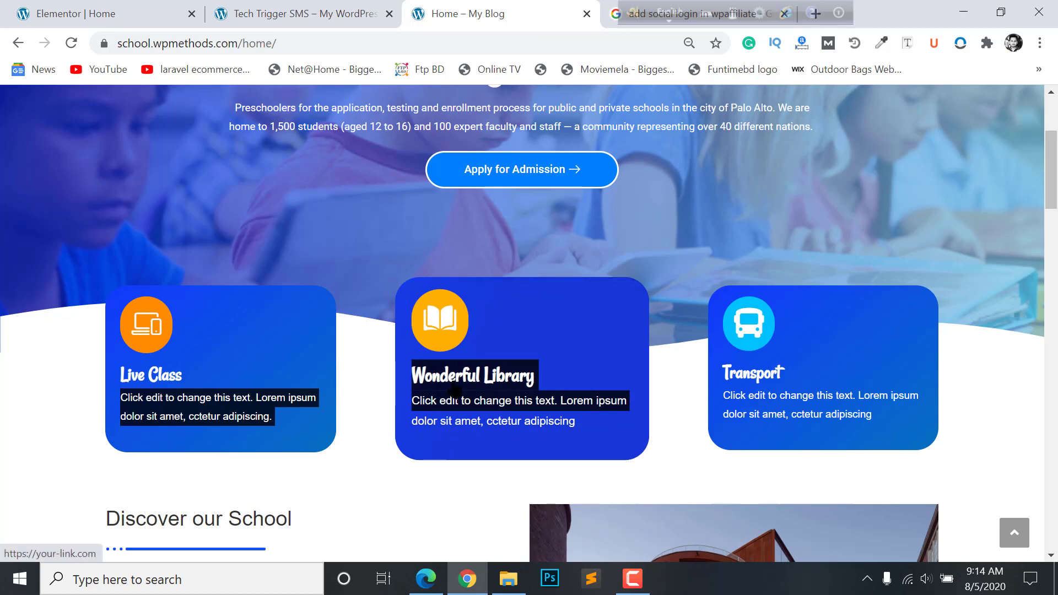
{"action": "left_click", "coordinate": [105, 12]}
{"action": "left_click_drag", "start_coordinate": [95, 409], "coordinate": [1, 417]}
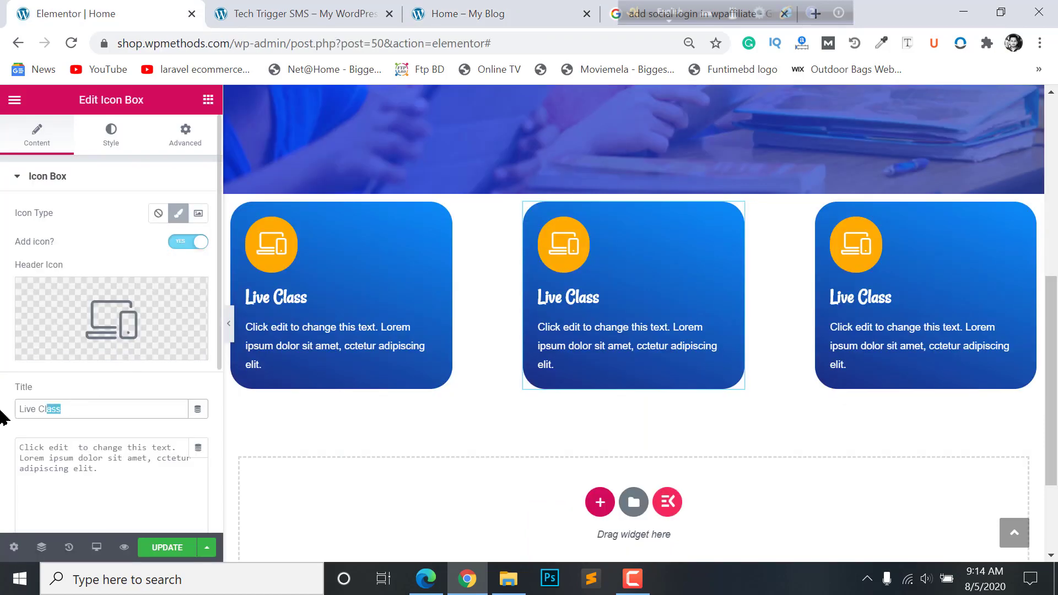
{"action": "type", "text": "Wonderful Library"}
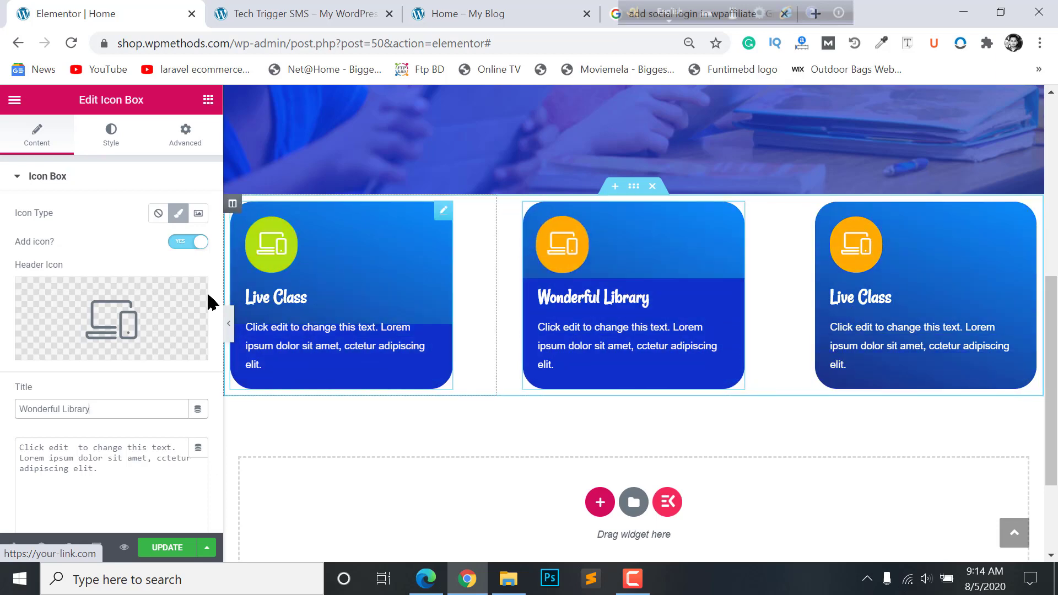
- Replace the middle card's icon with the open-book icon from a 'book' search
{"action": "left_click", "coordinate": [118, 317]}
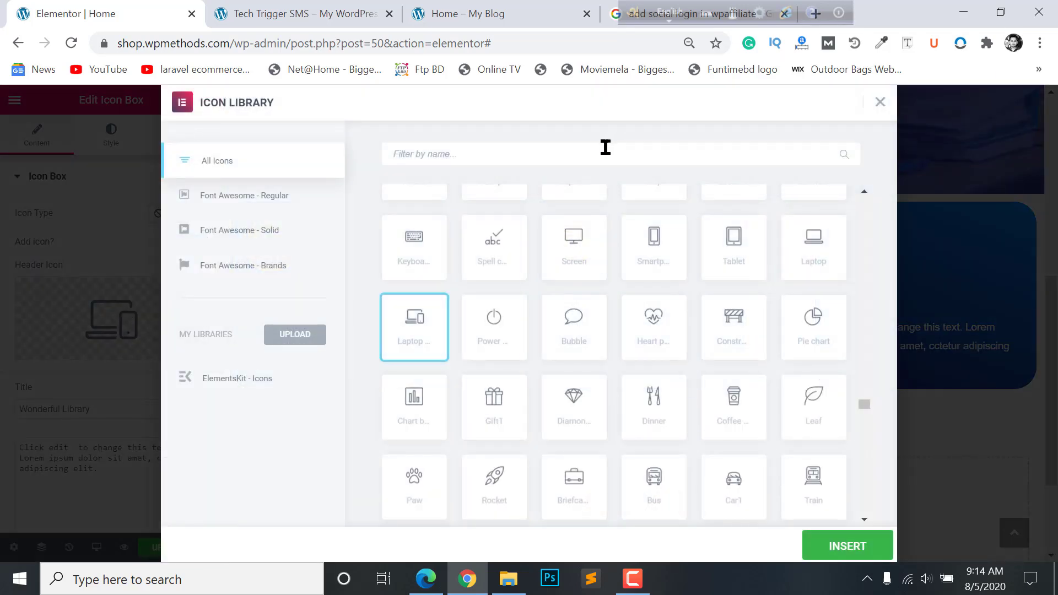
{"action": "type", "text": "book"}
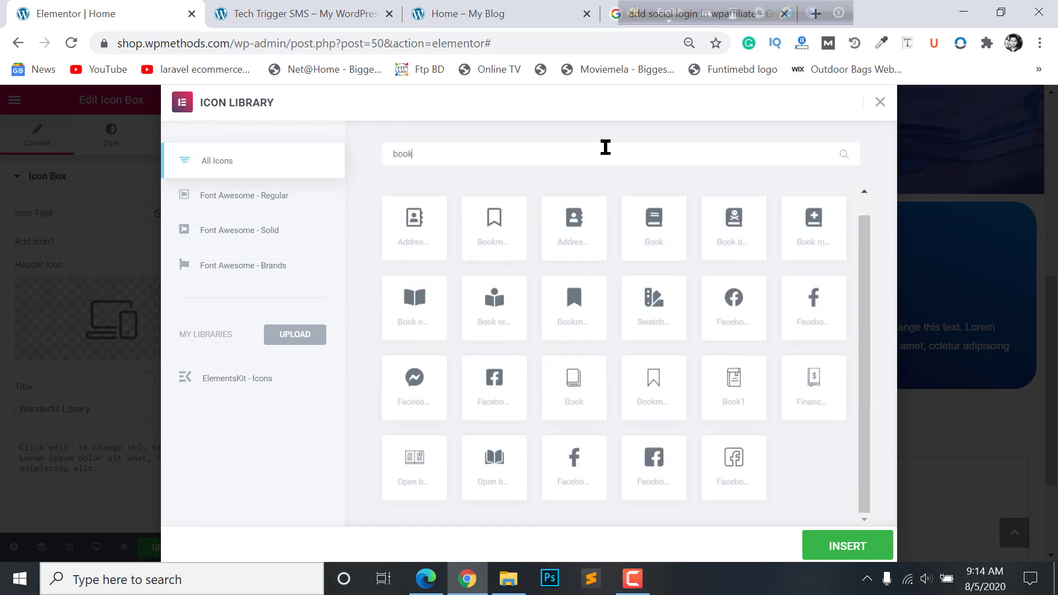
{"action": "left_click", "coordinate": [434, 317]}
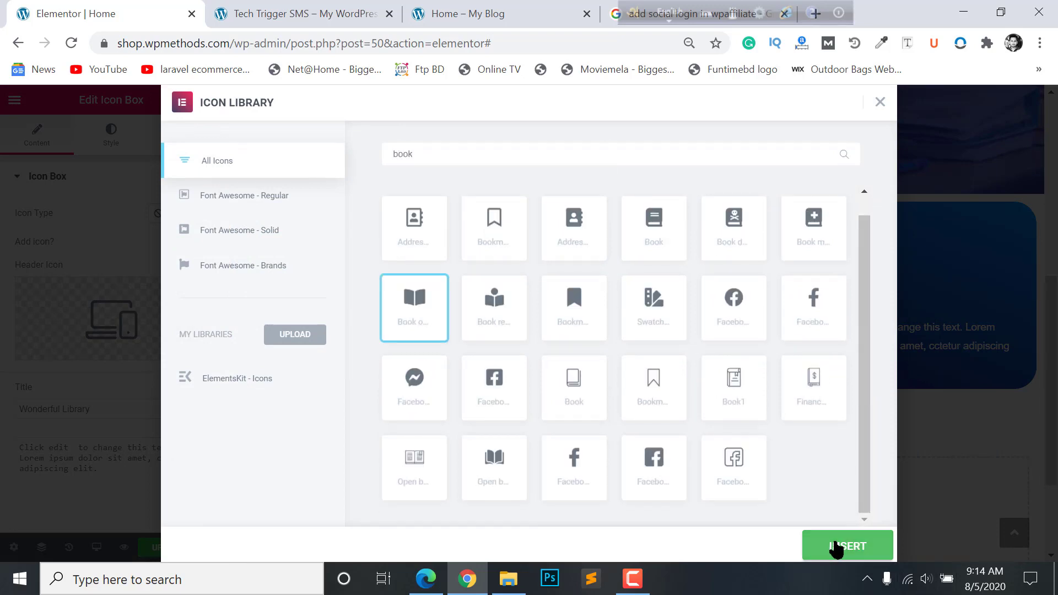
{"action": "left_click", "coordinate": [833, 546]}
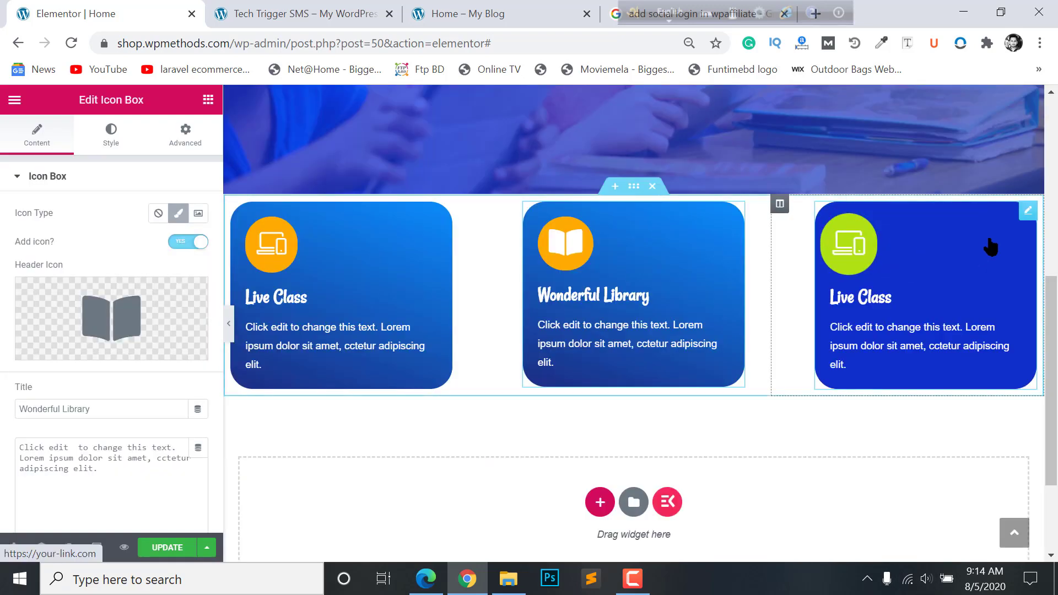
{"action": "left_click", "coordinate": [871, 302]}
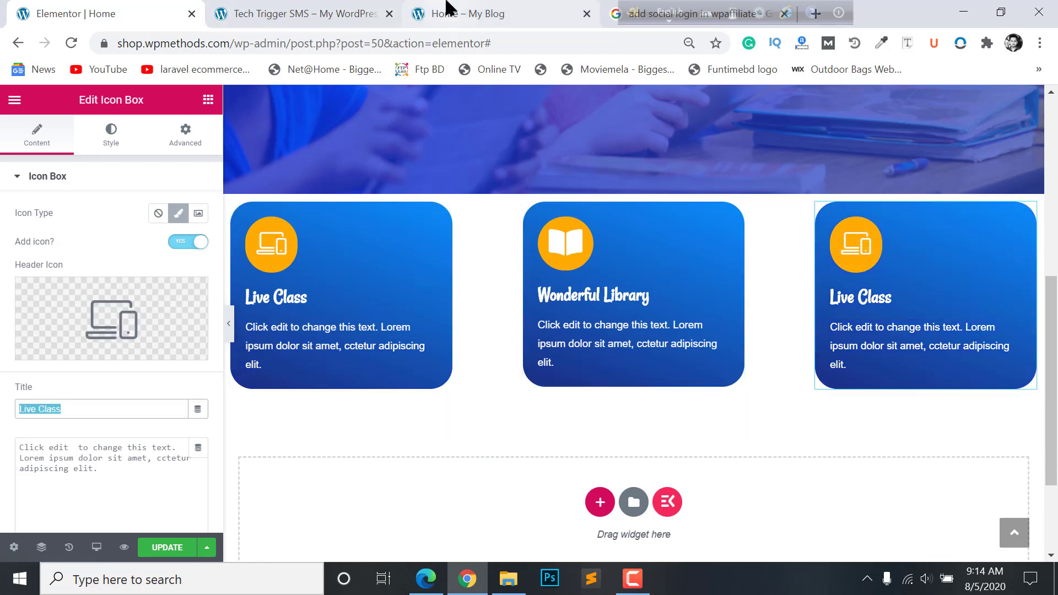
- Change the third card's title to 'Transport'
{"action": "left_click", "coordinate": [447, 8]}
{"action": "left_click", "coordinate": [126, 7]}
{"action": "type", "text": "Transportyyyyyyyyyyyyyyyyyyyyyyyy"}
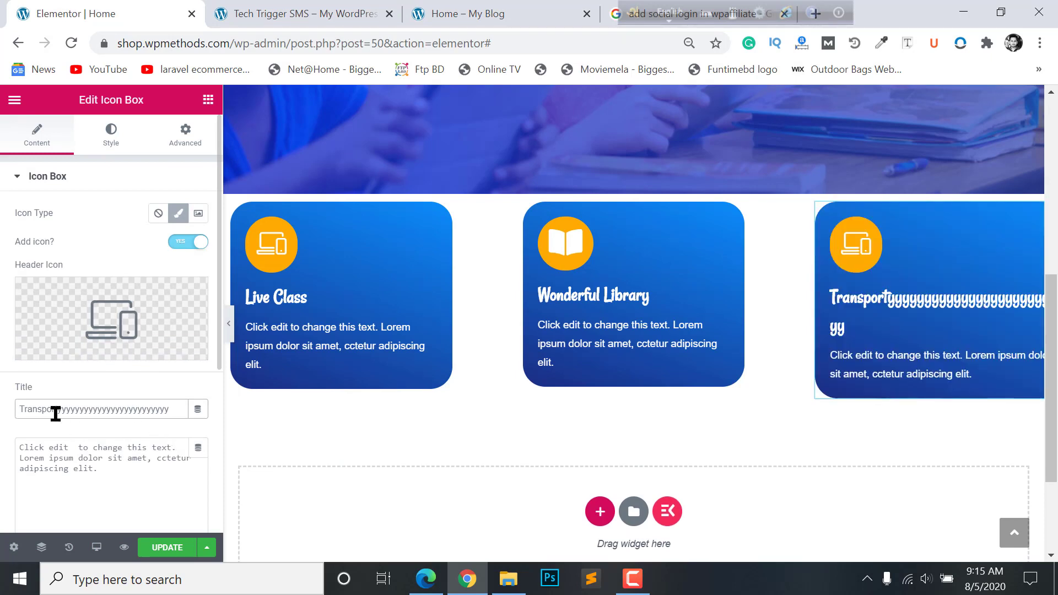
{"action": "left_click_drag", "start_coordinate": [56, 413], "coordinate": [145, 410]}
{"action": "key", "text": "BackSpace"}
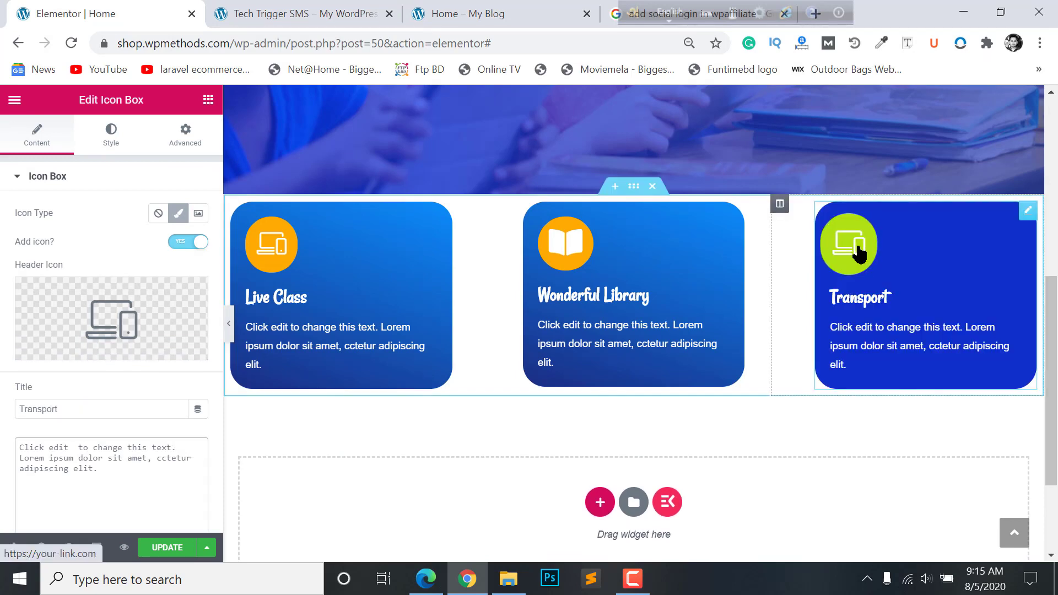
- Give the third card the alternate bus icon found by searching 'bus'
{"action": "left_click", "coordinate": [133, 307]}
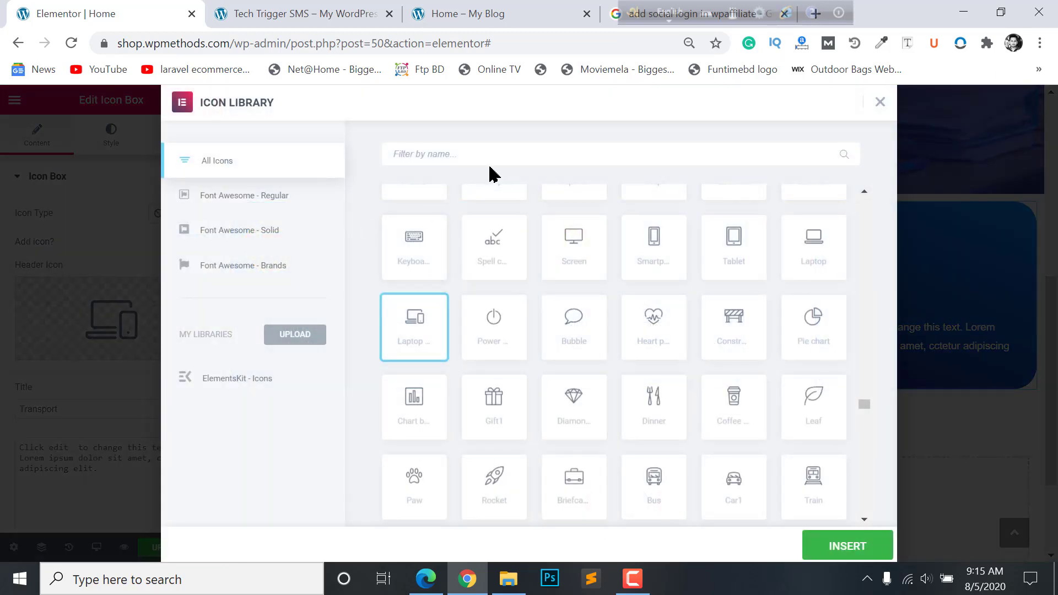
{"action": "left_click", "coordinate": [495, 156]}
{"action": "type", "text": "bus"}
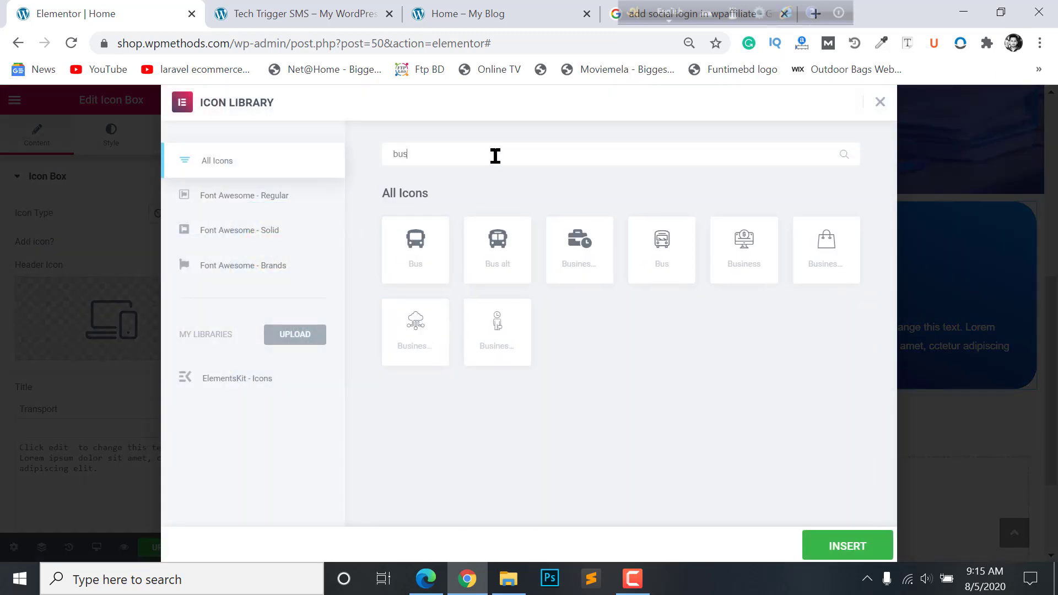
{"action": "left_click", "coordinate": [506, 243]}
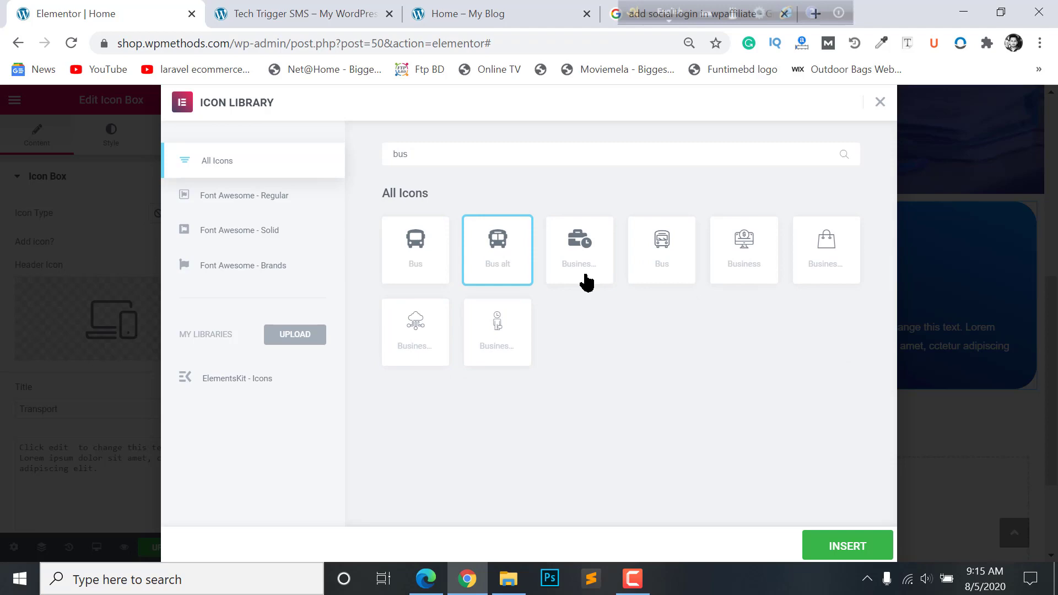
{"action": "left_click", "coordinate": [842, 554]}
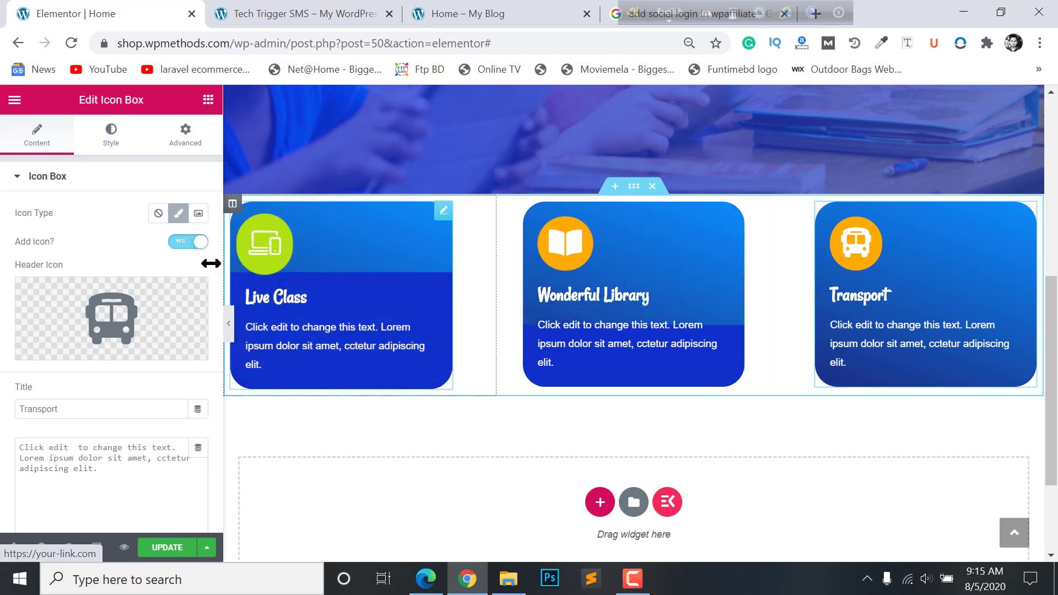
- Set the Transport card's icon background colour to light blue
{"action": "left_click", "coordinate": [109, 135]}
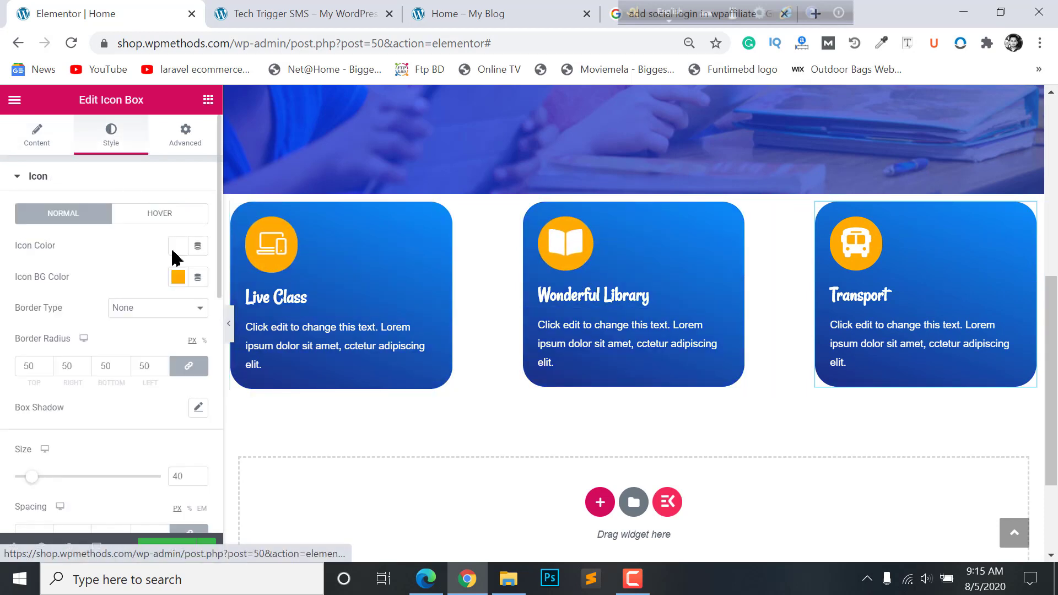
{"action": "left_click", "coordinate": [177, 277]}
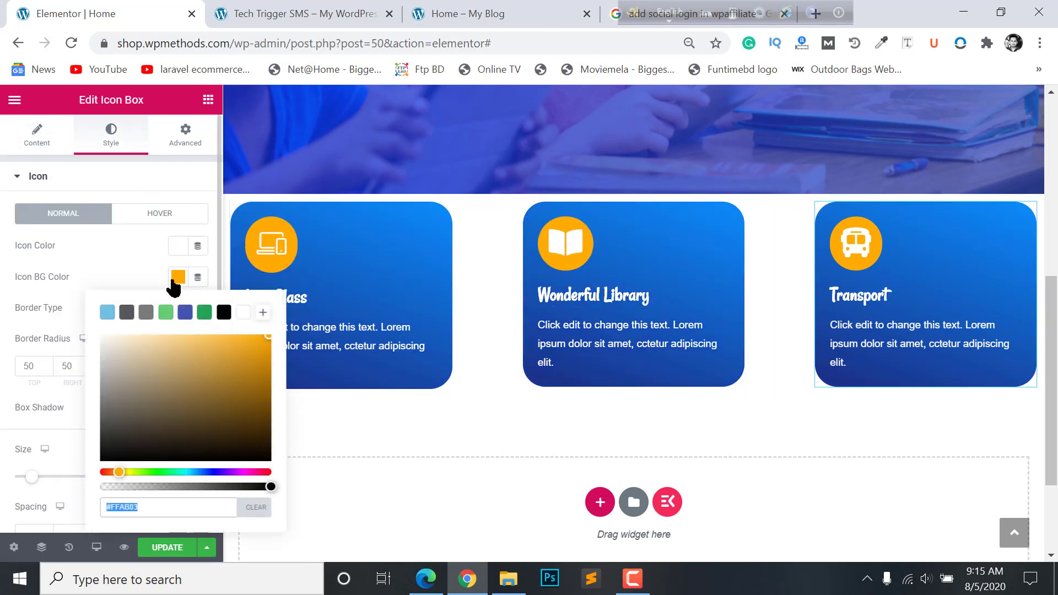
{"action": "left_click", "coordinate": [184, 314]}
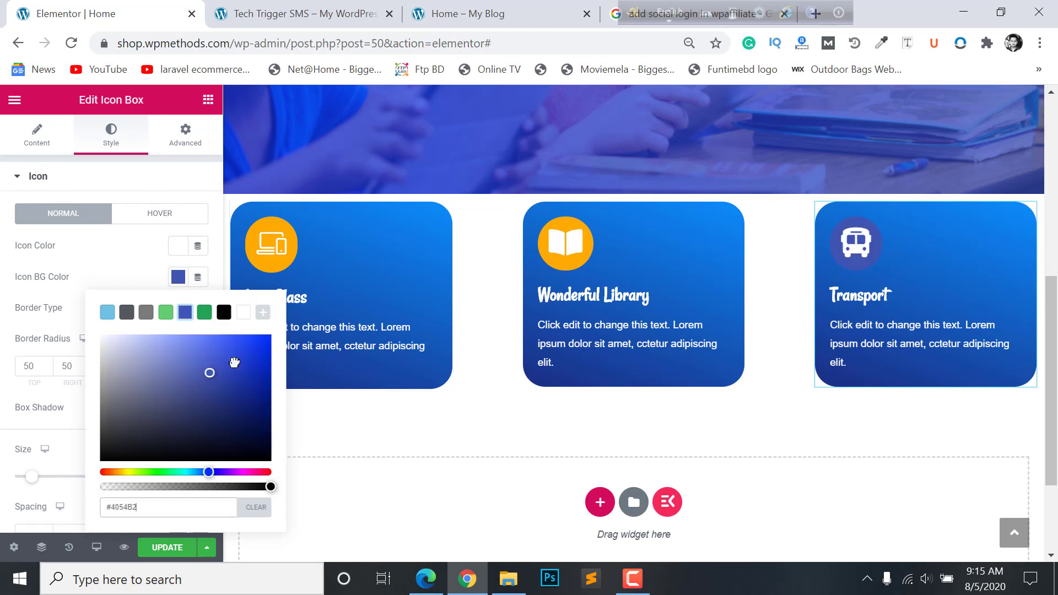
{"action": "left_click_drag", "start_coordinate": [234, 362], "coordinate": [269, 352]}
{"action": "left_click", "coordinate": [107, 314]}
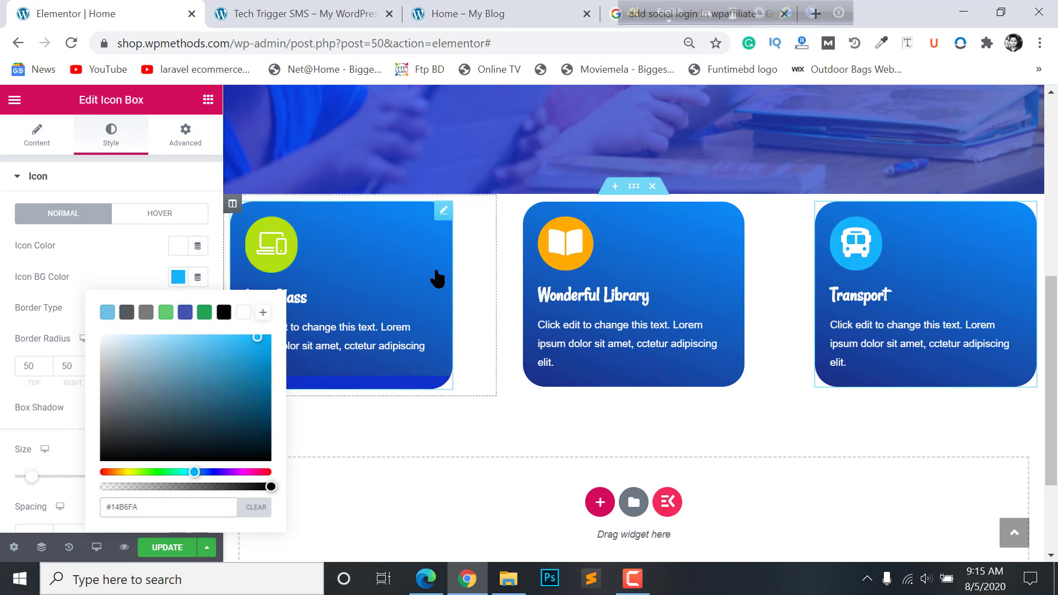
- Set the Wonderful Library card's icon background colour to bright green
{"action": "left_click", "coordinate": [553, 247]}
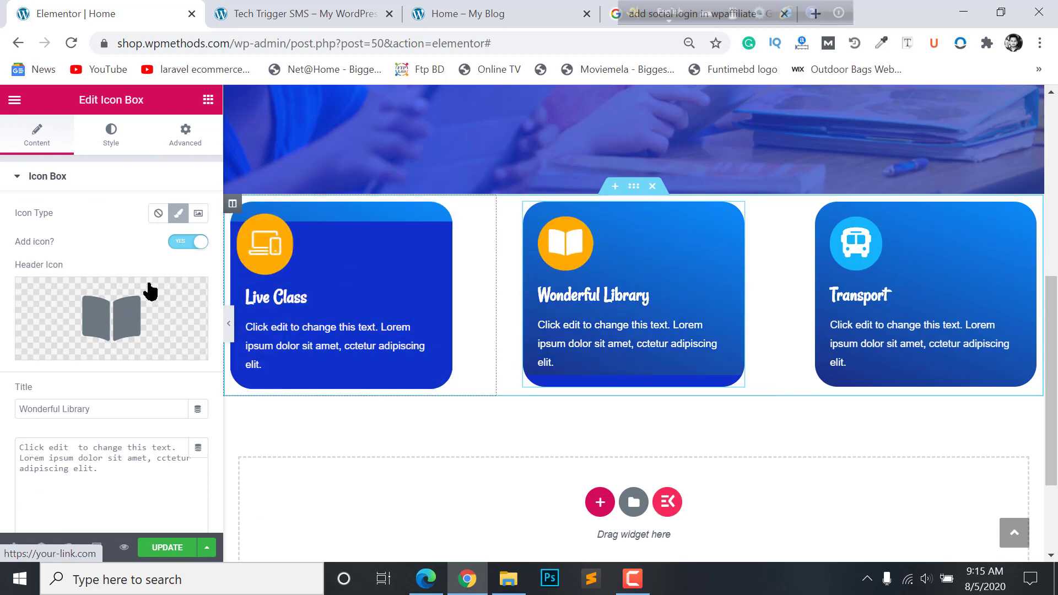
{"action": "left_click", "coordinate": [111, 133]}
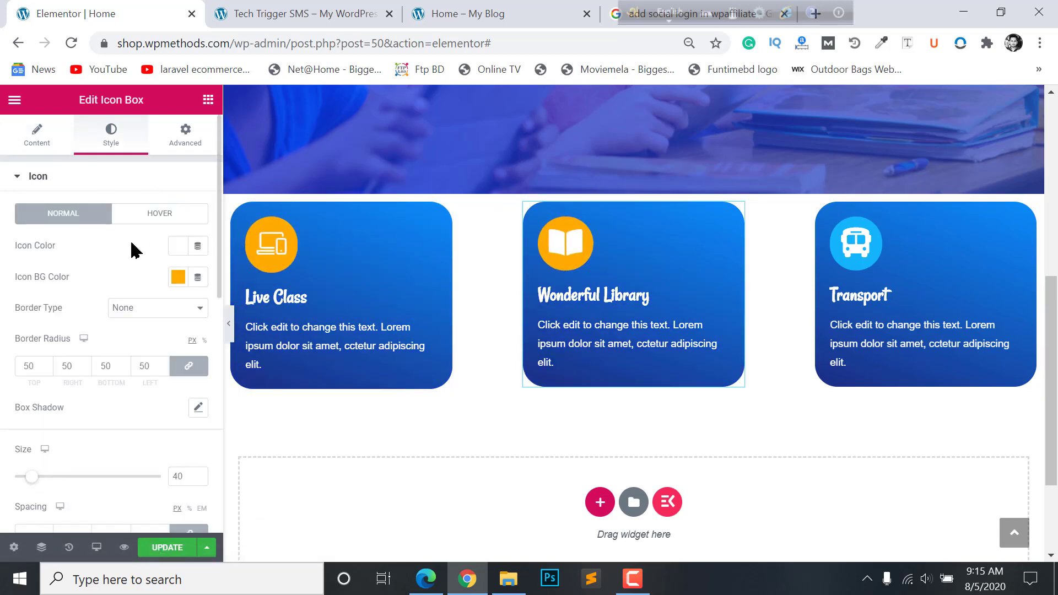
{"action": "left_click", "coordinate": [177, 278]}
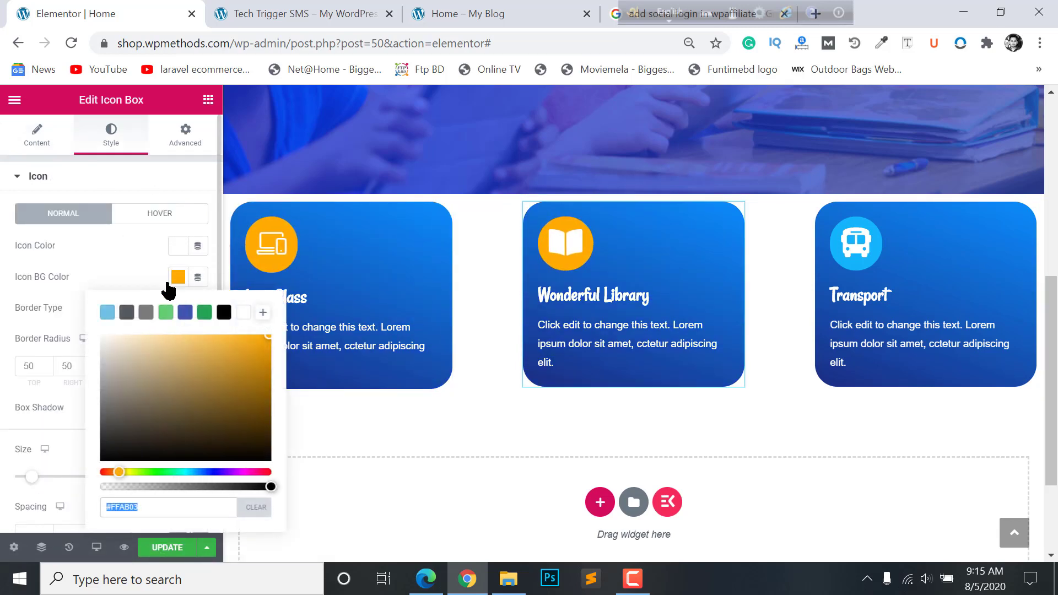
{"action": "left_click", "coordinate": [185, 315]}
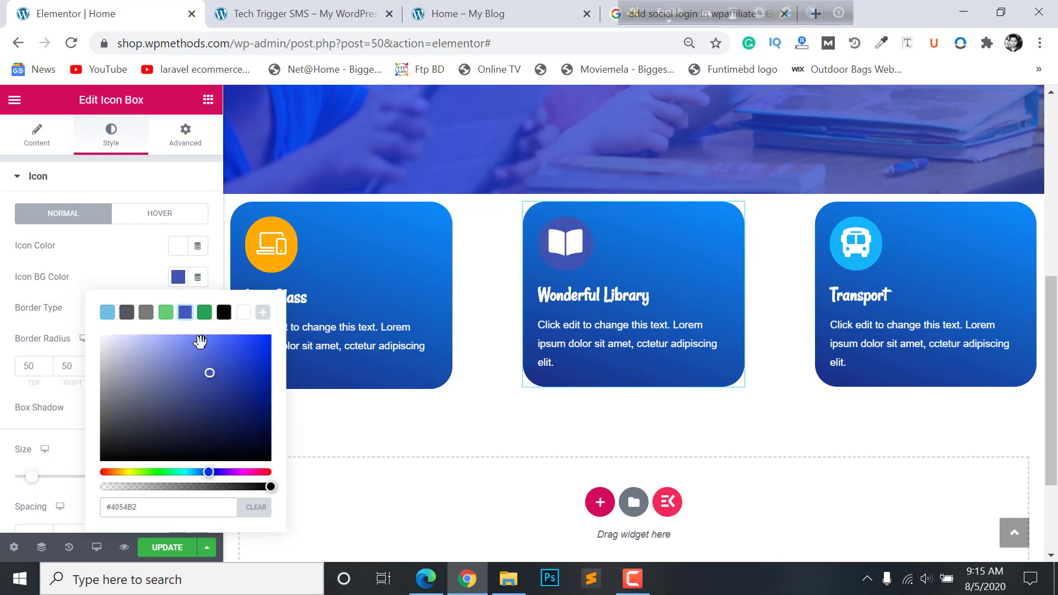
{"action": "left_click_drag", "start_coordinate": [209, 472], "coordinate": [169, 472]}
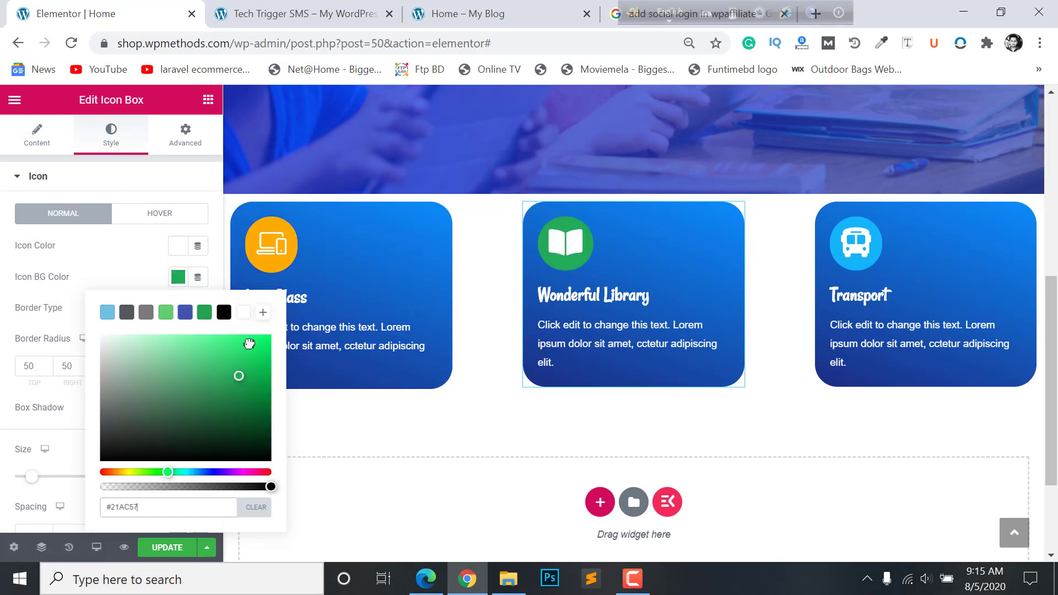
{"action": "left_click_drag", "start_coordinate": [250, 344], "coordinate": [274, 355]}
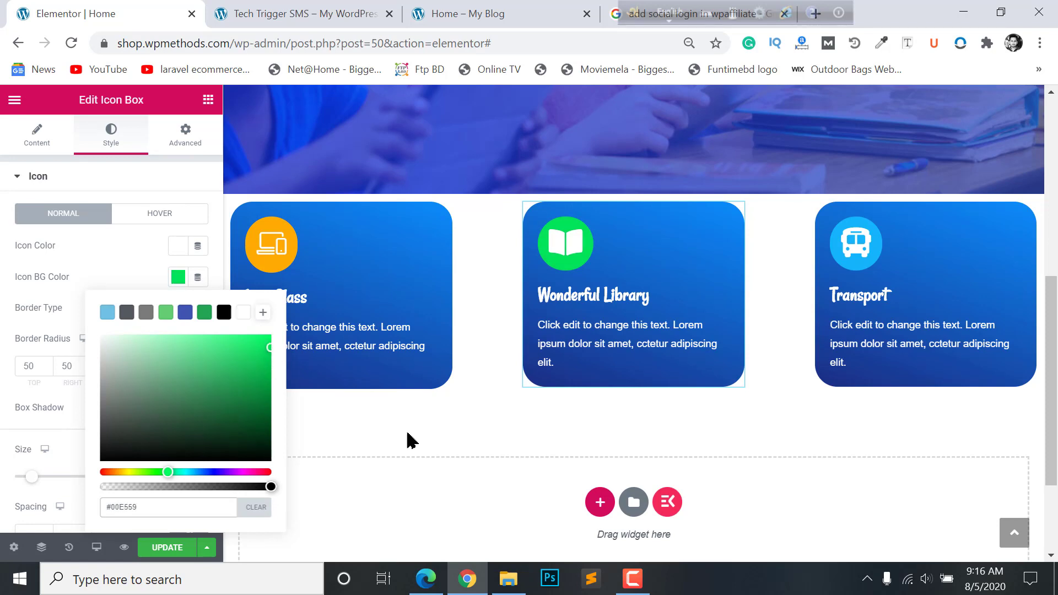
- Save the page changes
{"action": "left_click", "coordinate": [170, 547]}
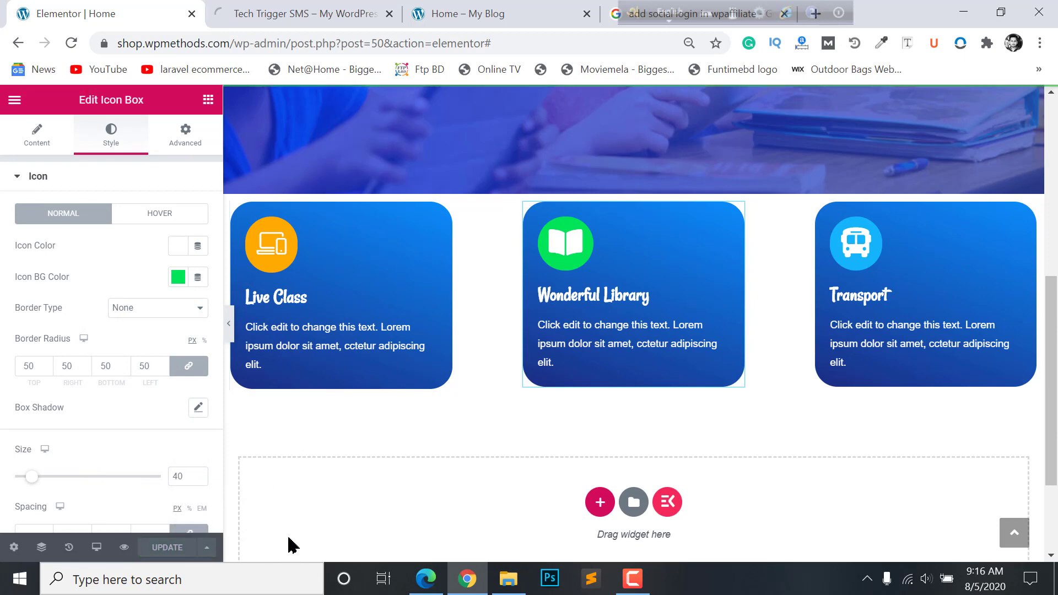
{"action": "scroll", "coordinate": [631, 347], "scroll_direction": "up", "scroll_amount": 8}
{"action": "scroll", "coordinate": [463, 425], "scroll_direction": "down", "scroll_amount": 8}
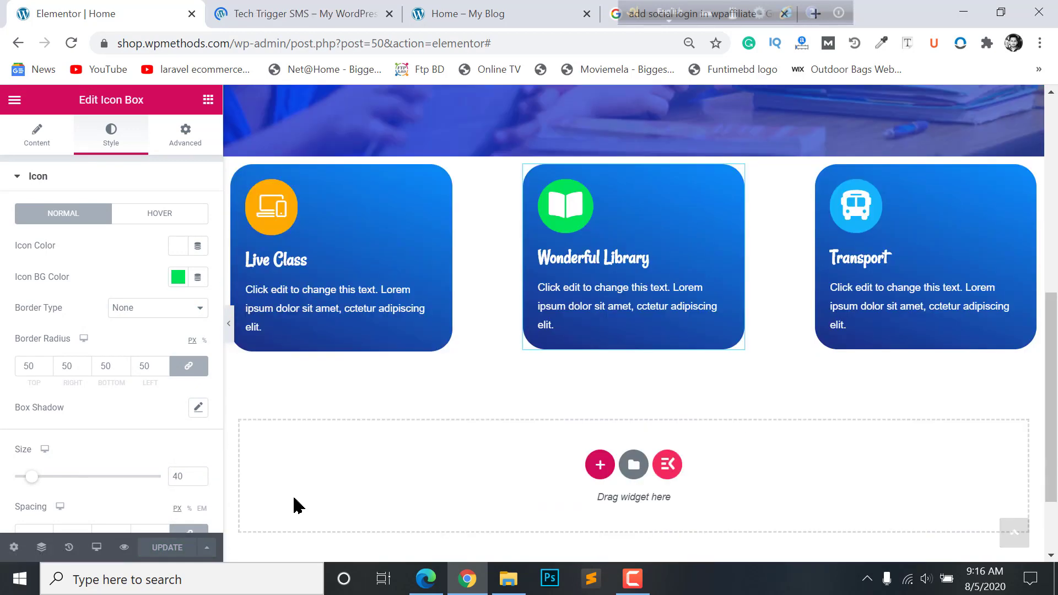
{"action": "scroll", "coordinate": [404, 468], "scroll_direction": "up", "scroll_amount": 4}
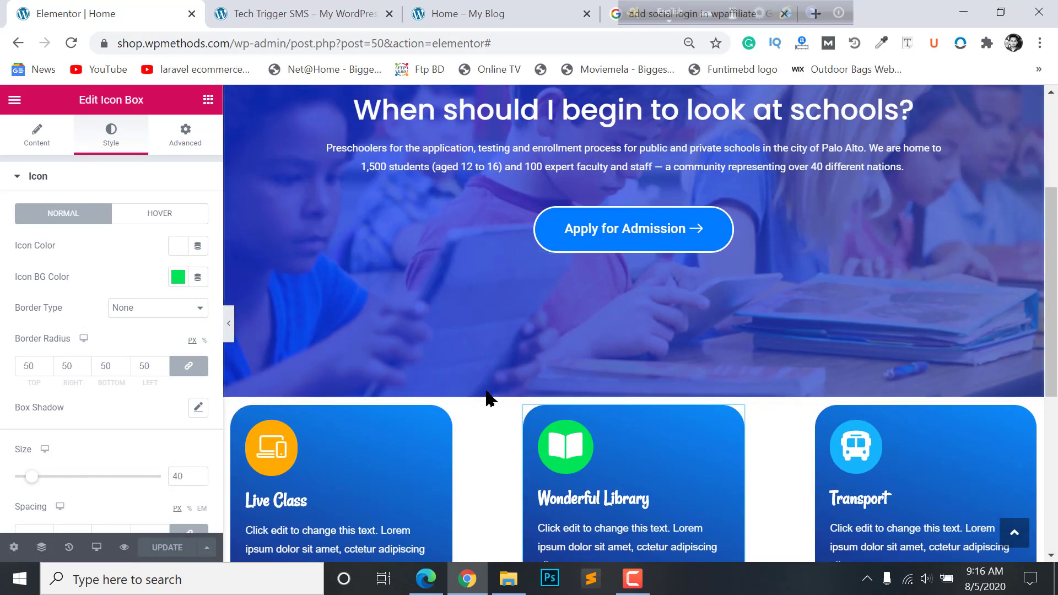
{"action": "scroll", "coordinate": [490, 438], "scroll_direction": "down", "scroll_amount": 2}
{"action": "scroll", "coordinate": [494, 432], "scroll_direction": "up", "scroll_amount": 2}
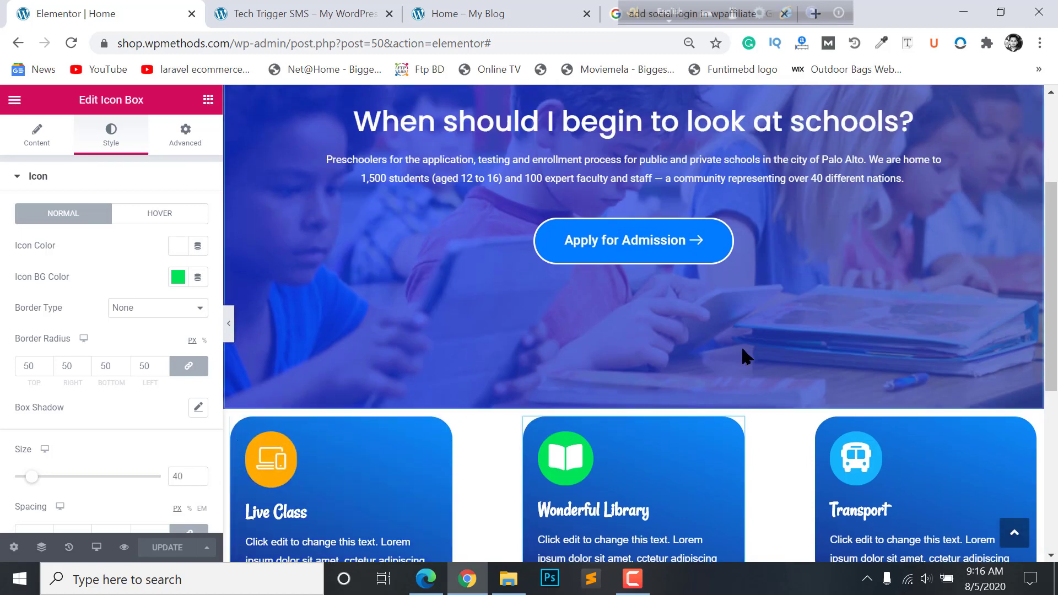
{"action": "scroll", "coordinate": [882, 358], "scroll_direction": "up", "scroll_amount": 3}
- Choose the Waves shape for the hero section's bottom shape divider
{"action": "left_click", "coordinate": [634, 145]}
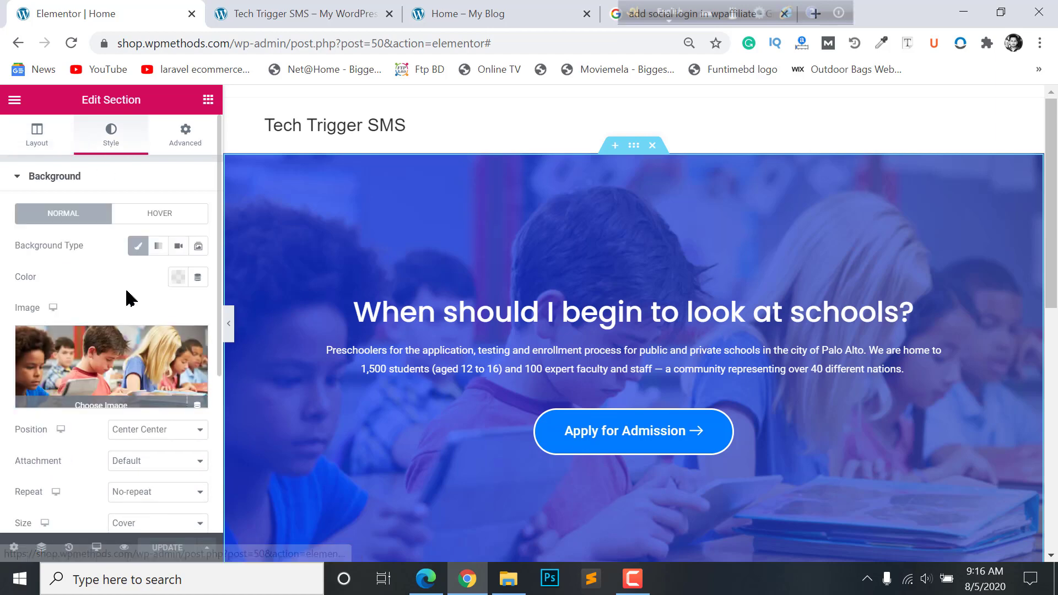
{"action": "scroll", "coordinate": [130, 295], "scroll_direction": "down", "scroll_amount": 4}
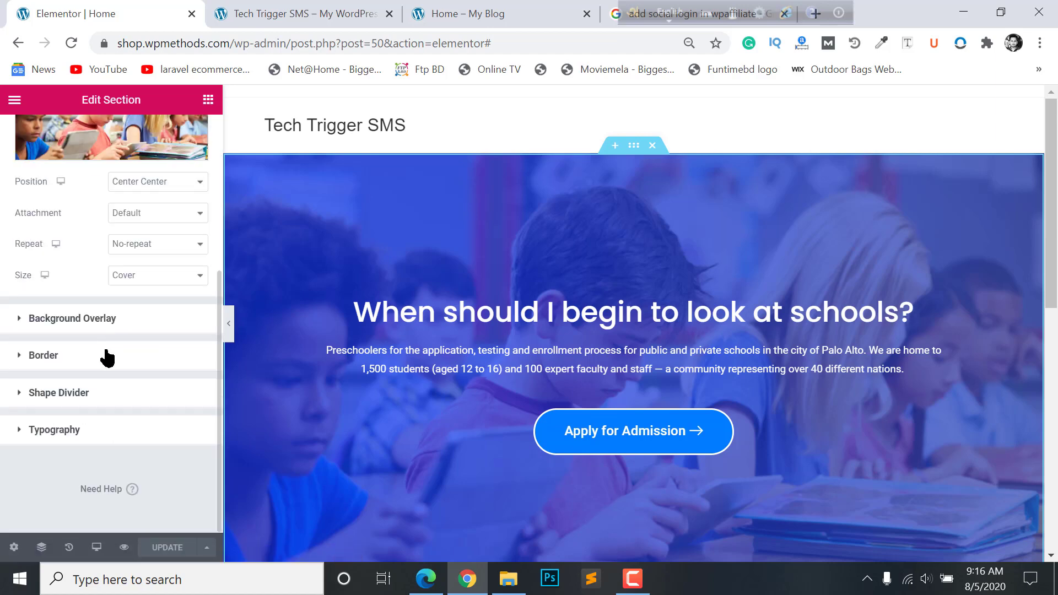
{"action": "left_click", "coordinate": [59, 393]}
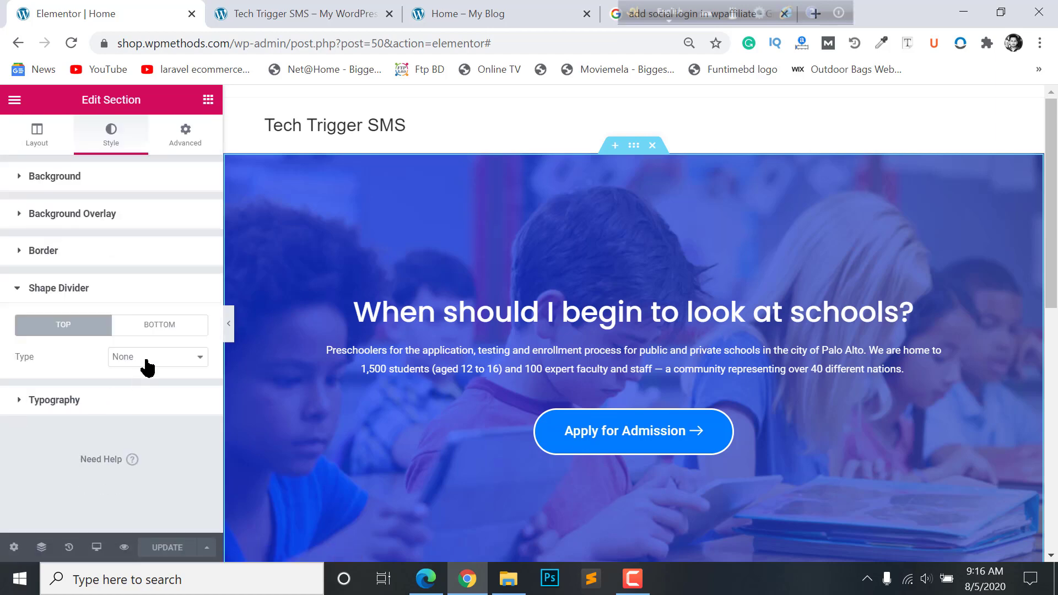
{"action": "left_click", "coordinate": [165, 327]}
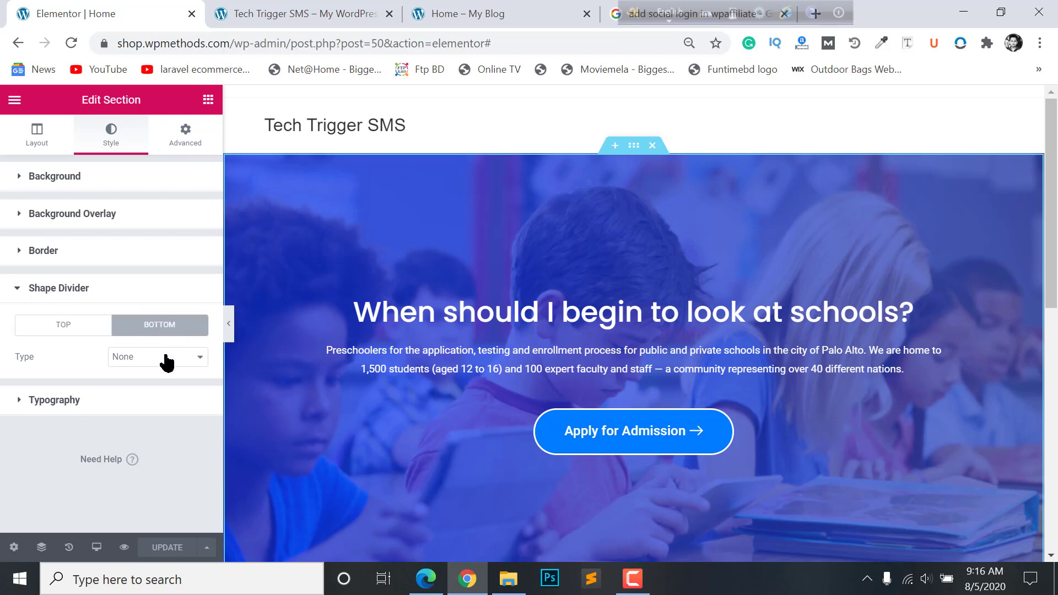
{"action": "left_click", "coordinate": [165, 362]}
{"action": "left_click", "coordinate": [159, 293]}
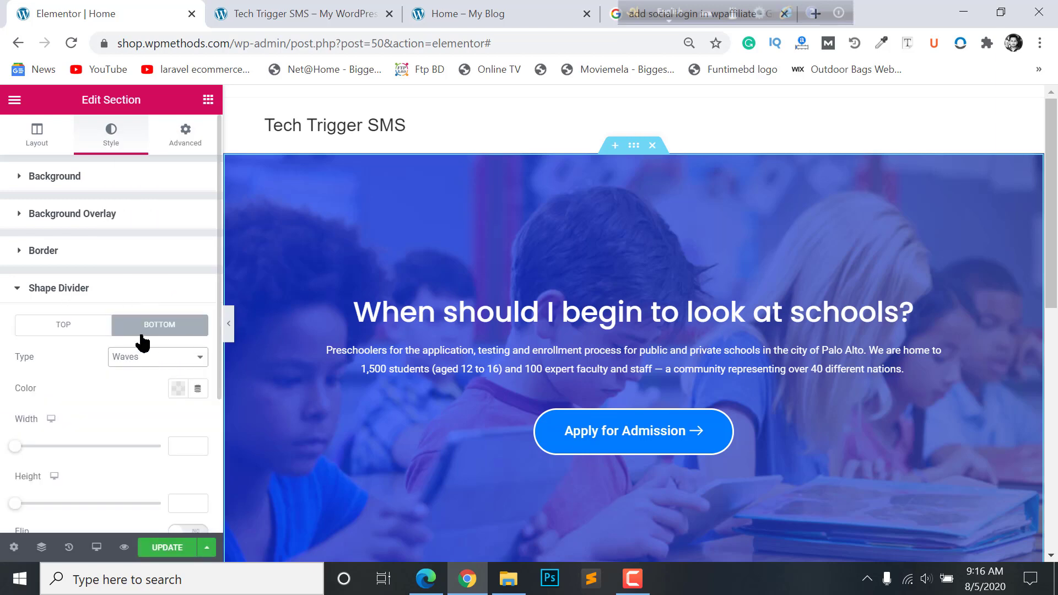
- Set the bottom wave's width to 100 and height to 125
{"action": "scroll", "coordinate": [511, 299], "scroll_direction": "down", "scroll_amount": 4}
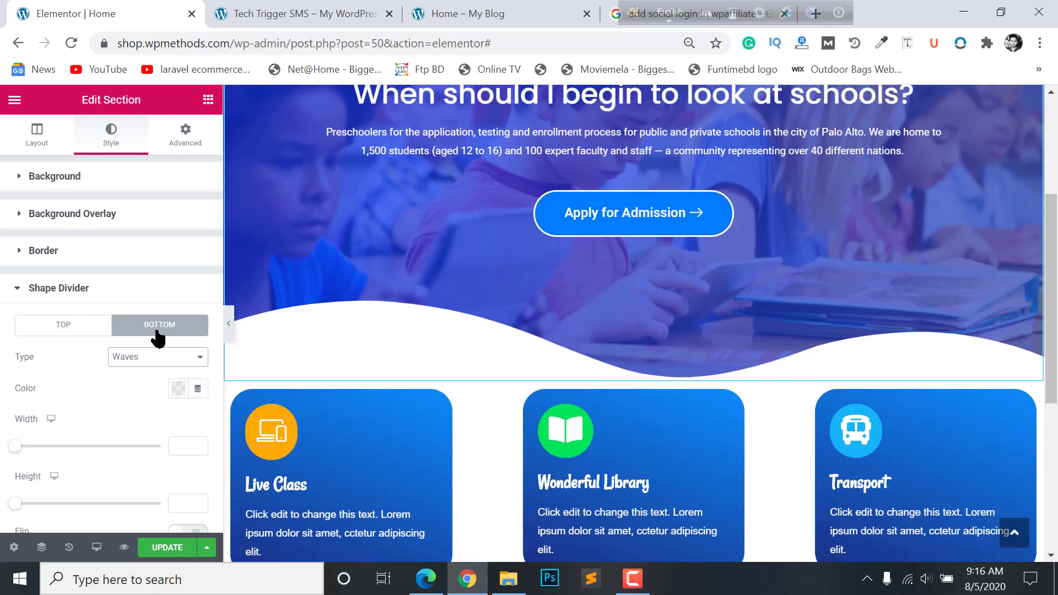
{"action": "scroll", "coordinate": [19, 445], "scroll_direction": "down", "scroll_amount": 3}
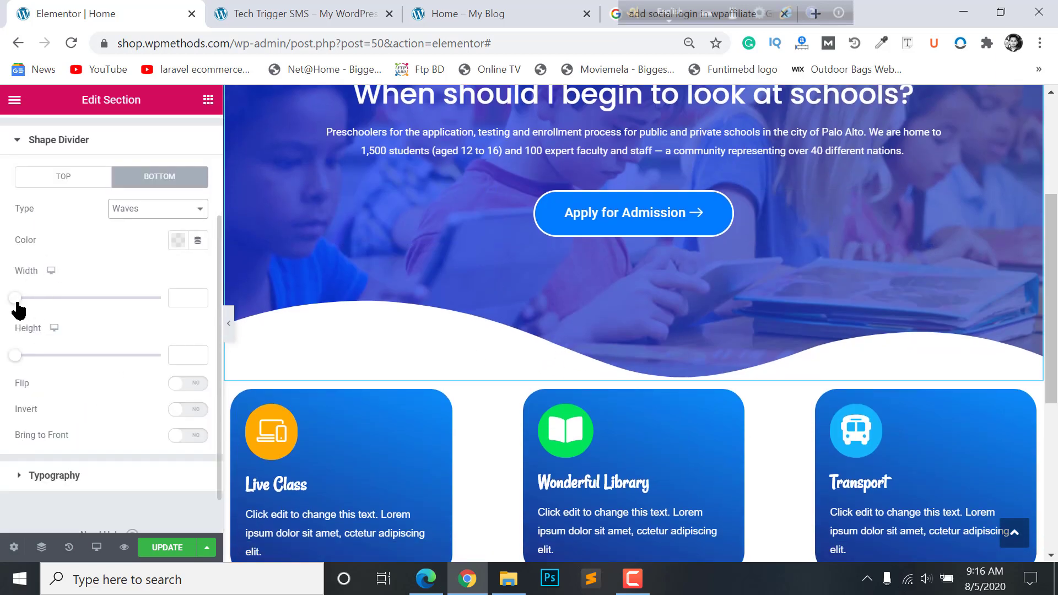
{"action": "mouse_move", "coordinate": [16, 300]}
{"action": "left_mouse_down"}
{"action": "mouse_move", "coordinate": [40, 300]}
{"action": "mouse_move", "coordinate": [14, 299]}
{"action": "left_mouse_up"}
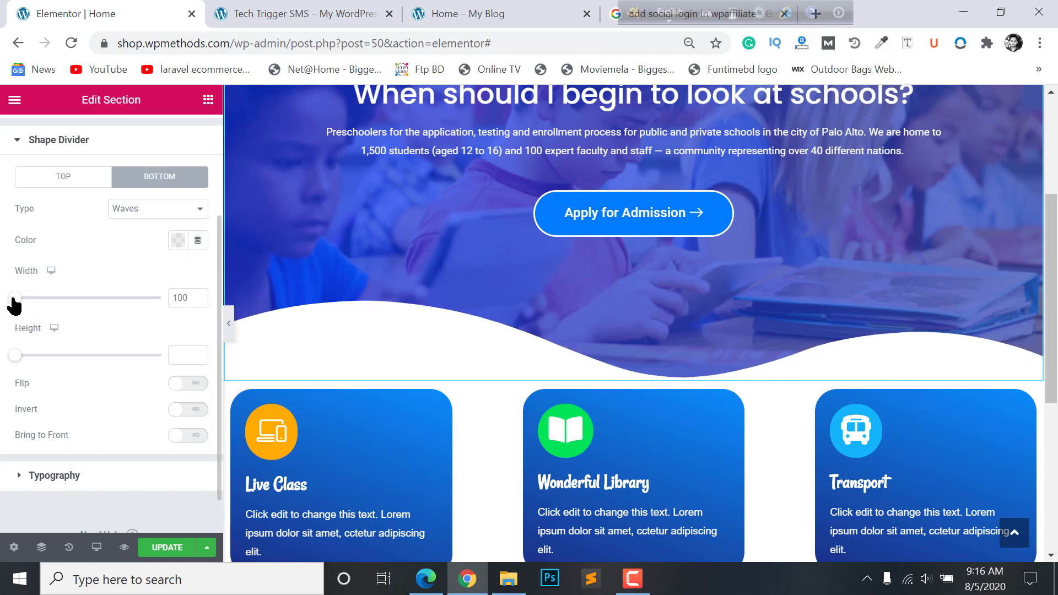
{"action": "left_click_drag", "start_coordinate": [12, 355], "coordinate": [51, 356]}
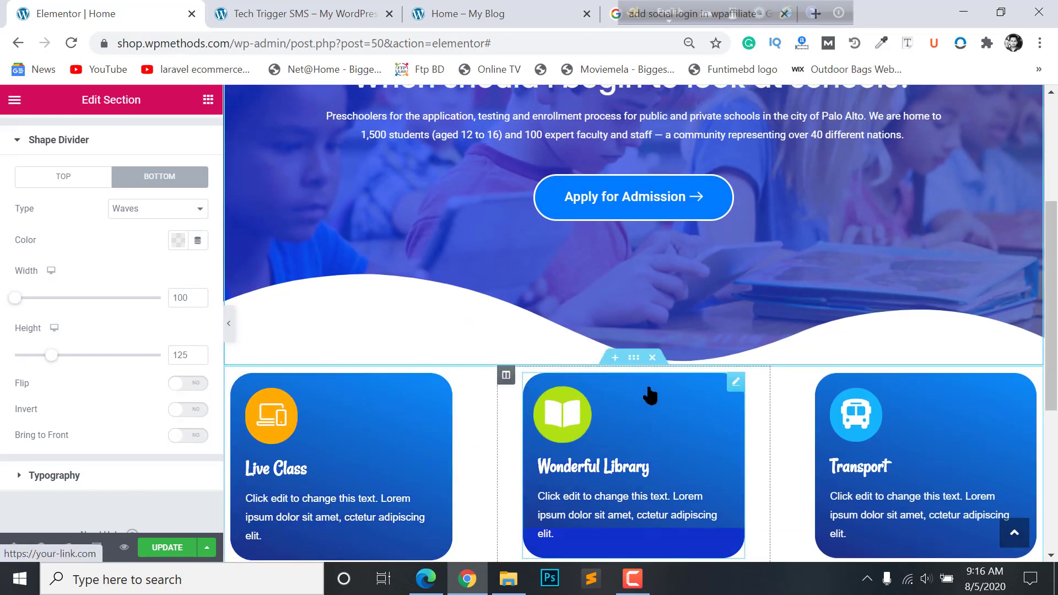
- Unlink the feature-card section's margins and set its top margin to -120
{"action": "left_click", "coordinate": [634, 359]}
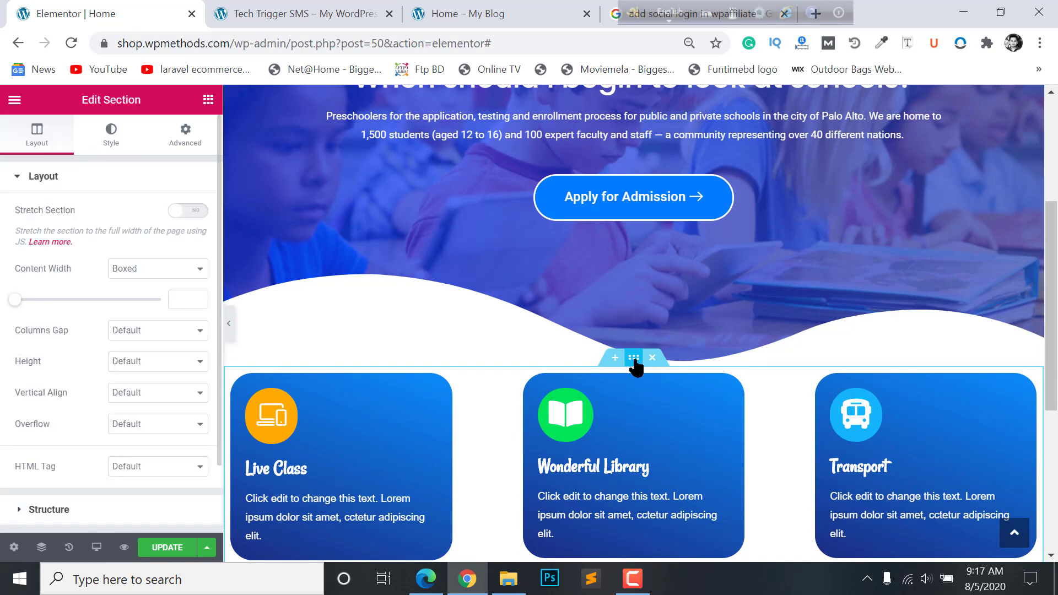
{"action": "left_click", "coordinate": [189, 143]}
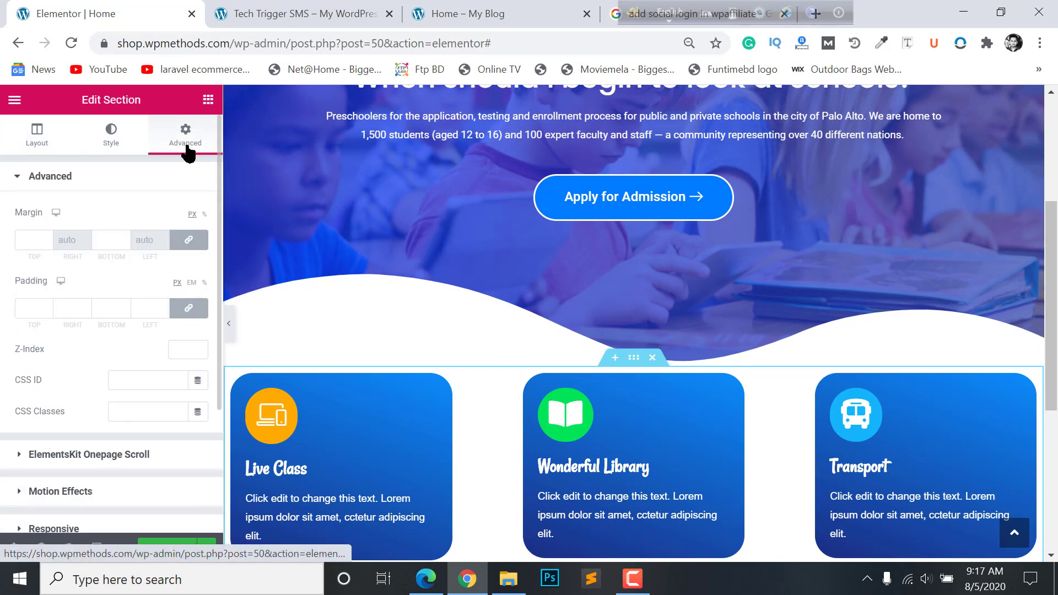
{"action": "left_click", "coordinate": [189, 240]}
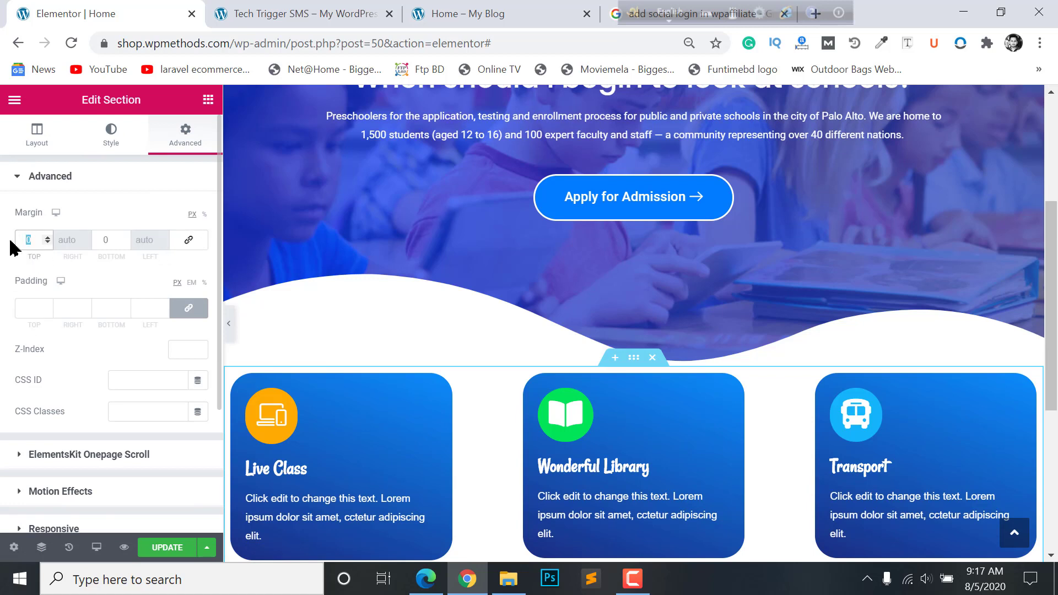
{"action": "type", "text": "70"}
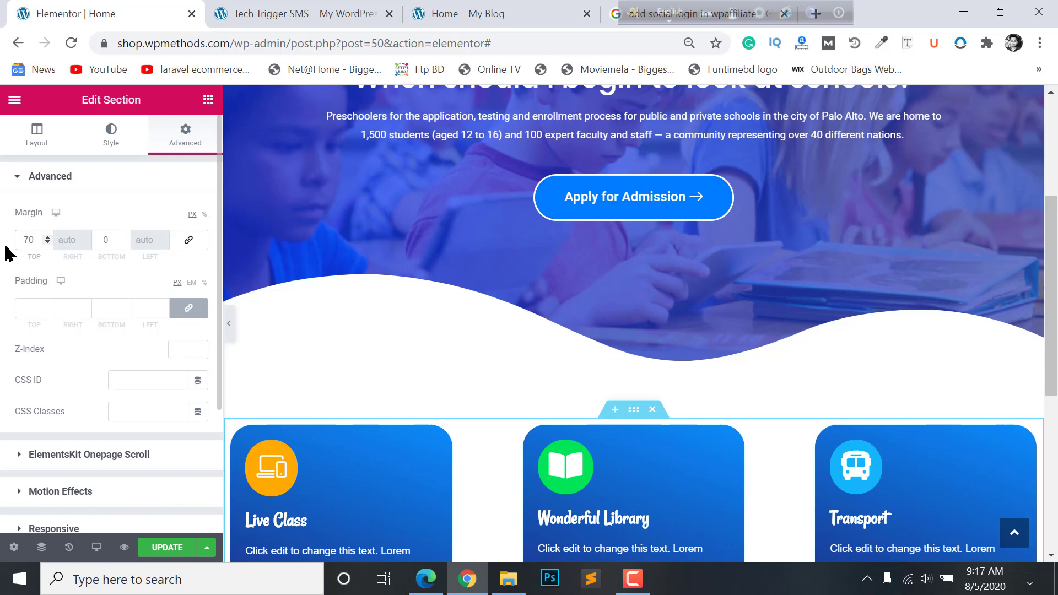
{"action": "type", "text": "-"}
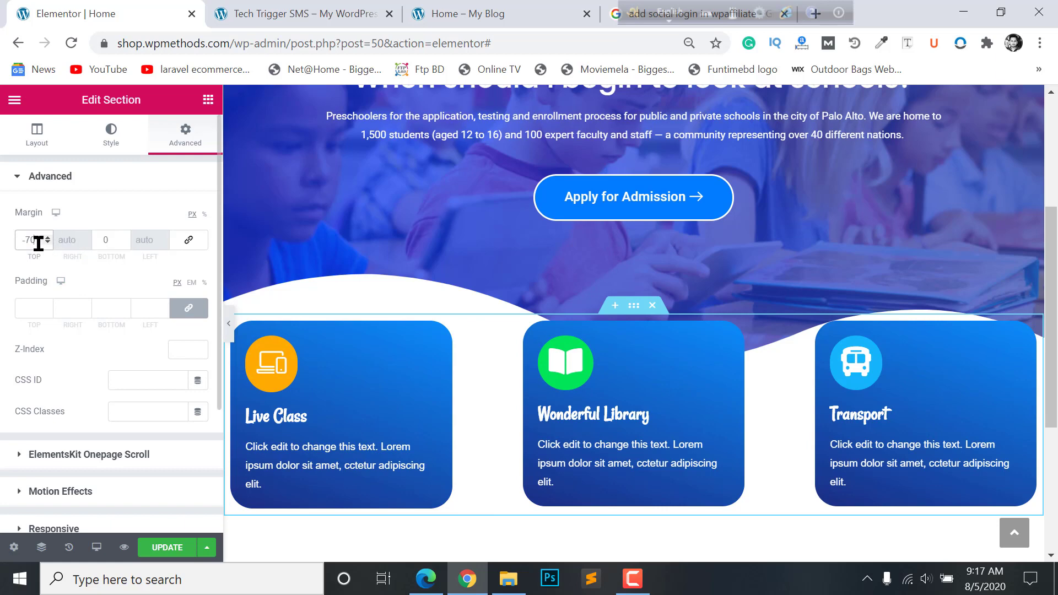
{"action": "key", "text": "ctrl+a"}
{"action": "type", "text": "0120"}
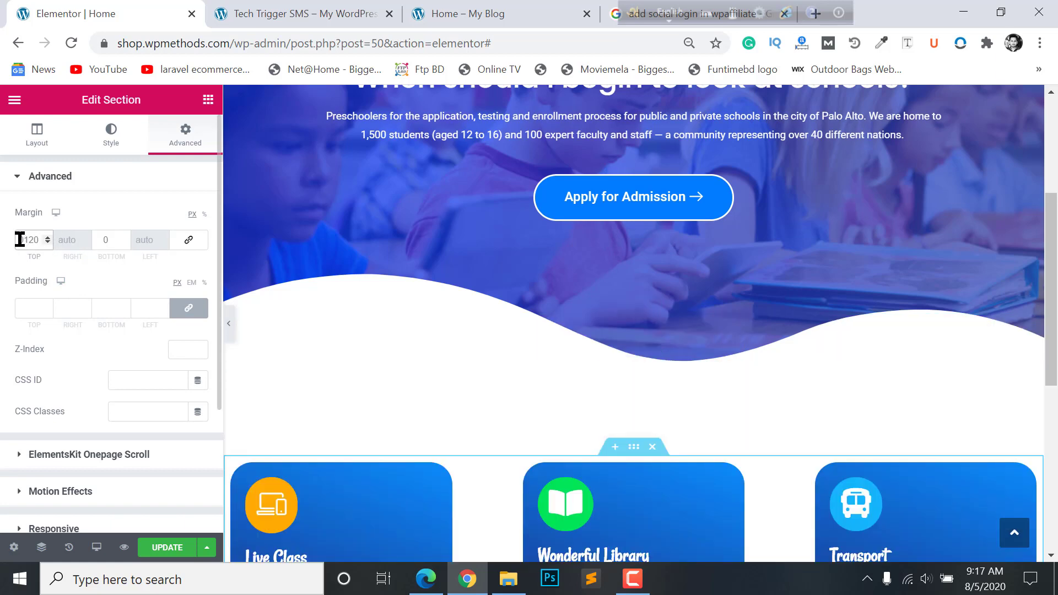
{"action": "key", "text": "Delete"}
{"action": "type", "text": "-"}
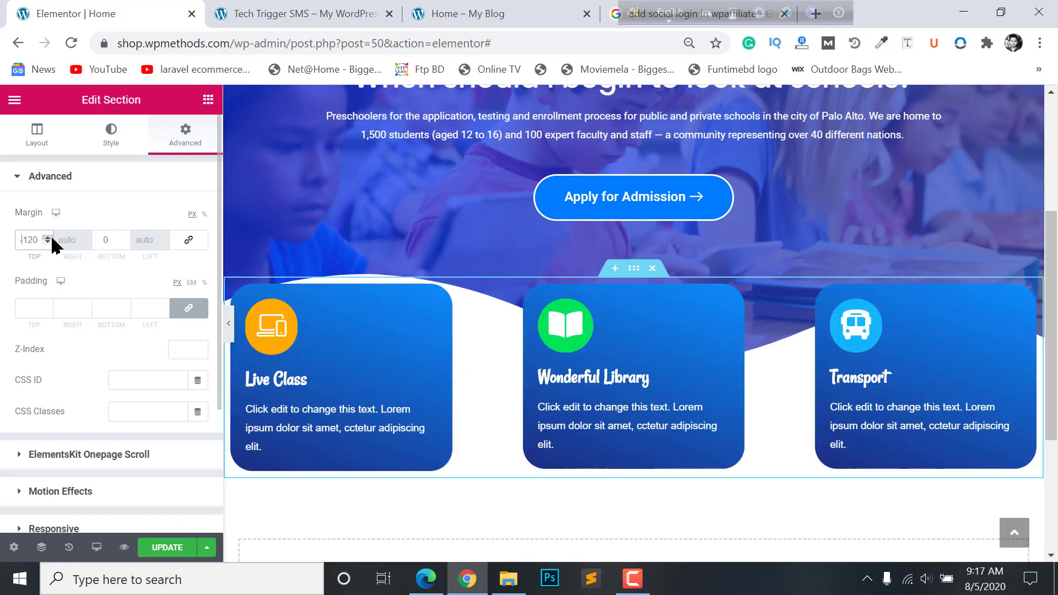
- Preview the page with the editing panel hidden
{"action": "scroll", "coordinate": [679, 472], "scroll_direction": "down", "scroll_amount": 3}
{"action": "scroll", "coordinate": [680, 469], "scroll_direction": "up", "scroll_amount": 4}
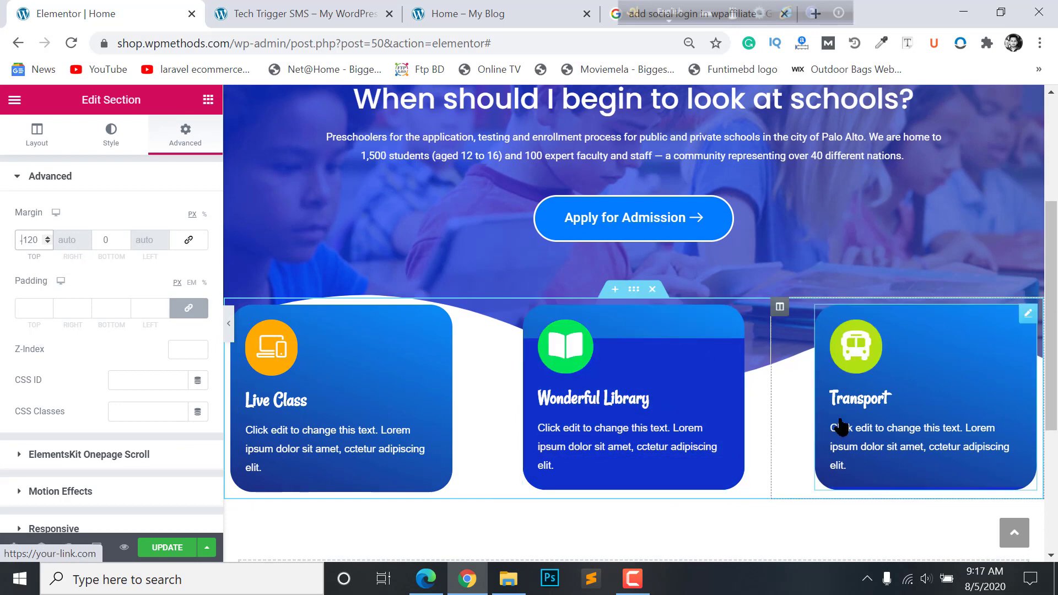
{"action": "scroll", "coordinate": [840, 425], "scroll_direction": "up", "scroll_amount": 2}
{"action": "scroll", "coordinate": [843, 424], "scroll_direction": "down", "scroll_amount": 2}
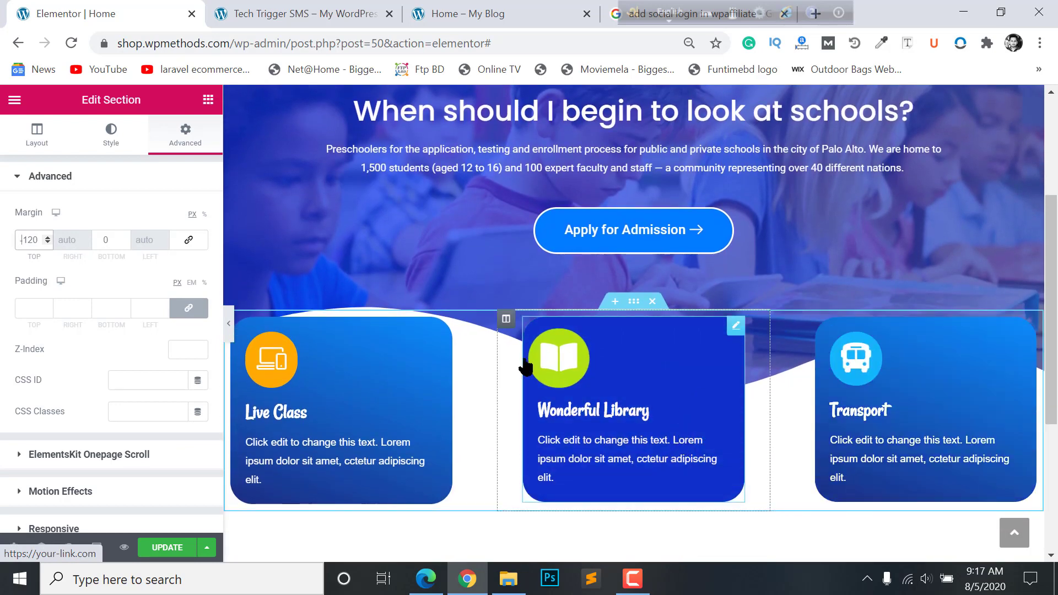
{"action": "left_click", "coordinate": [234, 332]}
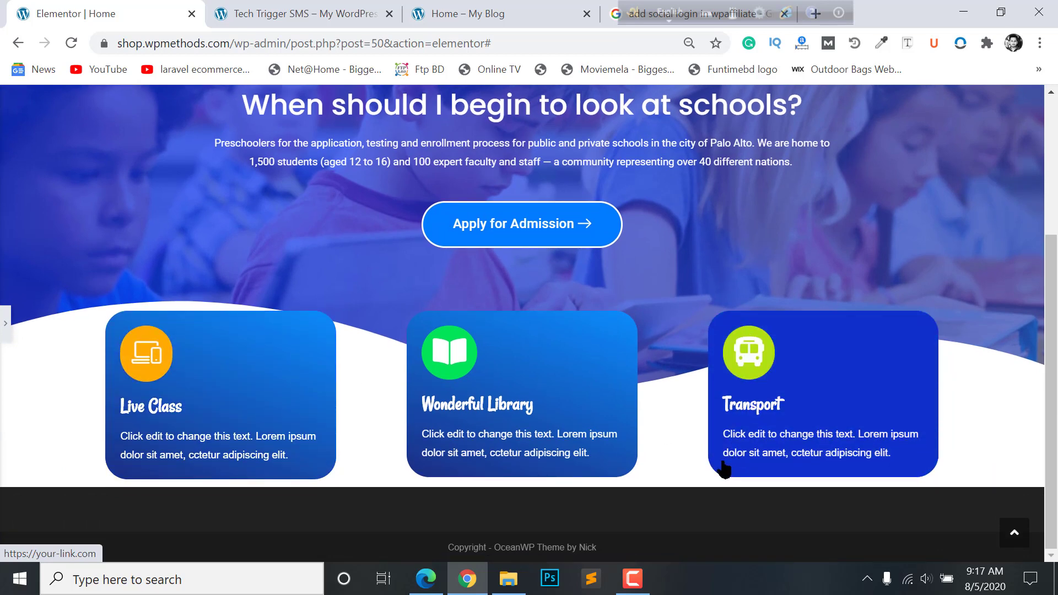
- Reduce the hero section's bottom Waves divider height to 94
{"action": "key", "text": "ctrl+p"}
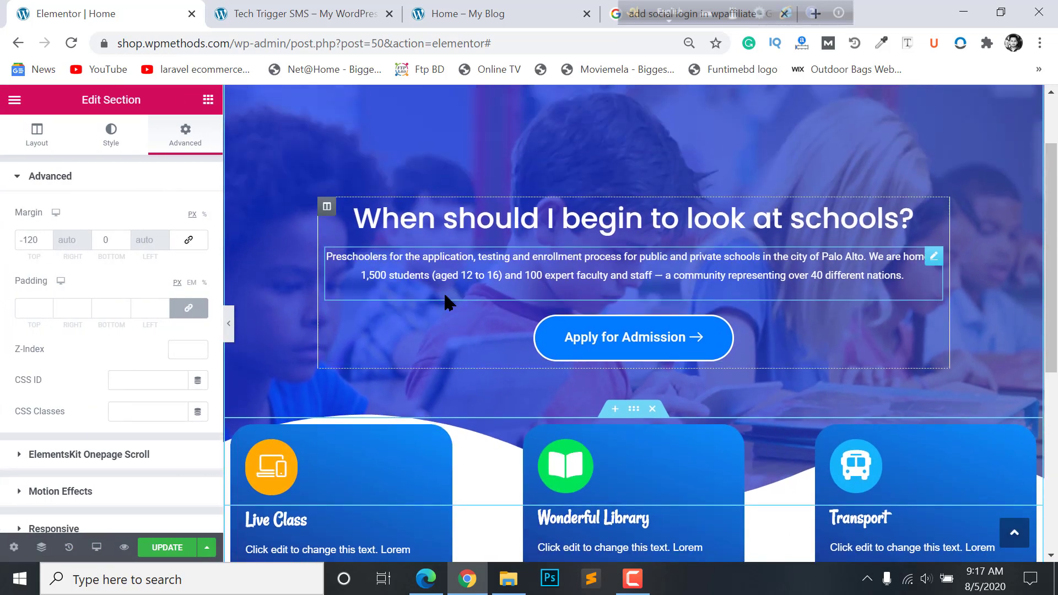
{"action": "scroll", "coordinate": [445, 292], "scroll_direction": "down", "scroll_amount": 2}
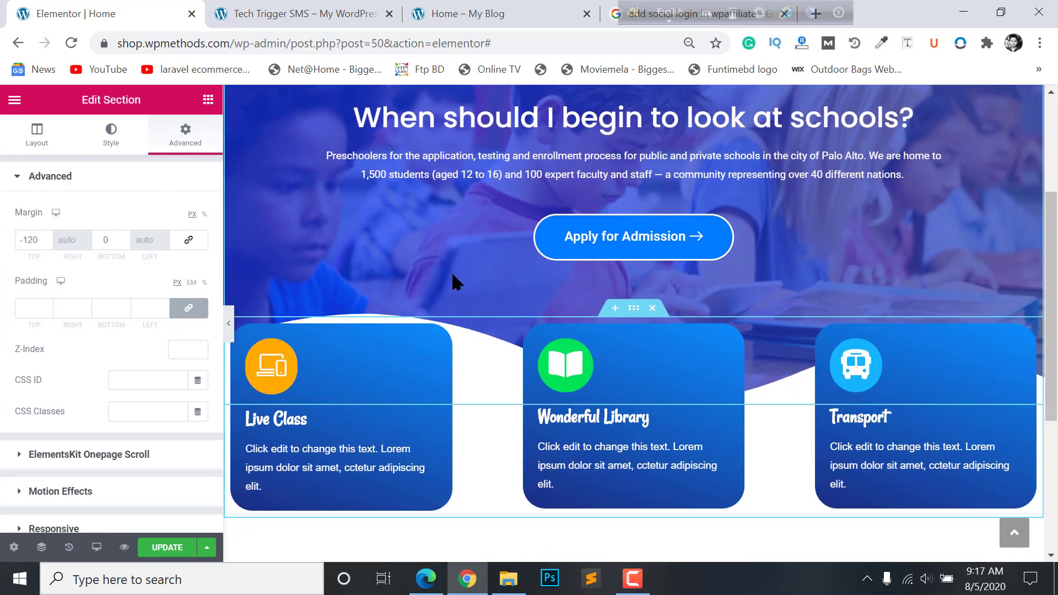
{"action": "scroll", "coordinate": [584, 208], "scroll_direction": "up", "scroll_amount": 4}
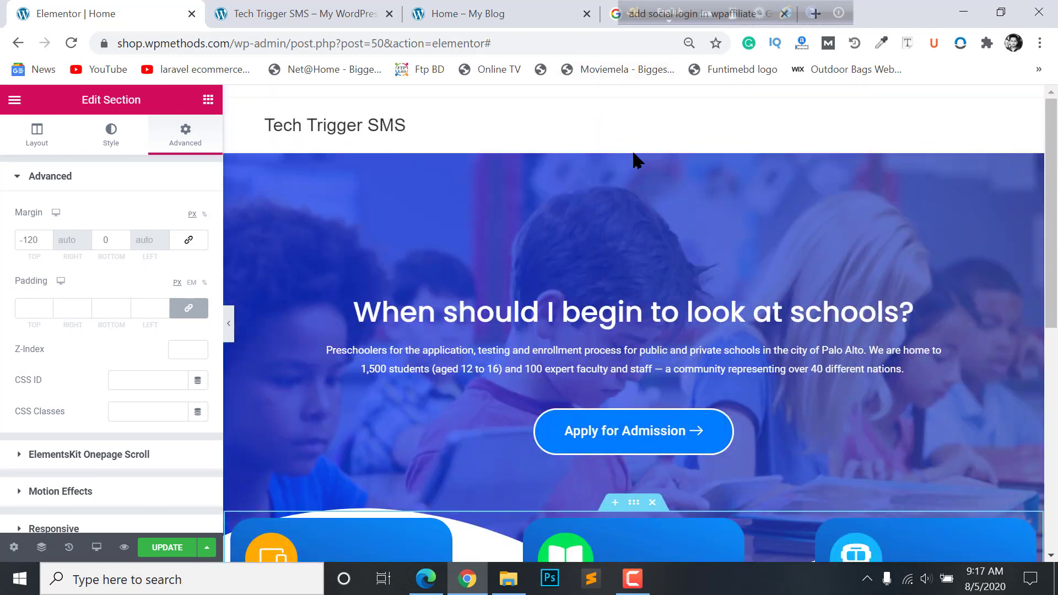
{"action": "left_click", "coordinate": [634, 145]}
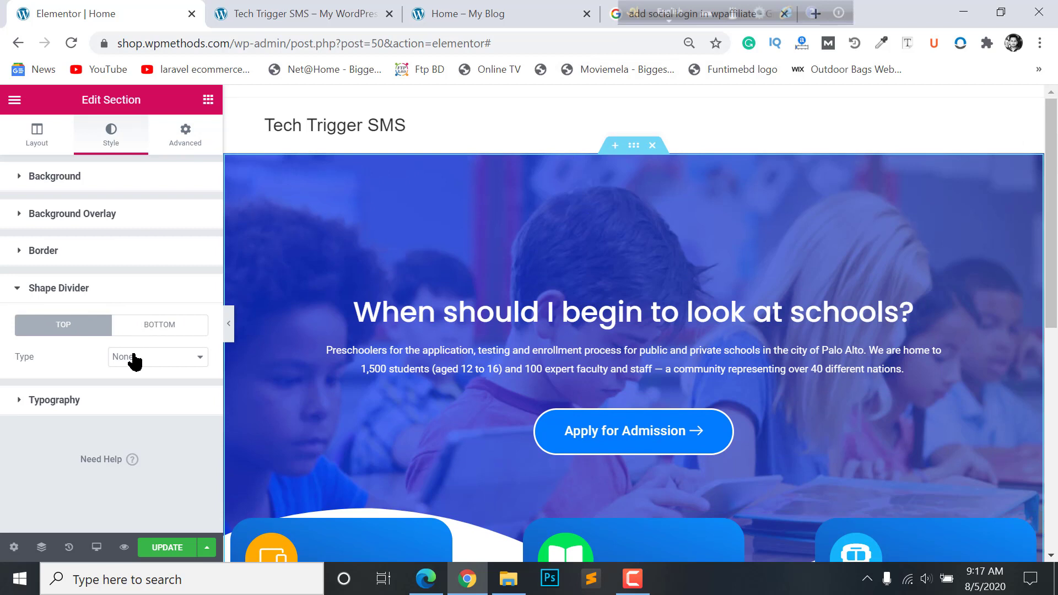
{"action": "left_click", "coordinate": [147, 330]}
{"action": "scroll", "coordinate": [130, 328], "scroll_direction": "down", "scroll_amount": 3}
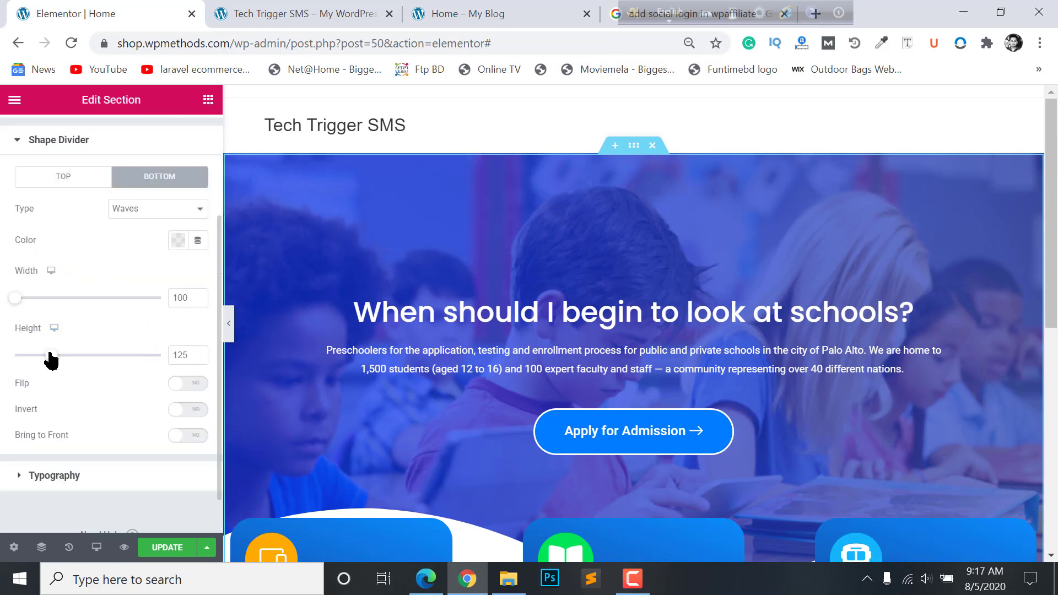
{"action": "left_click_drag", "start_coordinate": [51, 355], "coordinate": [42, 355]}
{"action": "scroll", "coordinate": [385, 309], "scroll_direction": "down", "scroll_amount": 5}
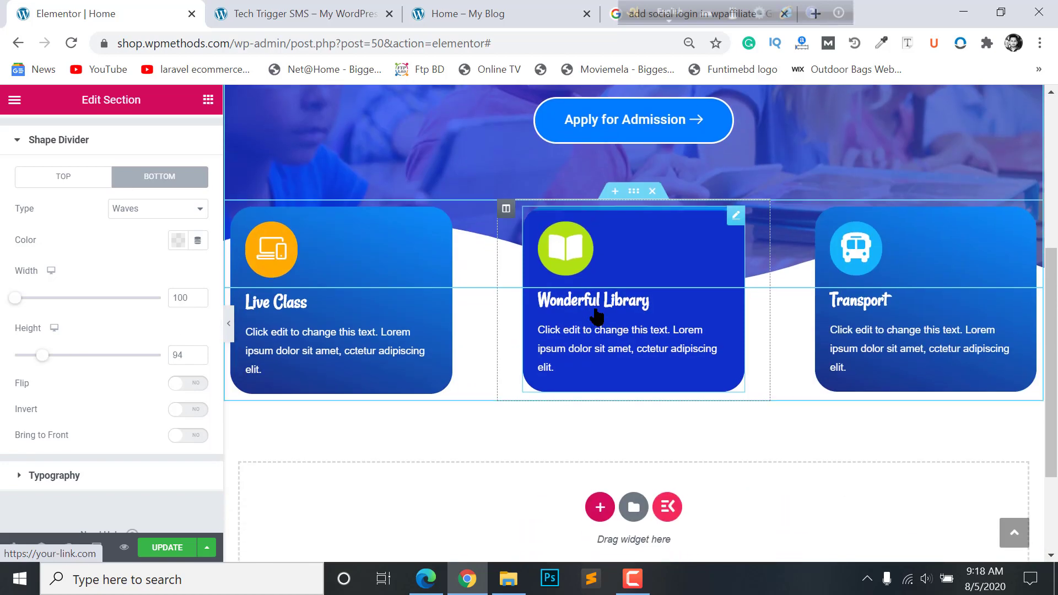
{"action": "scroll", "coordinate": [603, 314], "scroll_direction": "up", "scroll_amount": 2}
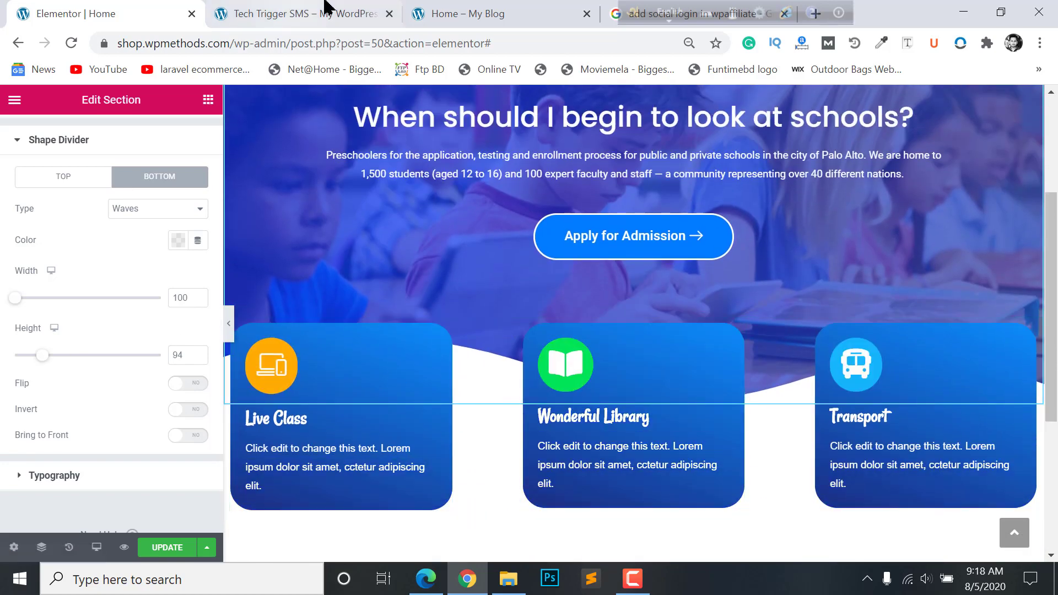
{"action": "left_click", "coordinate": [322, 8]}
{"action": "left_click", "coordinate": [488, 8]}
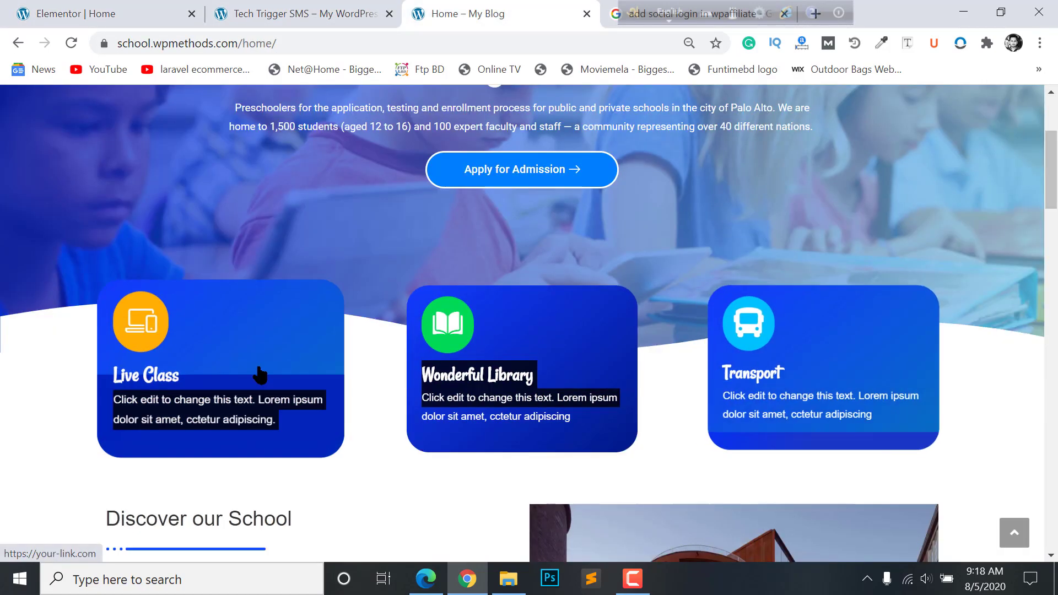
{"action": "scroll", "coordinate": [670, 291], "scroll_direction": "down", "scroll_amount": 3}
{"action": "scroll", "coordinate": [670, 297], "scroll_direction": "down", "scroll_amount": 3}
{"action": "scroll", "coordinate": [11, 259], "scroll_direction": "up", "scroll_amount": 3}
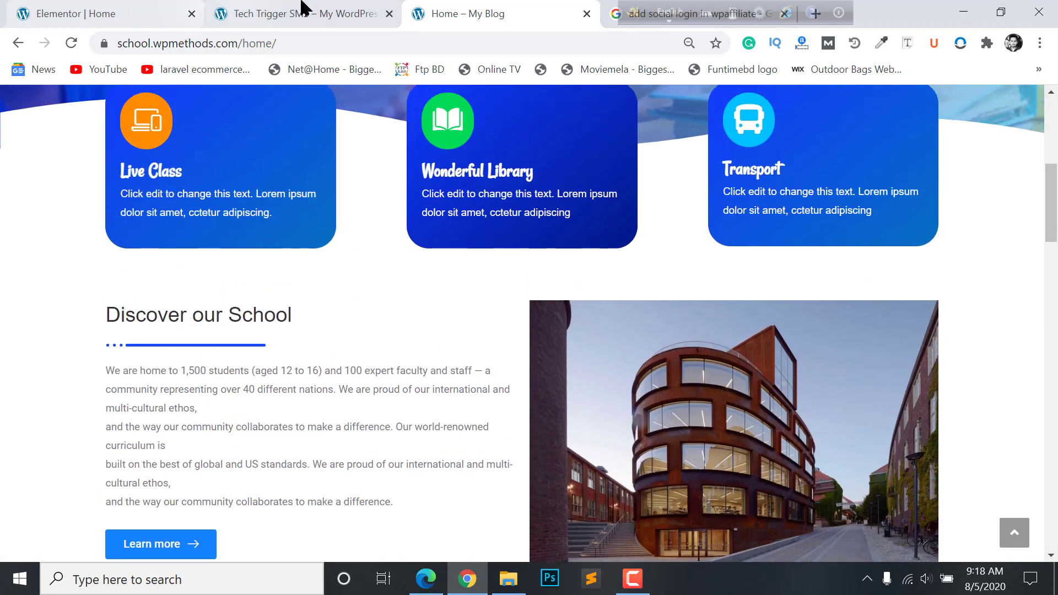
{"action": "left_click", "coordinate": [302, 8]}
{"action": "left_click", "coordinate": [139, 7]}
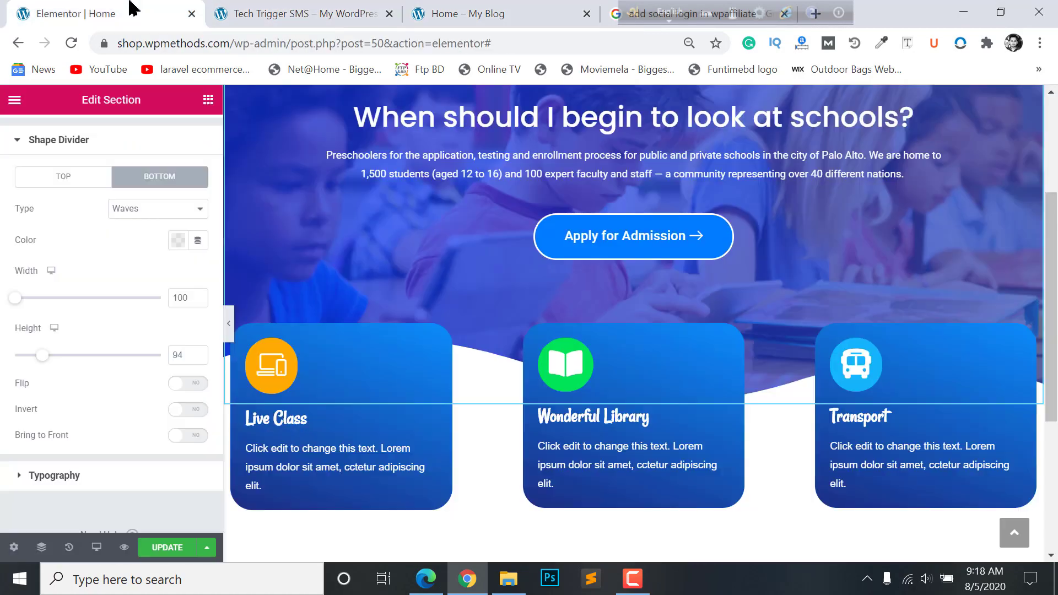
{"action": "left_click", "coordinate": [231, 324]}
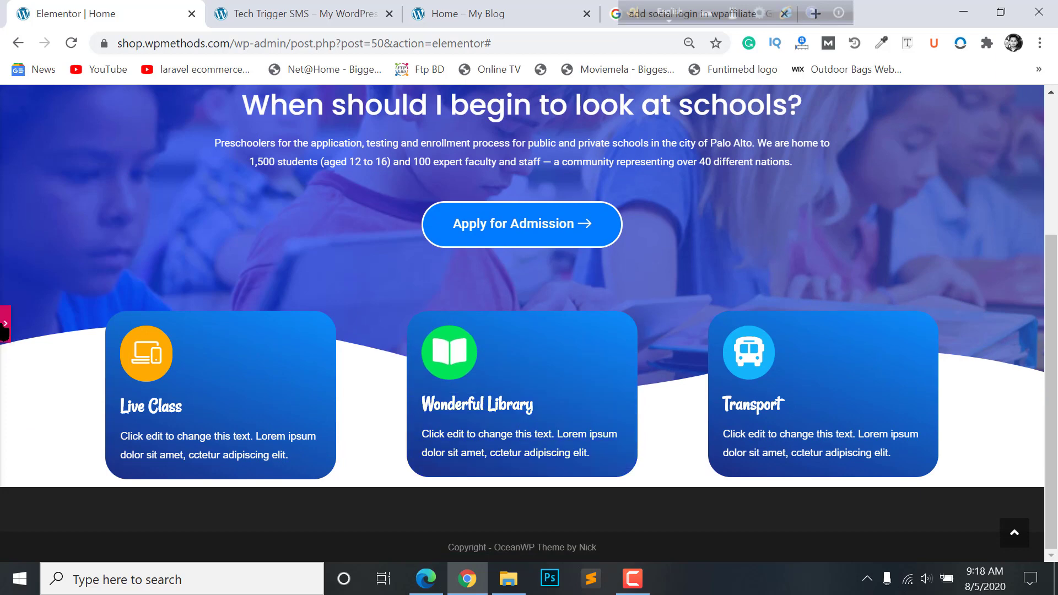
{"action": "left_click", "coordinate": [5, 333]}
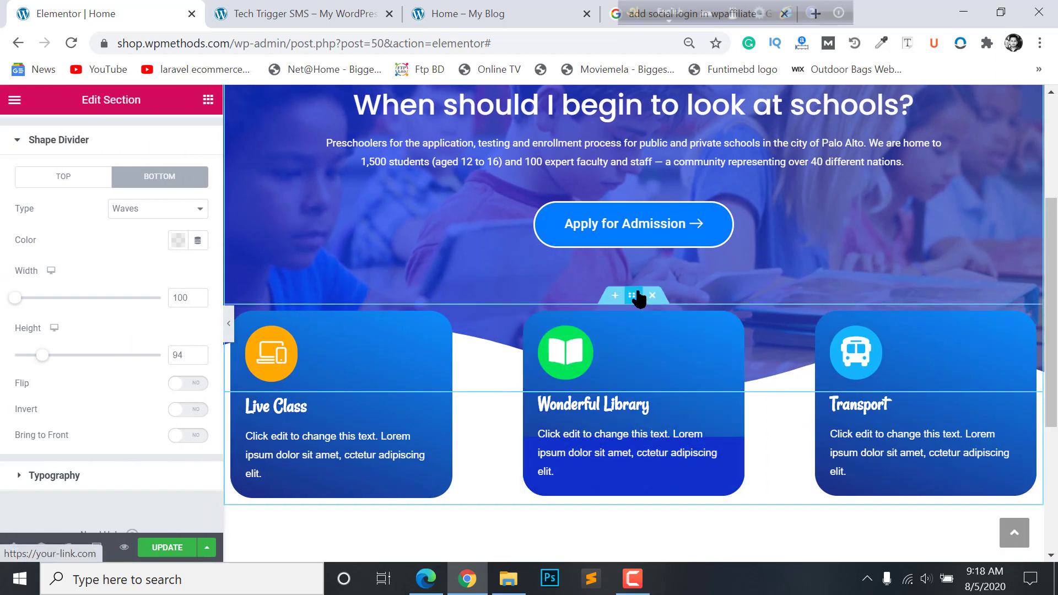
- Set a 50 px bottom margin on the feature-card section and preview the spacing
{"action": "left_click", "coordinate": [634, 296]}
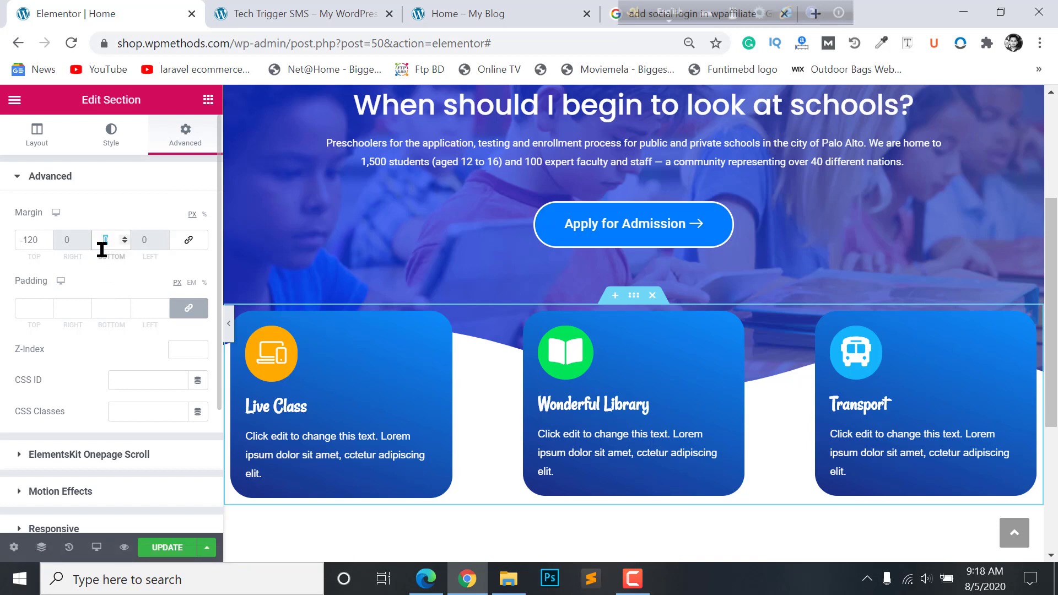
{"action": "left_click", "coordinate": [229, 325]}
{"action": "key", "text": "ctrl+p"}
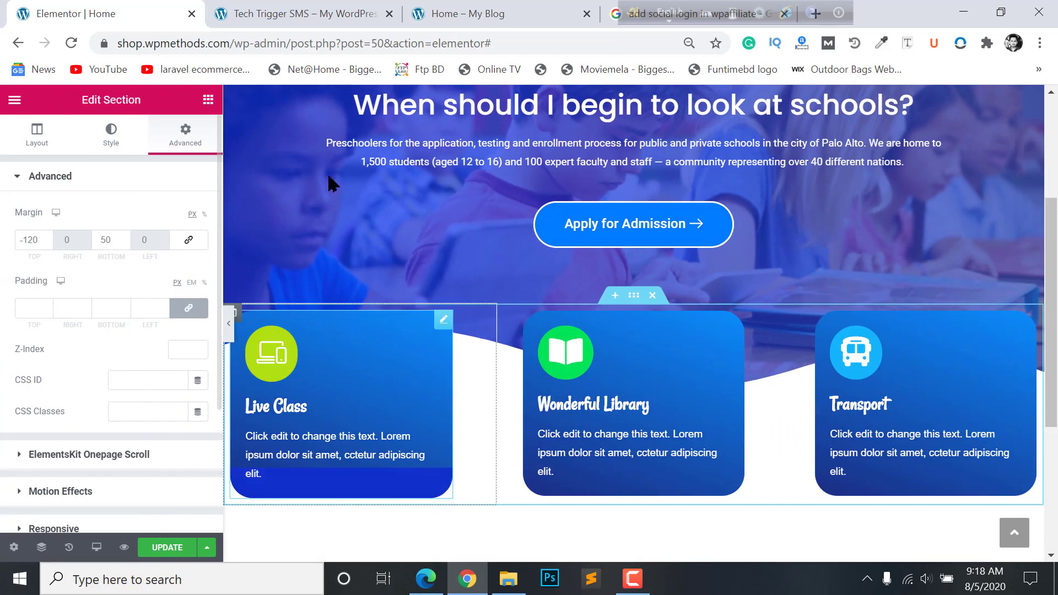
{"action": "scroll", "coordinate": [378, 284], "scroll_direction": "down", "scroll_amount": 4}
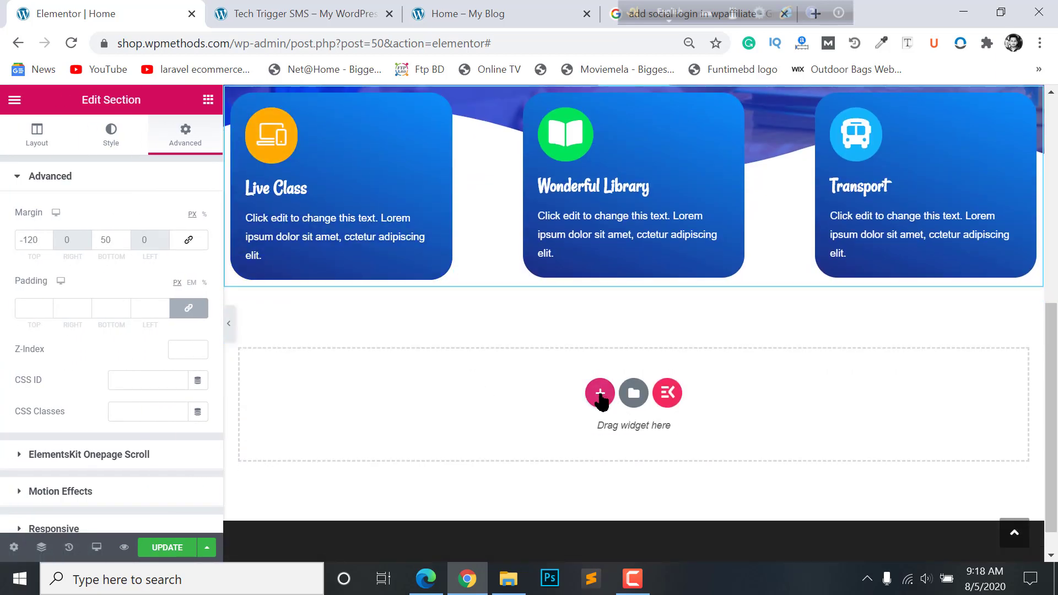
- Add a new two-equal-column section below the cards, checking the reference homepage layout
{"action": "left_click", "coordinate": [600, 392]}
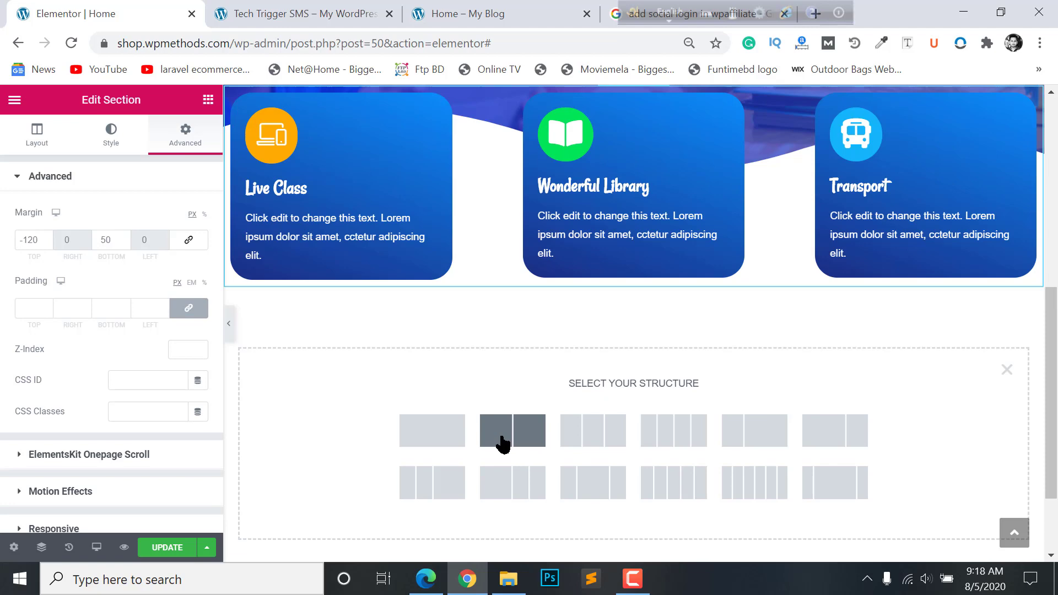
{"action": "left_click", "coordinate": [502, 436]}
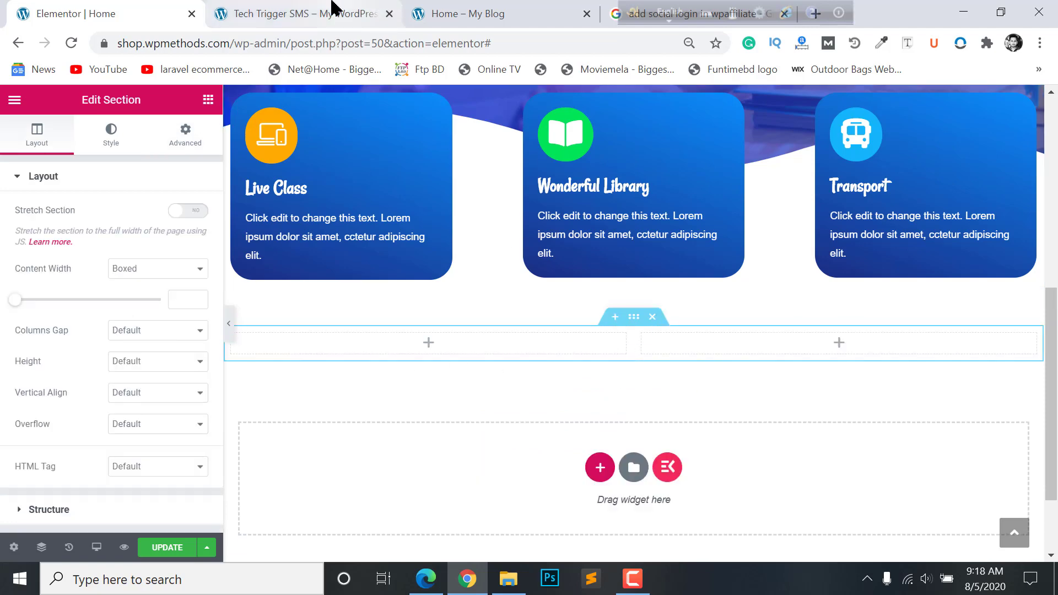
{"action": "left_click", "coordinate": [380, 9]}
{"action": "left_click", "coordinate": [444, 8]}
{"action": "scroll", "coordinate": [943, 404], "scroll_direction": "down", "scroll_amount": 4}
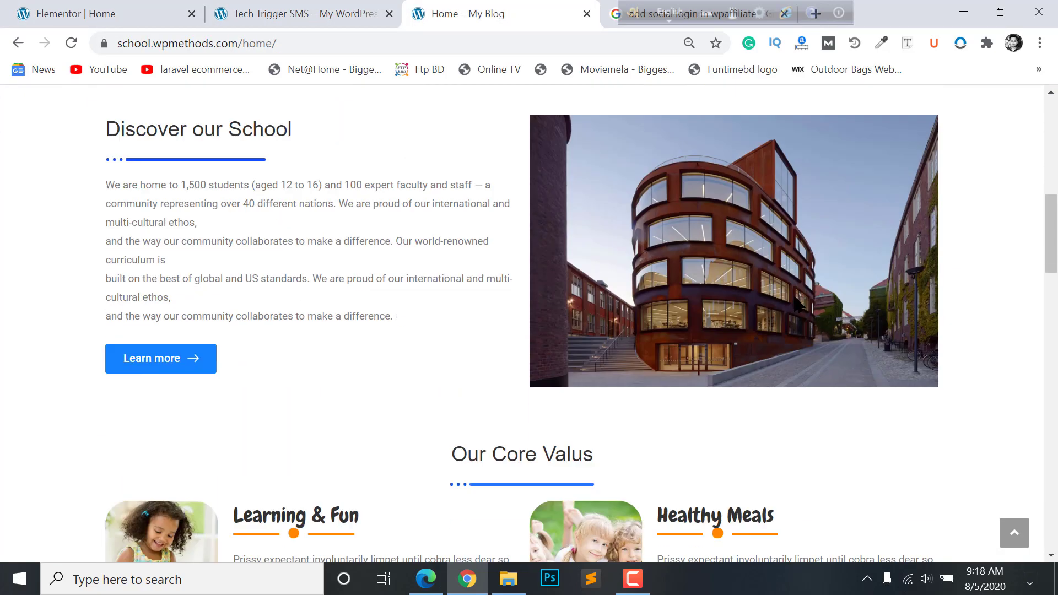
{"action": "scroll", "coordinate": [610, 225], "scroll_direction": "up", "scroll_amount": 3}
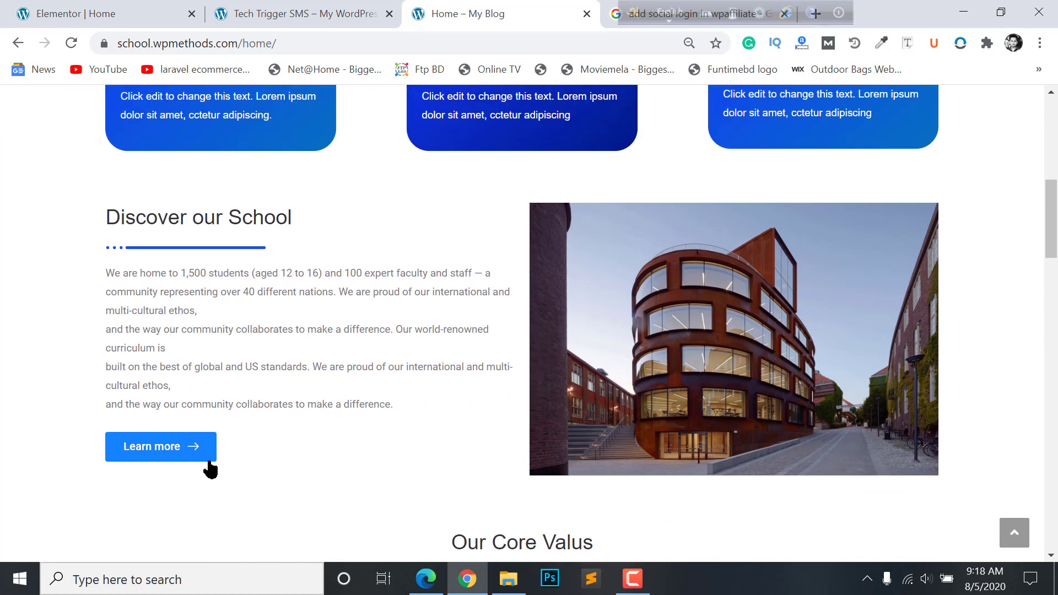
{"action": "left_click", "coordinate": [110, 13]}
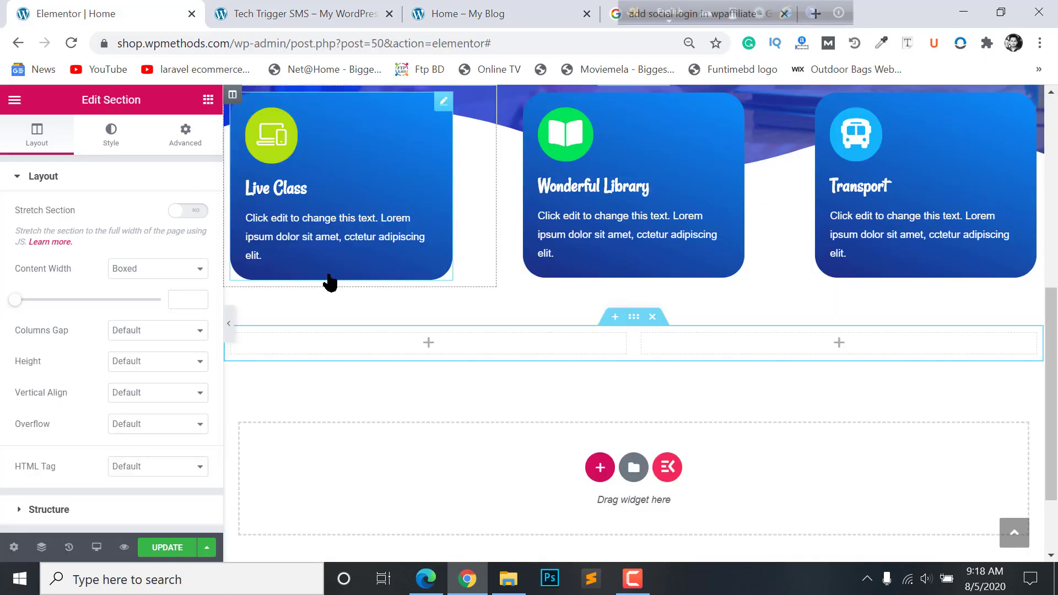
- Search for the Heading widget and place it in the left column
{"action": "left_click", "coordinate": [428, 345]}
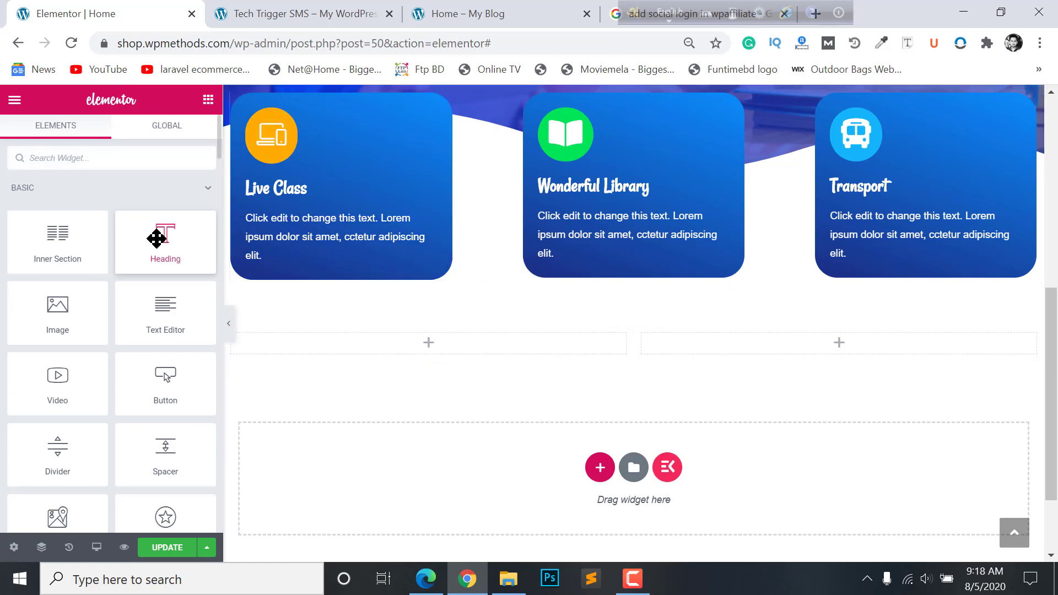
{"action": "left_click", "coordinate": [91, 153]}
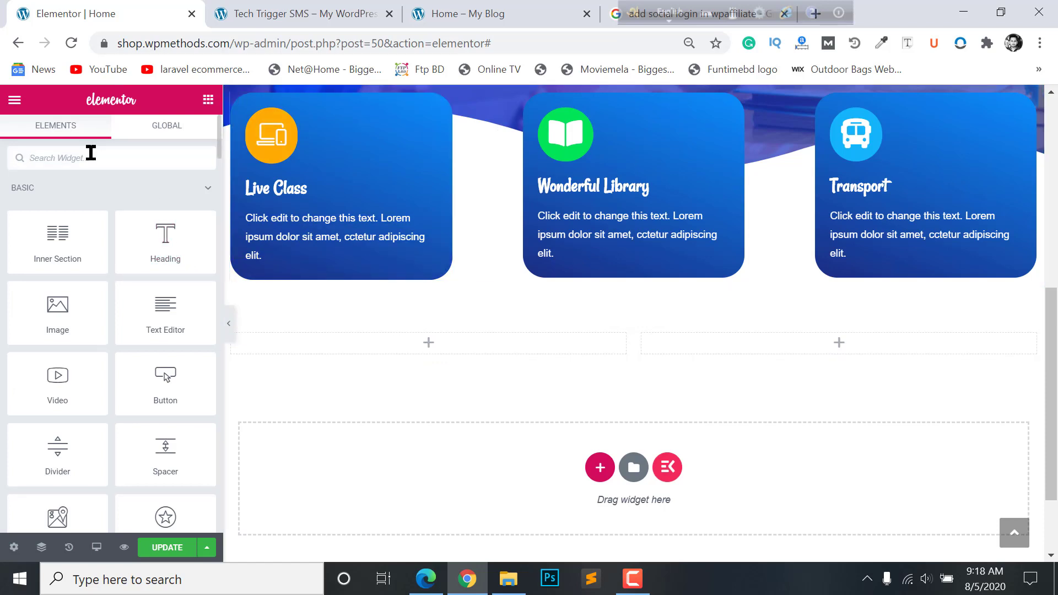
{"action": "type", "text": "head"}
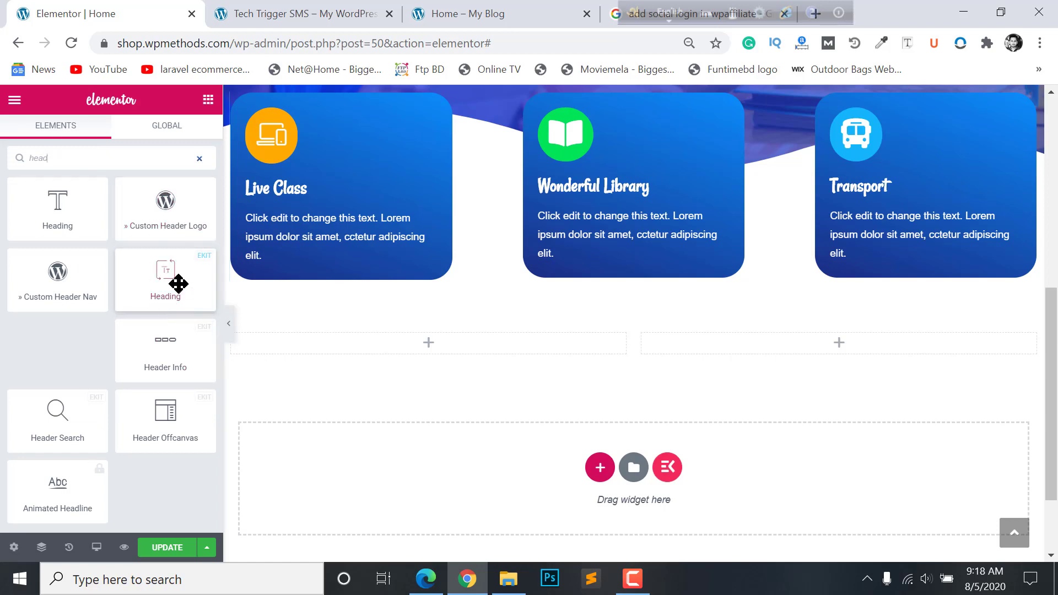
{"action": "left_click_drag", "start_coordinate": [203, 290], "coordinate": [447, 345]}
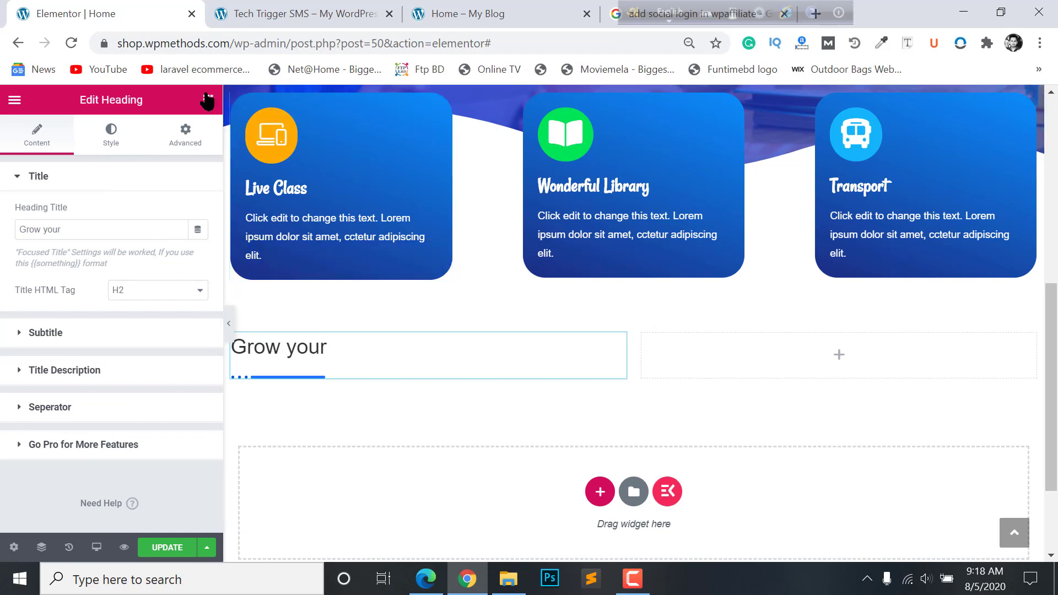
- Add a Text Editor paragraph and a Button widget below the heading
{"action": "left_click", "coordinate": [448, 10]}
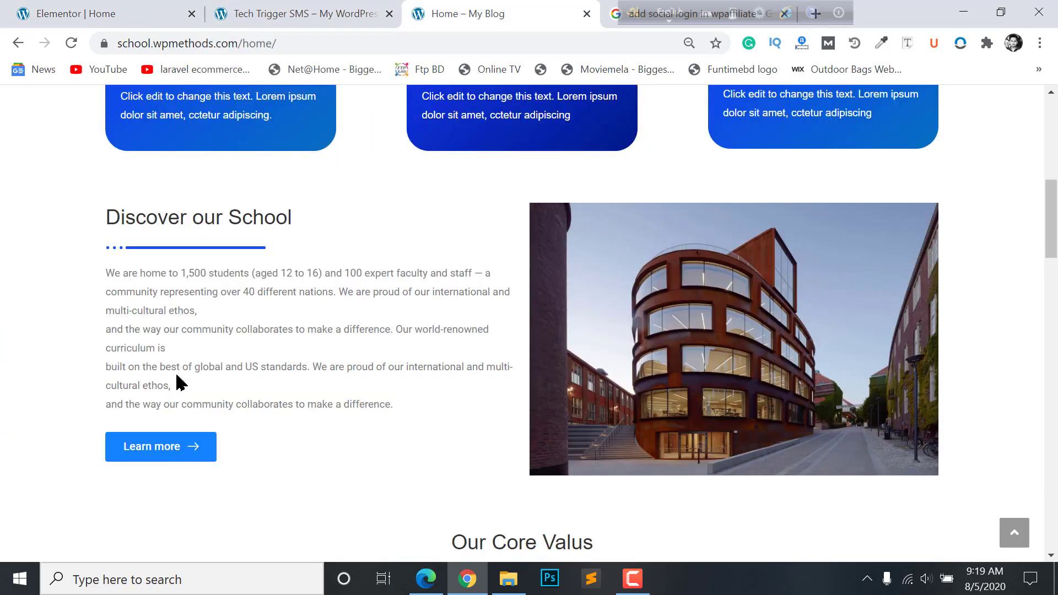
{"action": "left_click", "coordinate": [89, 8]}
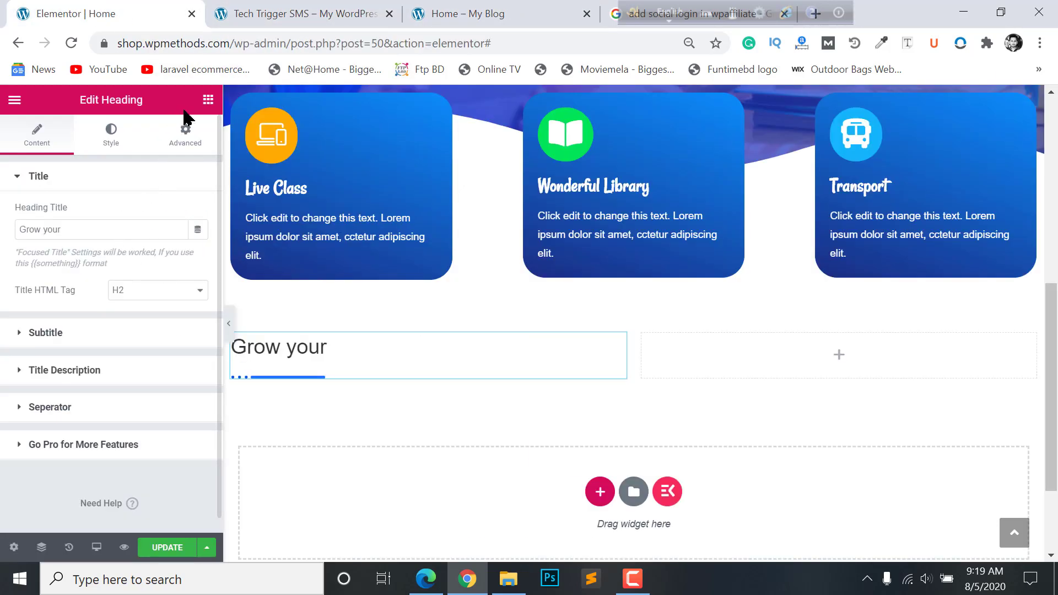
{"action": "left_click", "coordinate": [208, 99]}
{"action": "left_click_drag", "start_coordinate": [176, 329], "coordinate": [303, 386]}
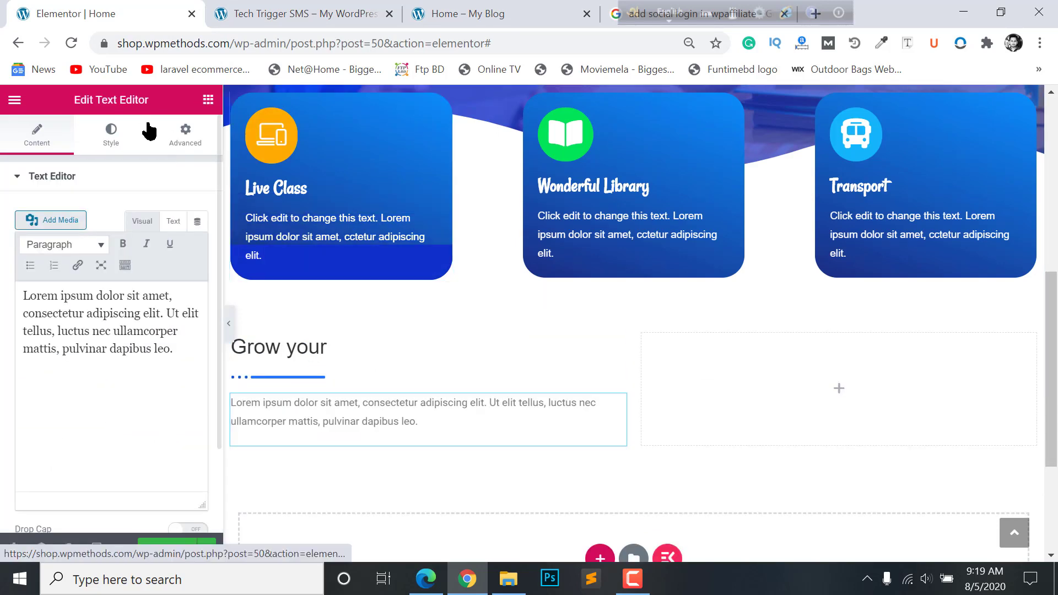
{"action": "left_click", "coordinate": [208, 99]}
{"action": "left_click_drag", "start_coordinate": [166, 380], "coordinate": [387, 444]}
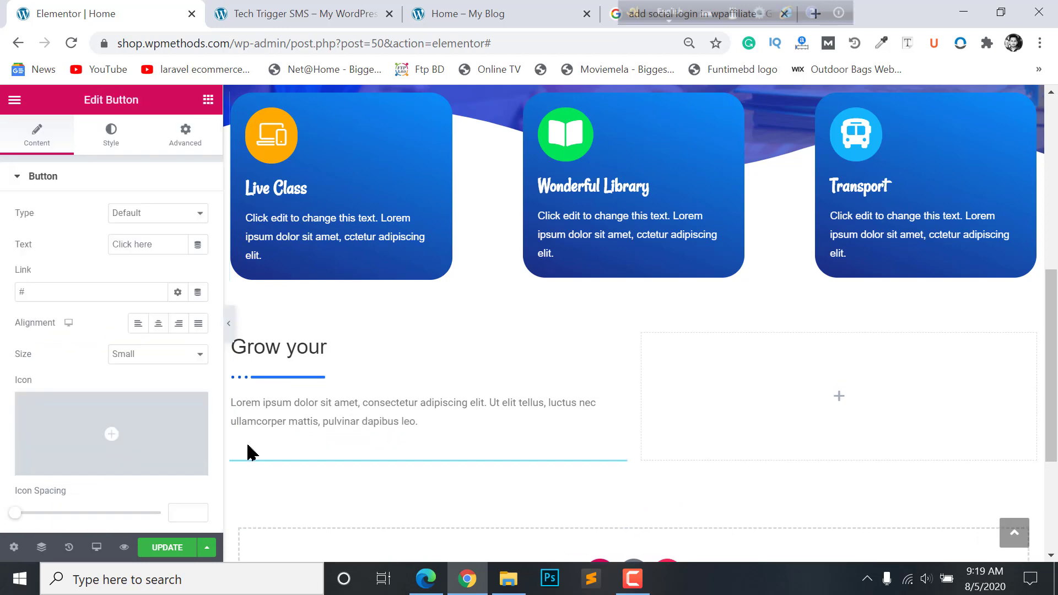
{"action": "scroll", "coordinate": [838, 315], "scroll_direction": "down", "scroll_amount": 2}
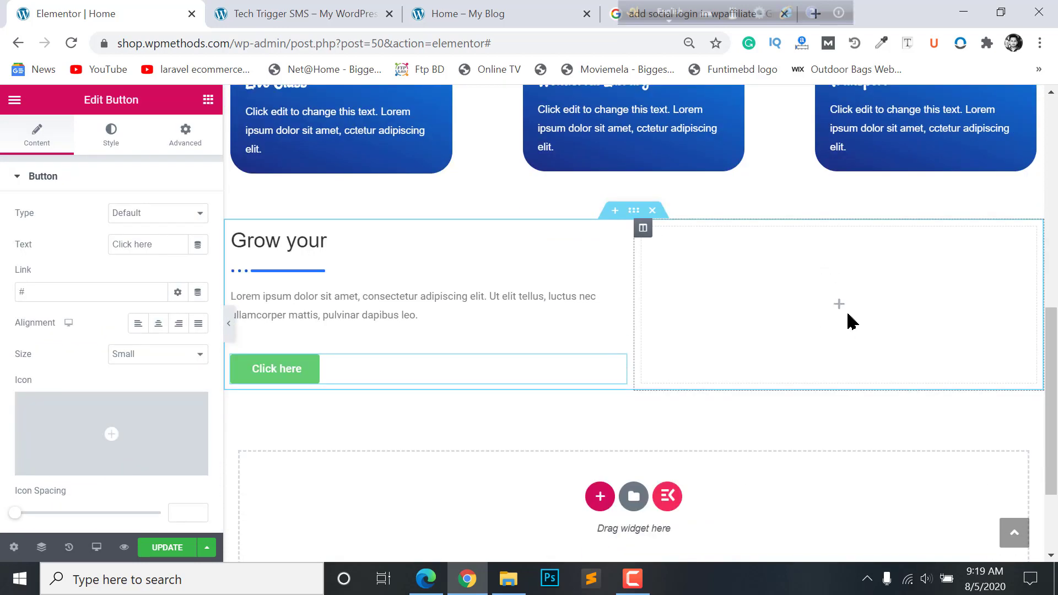
{"action": "left_click", "coordinate": [838, 309]}
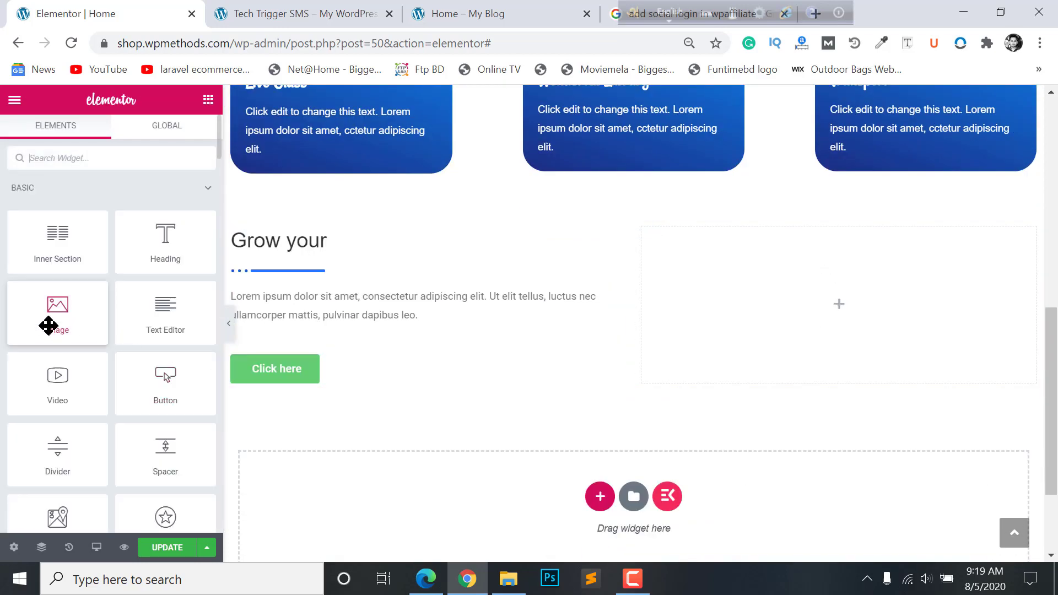
- Drop an Image widget into the right column and insert the curved brick building photo
{"action": "left_click_drag", "start_coordinate": [47, 326], "coordinate": [862, 327]}
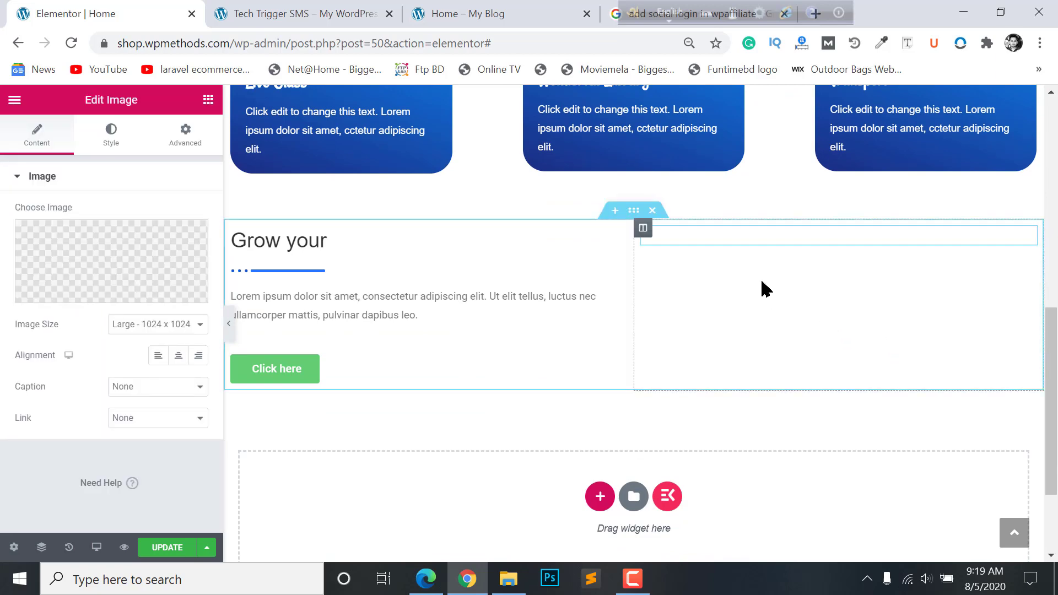
{"action": "left_click", "coordinate": [114, 263]}
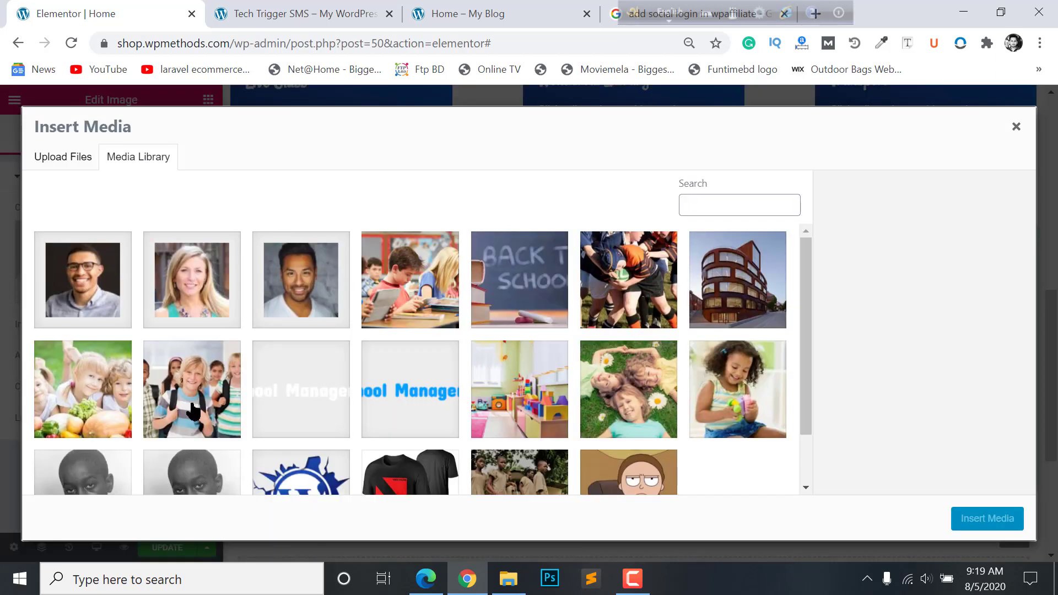
{"action": "left_click", "coordinate": [733, 286]}
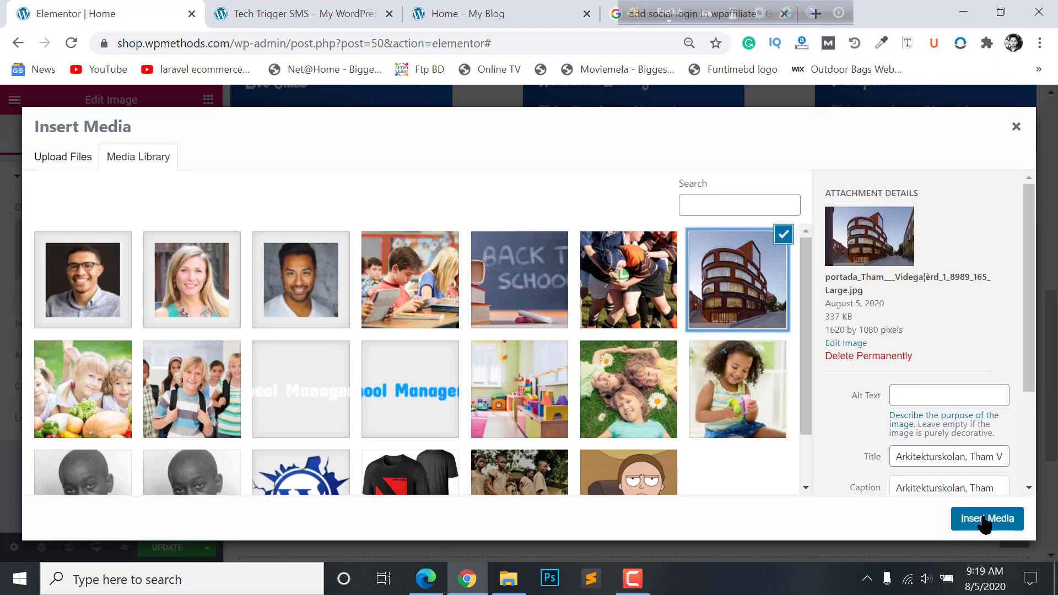
{"action": "left_click", "coordinate": [987, 519]}
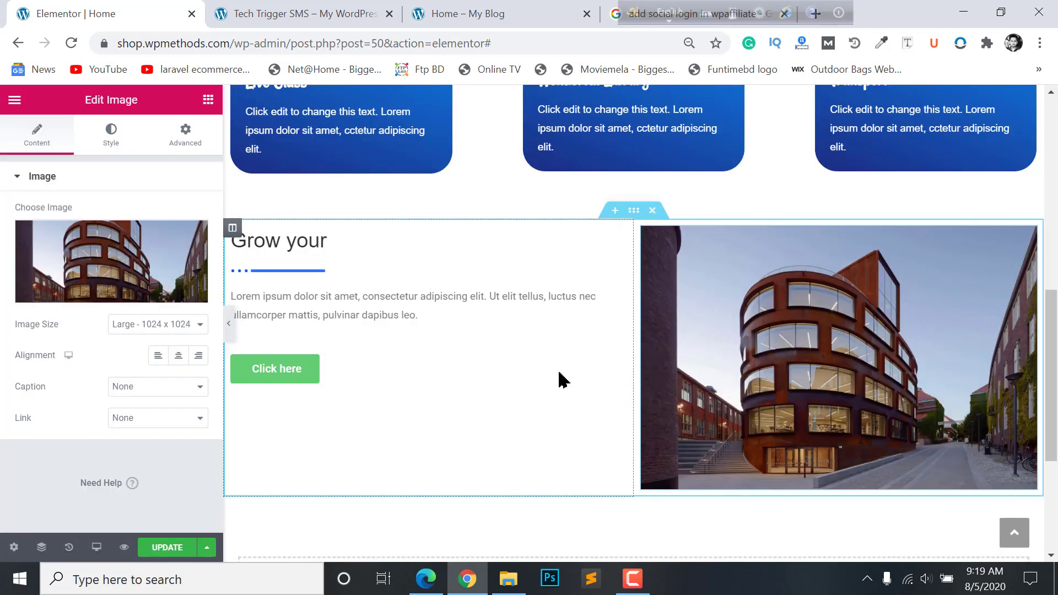
{"action": "left_click", "coordinate": [465, 330]}
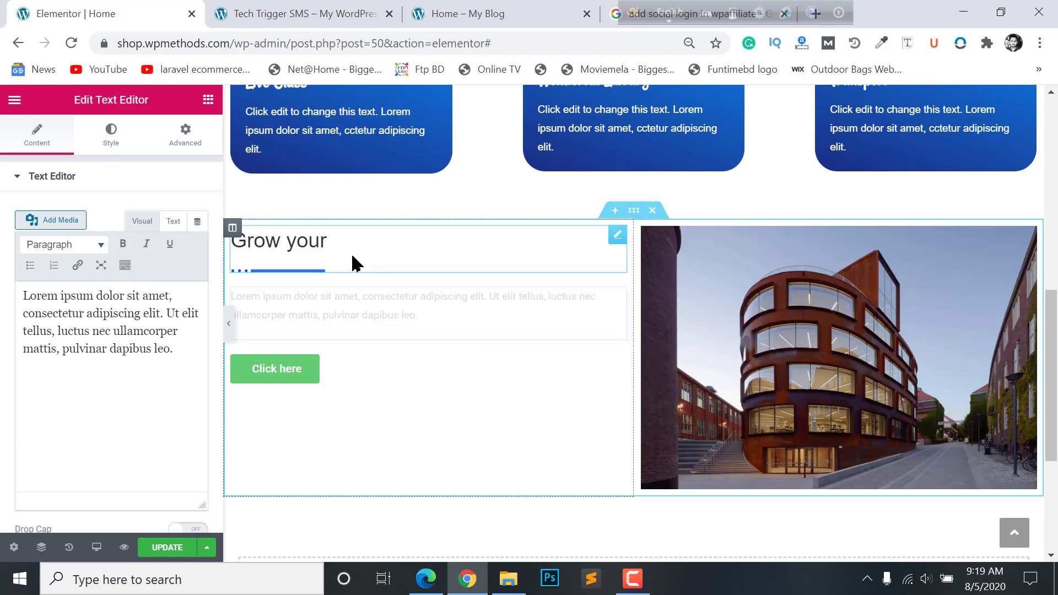
{"action": "left_click", "coordinate": [384, 258]}
{"action": "left_click", "coordinate": [315, 8]}
- Replace the 'Grow your' heading title with 'Discover our School' copied from the reference site
{"action": "left_click", "coordinate": [515, 7]}
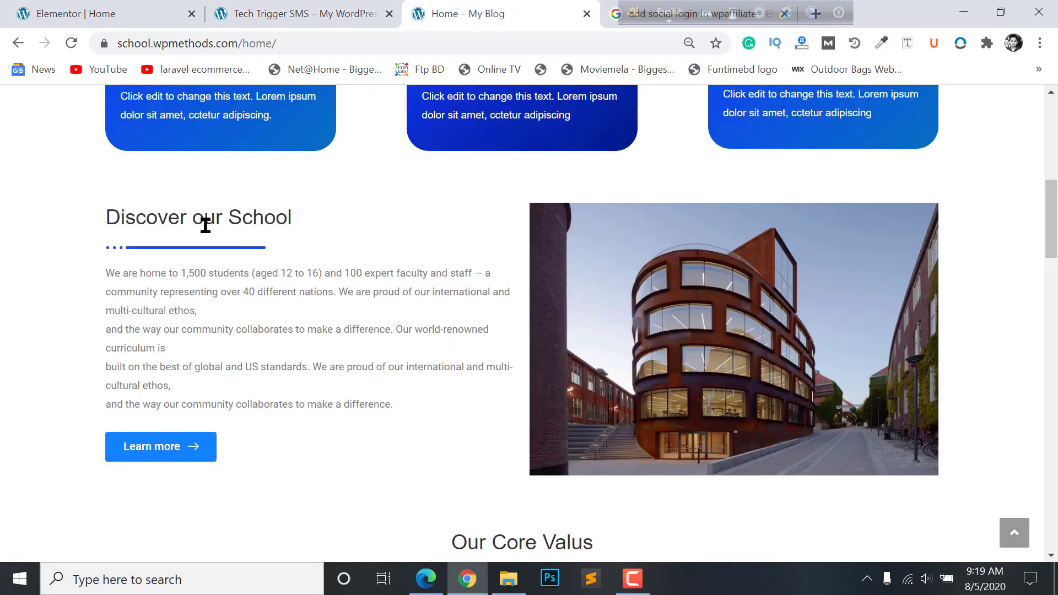
{"action": "triple_click", "coordinate": [205, 225]}
{"action": "key", "text": "ctrl+c"}
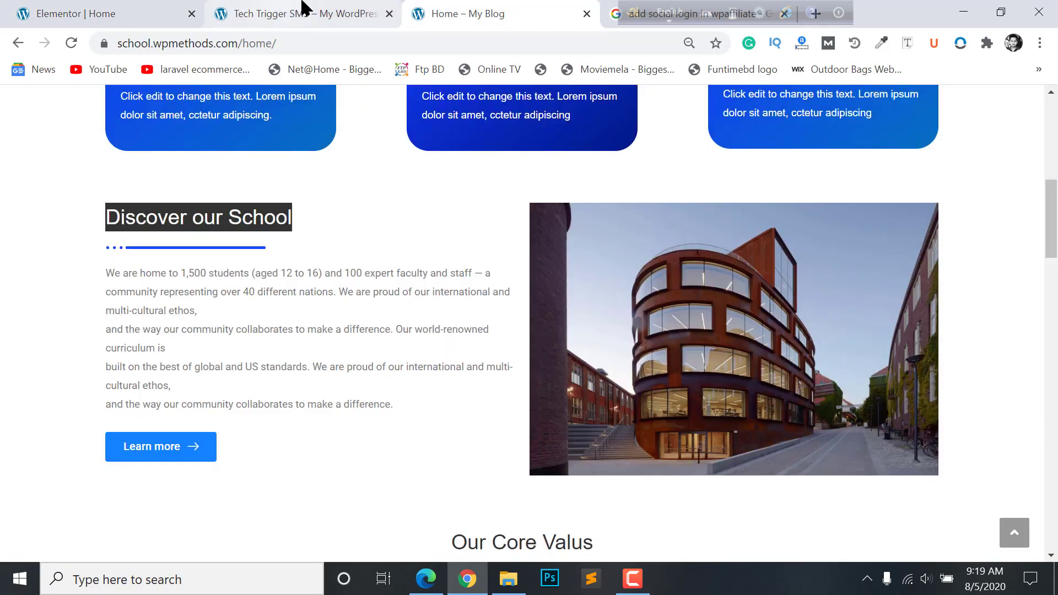
{"action": "left_click", "coordinate": [302, 9]}
{"action": "left_click", "coordinate": [166, 8]}
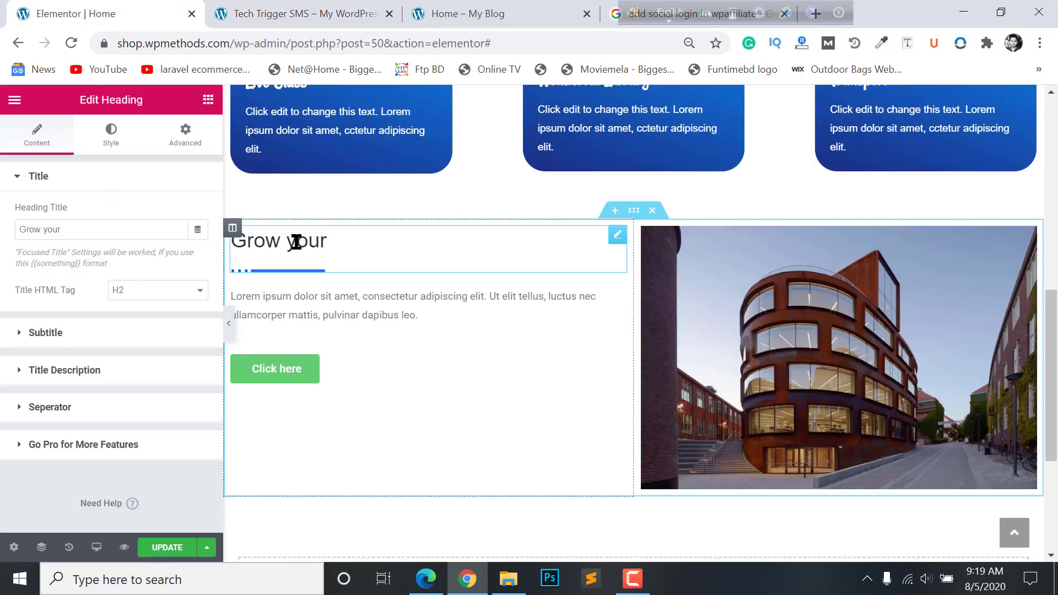
{"action": "left_click_drag", "start_coordinate": [116, 231], "coordinate": [1, 248]}
{"action": "key", "text": "ctrl+v"}
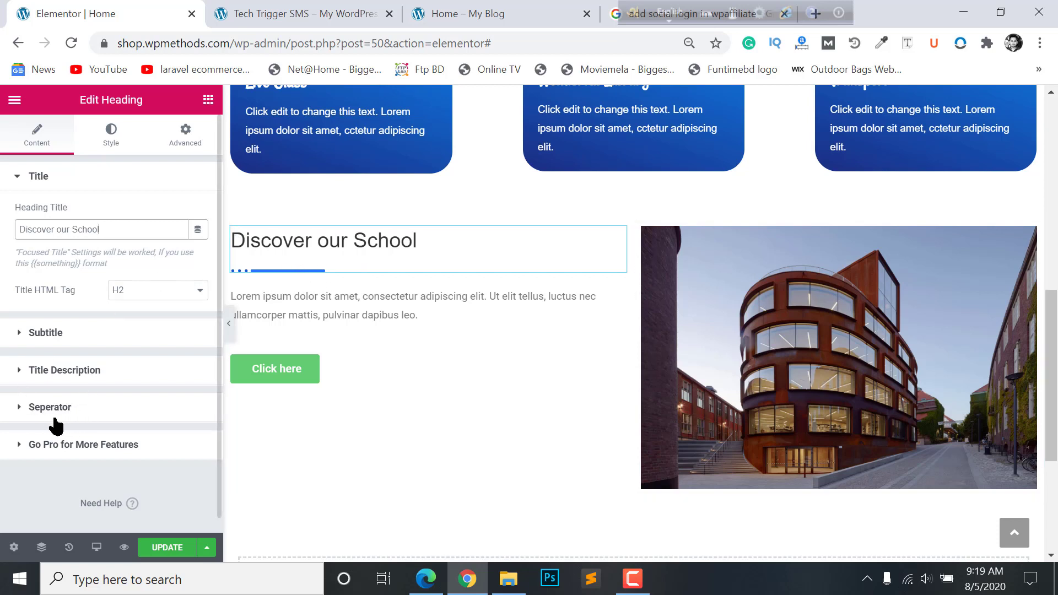
- Widen the heading's blue separator from 100 to 217, leaving its colour unchanged
{"action": "left_click", "coordinate": [111, 135]}
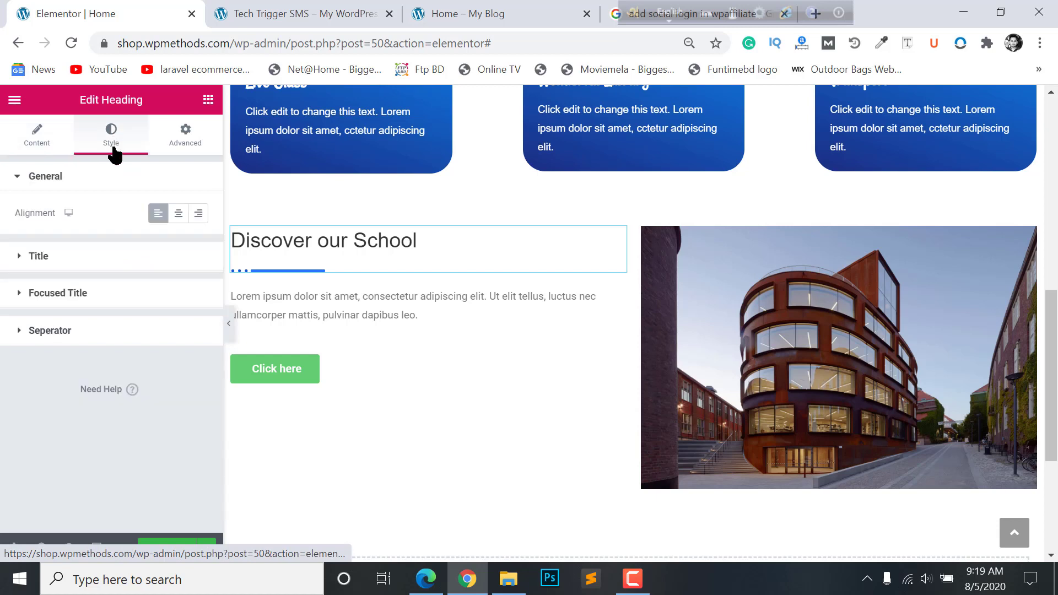
{"action": "left_click", "coordinate": [66, 331]}
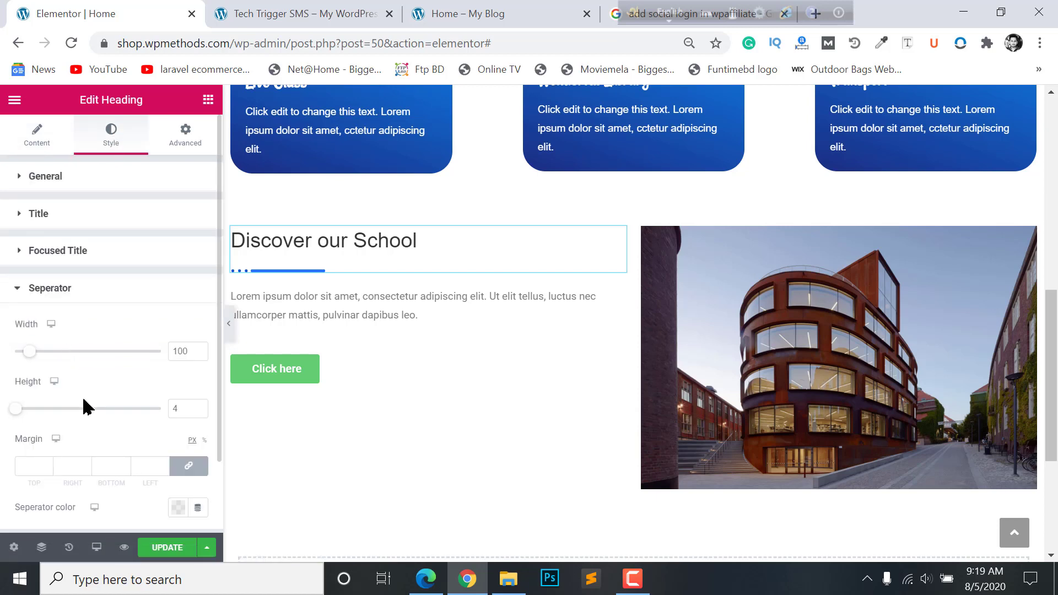
{"action": "left_click_drag", "start_coordinate": [29, 352], "coordinate": [52, 354]}
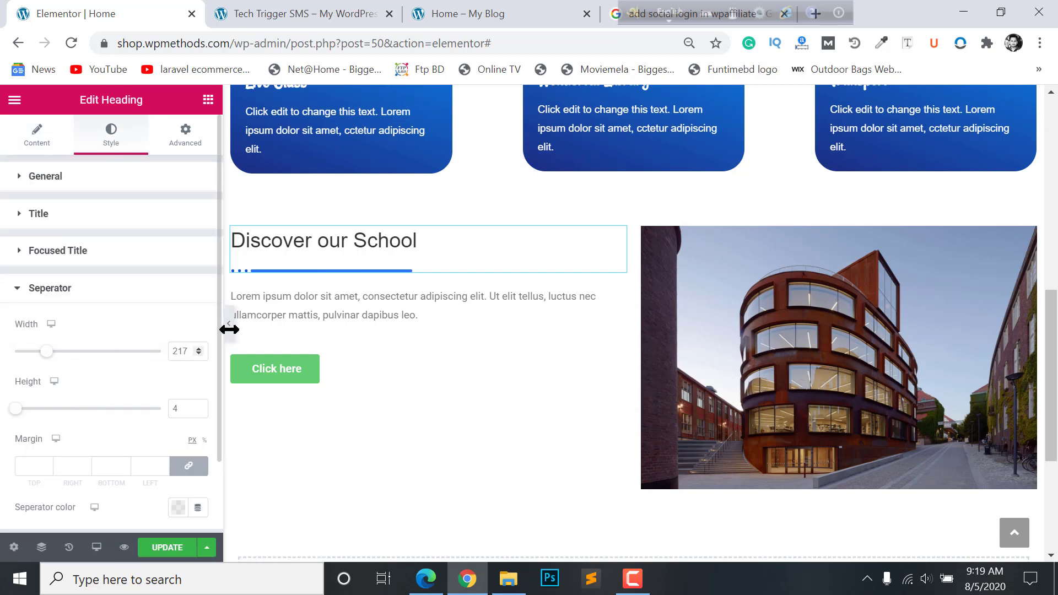
{"action": "scroll", "coordinate": [49, 433], "scroll_direction": "down", "scroll_amount": 2}
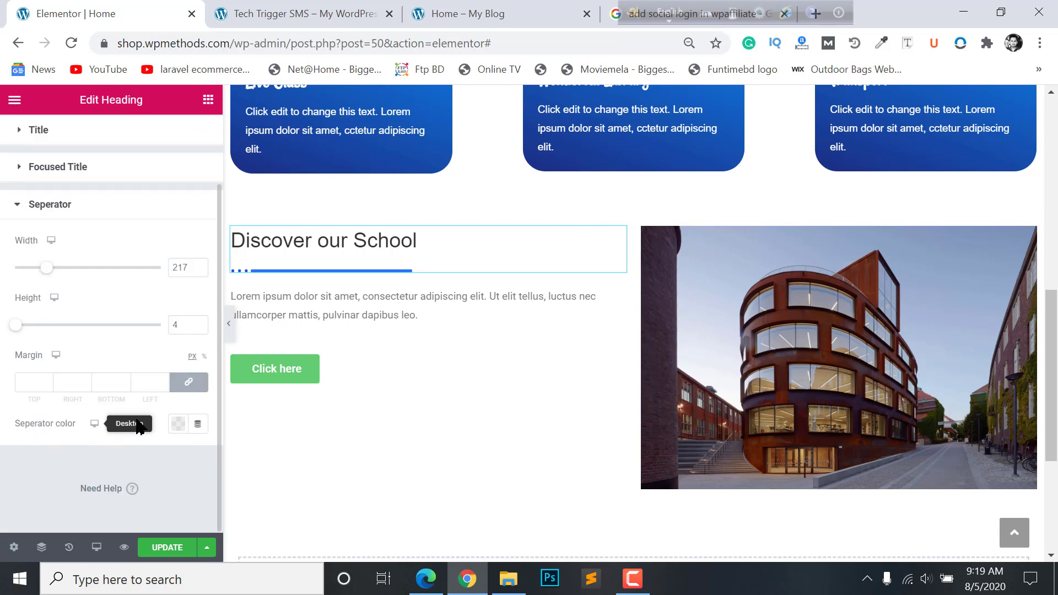
{"action": "left_click", "coordinate": [177, 424]}
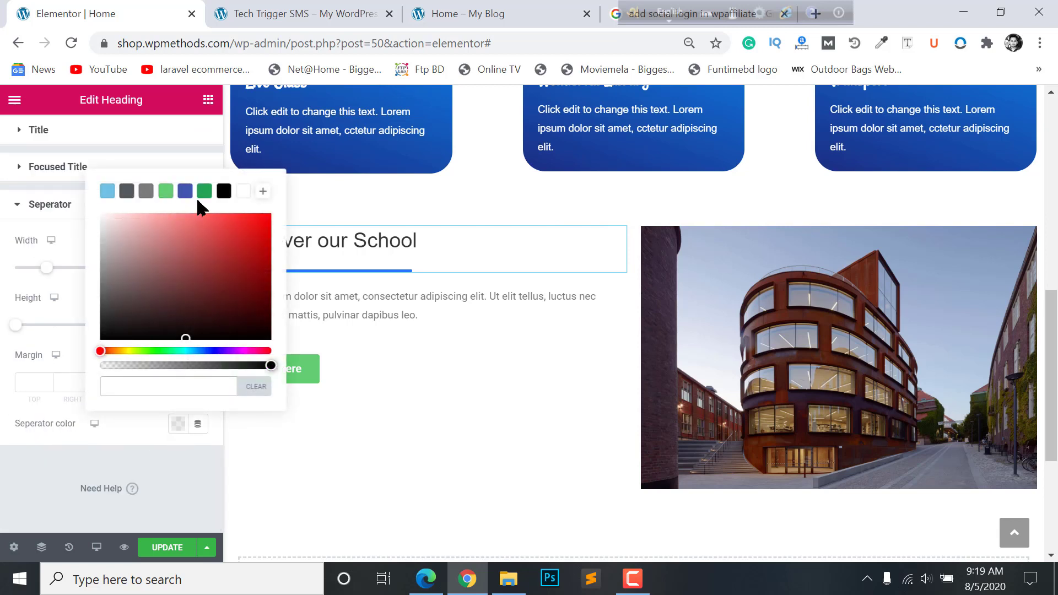
{"action": "left_click", "coordinate": [115, 459]}
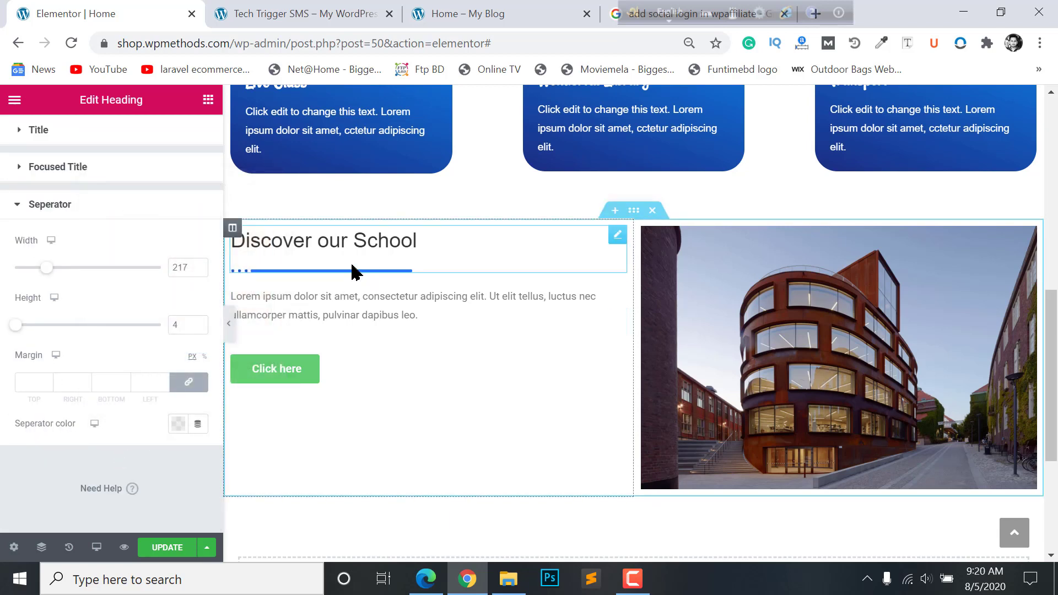
{"action": "scroll", "coordinate": [427, 366], "scroll_direction": "up", "scroll_amount": 1}
{"action": "scroll", "coordinate": [427, 366], "scroll_direction": "up", "scroll_amount": 8}
{"action": "scroll", "coordinate": [520, 189], "scroll_direction": "down", "scroll_amount": 11}
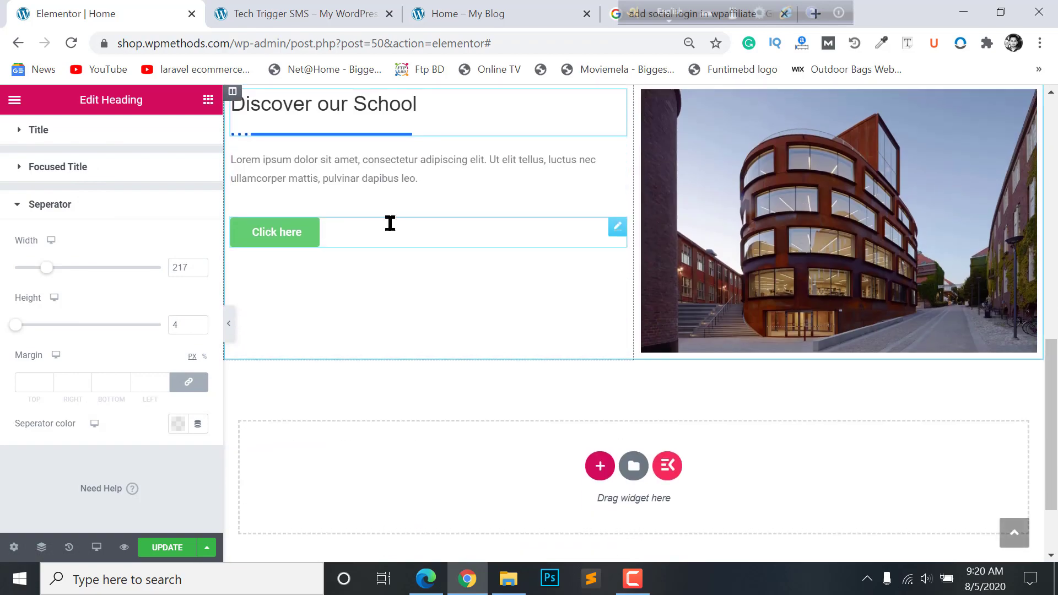
{"action": "scroll", "coordinate": [329, 274], "scroll_direction": "up", "scroll_amount": 2}
{"action": "scroll", "coordinate": [330, 286], "scroll_direction": "up", "scroll_amount": 2}
{"action": "scroll", "coordinate": [276, 353], "scroll_direction": "down", "scroll_amount": 2}
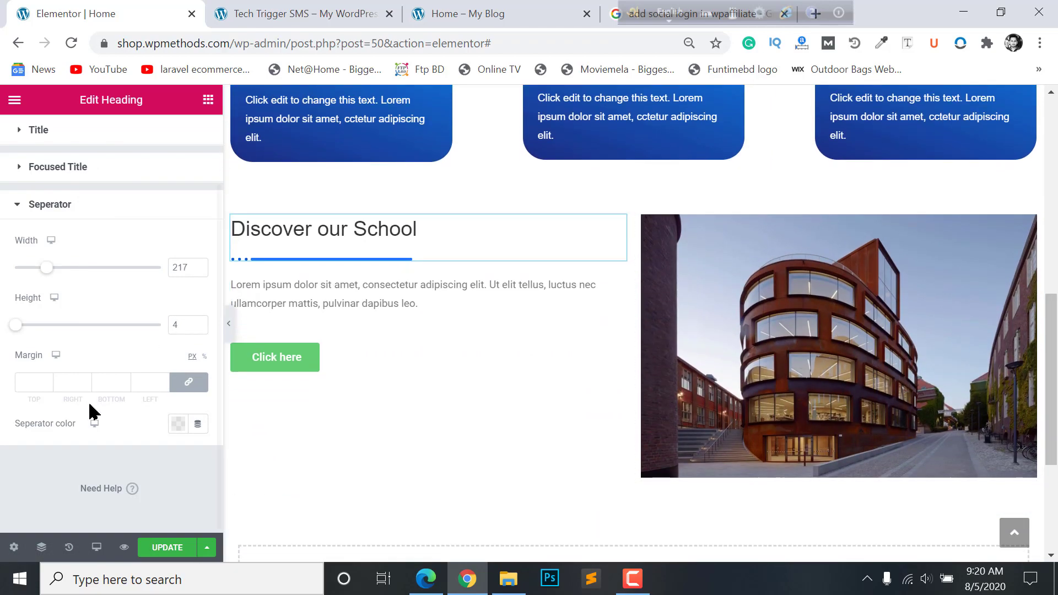
{"action": "scroll", "coordinate": [331, 348], "scroll_direction": "up", "scroll_amount": 2}
{"action": "scroll", "coordinate": [386, 300], "scroll_direction": "down", "scroll_amount": 2}
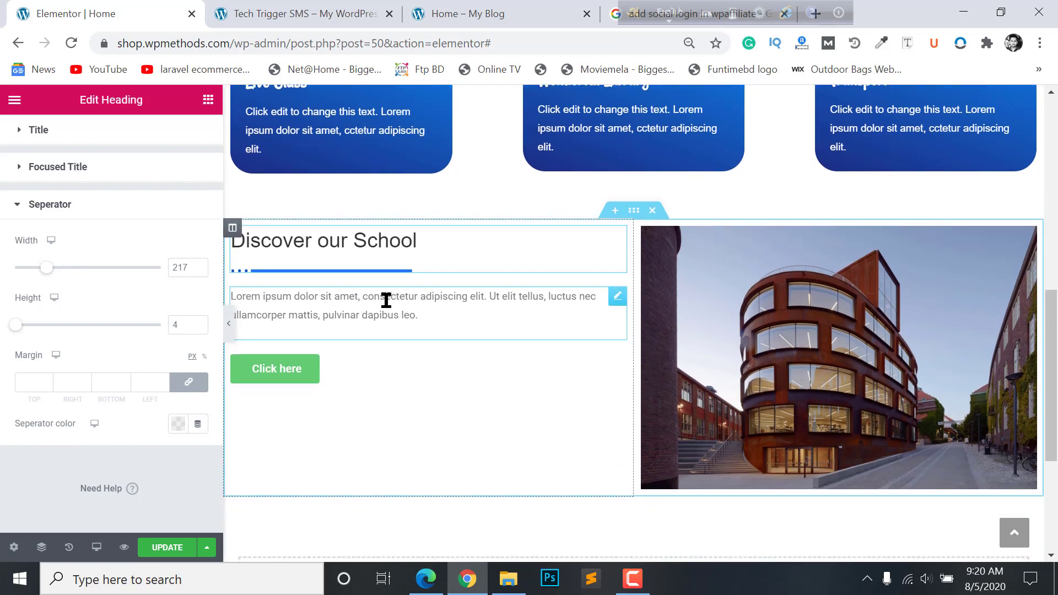
- Paste the reference text about 1,500 students and 100 expert faculty over the Lorem ipsum paragraph
{"action": "left_click", "coordinate": [343, 318]}
{"action": "left_click", "coordinate": [319, 11]}
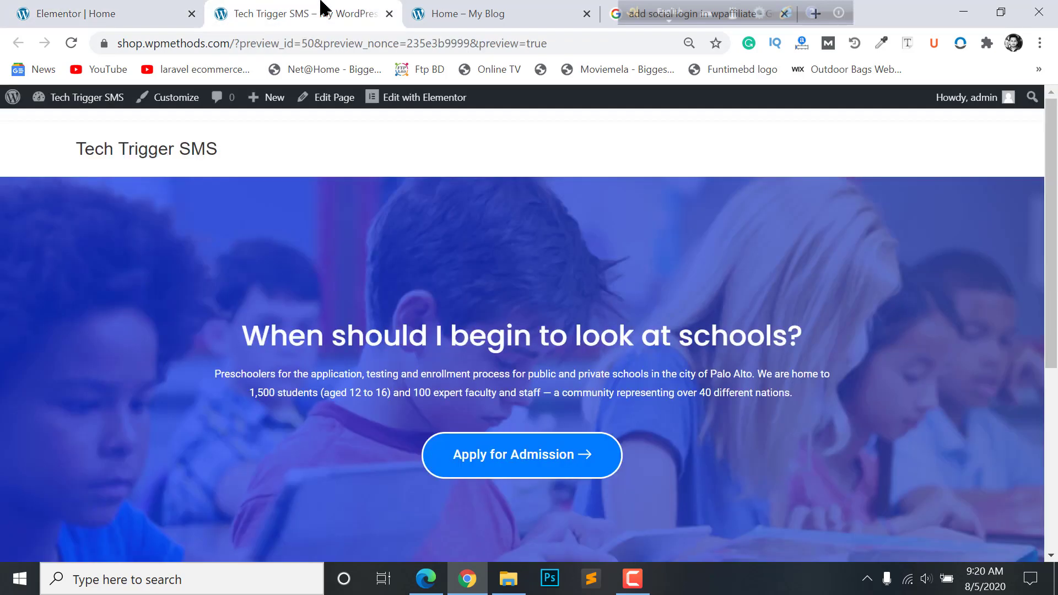
{"action": "left_click", "coordinate": [489, 14]}
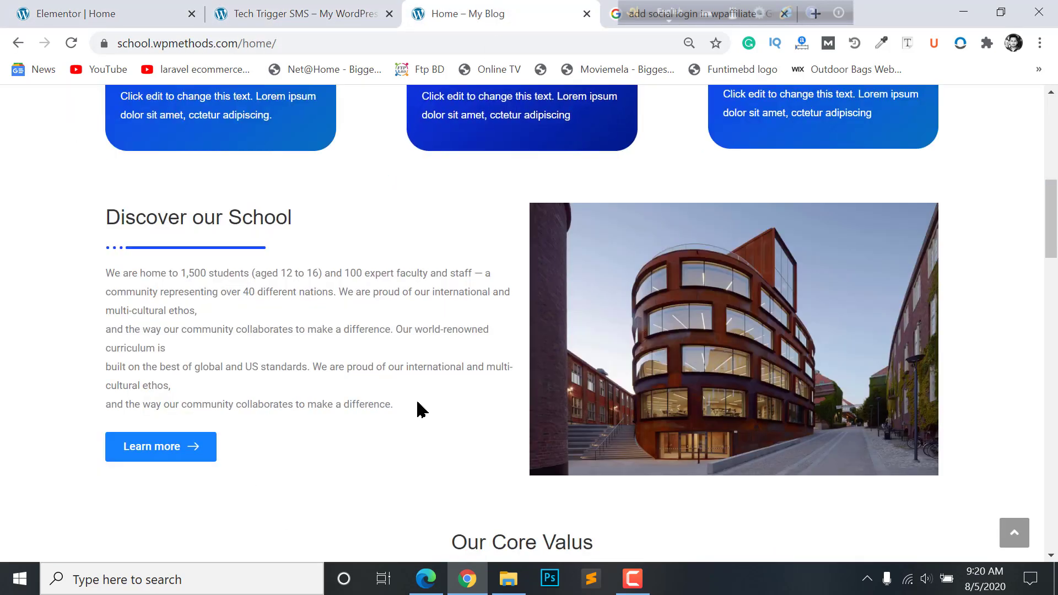
{"action": "left_click_drag", "start_coordinate": [418, 408], "coordinate": [104, 282]}
{"action": "key", "text": "ctrl+c"}
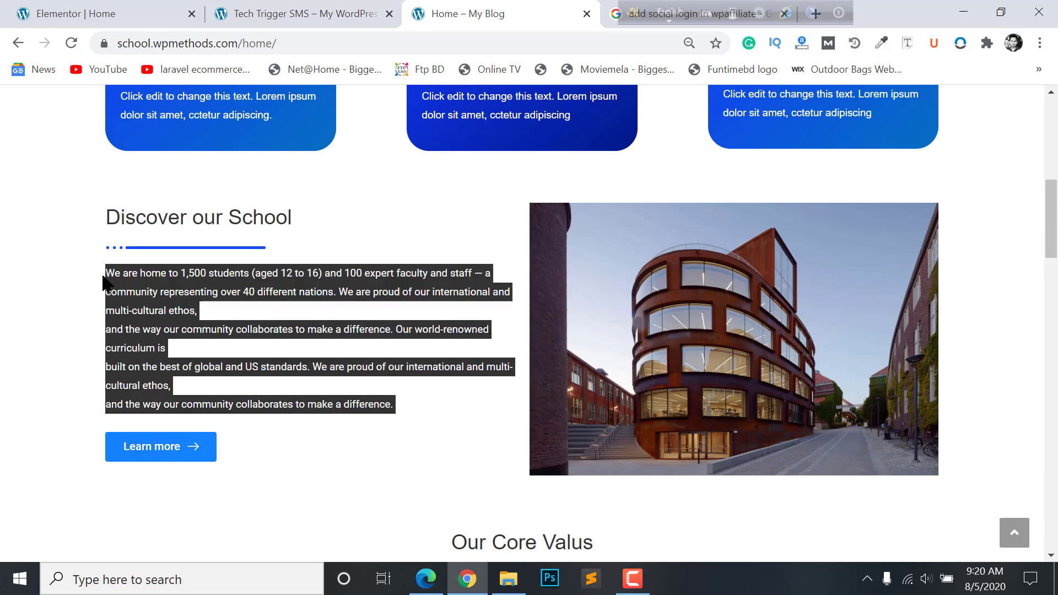
{"action": "left_click", "coordinate": [155, 10]}
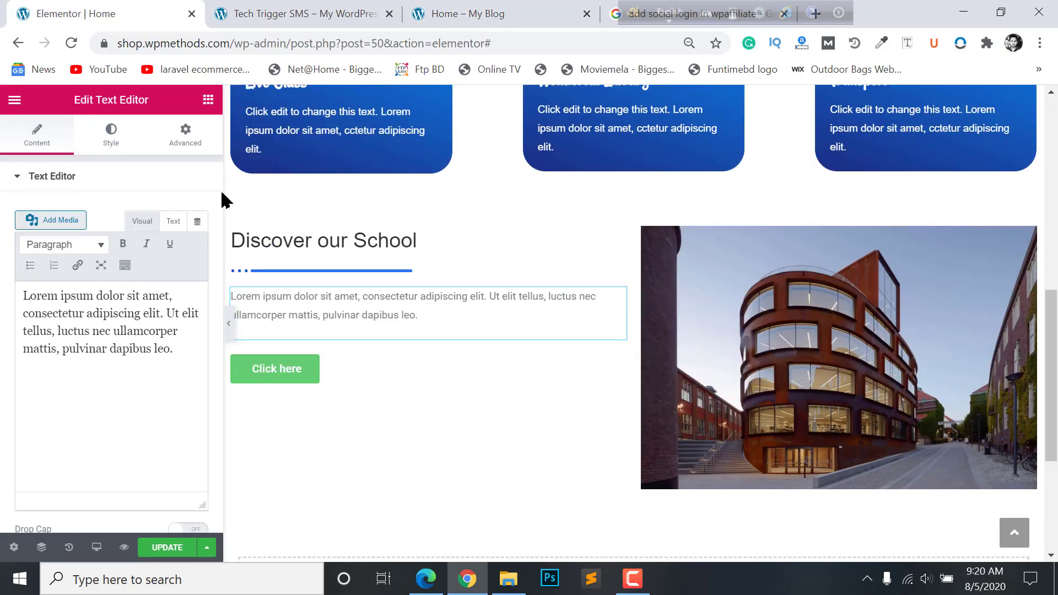
{"action": "triple_click", "coordinate": [153, 319]}
{"action": "key", "text": "ctrl+v"}
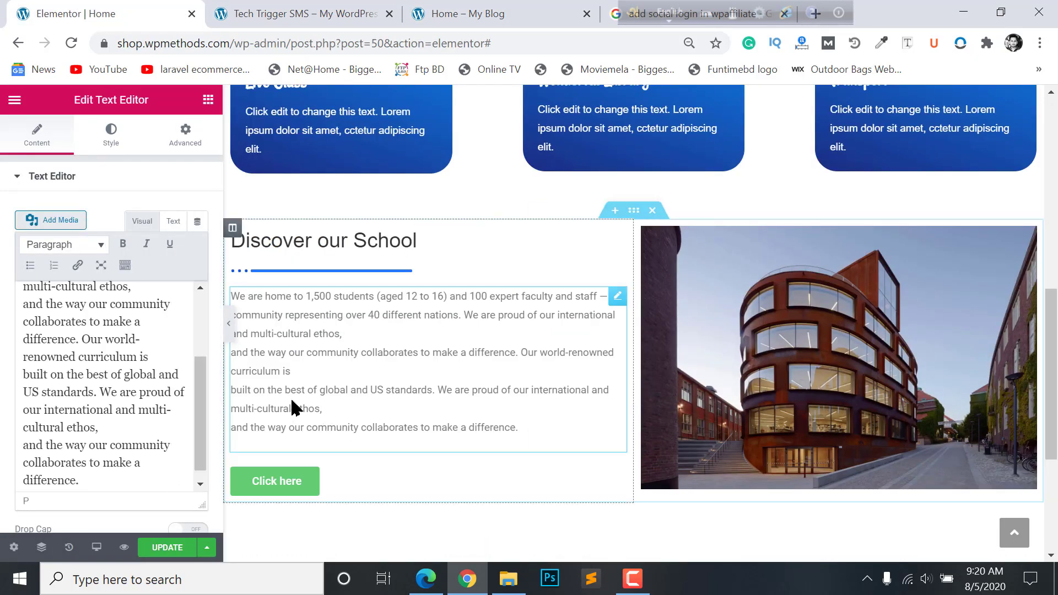
{"action": "scroll", "coordinate": [429, 455], "scroll_direction": "down", "scroll_amount": 1}
{"action": "scroll", "coordinate": [429, 455], "scroll_direction": "down", "scroll_amount": 2}
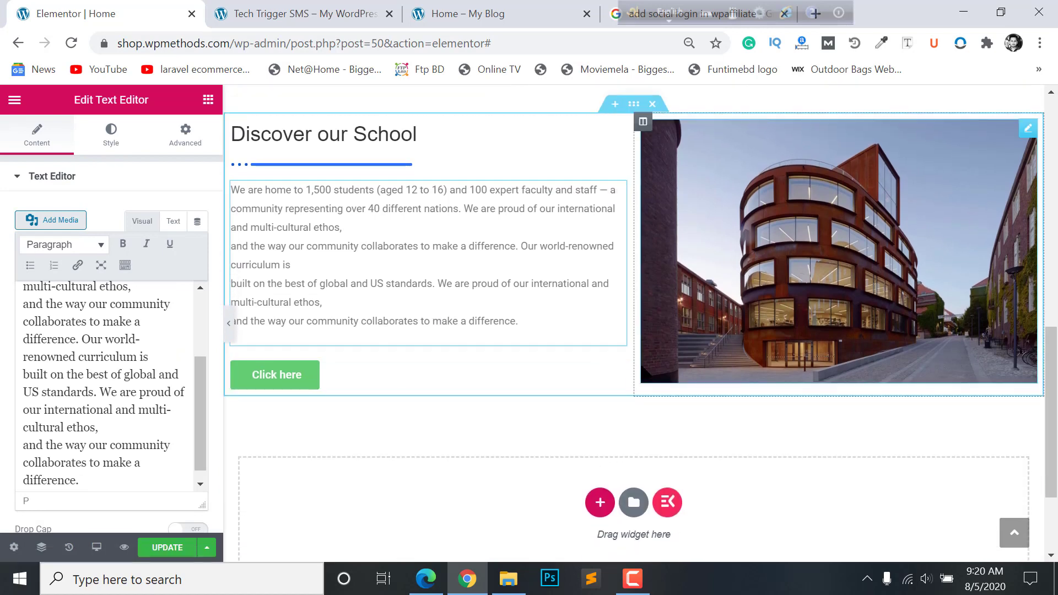
{"action": "left_click", "coordinate": [392, 368]}
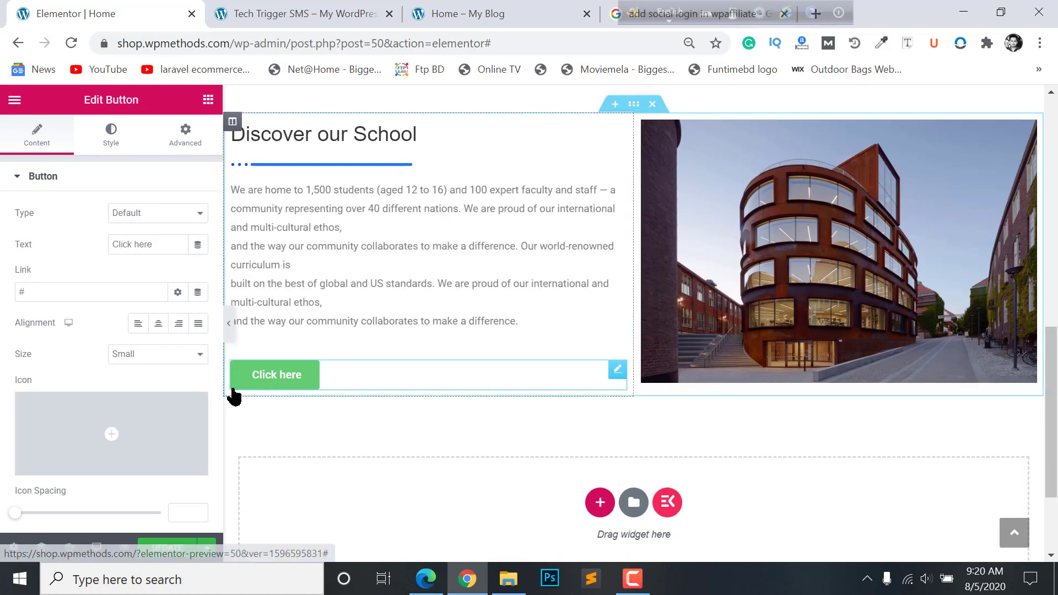
- Set the Discover our School button size to Medium
{"action": "left_click", "coordinate": [57, 297]}
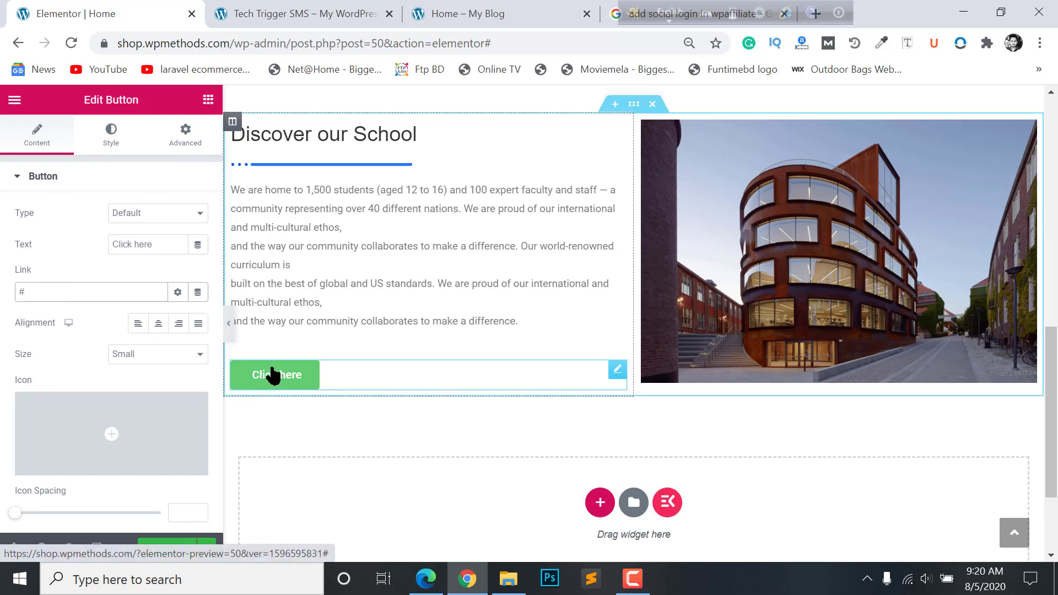
{"action": "scroll", "coordinate": [273, 375], "scroll_direction": "up", "scroll_amount": 8}
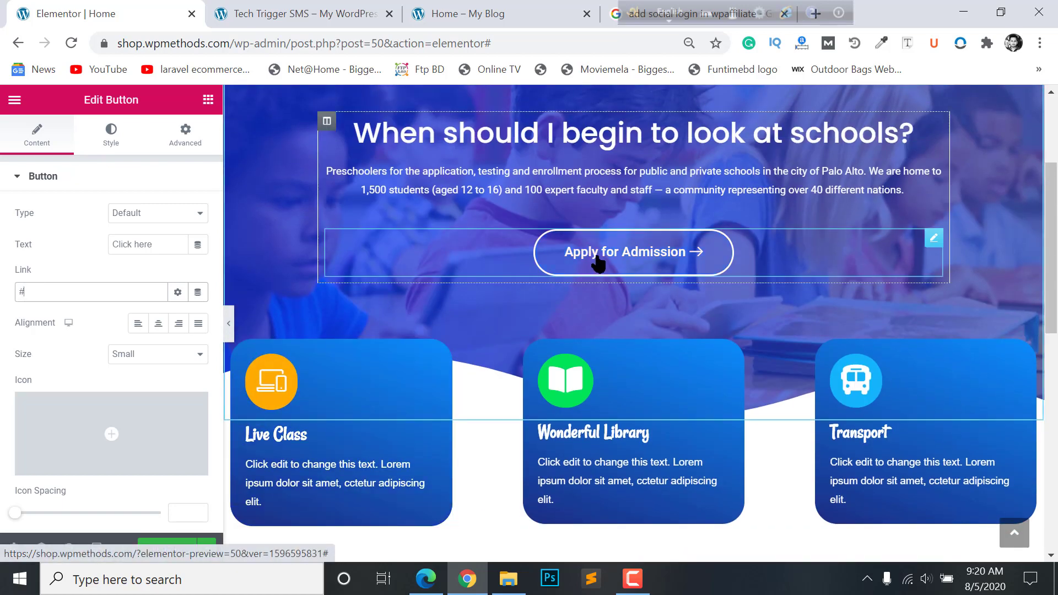
{"action": "scroll", "coordinate": [595, 259], "scroll_direction": "up", "scroll_amount": 1}
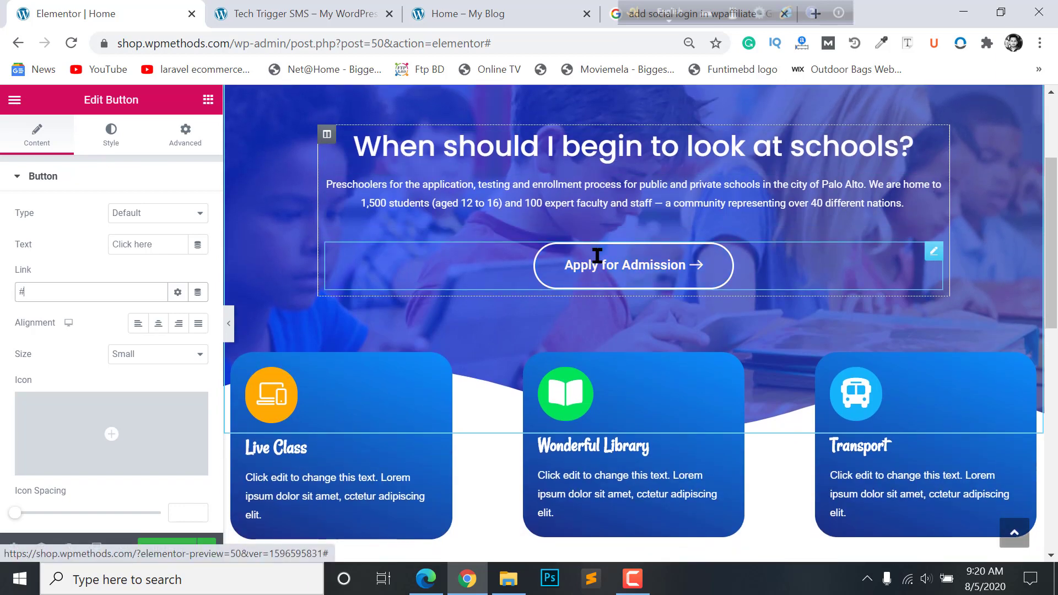
{"action": "scroll", "coordinate": [612, 256], "scroll_direction": "down", "scroll_amount": 10}
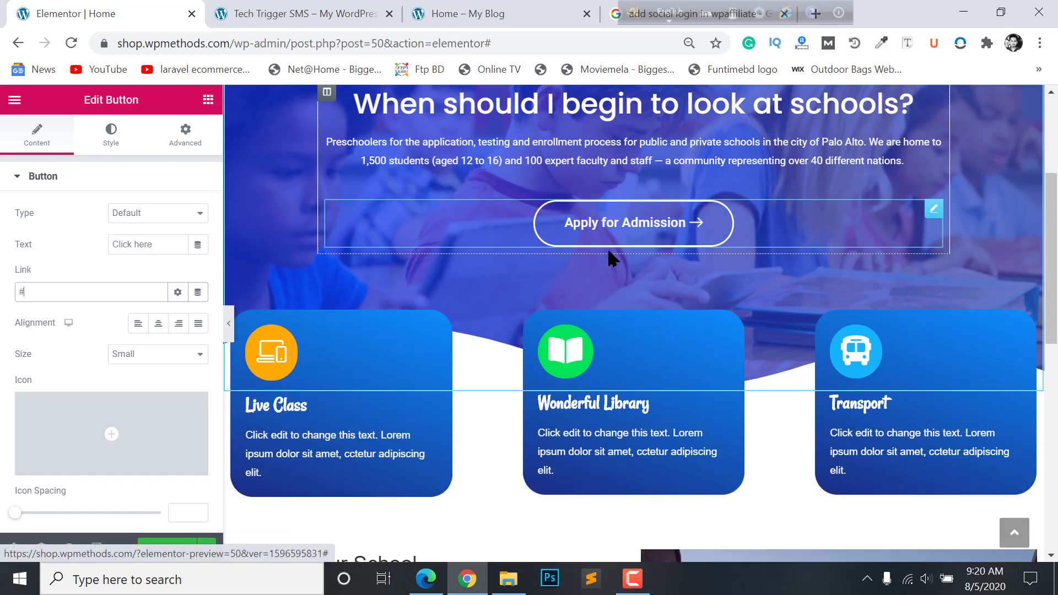
{"action": "scroll", "coordinate": [375, 353], "scroll_direction": "up", "scroll_amount": 2}
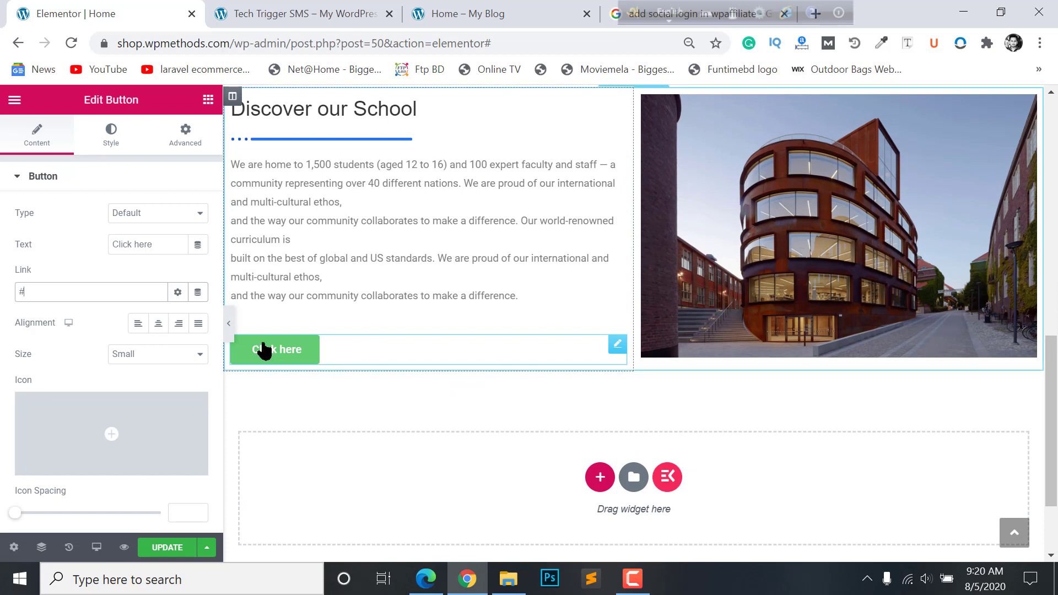
{"action": "left_click", "coordinate": [142, 362]}
{"action": "left_click", "coordinate": [142, 393]}
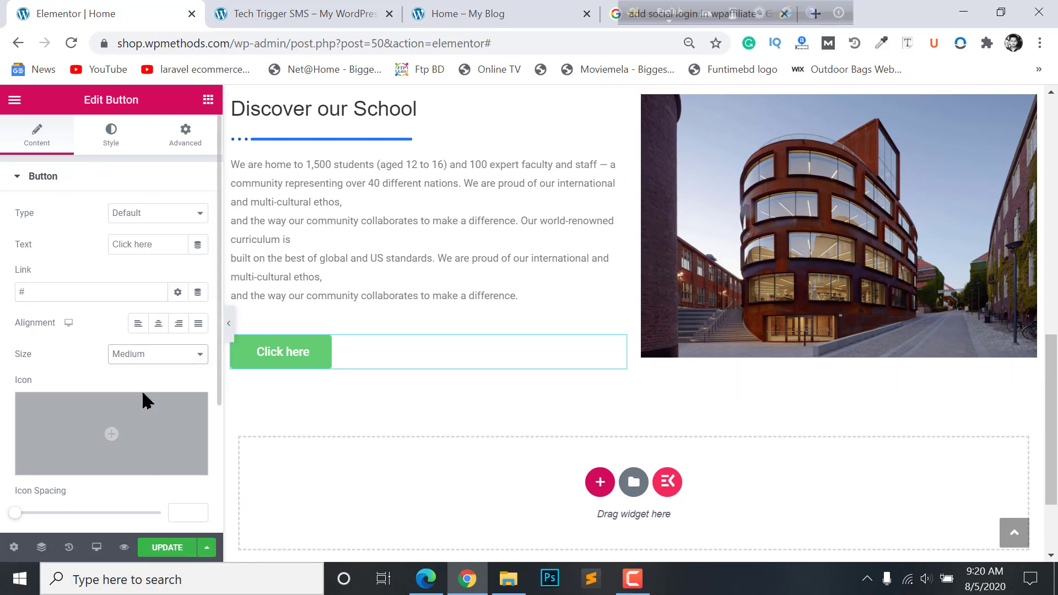
- Relabel the button from 'Click here' to 'Learn More', matching the reference site
{"action": "left_click", "coordinate": [303, 13]}
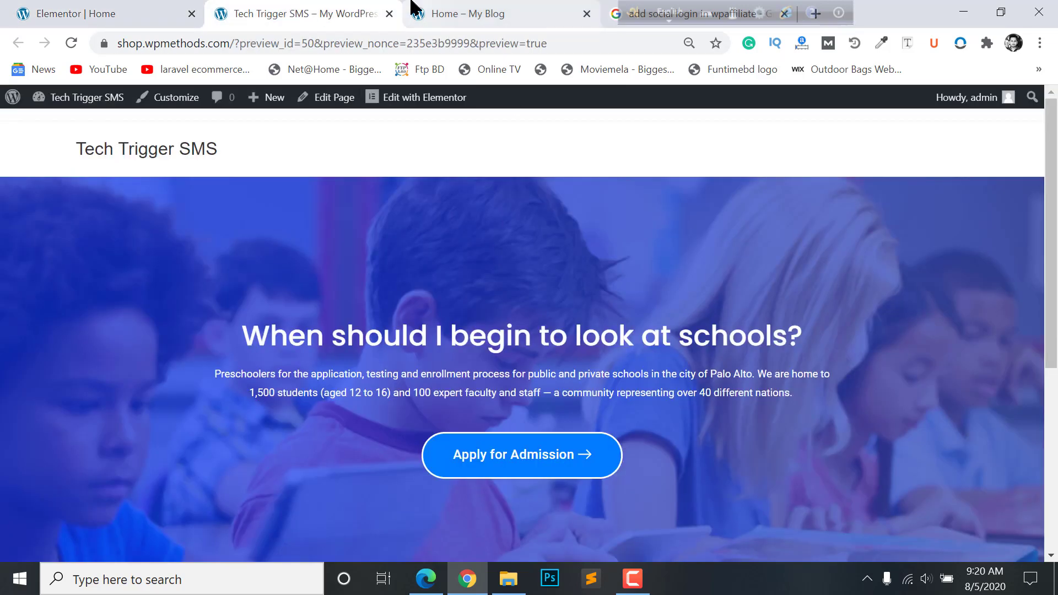
{"action": "left_click", "coordinate": [414, 8]}
{"action": "left_click", "coordinate": [256, 339]}
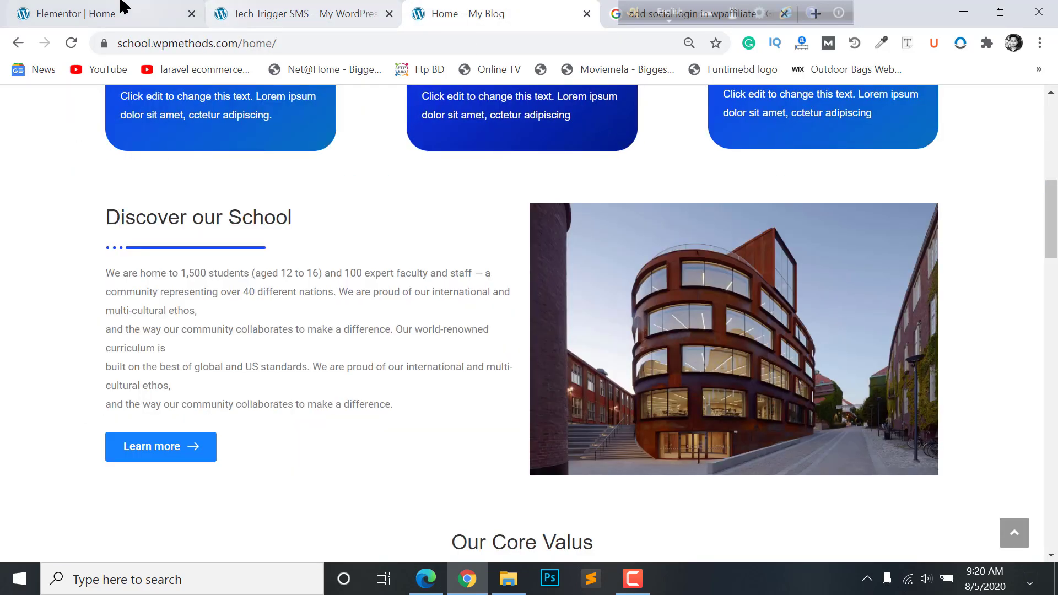
{"action": "left_click", "coordinate": [122, 7]}
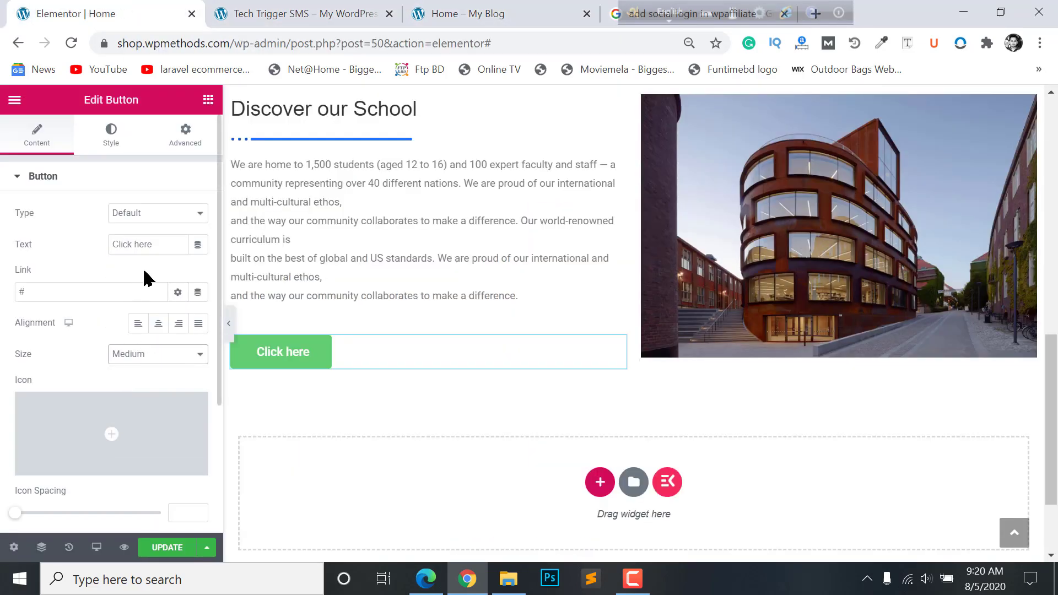
{"action": "left_click_drag", "start_coordinate": [152, 246], "coordinate": [40, 249]}
{"action": "type", "text": "Learn More"}
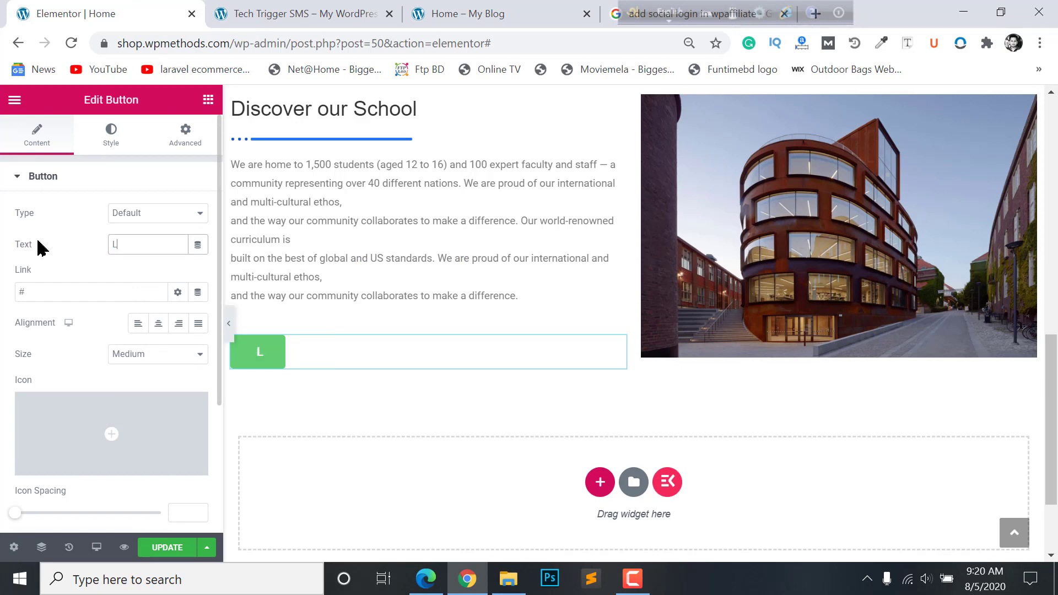
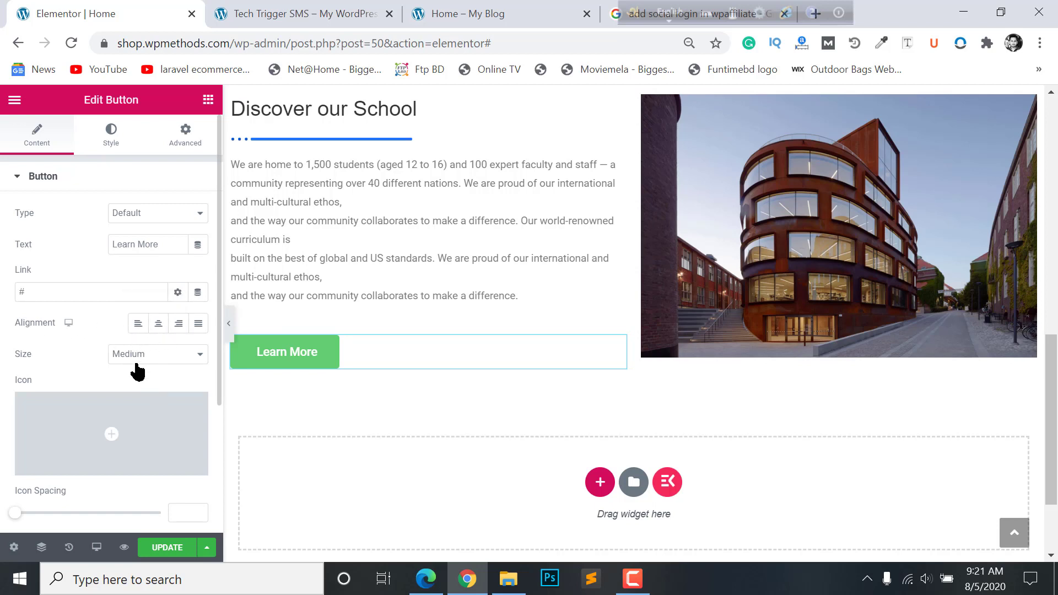
- Add the long right-arrow icon from the Icon Library to Learn More, positioned after the text
{"action": "scroll", "coordinate": [138, 372], "scroll_direction": "down", "scroll_amount": 3}
{"action": "left_click", "coordinate": [104, 288]}
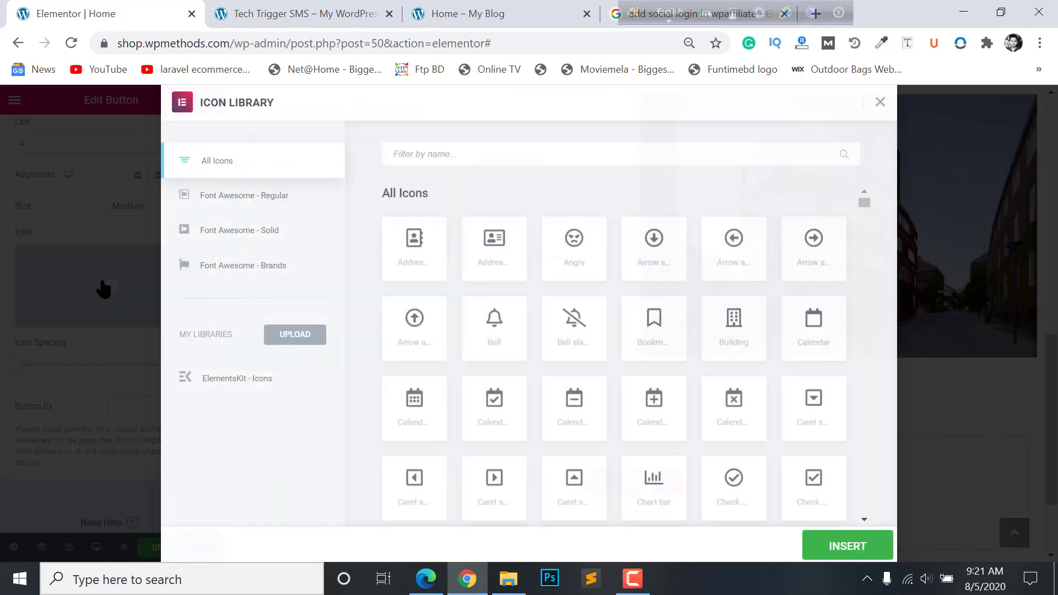
{"action": "left_click", "coordinate": [466, 153]}
{"action": "type", "text": "arrow"}
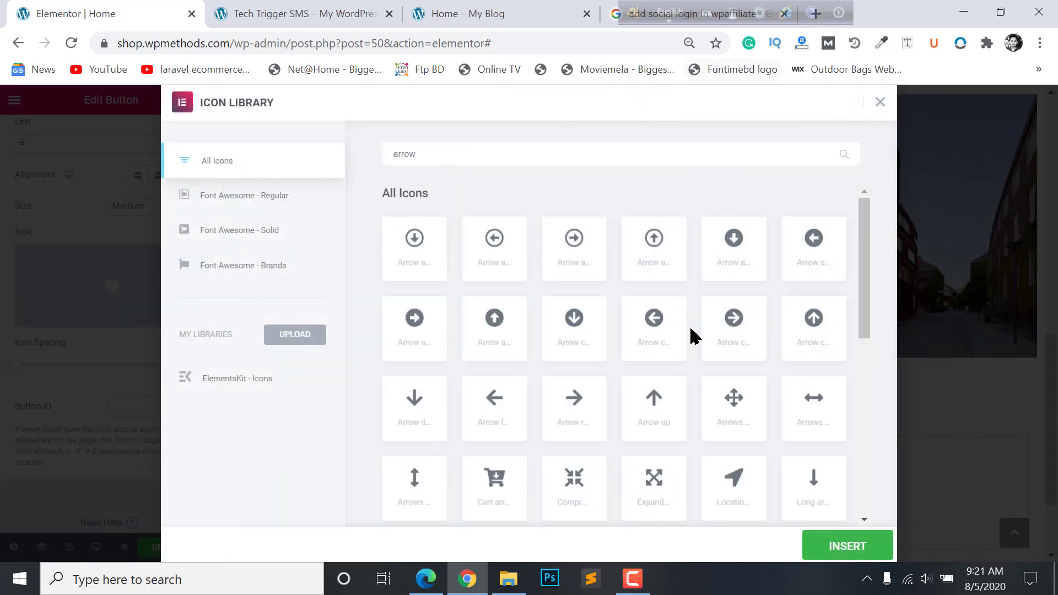
{"action": "scroll", "coordinate": [825, 379], "scroll_direction": "down", "scroll_amount": 4}
{"action": "double_click", "coordinate": [734, 496]}
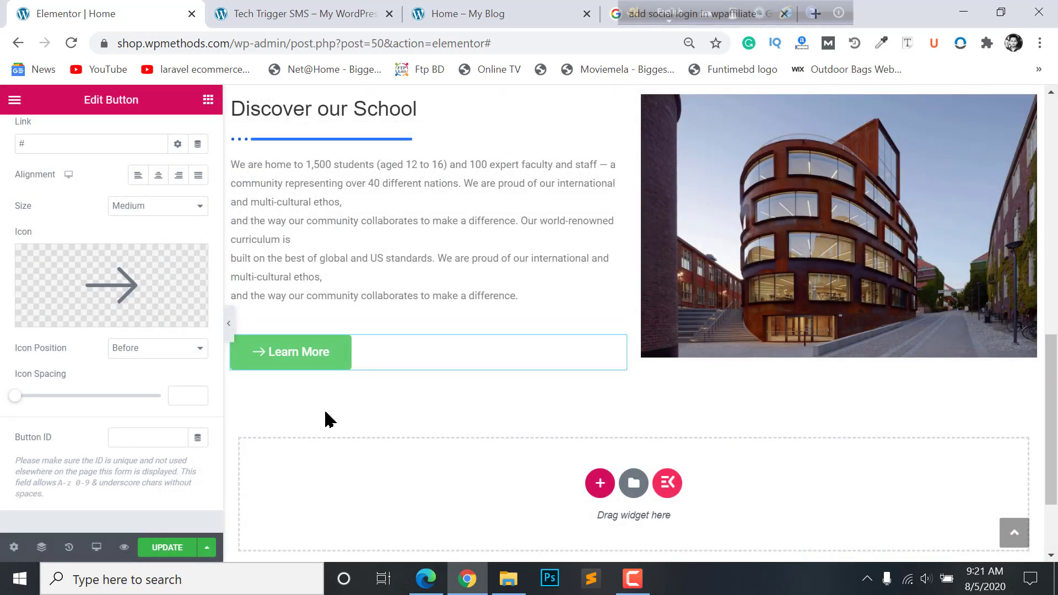
{"action": "left_click", "coordinate": [145, 348]}
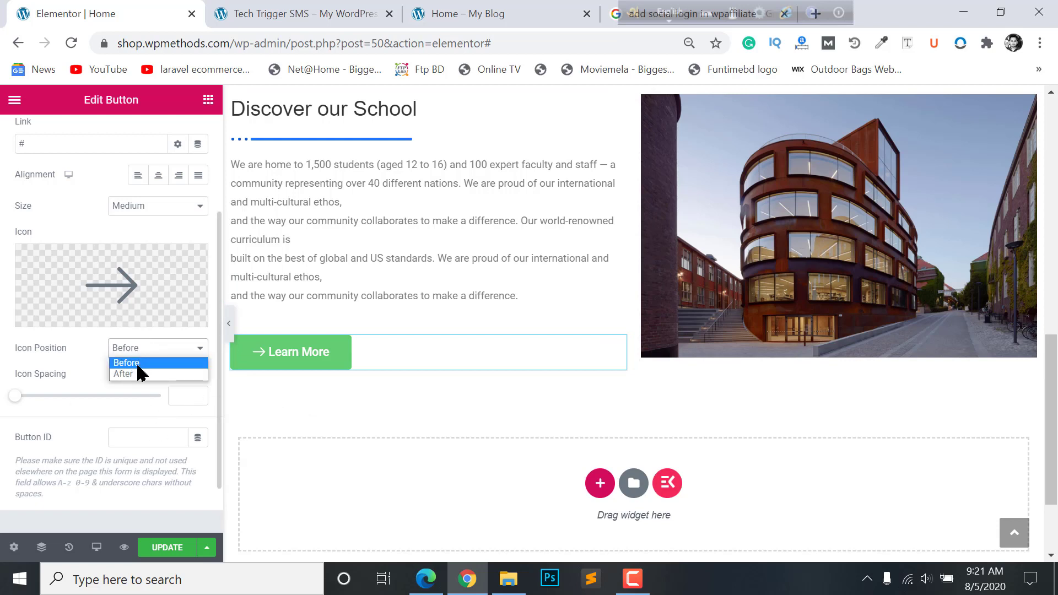
{"action": "left_click", "coordinate": [135, 374]}
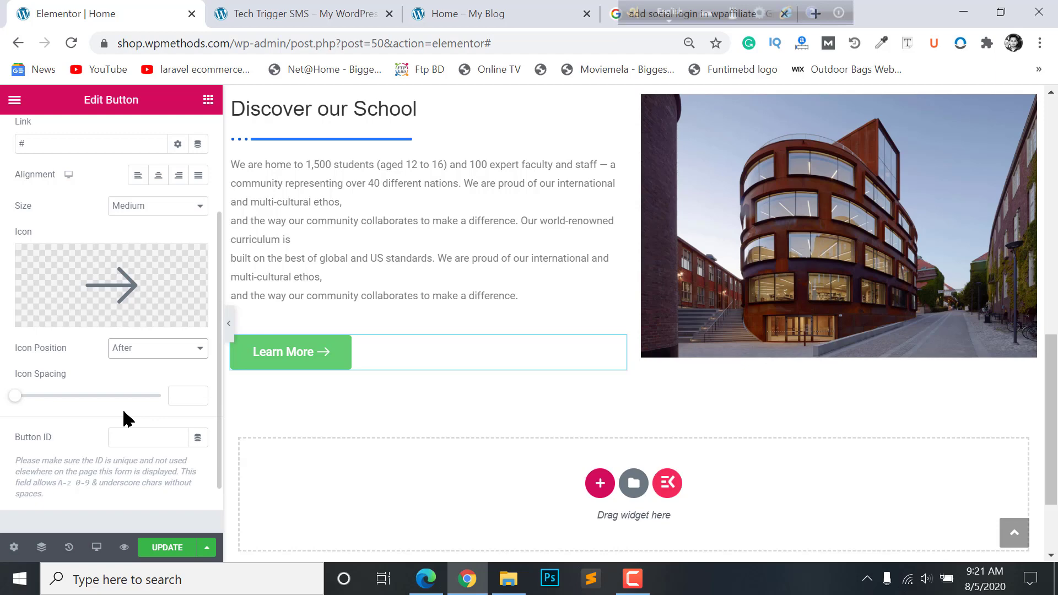
{"action": "scroll", "coordinate": [110, 276], "scroll_direction": "up", "scroll_amount": 3}
- Set the Learn More button's normal background to a bright blue
{"action": "left_click", "coordinate": [111, 135]}
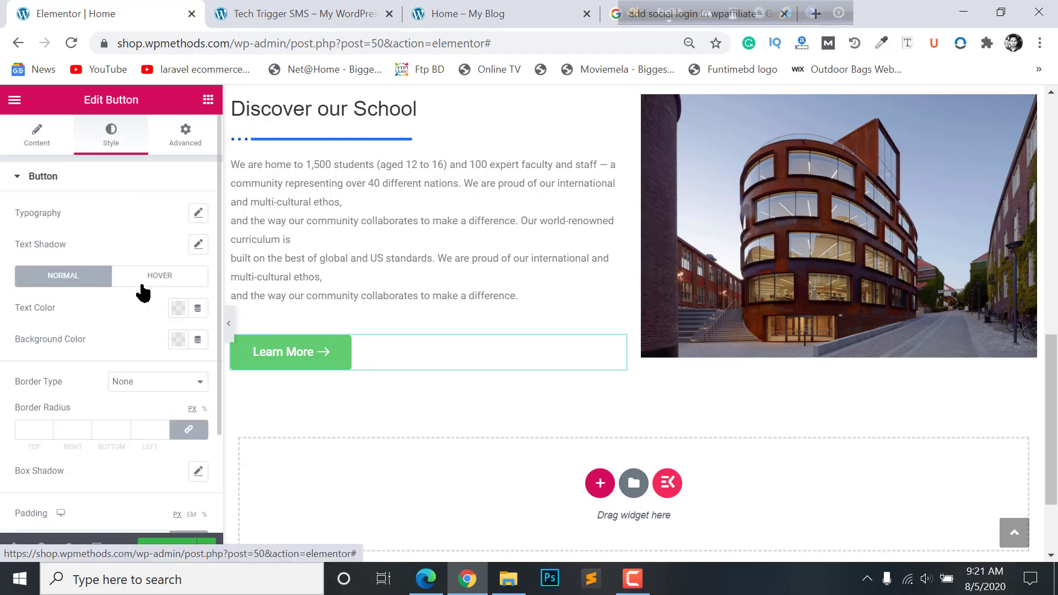
{"action": "left_click", "coordinate": [178, 340]}
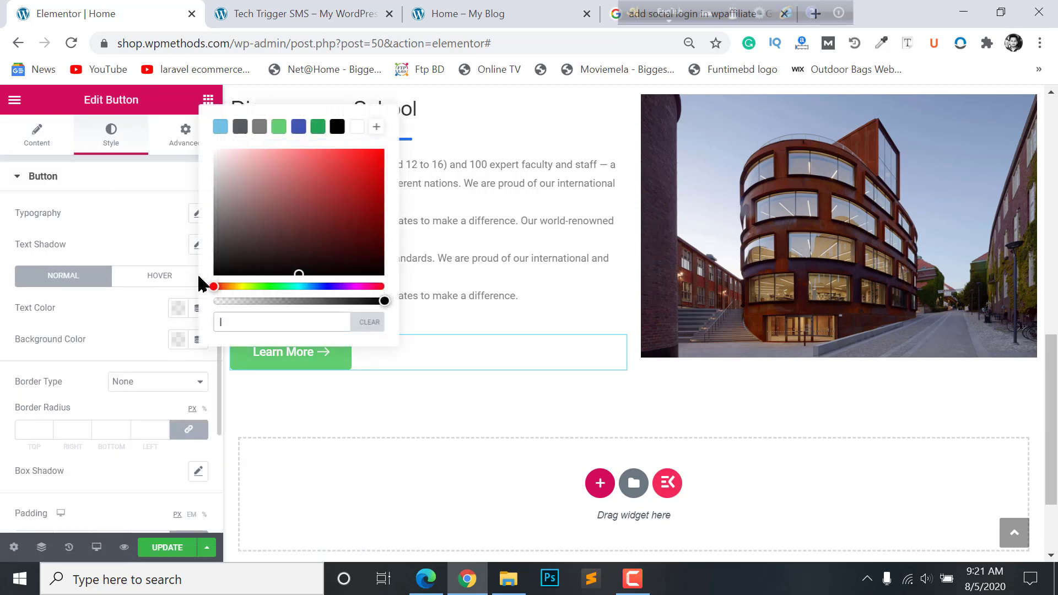
{"action": "left_click", "coordinate": [298, 126]}
{"action": "left_click", "coordinate": [334, 170]}
{"action": "left_click", "coordinate": [309, 287]}
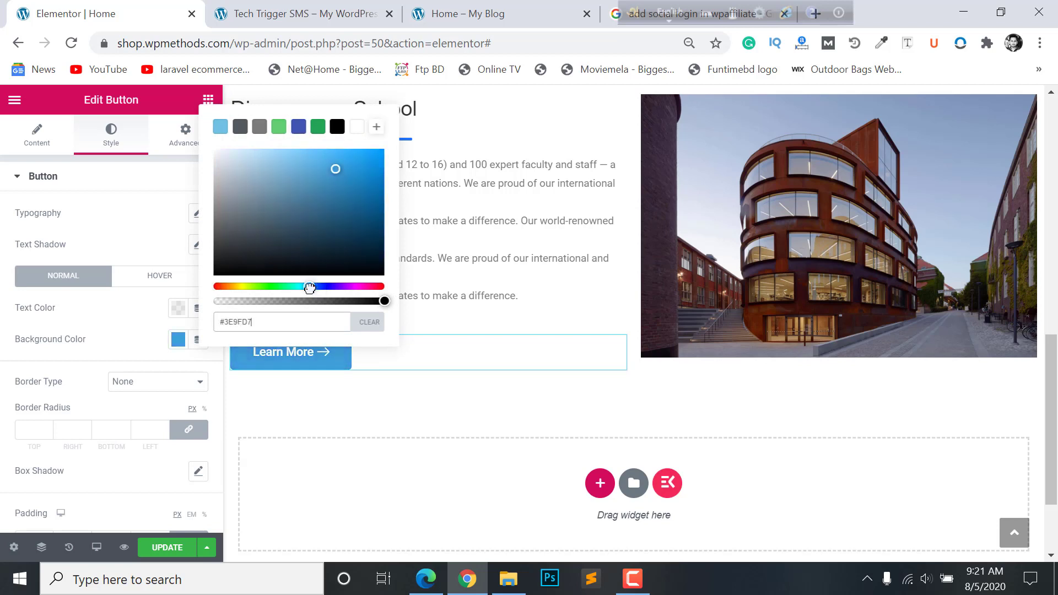
{"action": "mouse_move", "coordinate": [310, 287]}
{"action": "left_mouse_down"}
{"action": "mouse_move", "coordinate": [320, 287]}
{"action": "mouse_move", "coordinate": [309, 288]}
{"action": "left_mouse_up"}
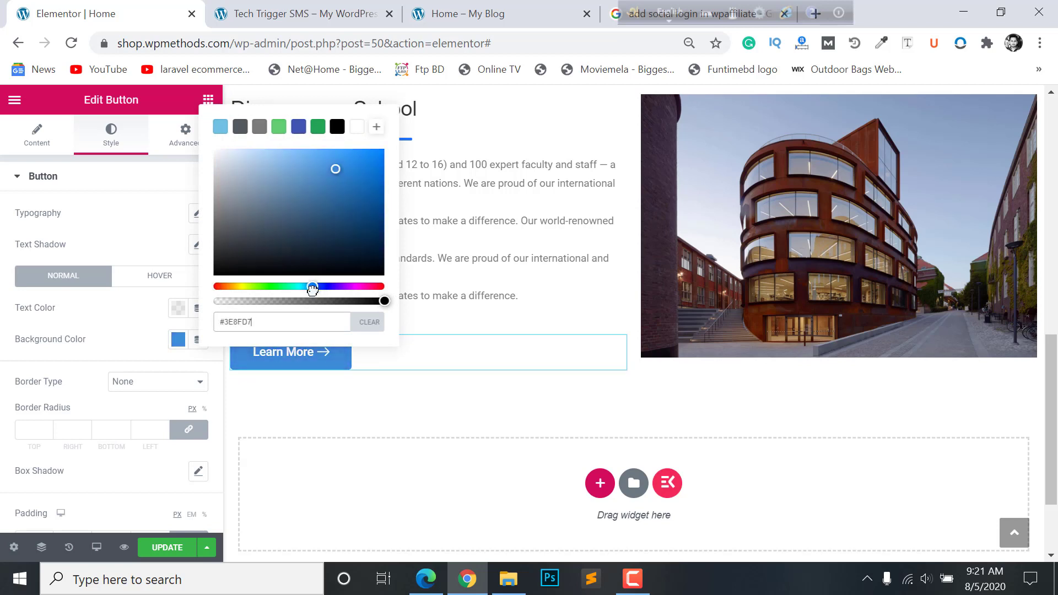
{"action": "left_click", "coordinate": [287, 353]}
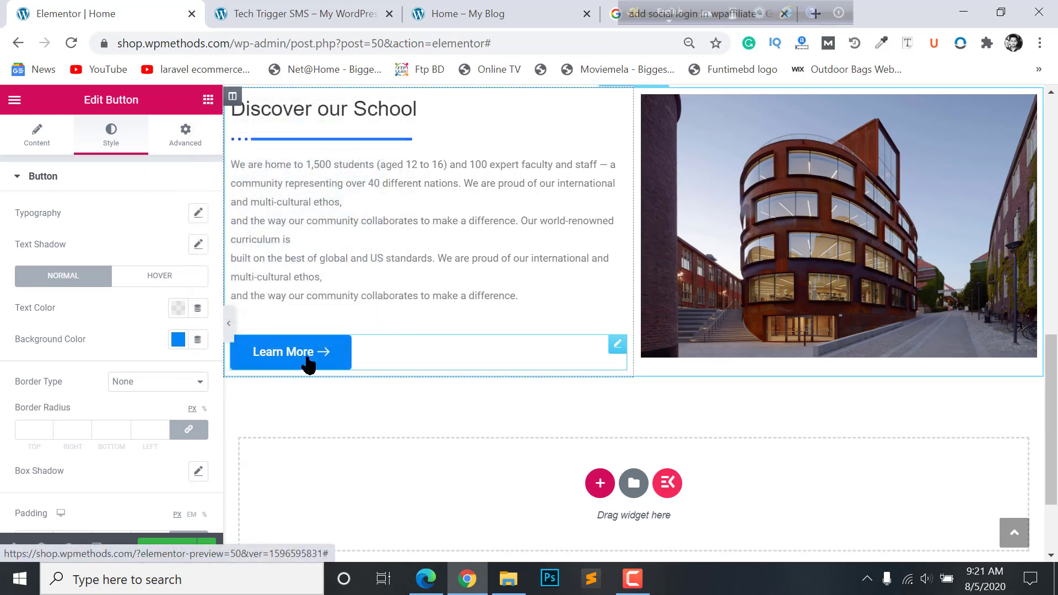
- Copy the blue hex code #0585F6 and paste it into the Google search tab
{"action": "left_click", "coordinate": [177, 340]}
{"action": "triple_click", "coordinate": [258, 315]}
{"action": "key", "text": "ctrl+c"}
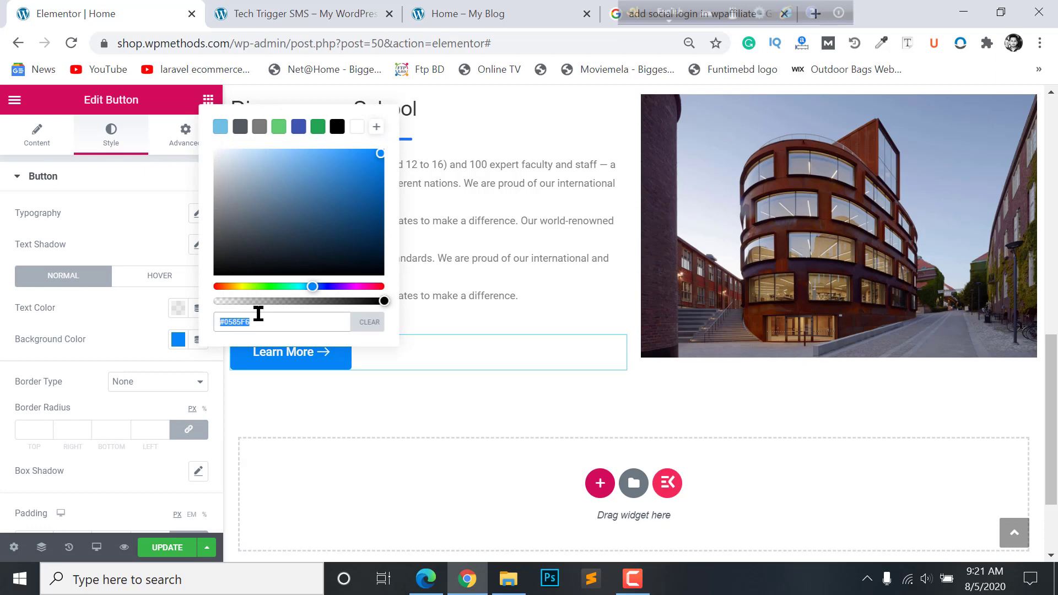
{"action": "left_click", "coordinate": [612, 14]}
{"action": "left_click", "coordinate": [564, 43]}
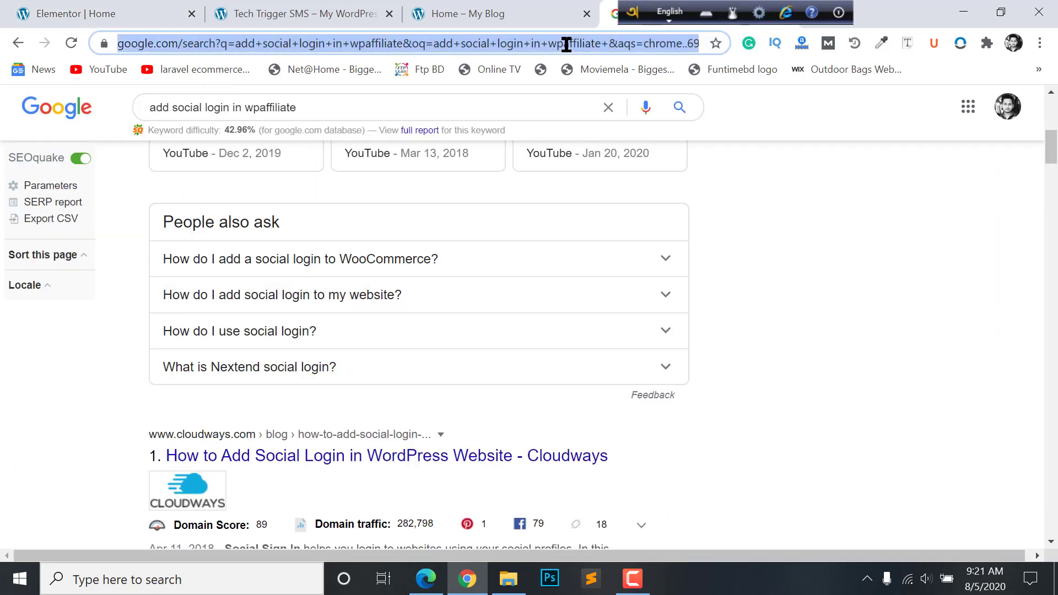
{"action": "key", "text": "ctrl+v"}
{"action": "left_click", "coordinate": [447, 14]}
{"action": "left_click", "coordinate": [303, 11]}
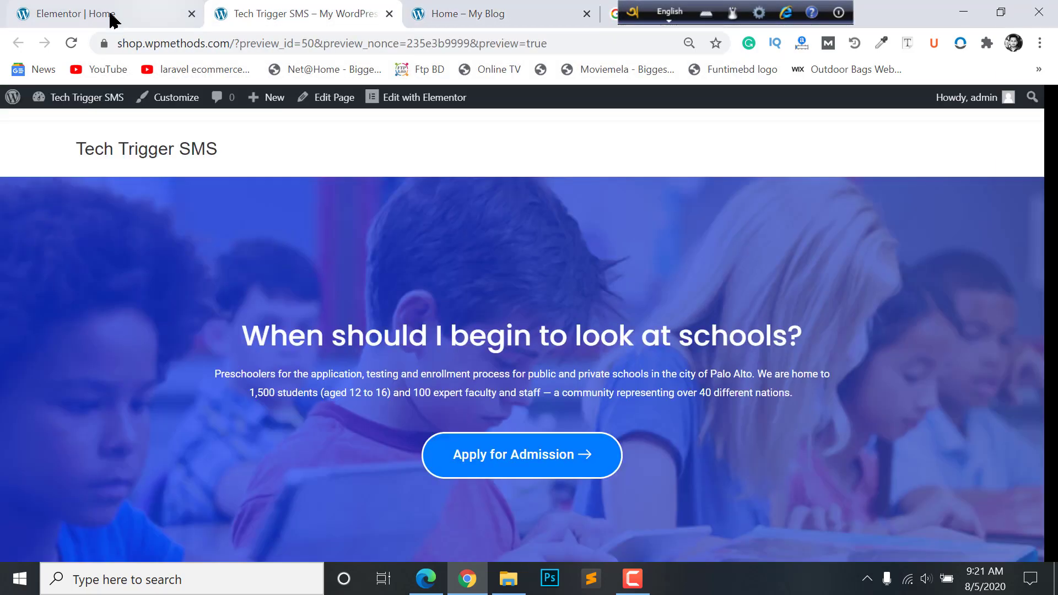
{"action": "left_click", "coordinate": [47, 6]}
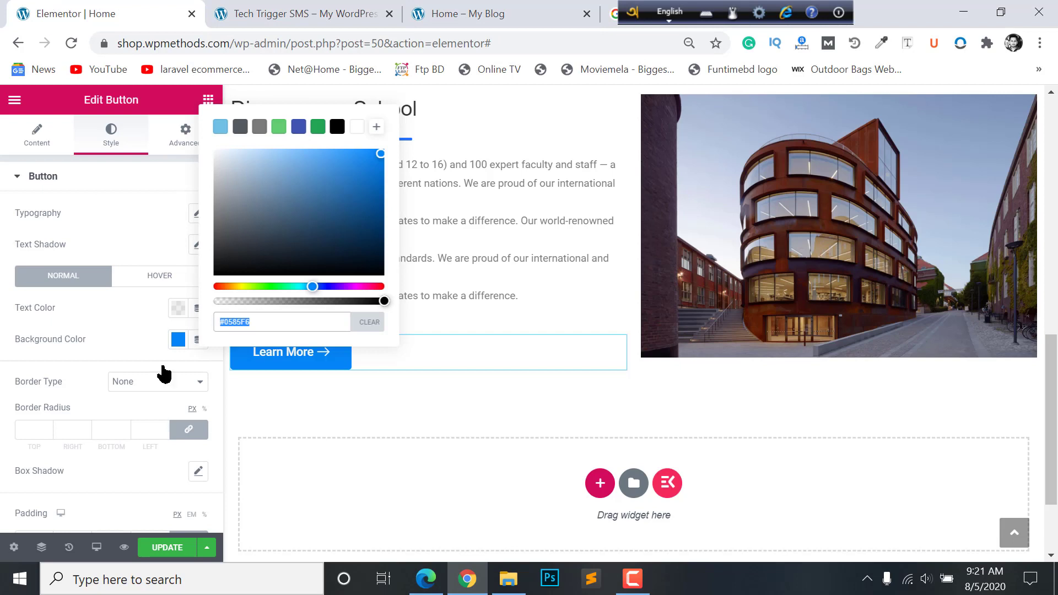
{"action": "left_click", "coordinate": [292, 376]}
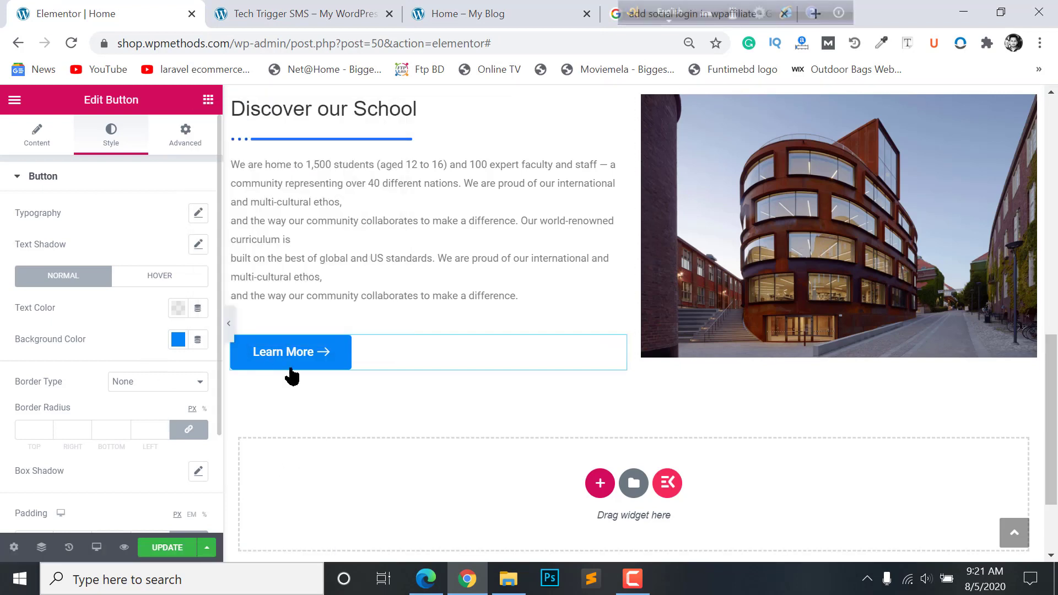
- Set the button's hover background colour to teal #10D1B3
{"action": "left_click", "coordinate": [168, 275]}
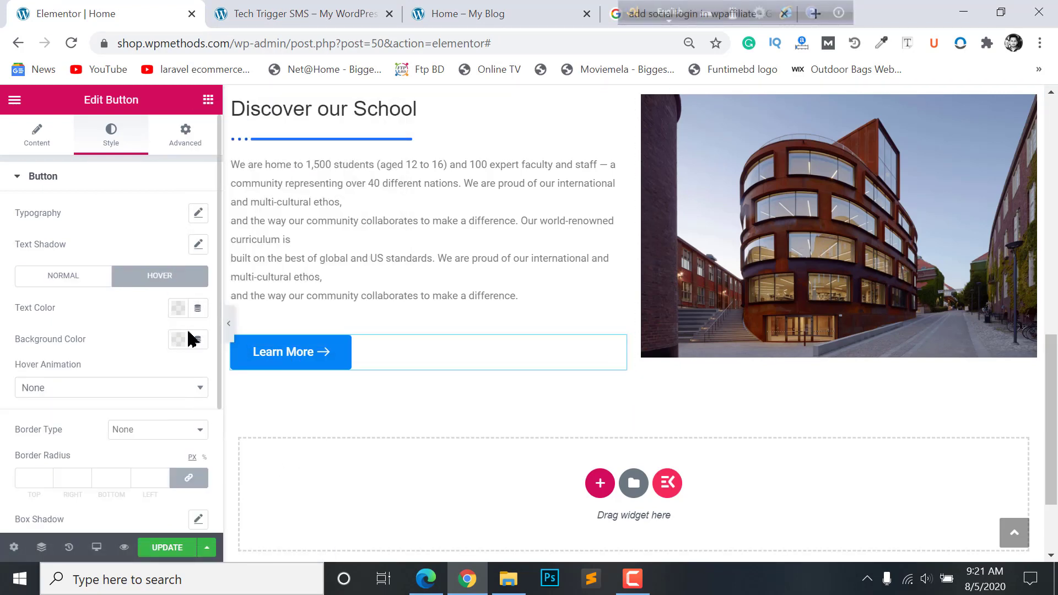
{"action": "left_click", "coordinate": [178, 340]}
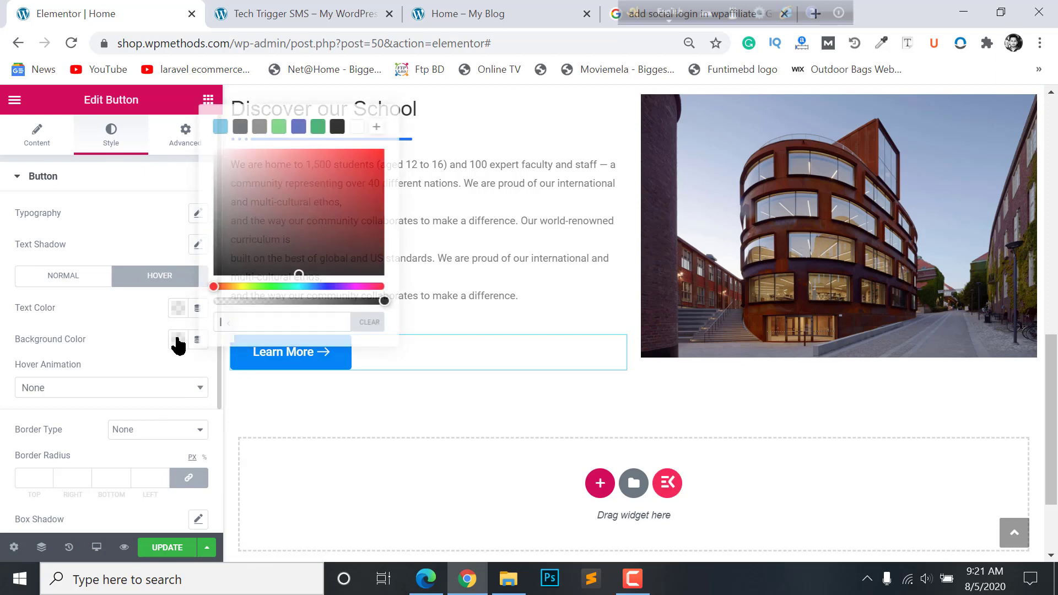
{"action": "left_click", "coordinate": [295, 283]}
{"action": "left_click_drag", "start_coordinate": [300, 220], "coordinate": [371, 172]}
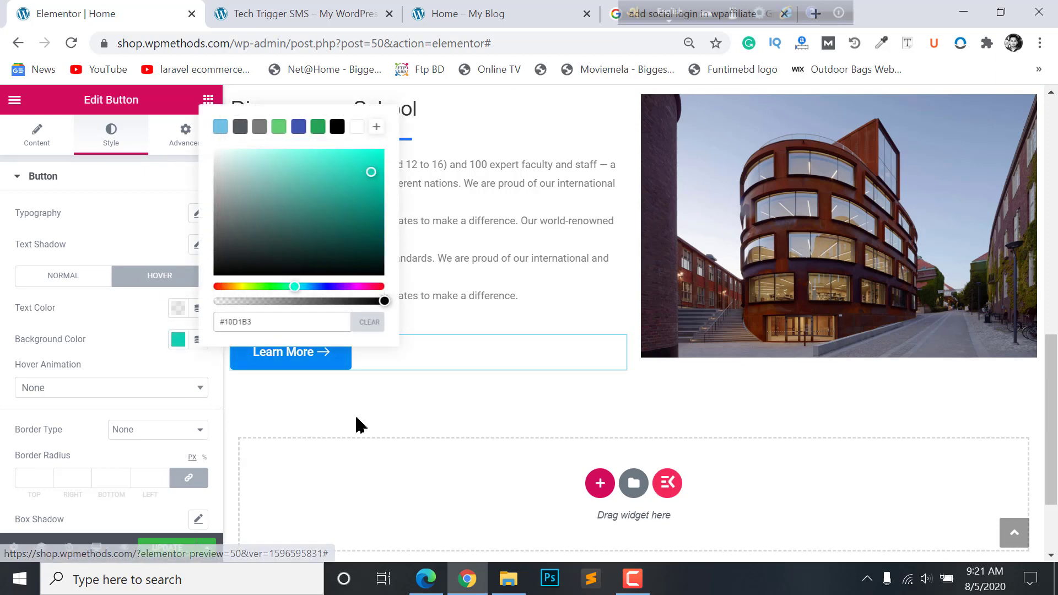
{"action": "left_click", "coordinate": [102, 359]}
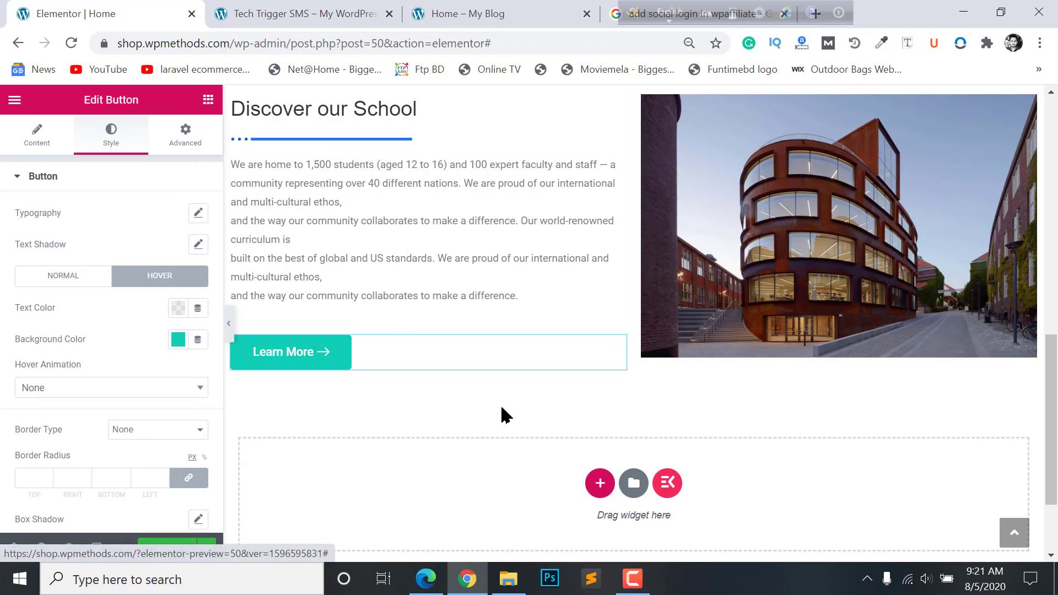
{"action": "scroll", "coordinate": [298, 355], "scroll_direction": "down", "scroll_amount": 1}
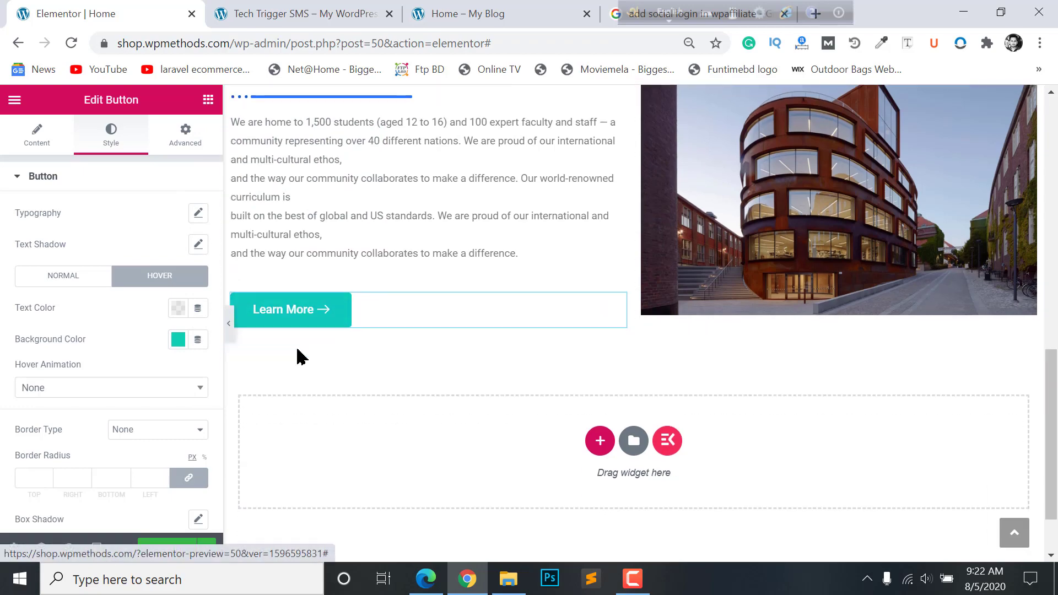
{"action": "scroll", "coordinate": [413, 332], "scroll_direction": "up", "scroll_amount": 10}
{"action": "scroll", "coordinate": [409, 323], "scroll_direction": "down", "scroll_amount": 10}
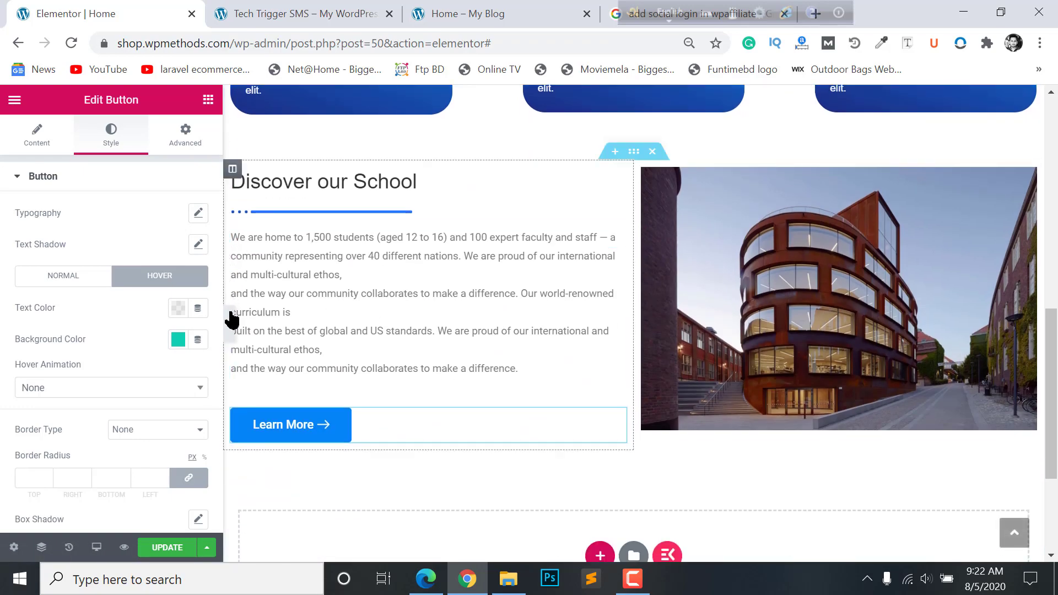
- Unlink the Discover our School section's margins and set top and bottom to 0
{"action": "left_click", "coordinate": [229, 325]}
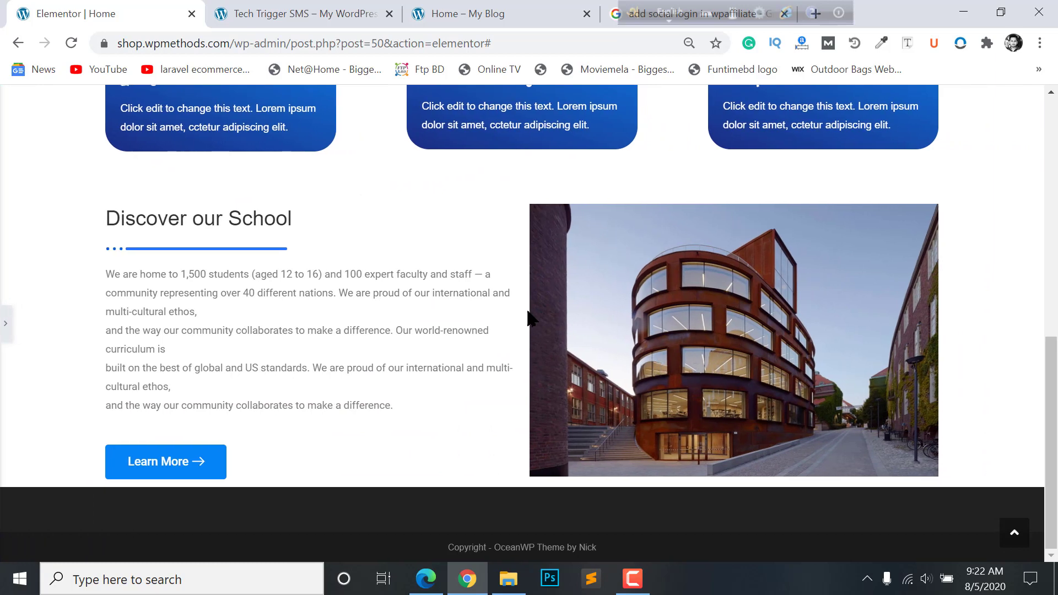
{"action": "left_click", "coordinate": [5, 326]}
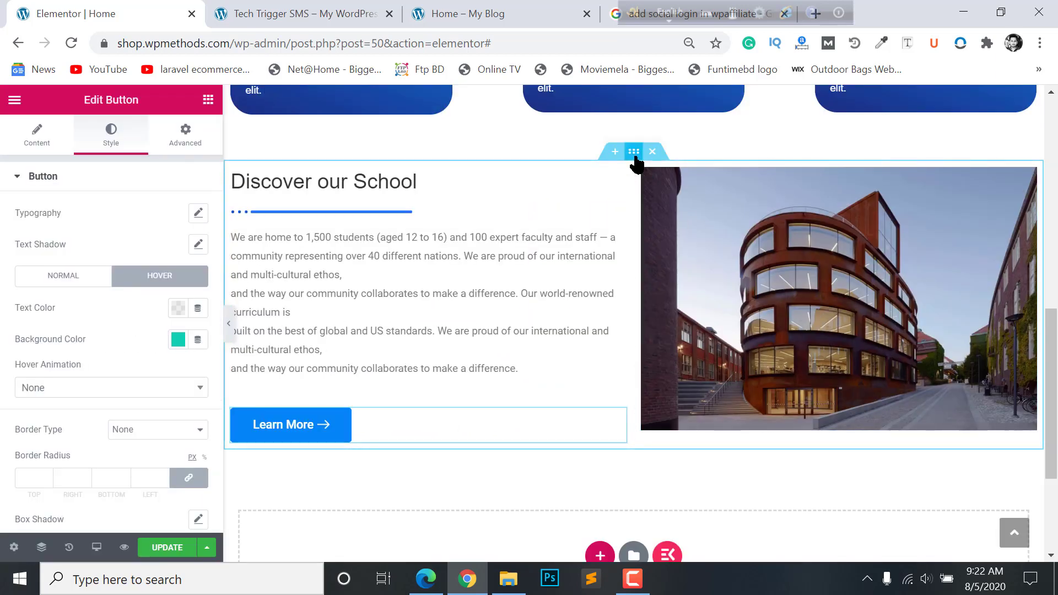
{"action": "left_click", "coordinate": [634, 153]}
{"action": "left_click", "coordinate": [186, 135]}
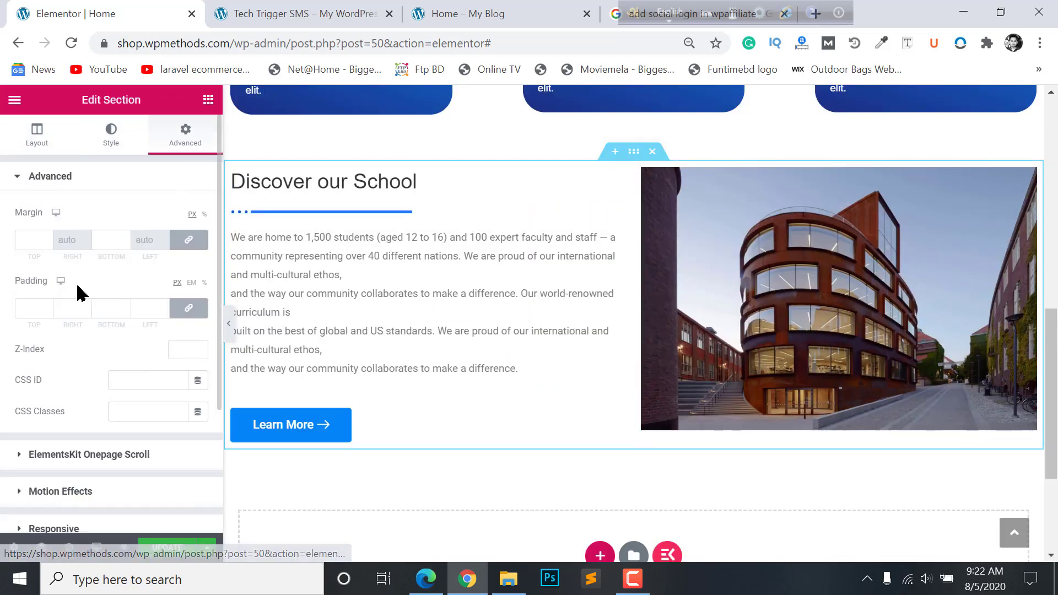
{"action": "left_click", "coordinate": [189, 240]}
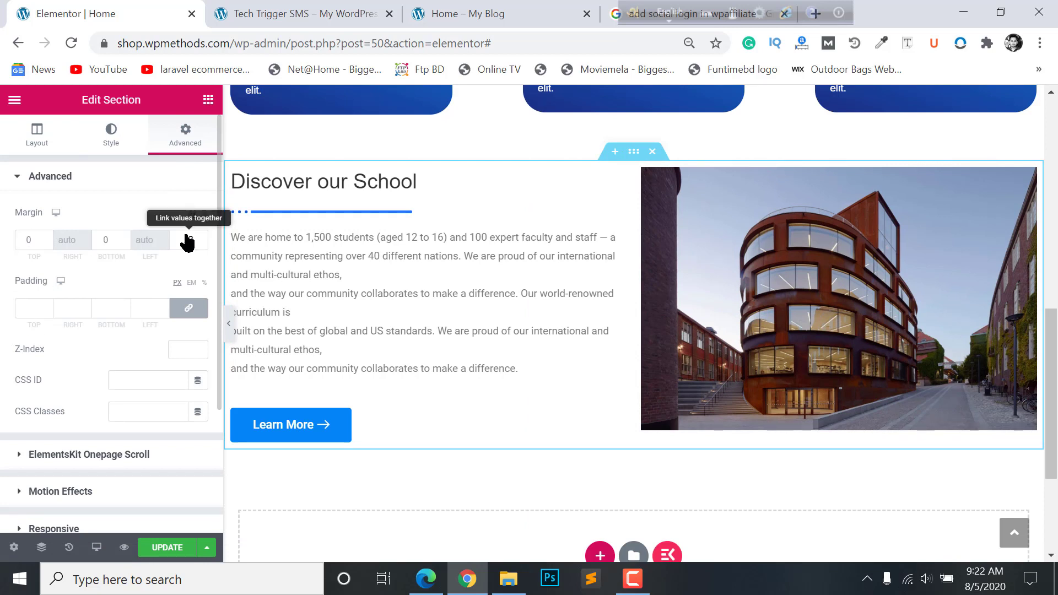
{"action": "double_click", "coordinate": [118, 245]}
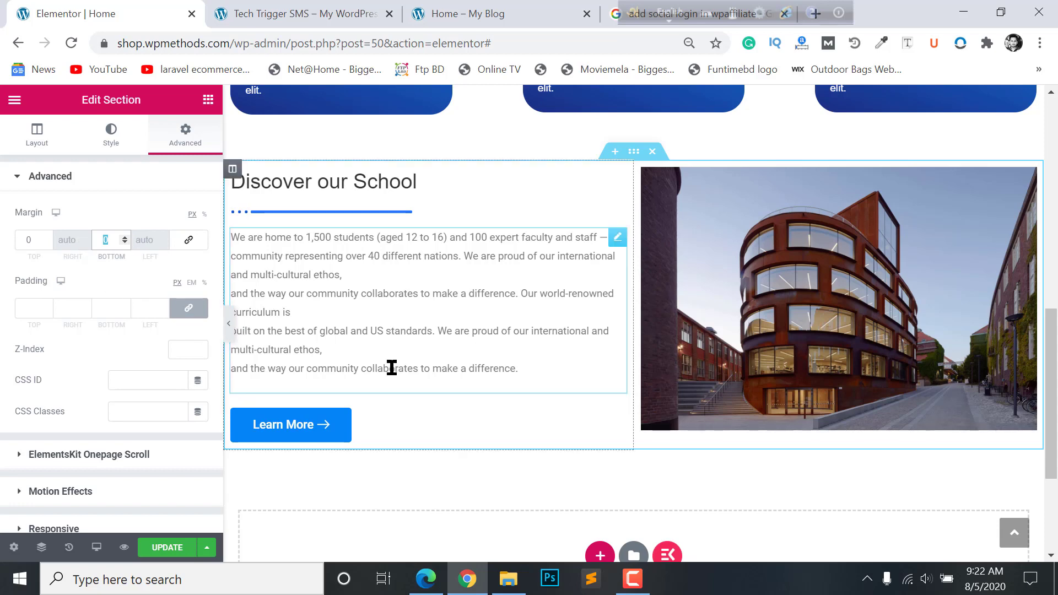
- Open the structure picker for a new section below Discover our School
{"action": "scroll", "coordinate": [392, 368], "scroll_direction": "down", "scroll_amount": 2}
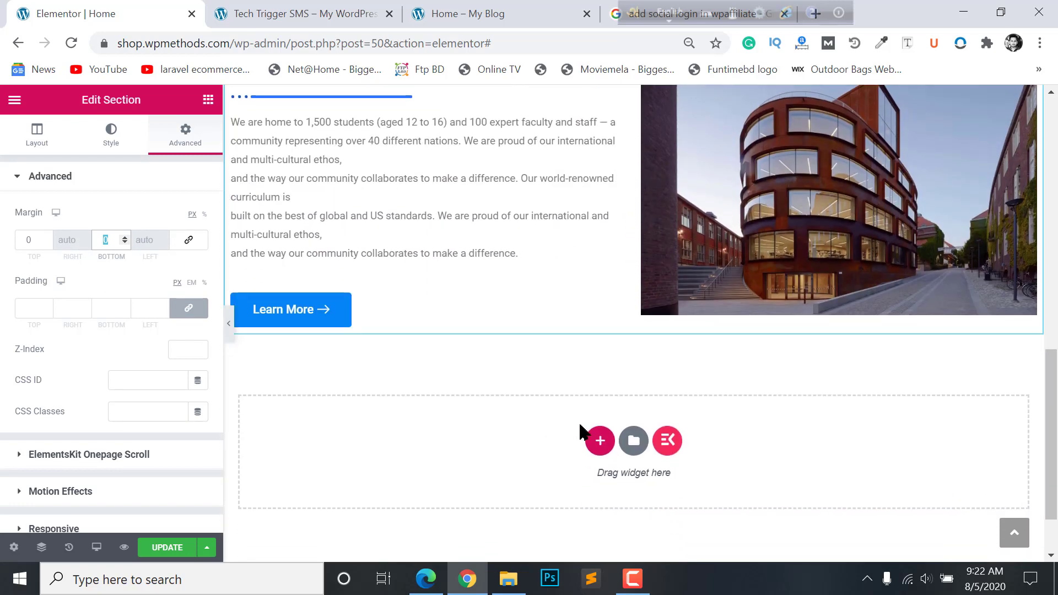
{"action": "scroll", "coordinate": [408, 405], "scroll_direction": "up", "scroll_amount": 3}
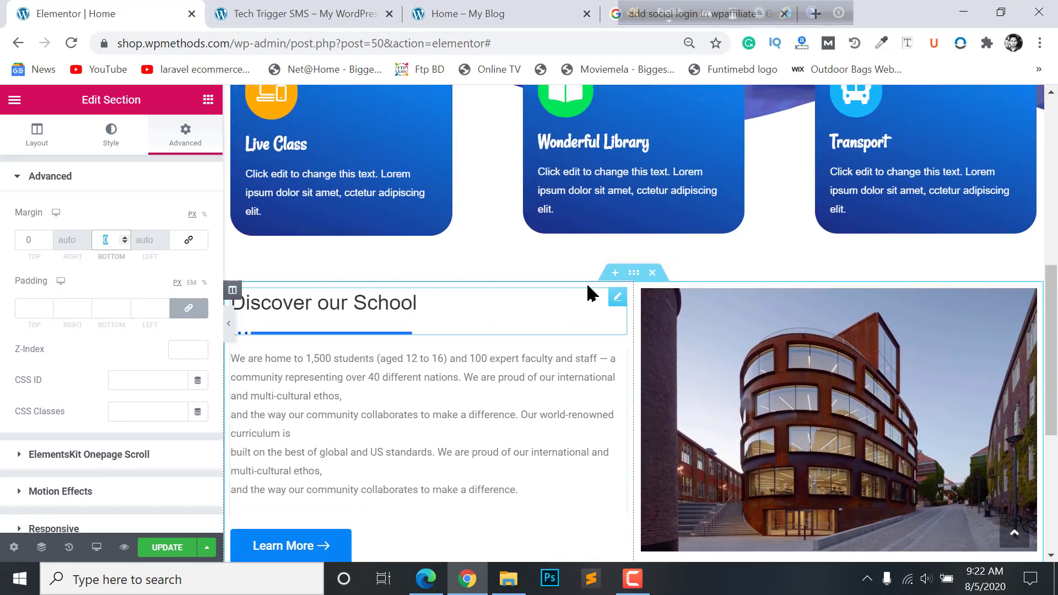
{"action": "scroll", "coordinate": [601, 342], "scroll_direction": "down", "scroll_amount": 3}
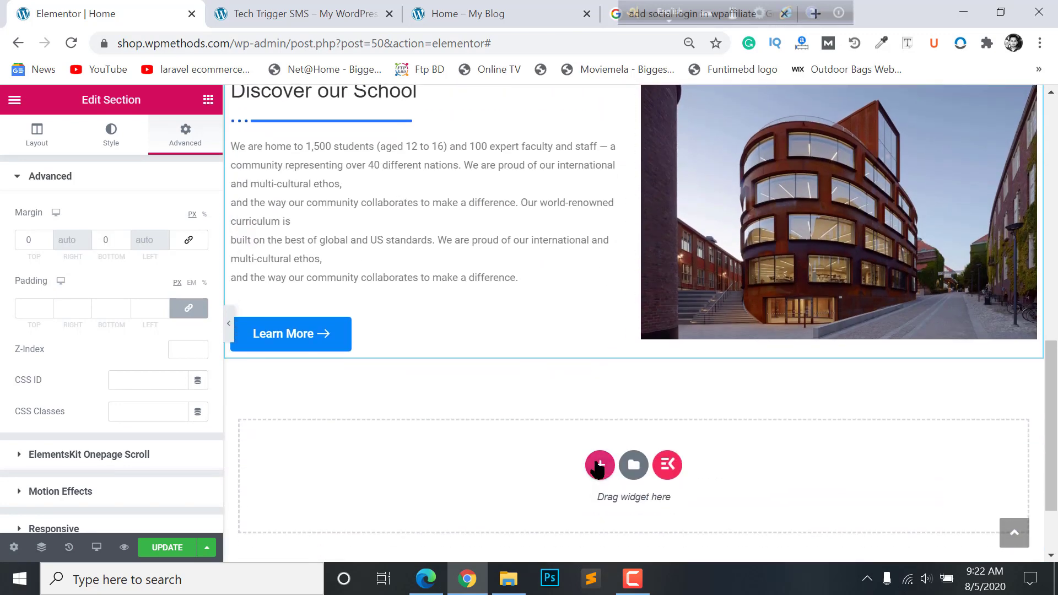
{"action": "left_click", "coordinate": [600, 463]}
{"action": "left_click", "coordinate": [469, 14]}
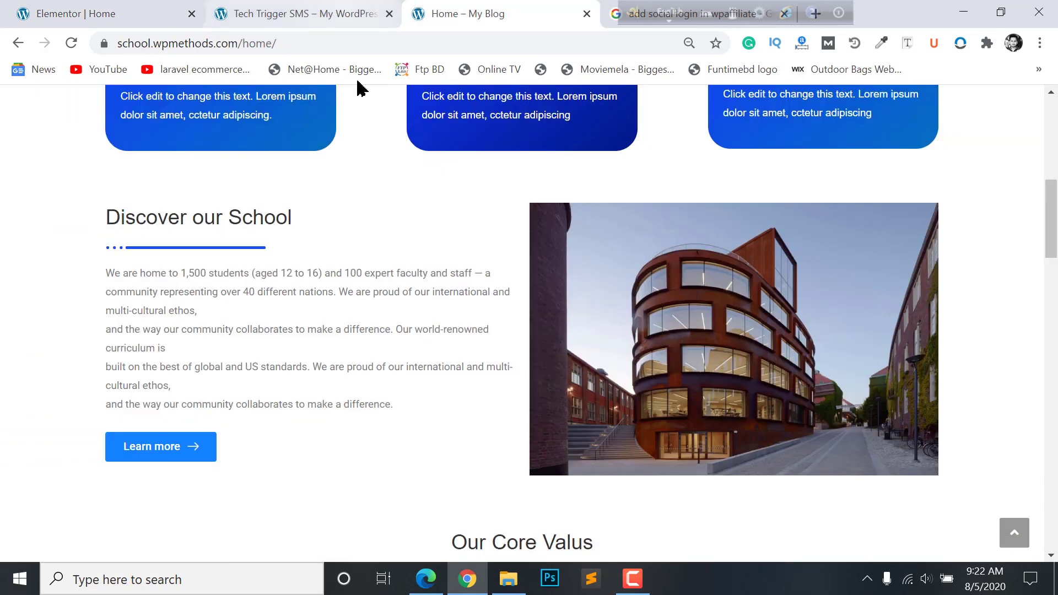
{"action": "scroll", "coordinate": [556, 389], "scroll_direction": "down", "scroll_amount": 2}
{"action": "scroll", "coordinate": [555, 385], "scroll_direction": "down", "scroll_amount": 8}
{"action": "scroll", "coordinate": [557, 388], "scroll_direction": "up", "scroll_amount": 2}
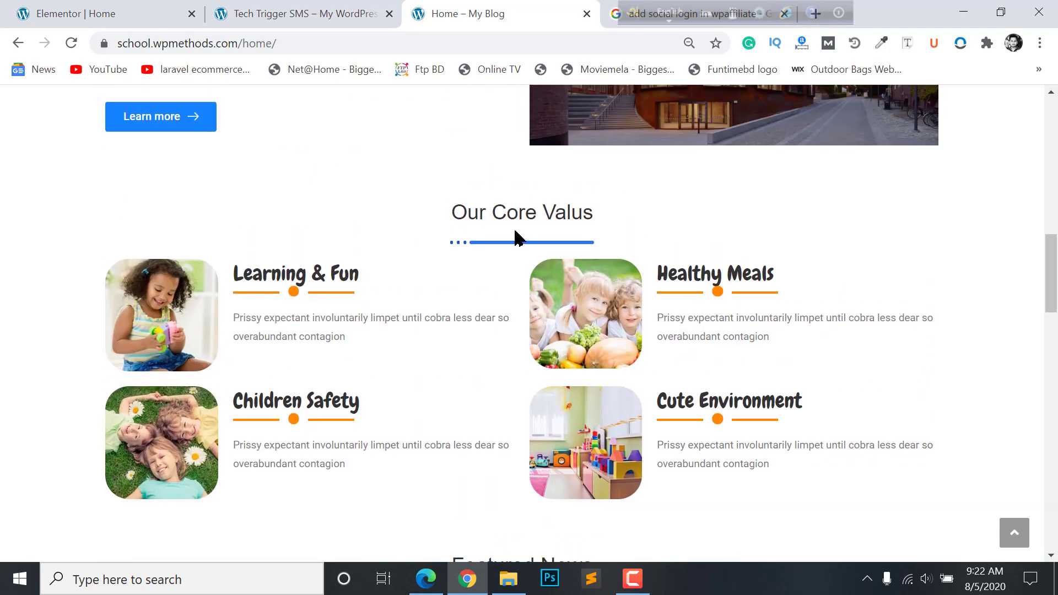
{"action": "scroll", "coordinate": [548, 213], "scroll_direction": "down", "scroll_amount": 2}
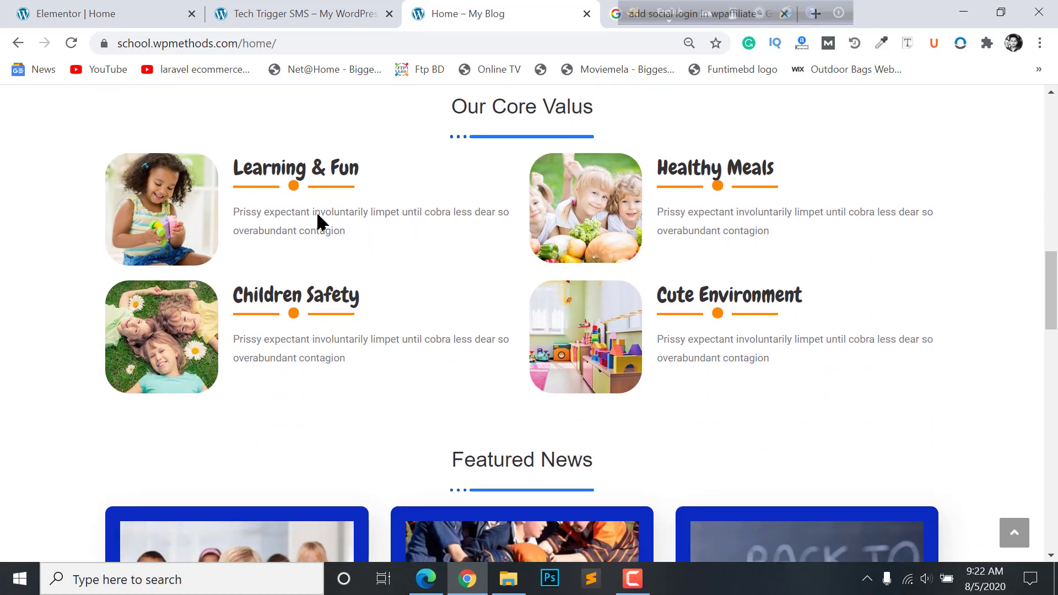
{"action": "left_click", "coordinate": [243, 6]}
{"action": "left_click", "coordinate": [126, 7]}
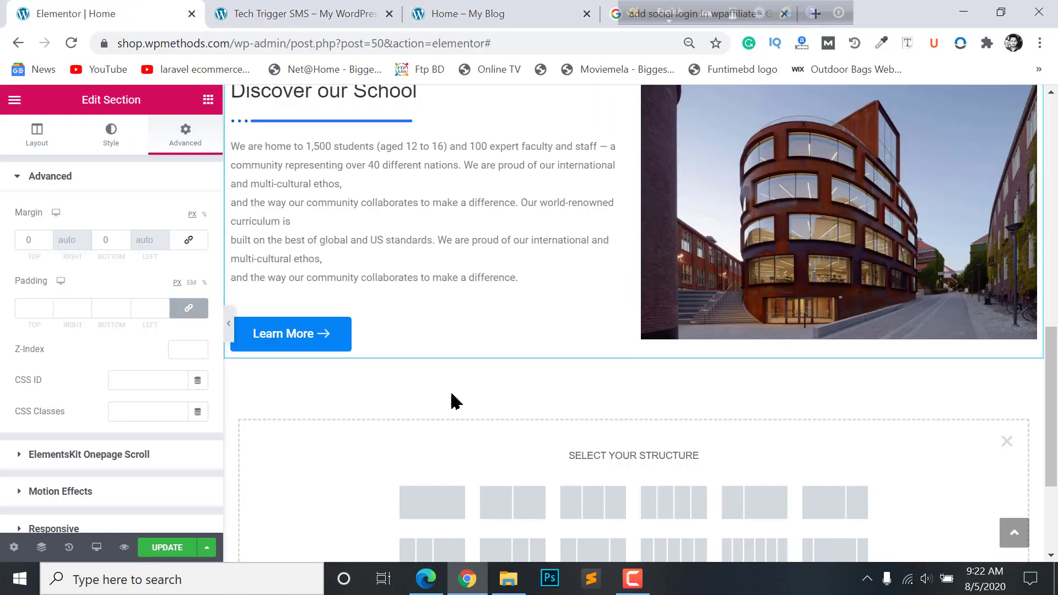
- Insert a single-column section and drop a heading widget into it
{"action": "scroll", "coordinate": [430, 402], "scroll_direction": "down", "scroll_amount": 4}
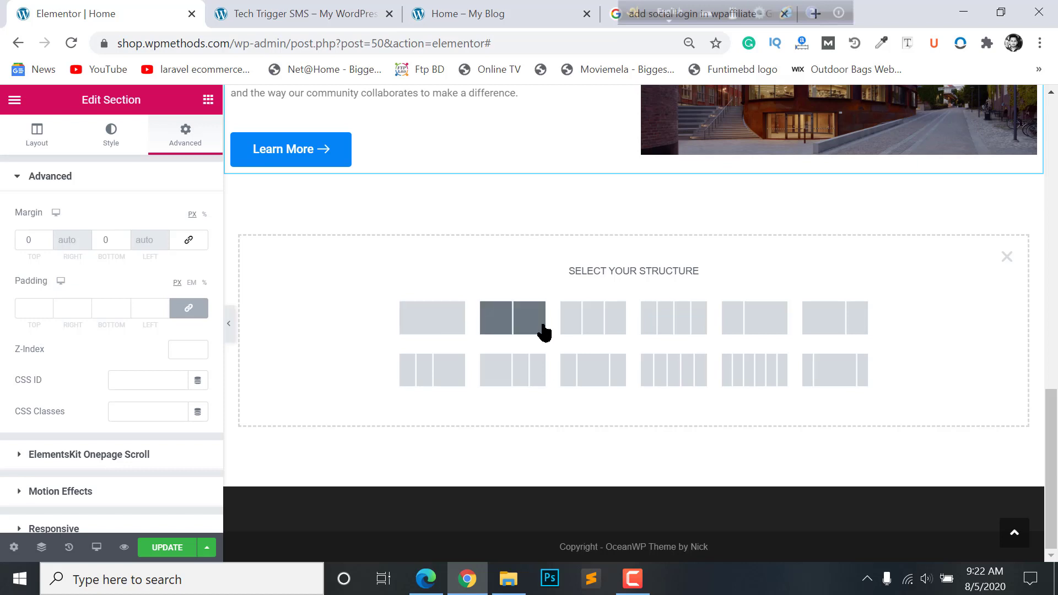
{"action": "left_click", "coordinate": [453, 320]}
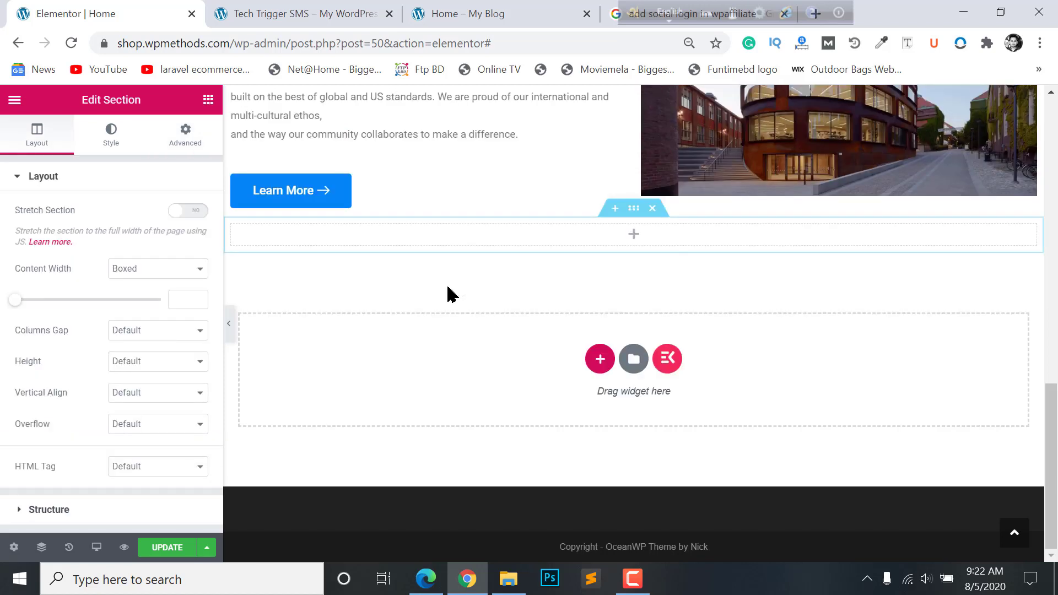
{"action": "left_click", "coordinate": [631, 235]}
{"action": "left_click", "coordinate": [634, 241]}
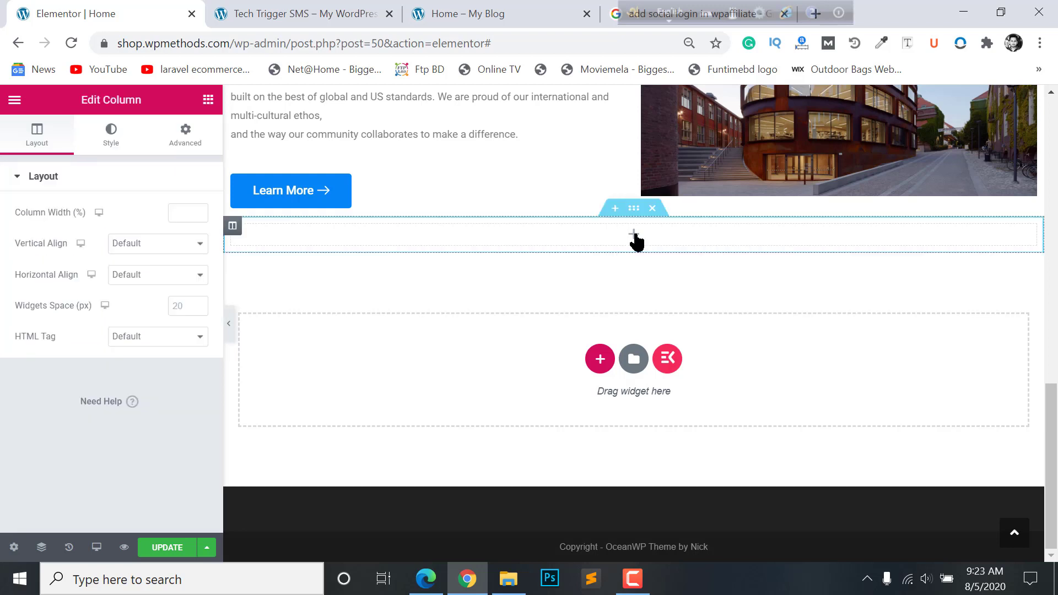
{"action": "left_click", "coordinate": [634, 233]}
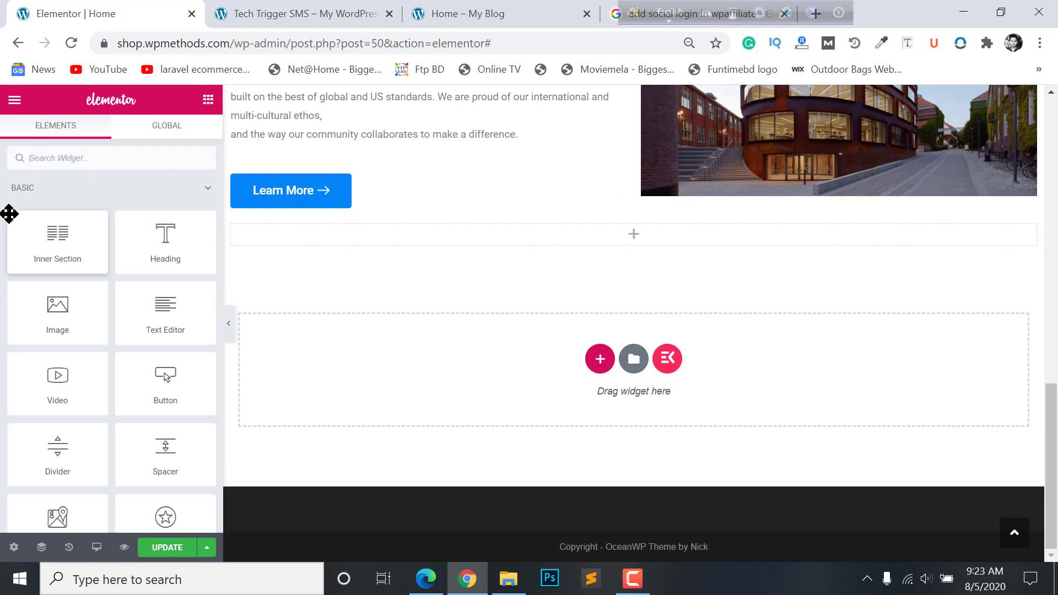
{"action": "left_click", "coordinate": [55, 159]}
{"action": "type", "text": "head"}
{"action": "left_click_drag", "start_coordinate": [132, 271], "coordinate": [650, 242]}
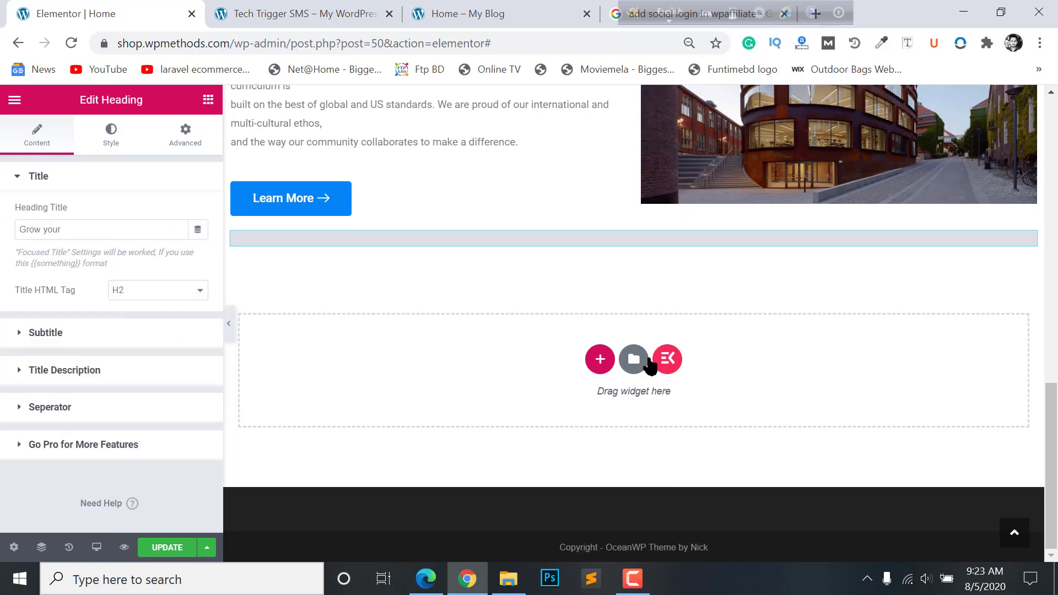
- Replace the placeholder heading with a pasted copy of the Discover our School heading
{"action": "scroll", "coordinate": [651, 365], "scroll_direction": "up", "scroll_amount": 8}
{"action": "scroll", "coordinate": [477, 342], "scroll_direction": "down", "scroll_amount": 4}
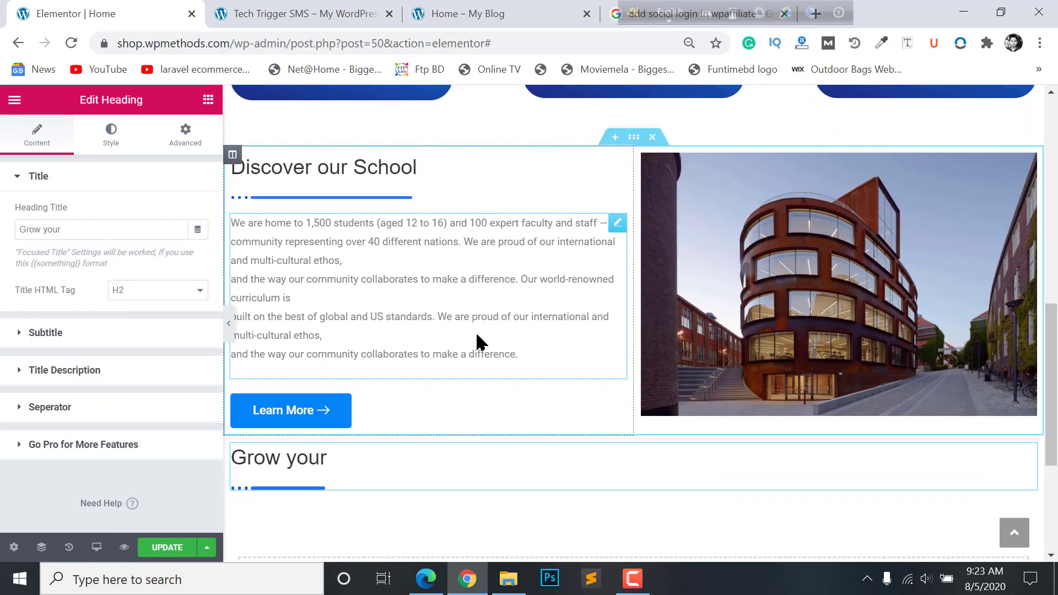
{"action": "right_click", "coordinate": [621, 151]}
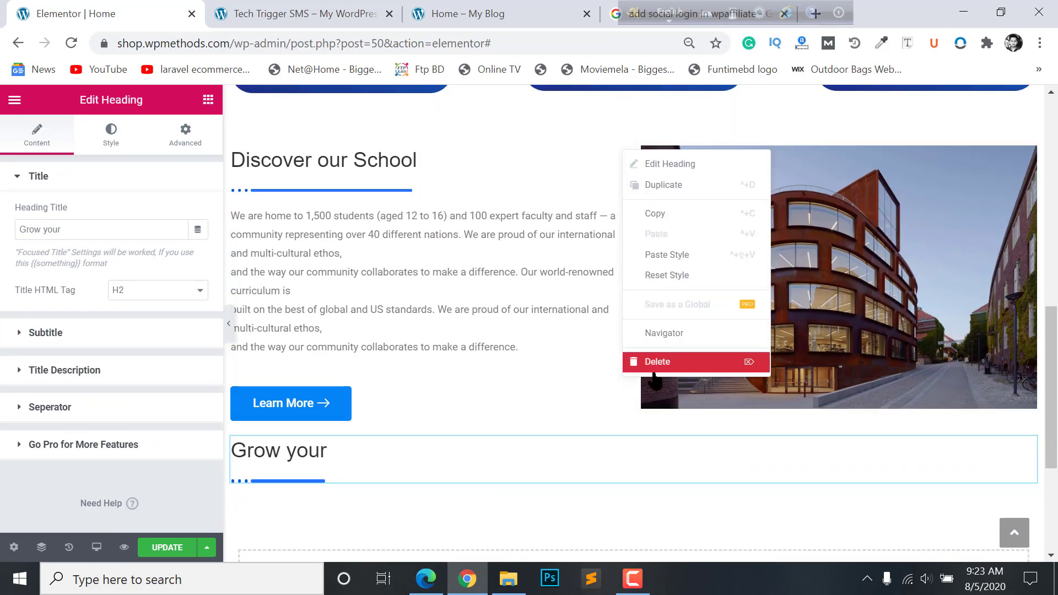
{"action": "left_click", "coordinate": [656, 214]}
{"action": "key", "text": "Delete"}
{"action": "scroll", "coordinate": [634, 331], "scroll_direction": "down", "scroll_amount": 2}
{"action": "right_click", "coordinate": [632, 343]}
{"action": "left_click", "coordinate": [678, 450]}
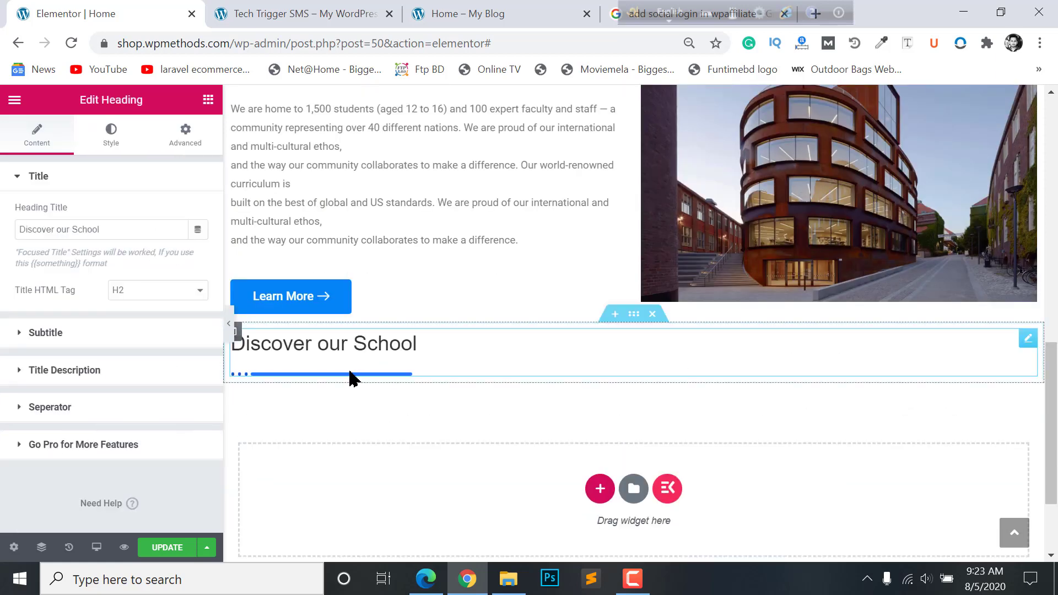
- Centre the pasted heading and compare it with the live homepage
{"action": "left_click", "coordinate": [104, 134]}
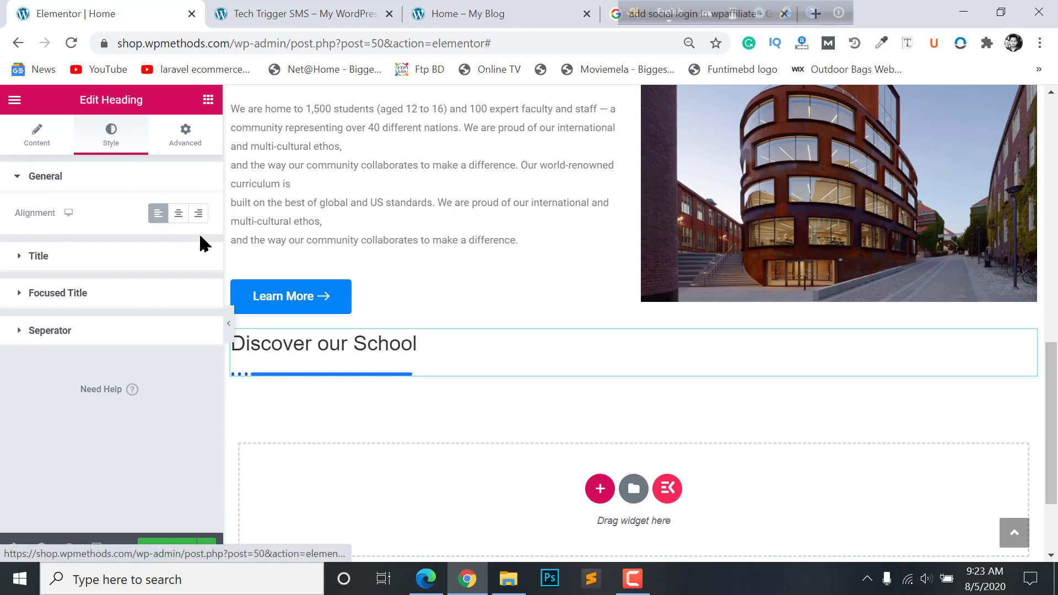
{"action": "left_click", "coordinate": [183, 220]}
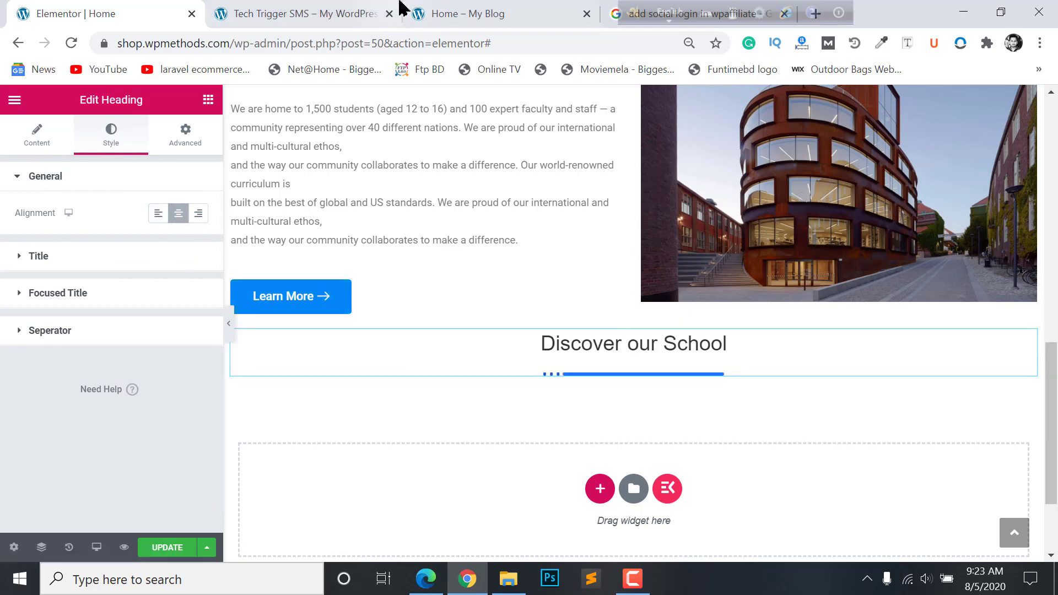
{"action": "key", "text": "ctrl+Tab"}
{"action": "left_click", "coordinate": [462, 11]}
- Change the copied heading's title to 'Our Core Valus'
{"action": "scroll", "coordinate": [510, 201], "scroll_direction": "up", "scroll_amount": 2}
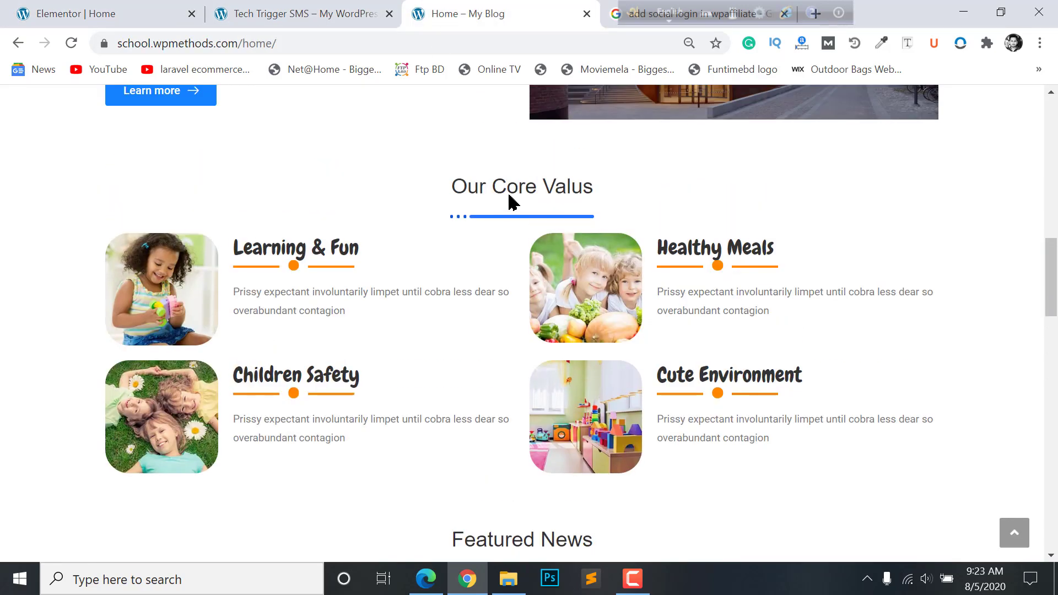
{"action": "left_click_drag", "start_coordinate": [453, 223], "coordinate": [651, 241]}
{"action": "key", "text": "ctrl+c"}
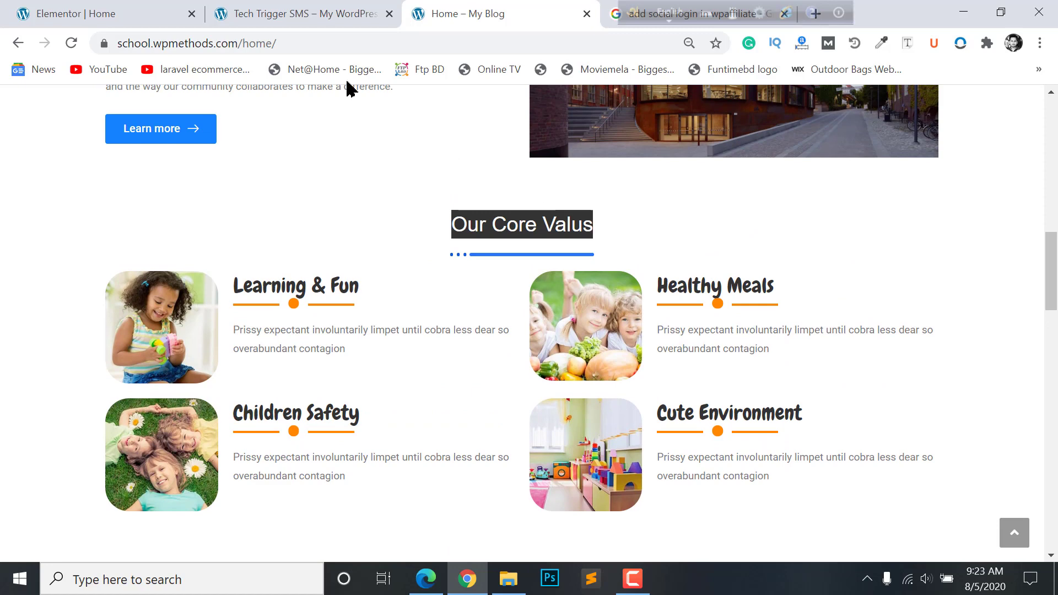
{"action": "left_click", "coordinate": [260, 11]}
{"action": "left_click", "coordinate": [105, 12]}
{"action": "left_click", "coordinate": [39, 132]}
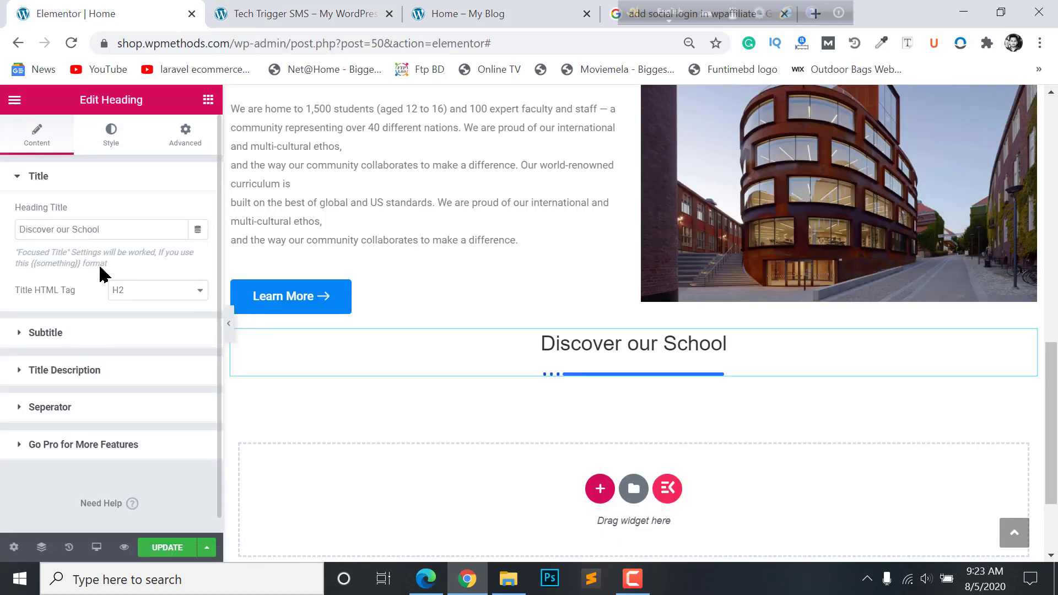
{"action": "left_click_drag", "start_coordinate": [105, 229], "coordinate": [6, 220]}
{"action": "key", "text": "ctrl+v"}
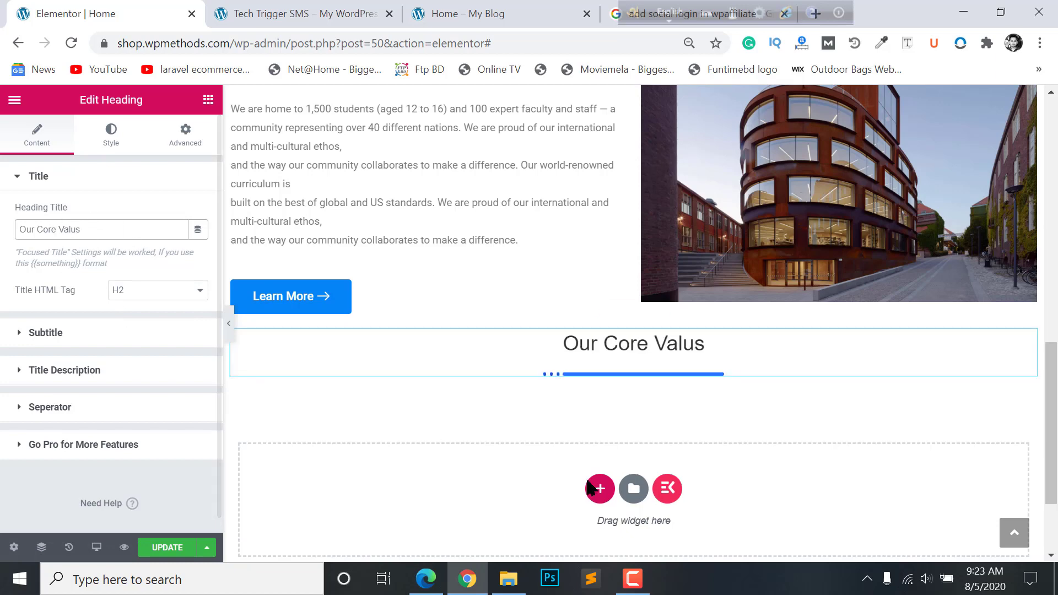
- Shorten the blue separator line under the heading
{"action": "scroll", "coordinate": [645, 449], "scroll_direction": "up", "scroll_amount": 4}
{"action": "scroll", "coordinate": [646, 435], "scroll_direction": "down", "scroll_amount": 4}
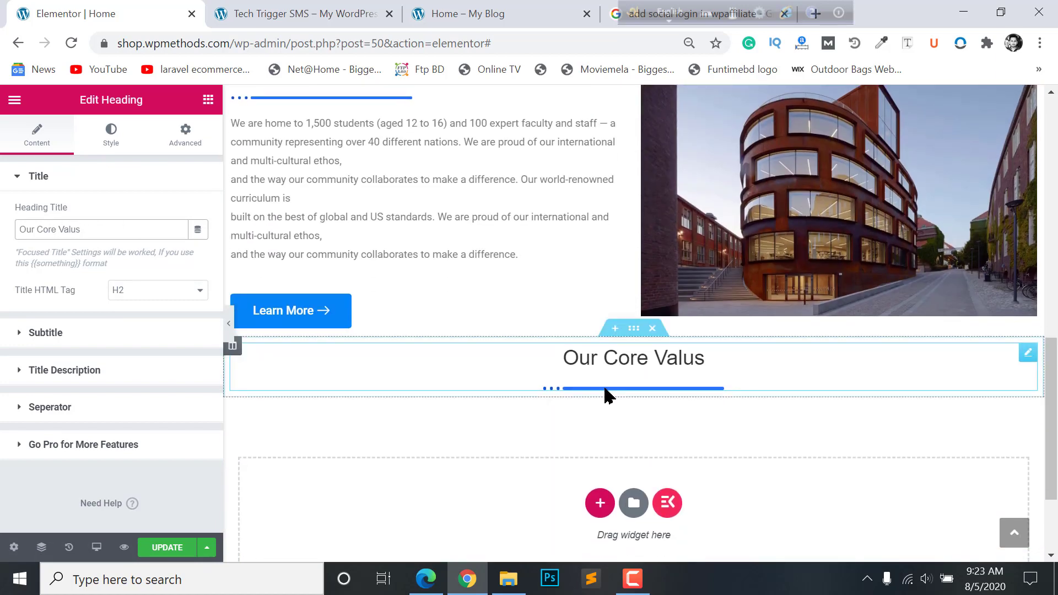
{"action": "left_click", "coordinate": [101, 129]}
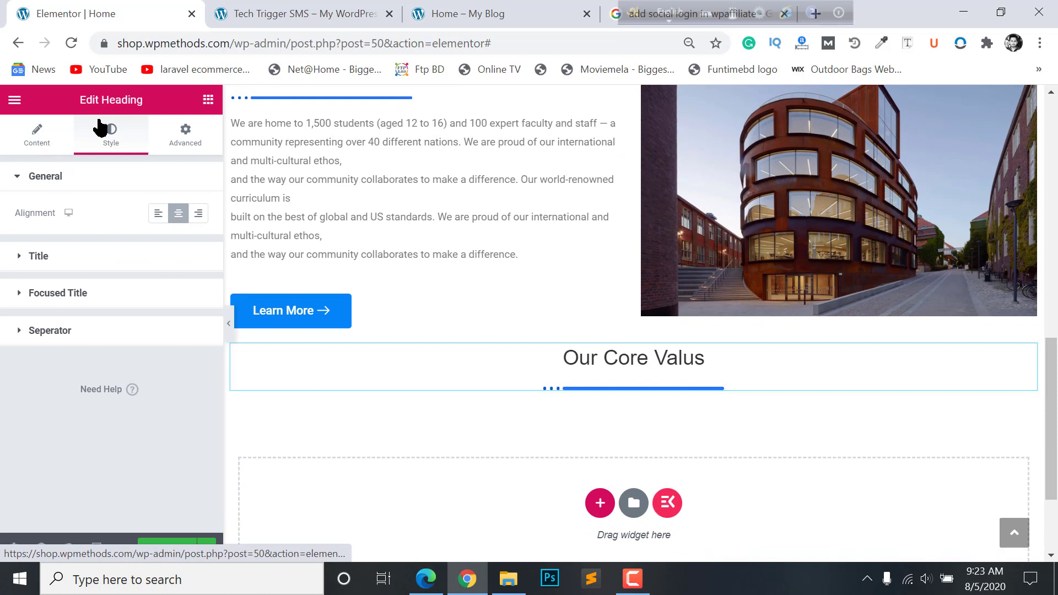
{"action": "left_click", "coordinate": [79, 335]}
{"action": "scroll", "coordinate": [60, 364], "scroll_direction": "down", "scroll_amount": 2}
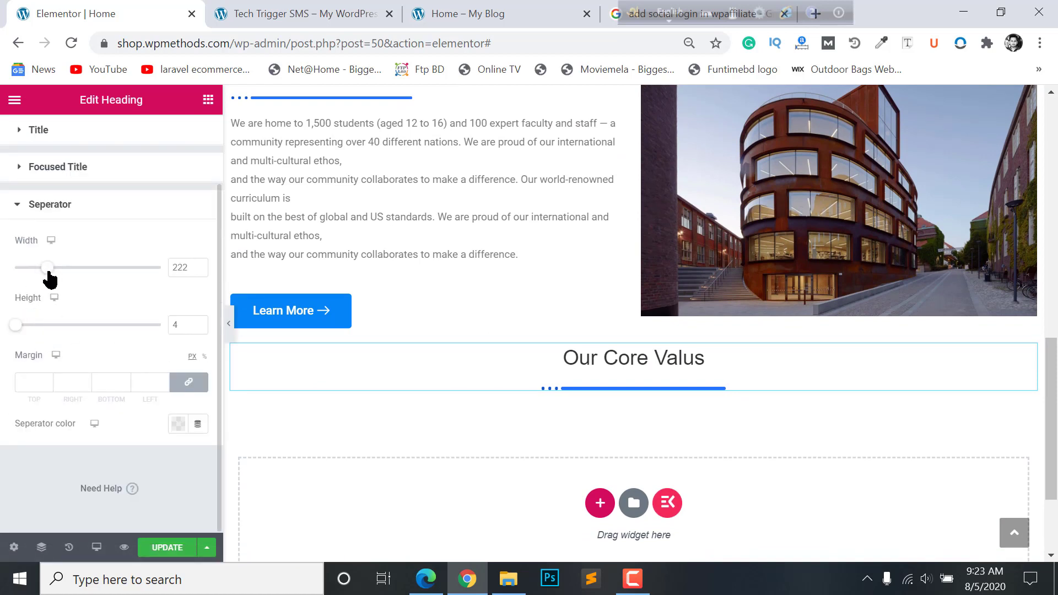
{"action": "left_click_drag", "start_coordinate": [47, 267], "coordinate": [38, 268]}
{"action": "left_click", "coordinate": [78, 206]}
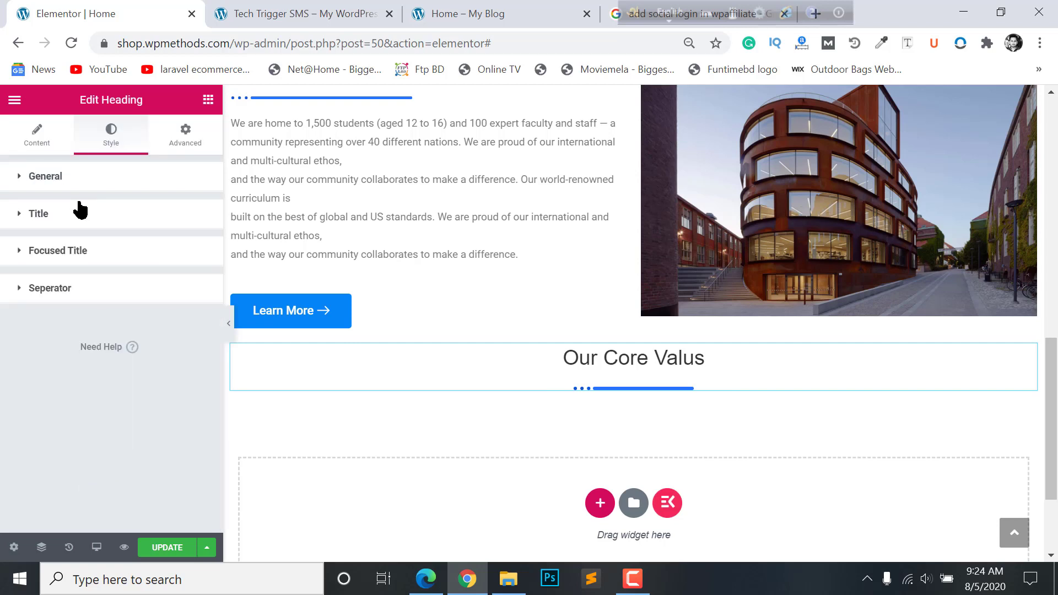
- Review the heading title's typography options
{"action": "left_click", "coordinate": [65, 213]}
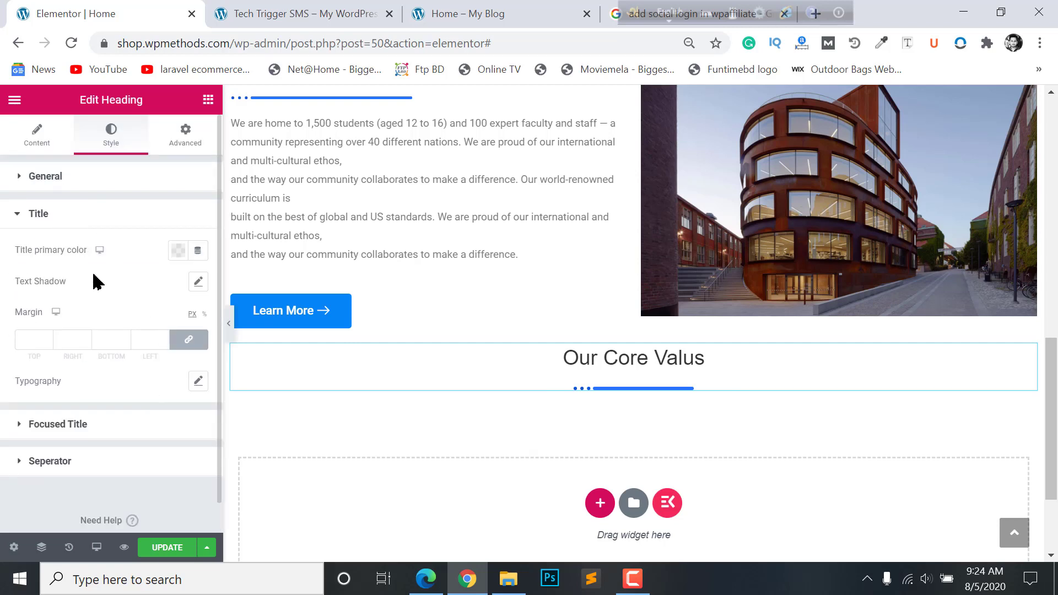
{"action": "left_click", "coordinate": [198, 382]}
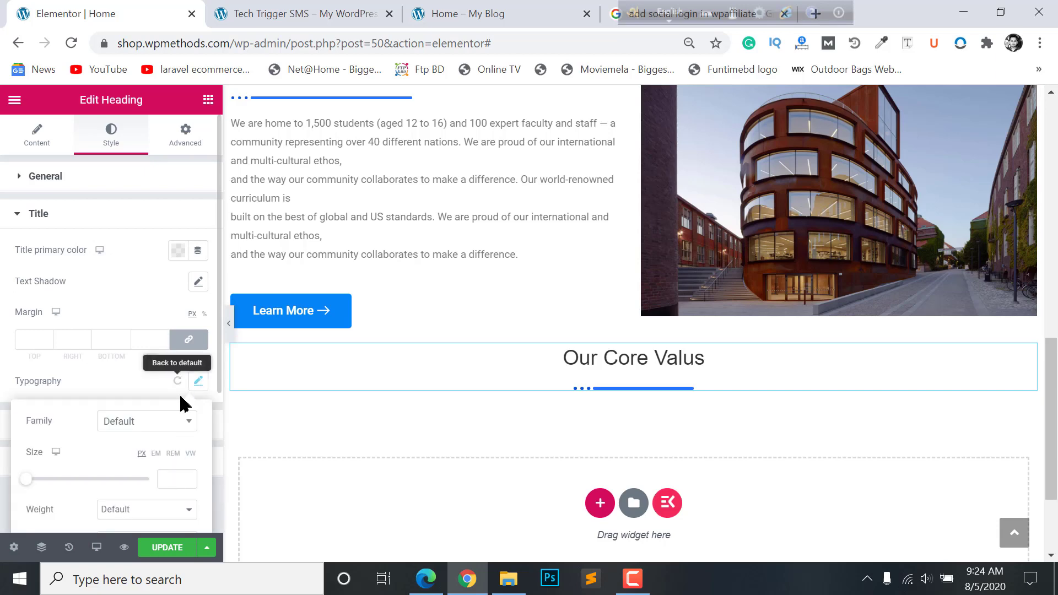
{"action": "left_click", "coordinate": [4, 332]}
{"action": "scroll", "coordinate": [608, 394], "scroll_direction": "up", "scroll_amount": 2}
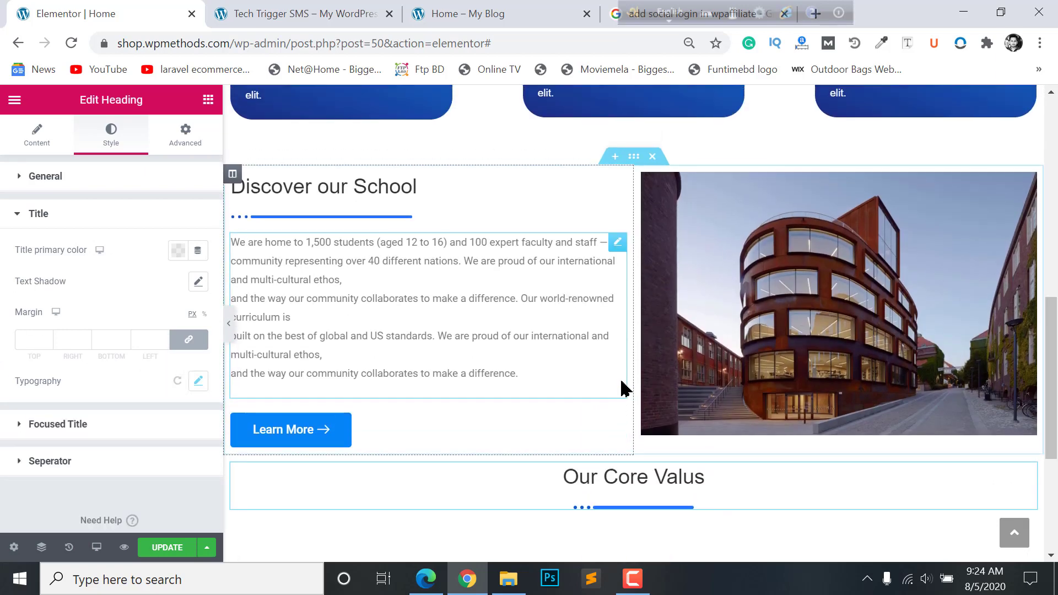
{"action": "scroll", "coordinate": [627, 386], "scroll_direction": "down", "scroll_amount": 4}
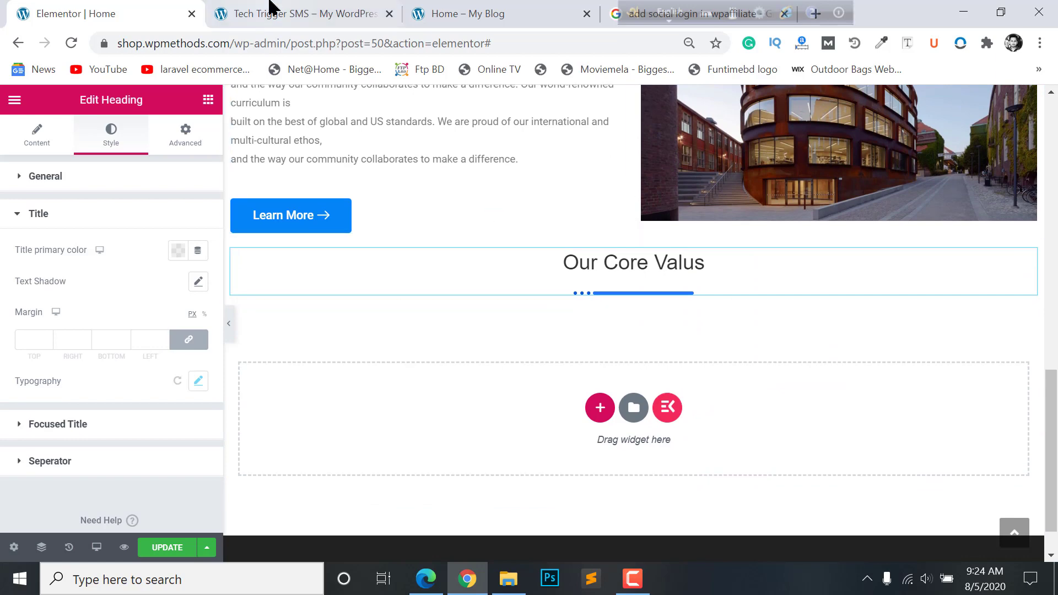
- Compare with the live homepage, then select the heading's section
{"action": "left_click", "coordinate": [429, 5]}
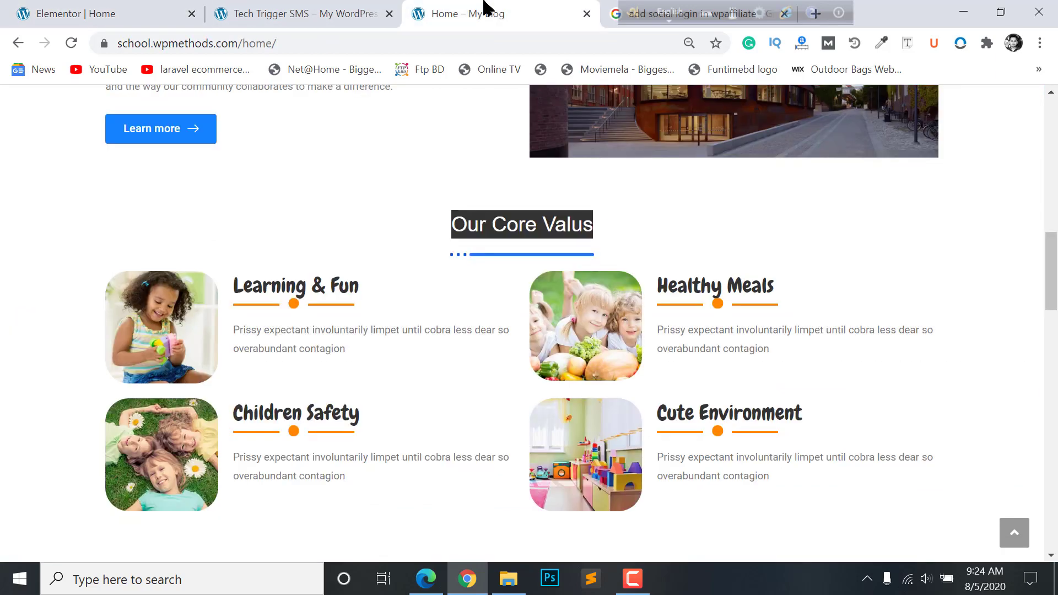
{"action": "scroll", "coordinate": [331, 264], "scroll_direction": "down", "scroll_amount": 2}
{"action": "scroll", "coordinate": [314, 435], "scroll_direction": "up", "scroll_amount": 2}
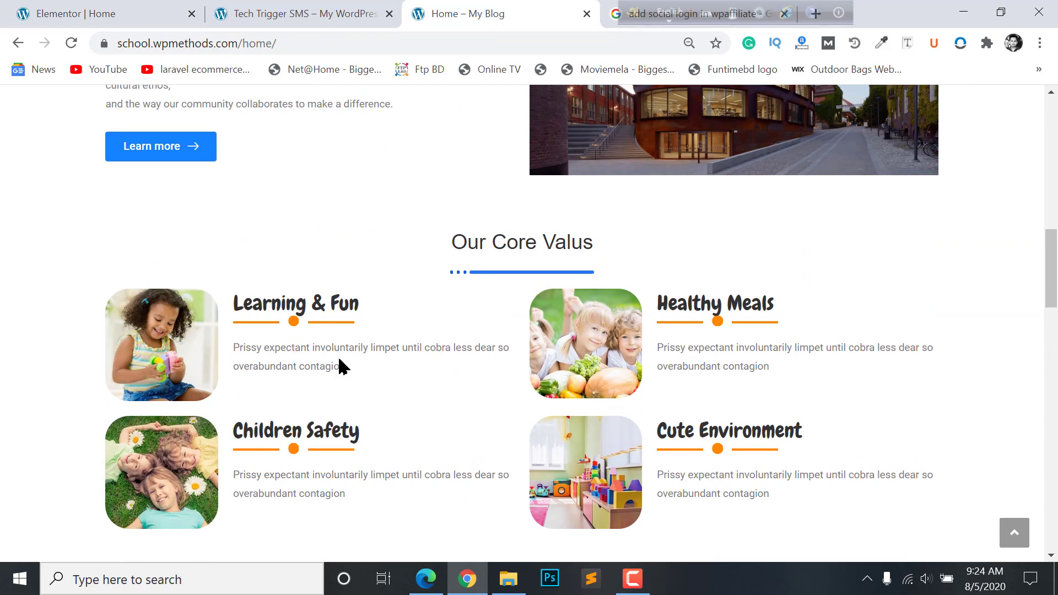
{"action": "left_click", "coordinate": [266, 8]}
{"action": "left_click", "coordinate": [116, 8]}
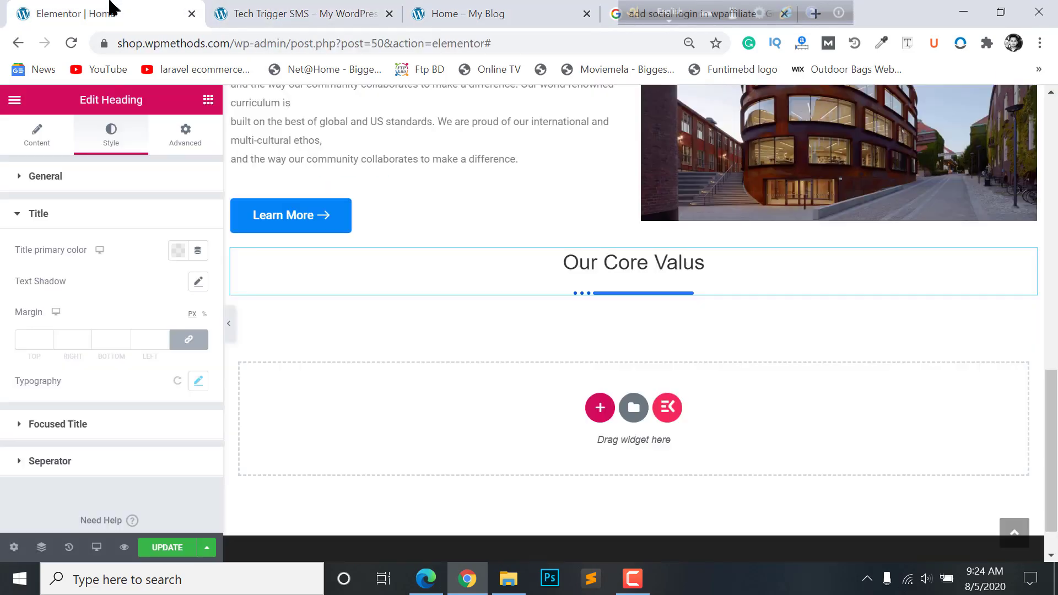
{"action": "left_click", "coordinate": [633, 234]}
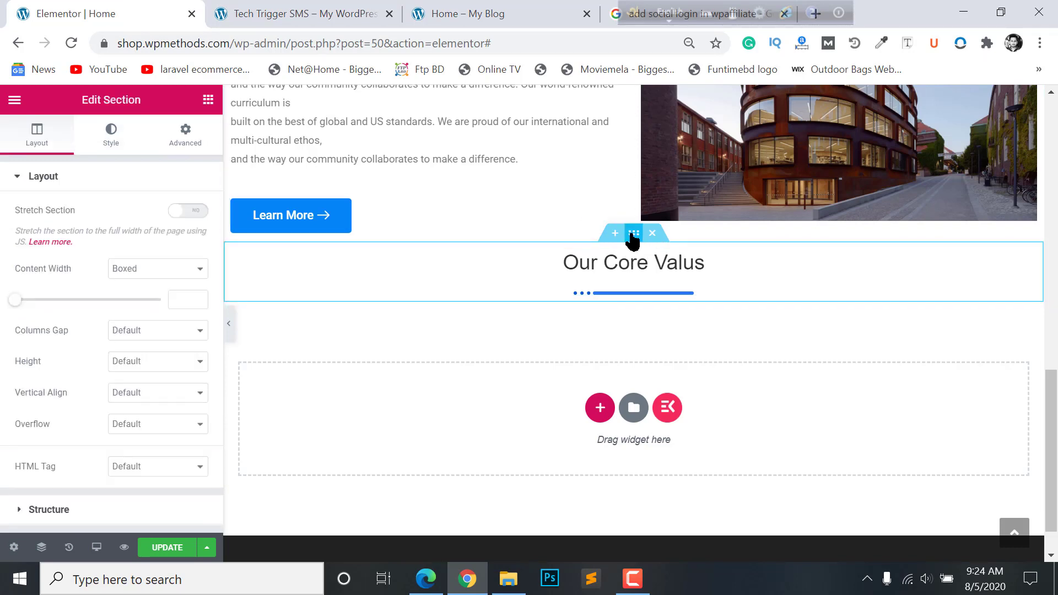
- Unlink the section's margins and set the top margin to 50 px
{"action": "left_click", "coordinate": [180, 134]}
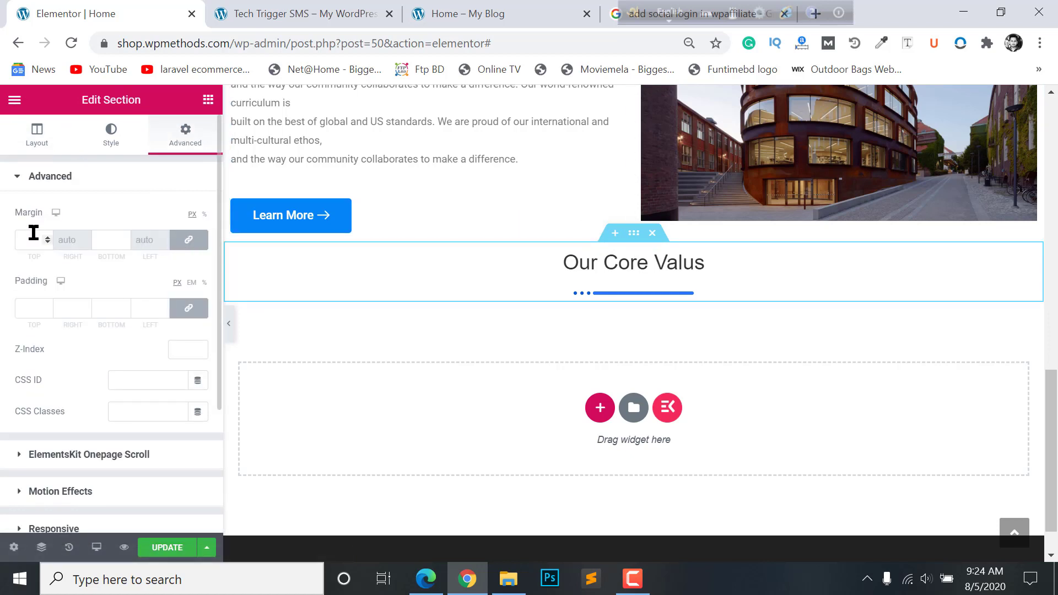
{"action": "left_click", "coordinate": [189, 241]}
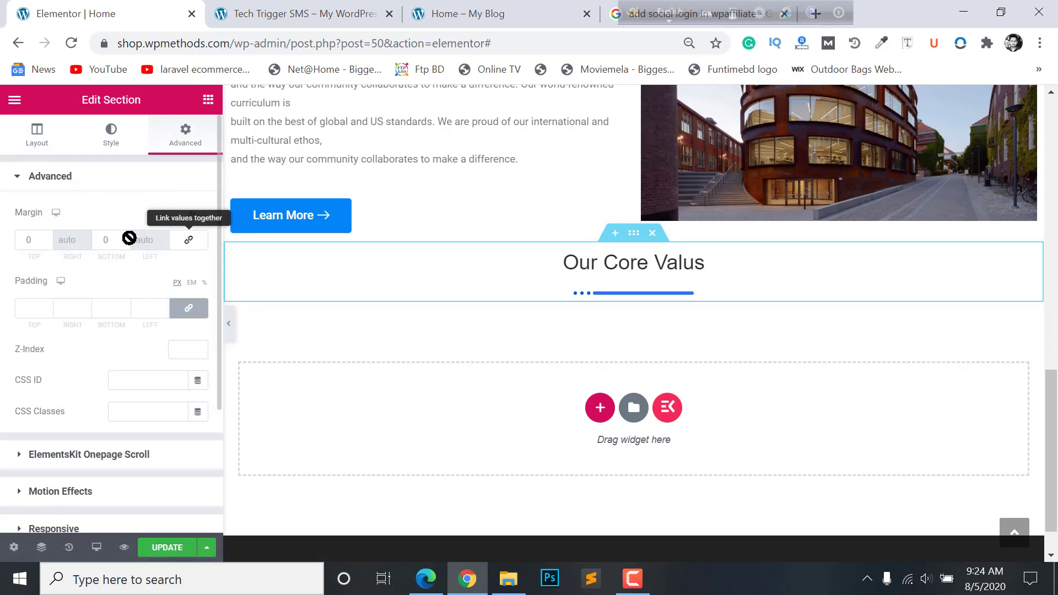
{"action": "left_click", "coordinate": [33, 239]}
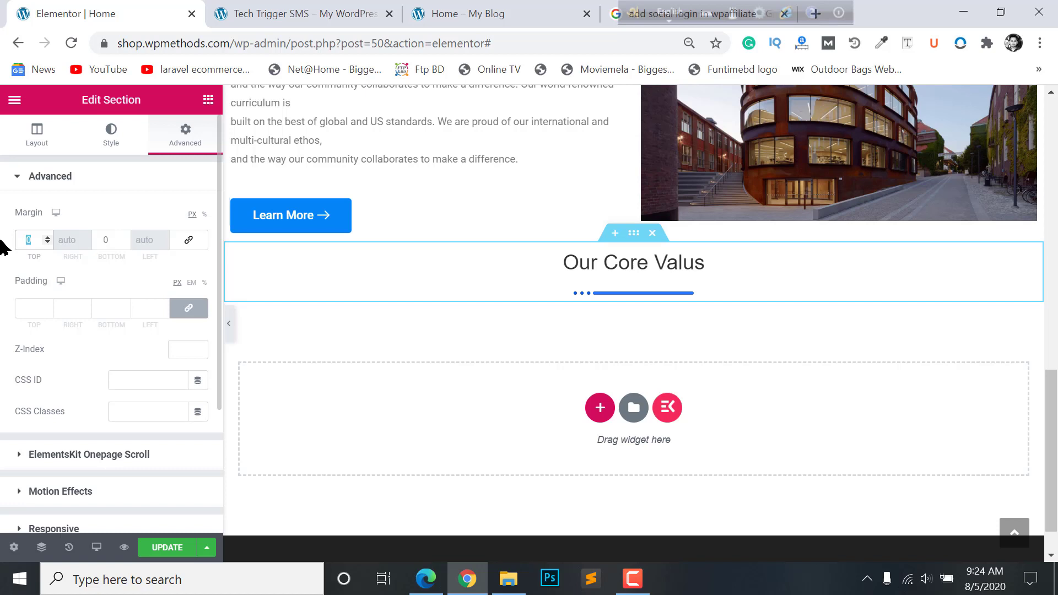
{"action": "type", "text": "50"}
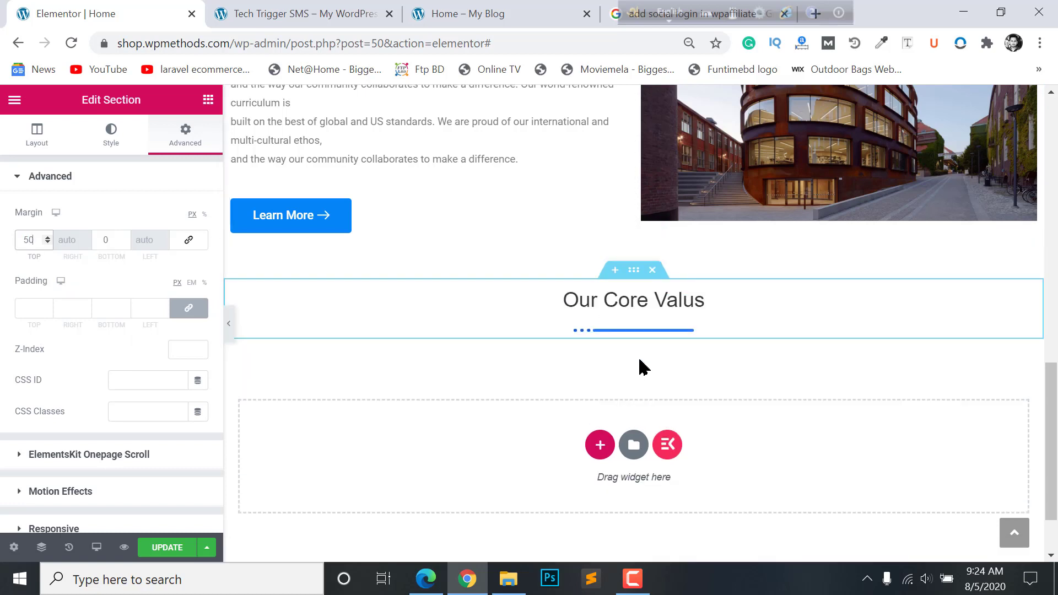
- Add a two-column section and split its left column into an inner section with a ~26% first column
{"action": "left_click", "coordinate": [595, 447]}
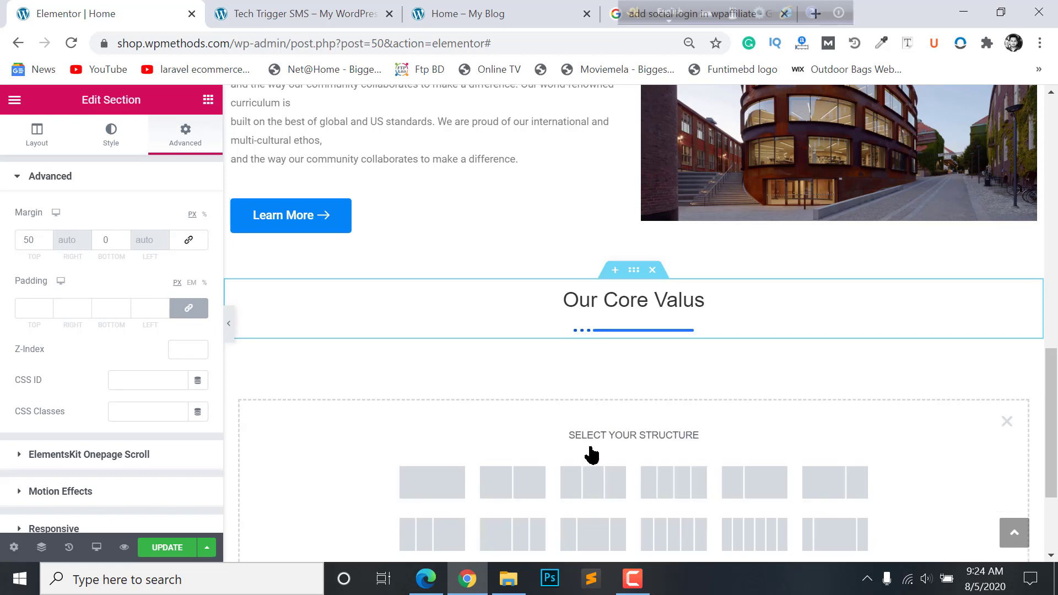
{"action": "scroll", "coordinate": [587, 453], "scroll_direction": "down", "scroll_amount": 2}
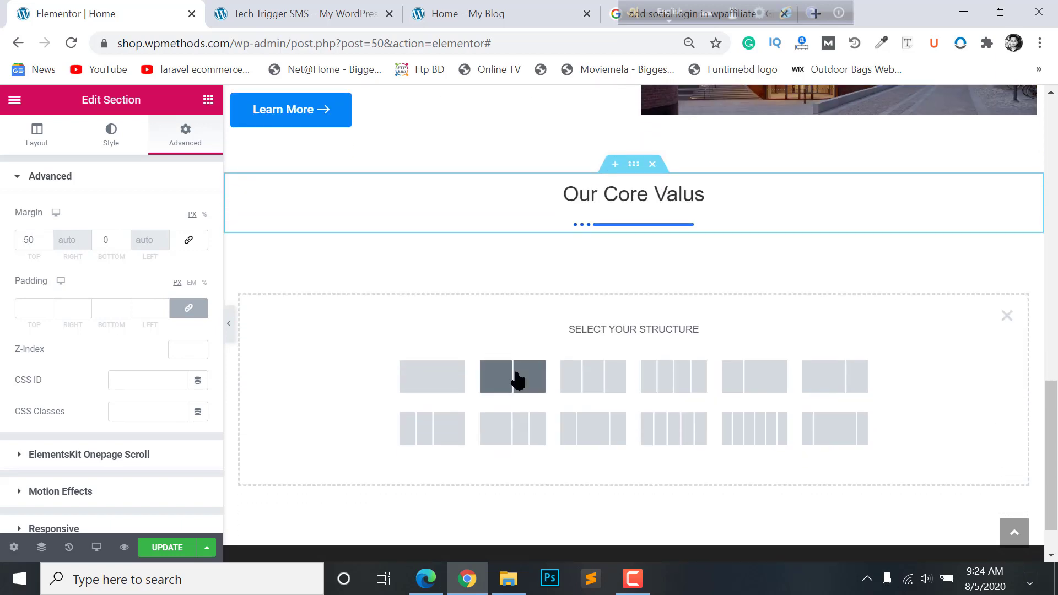
{"action": "left_click", "coordinate": [515, 378]}
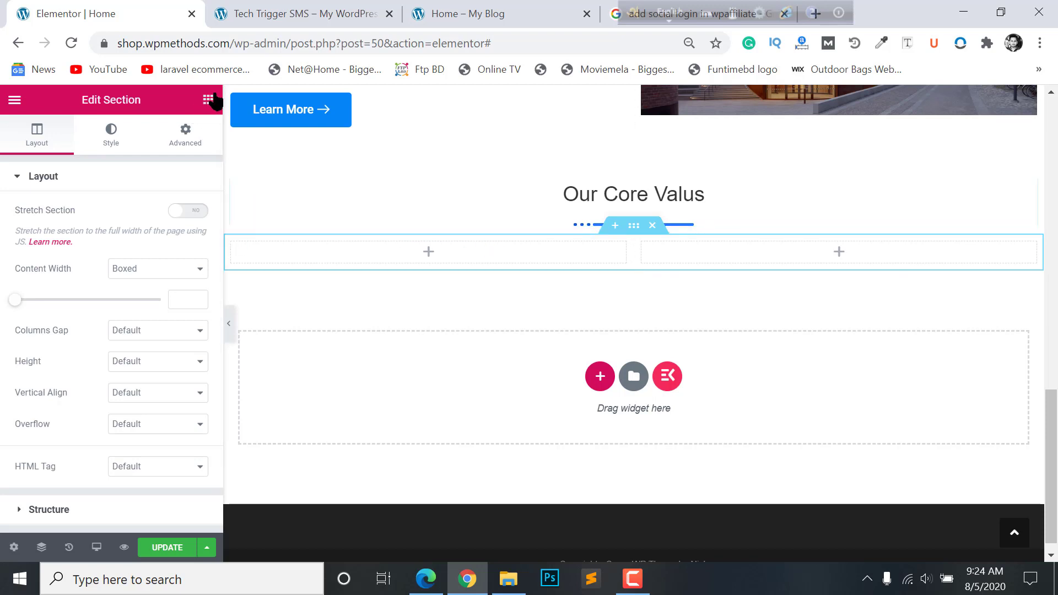
{"action": "left_click", "coordinate": [204, 113]}
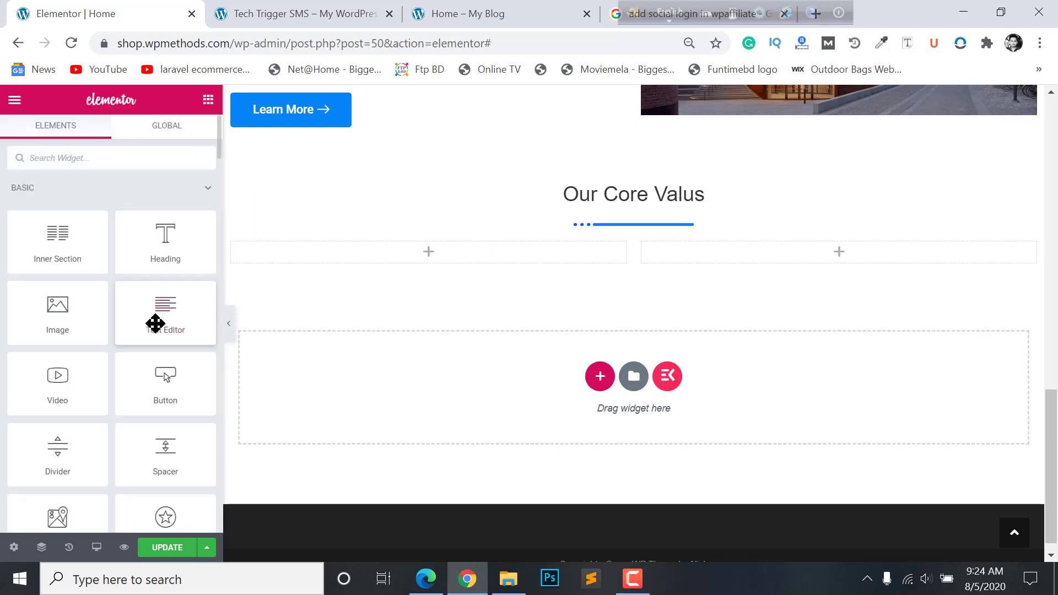
{"action": "left_click_drag", "start_coordinate": [53, 246], "coordinate": [411, 255]}
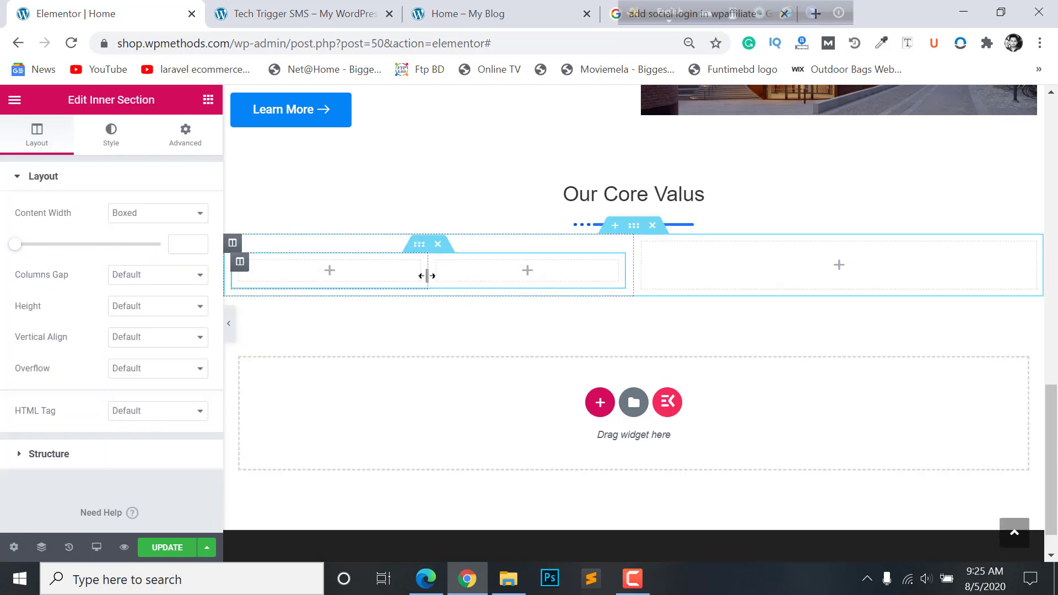
{"action": "left_click_drag", "start_coordinate": [427, 276], "coordinate": [321, 278]}
- Place an Image widget in the narrow inner first column
{"action": "left_click", "coordinate": [273, 274]}
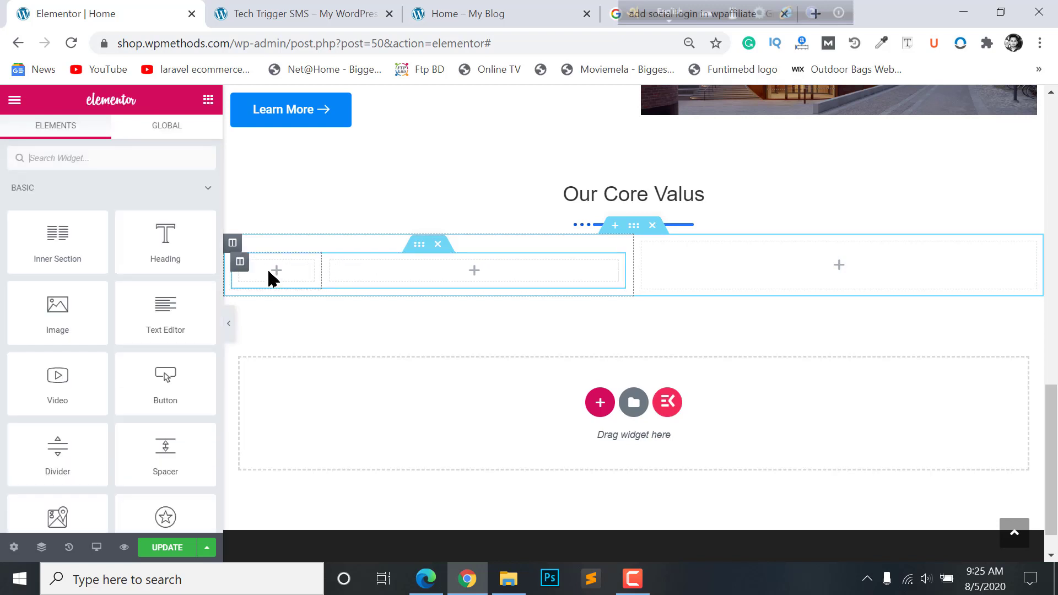
{"action": "left_click_drag", "start_coordinate": [76, 314], "coordinate": [291, 279]}
{"action": "left_click", "coordinate": [474, 288]}
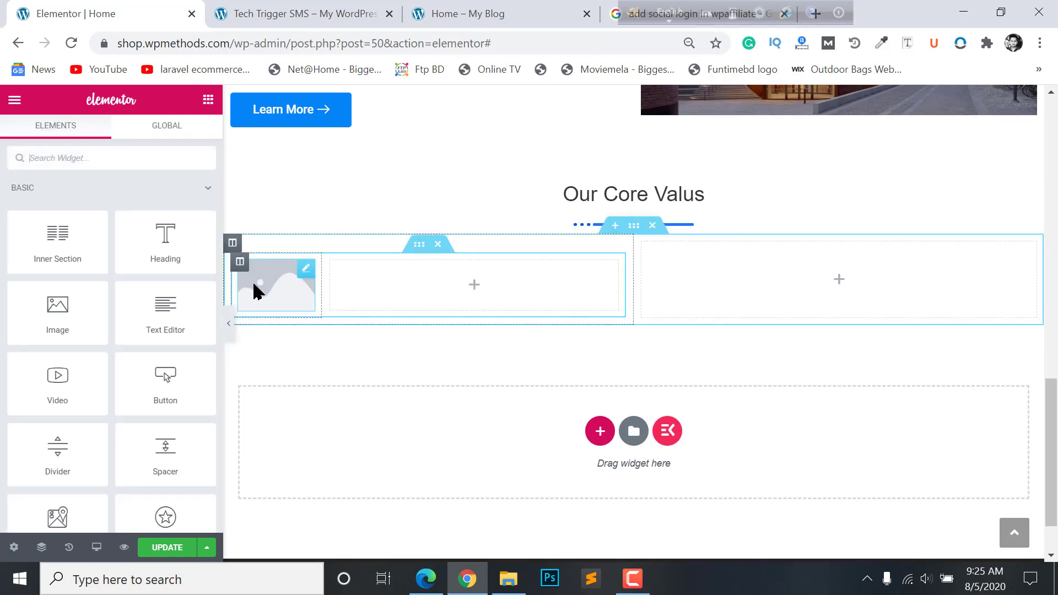
{"action": "left_click", "coordinate": [109, 160]}
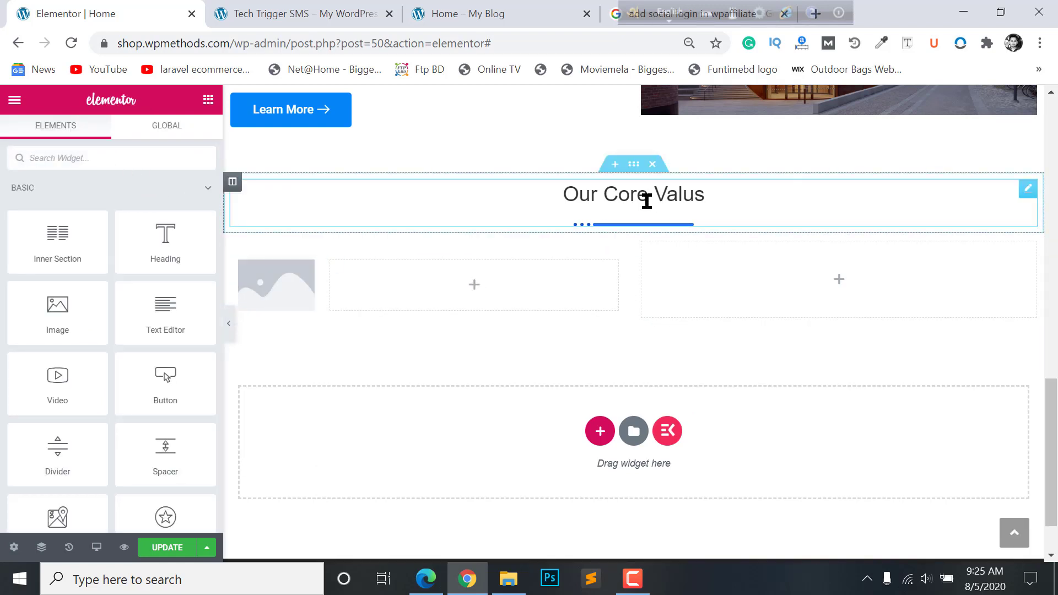
- Copy the Our Core Valus heading and paste it into the wide inner column
{"action": "left_click", "coordinate": [474, 7]}
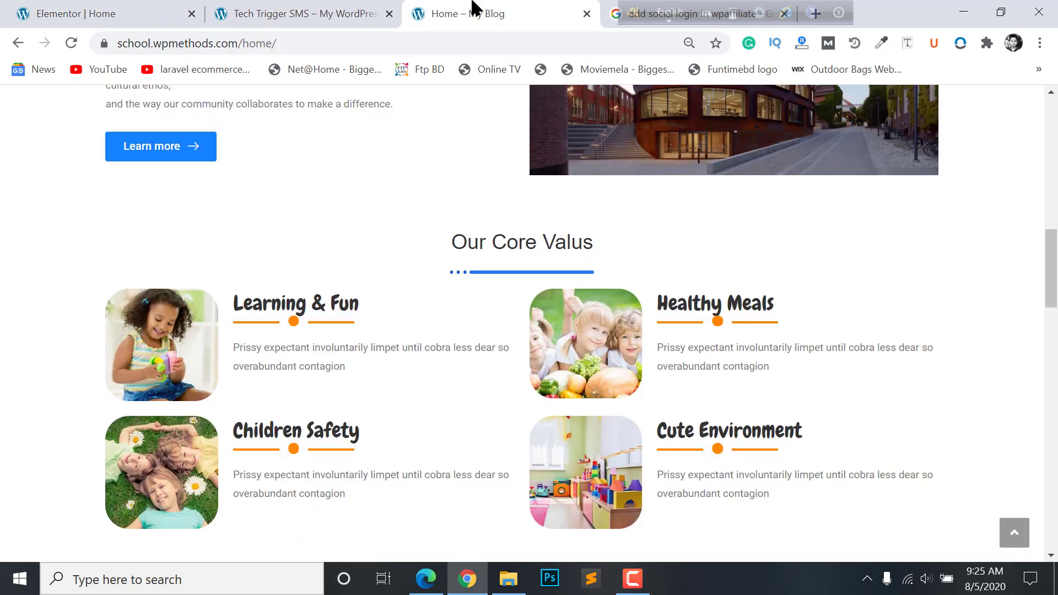
{"action": "left_click", "coordinate": [118, 8]}
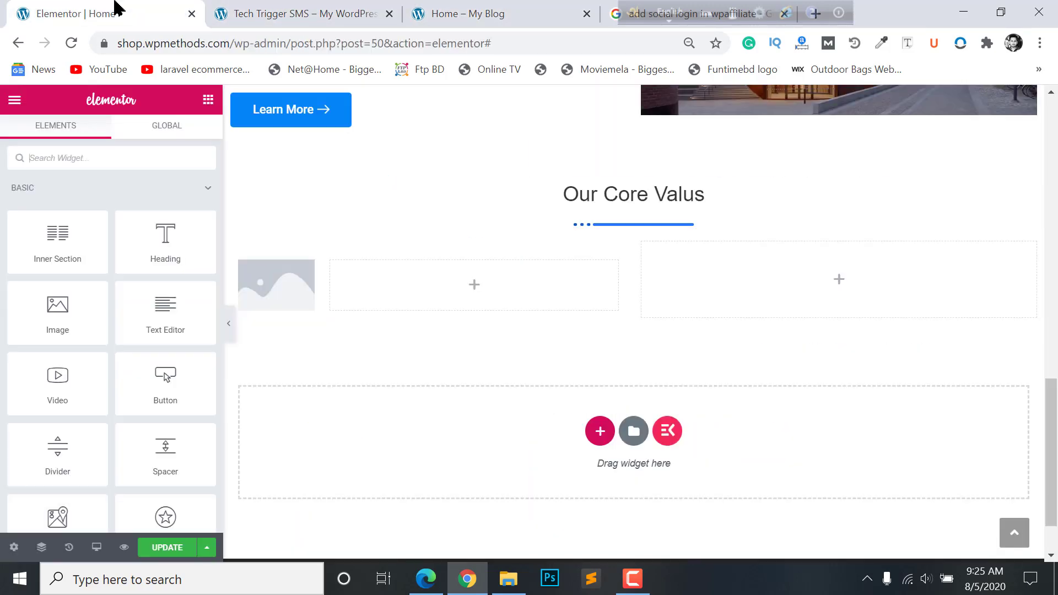
{"action": "right_click", "coordinate": [644, 186]}
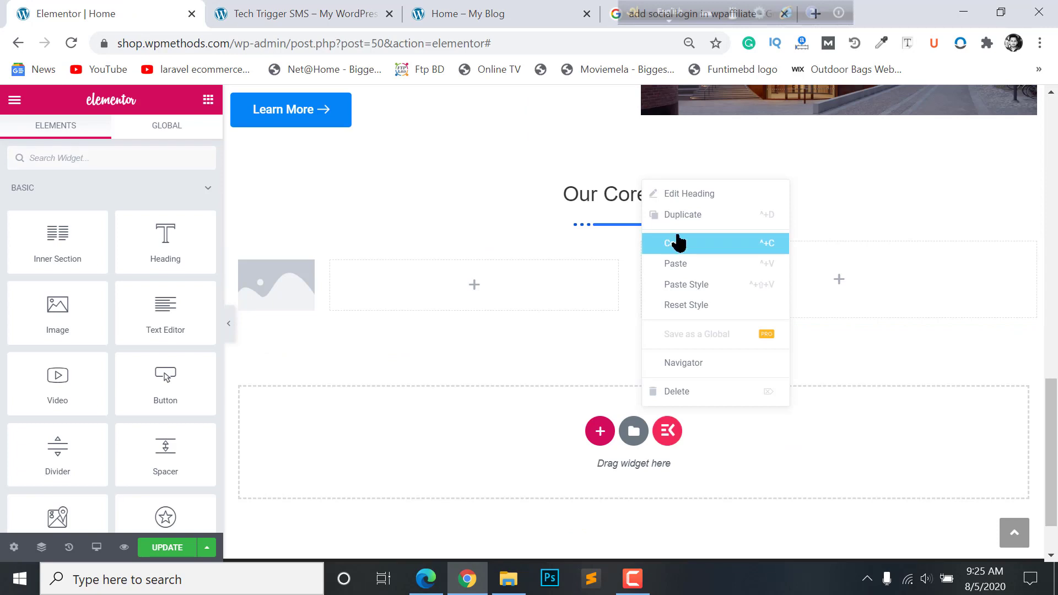
{"action": "left_click", "coordinate": [679, 242]}
{"action": "right_click", "coordinate": [478, 278]}
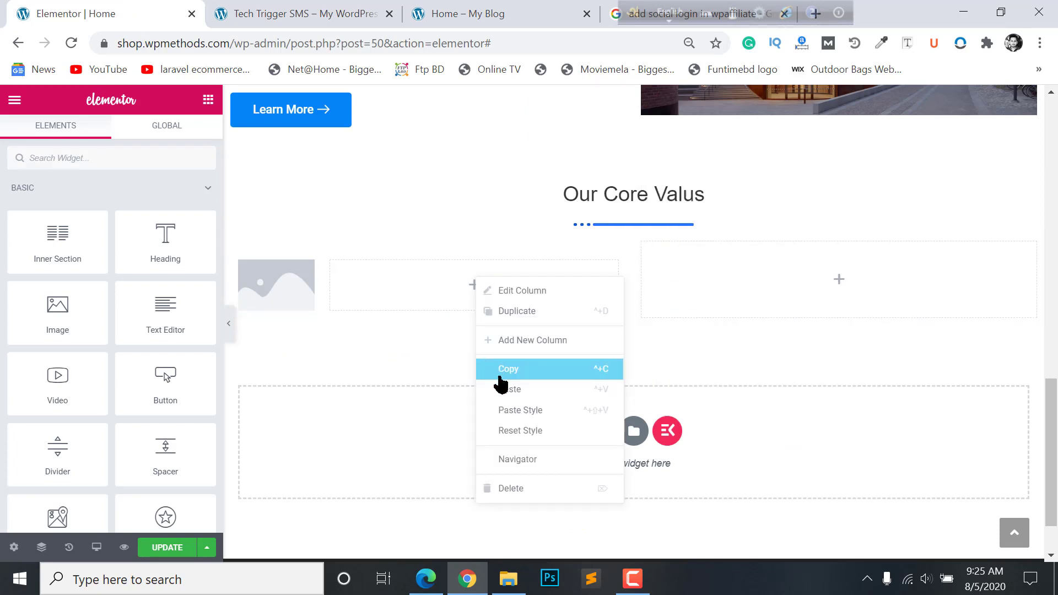
{"action": "left_click", "coordinate": [504, 390]}
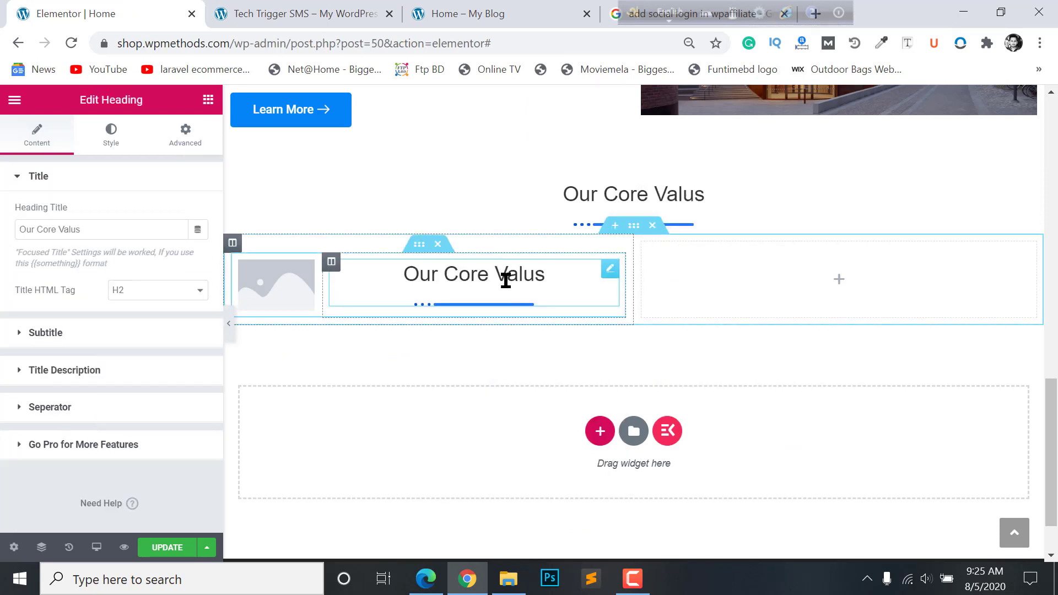
- Left-align the pasted heading
{"action": "left_click", "coordinate": [298, 10]}
{"action": "left_click", "coordinate": [464, 6]}
{"action": "left_click", "coordinate": [165, 14]}
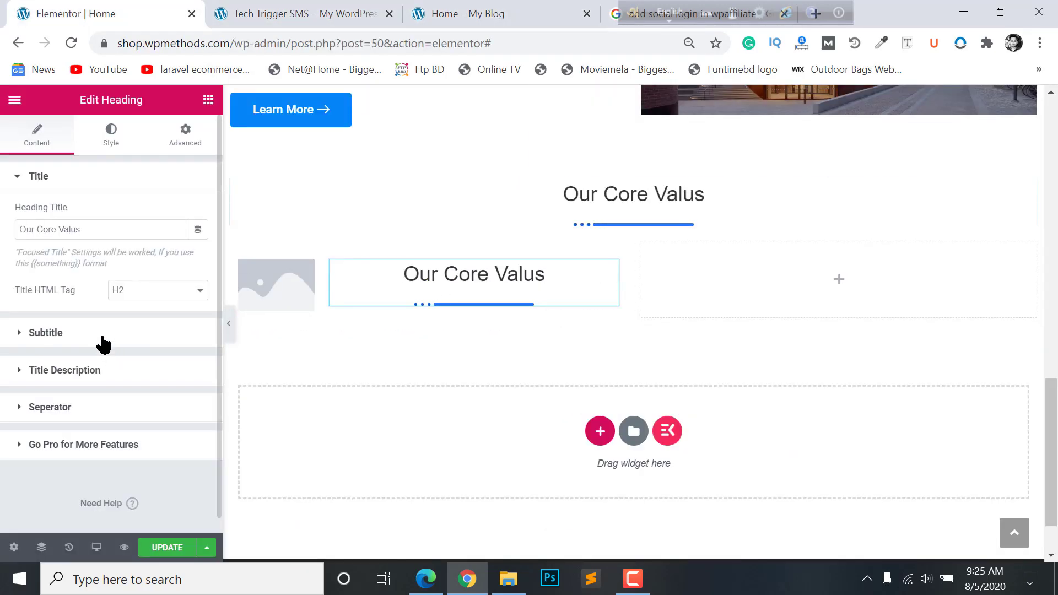
{"action": "left_click", "coordinate": [104, 148]}
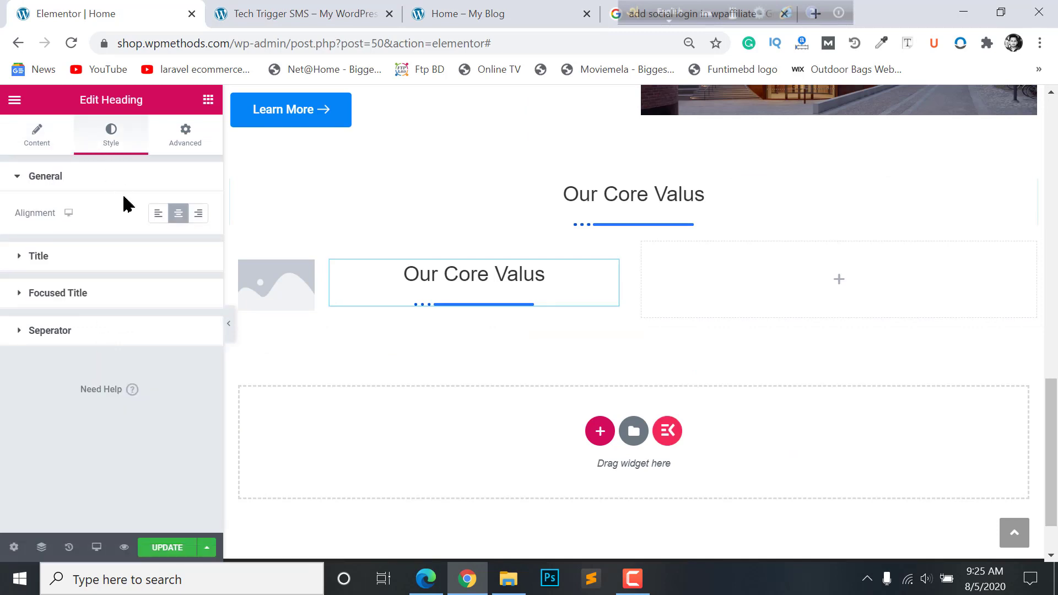
{"action": "left_click", "coordinate": [159, 216]}
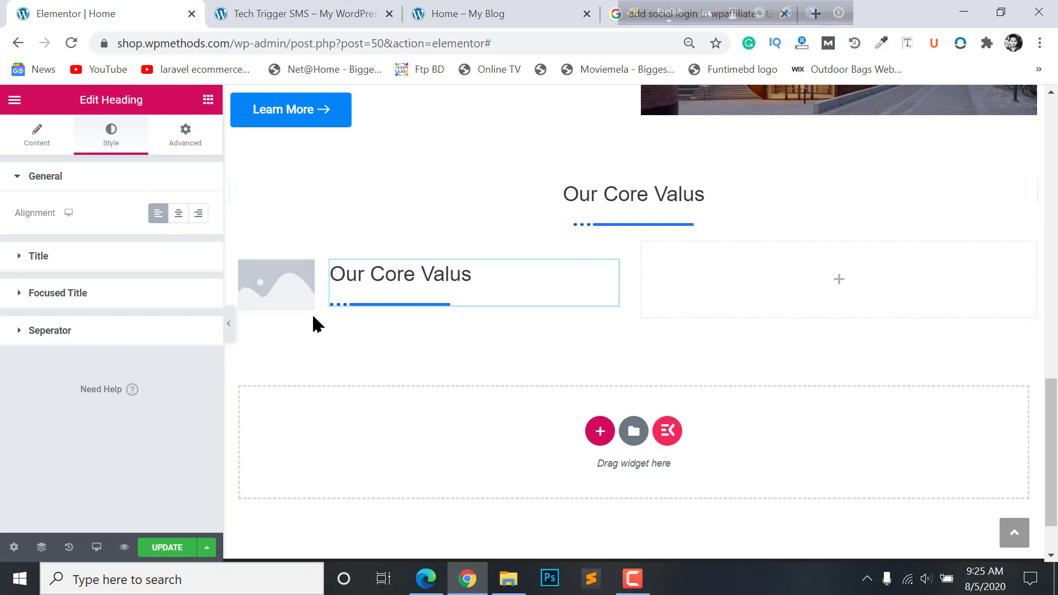
- Make the pasted heading's separator line orange
{"action": "left_click", "coordinate": [136, 336]}
{"action": "scroll", "coordinate": [126, 366], "scroll_direction": "down", "scroll_amount": 2}
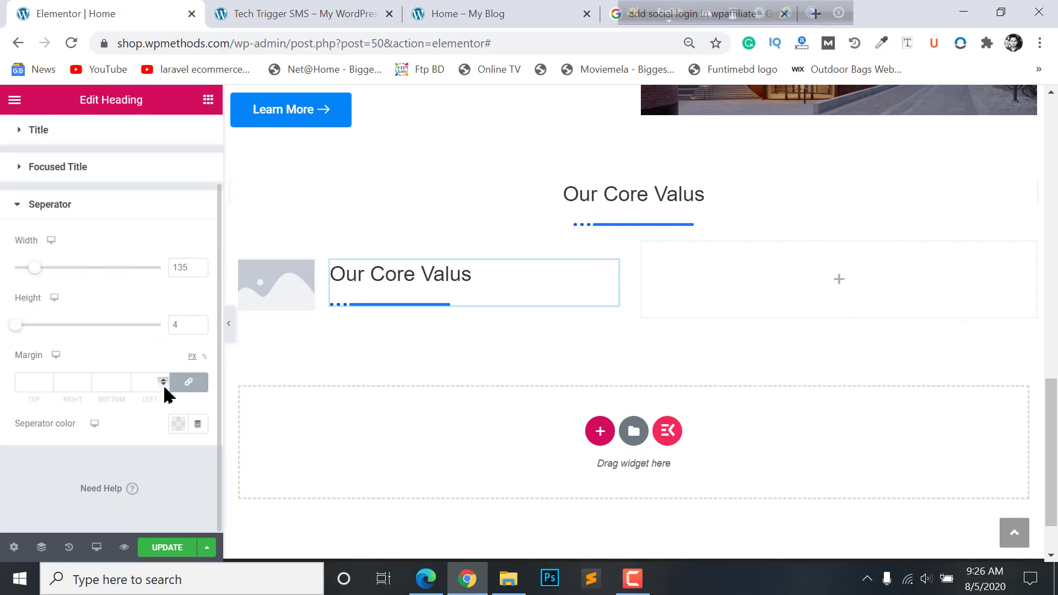
{"action": "left_click", "coordinate": [177, 424]}
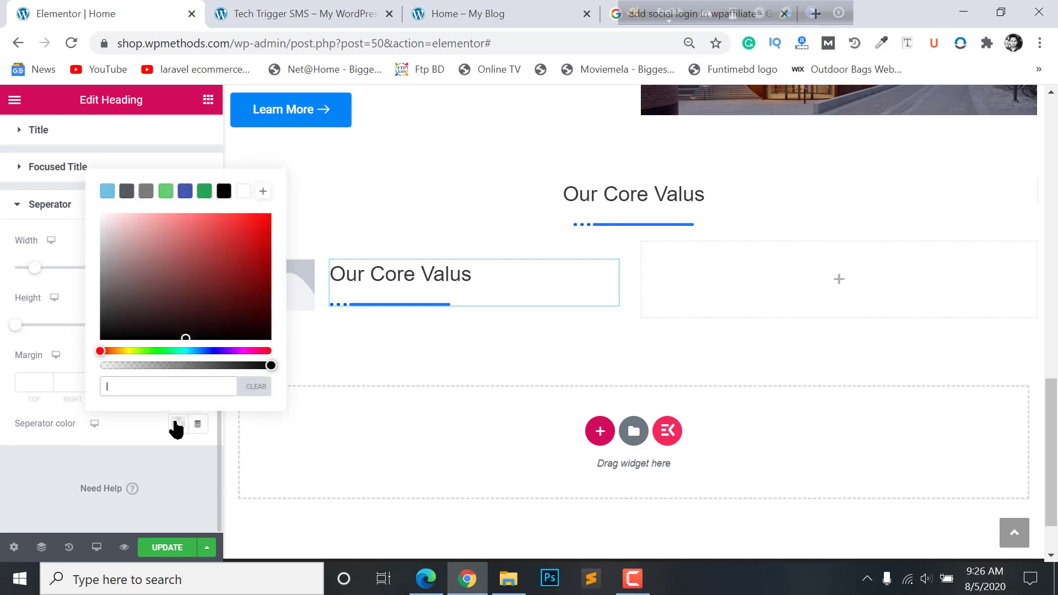
{"action": "left_click", "coordinate": [122, 353]}
{"action": "left_click", "coordinate": [198, 406]}
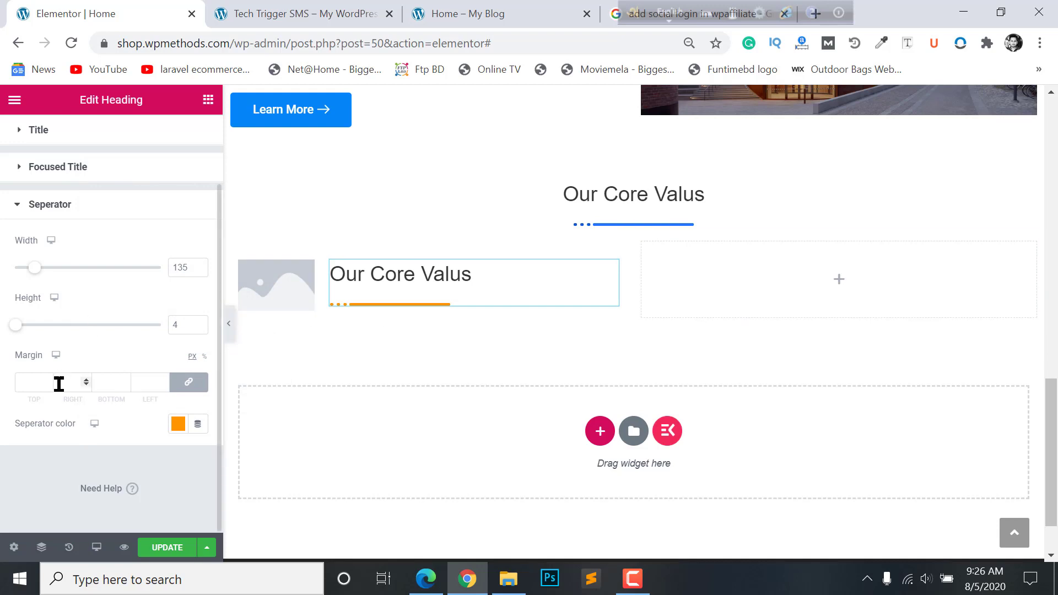
- Change the separator style to solid with a bullet
{"action": "left_click", "coordinate": [35, 137]}
{"action": "left_click", "coordinate": [96, 406]}
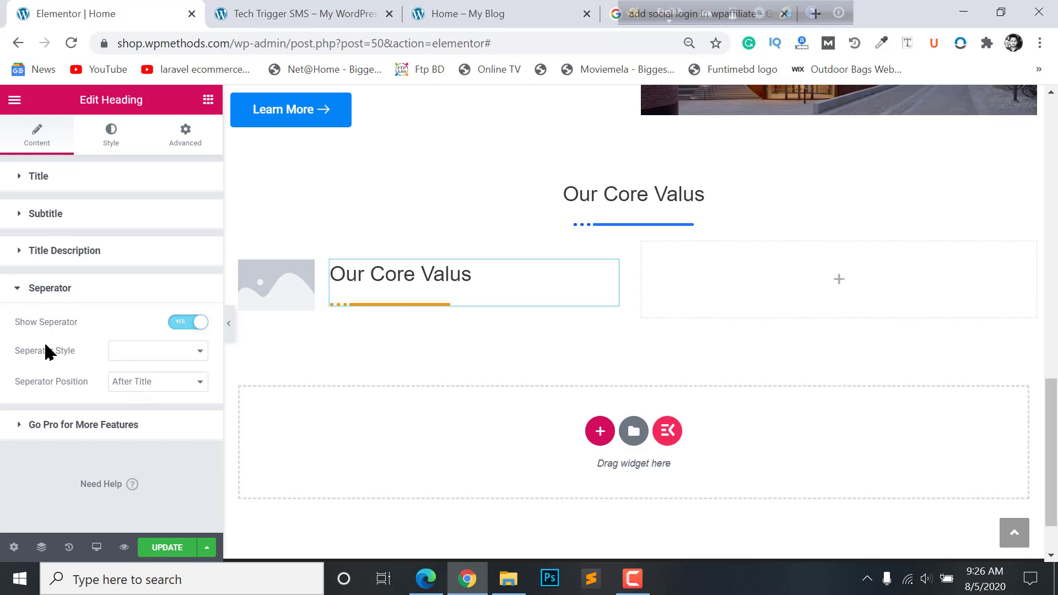
{"action": "left_click", "coordinate": [147, 353]}
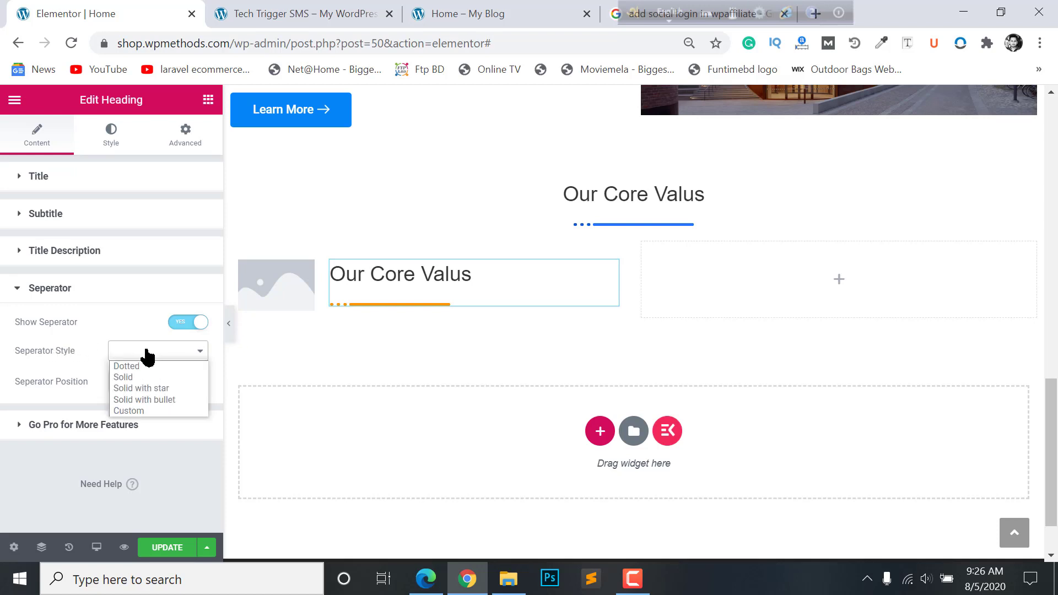
{"action": "left_click", "coordinate": [142, 401]}
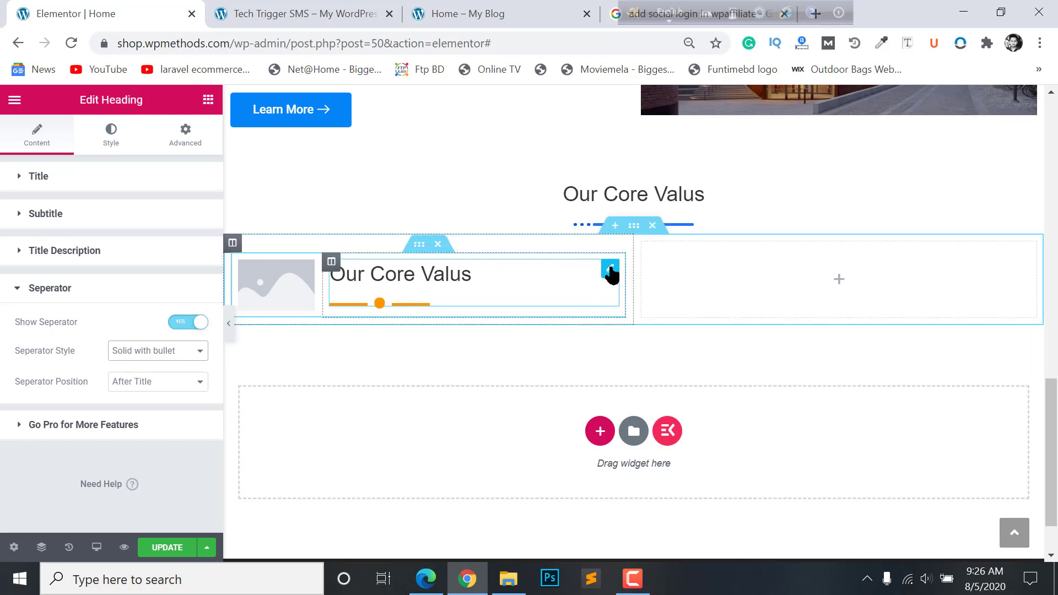
- Unlink the title margins and raise the bottom margin to 2
{"action": "left_click", "coordinate": [109, 131]}
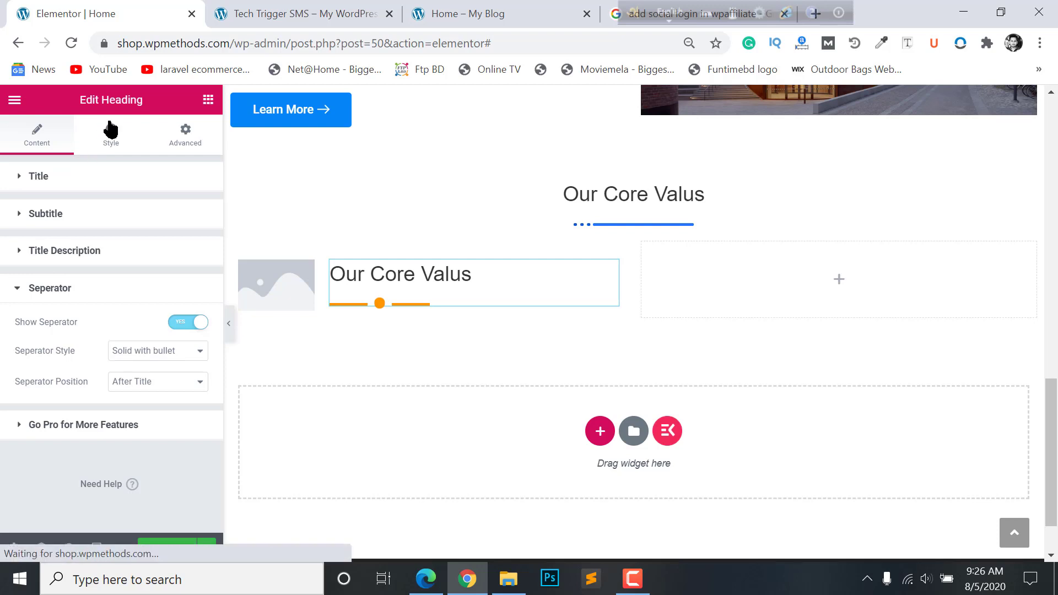
{"action": "left_click", "coordinate": [64, 265]}
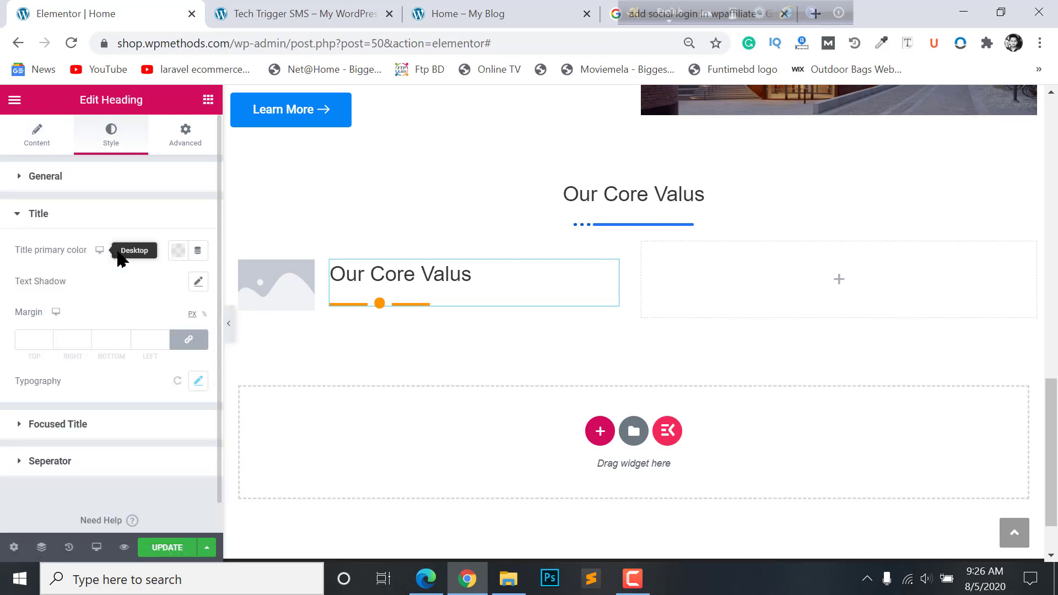
{"action": "left_click", "coordinate": [188, 347]}
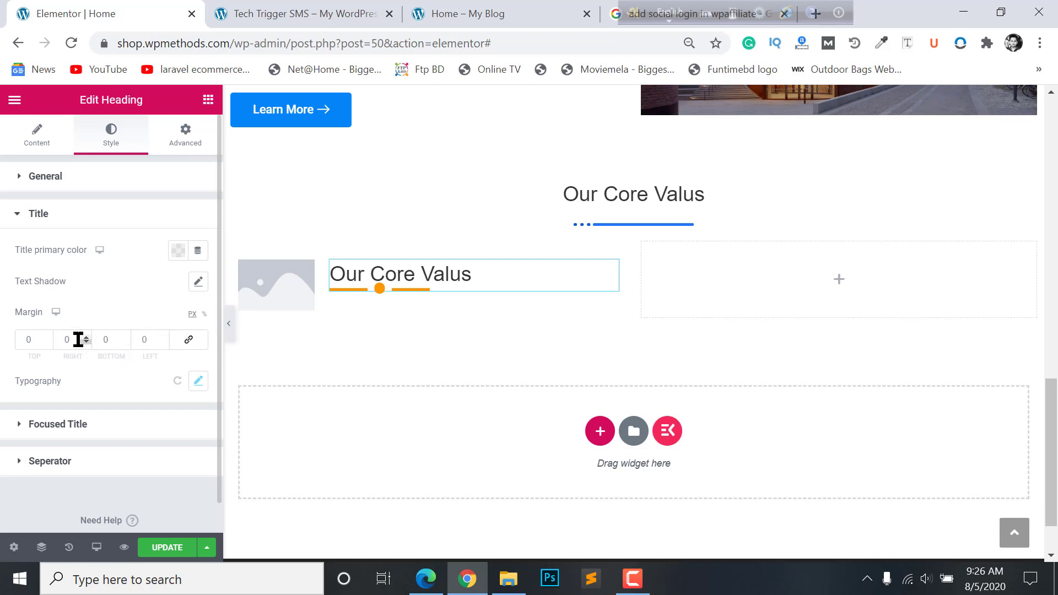
{"action": "left_click", "coordinate": [128, 336]}
{"action": "left_click", "coordinate": [128, 336]}
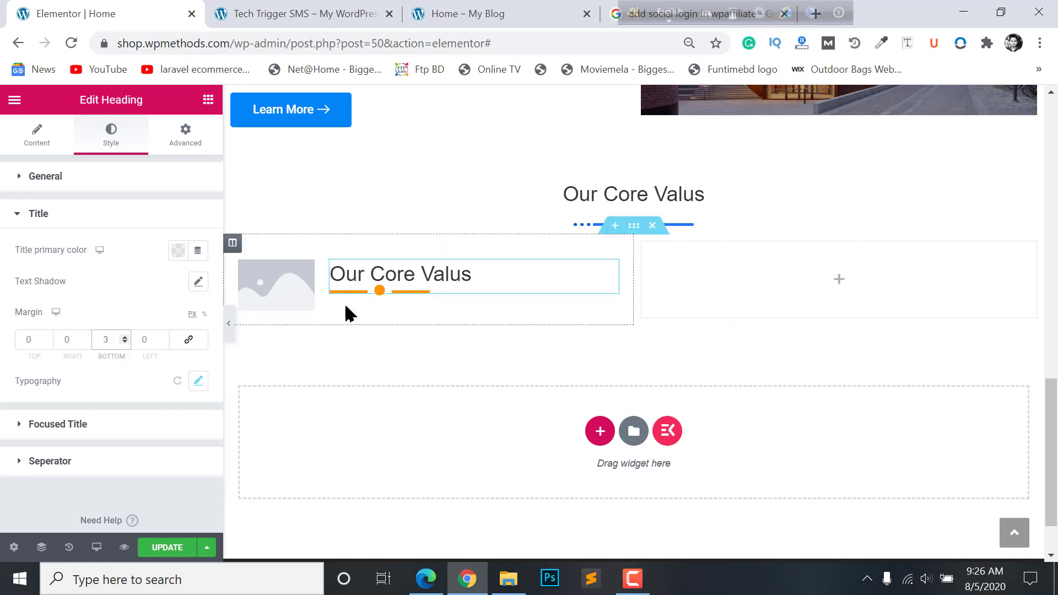
- Copy 'Learning & Fun' from the live homepage and replace the 'Our Core Valus' heading title with it
{"action": "left_click", "coordinate": [288, 10]}
{"action": "left_click", "coordinate": [494, 17]}
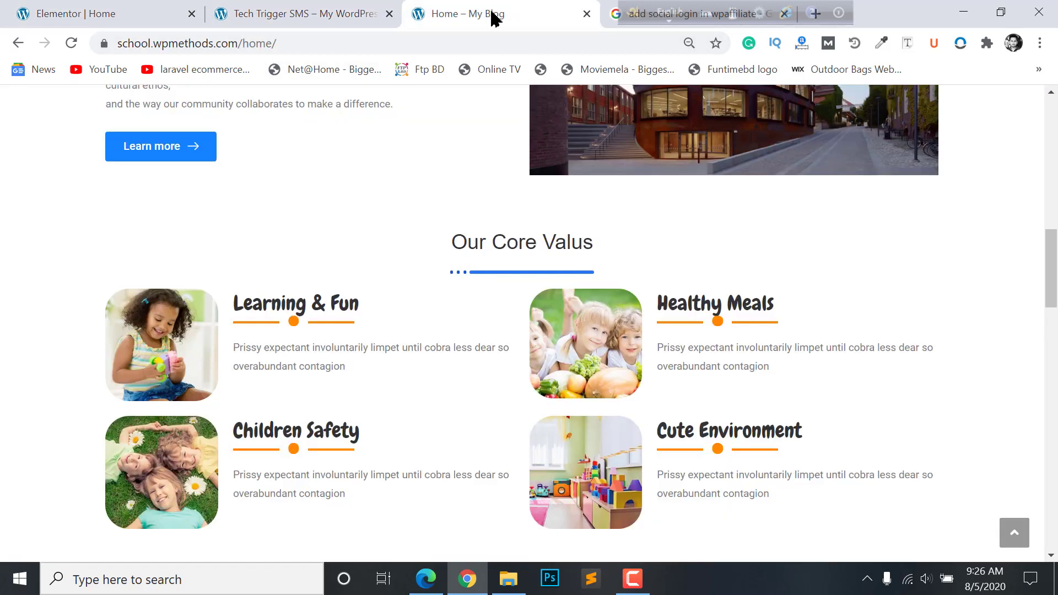
{"action": "left_click_drag", "start_coordinate": [366, 306], "coordinate": [236, 312]}
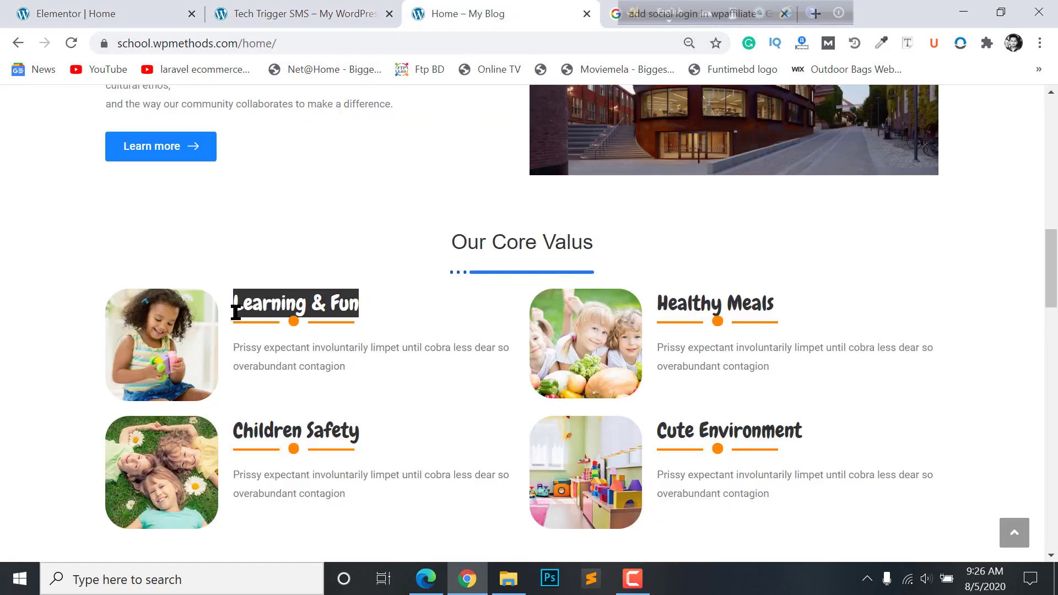
{"action": "right_click", "coordinate": [275, 310]}
{"action": "left_click", "coordinate": [317, 315]}
{"action": "left_click", "coordinate": [221, 10]}
{"action": "left_click", "coordinate": [113, 8]}
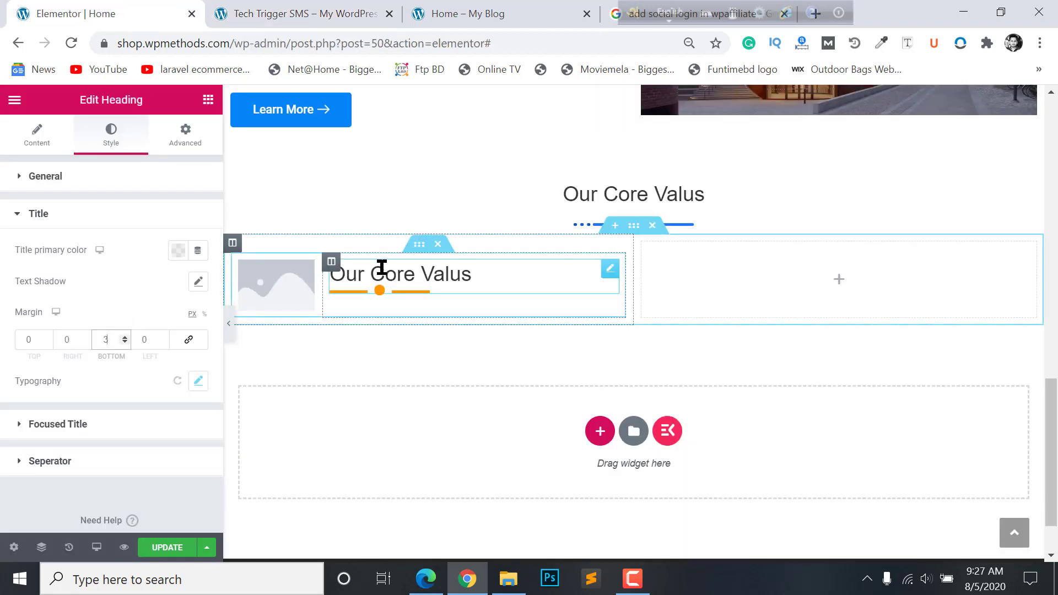
{"action": "left_click", "coordinate": [37, 135]}
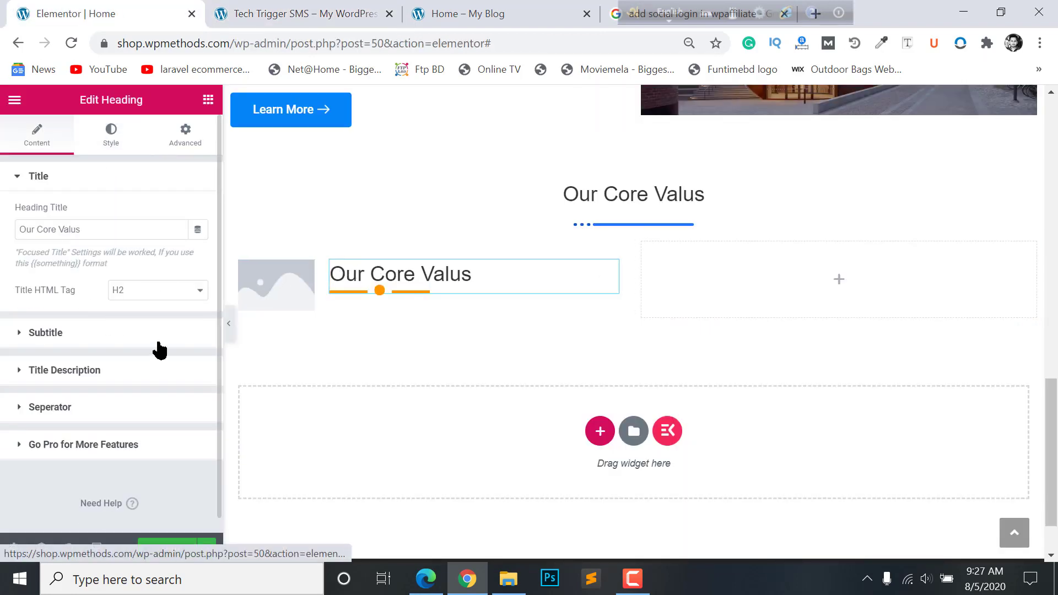
{"action": "left_click_drag", "start_coordinate": [121, 229], "coordinate": [3, 241]}
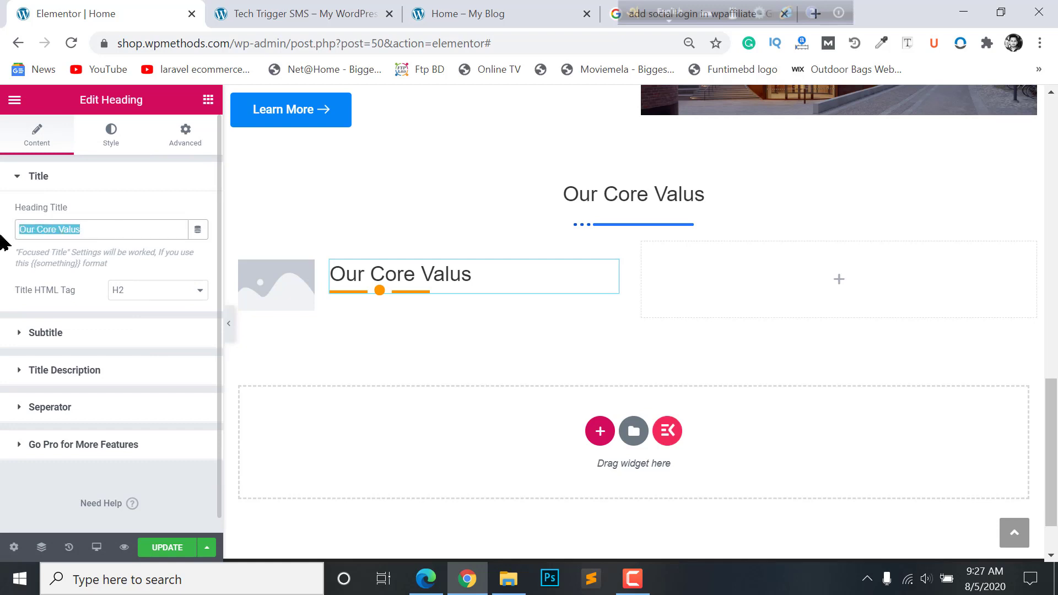
{"action": "type", "text": "Learning & Fun"}
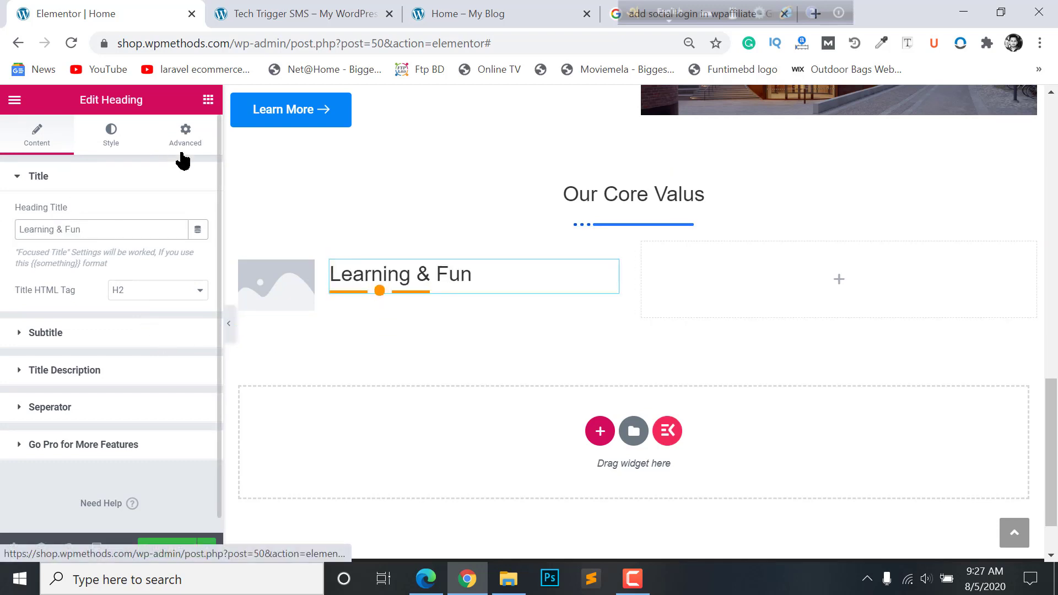
- Add a Text Editor widget below the heading holding the live site's 'Prissy expectant…' description paragraph
{"action": "left_click", "coordinate": [208, 100]}
{"action": "left_click_drag", "start_coordinate": [171, 326], "coordinate": [412, 314]}
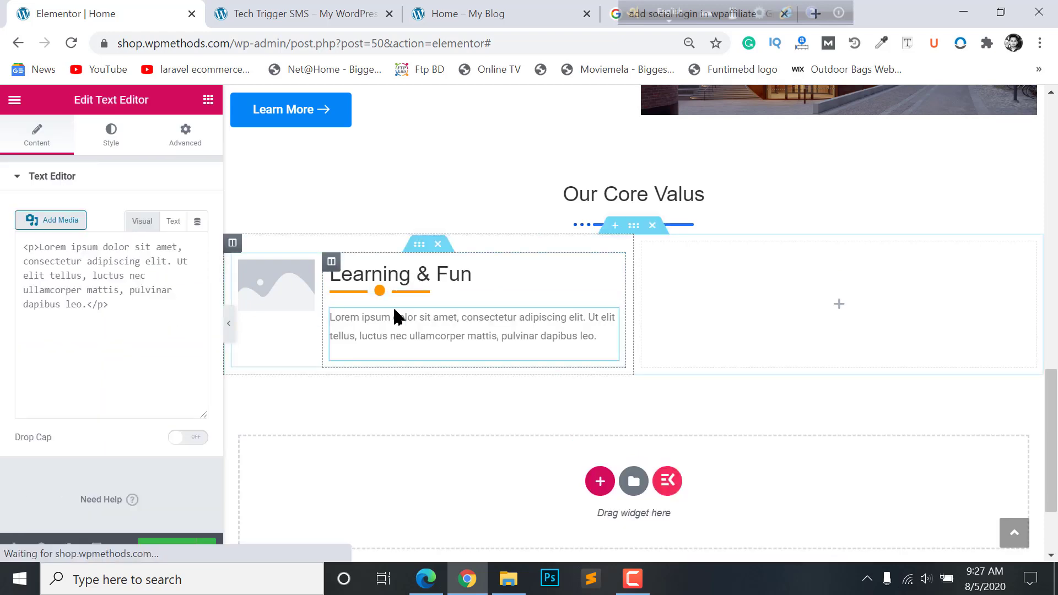
{"action": "left_click", "coordinate": [302, 7]}
{"action": "left_click", "coordinate": [411, 8]}
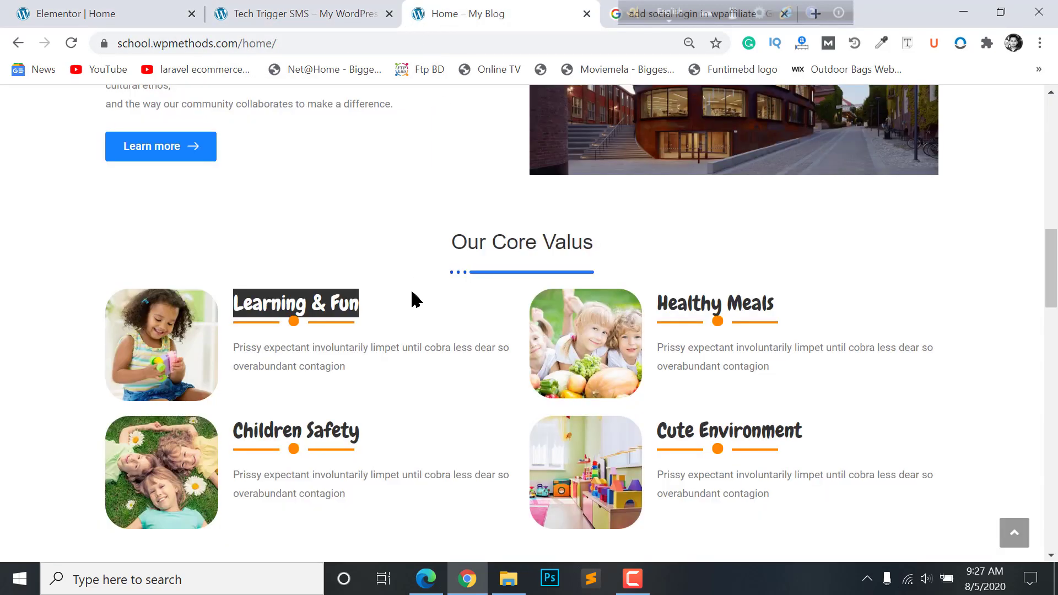
{"action": "left_click_drag", "start_coordinate": [361, 376], "coordinate": [232, 345]}
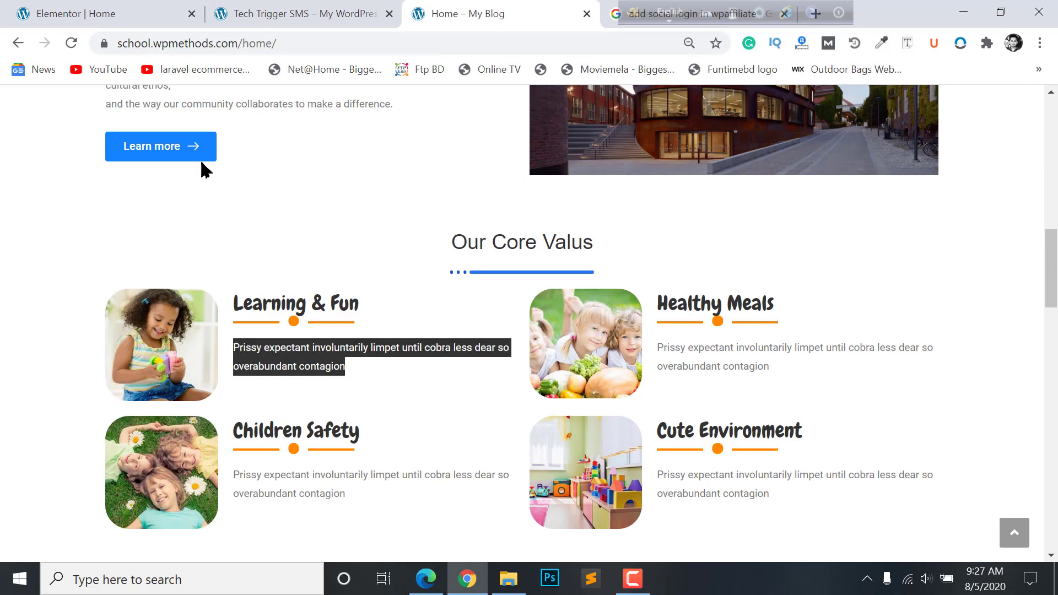
{"action": "left_click", "coordinate": [111, 8]}
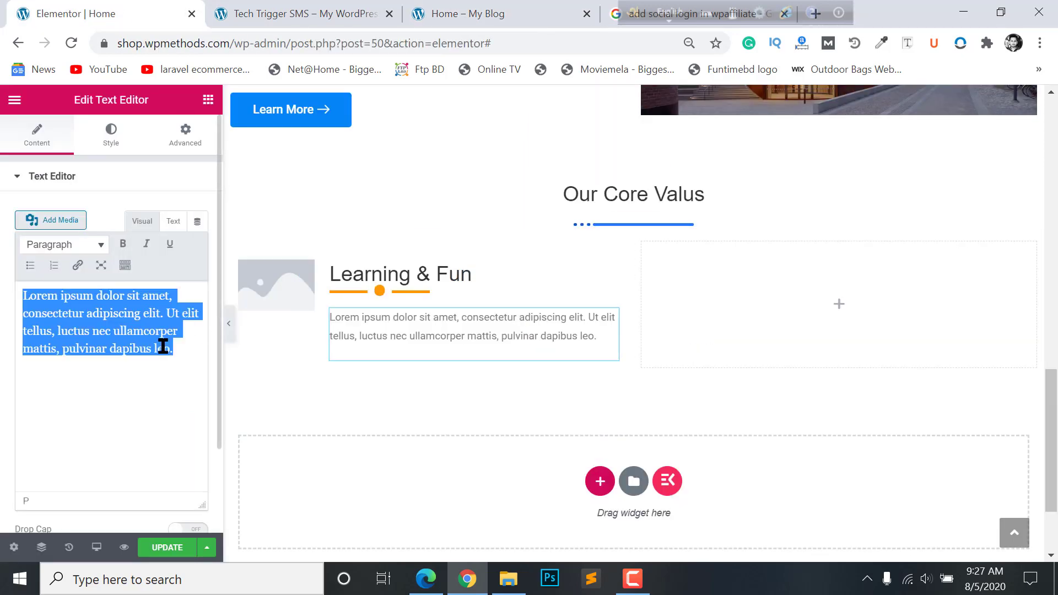
{"action": "key", "text": "ctrl+v"}
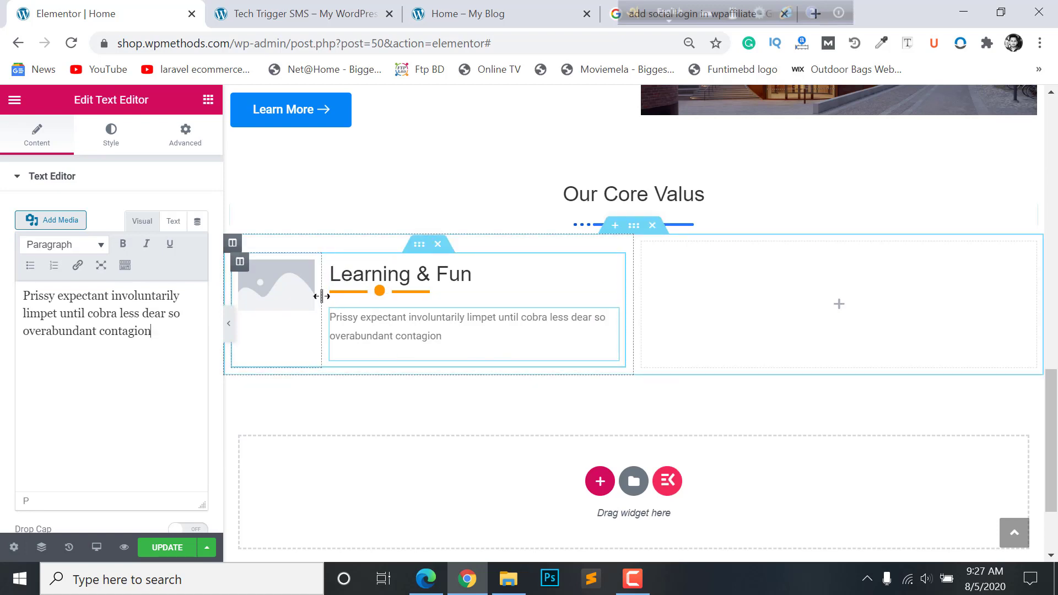
{"action": "left_click_drag", "start_coordinate": [322, 296], "coordinate": [331, 298]}
- Replace the placeholder card image with the curly-haired girl photo from the media library
{"action": "left_click", "coordinate": [287, 289]}
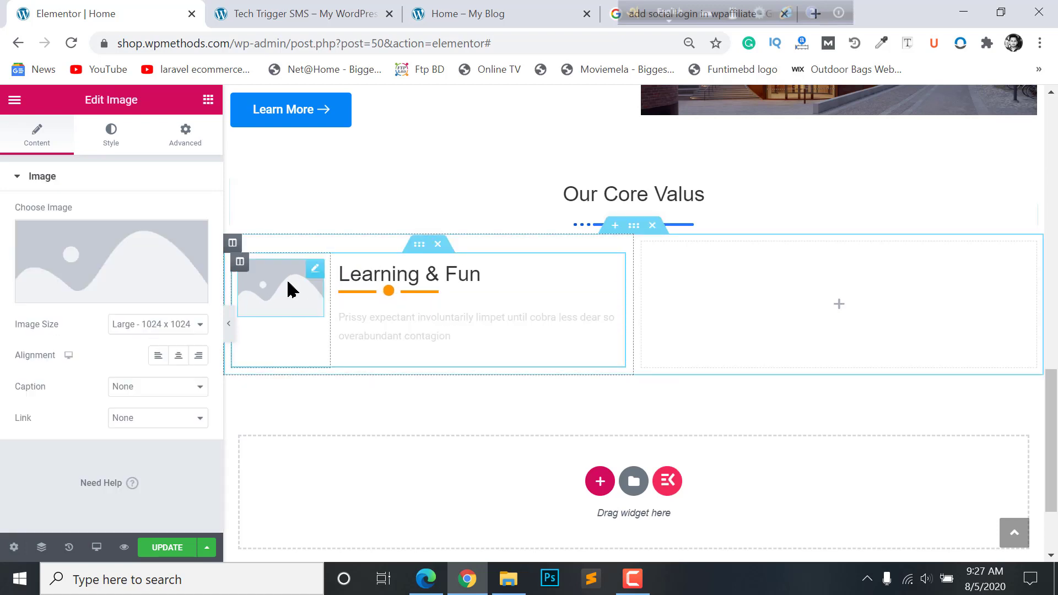
{"action": "left_click", "coordinate": [124, 268]}
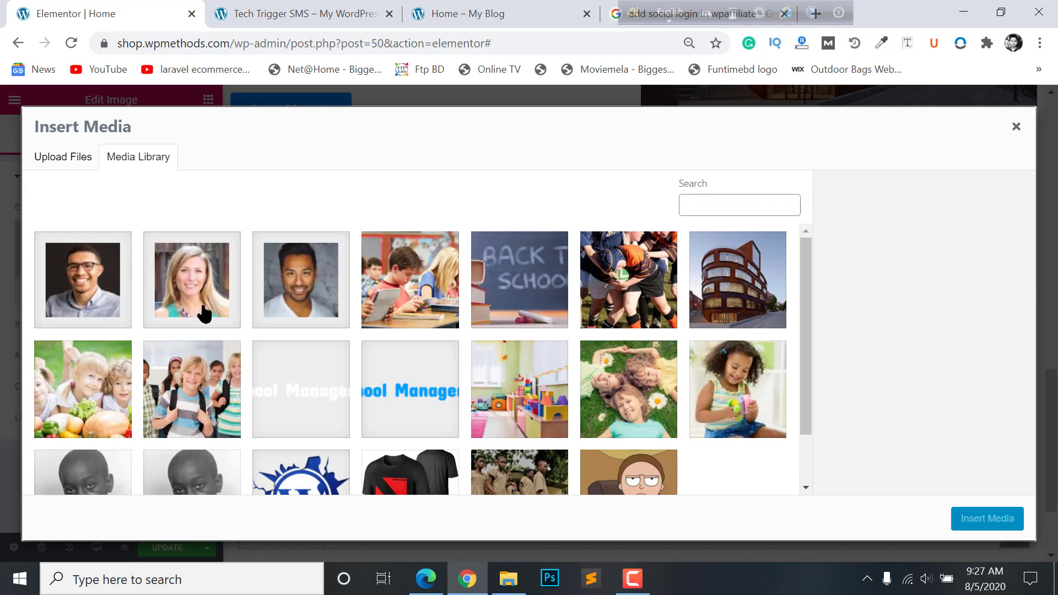
{"action": "left_click", "coordinate": [592, 386]}
{"action": "left_click", "coordinate": [722, 375]}
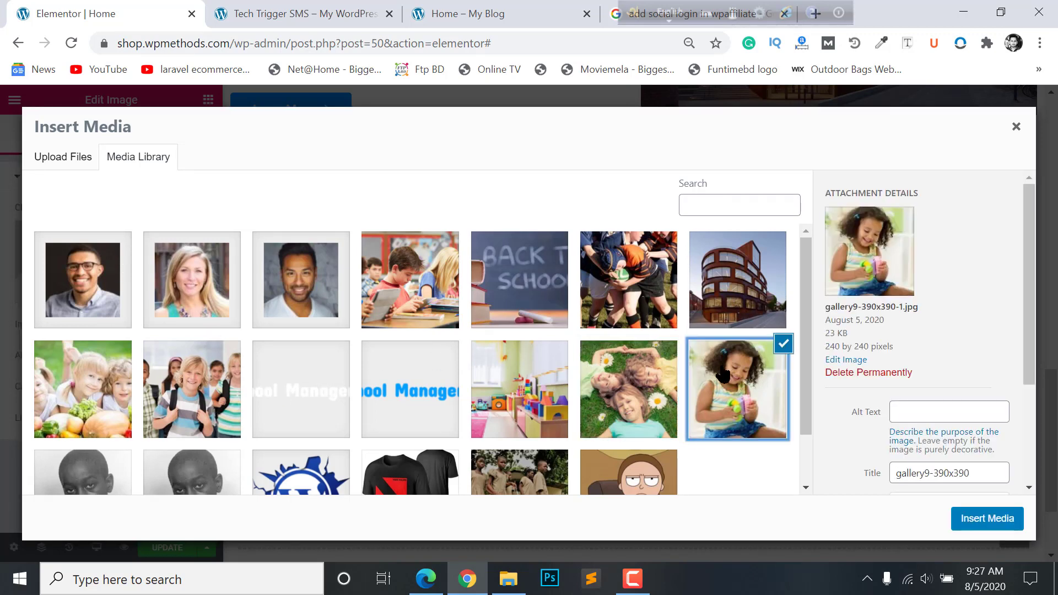
{"action": "left_click", "coordinate": [987, 519]}
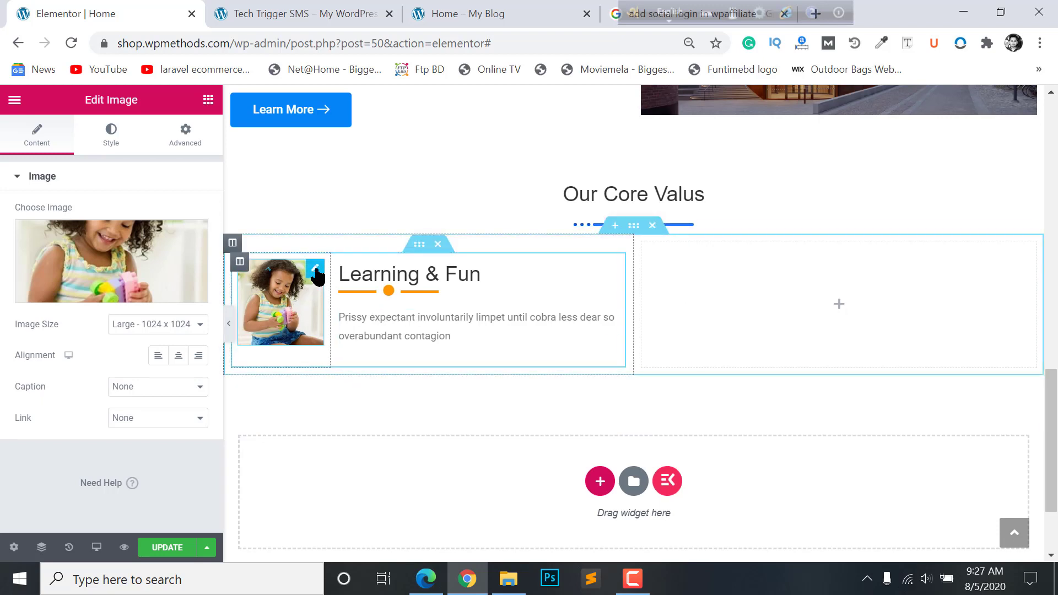
- Round the image's corners with a 30 px border radius
{"action": "left_click", "coordinate": [112, 138]}
{"action": "scroll", "coordinate": [63, 349], "scroll_direction": "down", "scroll_amount": 3}
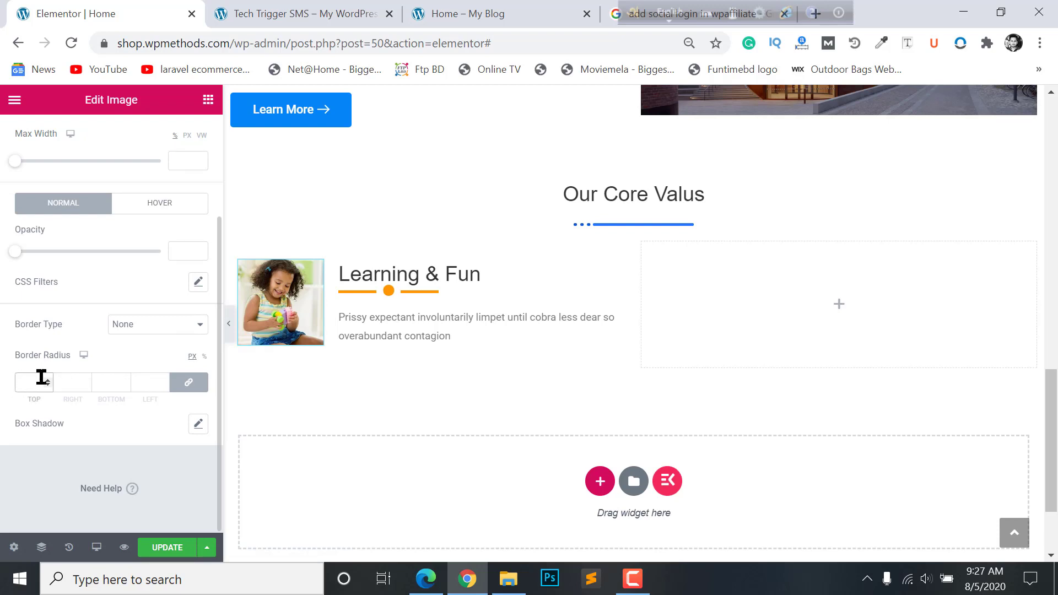
{"action": "type", "text": "30"}
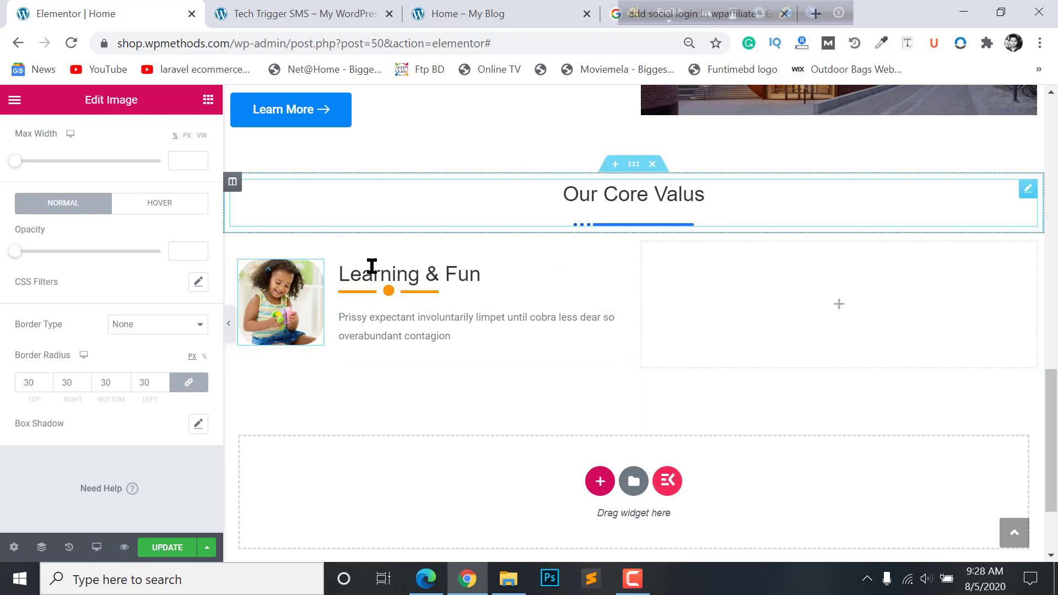
{"action": "left_click", "coordinate": [440, 269]}
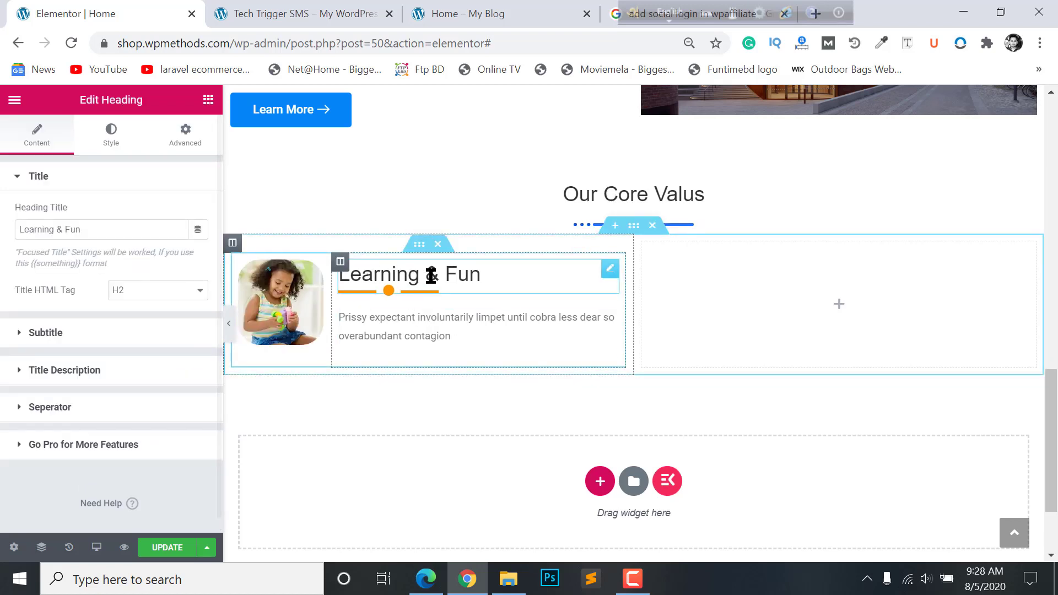
- Set the Learning & Fun title typography font family to Chewy and preview the card
{"action": "left_click", "coordinate": [112, 135]}
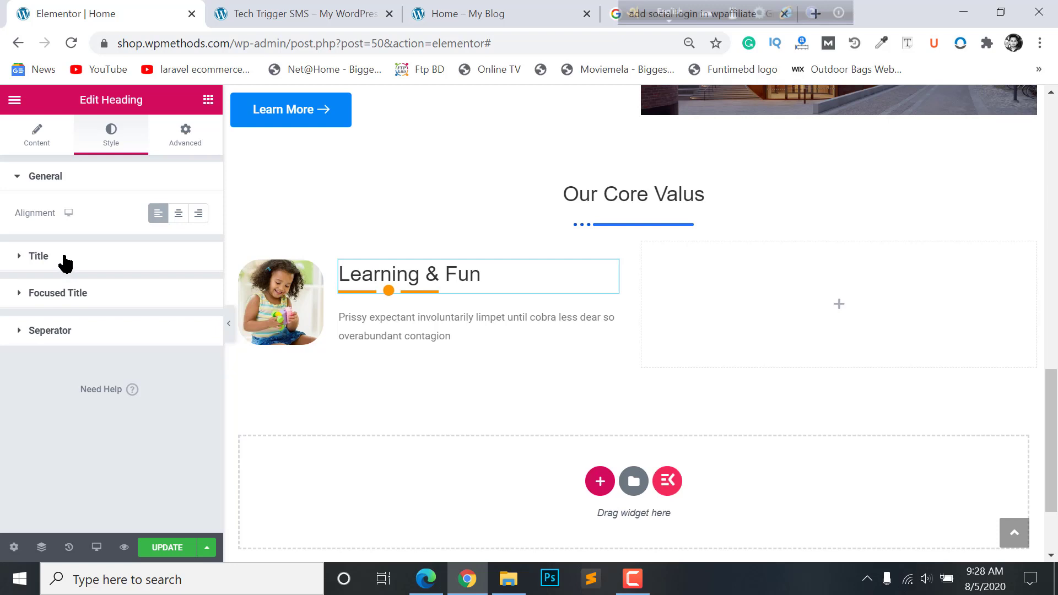
{"action": "left_click", "coordinate": [39, 256]}
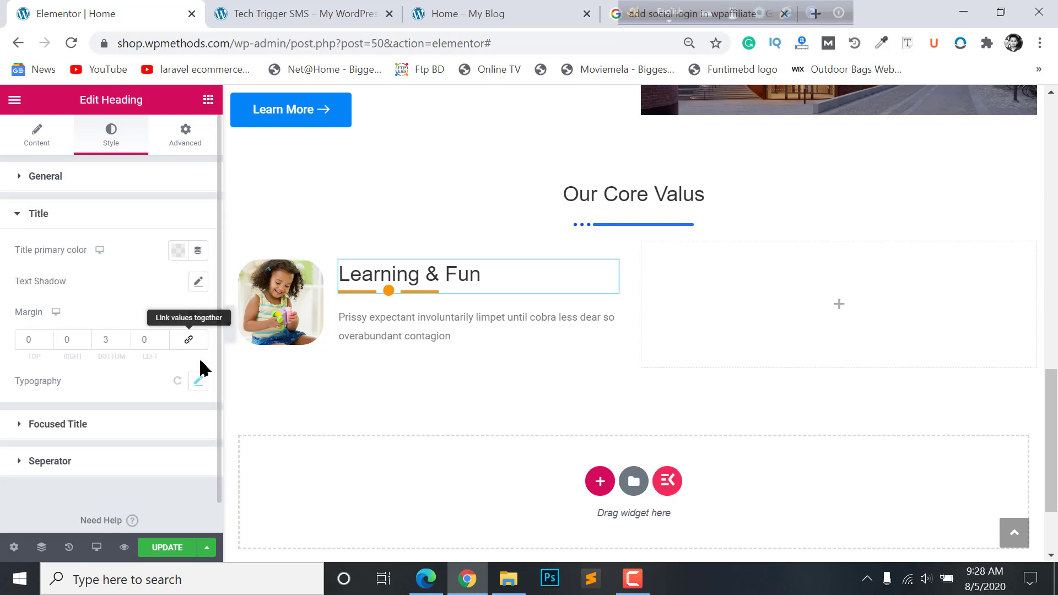
{"action": "left_click", "coordinate": [197, 381]}
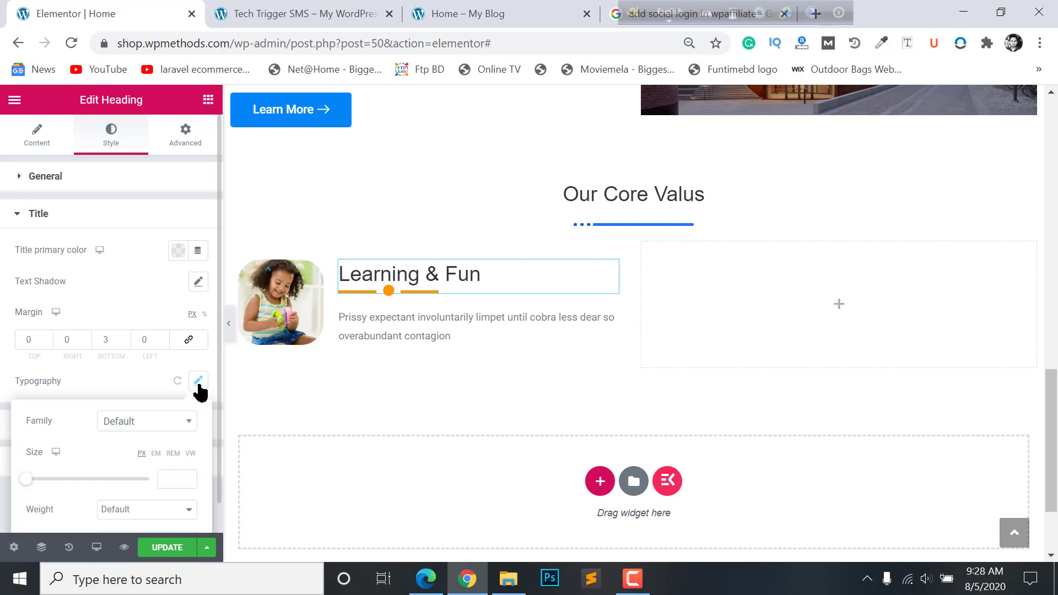
{"action": "scroll", "coordinate": [159, 386], "scroll_direction": "down", "scroll_amount": 4}
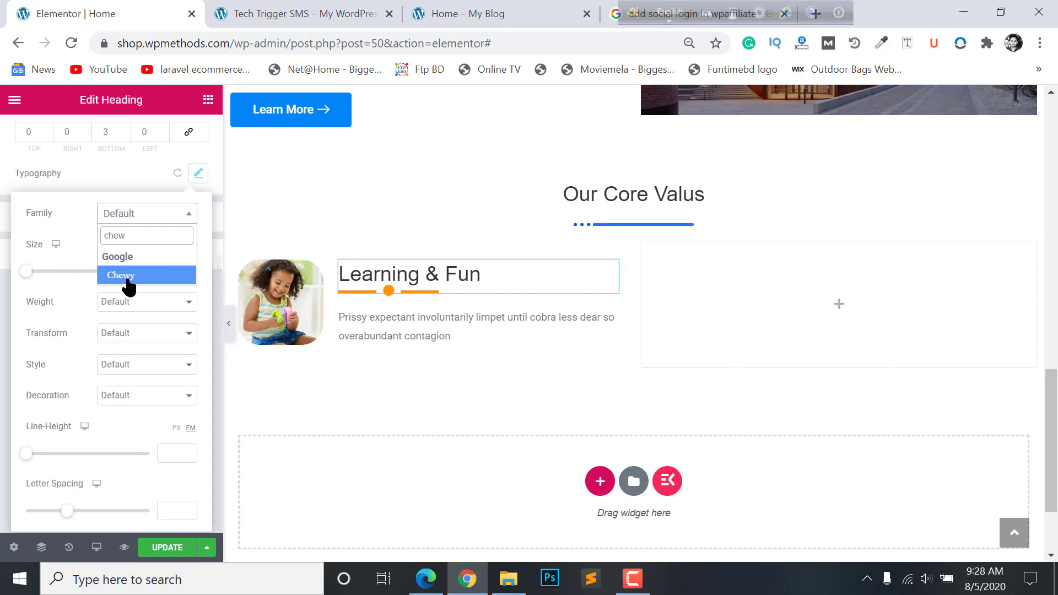
{"action": "left_click", "coordinate": [130, 278]}
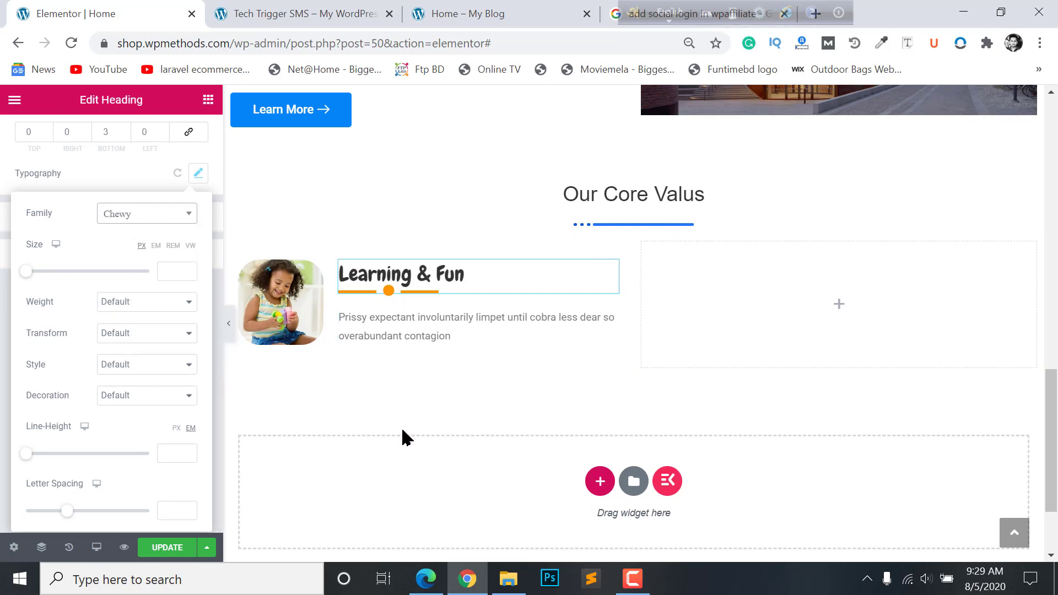
{"action": "left_click", "coordinate": [229, 324]}
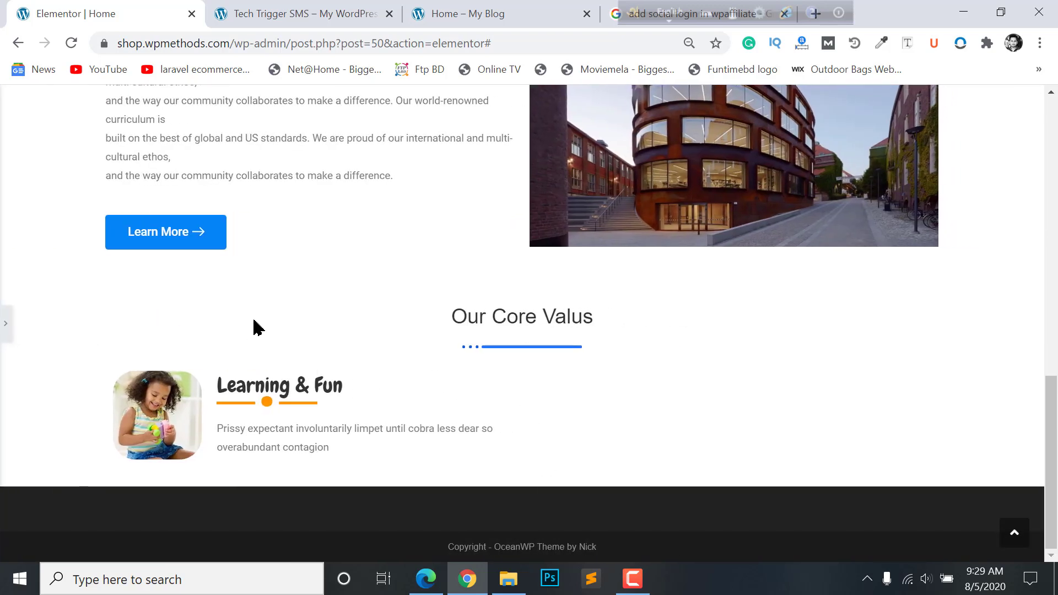
{"action": "left_click", "coordinate": [8, 330]}
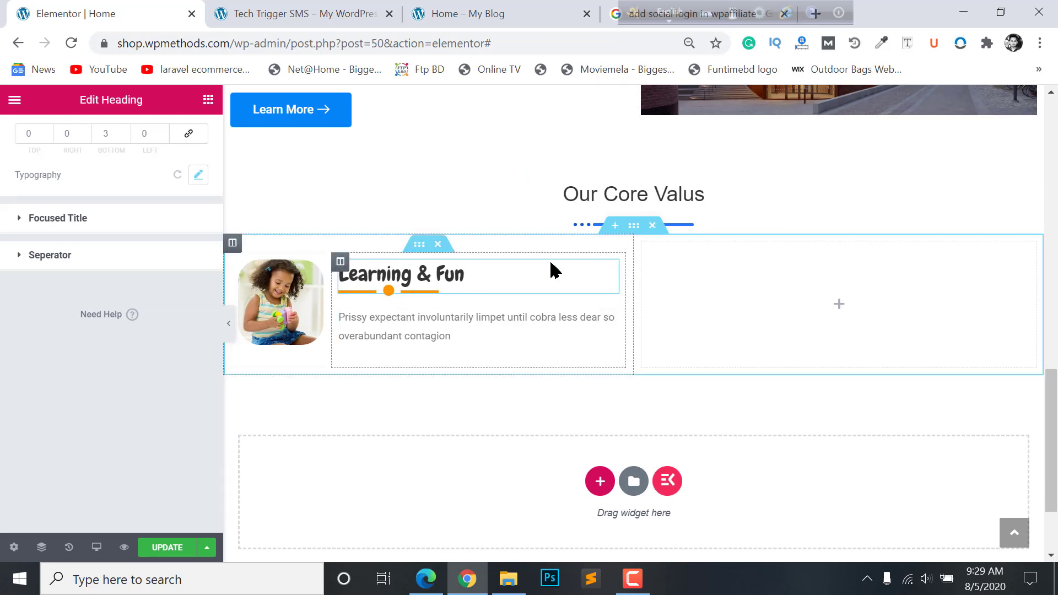
- Duplicate the Learning & Fun card, then the whole Core Values row, giving two rows of two cards
{"action": "right_click", "coordinate": [642, 245]}
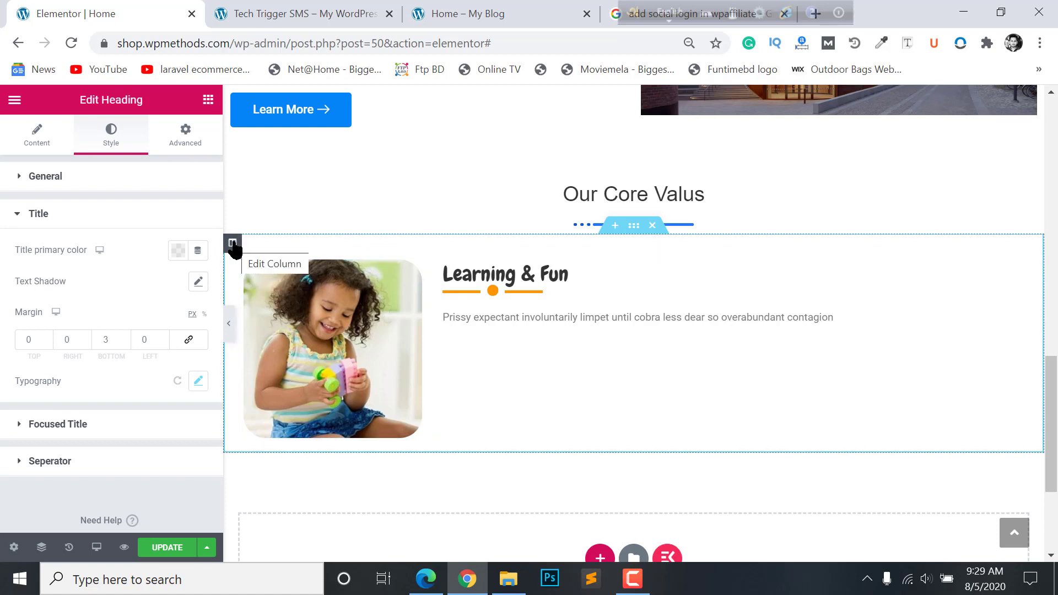
{"action": "right_click", "coordinate": [233, 246]}
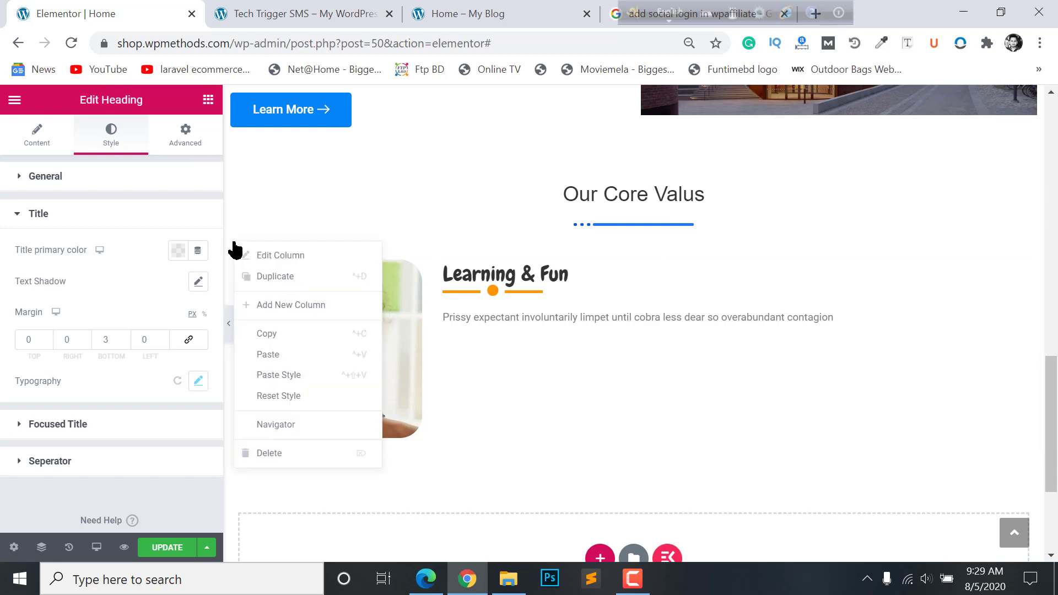
{"action": "key", "text": "ctrl+d"}
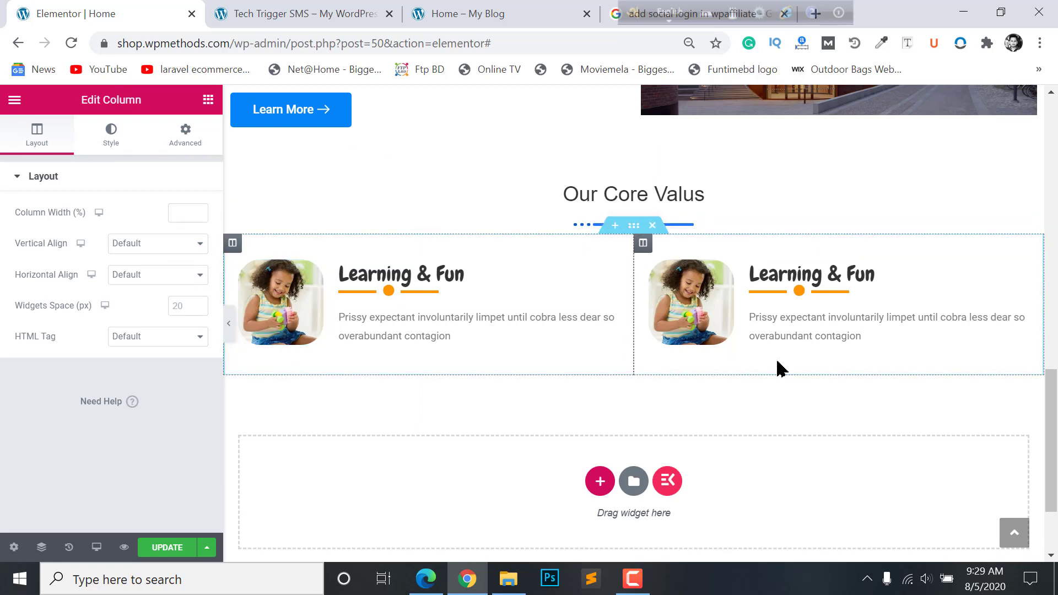
{"action": "right_click", "coordinate": [634, 231]}
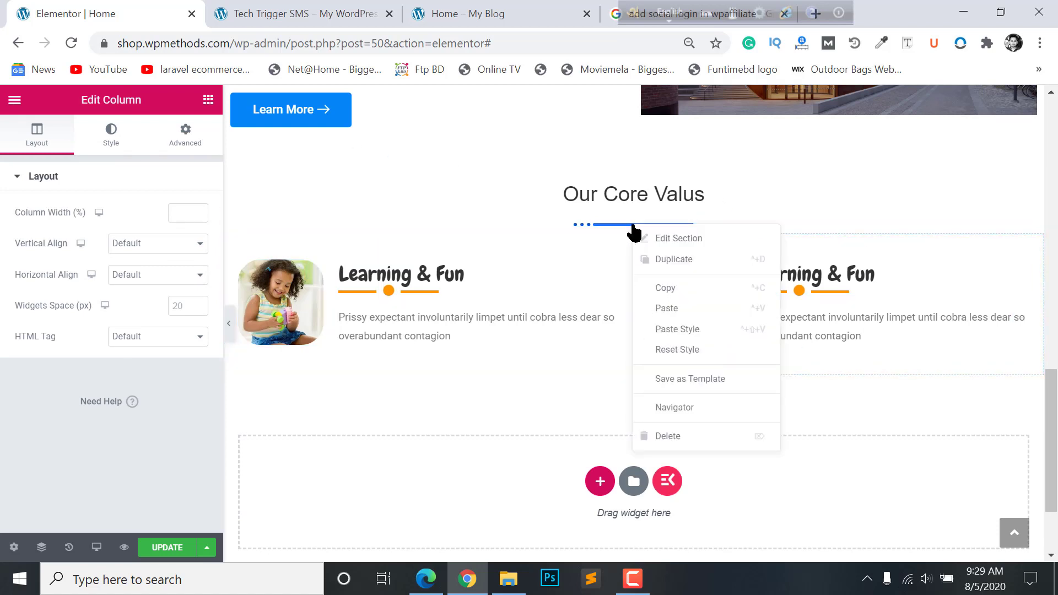
{"action": "left_click", "coordinate": [661, 266]}
{"action": "scroll", "coordinate": [409, 292], "scroll_direction": "down", "scroll_amount": 3}
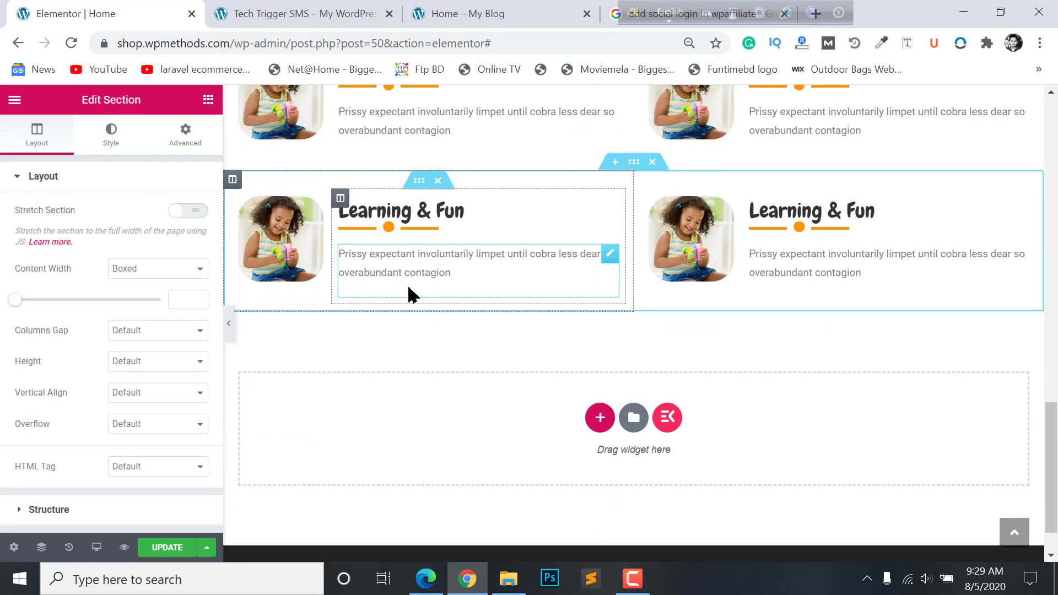
- Set up the top-right Healthy Meals card with the children-in-grass photo
{"action": "scroll", "coordinate": [761, 370], "scroll_direction": "up", "scroll_amount": 3}
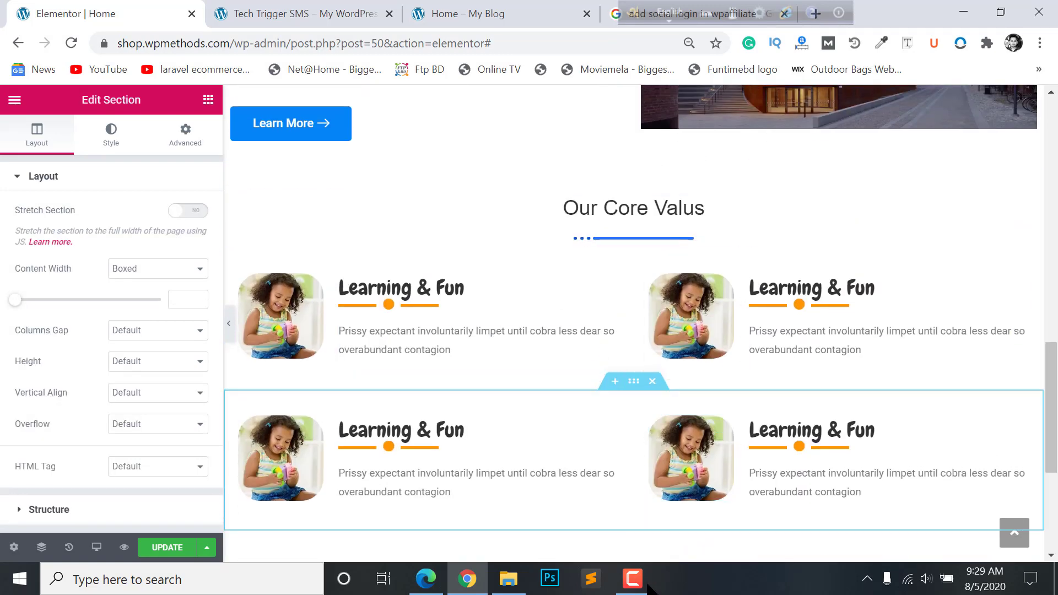
{"action": "scroll", "coordinate": [753, 309], "scroll_direction": "down", "scroll_amount": 1}
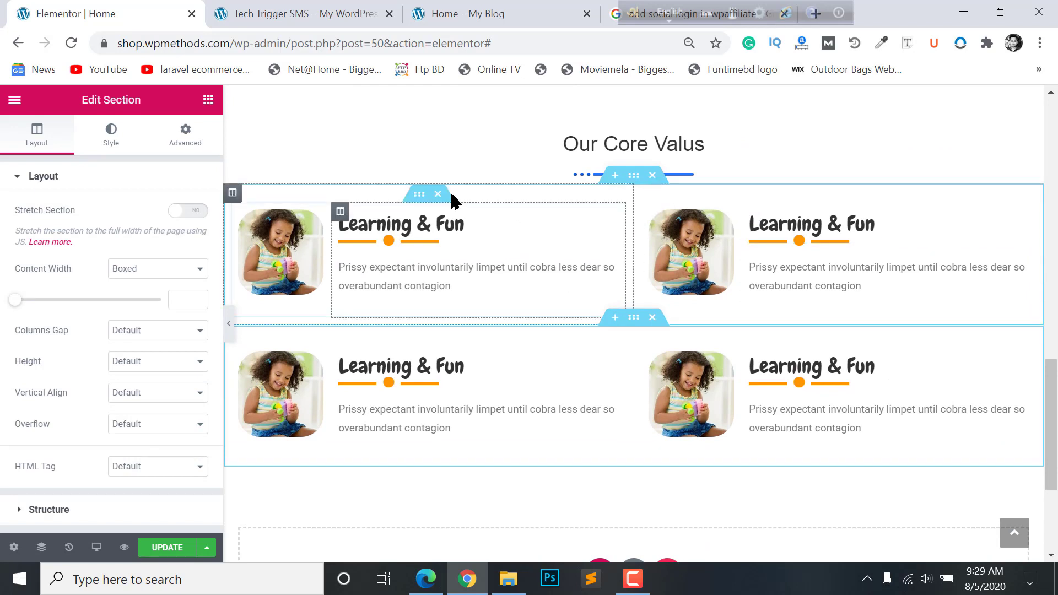
{"action": "left_click", "coordinate": [418, 226]}
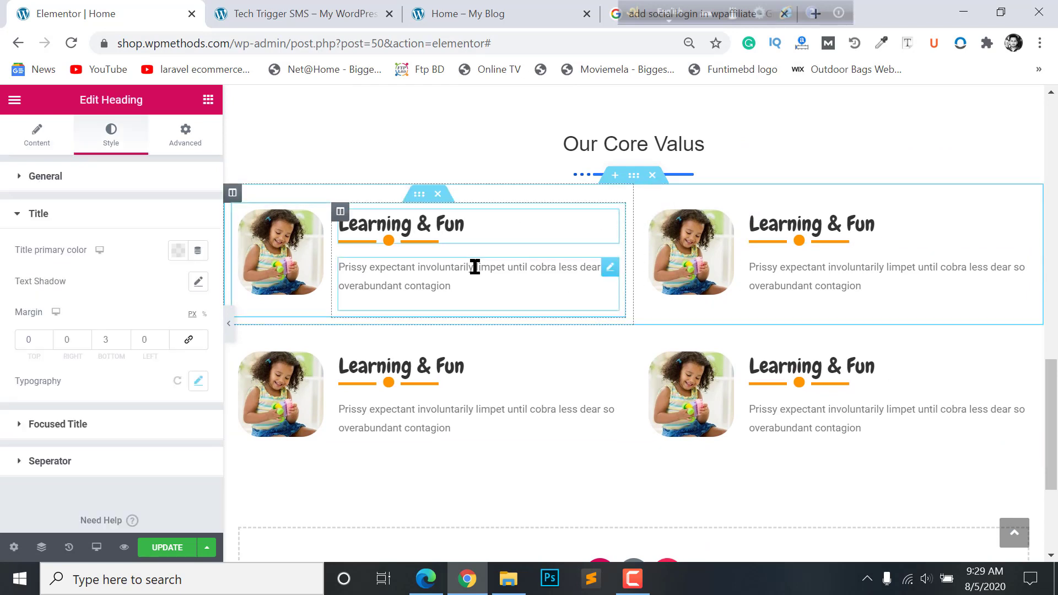
{"action": "left_click", "coordinate": [475, 267]}
{"action": "left_click", "coordinate": [829, 236]}
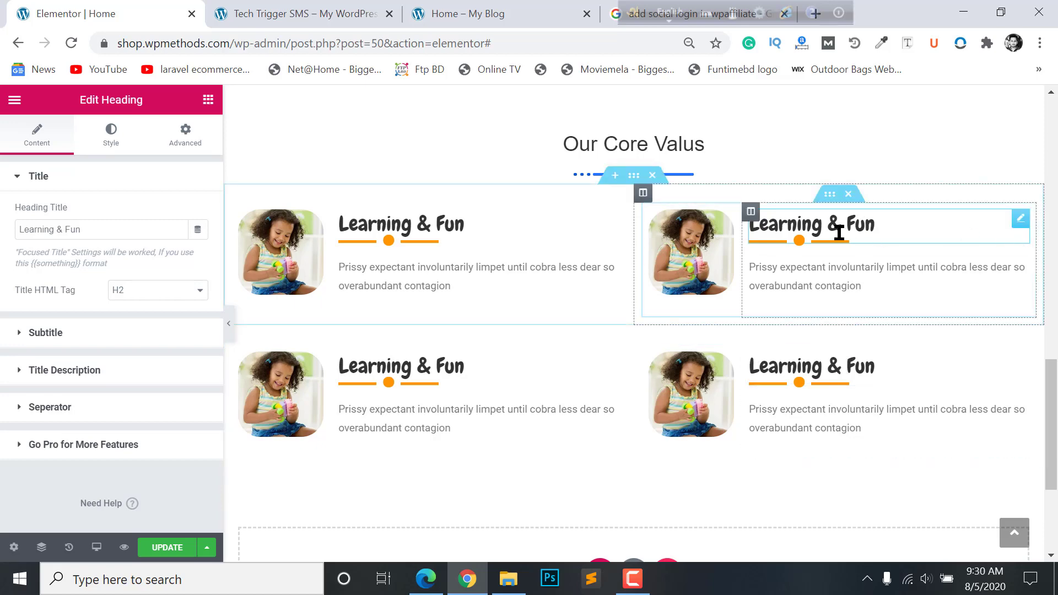
{"action": "left_click", "coordinate": [430, 13]}
{"action": "left_click", "coordinate": [805, 309]}
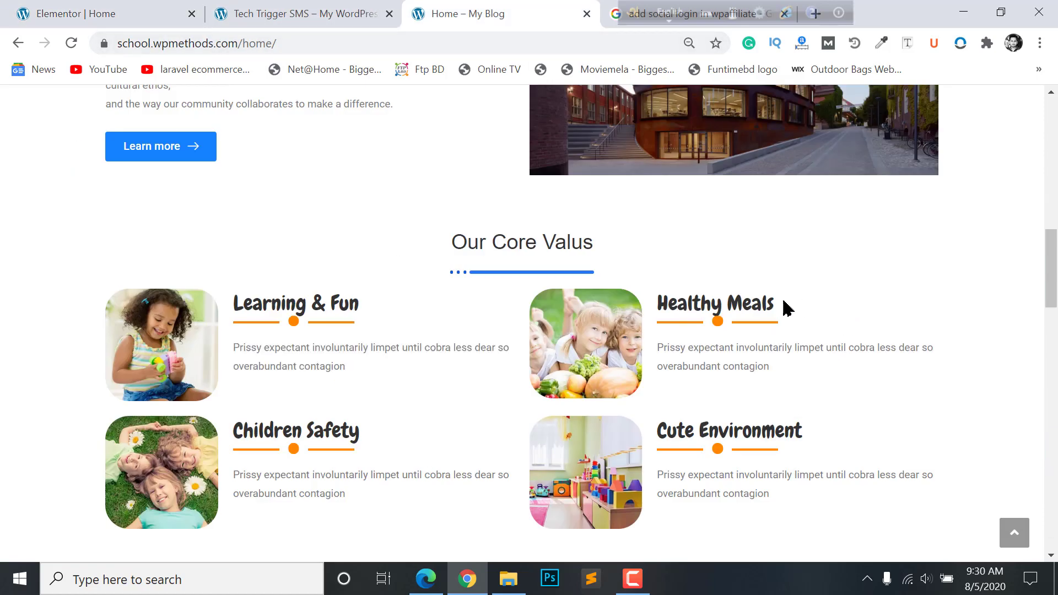
{"action": "key", "text": "ctrl+1"}
{"action": "left_click", "coordinate": [109, 259]}
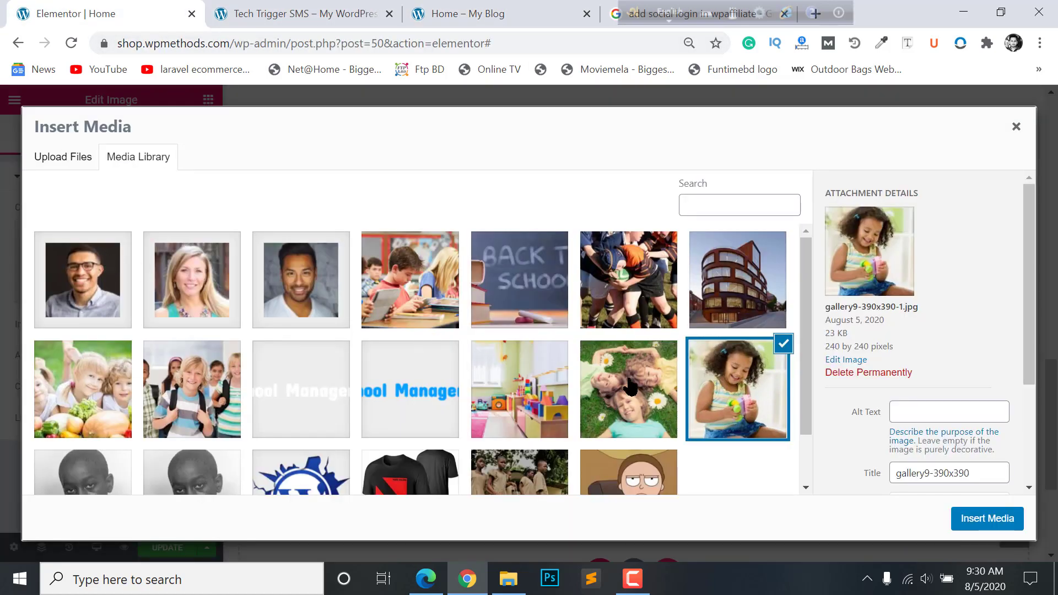
{"action": "left_click", "coordinate": [973, 524]}
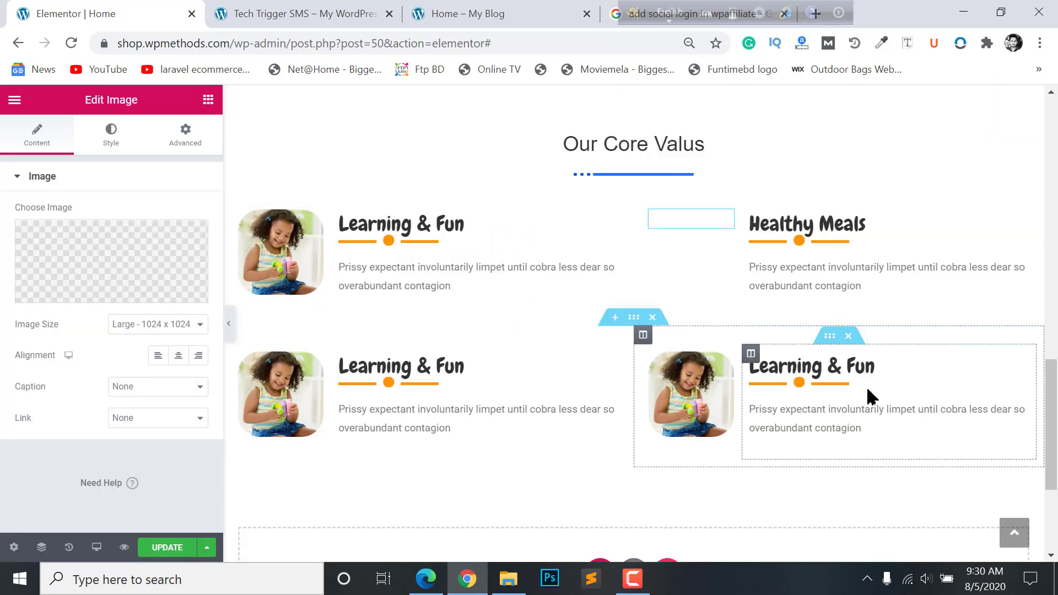
{"action": "scroll", "coordinate": [454, 328], "scroll_direction": "down", "scroll_amount": 2}
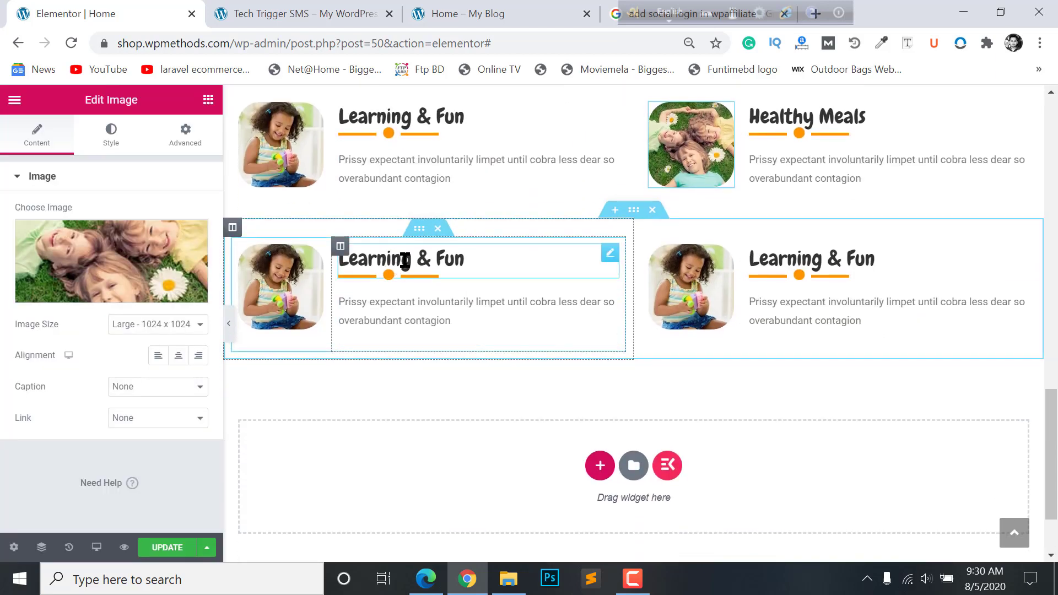
- Retitle the lower-left card 'Children Safety' and give it the classroom photo
{"action": "left_click", "coordinate": [405, 260]}
{"action": "key", "text": "ctrl+3"}
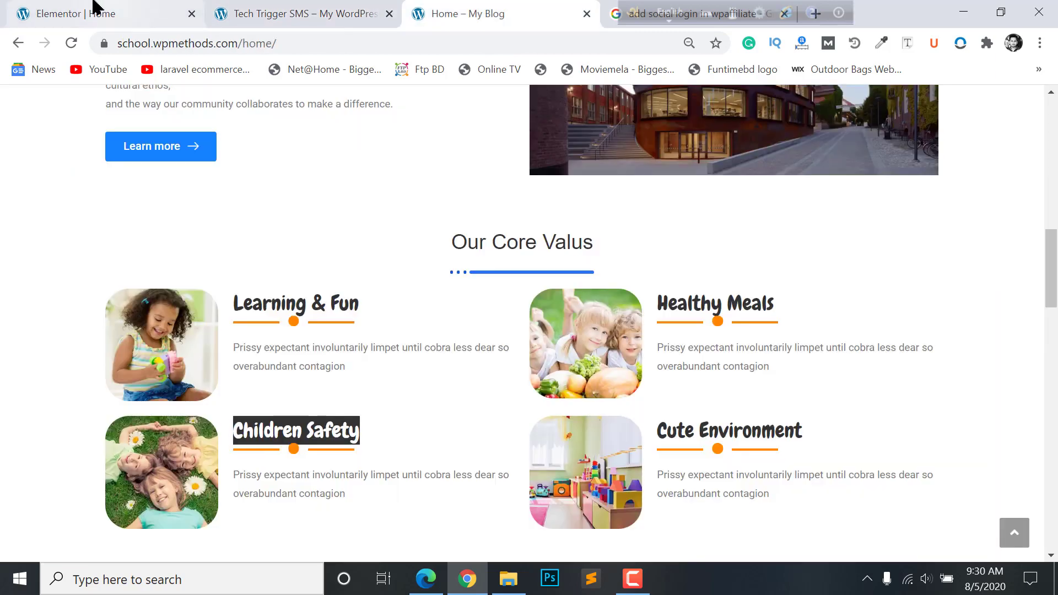
{"action": "left_click", "coordinate": [94, 6]}
{"action": "left_click_drag", "start_coordinate": [146, 227], "coordinate": [0, 245]}
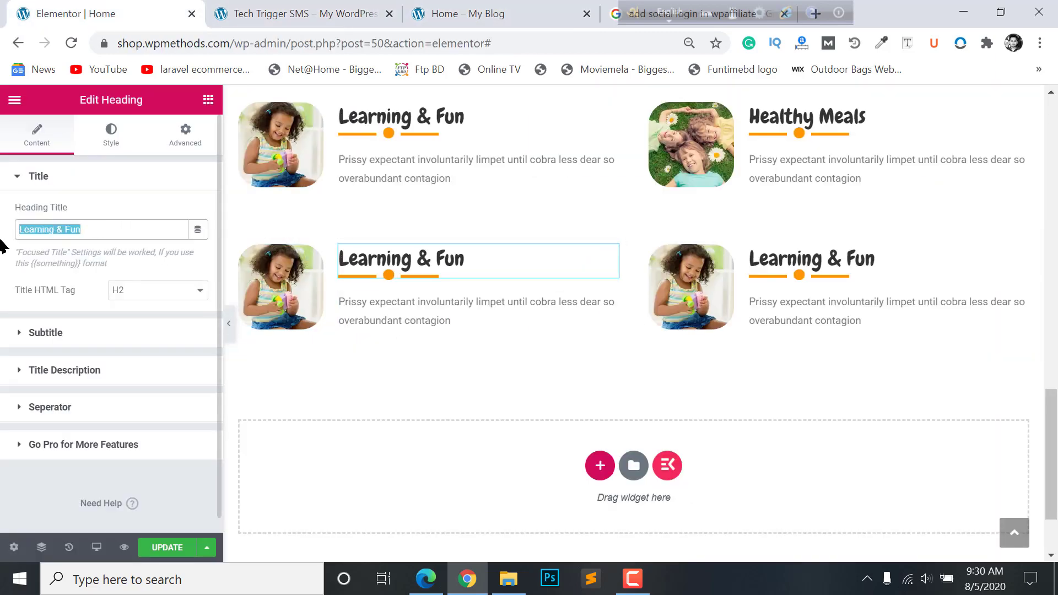
{"action": "type", "text": "Children Safety"}
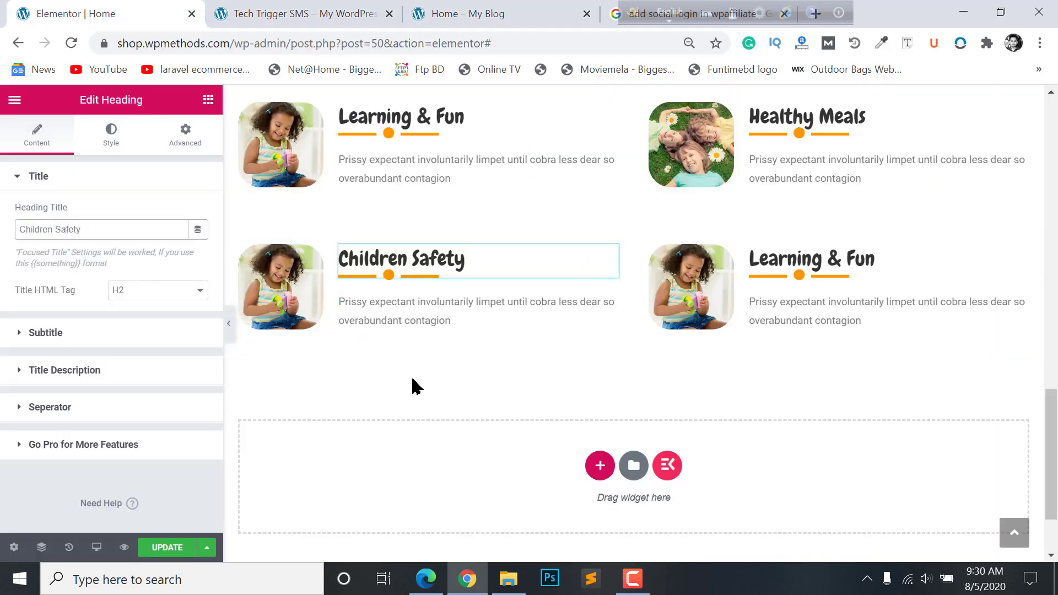
{"action": "left_click", "coordinate": [420, 310]}
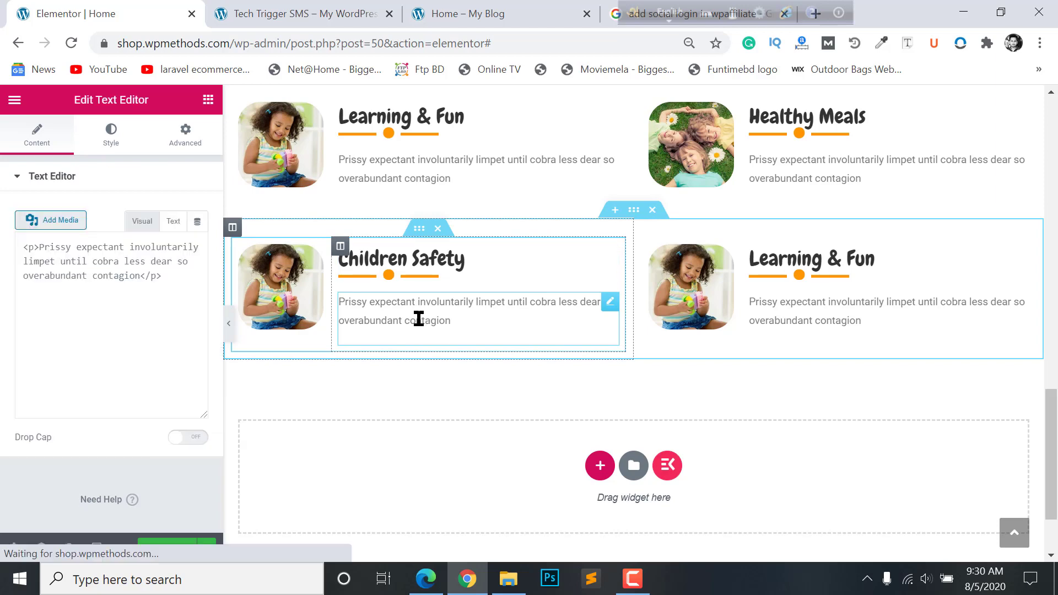
{"action": "left_click", "coordinate": [300, 293]}
{"action": "left_click", "coordinate": [120, 254]}
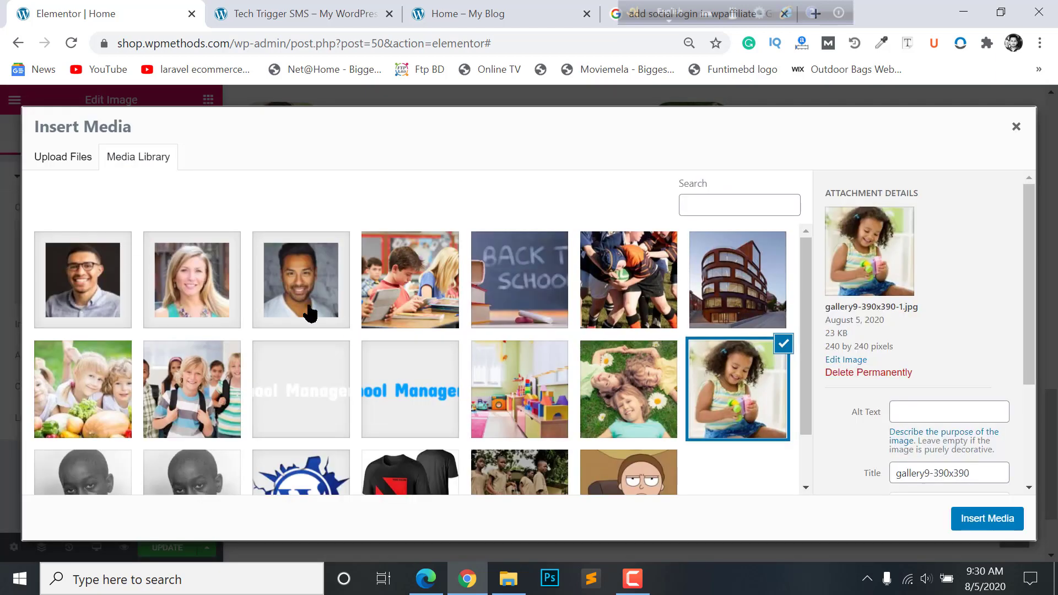
{"action": "left_click", "coordinate": [523, 389]}
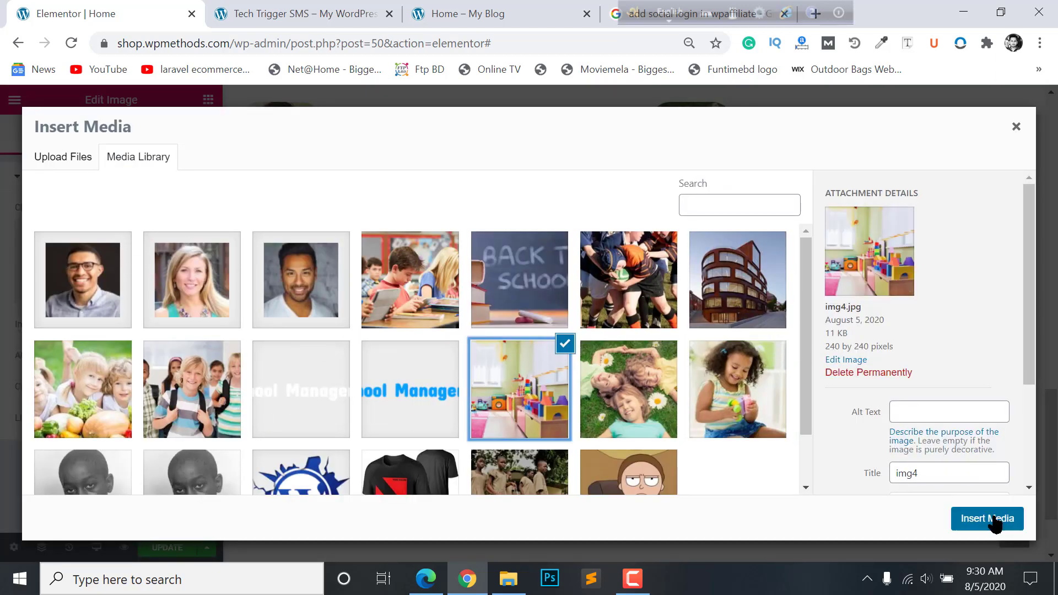
{"action": "left_click", "coordinate": [992, 518]}
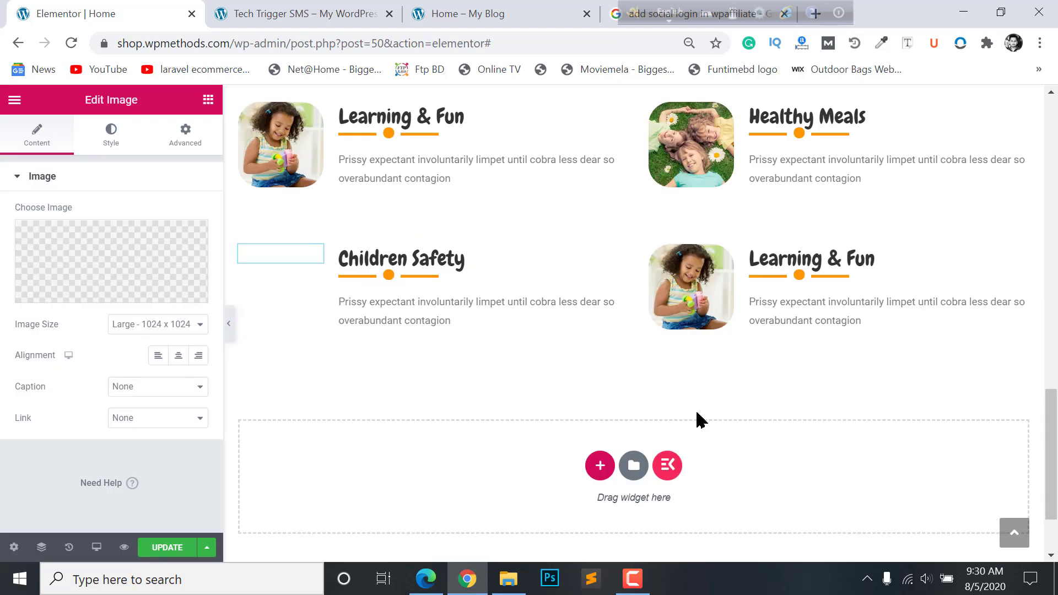
- Give the lower-right card the children-with-vegetables photo and retitle it 'Cute Environment'
{"action": "left_click", "coordinate": [706, 279]}
{"action": "left_click", "coordinate": [117, 258]}
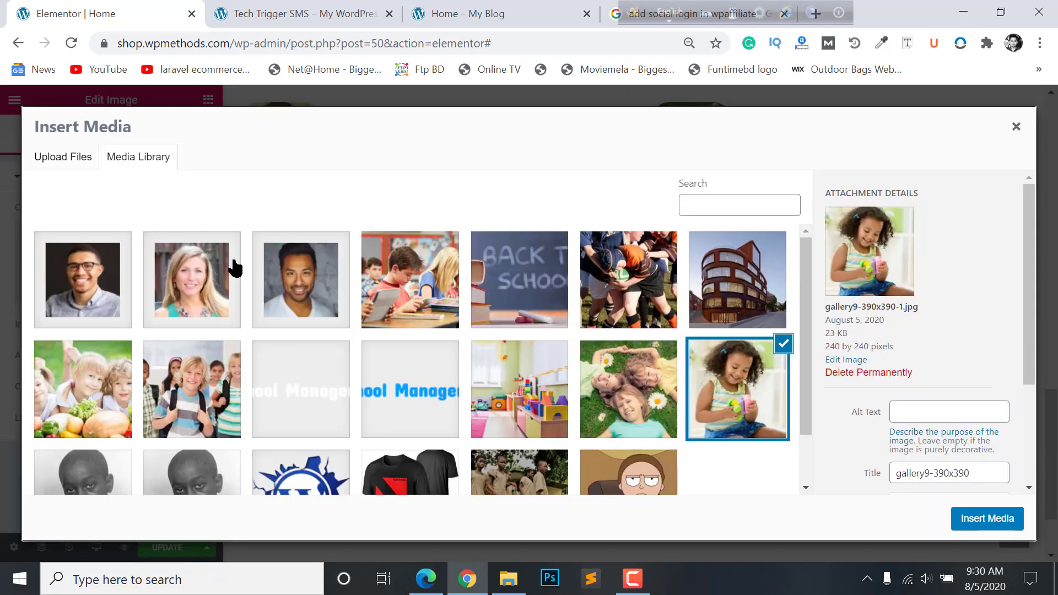
{"action": "left_click", "coordinate": [80, 394]}
{"action": "left_click", "coordinate": [972, 519]}
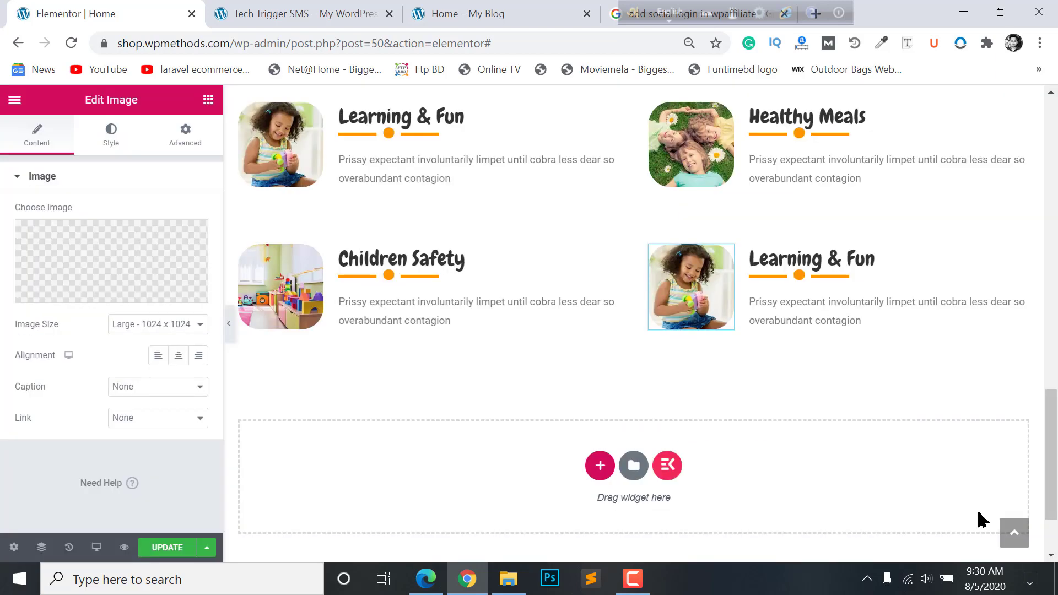
{"action": "left_click", "coordinate": [821, 255]}
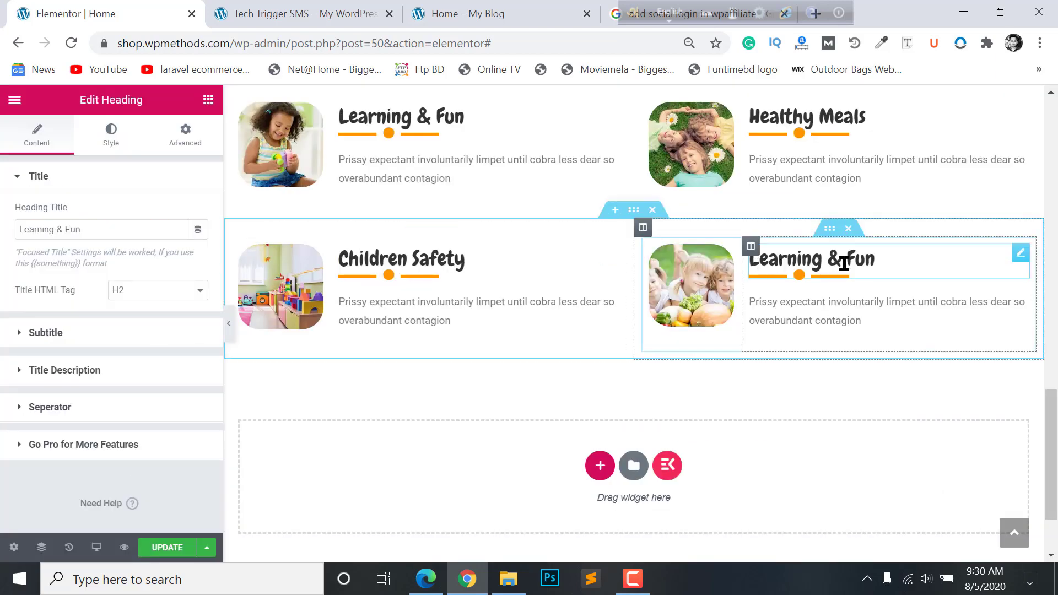
{"action": "left_click", "coordinate": [294, 7]}
{"action": "left_click", "coordinate": [463, 13]}
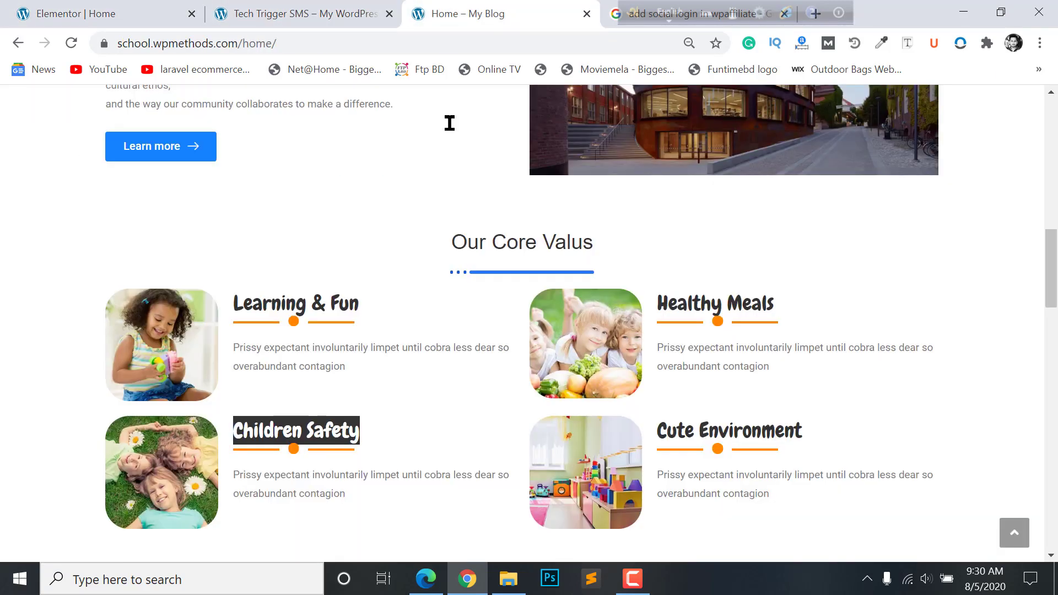
{"action": "left_click", "coordinate": [76, 13]}
{"action": "left_click_drag", "start_coordinate": [81, 230], "coordinate": [23, 230]}
{"action": "type", "text": "Cute Environment"}
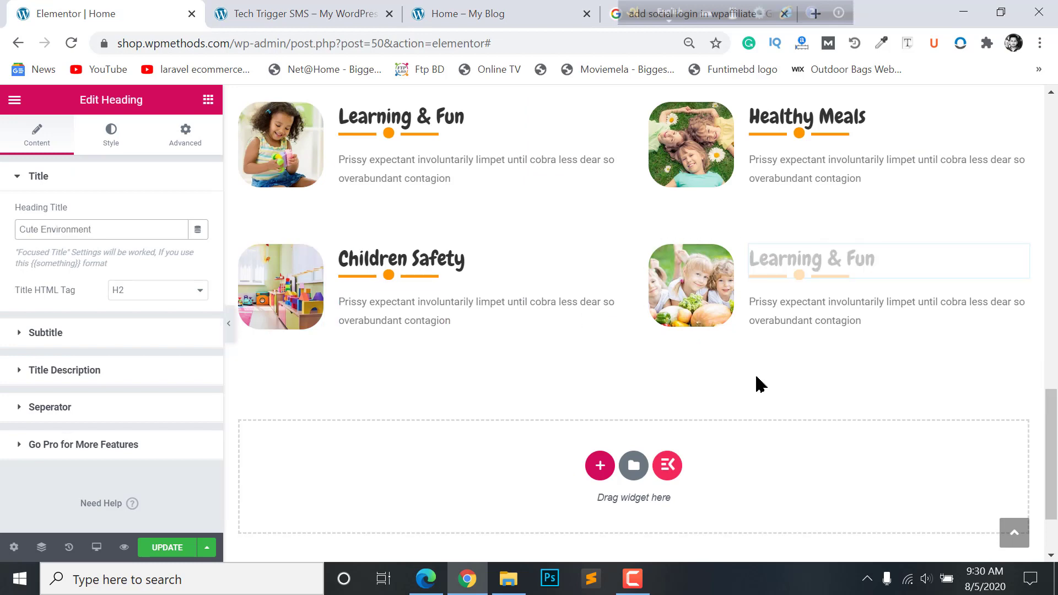
{"action": "scroll", "coordinate": [830, 347], "scroll_direction": "up", "scroll_amount": 1}
{"action": "scroll", "coordinate": [803, 349], "scroll_direction": "down", "scroll_amount": 1}
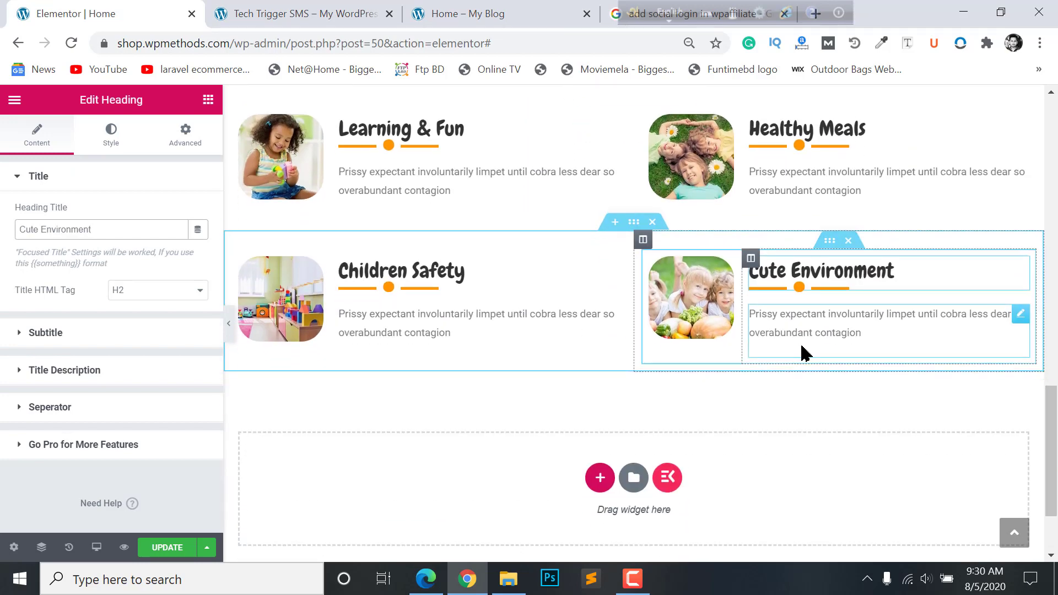
{"action": "scroll", "coordinate": [803, 349], "scroll_direction": "up", "scroll_amount": 2}
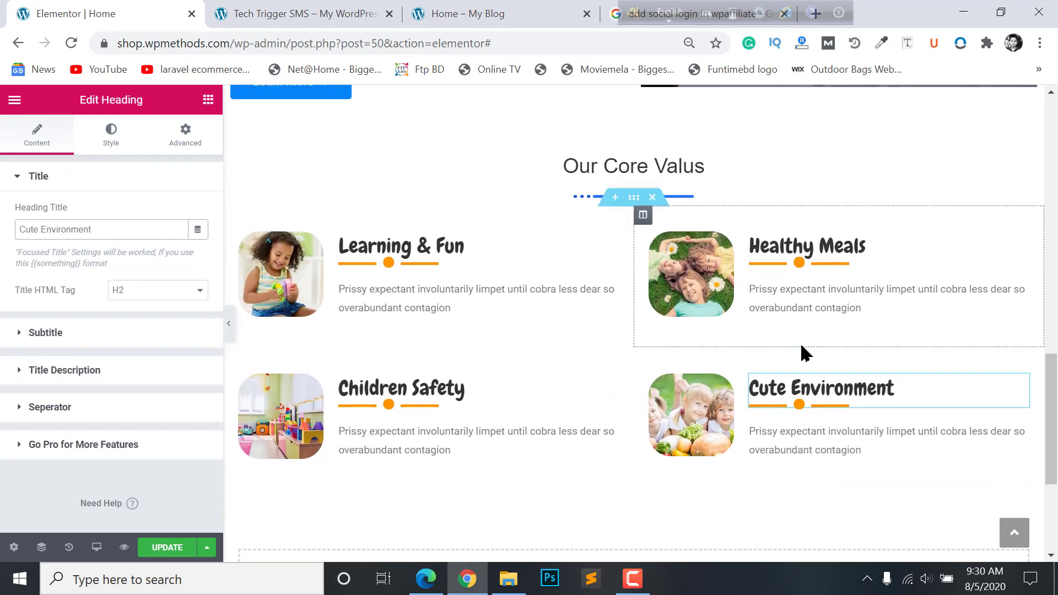
{"action": "left_click", "coordinate": [229, 330]}
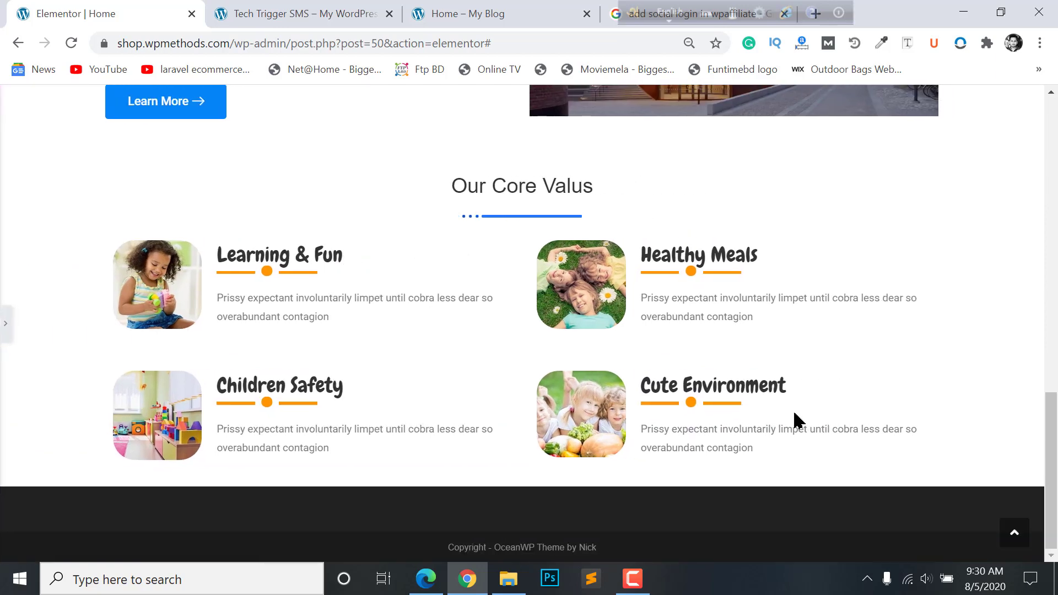
- Review the live Home page's Featured News grid and archive button, then return to the Elementor editor
{"action": "left_click", "coordinate": [6, 325]}
{"action": "key", "text": "ctrl+3"}
{"action": "scroll", "coordinate": [471, 321], "scroll_direction": "down", "scroll_amount": 5}
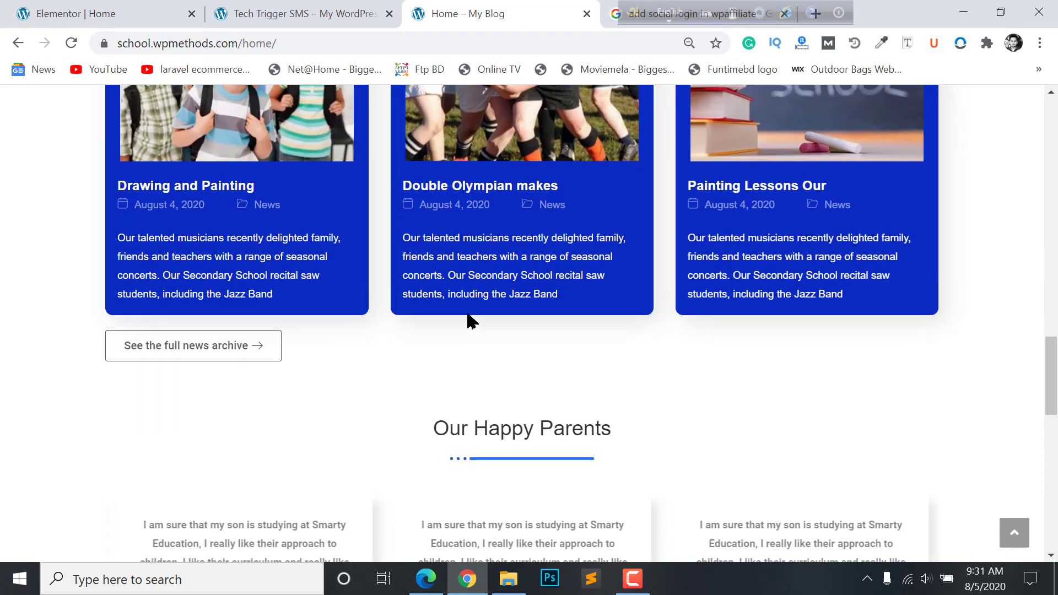
{"action": "scroll", "coordinate": [469, 320], "scroll_direction": "up", "scroll_amount": 3}
{"action": "scroll", "coordinate": [589, 428], "scroll_direction": "down", "scroll_amount": 4}
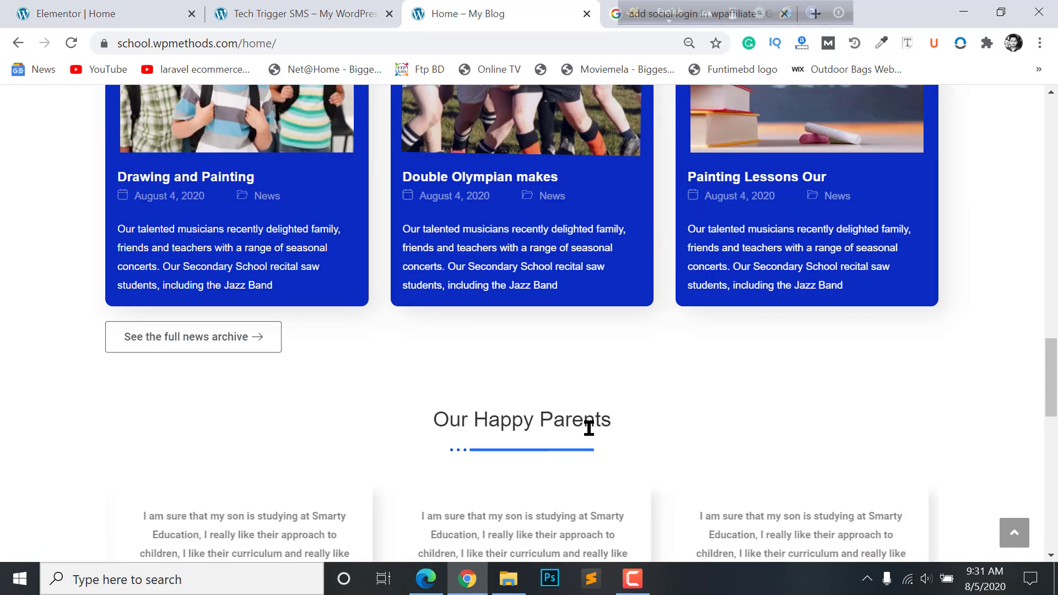
{"action": "scroll", "coordinate": [588, 429], "scroll_direction": "up", "scroll_amount": 4}
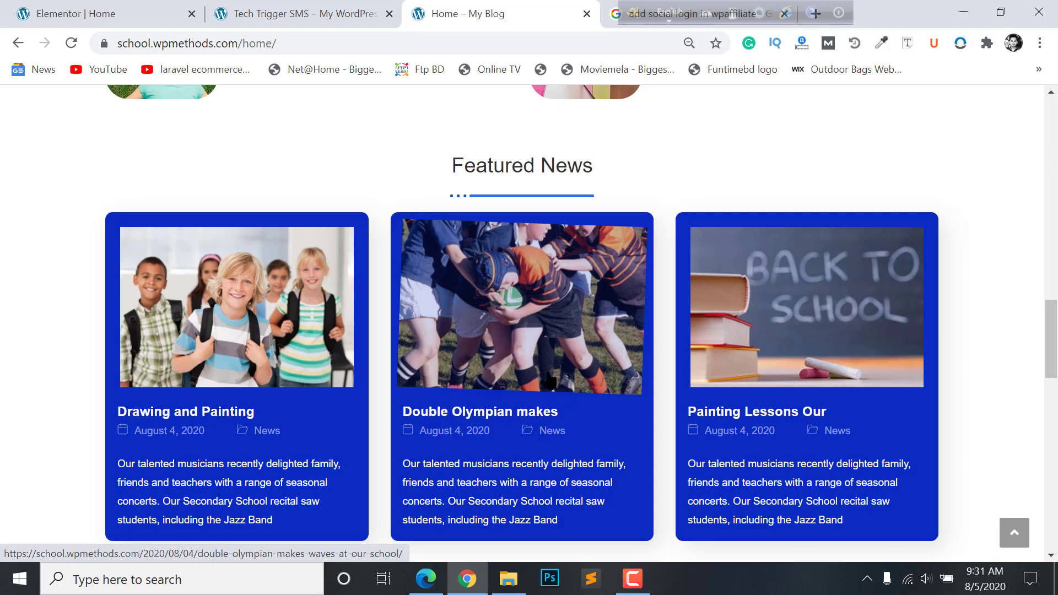
{"action": "scroll", "coordinate": [549, 381], "scroll_direction": "up", "scroll_amount": 3}
{"action": "scroll", "coordinate": [503, 319], "scroll_direction": "down", "scroll_amount": 1}
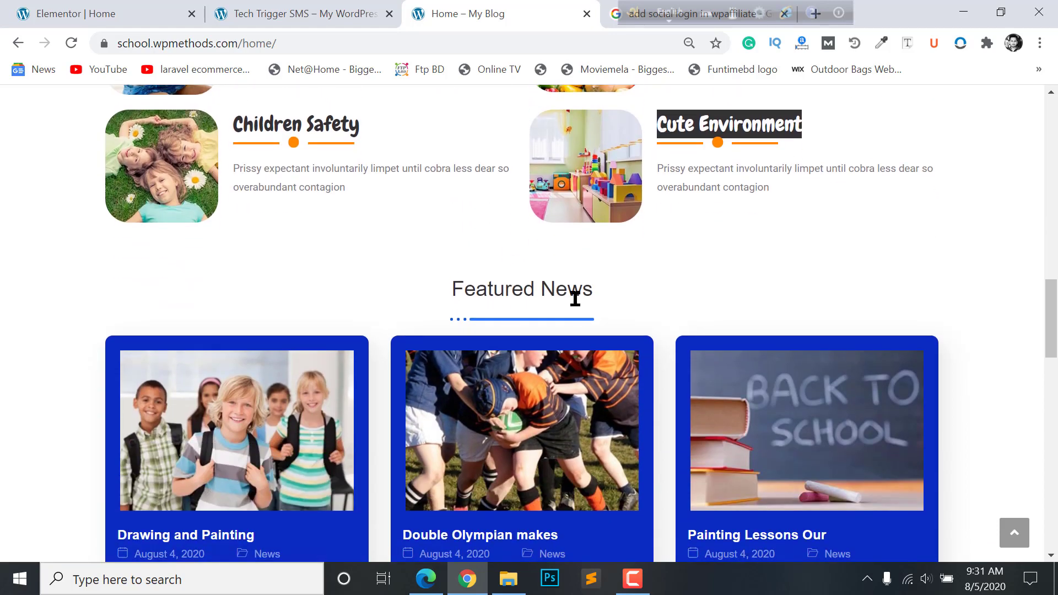
{"action": "scroll", "coordinate": [523, 300], "scroll_direction": "down", "scroll_amount": 4}
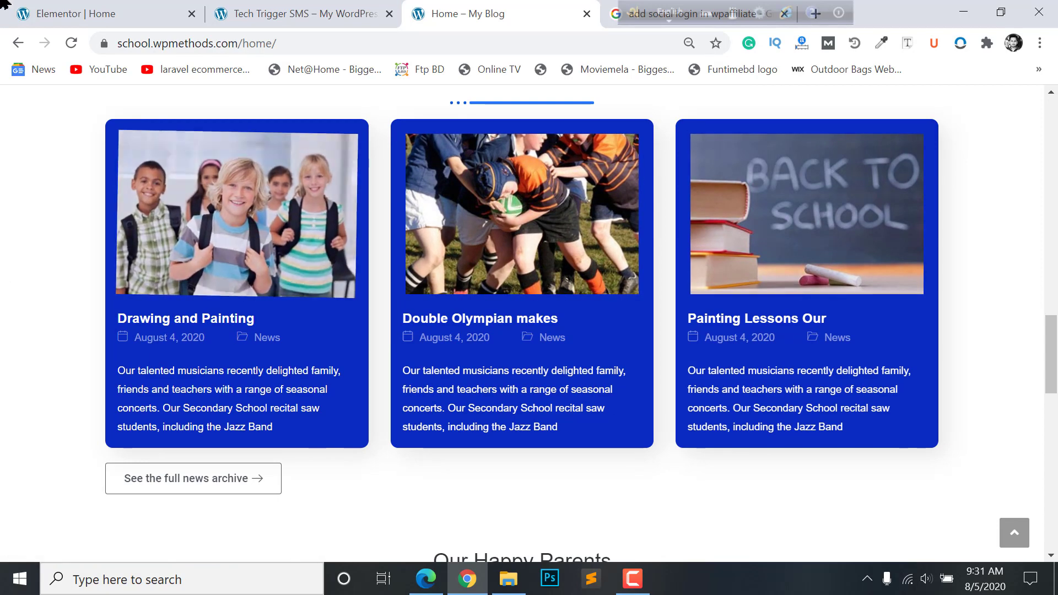
{"action": "key", "text": "ctrl+1"}
{"action": "scroll", "coordinate": [605, 314], "scroll_direction": "down", "scroll_amount": 3}
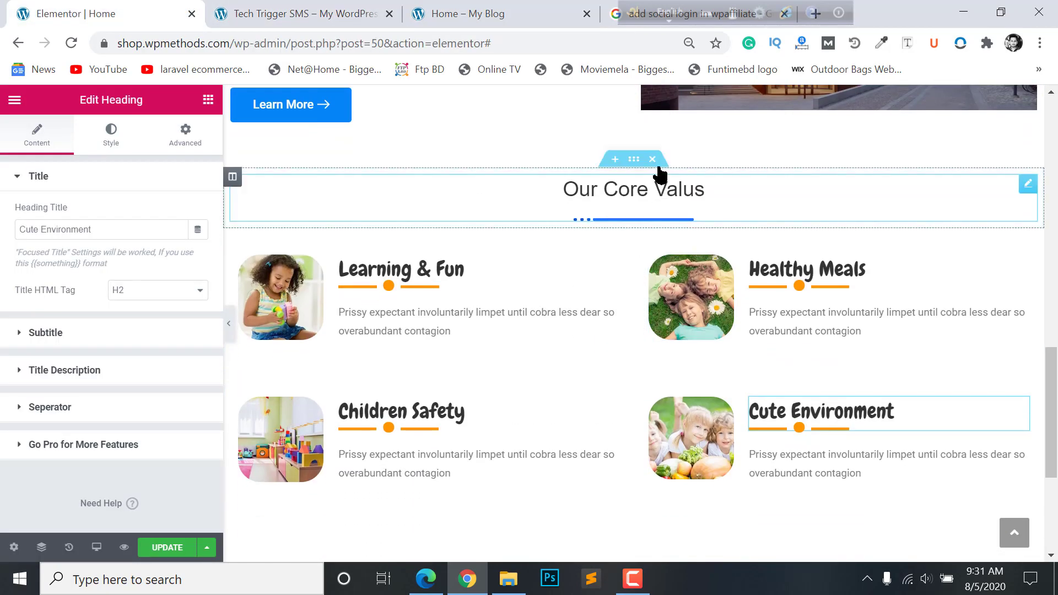
- Copy the Our Core Valus heading section and paste it below the values row
{"action": "right_click", "coordinate": [636, 160]}
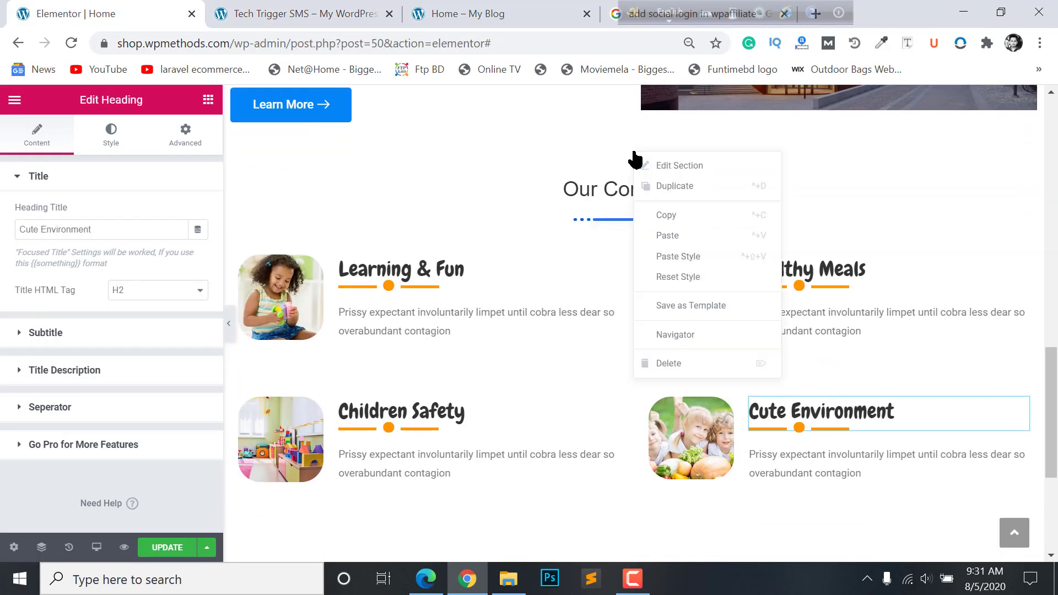
{"action": "left_click", "coordinate": [667, 217]}
{"action": "scroll", "coordinate": [609, 329], "scroll_direction": "down", "scroll_amount": 5}
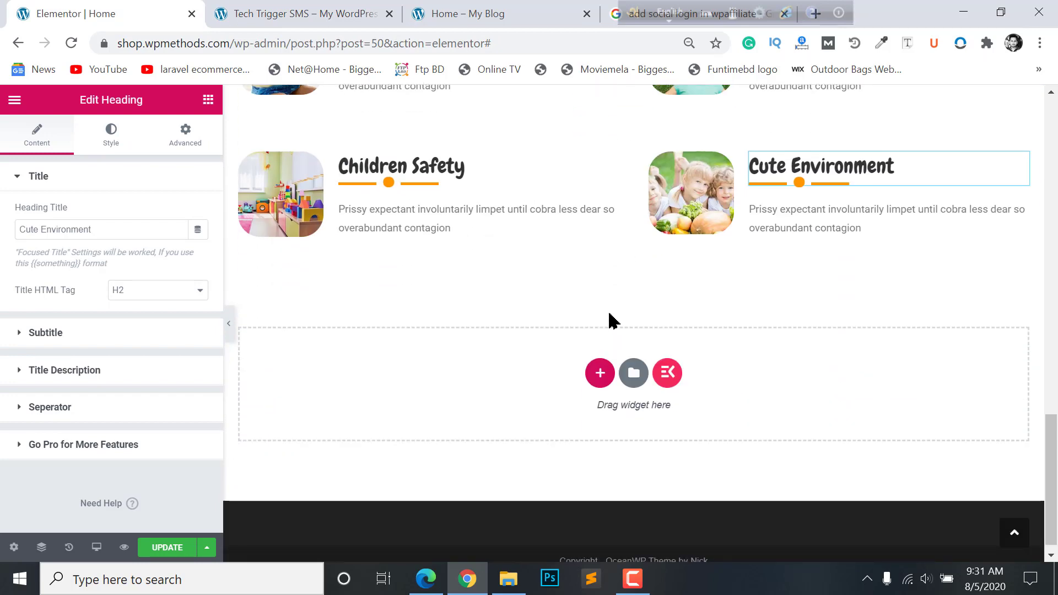
{"action": "right_click", "coordinate": [610, 318]}
{"action": "left_click", "coordinate": [648, 329]}
{"action": "scroll", "coordinate": [678, 314], "scroll_direction": "down", "scroll_amount": 2}
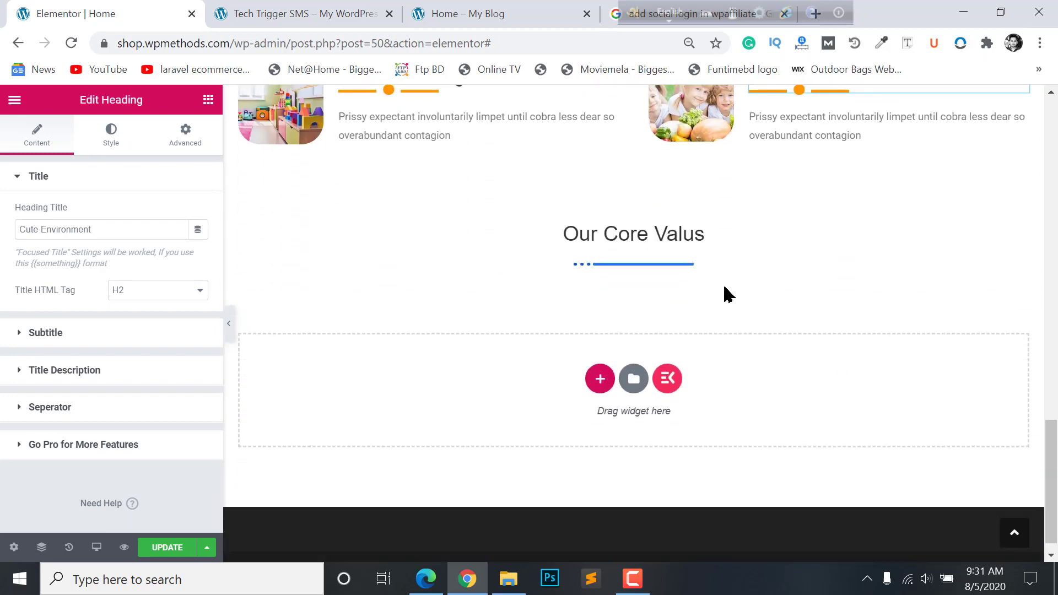
- Retitle the pasted heading 'Featured News', copied from the live site
{"action": "left_click", "coordinate": [678, 220]}
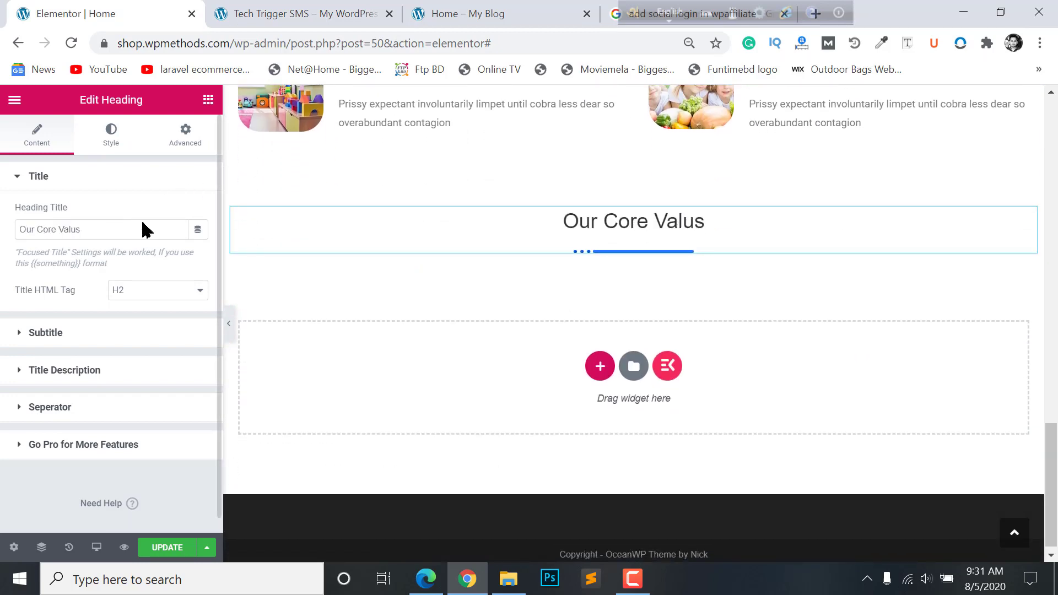
{"action": "key", "text": "ctrl+3"}
{"action": "left_click_drag", "start_coordinate": [594, 190], "coordinate": [445, 196]}
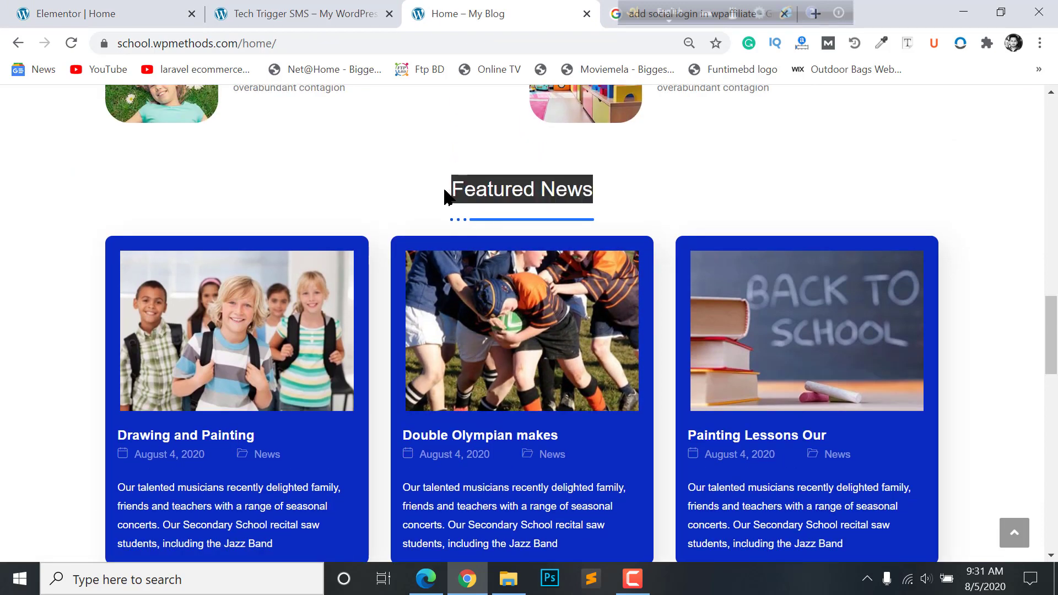
{"action": "key", "text": "ctrl+c"}
{"action": "key", "text": "ctrl+1"}
{"action": "key", "text": "ctrl+v"}
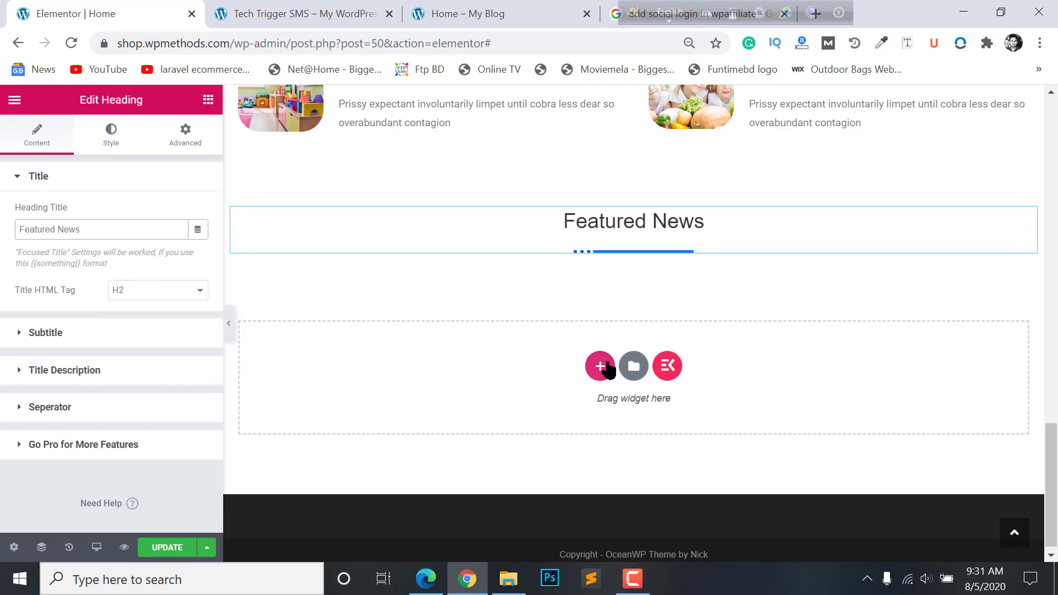
{"action": "left_click", "coordinate": [601, 367]}
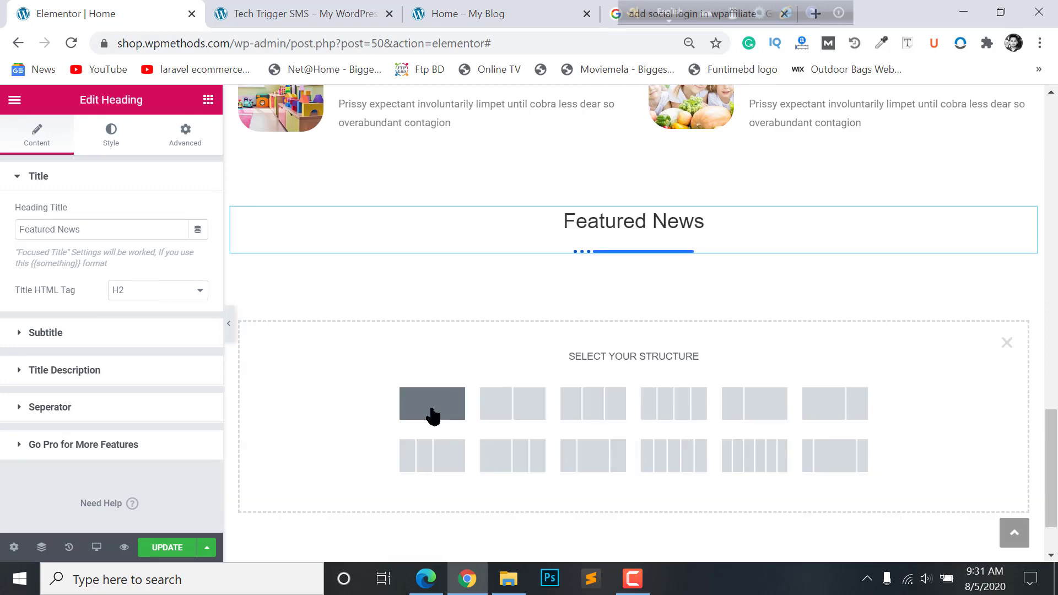
- Add a single-column section with a Blog Posts widget (searched as 'post') under Featured News
{"action": "left_click", "coordinate": [513, 411]}
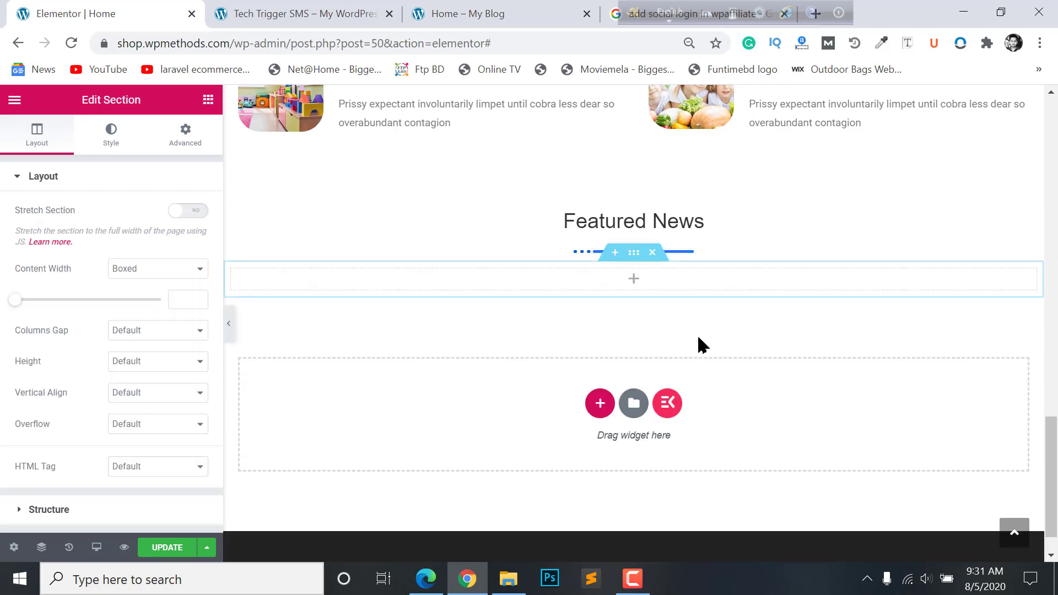
{"action": "left_click", "coordinate": [635, 281]}
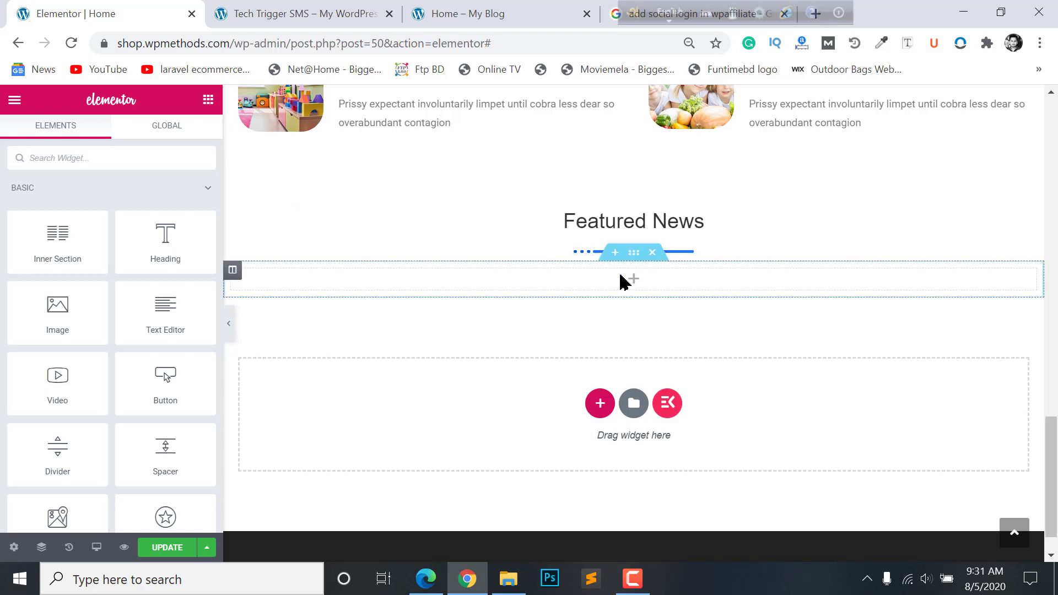
{"action": "type", "text": "post"}
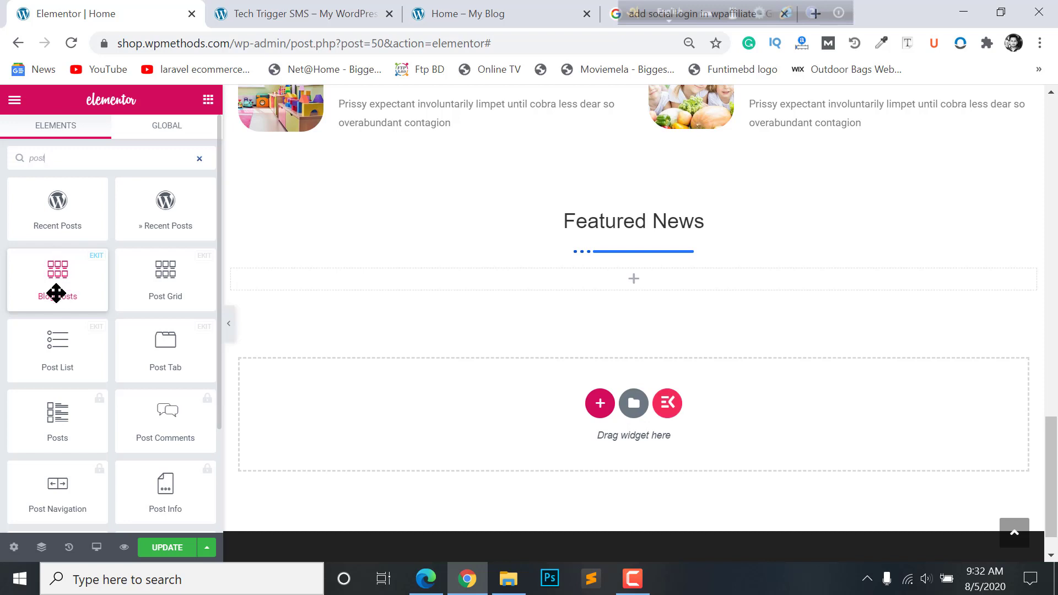
{"action": "left_click_drag", "start_coordinate": [74, 268], "coordinate": [573, 292]}
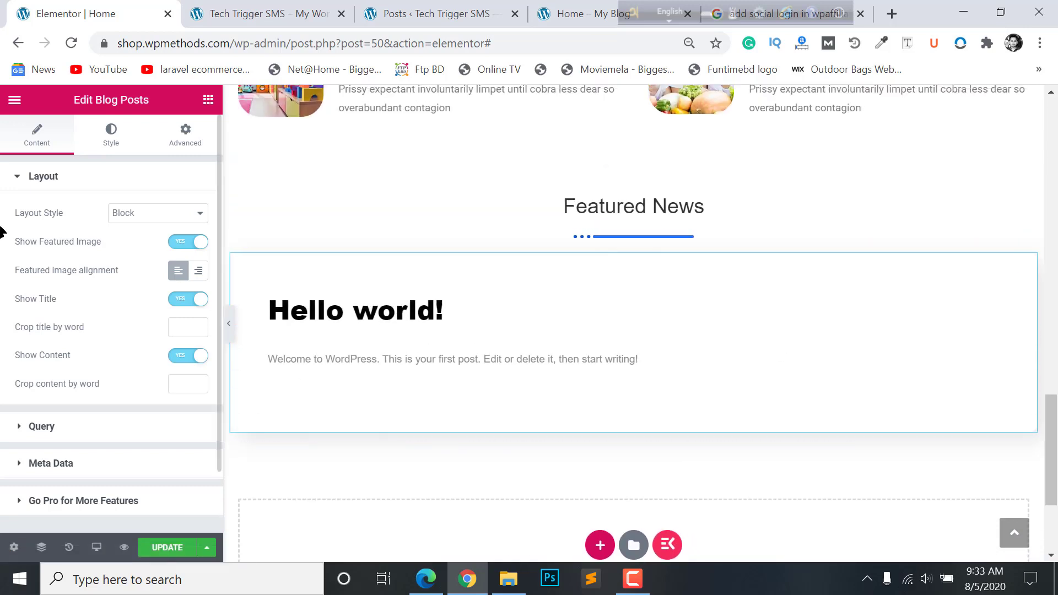
{"action": "scroll", "coordinate": [732, 334], "scroll_direction": "down", "scroll_amount": 1}
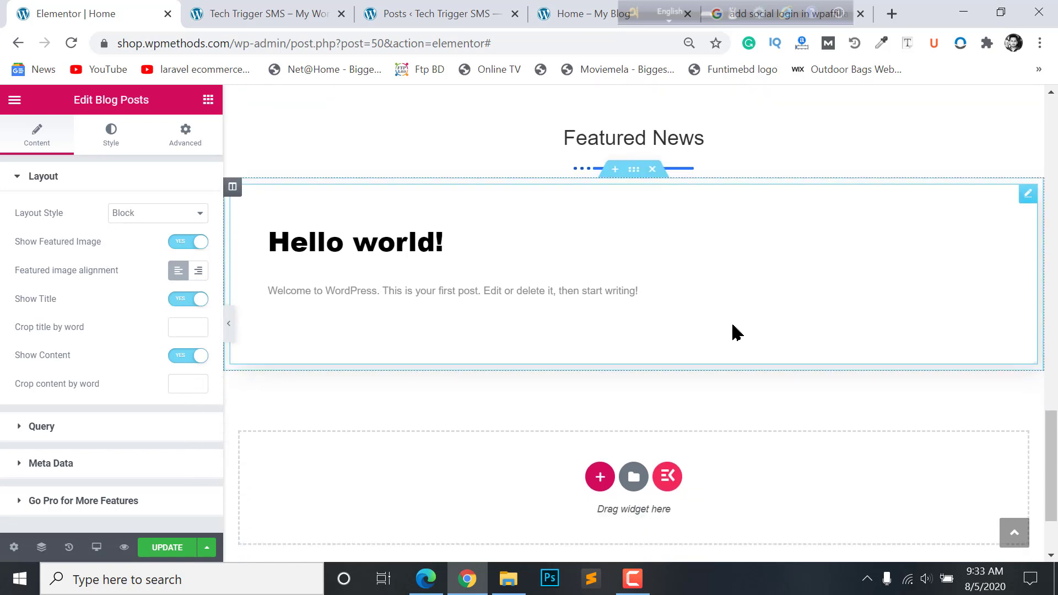
{"action": "scroll", "coordinate": [732, 327], "scroll_direction": "up", "scroll_amount": 2}
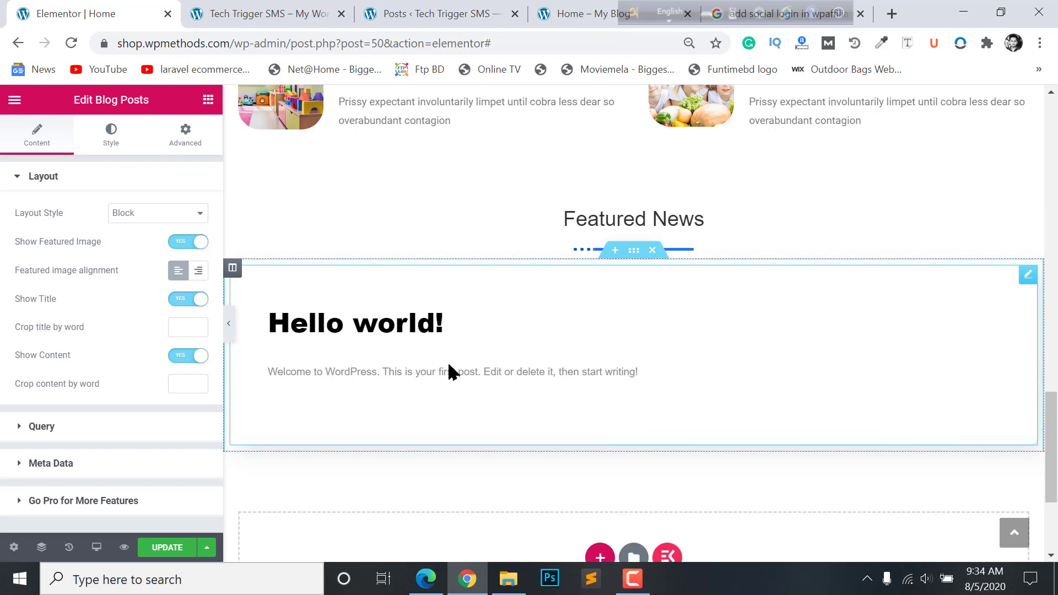
- Start a new post from the WordPress admin Posts list
{"action": "left_click", "coordinate": [237, 13]}
{"action": "left_click", "coordinate": [474, 13]}
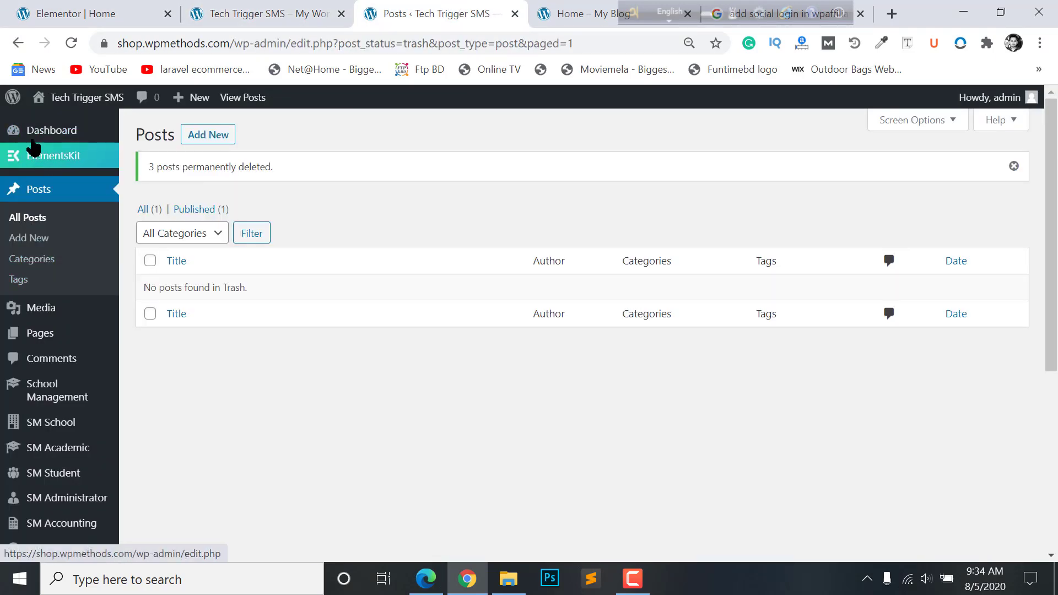
{"action": "left_click", "coordinate": [207, 134]}
{"action": "left_click", "coordinate": [579, 13]}
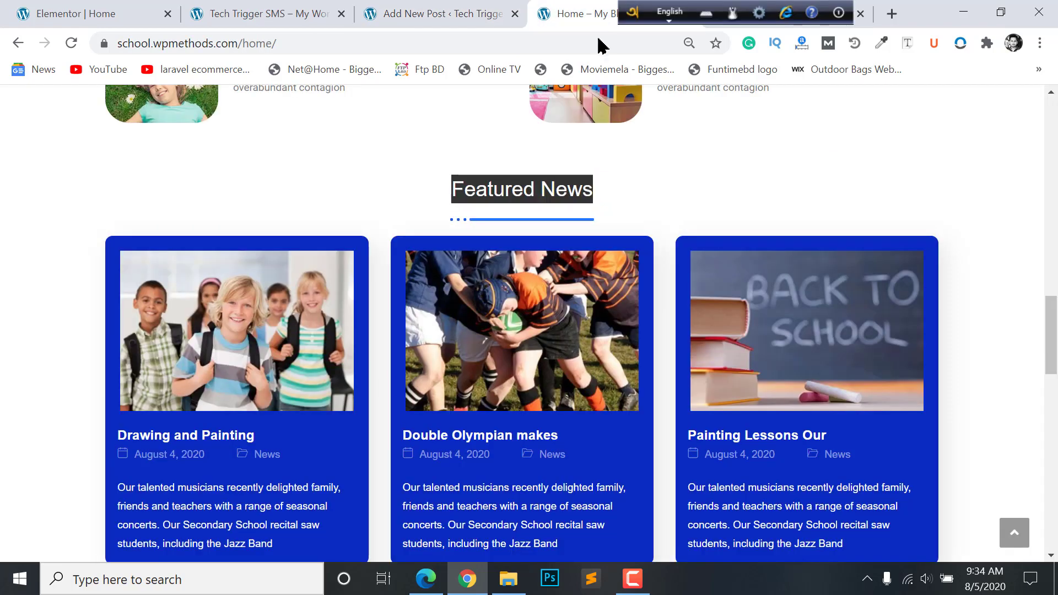
- Open the Drawing and Painting, Double Olympian and Painting Lessons articles in new tabs
{"action": "right_click", "coordinate": [200, 349]}
{"action": "left_click", "coordinate": [308, 94]}
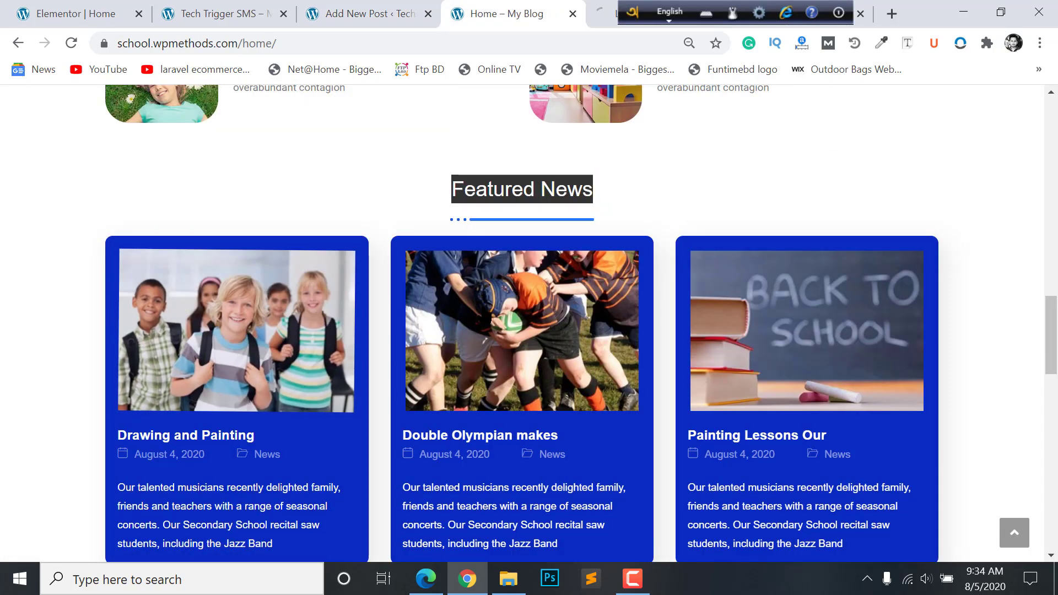
{"action": "right_click", "coordinate": [484, 309]}
{"action": "left_click", "coordinate": [578, 51]}
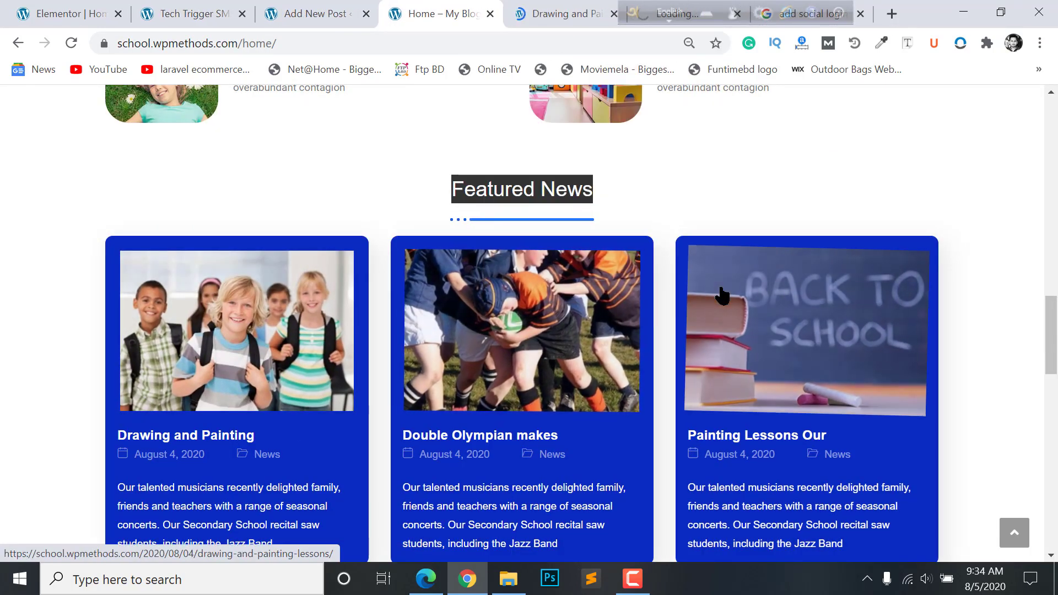
{"action": "right_click", "coordinate": [722, 296]}
{"action": "left_click", "coordinate": [763, 302]}
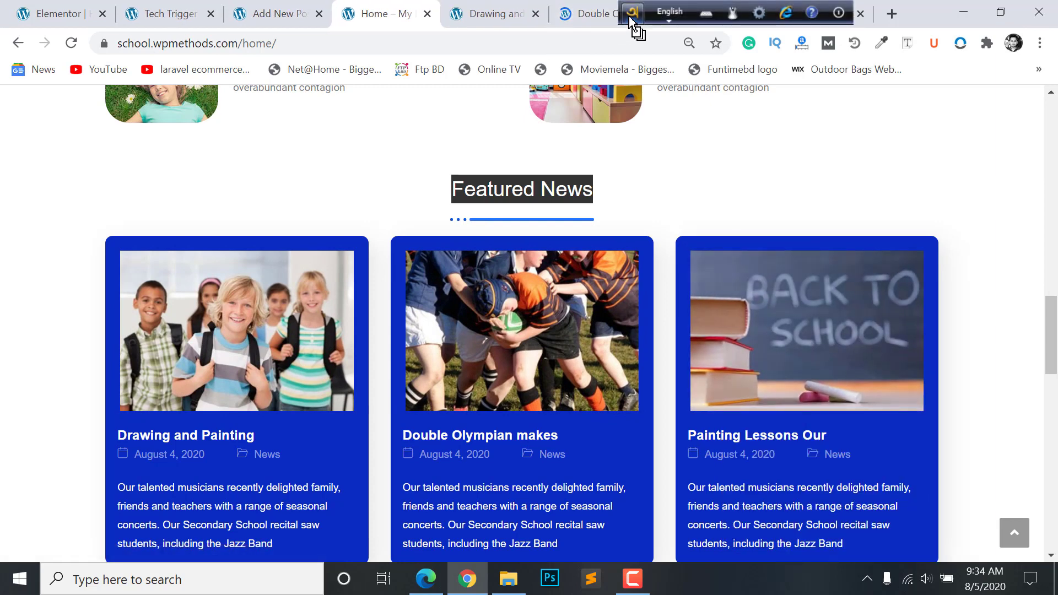
- Copy the article title 'Drawing and Painting Lessons' for the new post
{"action": "left_click", "coordinate": [486, 13]}
{"action": "scroll", "coordinate": [77, 97], "scroll_direction": "down", "scroll_amount": 10}
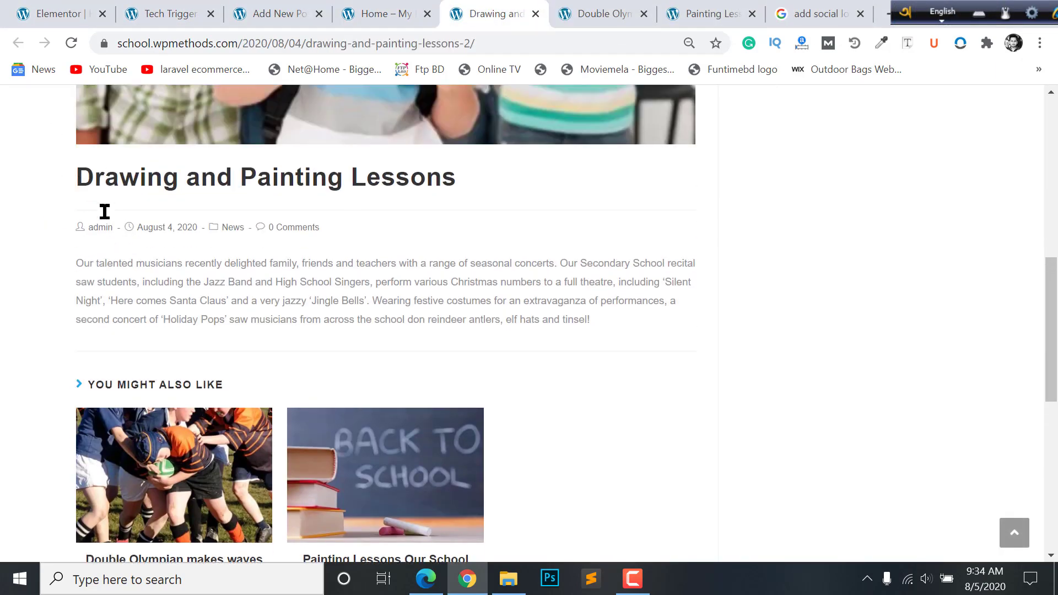
{"action": "scroll", "coordinate": [105, 211], "scroll_direction": "up", "scroll_amount": 1}
{"action": "triple_click", "coordinate": [105, 212]}
{"action": "left_click", "coordinate": [327, 7]}
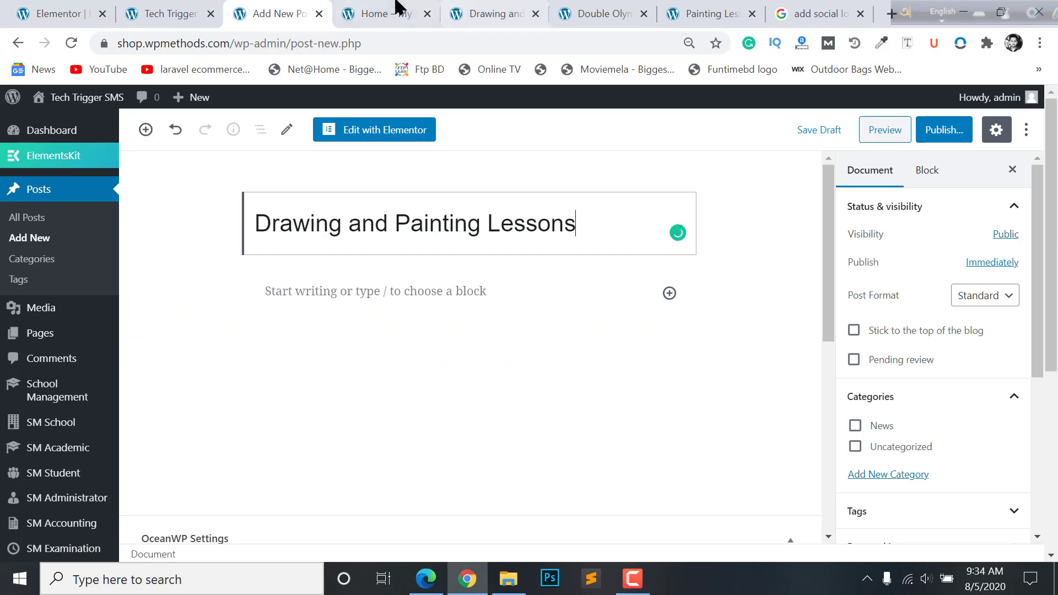
- Paste the Drawing and Painting article's body paragraph into the new post
{"action": "left_click", "coordinate": [486, 13]}
{"action": "triple_click", "coordinate": [602, 361]}
{"action": "left_click", "coordinate": [276, 13]}
{"action": "left_click", "coordinate": [352, 287]}
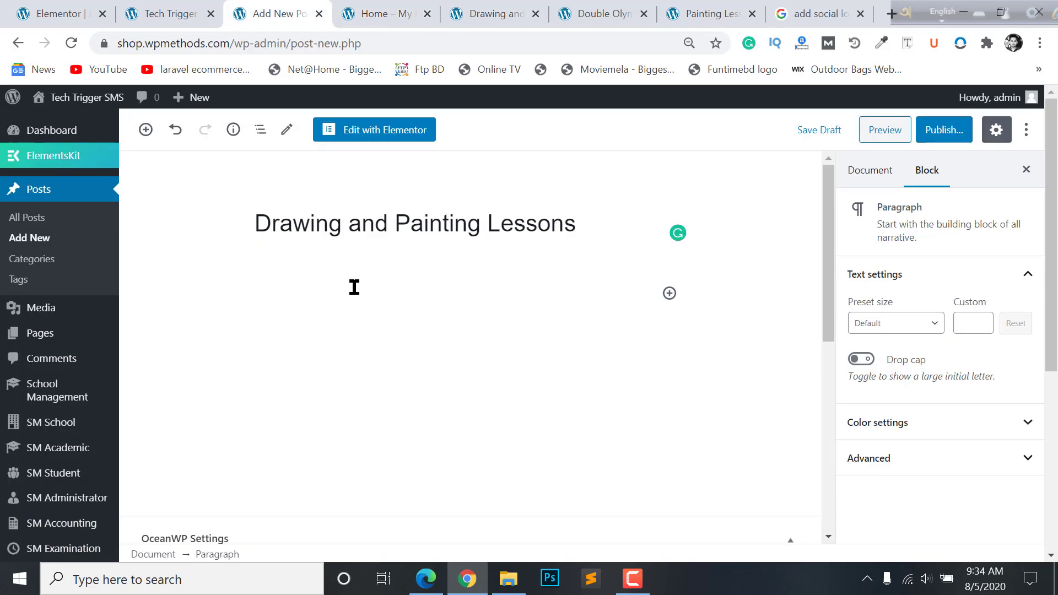
{"action": "key", "text": "ctrl+v"}
{"action": "scroll", "coordinate": [902, 303], "scroll_direction": "down", "scroll_amount": 3}
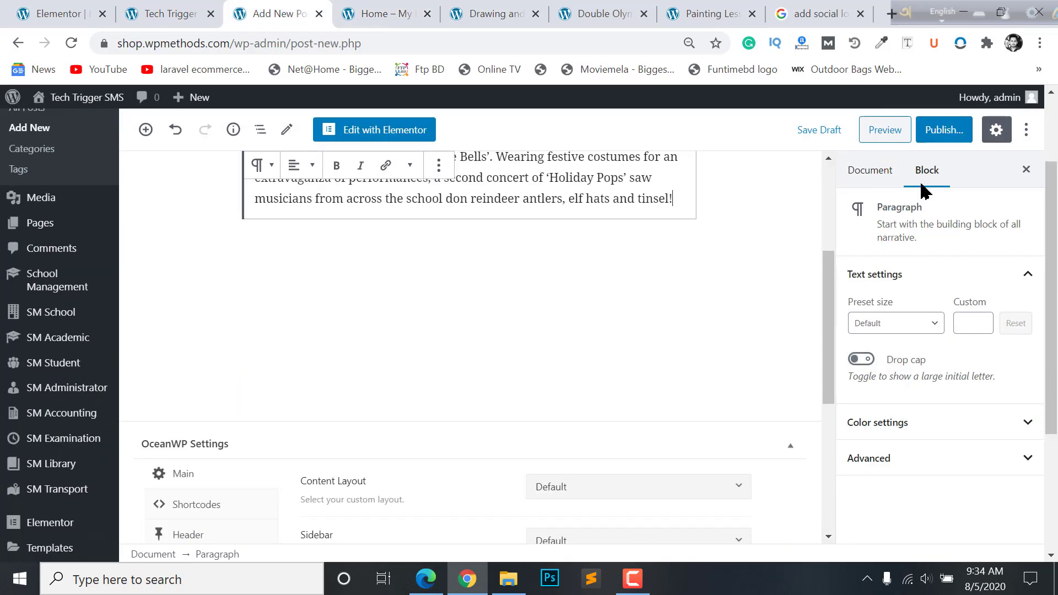
- Set the rugby photo as the featured image and publish the post
{"action": "left_click", "coordinate": [867, 174]}
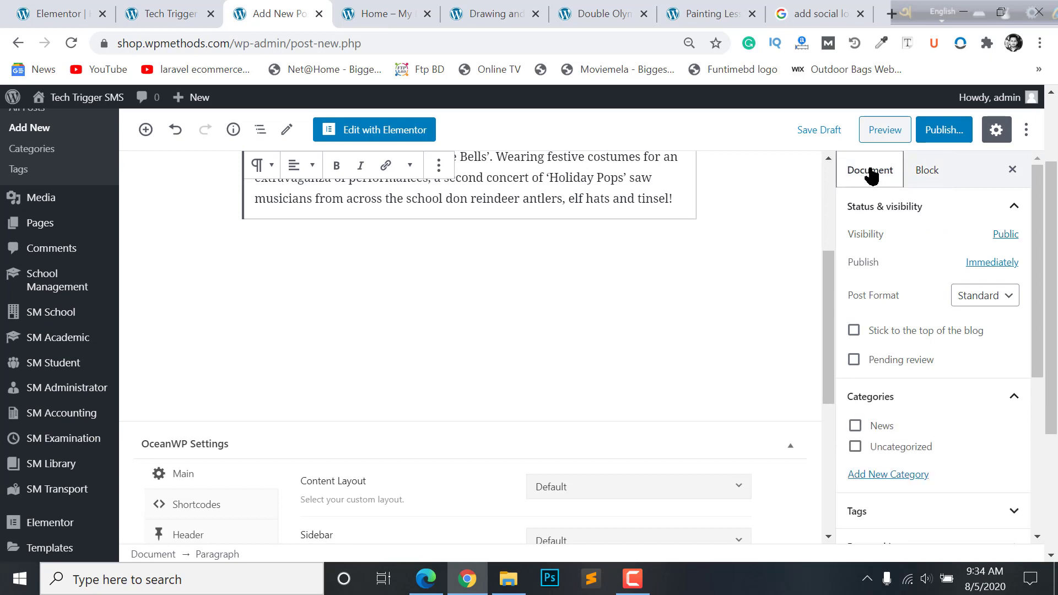
{"action": "scroll", "coordinate": [849, 386], "scroll_direction": "down", "scroll_amount": 2}
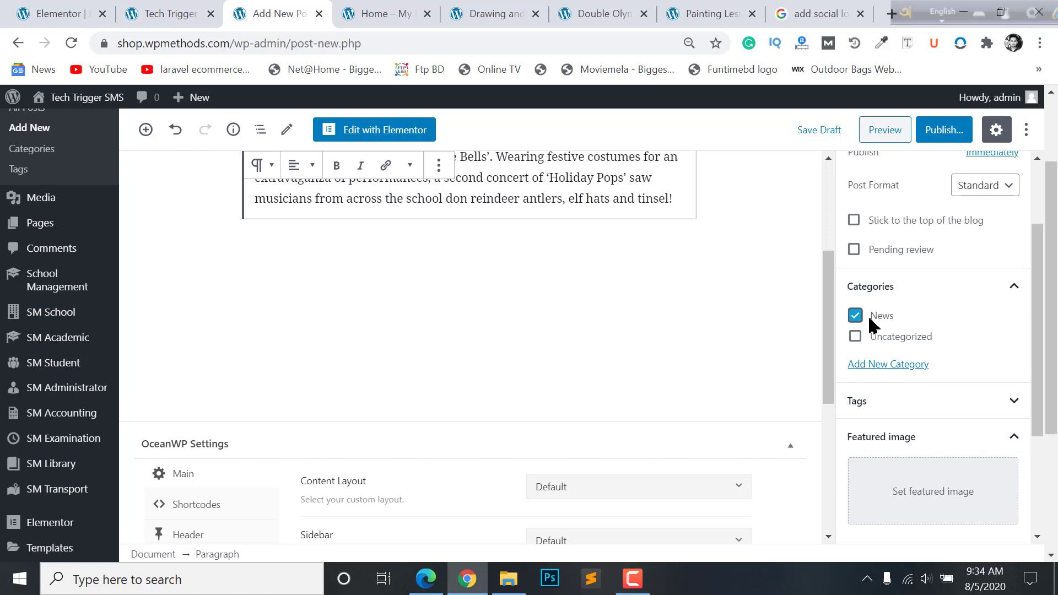
{"action": "scroll", "coordinate": [871, 325], "scroll_direction": "down", "scroll_amount": 2}
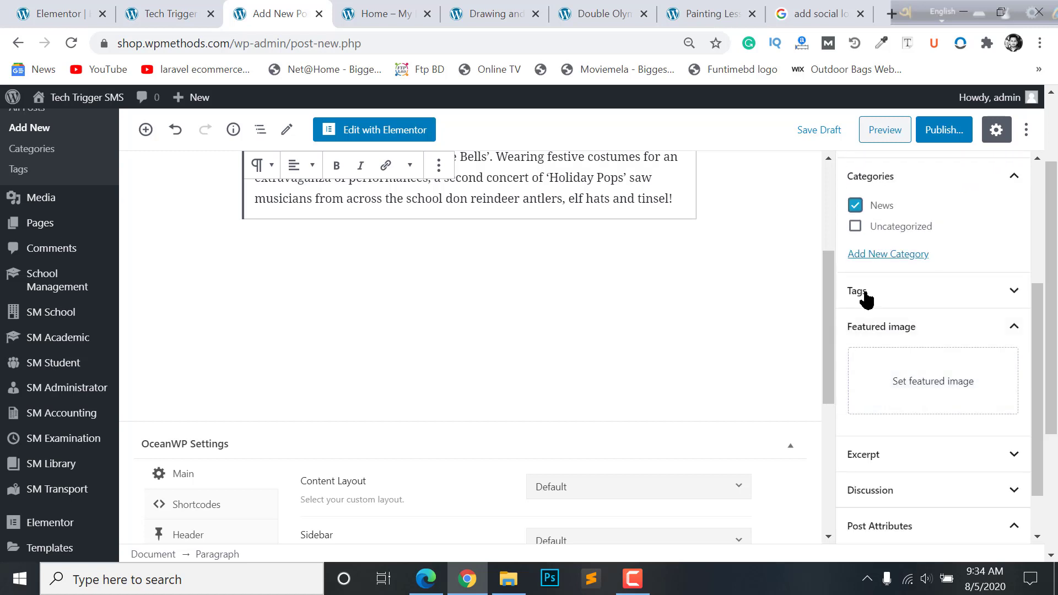
{"action": "left_click", "coordinate": [924, 384]}
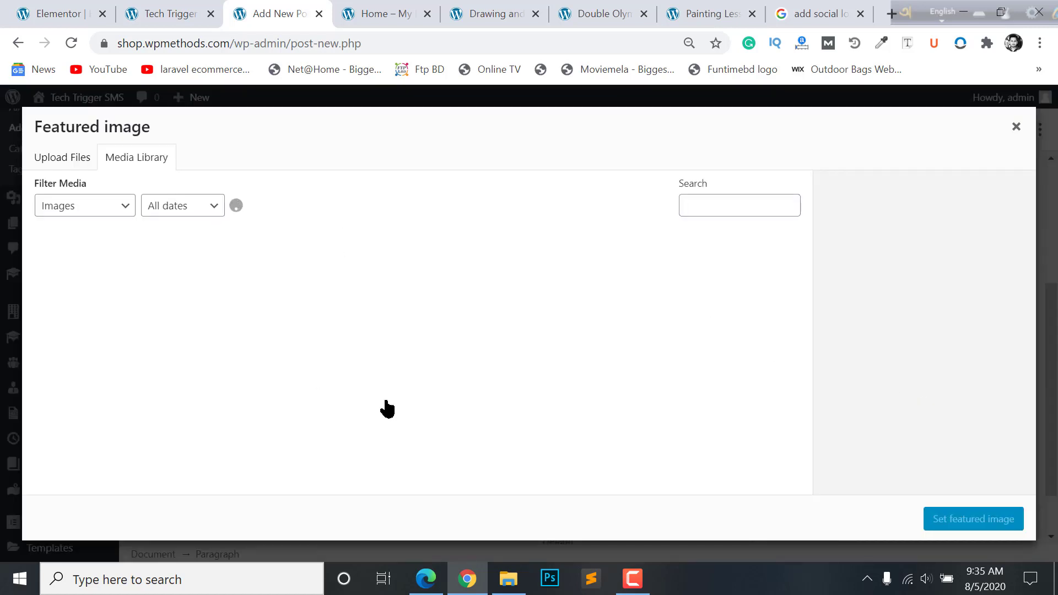
{"action": "left_click", "coordinate": [634, 284]}
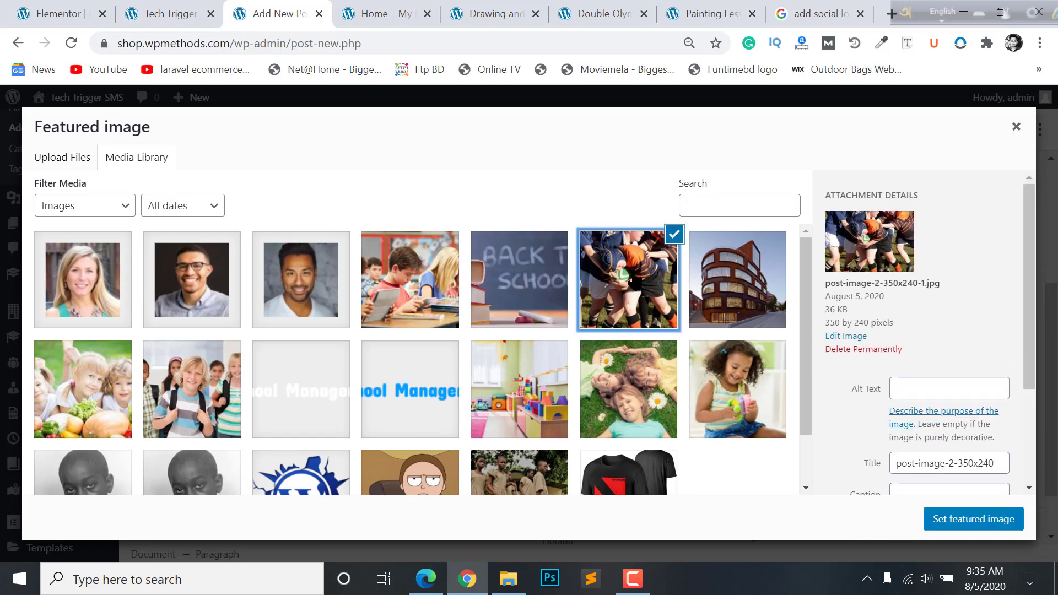
{"action": "left_click", "coordinate": [981, 520]}
{"action": "left_click", "coordinate": [940, 135]}
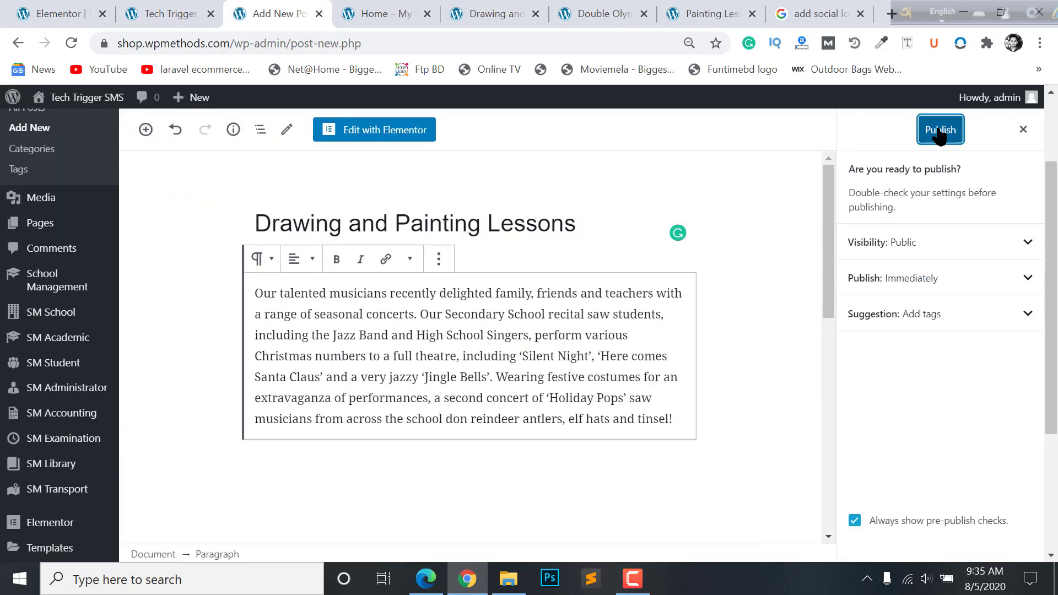
{"action": "left_click", "coordinate": [942, 132]}
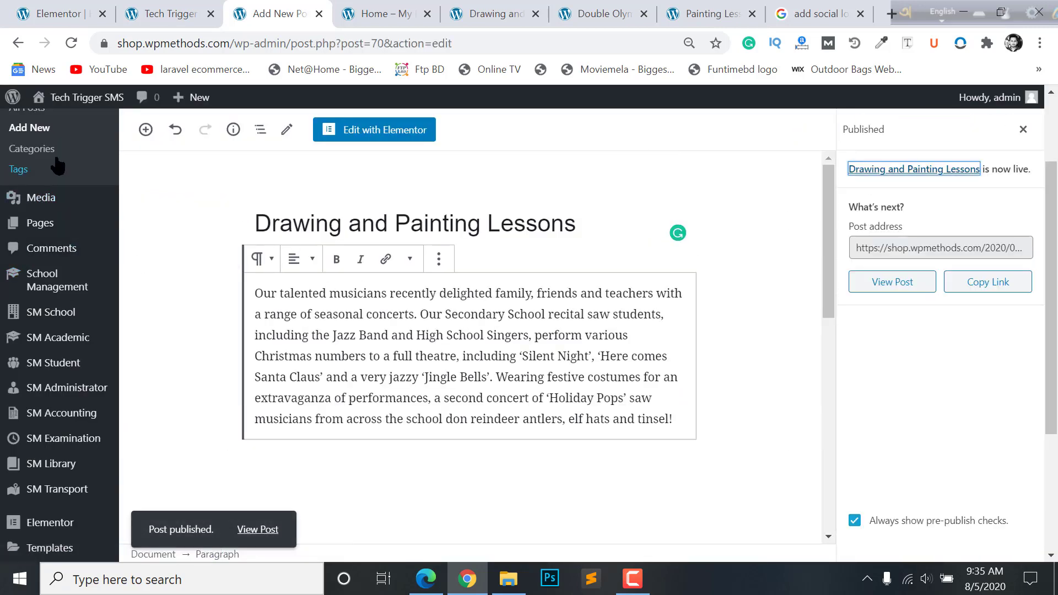
- Confirm in All Posts that the three News posts are published, then return to the homepage editor tab
{"action": "left_click", "coordinate": [29, 128]}
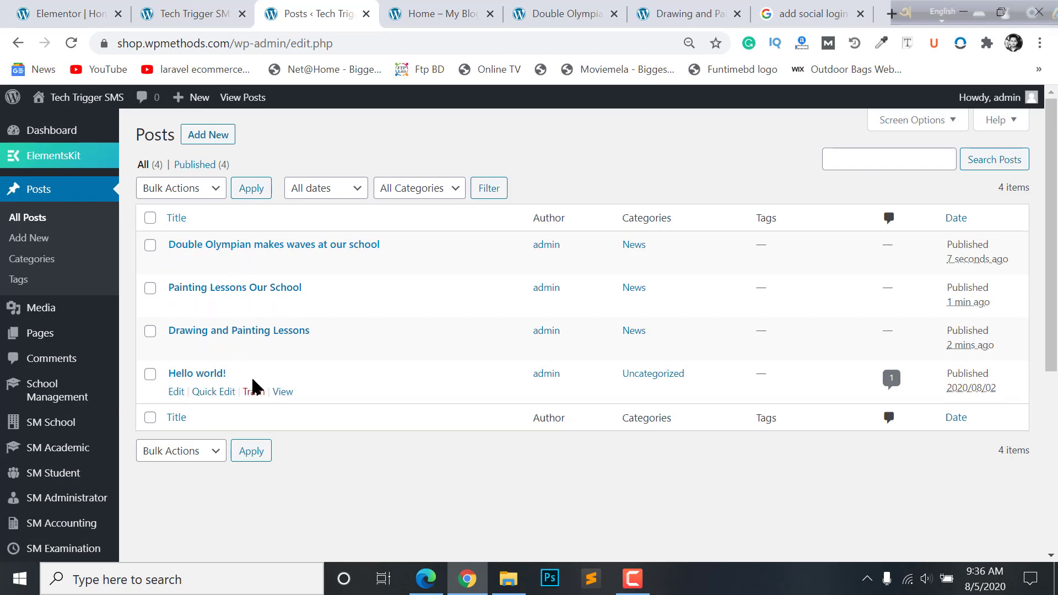
{"action": "left_click", "coordinate": [196, 8]}
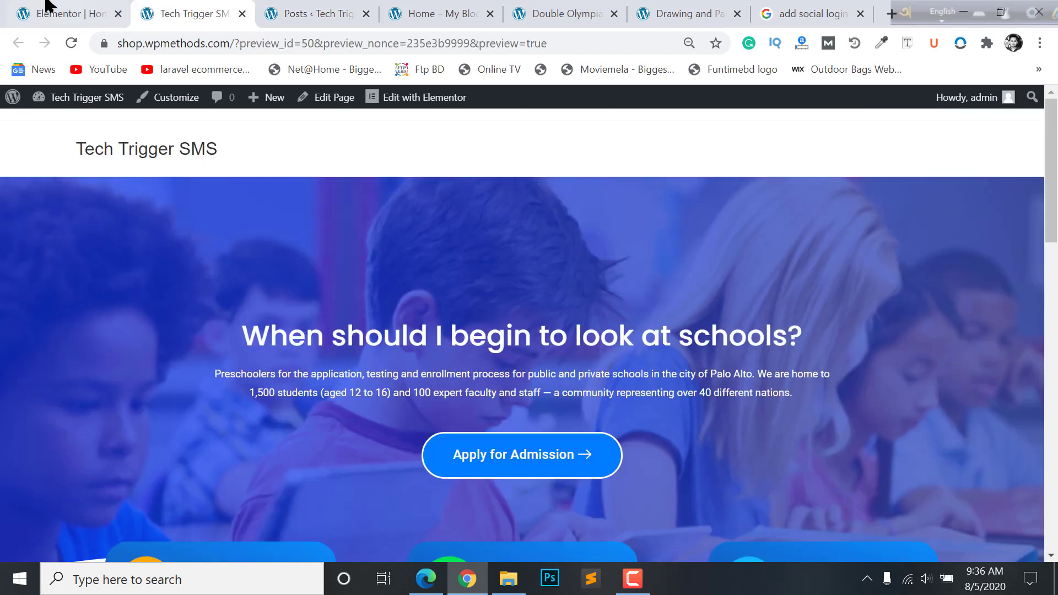
{"action": "left_click", "coordinate": [49, 7]}
- Save the homepage changes with UPDATE
{"action": "scroll", "coordinate": [449, 359], "scroll_direction": "up", "scroll_amount": 1}
{"action": "scroll", "coordinate": [371, 333], "scroll_direction": "down", "scroll_amount": 3}
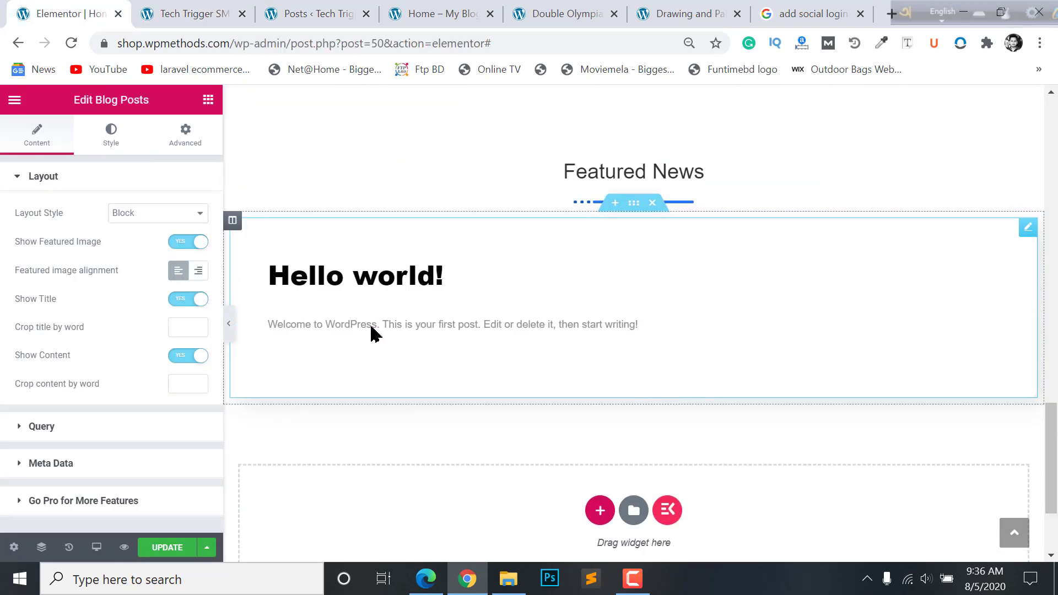
{"action": "scroll", "coordinate": [451, 295], "scroll_direction": "up", "scroll_amount": 2}
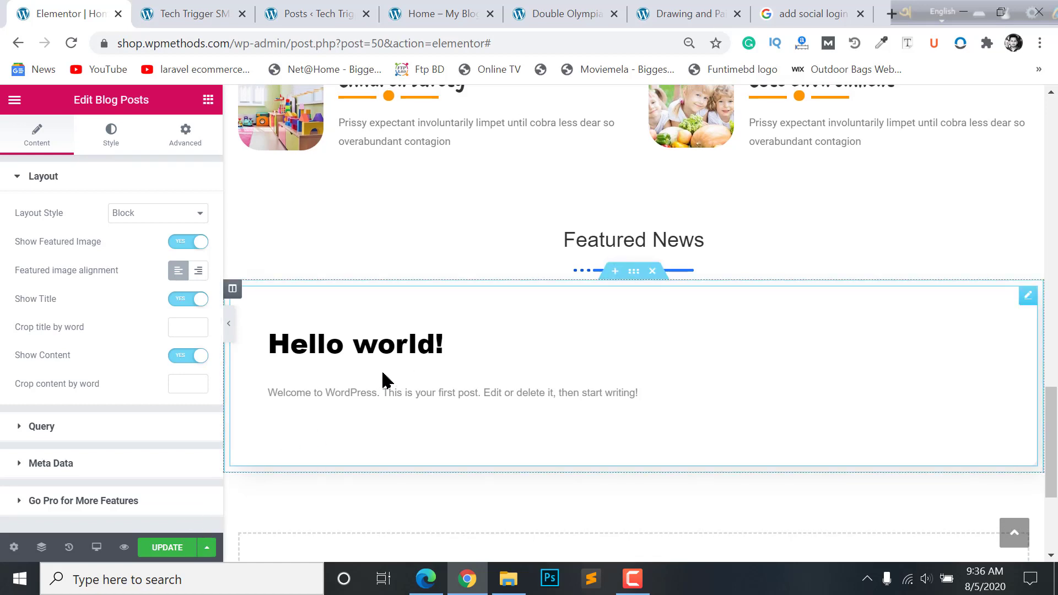
{"action": "left_click", "coordinate": [174, 546]}
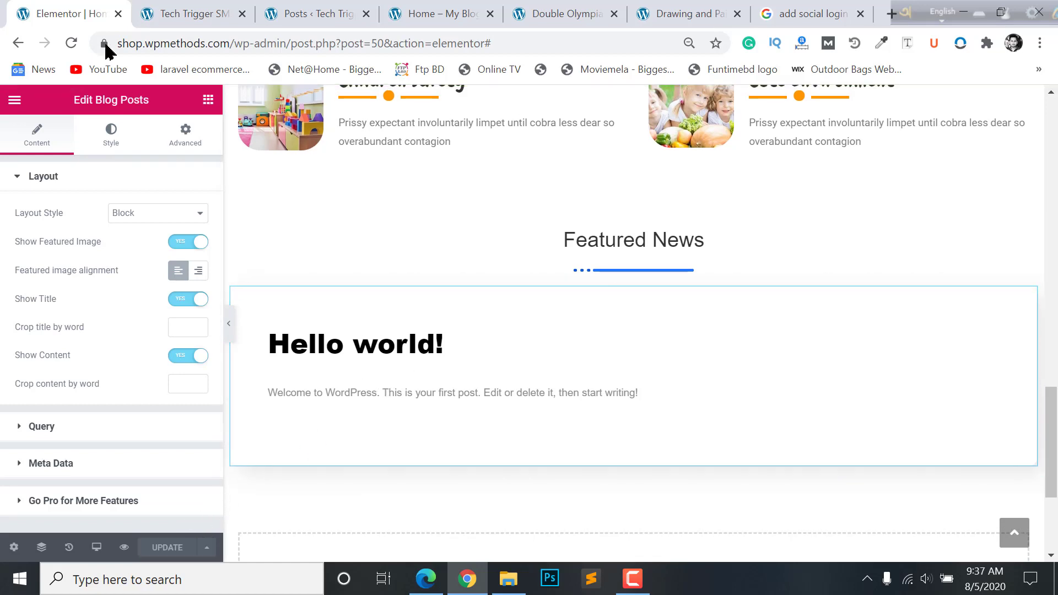
- Reload the editor and open the Featured News Blog Posts widget's settings
{"action": "left_click", "coordinate": [71, 43]}
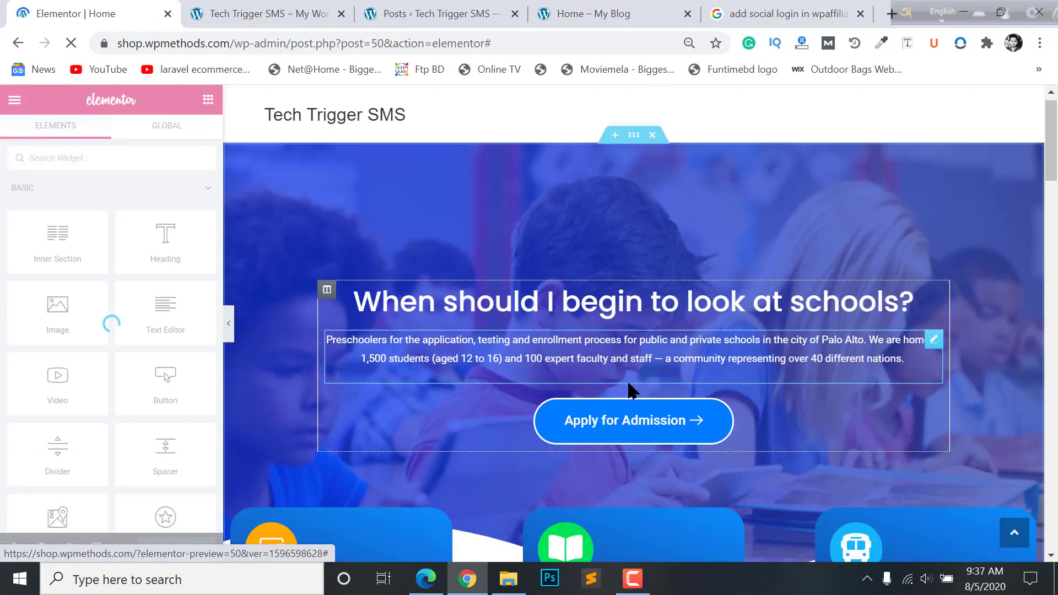
{"action": "scroll", "coordinate": [631, 391], "scroll_direction": "down", "scroll_amount": 20}
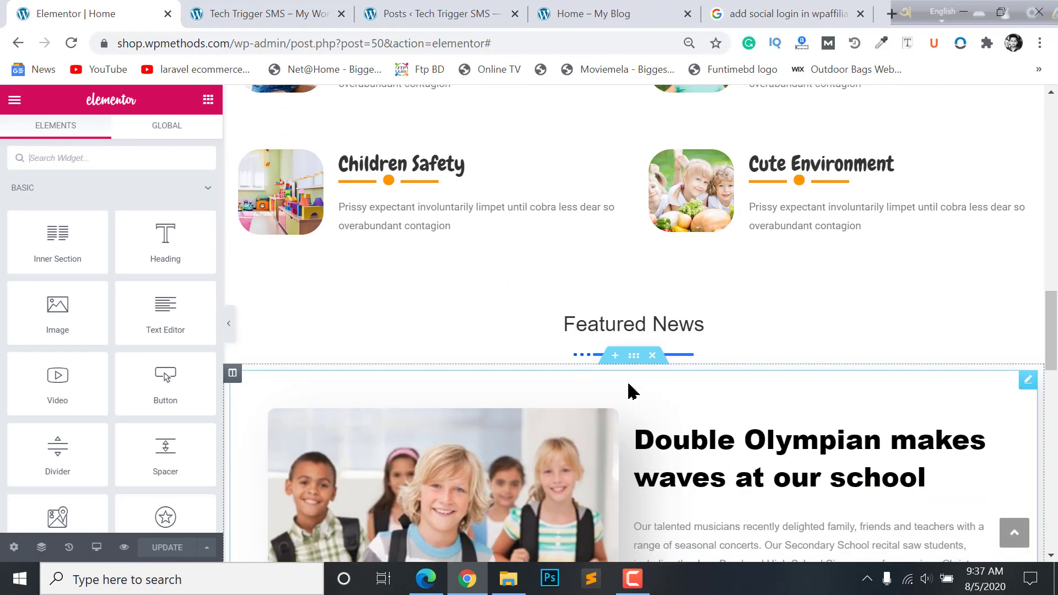
{"action": "scroll", "coordinate": [630, 390], "scroll_direction": "down", "scroll_amount": 13}
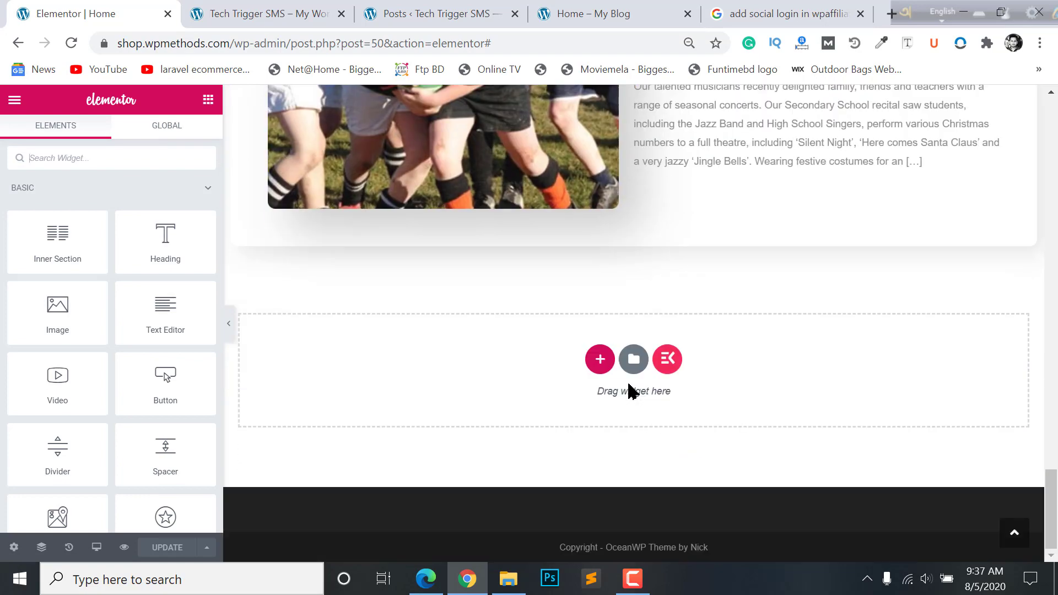
{"action": "scroll", "coordinate": [632, 388], "scroll_direction": "up", "scroll_amount": 8}
{"action": "scroll", "coordinate": [632, 390], "scroll_direction": "up", "scroll_amount": 9}
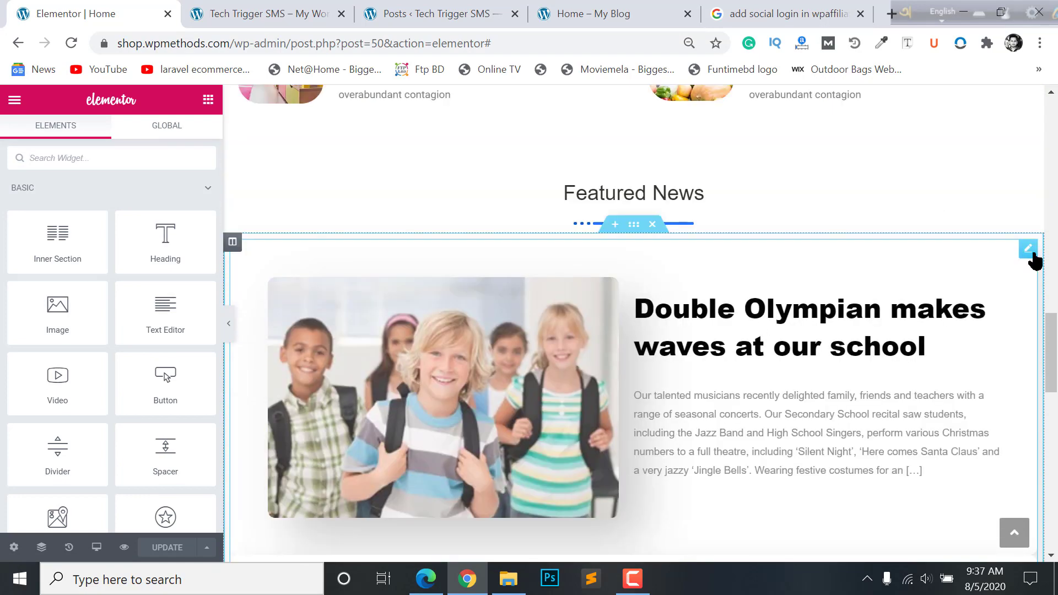
{"action": "left_click", "coordinate": [1028, 250]}
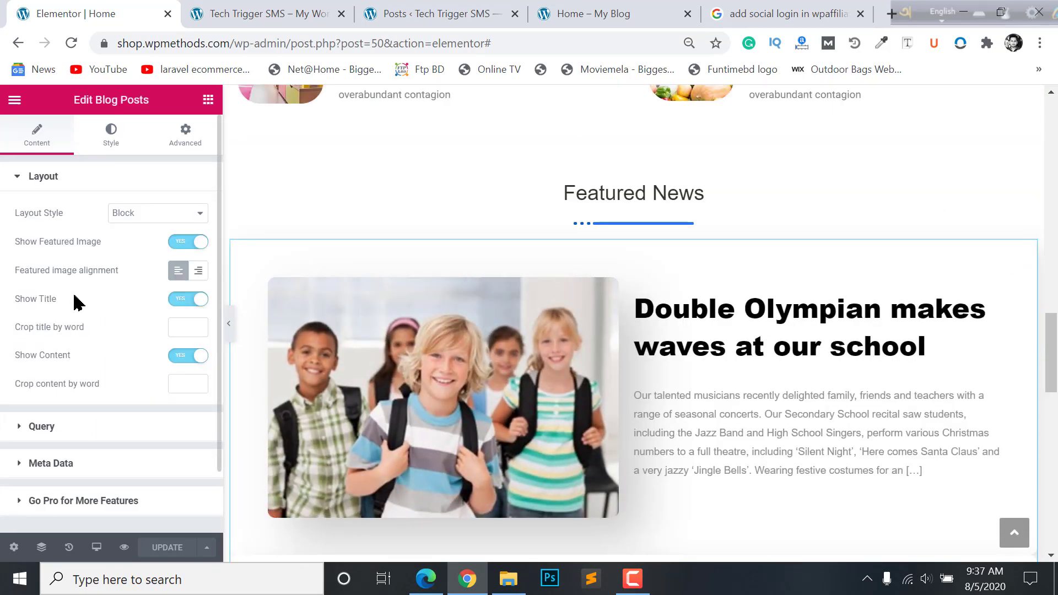
- Set Layout Style to Grid With Thumb and switch Show Read More to NO
{"action": "left_click", "coordinate": [141, 215]}
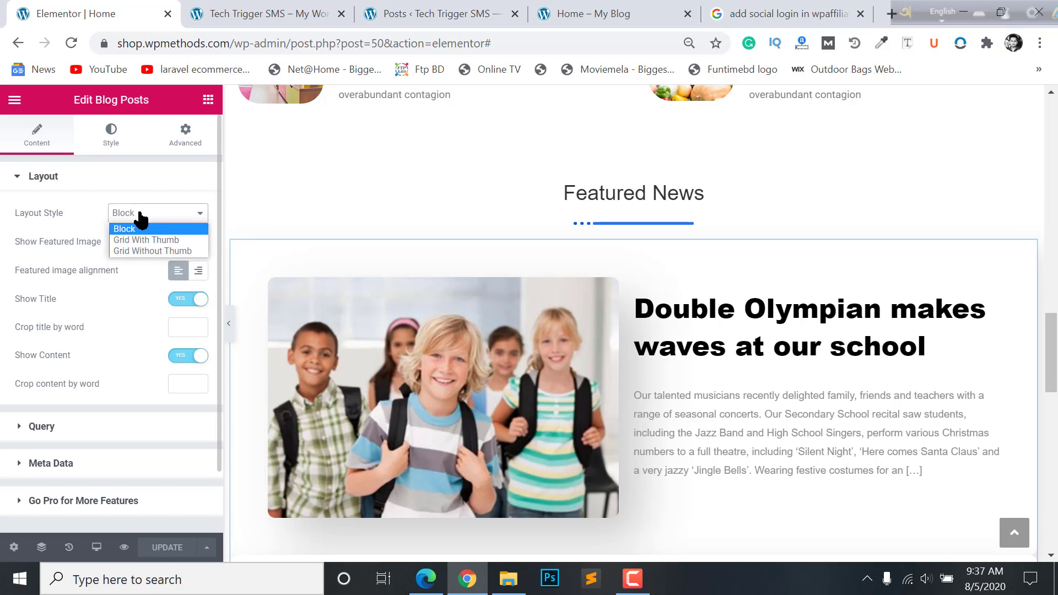
{"action": "left_click", "coordinate": [148, 241]}
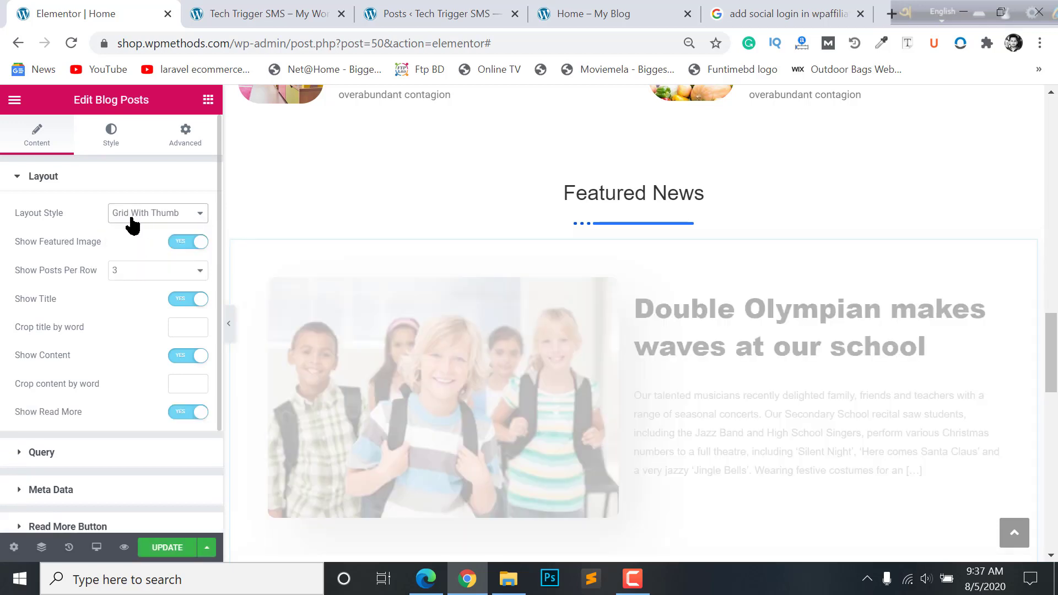
{"action": "scroll", "coordinate": [888, 373], "scroll_direction": "down", "scroll_amount": 5}
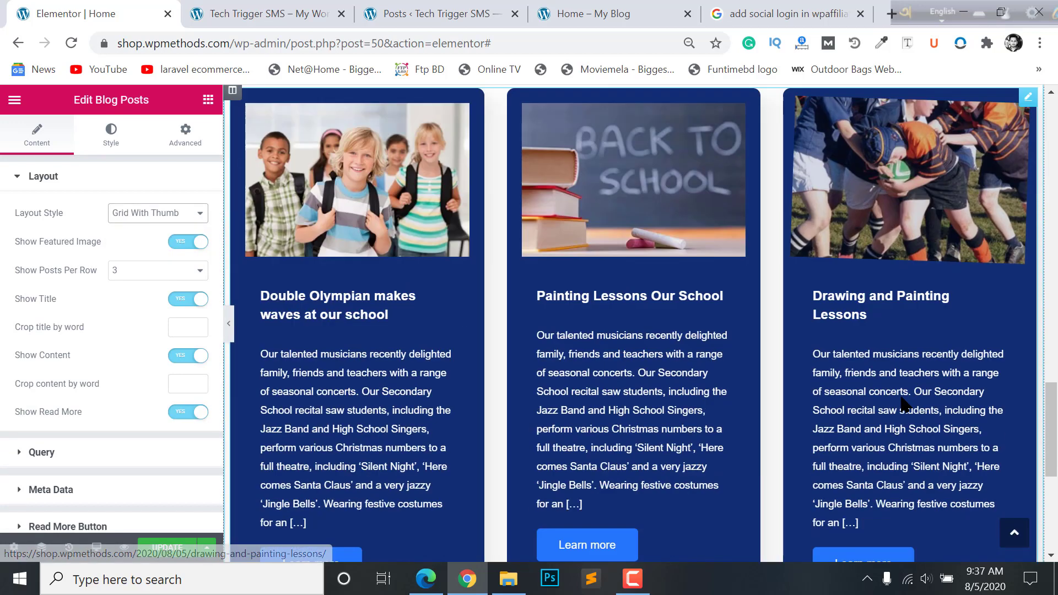
{"action": "scroll", "coordinate": [462, 375], "scroll_direction": "up", "scroll_amount": 3}
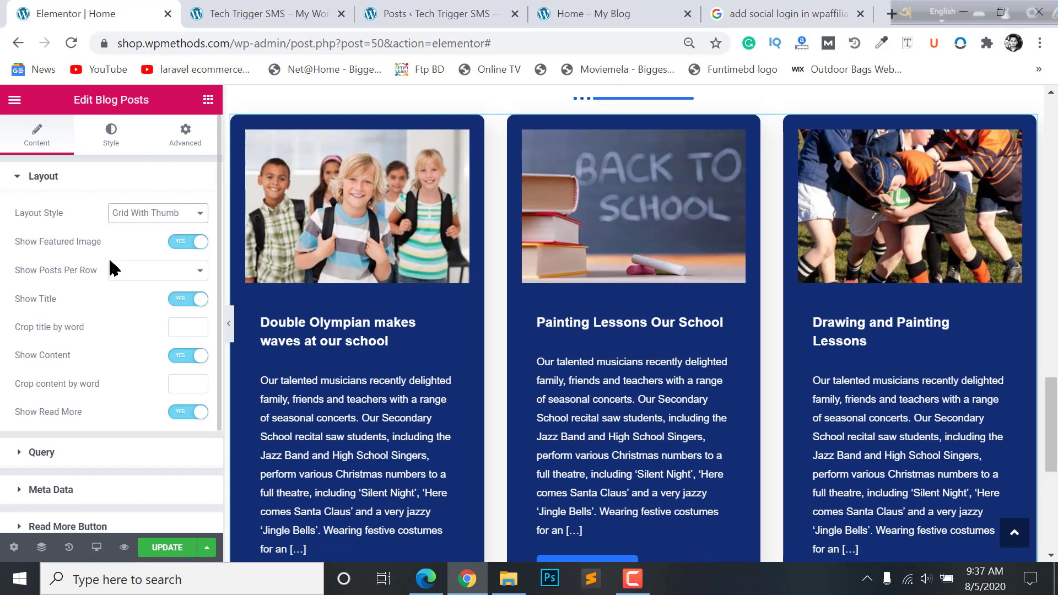
{"action": "scroll", "coordinate": [157, 290], "scroll_direction": "down", "scroll_amount": 3}
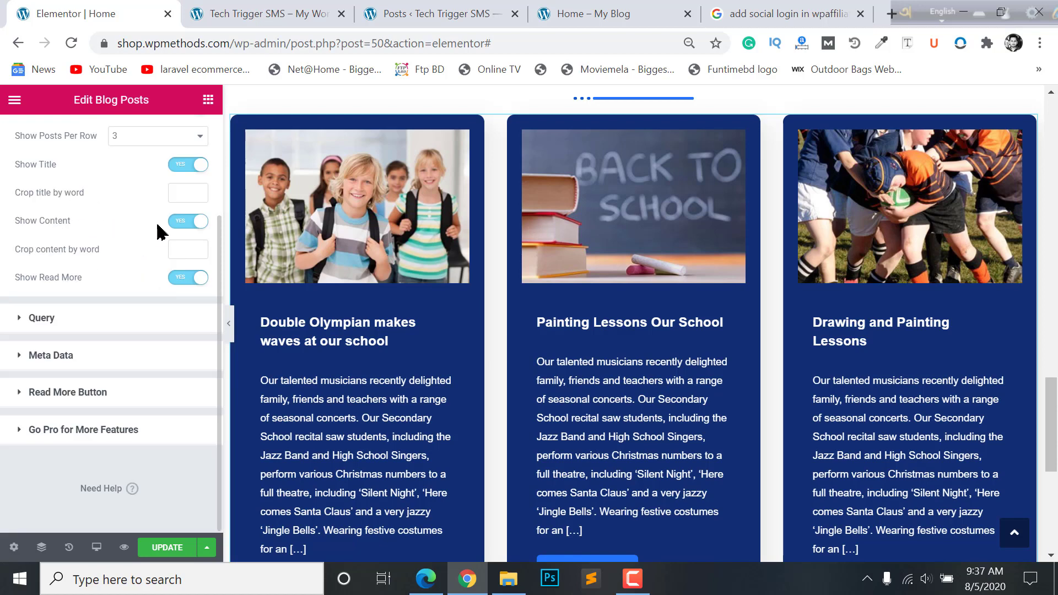
{"action": "left_click", "coordinate": [192, 280]}
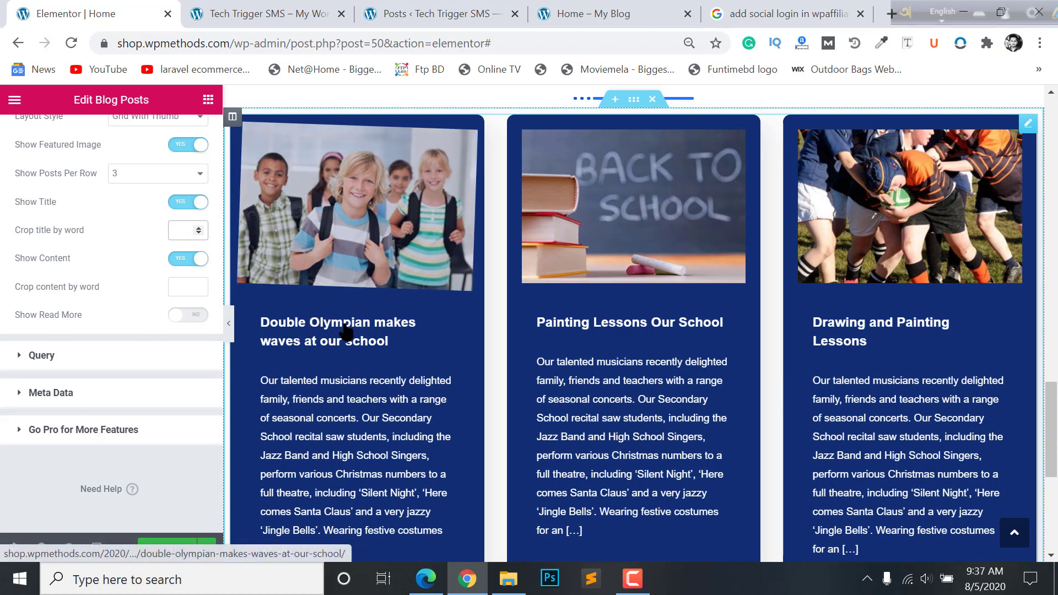
- Crop the post titles to 3 words and the excerpts to 20 words
{"action": "type", "text": "3"}
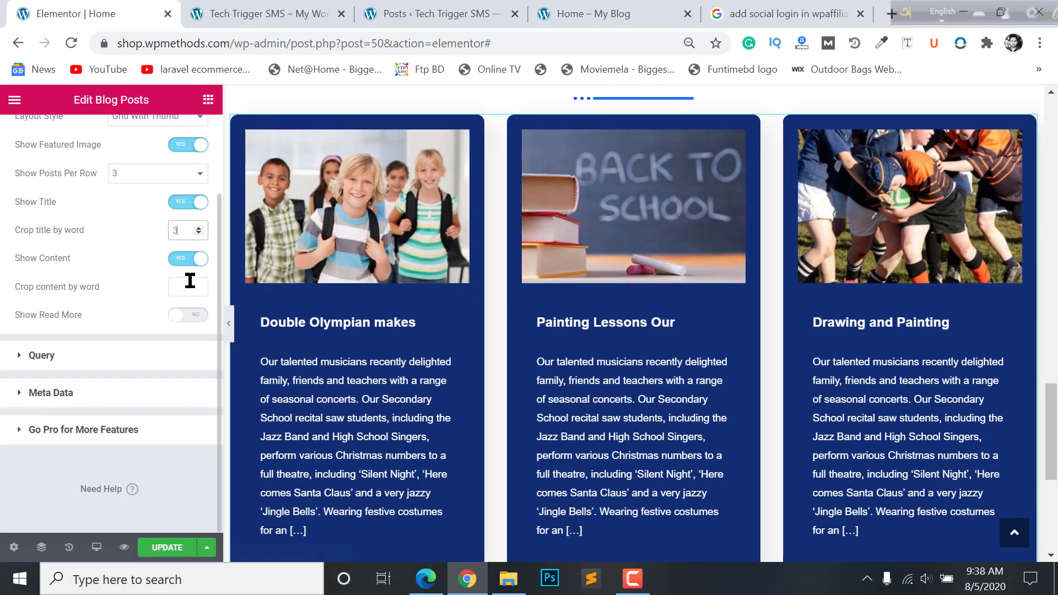
{"action": "left_click", "coordinate": [176, 284]}
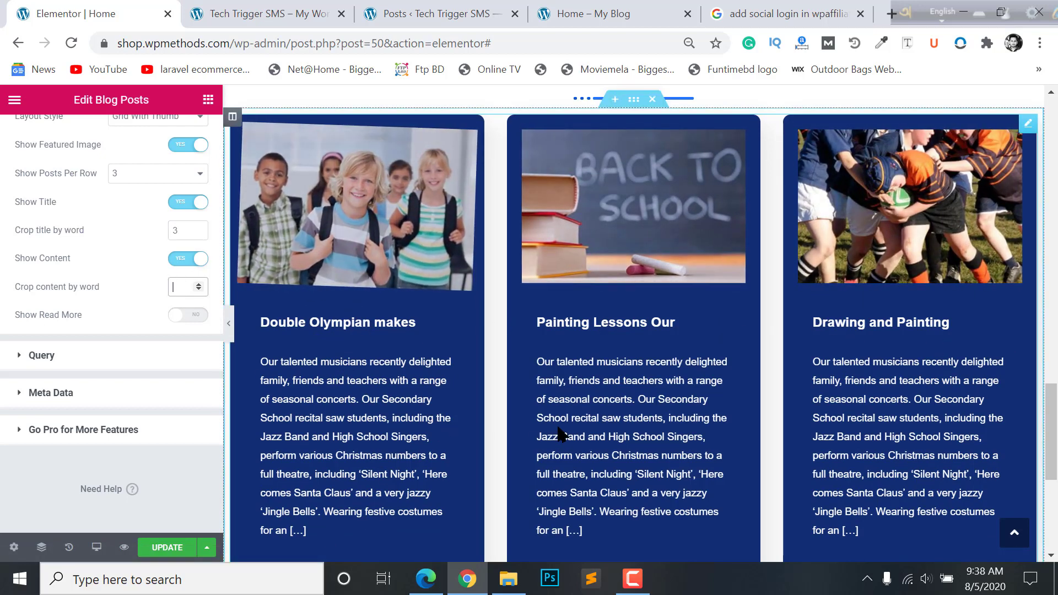
{"action": "scroll", "coordinate": [330, 374], "scroll_direction": "down", "scroll_amount": 2}
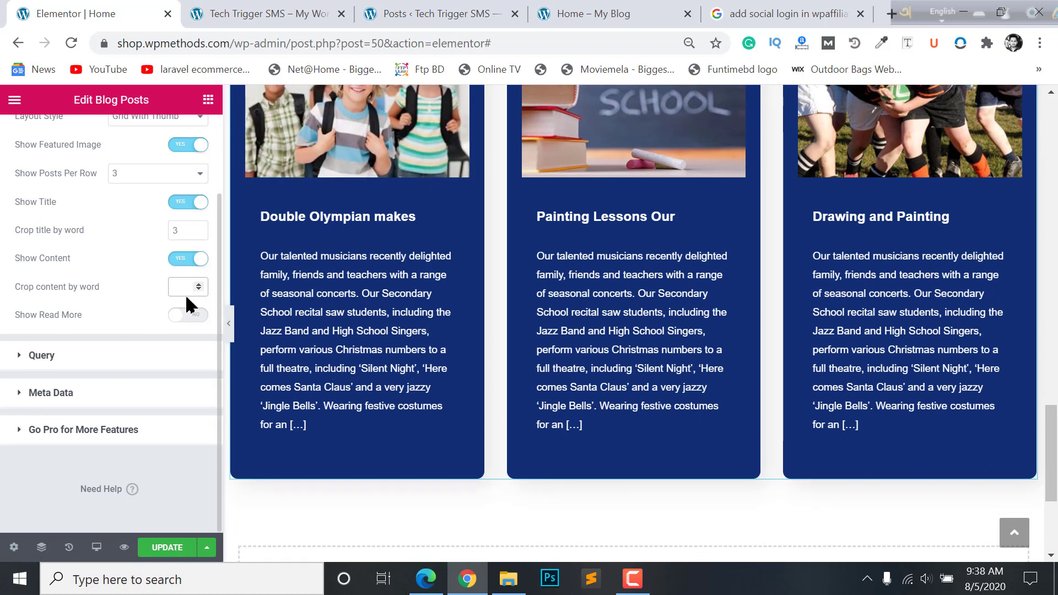
{"action": "type", "text": "20"}
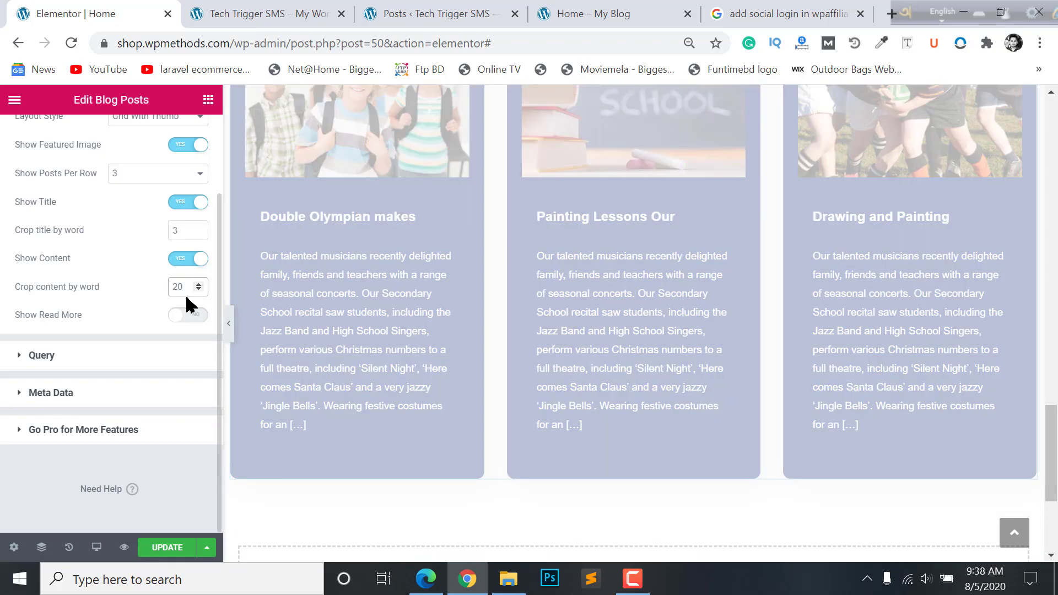
{"action": "scroll", "coordinate": [926, 292], "scroll_direction": "up", "scroll_amount": 2}
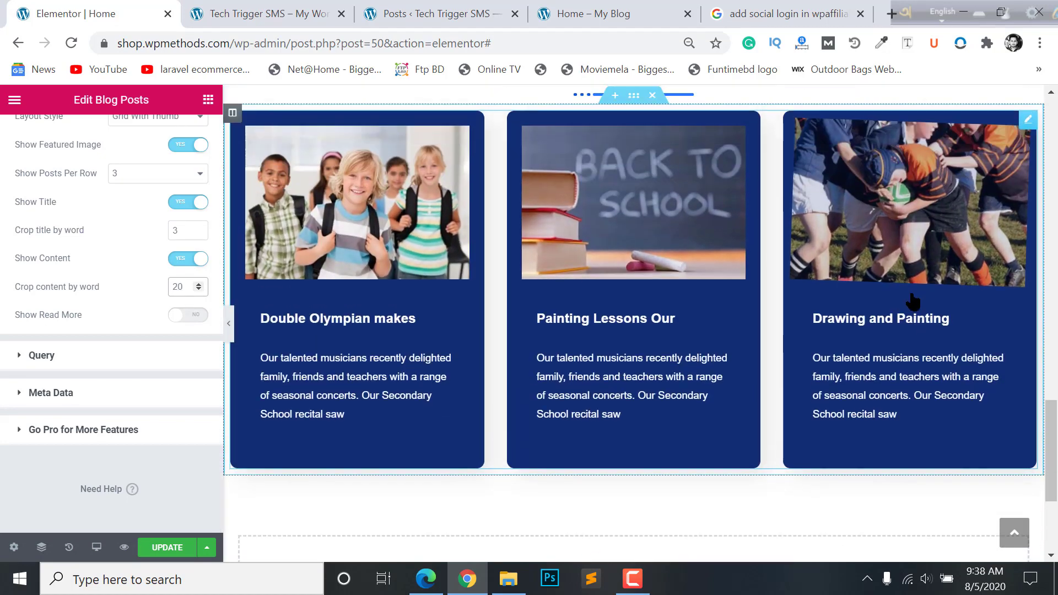
{"action": "scroll", "coordinate": [907, 300], "scroll_direction": "up", "scroll_amount": 4}
{"action": "scroll", "coordinate": [827, 297], "scroll_direction": "down", "scroll_amount": 3}
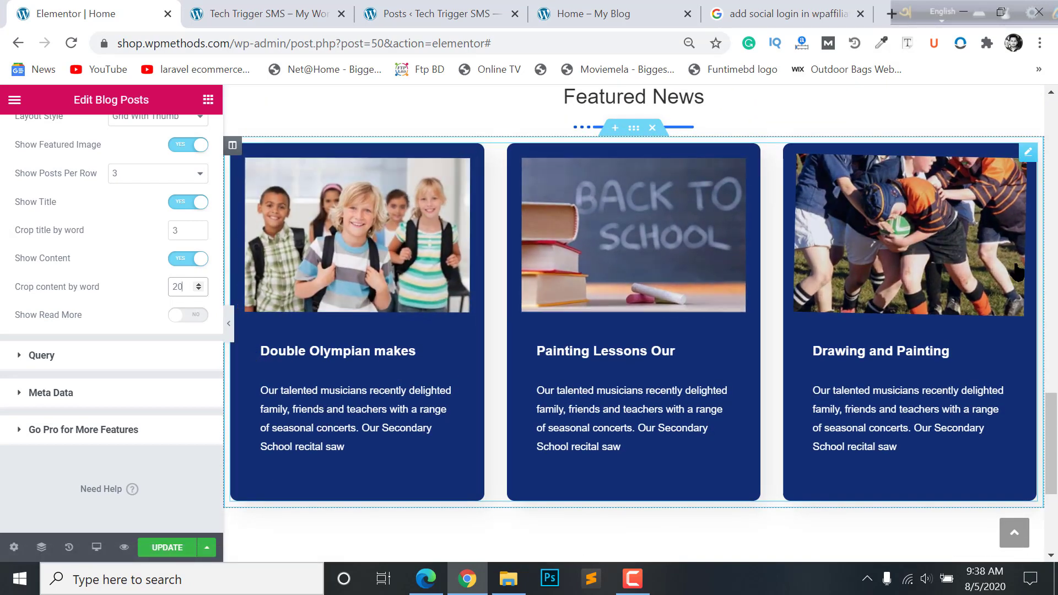
{"action": "scroll", "coordinate": [584, 210], "scroll_direction": "up", "scroll_amount": 1}
- Show the post date and News category as meta data on each card
{"action": "left_click", "coordinate": [40, 393]}
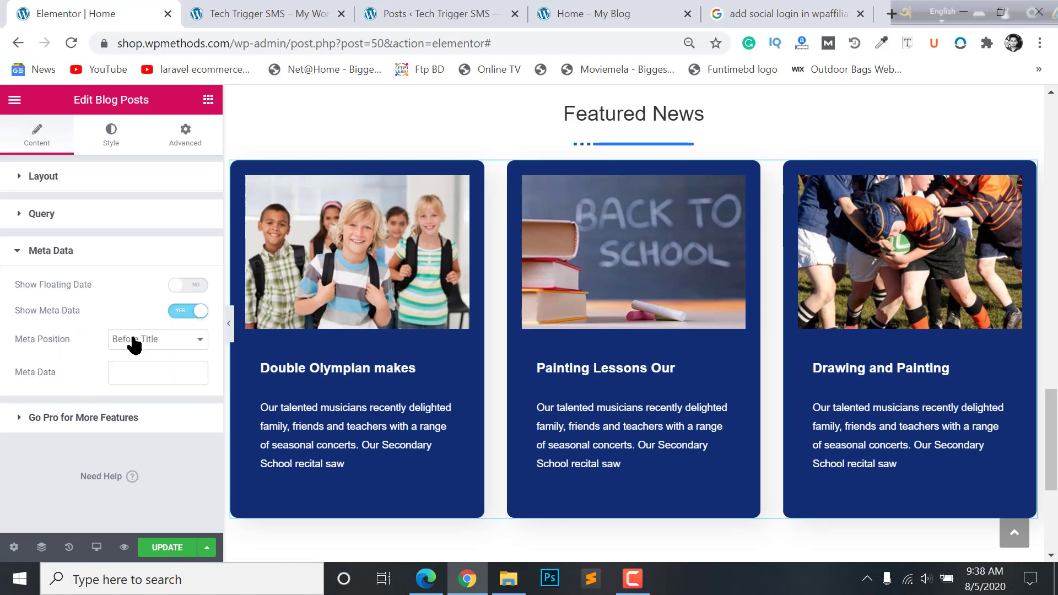
{"action": "left_click", "coordinate": [136, 380]}
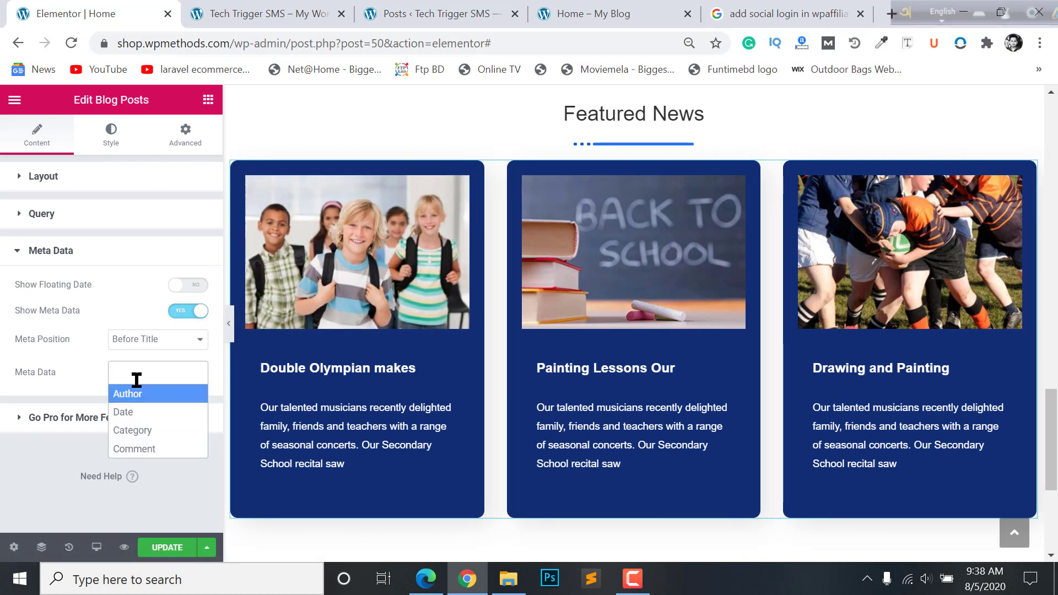
{"action": "left_click", "coordinate": [144, 412]}
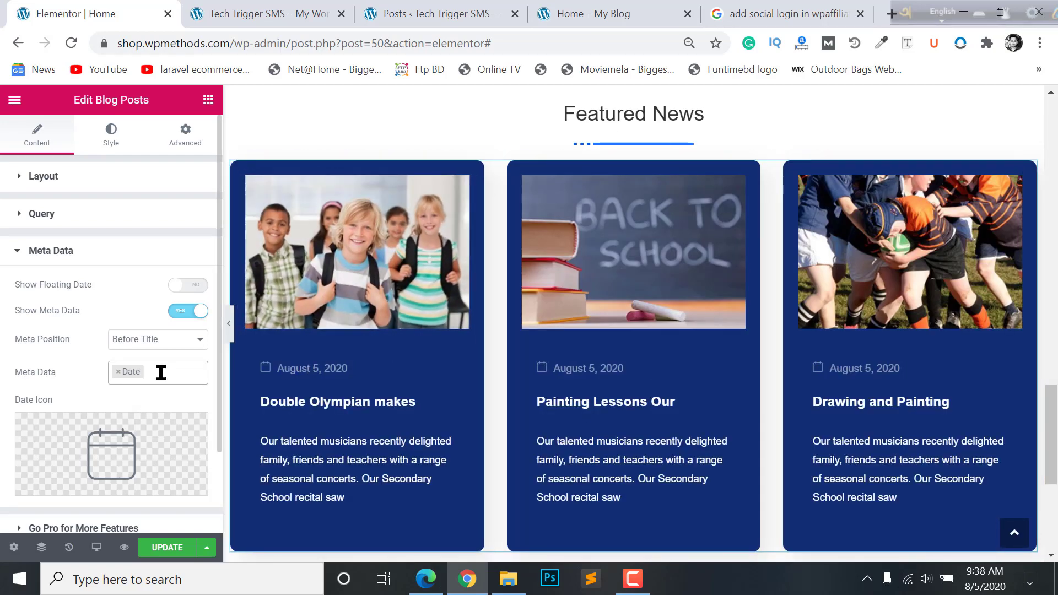
{"action": "left_click", "coordinate": [172, 373]}
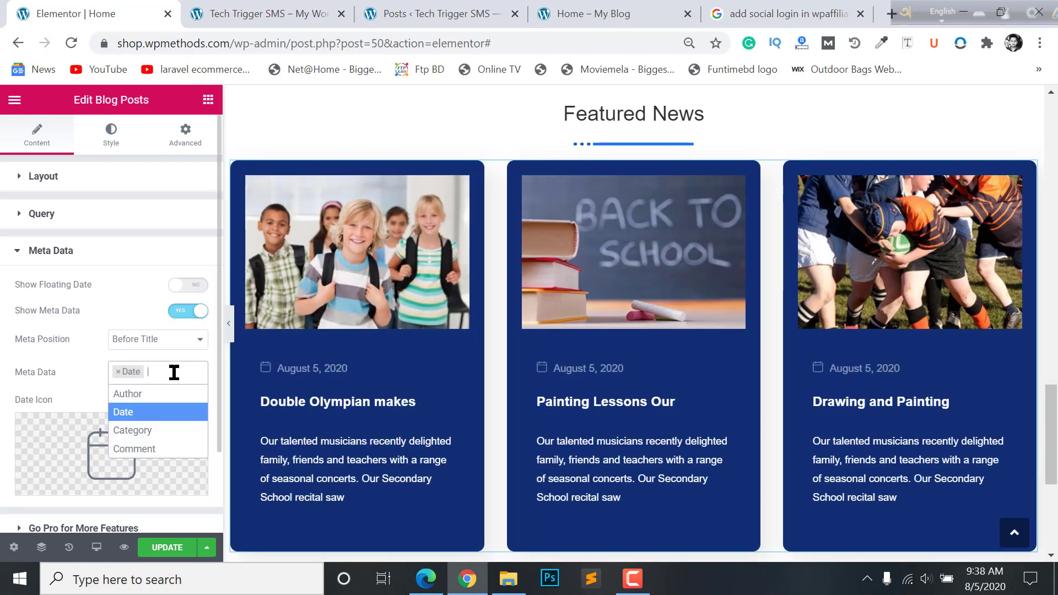
{"action": "left_click", "coordinate": [147, 431]}
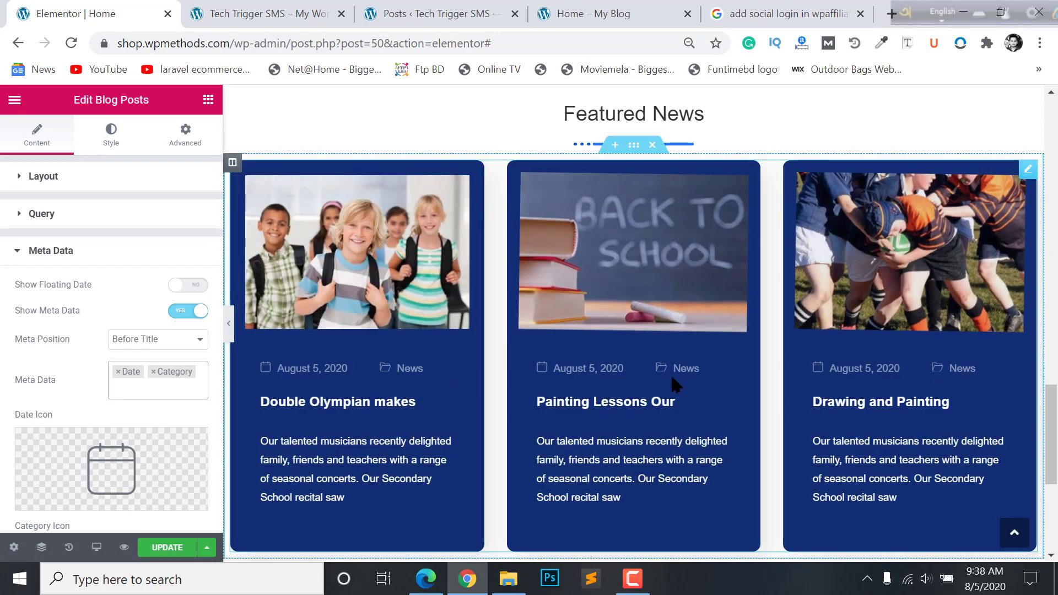
{"action": "scroll", "coordinate": [717, 359], "scroll_direction": "up", "scroll_amount": 2}
{"action": "scroll", "coordinate": [834, 375], "scroll_direction": "down", "scroll_amount": 2}
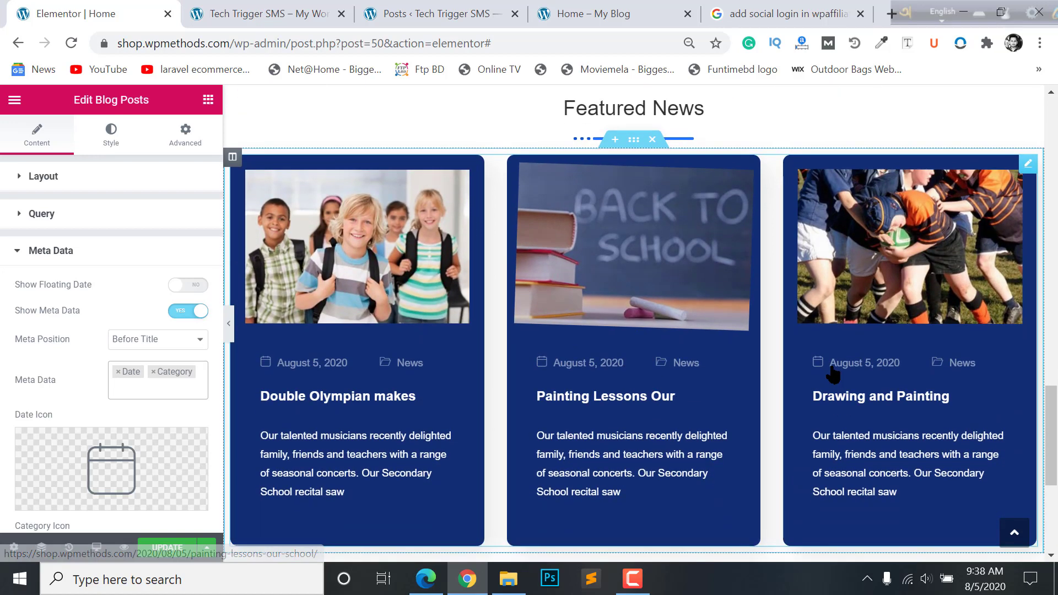
{"action": "scroll", "coordinate": [504, 397], "scroll_direction": "down", "scroll_amount": 2}
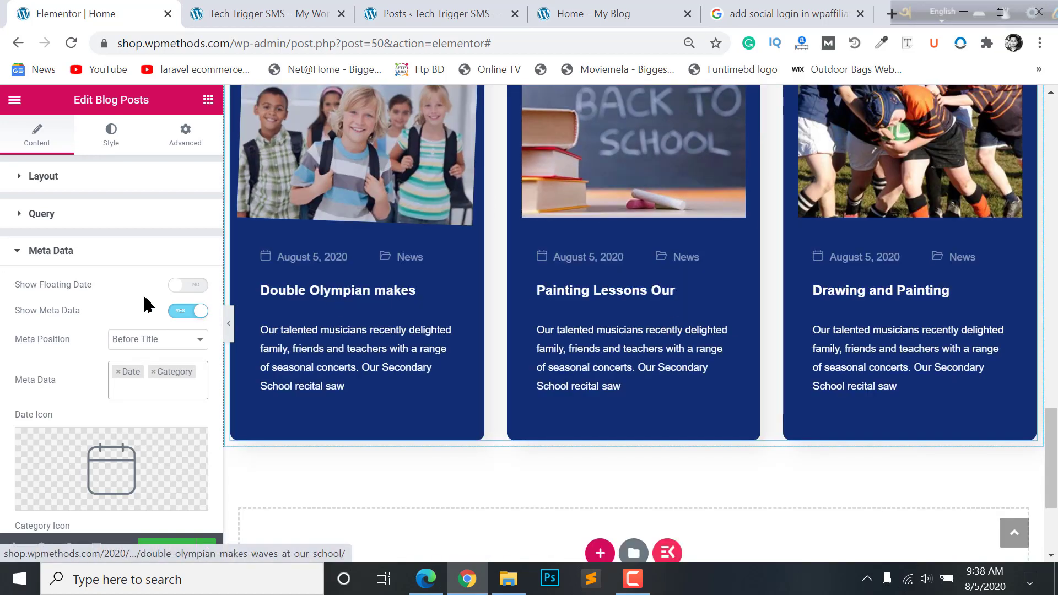
- Collapse the Meta Data section and expand the Layout section
{"action": "left_click", "coordinate": [71, 255]}
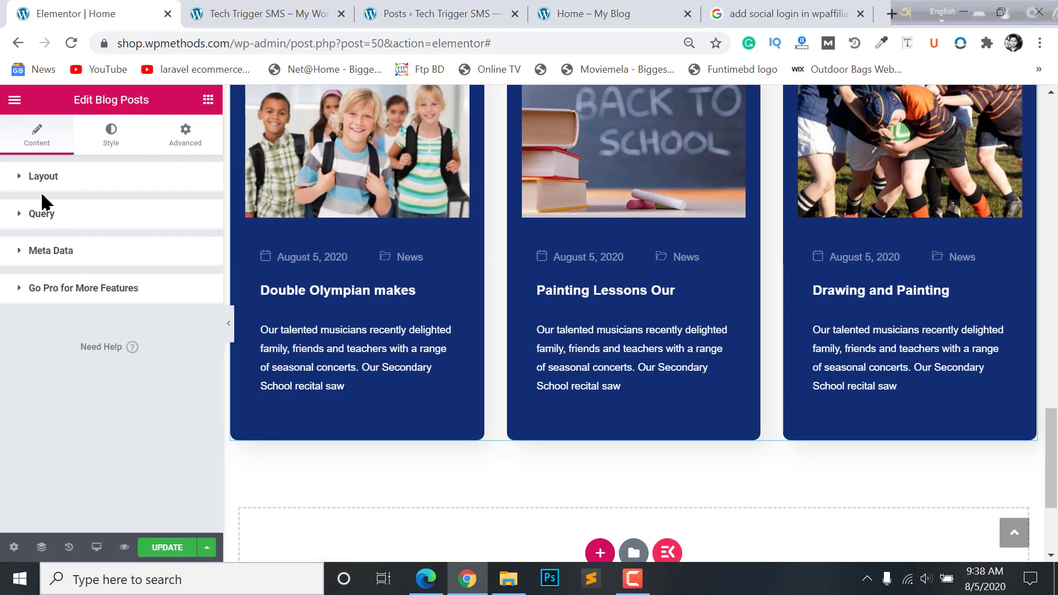
{"action": "left_click", "coordinate": [59, 180]}
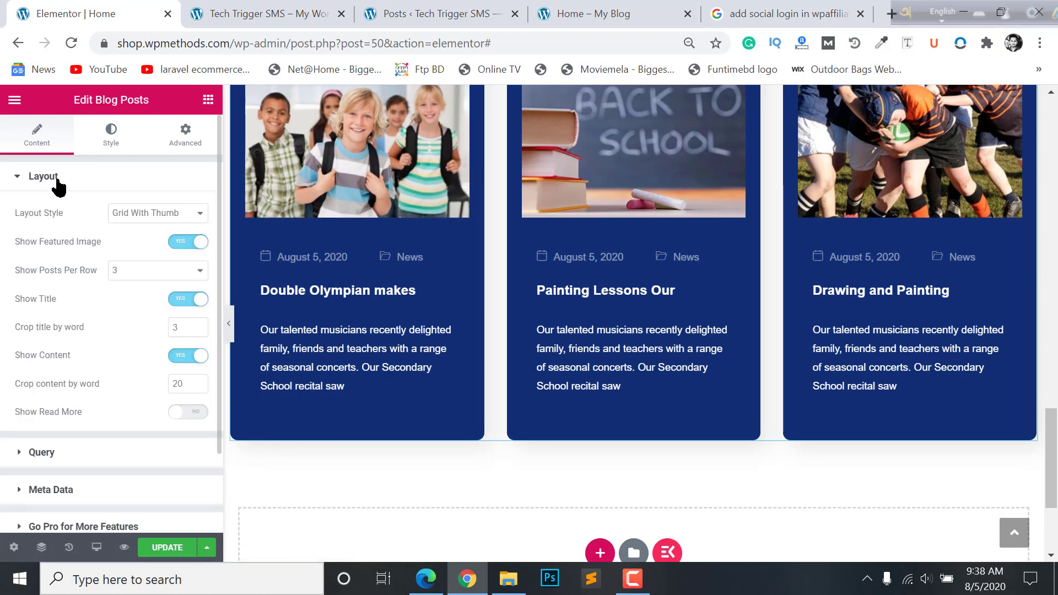
{"action": "left_click", "coordinate": [59, 182]}
- Set the card Wrapper Background to Gradient with a bright blue starting colour
{"action": "left_click", "coordinate": [113, 143]}
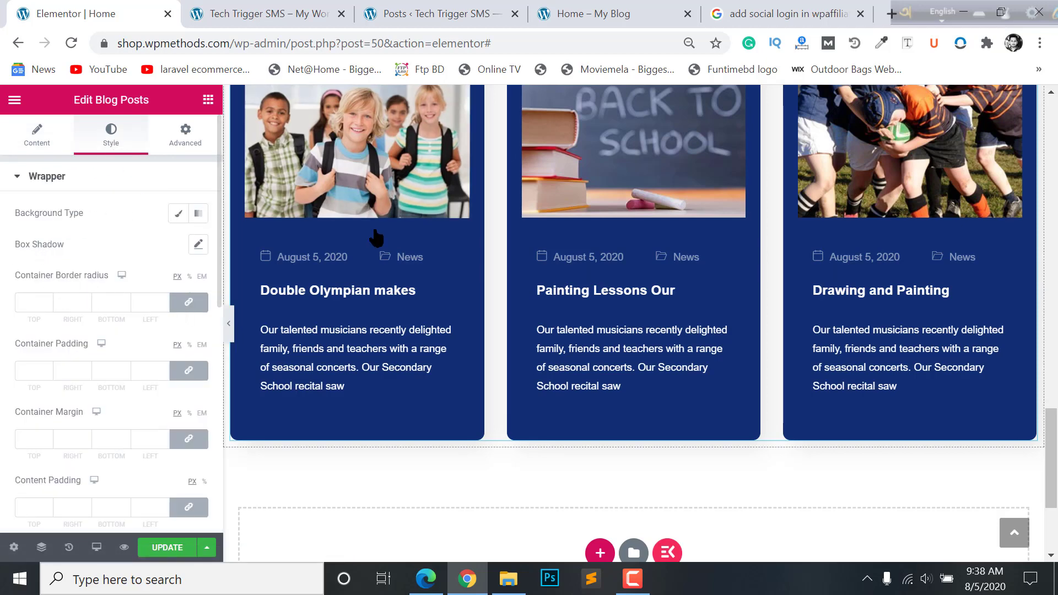
{"action": "scroll", "coordinate": [372, 234], "scroll_direction": "up", "scroll_amount": 2}
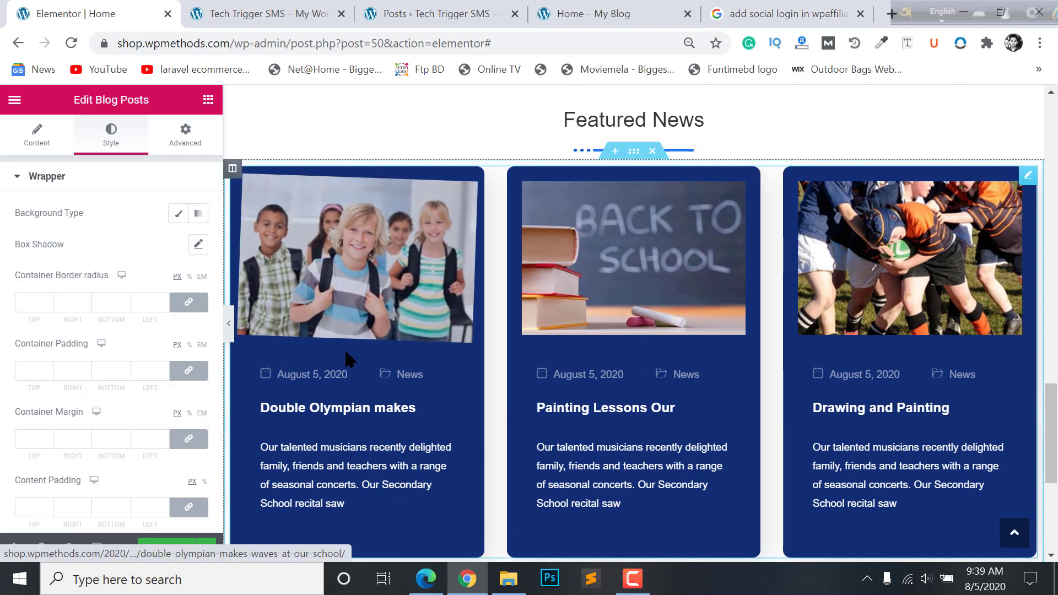
{"action": "left_click", "coordinate": [198, 215]}
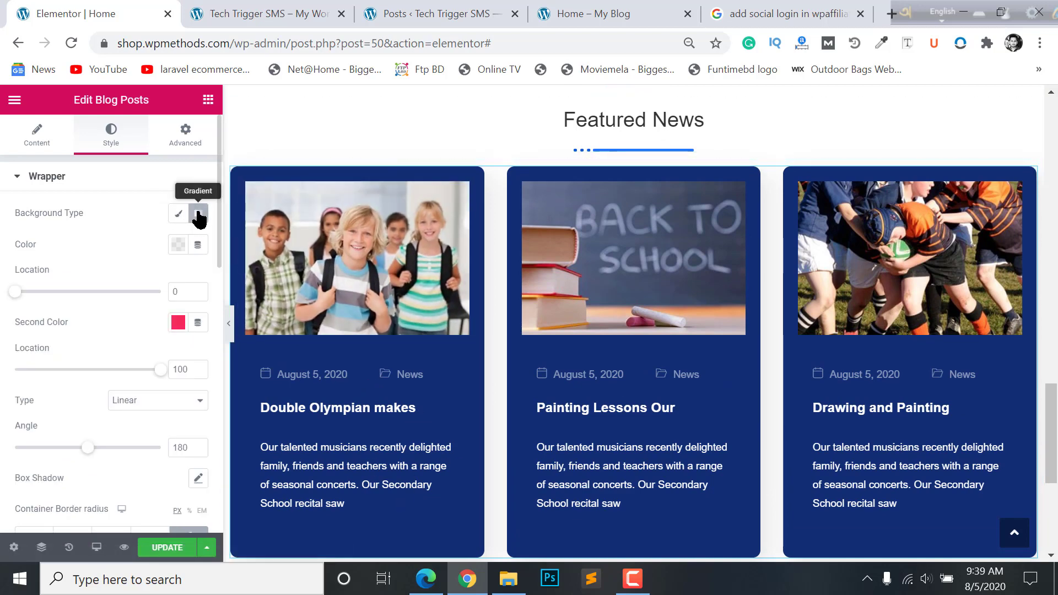
{"action": "left_click", "coordinate": [177, 246]}
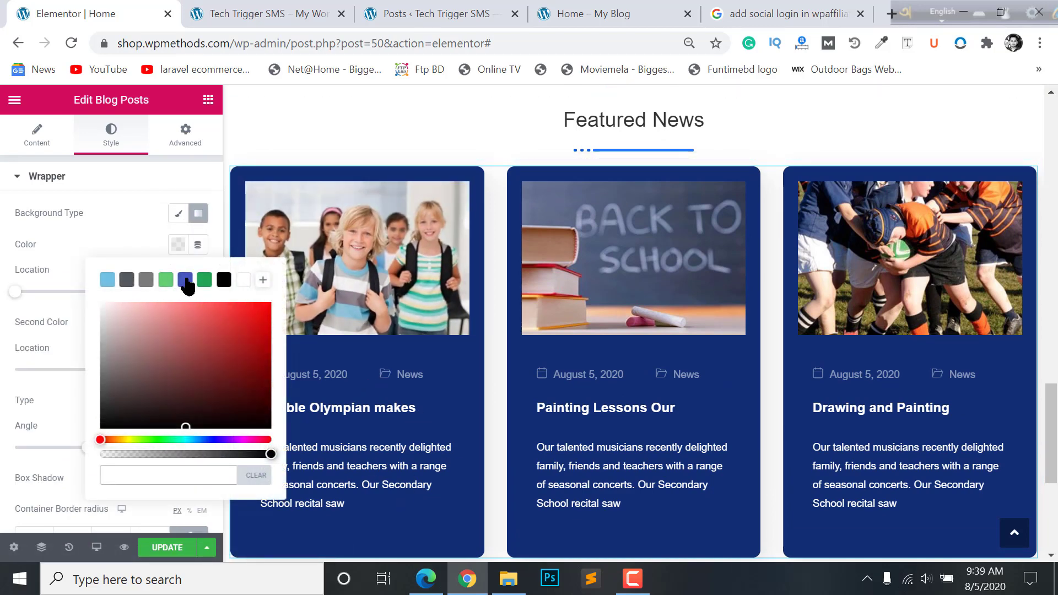
{"action": "left_click", "coordinate": [186, 280]}
{"action": "left_click_drag", "start_coordinate": [265, 331], "coordinate": [241, 317]}
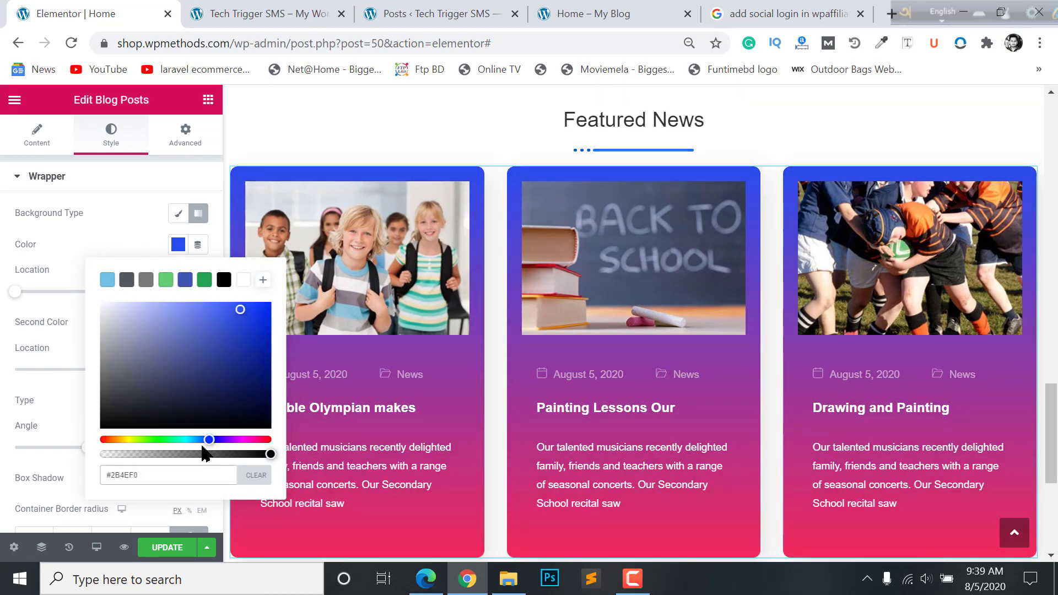
{"action": "left_click", "coordinate": [82, 346]}
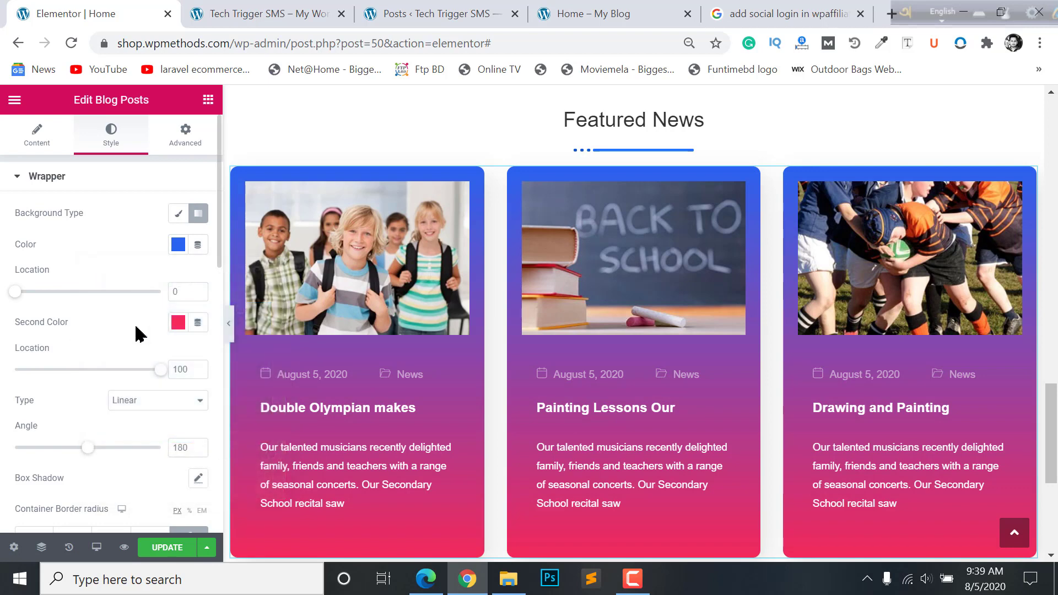
- Make the gradient's Second Color a dark navy
{"action": "left_click", "coordinate": [178, 323]}
{"action": "left_click", "coordinate": [297, 111]}
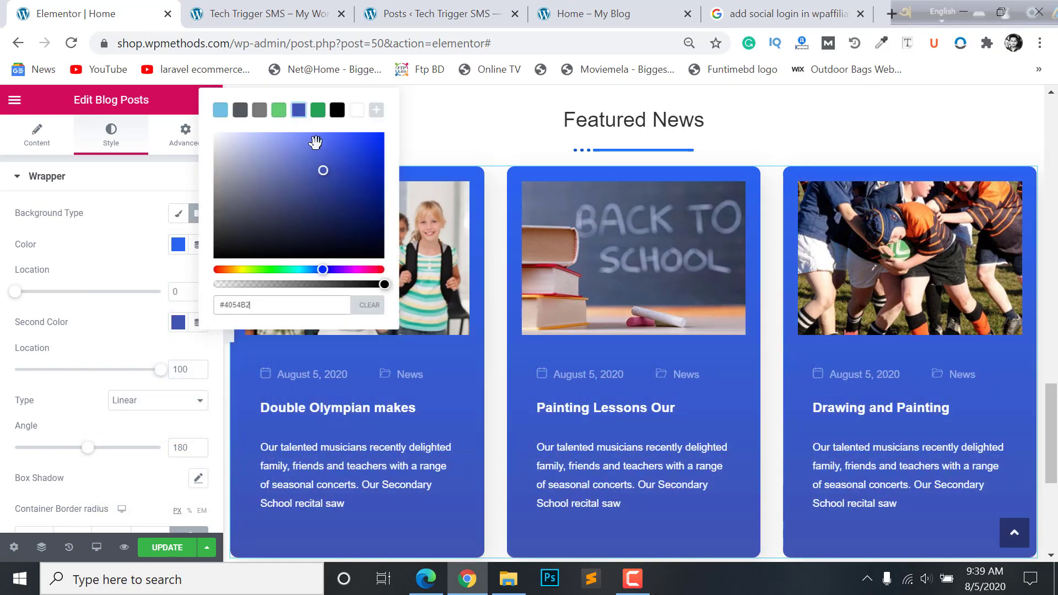
{"action": "left_click_drag", "start_coordinate": [326, 171], "coordinate": [342, 195]}
{"action": "left_click", "coordinate": [810, 366]}
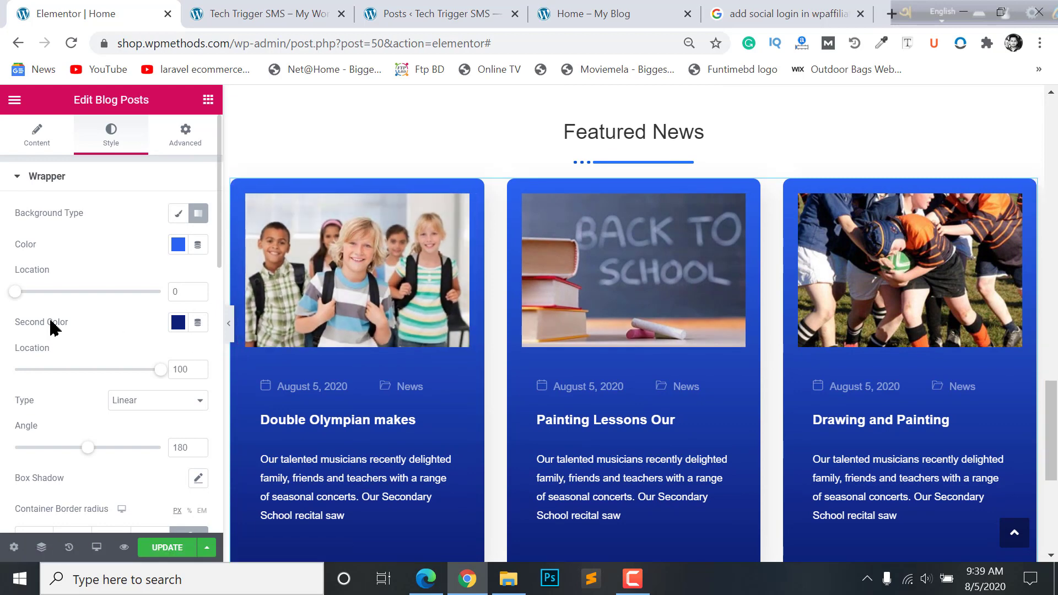
{"action": "scroll", "coordinate": [56, 331], "scroll_direction": "down", "scroll_amount": 3}
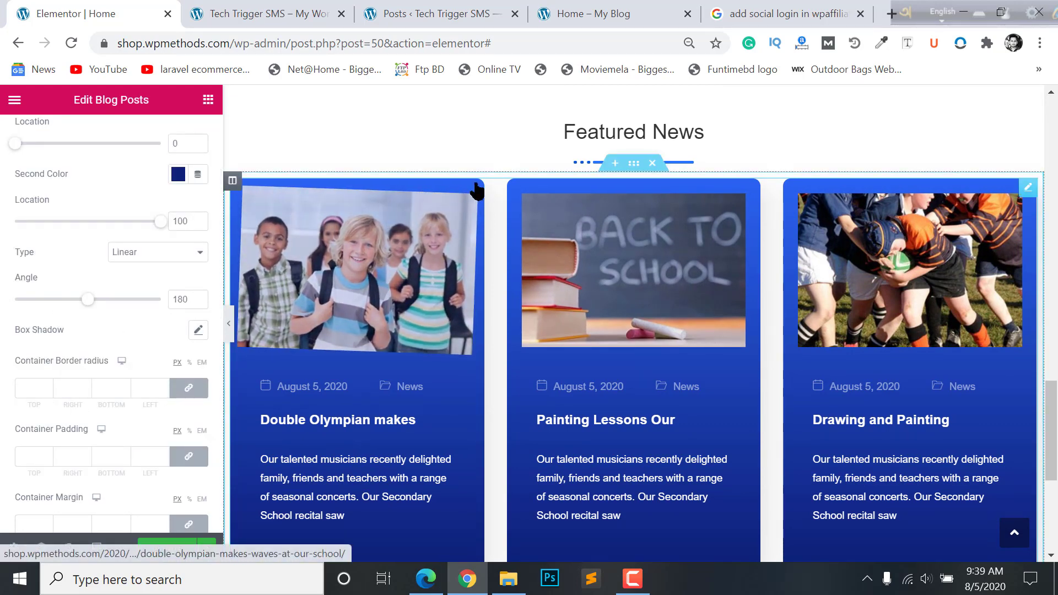
- Link the corner values and set the card border radius to 30
{"action": "left_click", "coordinate": [188, 390]}
{"action": "left_click", "coordinate": [188, 389]}
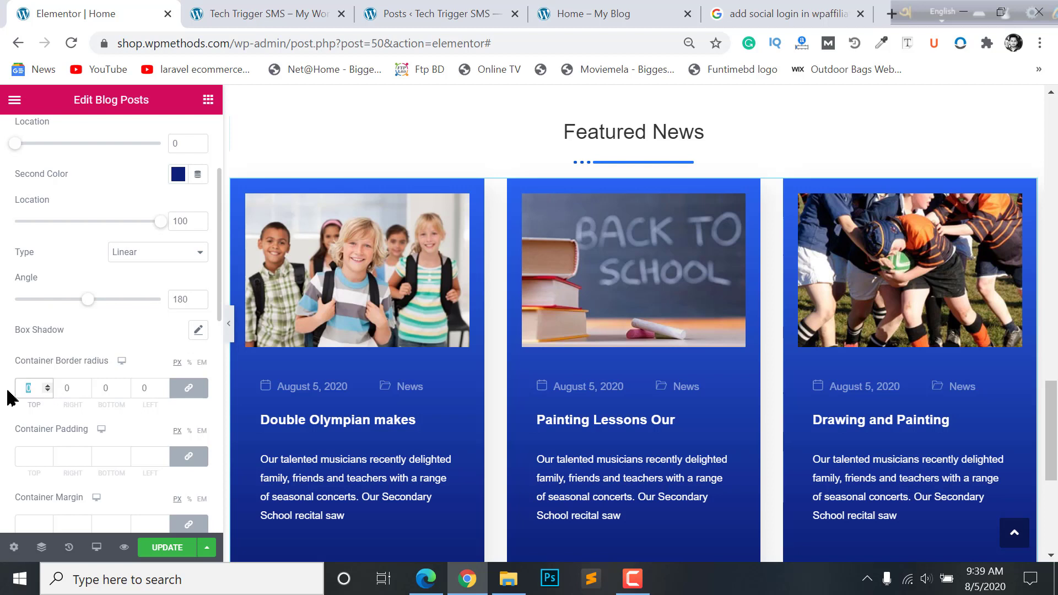
{"action": "type", "text": "30"}
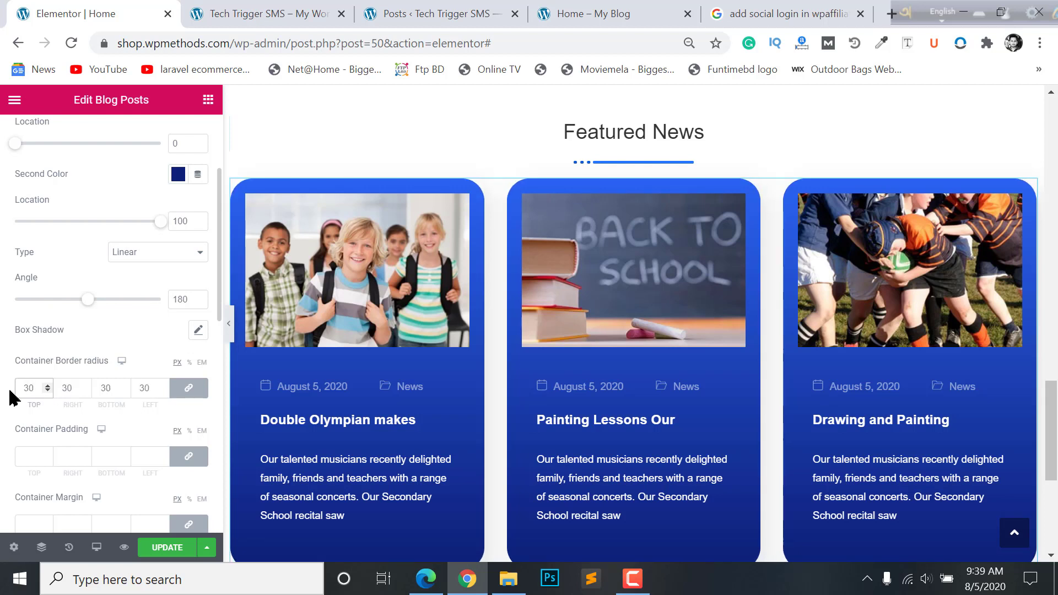
{"action": "scroll", "coordinate": [39, 331], "scroll_direction": "down", "scroll_amount": 3}
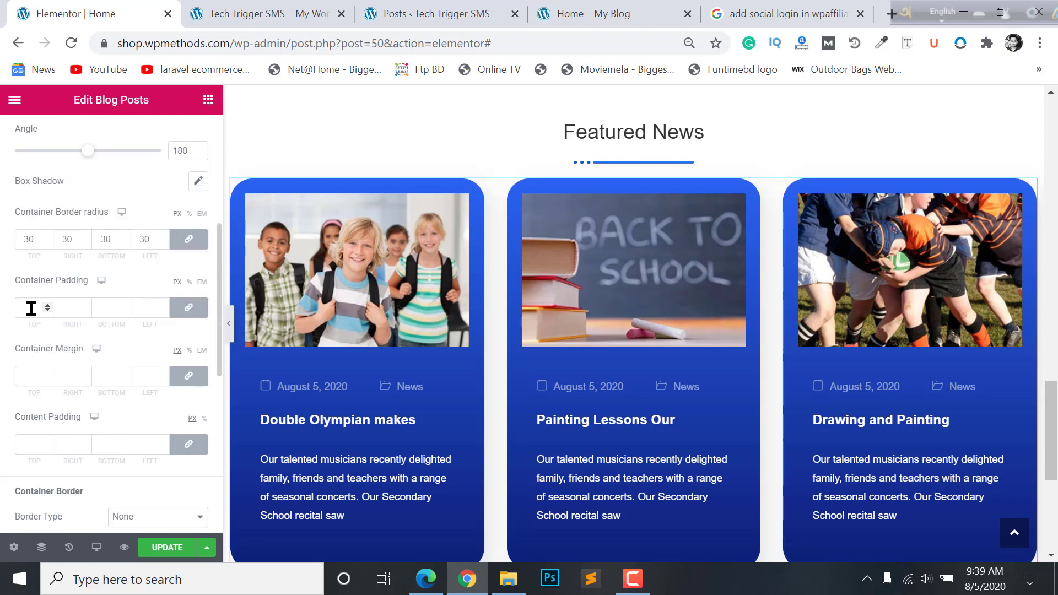
- Link the container padding, set linked content padding to 15, and save with UPDATE
{"action": "left_click", "coordinate": [193, 312]}
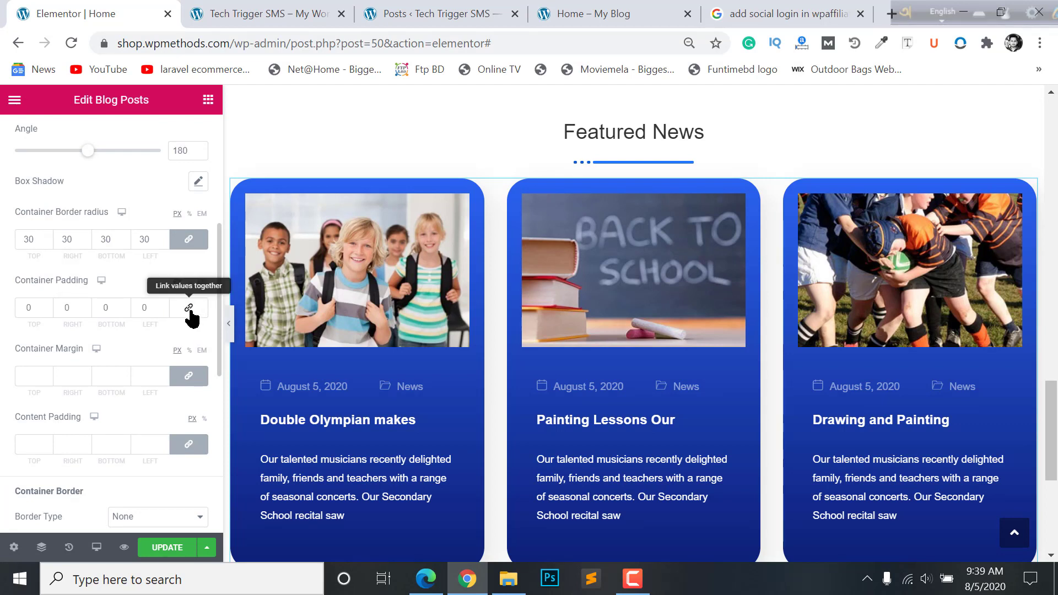
{"action": "left_click", "coordinate": [189, 309]}
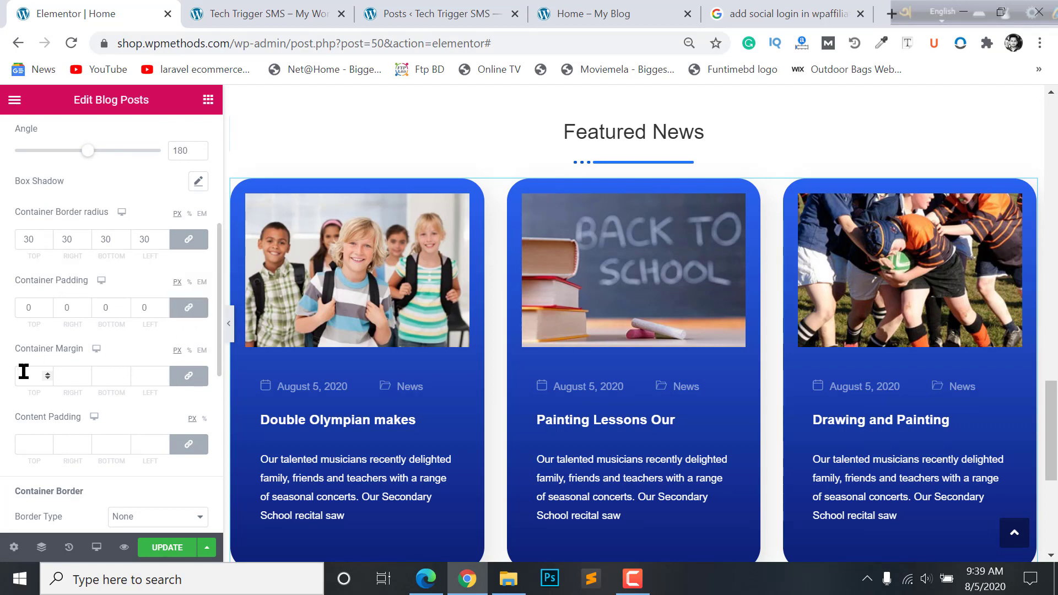
{"action": "scroll", "coordinate": [165, 331], "scroll_direction": "down", "scroll_amount": 3}
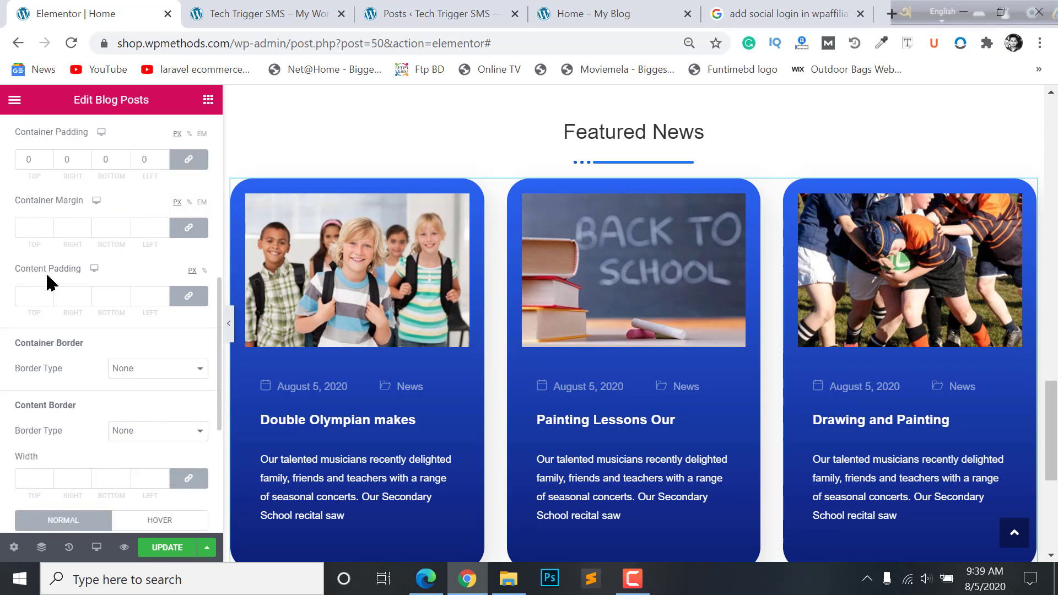
{"action": "left_click", "coordinate": [183, 303]}
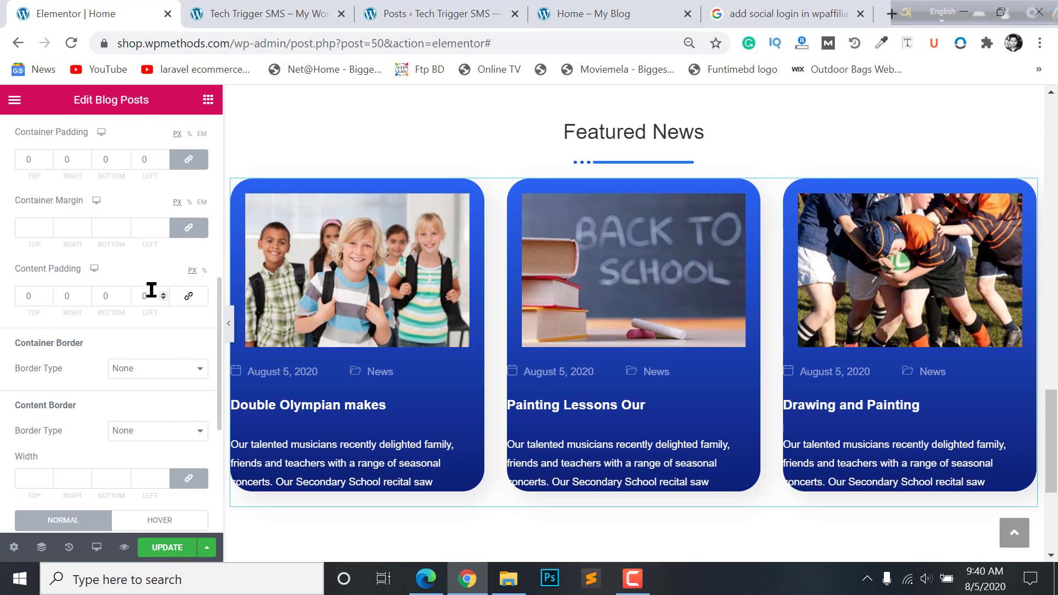
{"action": "left_click", "coordinate": [179, 302]}
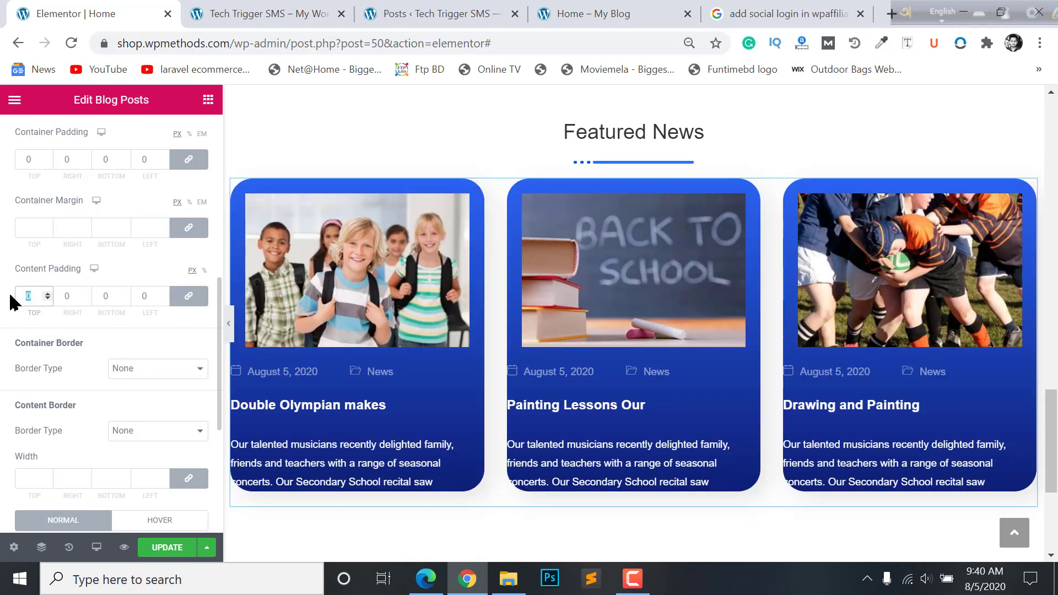
{"action": "type", "text": "10"}
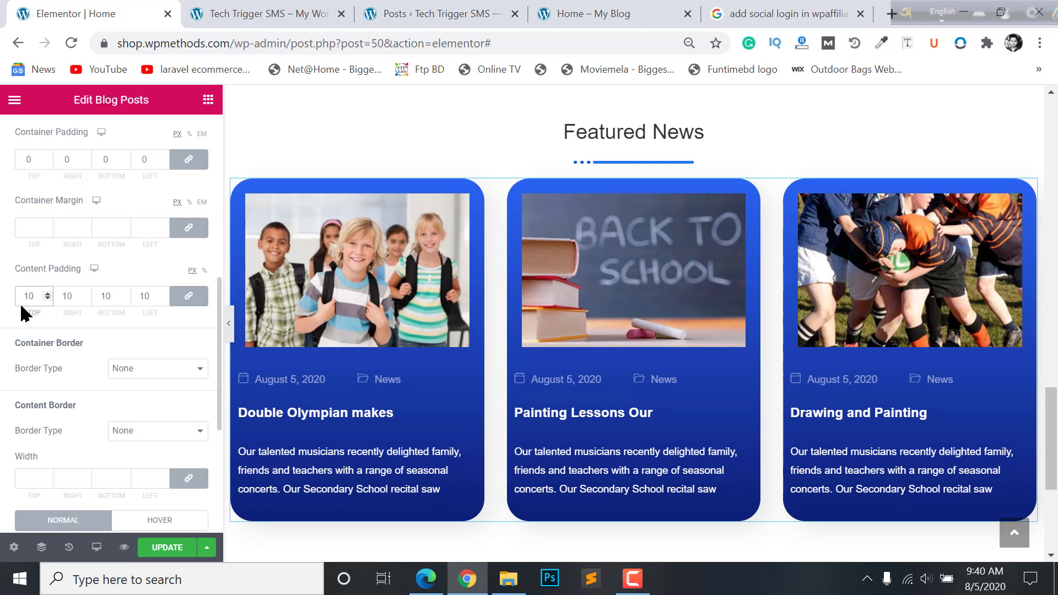
{"action": "key", "text": "BackSpace"}
{"action": "type", "text": "5"}
{"action": "scroll", "coordinate": [773, 539], "scroll_direction": "down", "scroll_amount": 2}
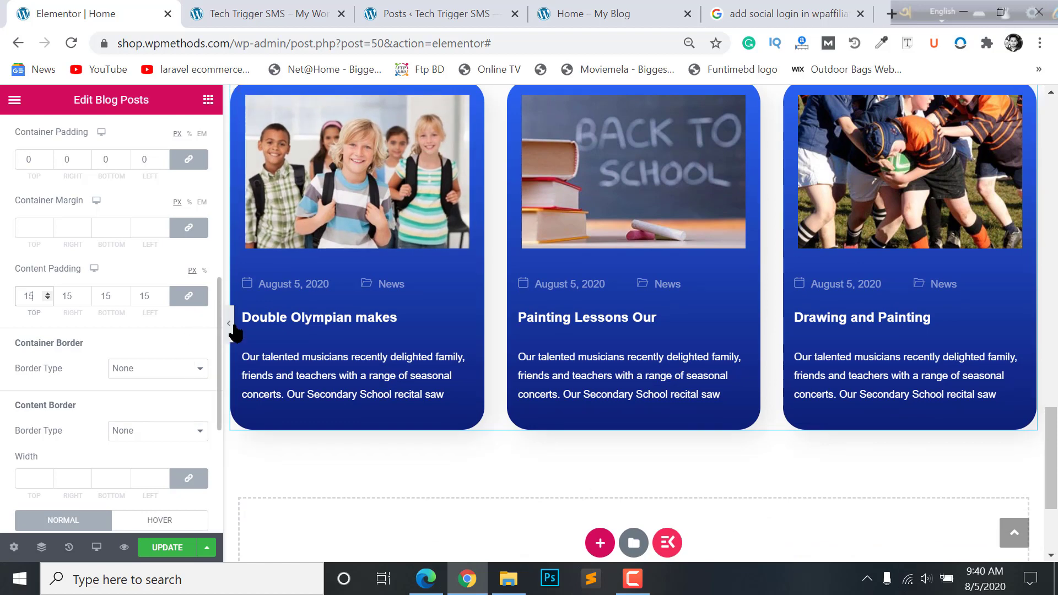
{"action": "left_click", "coordinate": [175, 548]}
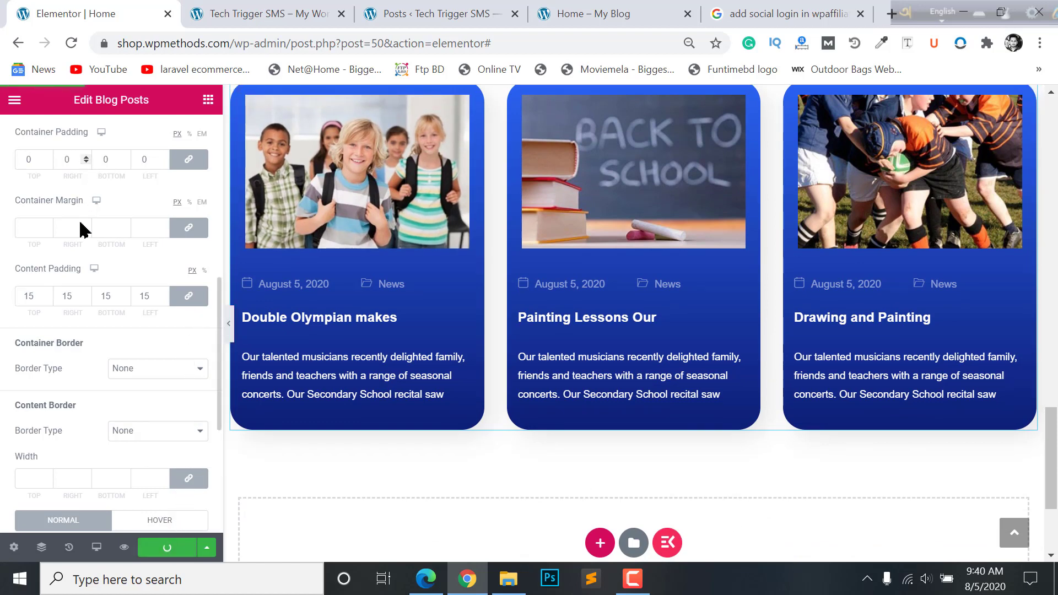
- Open the featured image styling options and review the card style settings
{"action": "scroll", "coordinate": [77, 366], "scroll_direction": "down", "scroll_amount": 5}
{"action": "scroll", "coordinate": [80, 357], "scroll_direction": "up", "scroll_amount": 6}
{"action": "scroll", "coordinate": [77, 331], "scroll_direction": "up", "scroll_amount": 3}
{"action": "scroll", "coordinate": [82, 342], "scroll_direction": "down", "scroll_amount": 8}
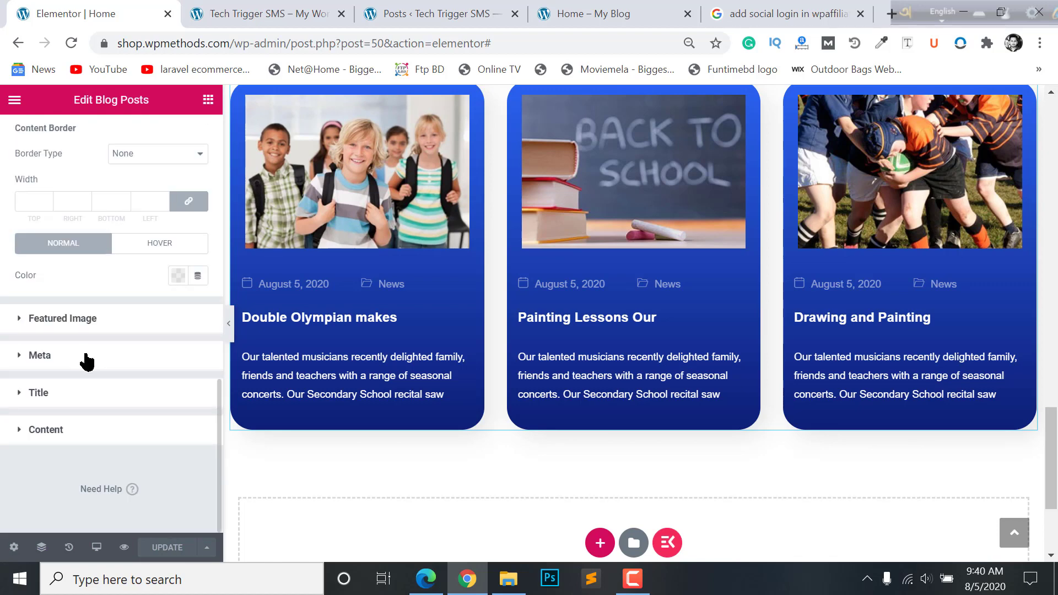
{"action": "left_click", "coordinate": [116, 330]}
{"action": "scroll", "coordinate": [142, 367], "scroll_direction": "down", "scroll_amount": 3}
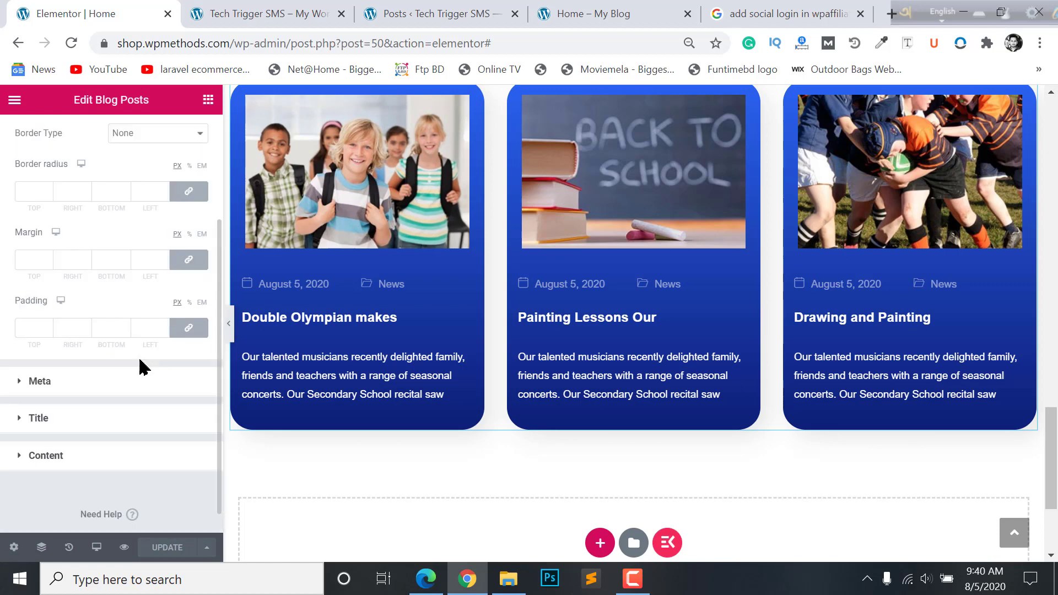
{"action": "scroll", "coordinate": [139, 342], "scroll_direction": "up", "scroll_amount": 3}
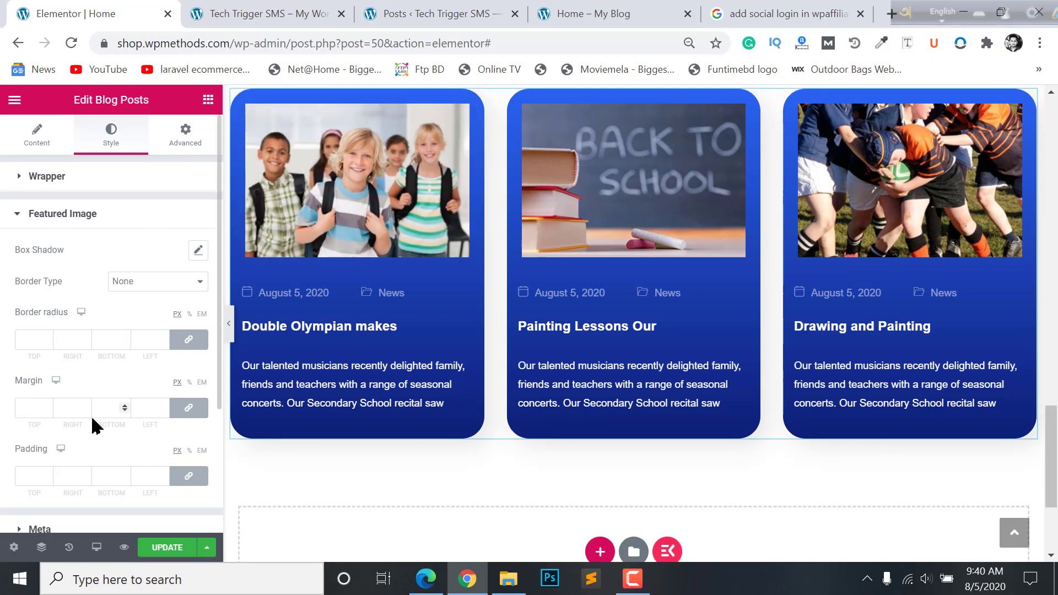
{"action": "scroll", "coordinate": [63, 452], "scroll_direction": "down", "scroll_amount": 3}
{"action": "scroll", "coordinate": [83, 358], "scroll_direction": "up", "scroll_amount": 3}
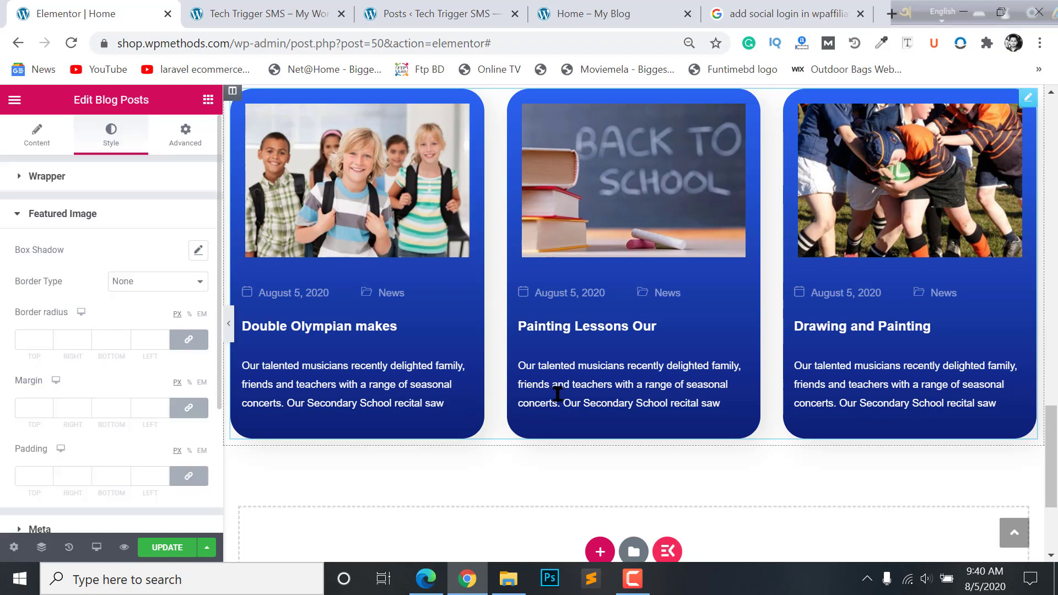
{"action": "scroll", "coordinate": [523, 381], "scroll_direction": "down", "scroll_amount": 2}
{"action": "scroll", "coordinate": [533, 380], "scroll_direction": "up", "scroll_amount": 5}
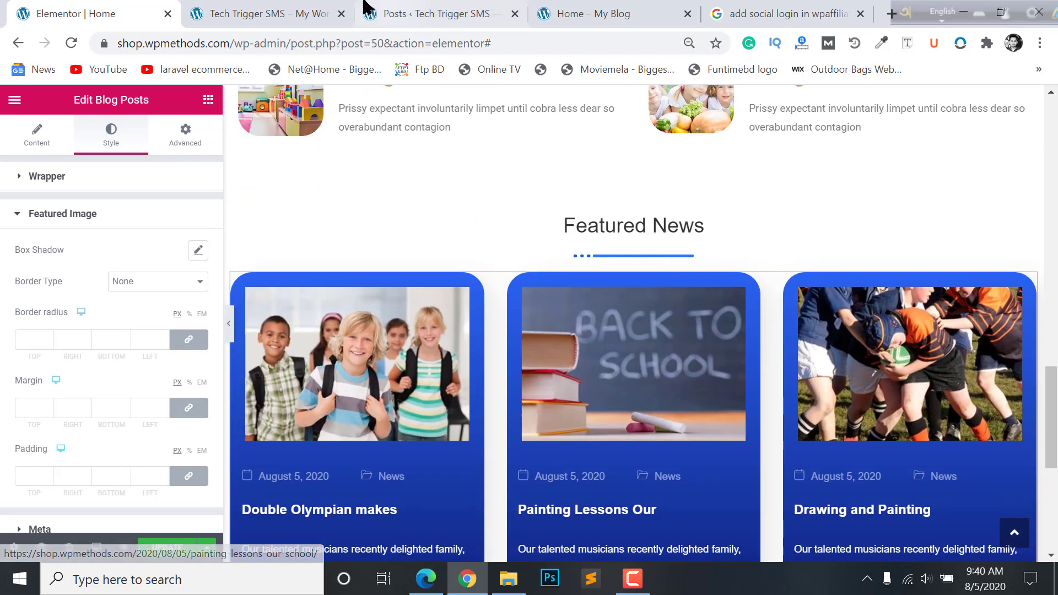
- Compare against the live school homepage, then return to Elementor's widget list
{"action": "left_click", "coordinate": [375, 11]}
{"action": "left_click", "coordinate": [593, 12]}
{"action": "scroll", "coordinate": [546, 221], "scroll_direction": "down", "scroll_amount": 4}
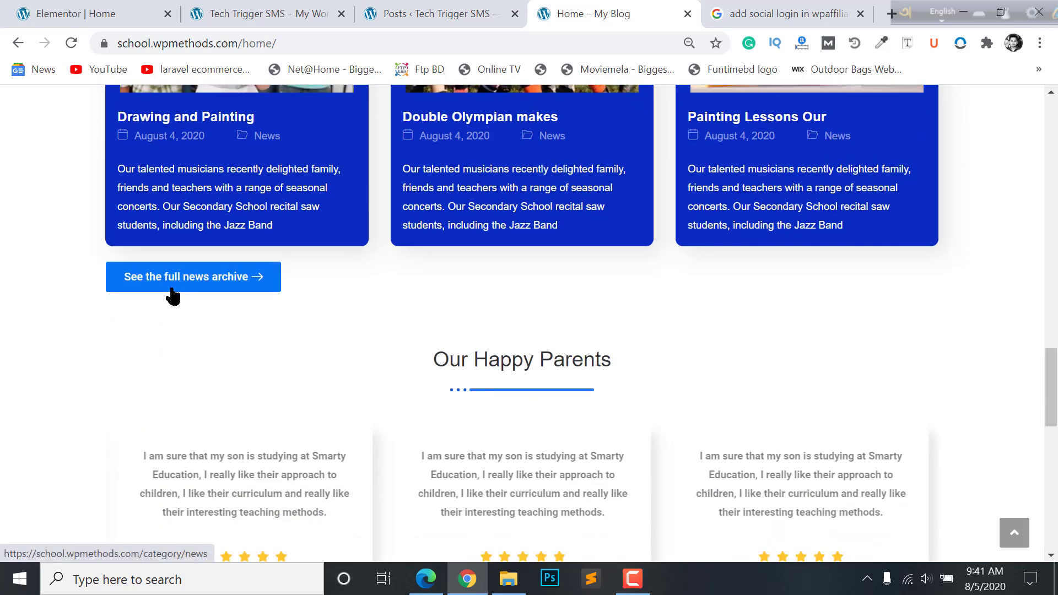
{"action": "left_click", "coordinate": [314, 9]}
{"action": "left_click", "coordinate": [167, 7]}
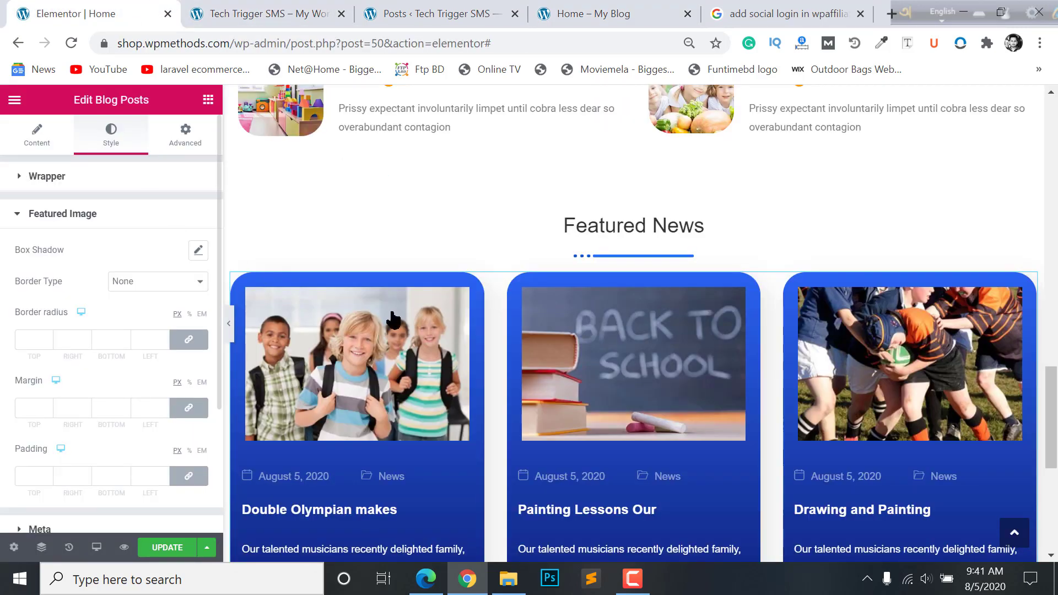
{"action": "scroll", "coordinate": [633, 373], "scroll_direction": "down", "scroll_amount": 4}
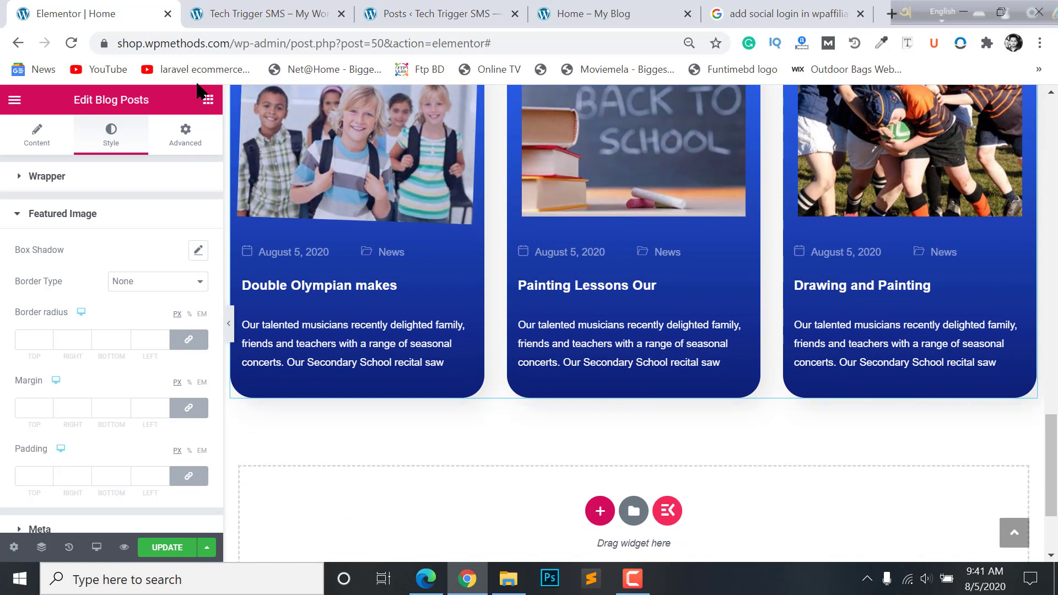
{"action": "left_click", "coordinate": [208, 99]}
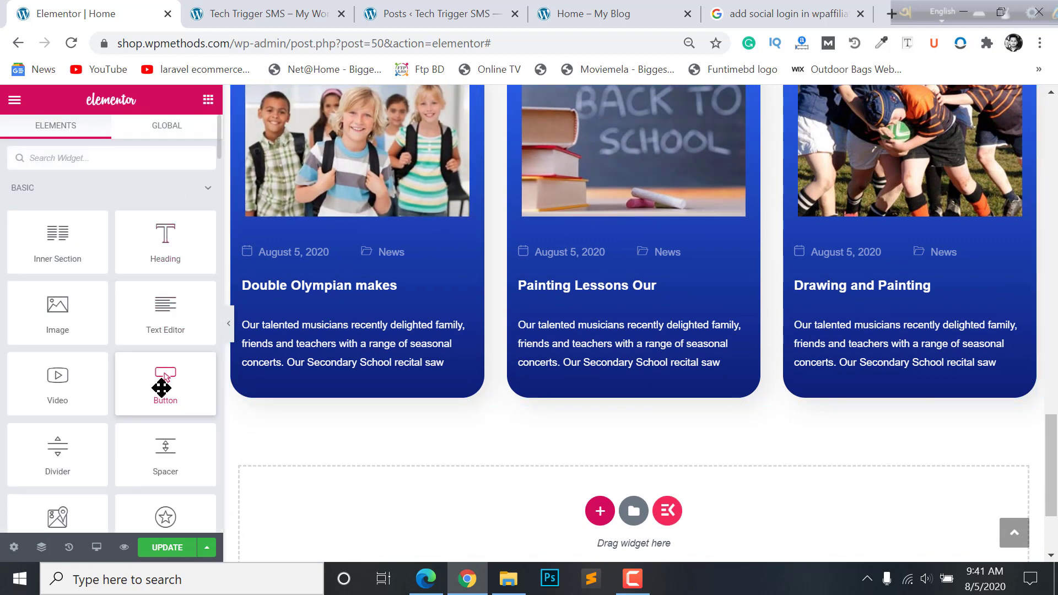
- Add a Button widget below the news cards and set its size to Medium
{"action": "left_click_drag", "start_coordinate": [162, 388], "coordinate": [376, 392]}
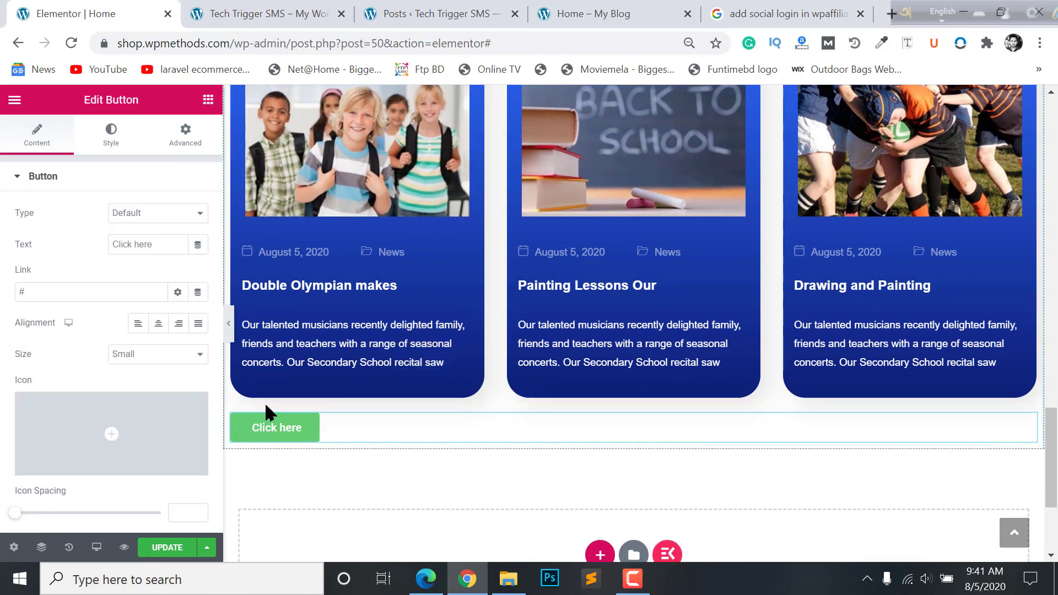
{"action": "left_click", "coordinate": [128, 358]}
{"action": "left_click", "coordinate": [124, 394]}
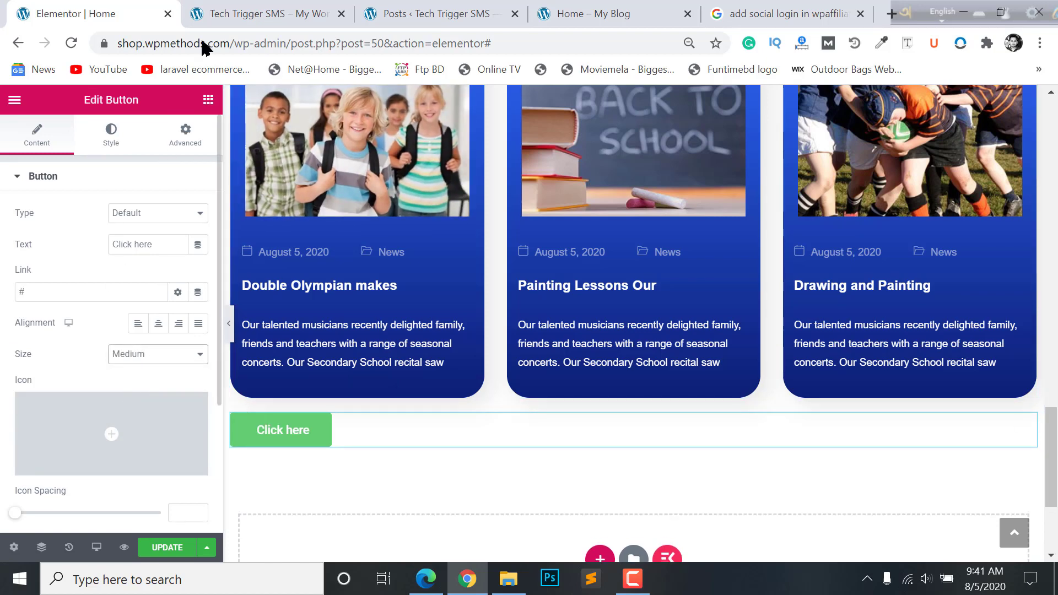
- Copy the 'See the full news archive' label from the live site into the button text
{"action": "left_click", "coordinate": [485, 16]}
{"action": "left_click", "coordinate": [571, 16]}
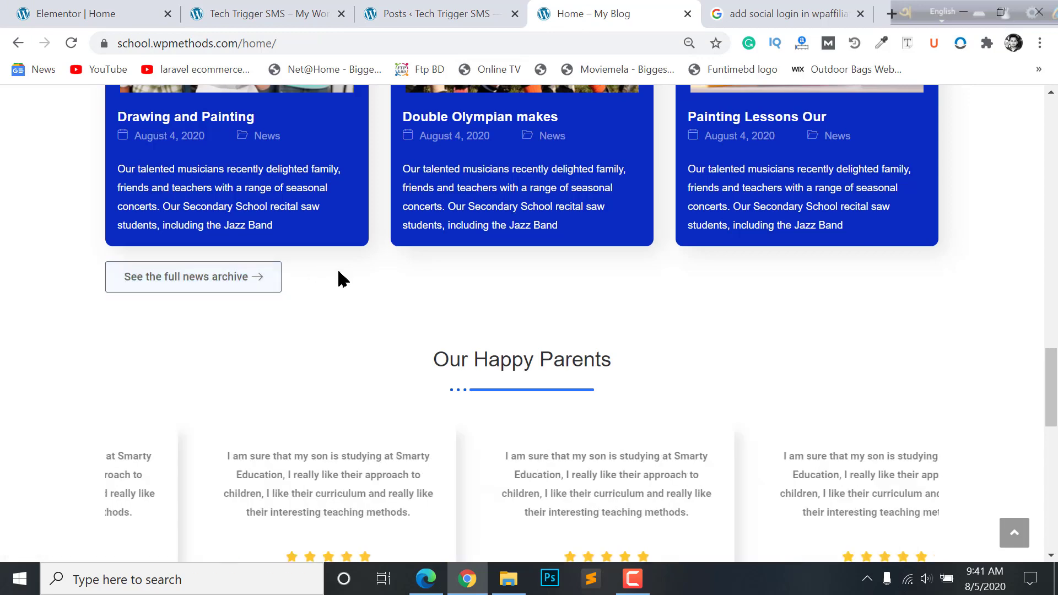
{"action": "left_click_drag", "start_coordinate": [339, 279], "coordinate": [40, 270]}
{"action": "key", "text": "ctrl+c"}
{"action": "key", "text": "ctrl+1"}
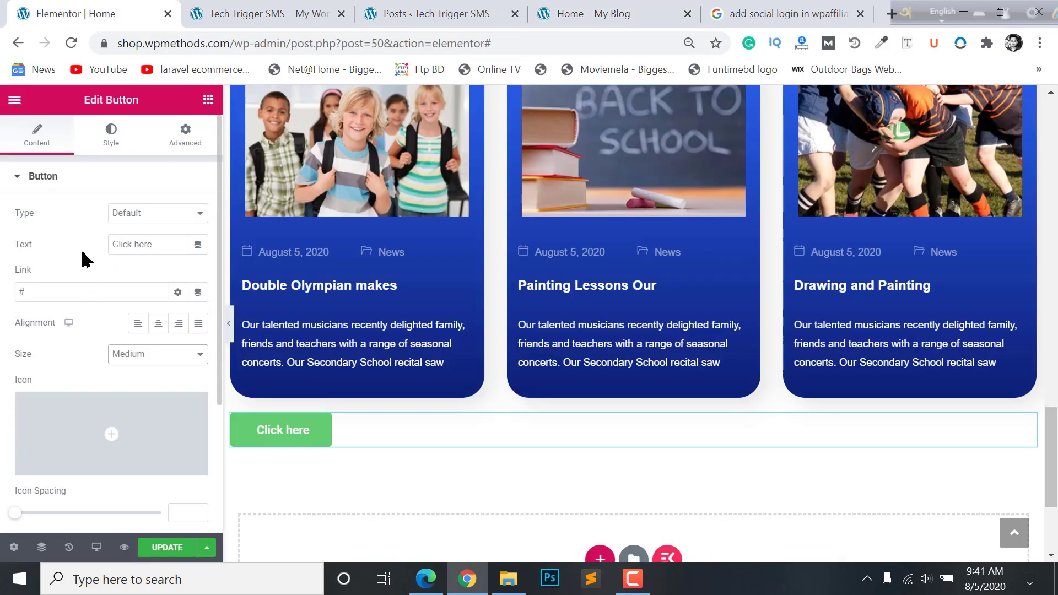
{"action": "left_click", "coordinate": [119, 237]}
{"action": "key", "text": "ctrl+a"}
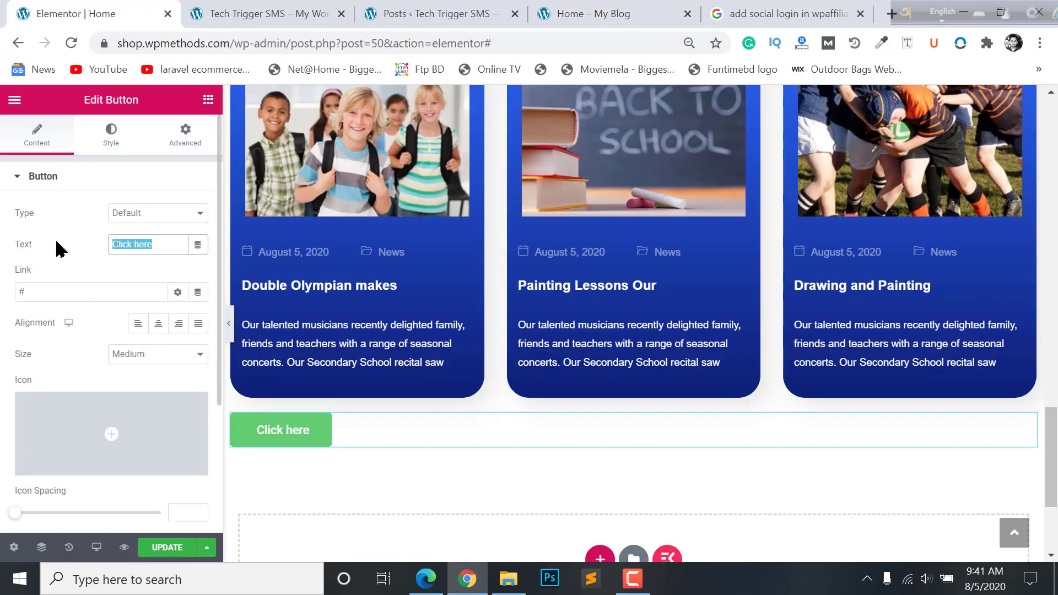
{"action": "key", "text": "ctrl+v"}
{"action": "left_click", "coordinate": [138, 292]}
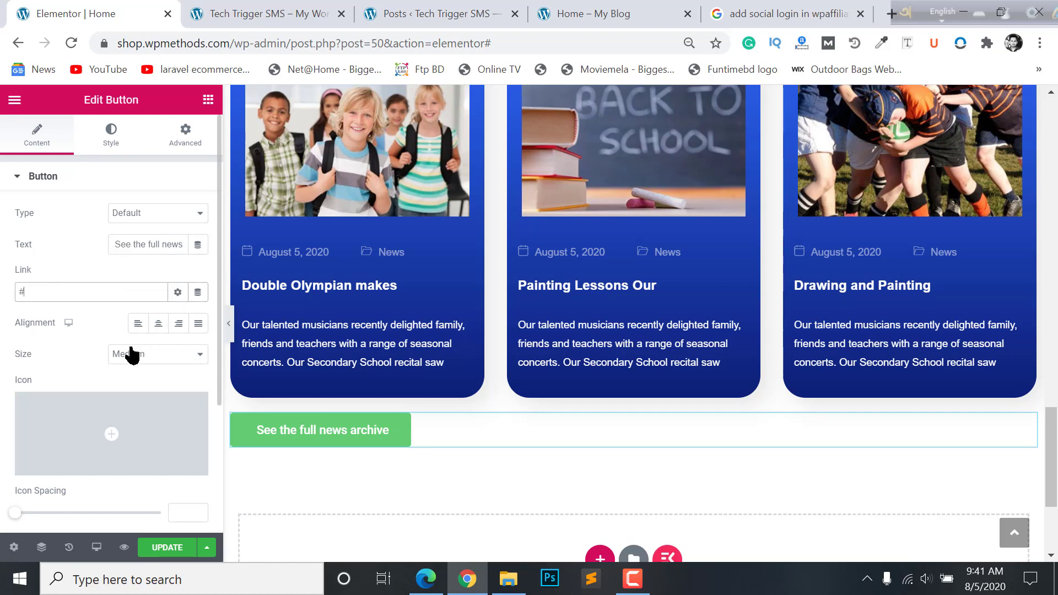
- Insert a right-arrow icon from the Icon Library, positioned after the text
{"action": "scroll", "coordinate": [129, 404], "scroll_direction": "down", "scroll_amount": 3}
{"action": "left_click", "coordinate": [74, 288]}
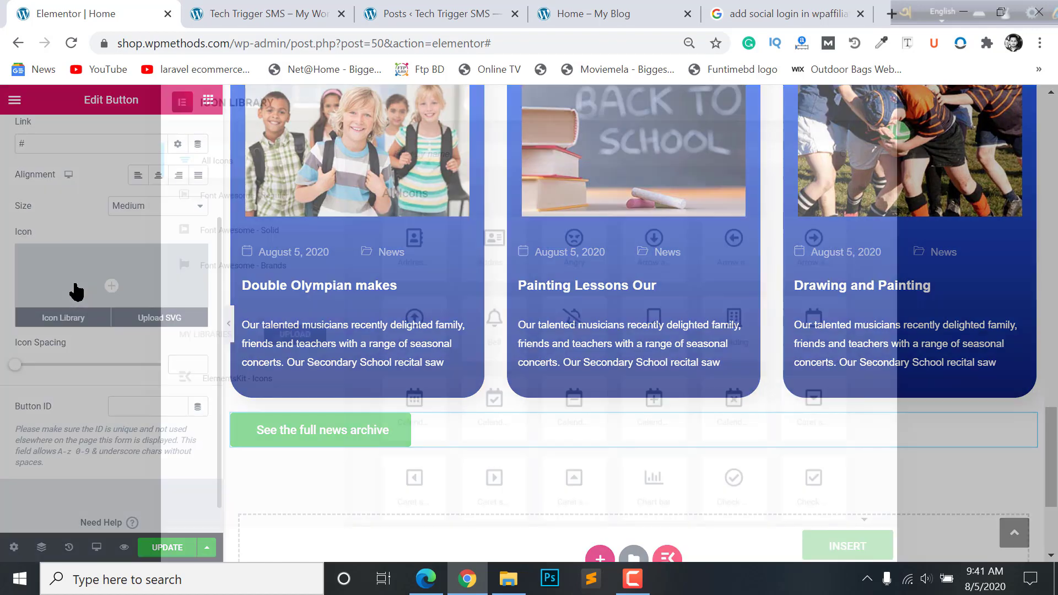
{"action": "type", "text": "arrow"}
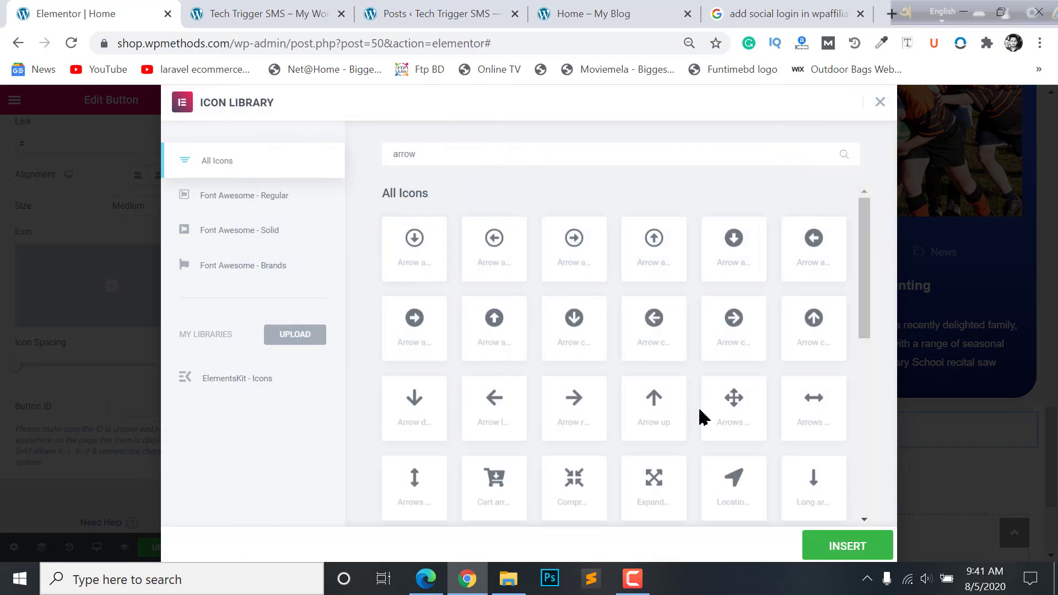
{"action": "scroll", "coordinate": [747, 390], "scroll_direction": "down", "scroll_amount": 3}
{"action": "double_click", "coordinate": [705, 430]}
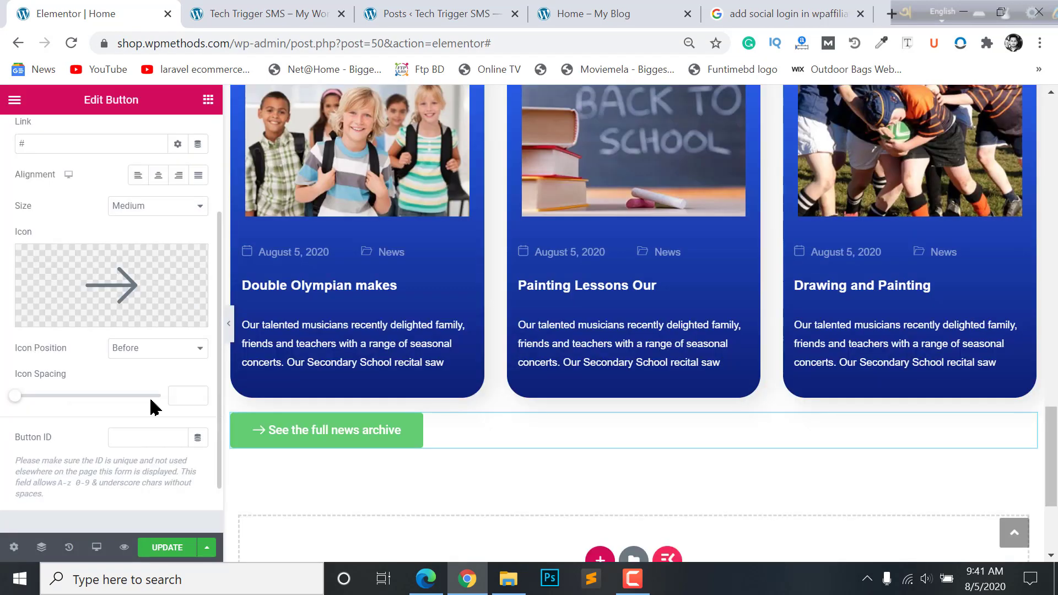
{"action": "scroll", "coordinate": [166, 390], "scroll_direction": "down", "scroll_amount": 2}
{"action": "left_click", "coordinate": [154, 286]}
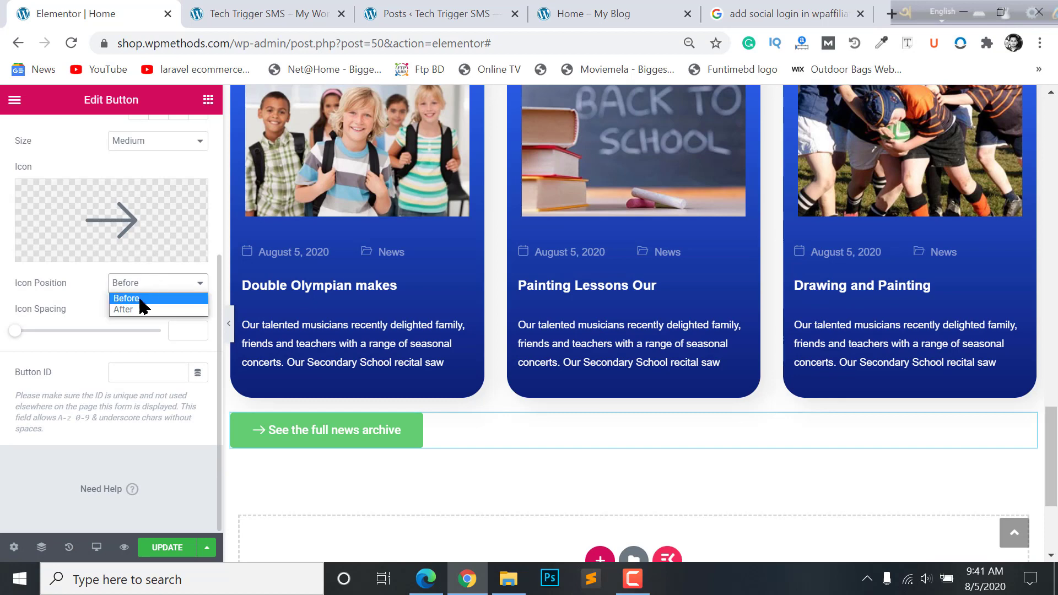
{"action": "left_click", "coordinate": [141, 310]}
{"action": "scroll", "coordinate": [108, 342], "scroll_direction": "up", "scroll_amount": 6}
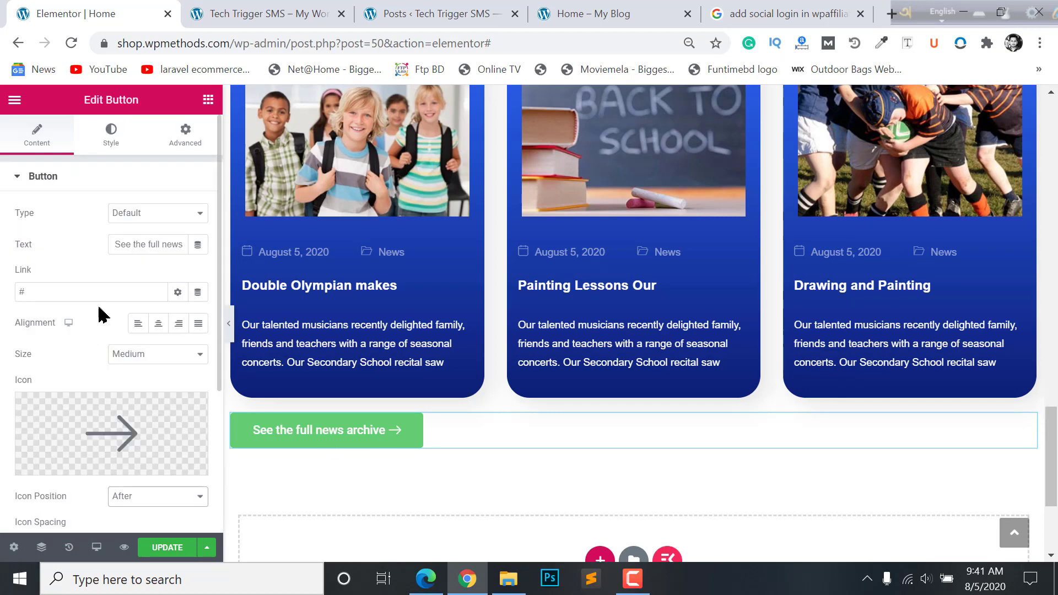
- Set the button's text colour to dark grey
{"action": "left_click", "coordinate": [112, 134]}
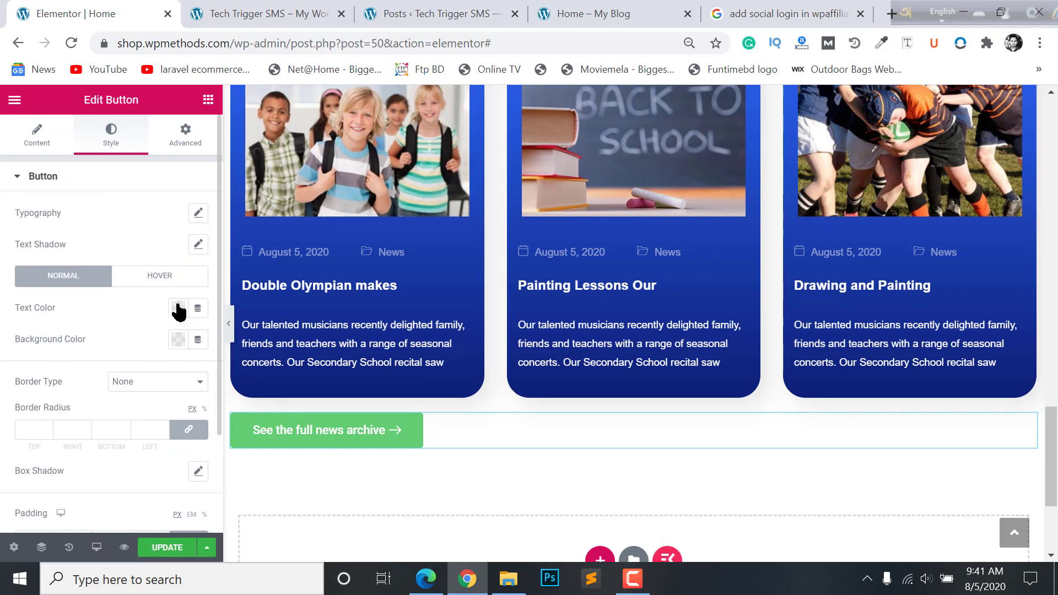
{"action": "left_click", "coordinate": [178, 339]}
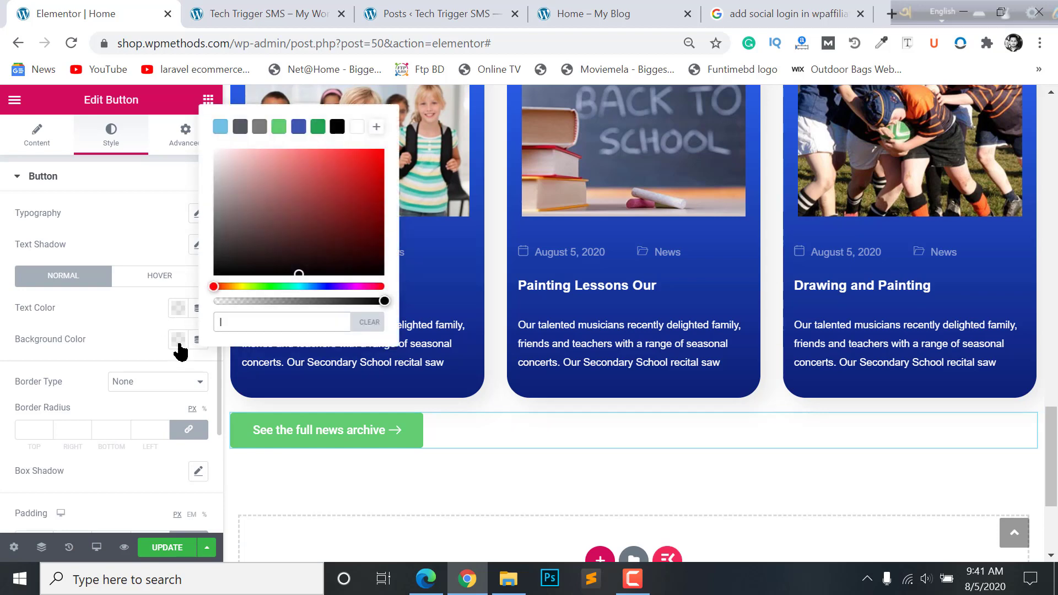
{"action": "left_click", "coordinate": [177, 323]}
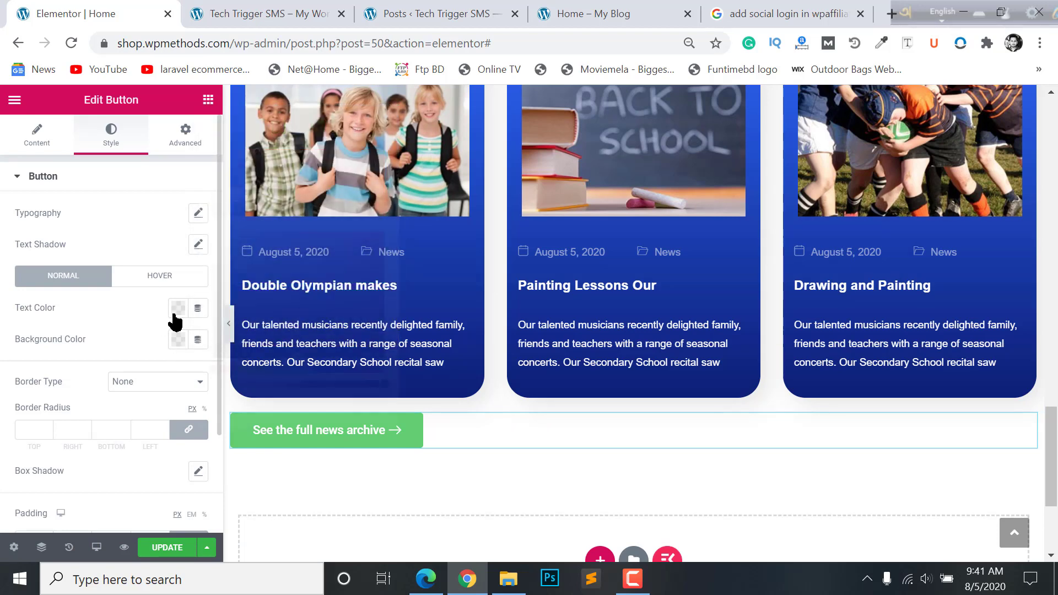
{"action": "left_click", "coordinate": [178, 340]}
{"action": "left_click", "coordinate": [240, 212]}
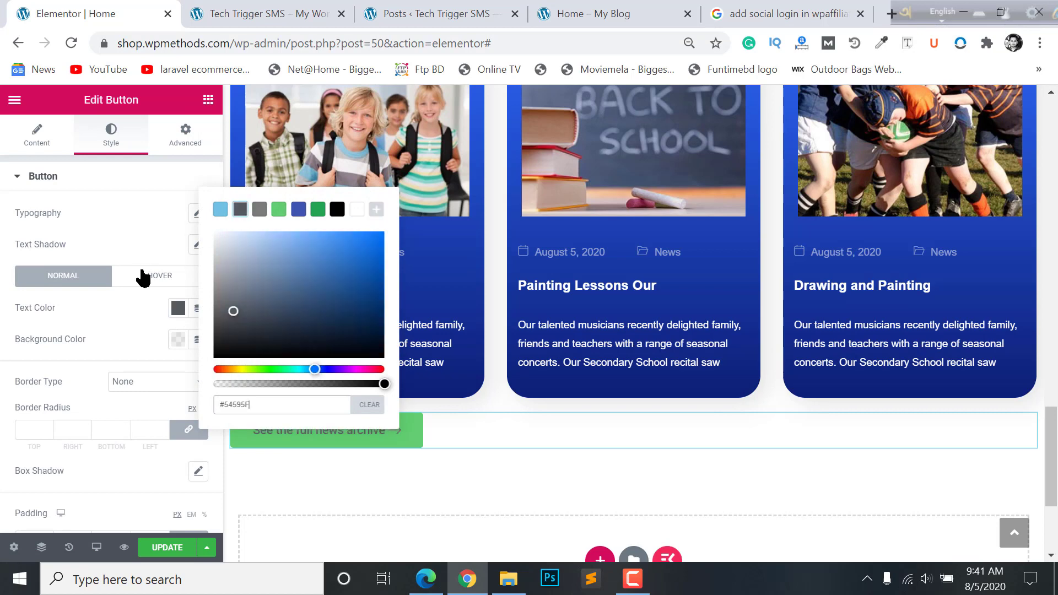
{"action": "left_click", "coordinate": [148, 340]}
- Make the button background fully transparent and give it a 1px solid border
{"action": "left_click", "coordinate": [178, 340]}
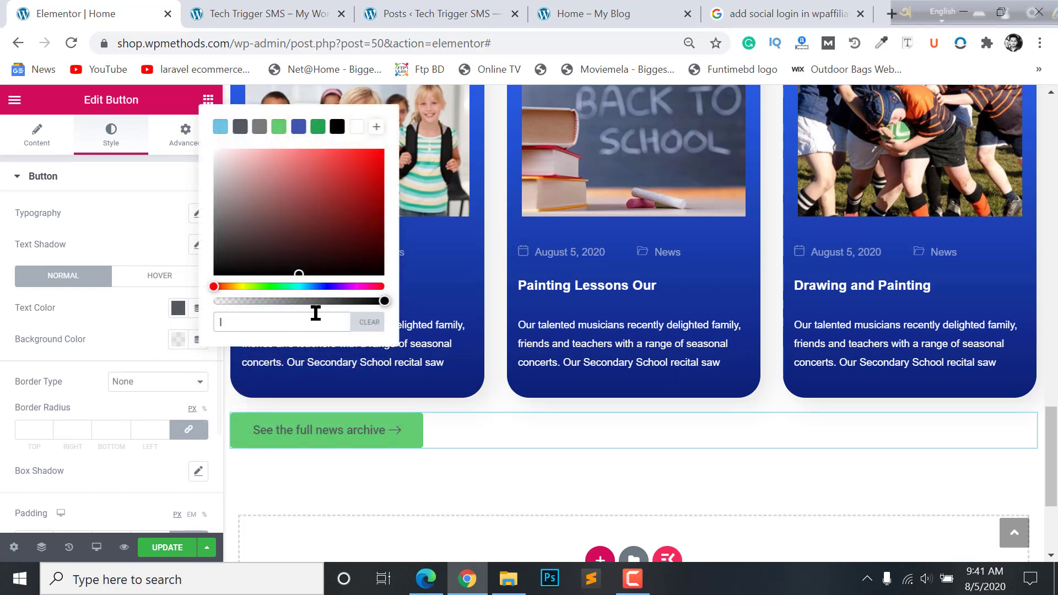
{"action": "left_click_drag", "start_coordinate": [384, 301], "coordinate": [214, 301]}
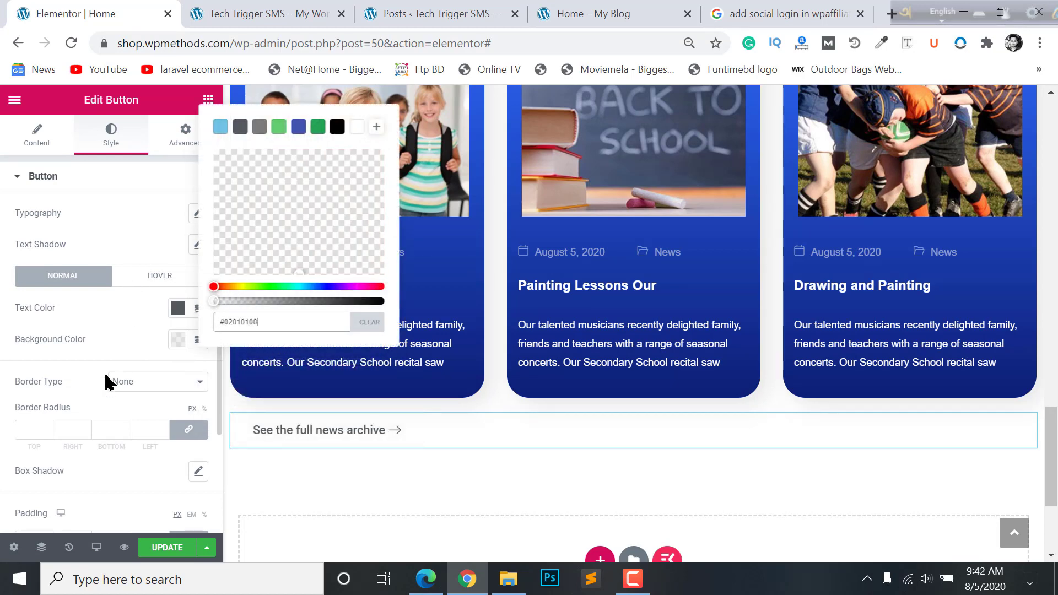
{"action": "left_click", "coordinate": [70, 392]}
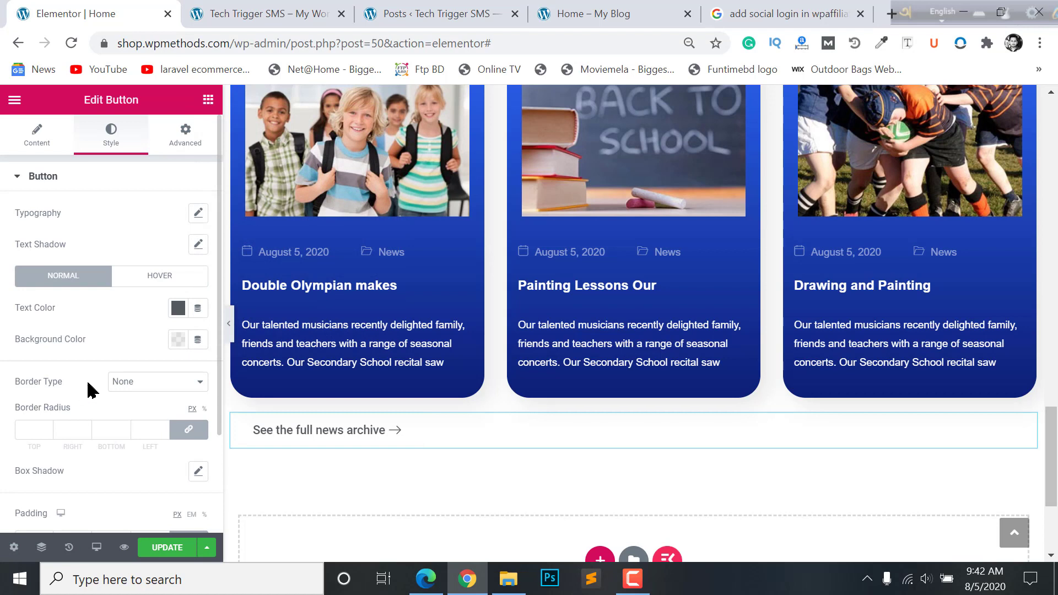
{"action": "left_click", "coordinate": [162, 386]}
{"action": "left_click", "coordinate": [131, 412]}
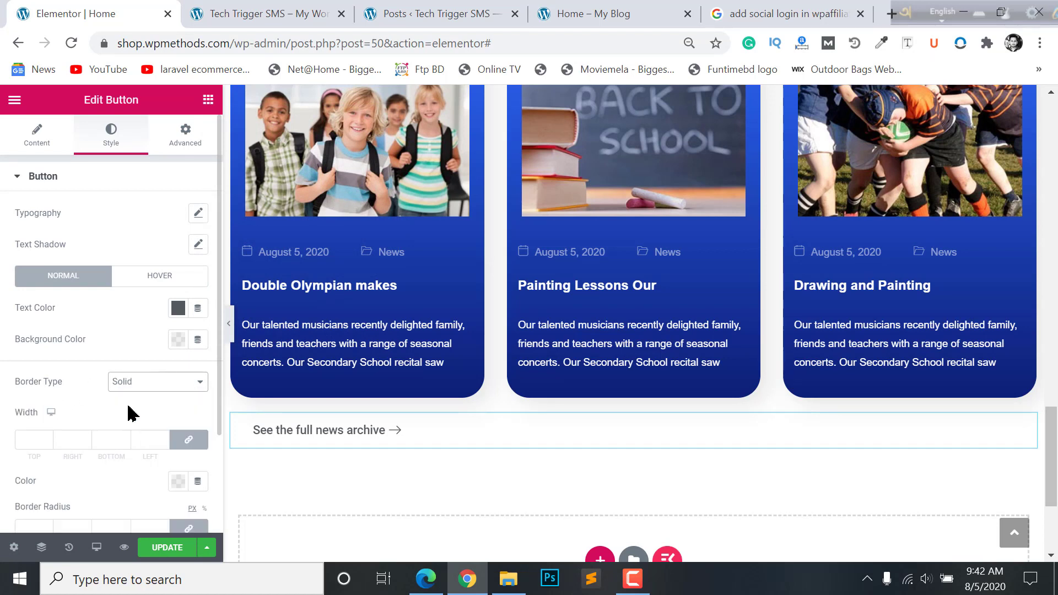
{"action": "left_click", "coordinate": [44, 439]}
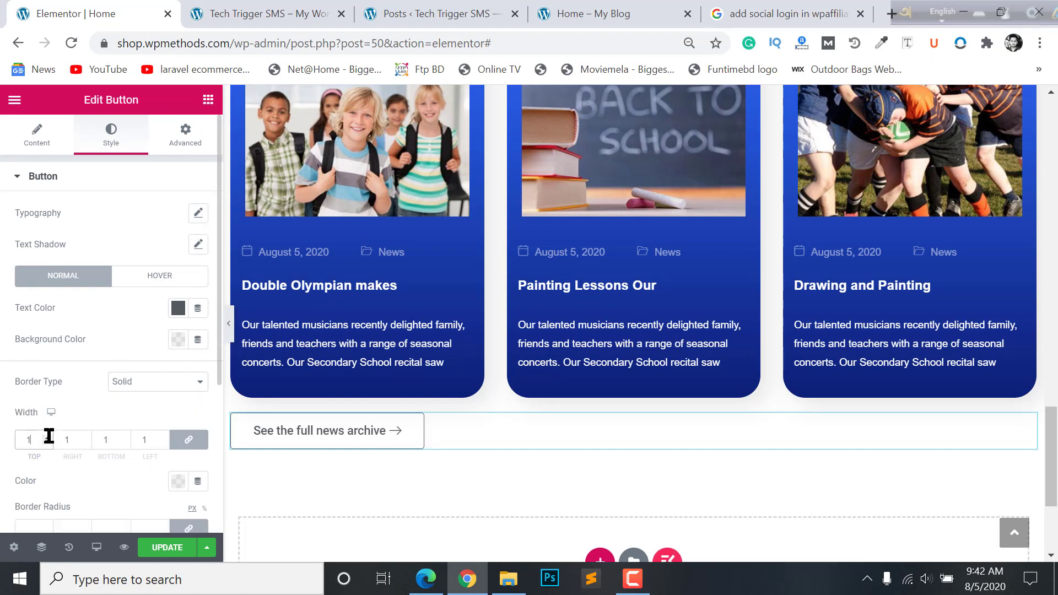
- Preview the page with the panel hidden, then return to the button's content settings
{"action": "left_click", "coordinate": [229, 323]}
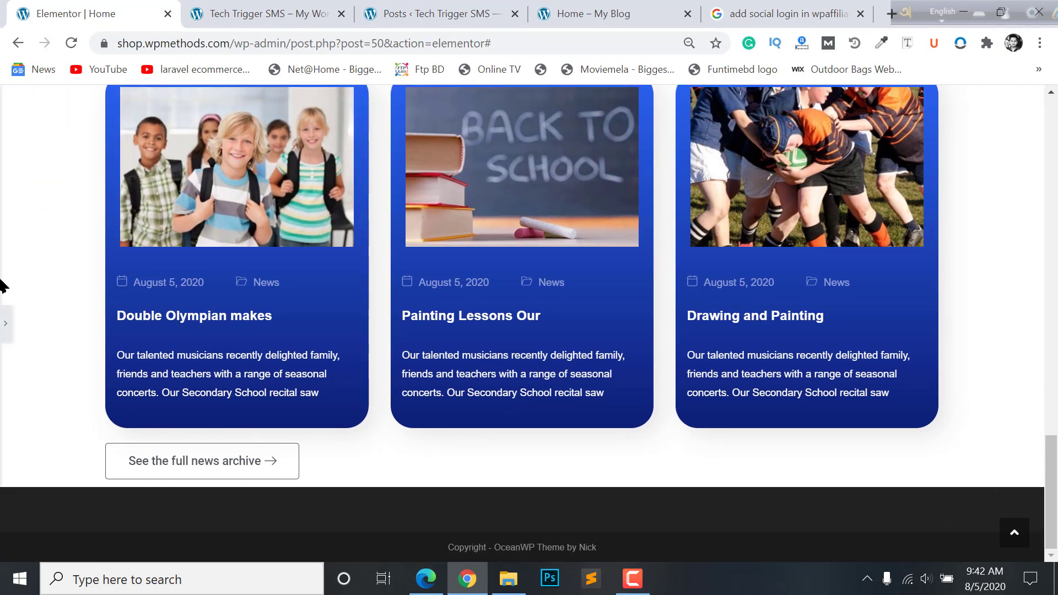
{"action": "left_click", "coordinate": [5, 317]}
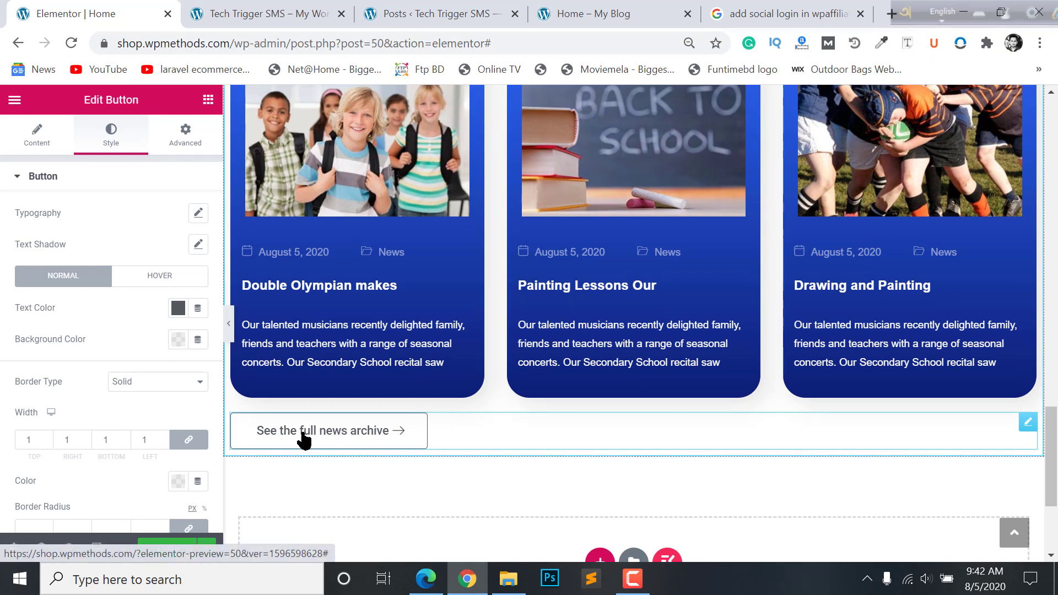
{"action": "left_click", "coordinate": [33, 139]}
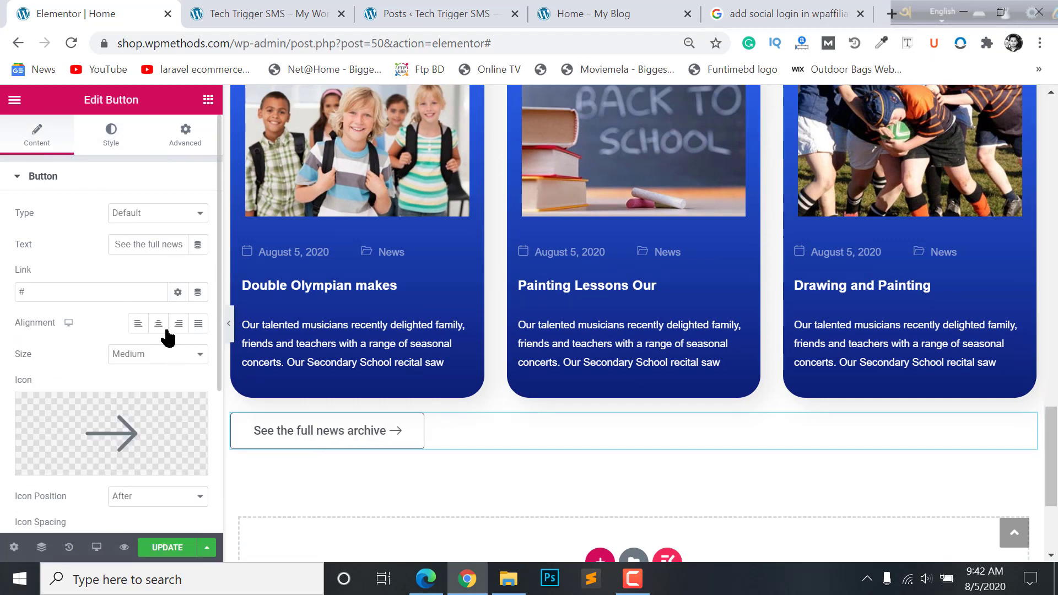
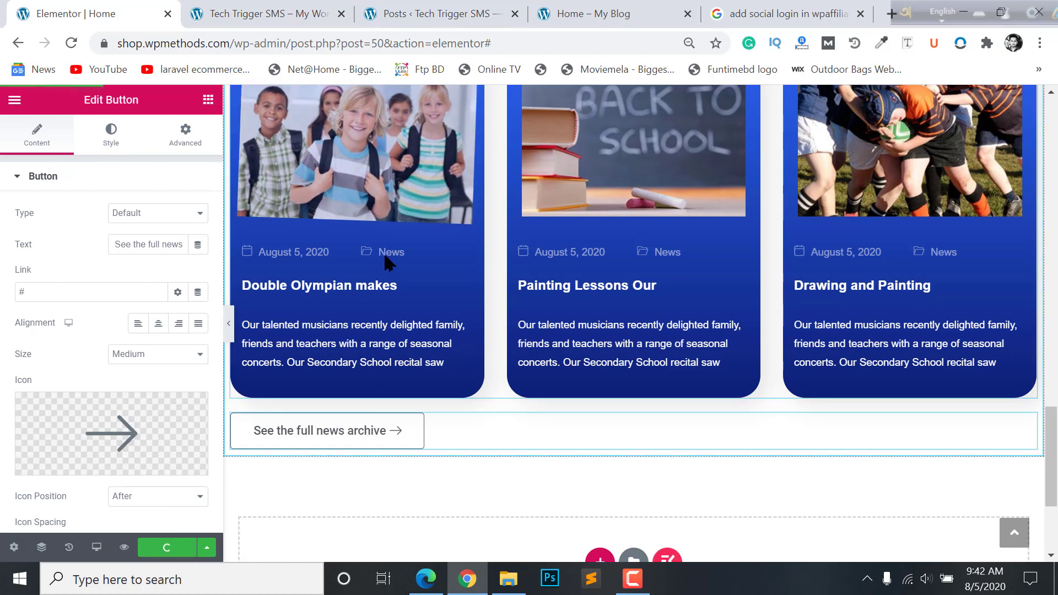
- Copy the News category link address from the live site preview
{"action": "left_click", "coordinate": [243, 11]}
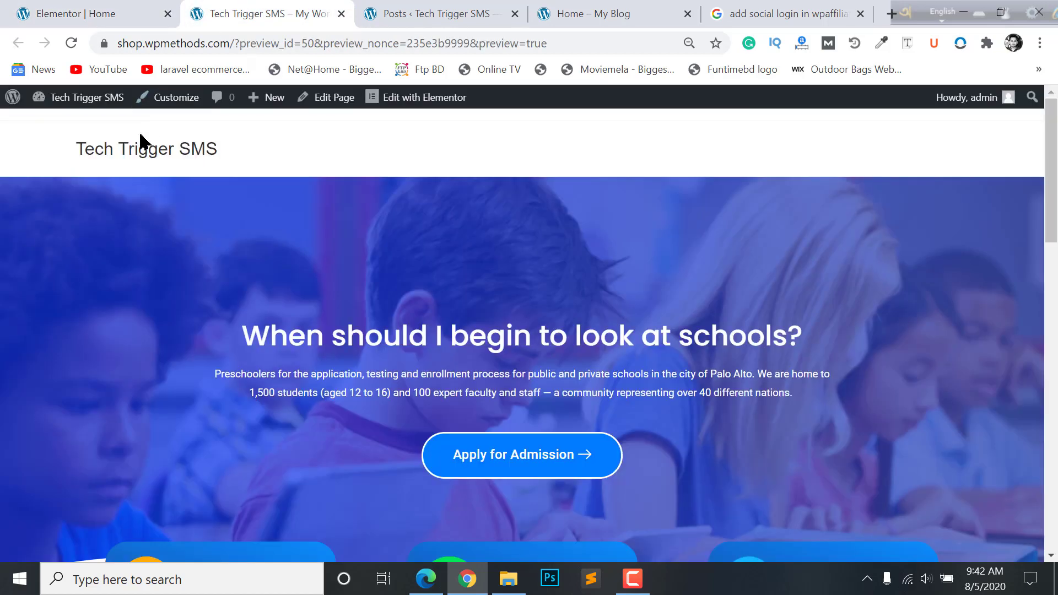
{"action": "scroll", "coordinate": [456, 389], "scroll_direction": "down", "scroll_amount": 15}
{"action": "right_click", "coordinate": [558, 282]}
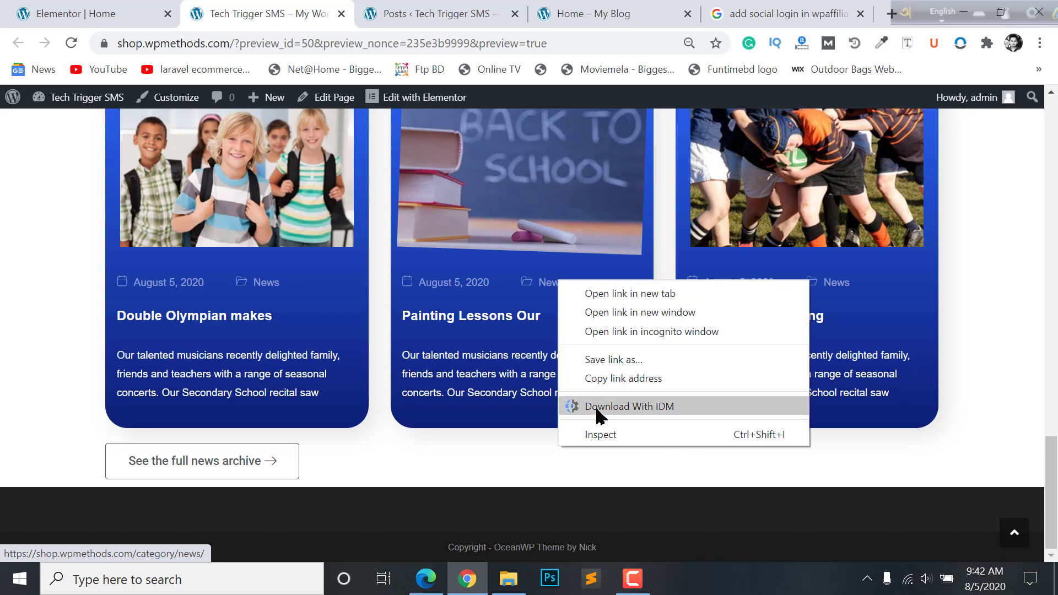
{"action": "left_click", "coordinate": [617, 379]}
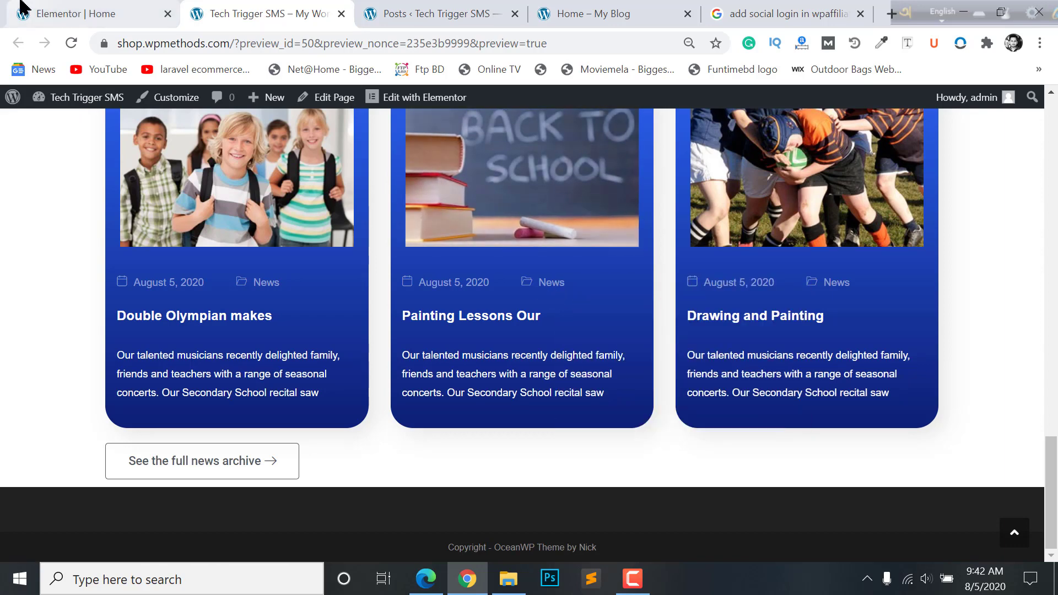
- Paste the News category link into the 'See the full news archive' button's Link field and save
{"action": "left_click", "coordinate": [22, 8]}
{"action": "left_click", "coordinate": [30, 293]}
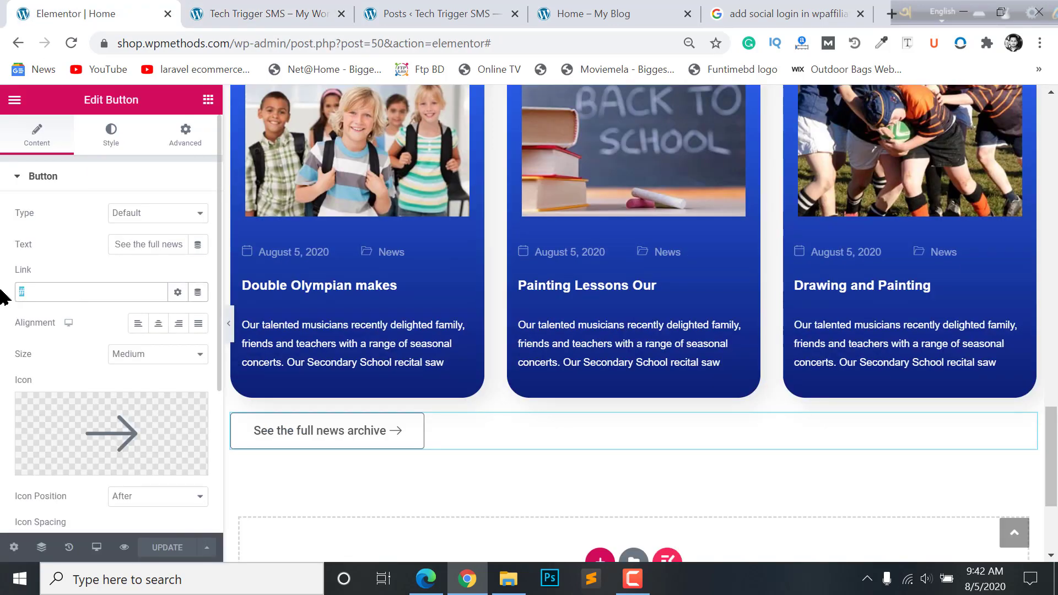
{"action": "key", "text": "ctrl+v"}
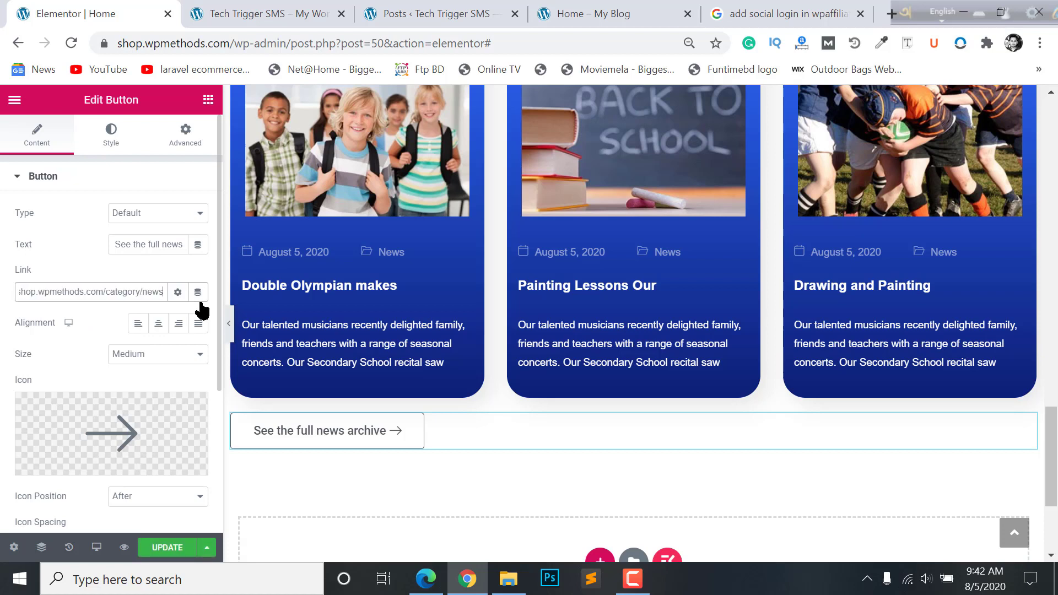
{"action": "left_click_drag", "start_coordinate": [56, 294], "coordinate": [0, 306]}
{"action": "left_click", "coordinate": [8, 306]}
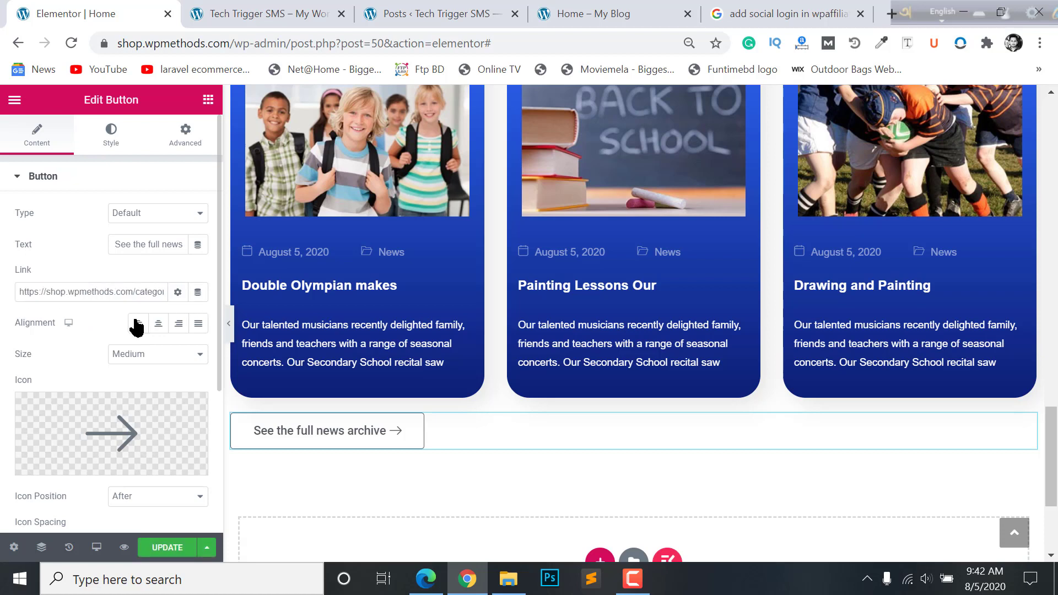
{"action": "key", "text": "ctrl+s"}
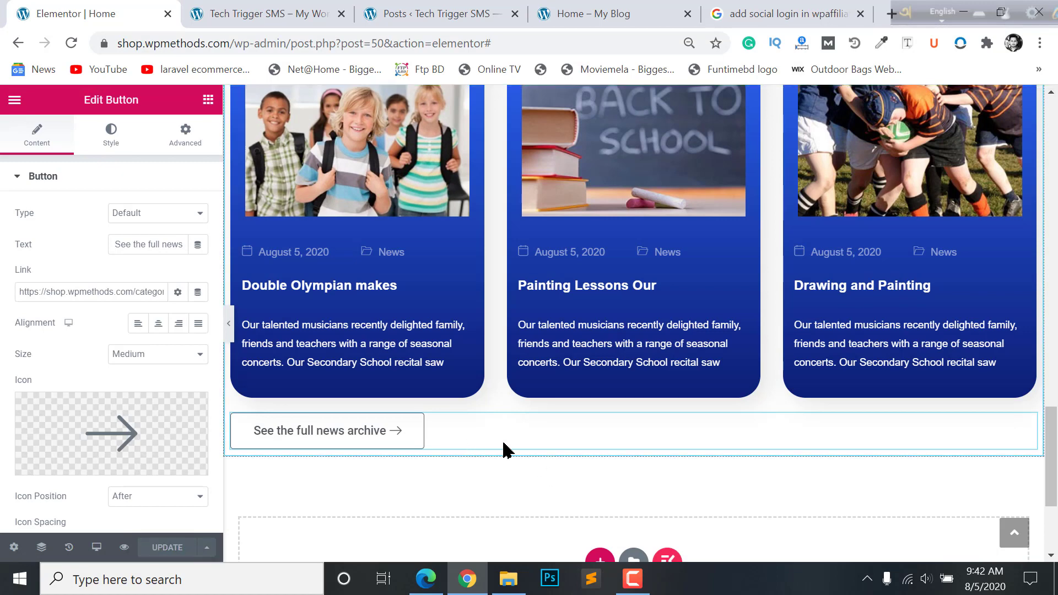
{"action": "scroll", "coordinate": [503, 449], "scroll_direction": "down", "scroll_amount": 4}
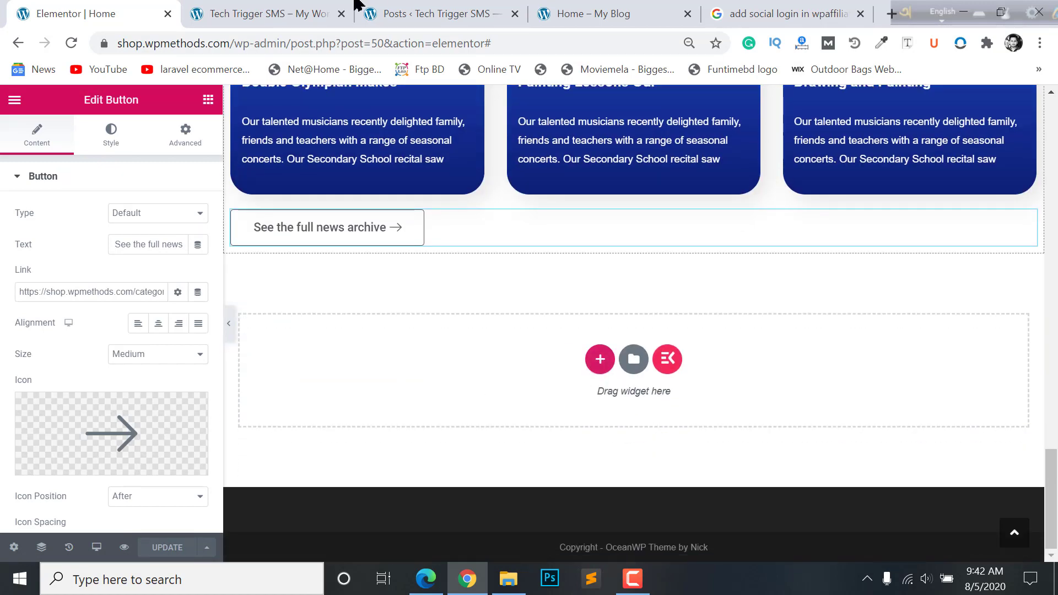
- Check the live school homepage, then go back to the Elementor editor
{"action": "left_click", "coordinate": [276, 14]}
{"action": "left_click", "coordinate": [435, 13]}
{"action": "left_click", "coordinate": [155, 13]}
{"action": "left_click", "coordinate": [593, 13]}
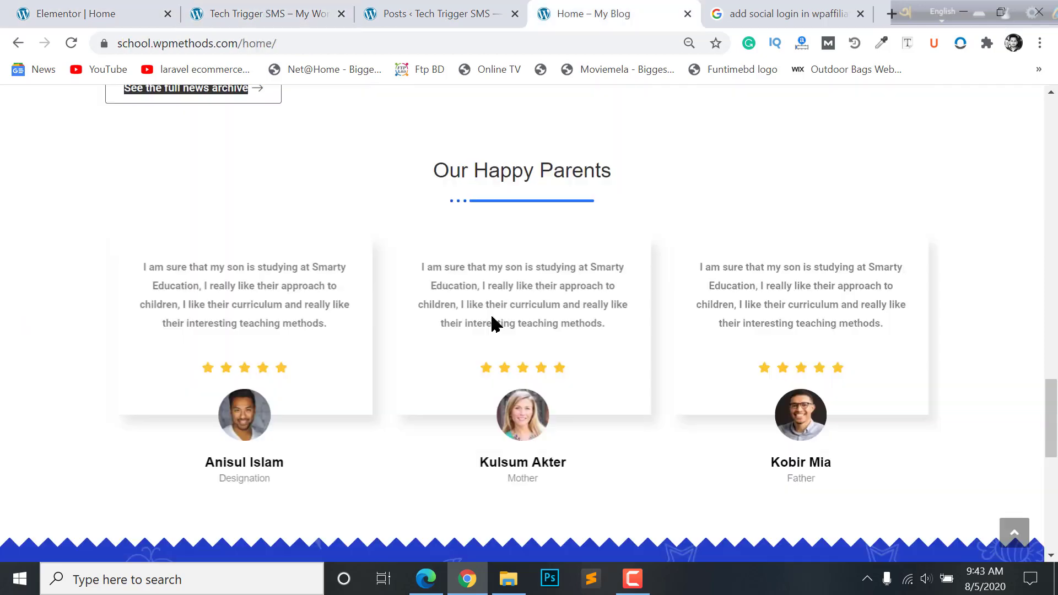
{"action": "scroll", "coordinate": [225, 283], "scroll_direction": "up", "scroll_amount": 2}
{"action": "scroll", "coordinate": [425, 355], "scroll_direction": "down", "scroll_amount": 4}
{"action": "scroll", "coordinate": [618, 303], "scroll_direction": "up", "scroll_amount": 1}
{"action": "scroll", "coordinate": [620, 303], "scroll_direction": "up", "scroll_amount": 1}
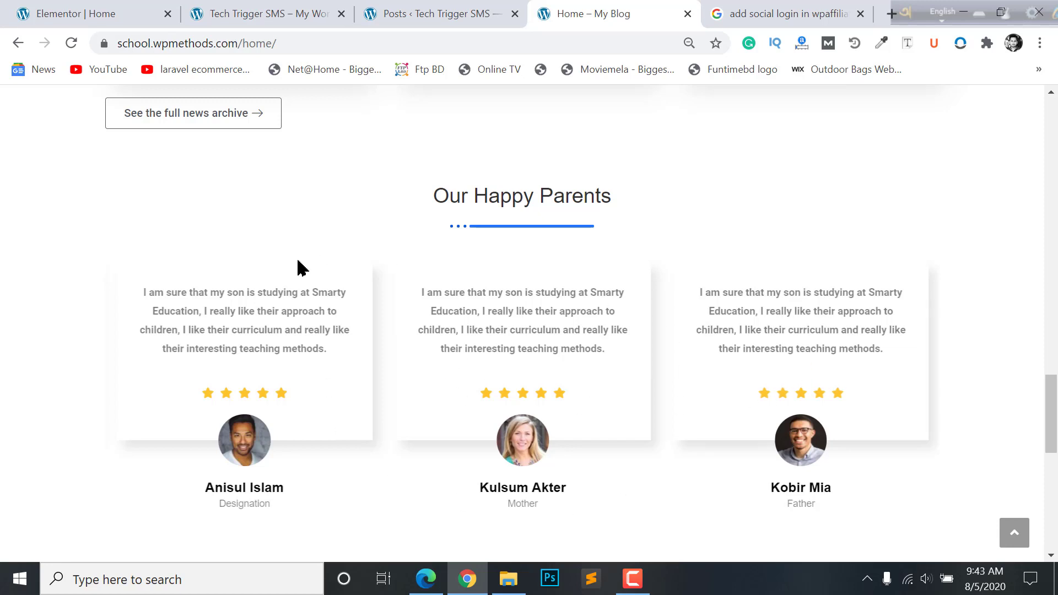
{"action": "left_click", "coordinate": [59, 8]}
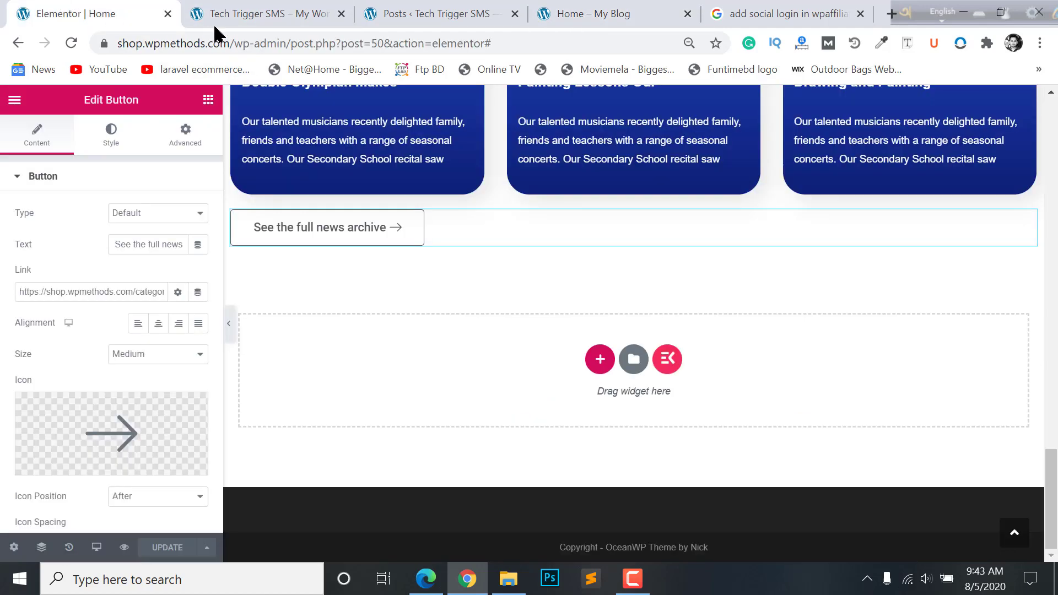
{"action": "scroll", "coordinate": [404, 326], "scroll_direction": "up", "scroll_amount": 7}
{"action": "scroll", "coordinate": [480, 317], "scroll_direction": "up", "scroll_amount": 2}
{"action": "scroll", "coordinate": [551, 309], "scroll_direction": "down", "scroll_amount": 2}
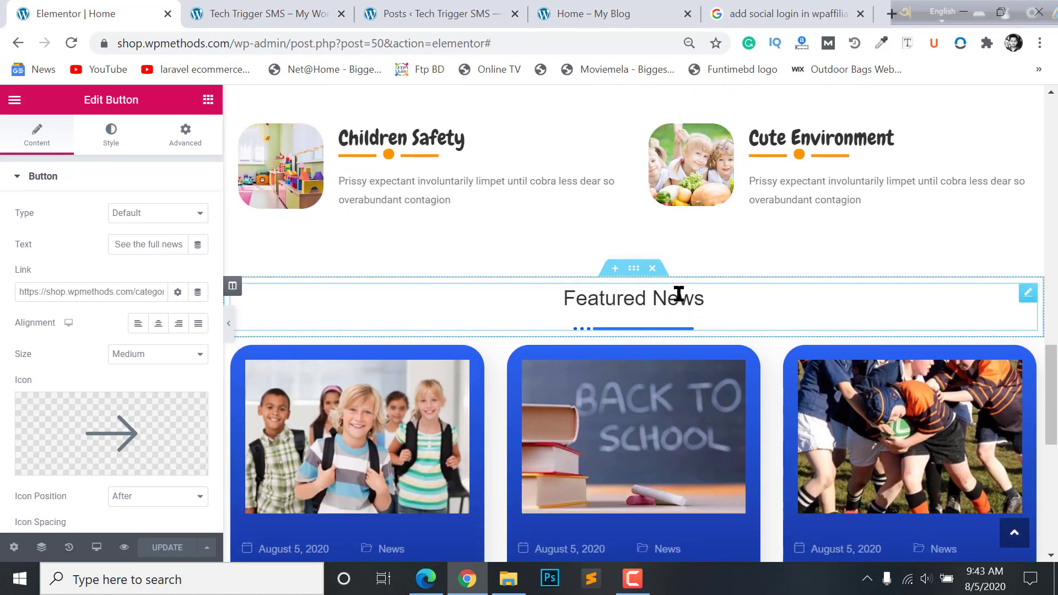
- Copy the Featured News heading into the empty section and retitle it 'Happy Parents'
{"action": "right_click", "coordinate": [635, 271]}
{"action": "left_click", "coordinate": [668, 329]}
{"action": "scroll", "coordinate": [636, 345], "scroll_direction": "down", "scroll_amount": 10}
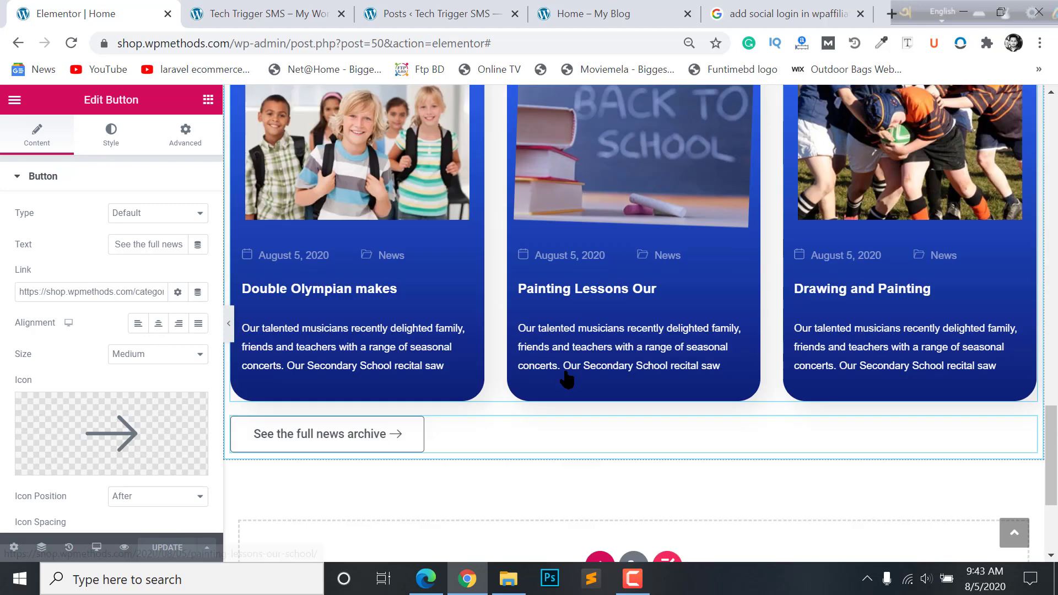
{"action": "right_click", "coordinate": [640, 316]}
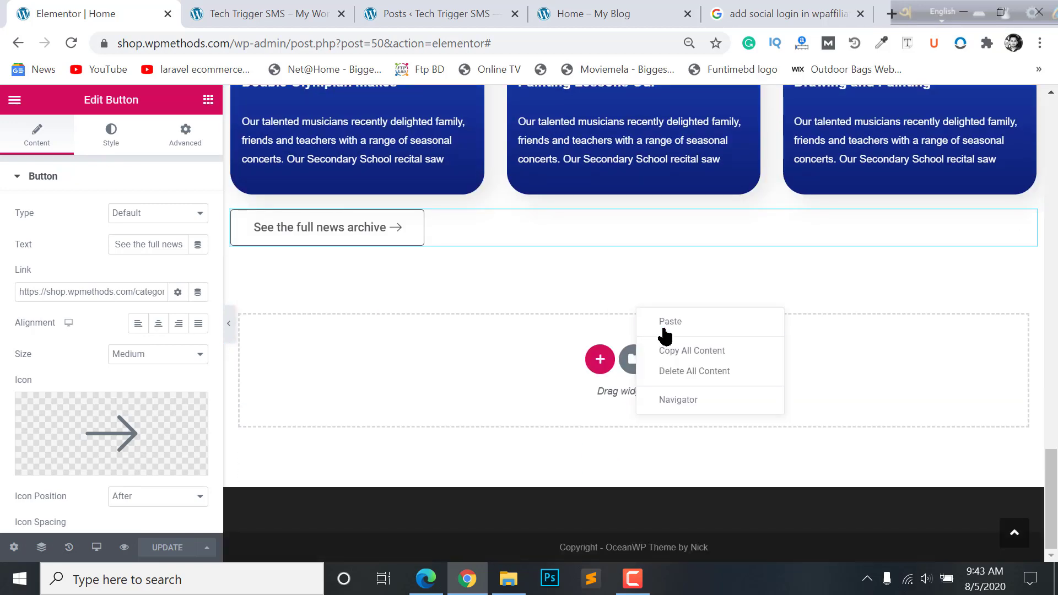
{"action": "left_click", "coordinate": [664, 327]}
{"action": "left_click", "coordinate": [601, 322]}
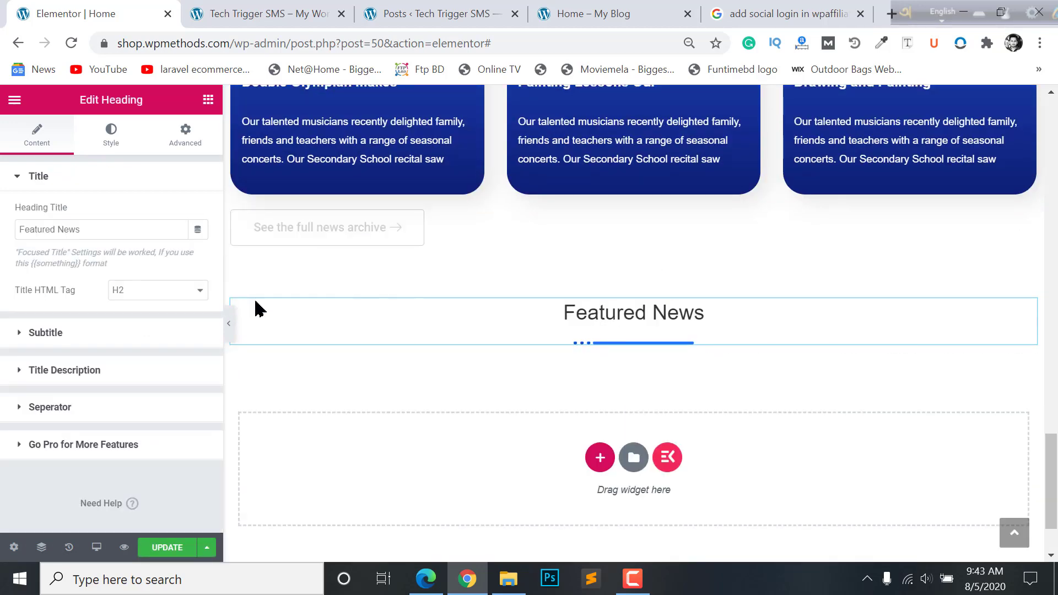
{"action": "left_click_drag", "start_coordinate": [109, 226], "coordinate": [2, 237]}
{"action": "type", "text": "Happy "}
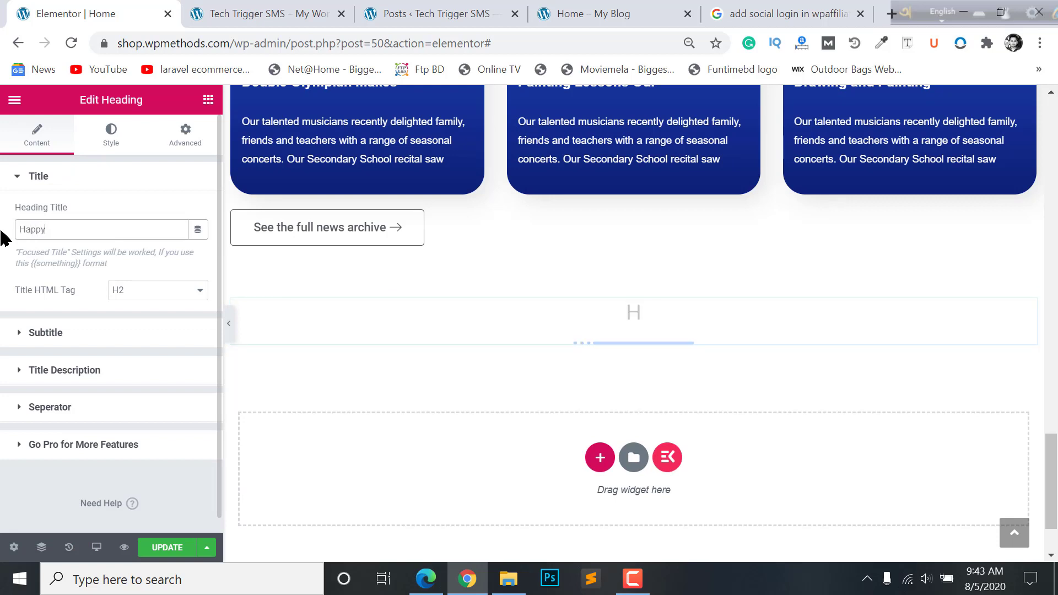
{"action": "type", "text": "Parents"}
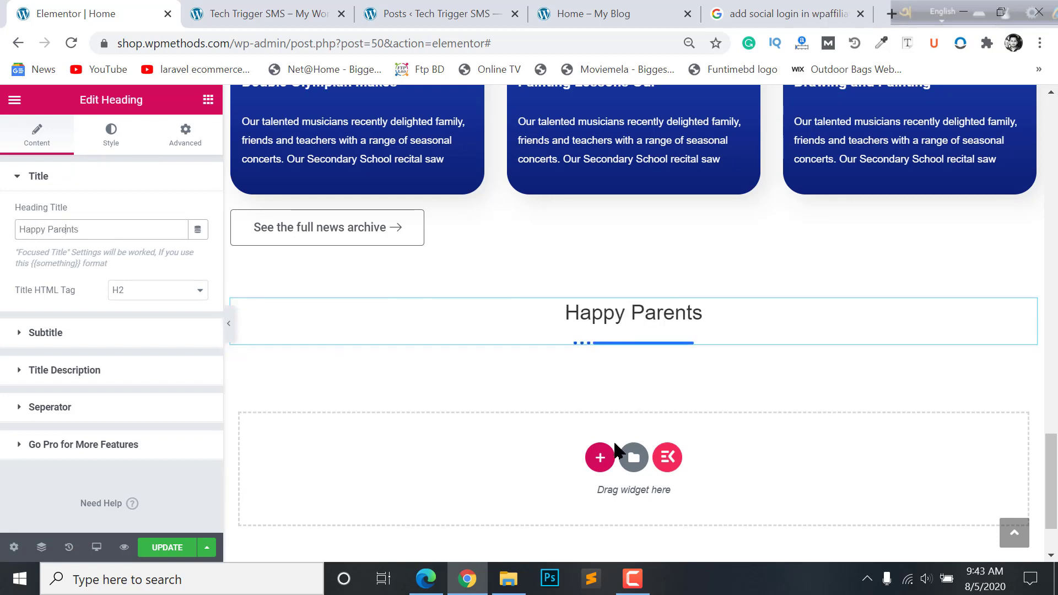
- Add a new single-column section below the Happy Parents heading
{"action": "left_click", "coordinate": [600, 458]}
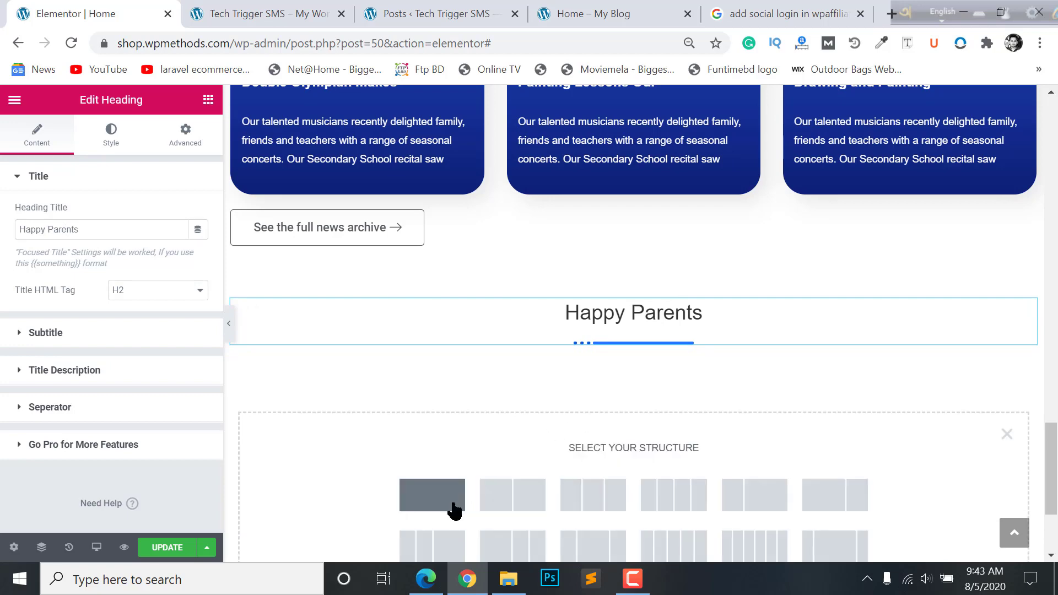
{"action": "left_click", "coordinate": [470, 488]}
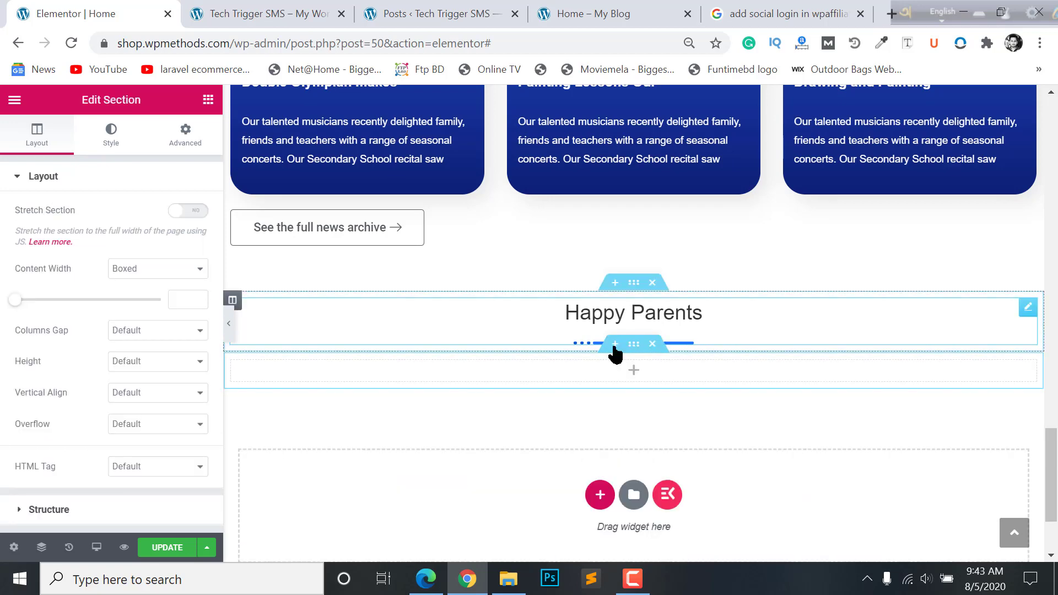
{"action": "left_click", "coordinate": [633, 372]}
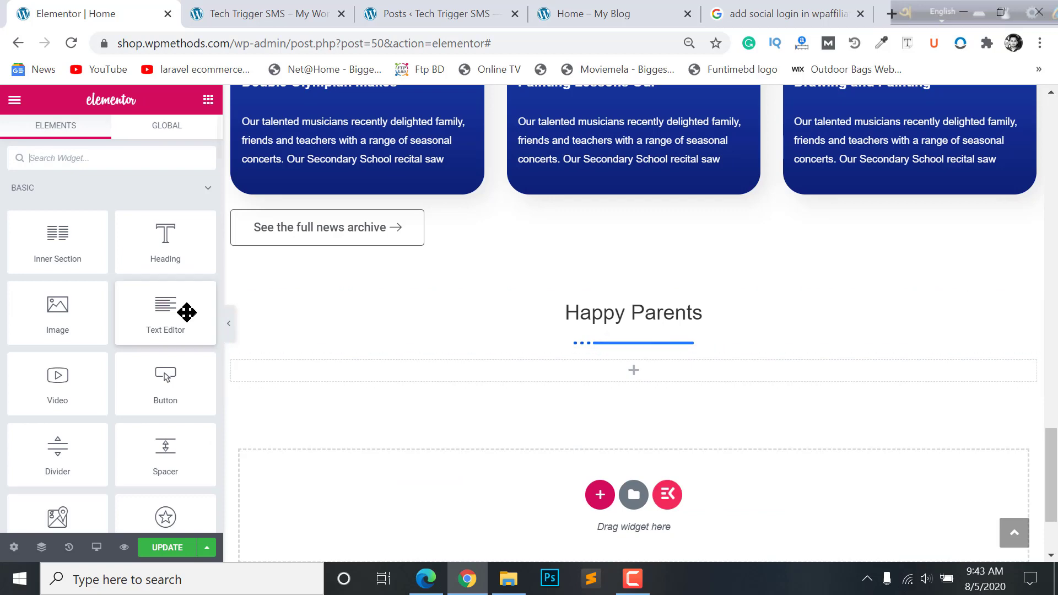
{"action": "left_click", "coordinate": [446, 9]}
{"action": "left_click", "coordinate": [627, 8]}
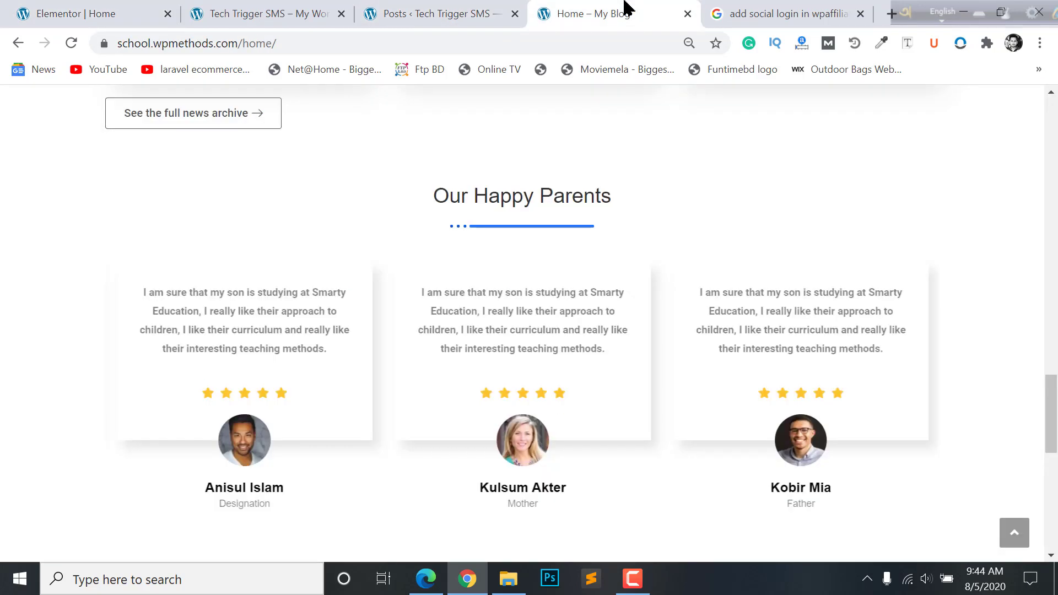
{"action": "left_click", "coordinate": [420, 10]}
{"action": "left_click", "coordinate": [237, 11]}
{"action": "left_click", "coordinate": [88, 11]}
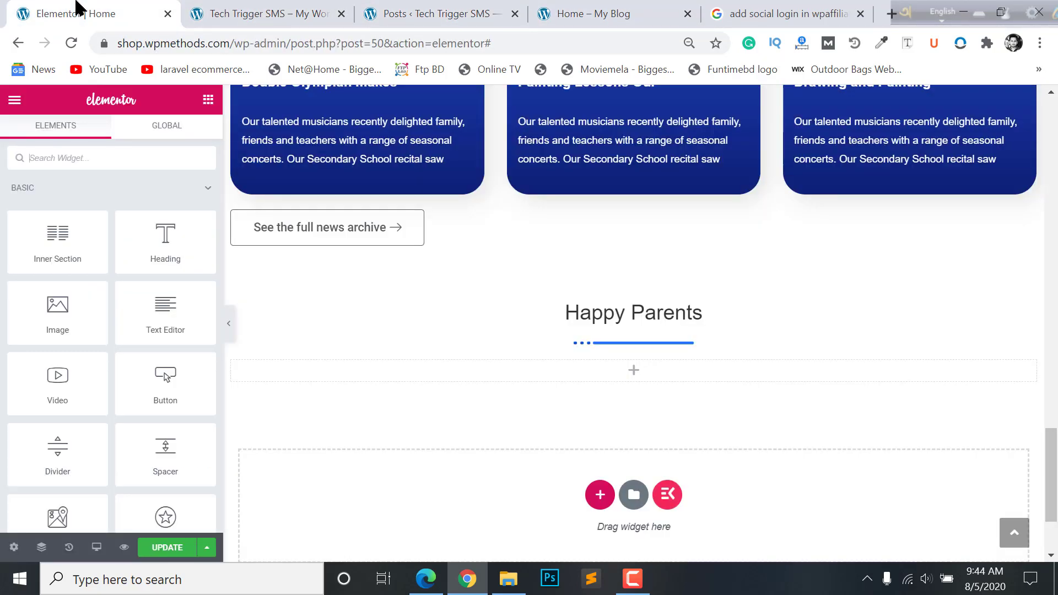
- Search widgets for 'tes' and place a Testimonial widget in the new column
{"action": "left_click", "coordinate": [101, 164]}
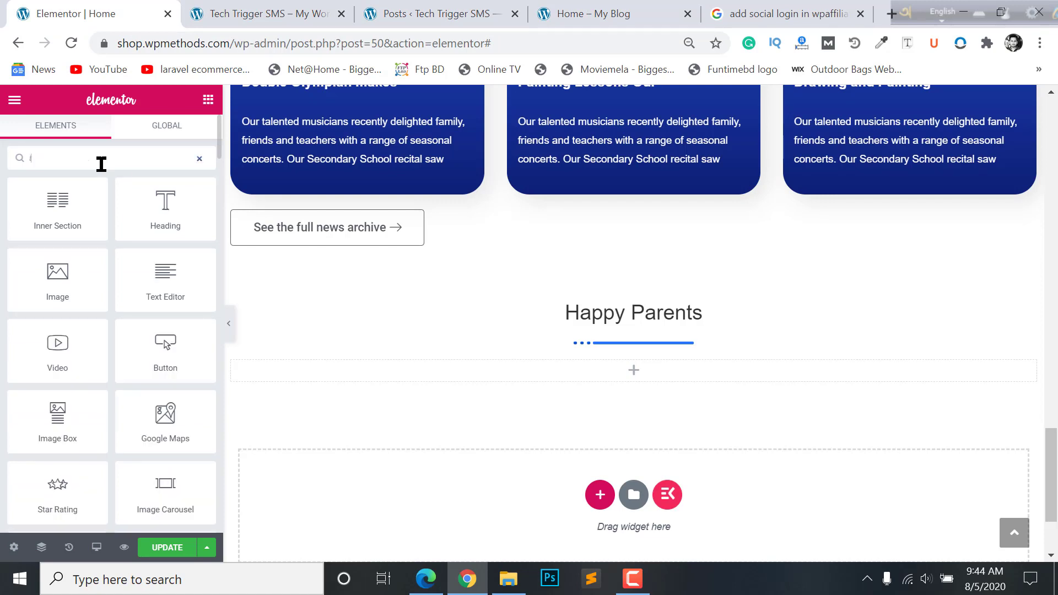
{"action": "type", "text": "tes"}
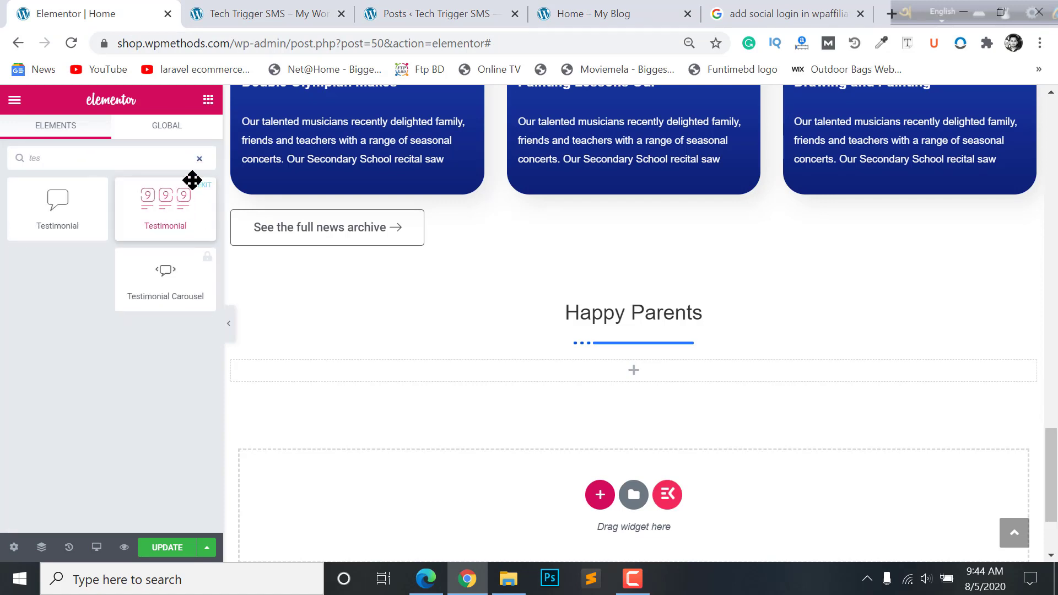
{"action": "left_click_drag", "start_coordinate": [149, 202], "coordinate": [627, 363]}
{"action": "scroll", "coordinate": [693, 454], "scroll_direction": "down", "scroll_amount": 4}
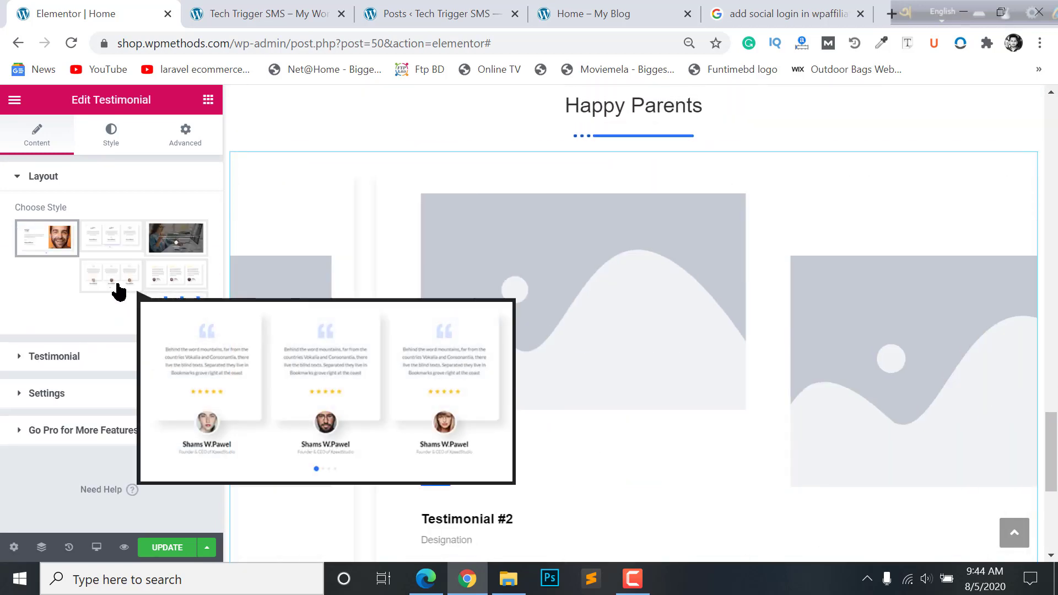
- Choose the three-card testimonial layout
{"action": "mouse_move", "coordinate": [186, 309]}
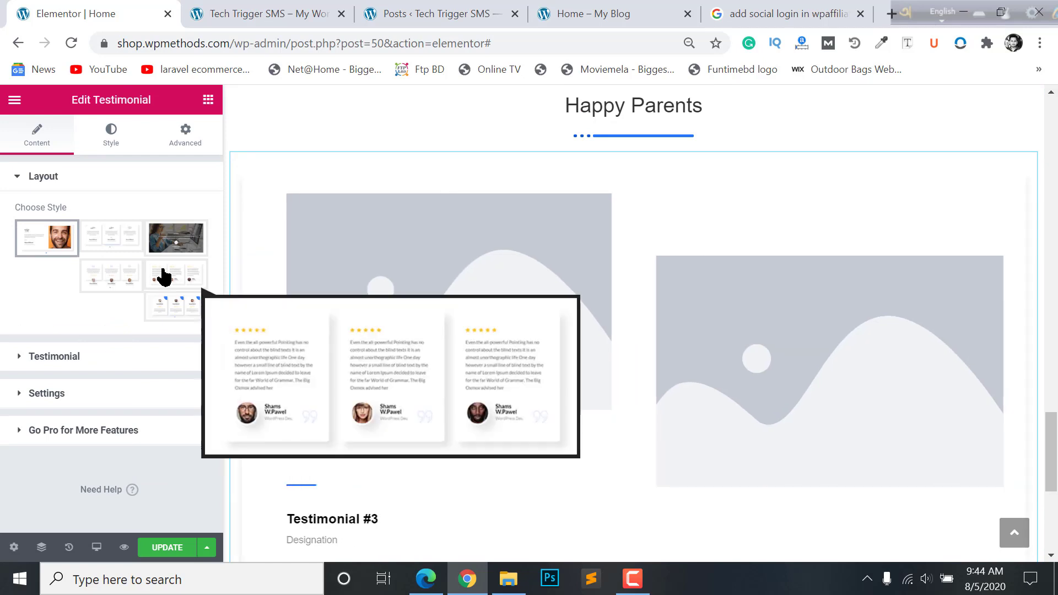
{"action": "left_click", "coordinate": [113, 273]}
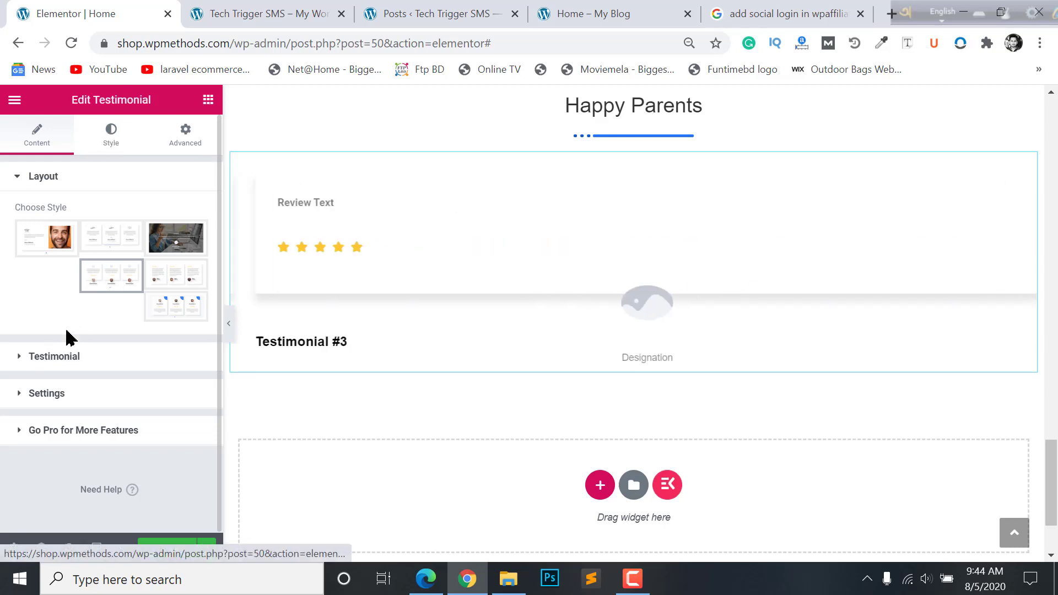
{"action": "left_click", "coordinate": [69, 356]}
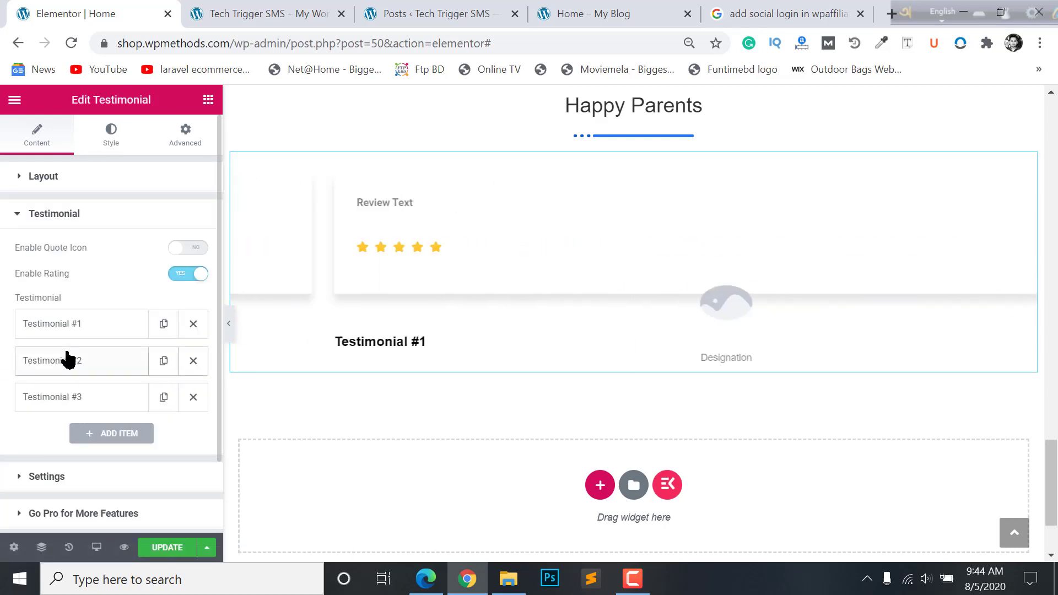
{"action": "scroll", "coordinate": [53, 402], "scroll_direction": "down", "scroll_amount": 2}
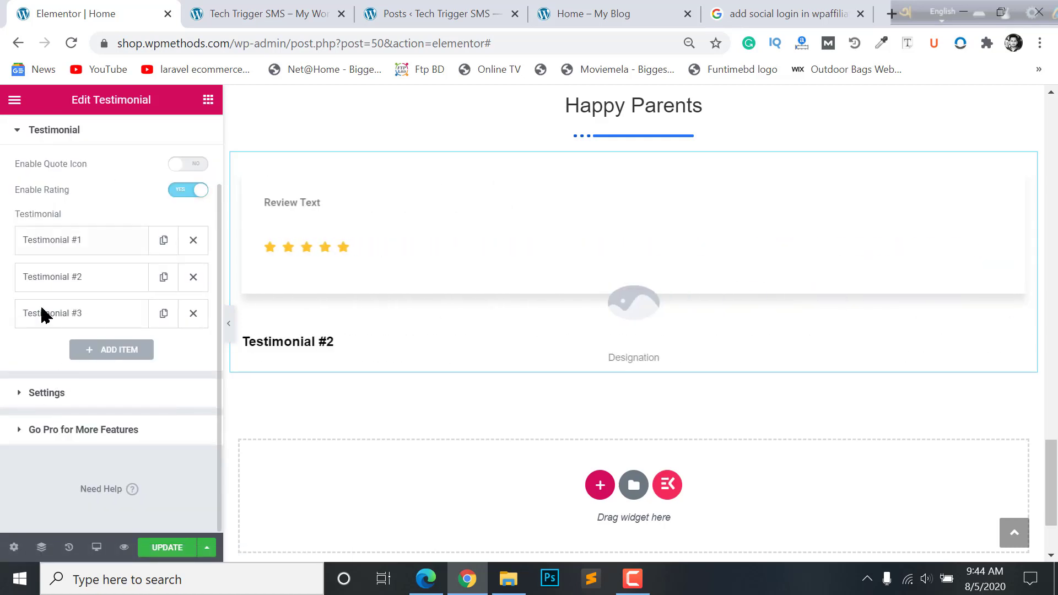
- Set the carousel to show and scroll 3 slides, speed 2000, with arrows on
{"action": "left_click", "coordinate": [47, 393]}
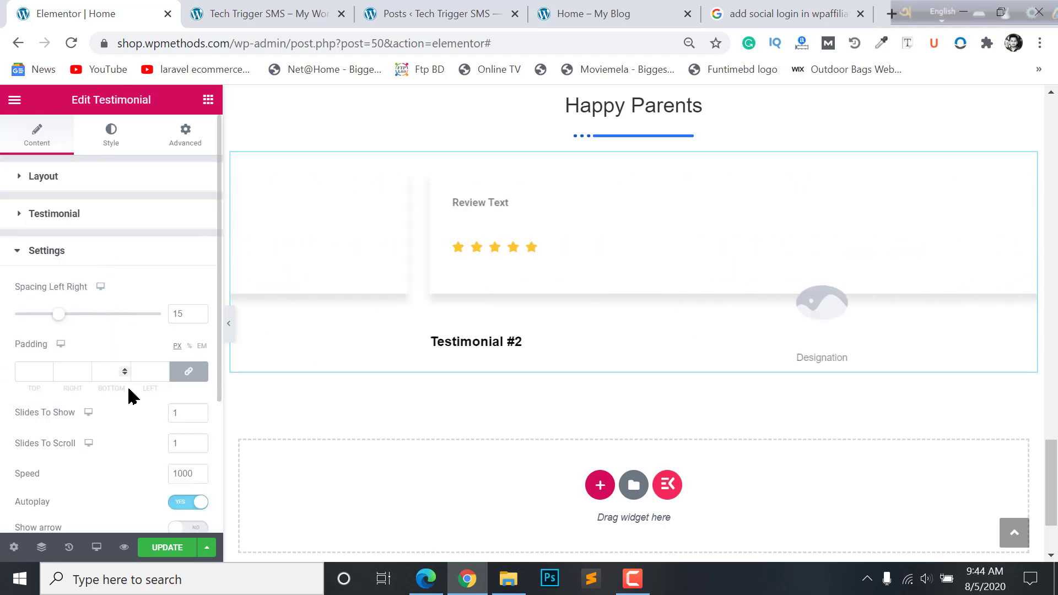
{"action": "scroll", "coordinate": [129, 395], "scroll_direction": "down", "scroll_amount": 3}
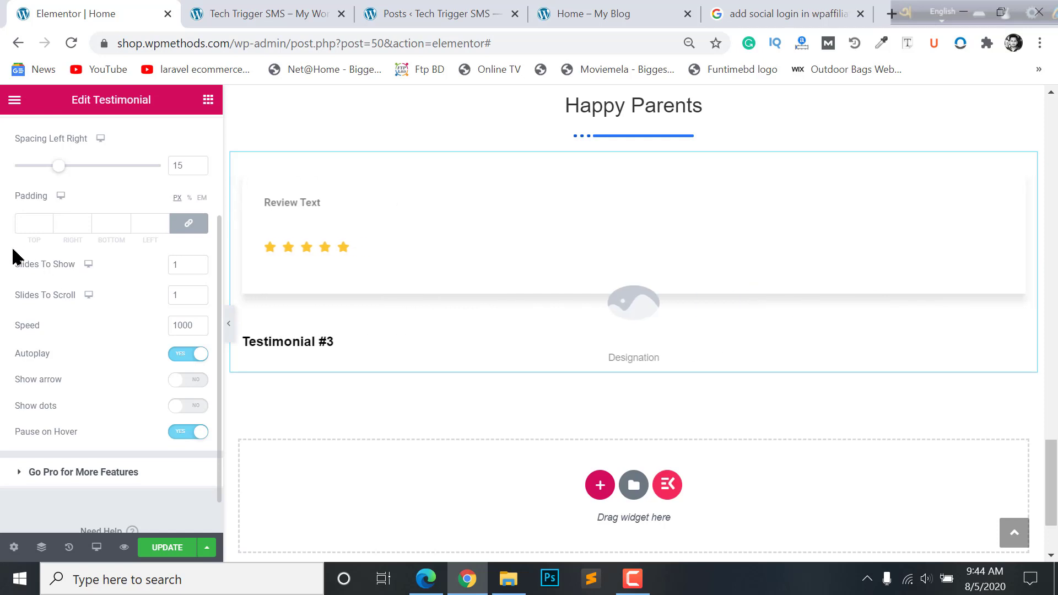
{"action": "left_click", "coordinate": [177, 268]}
{"action": "type", "text": "3"}
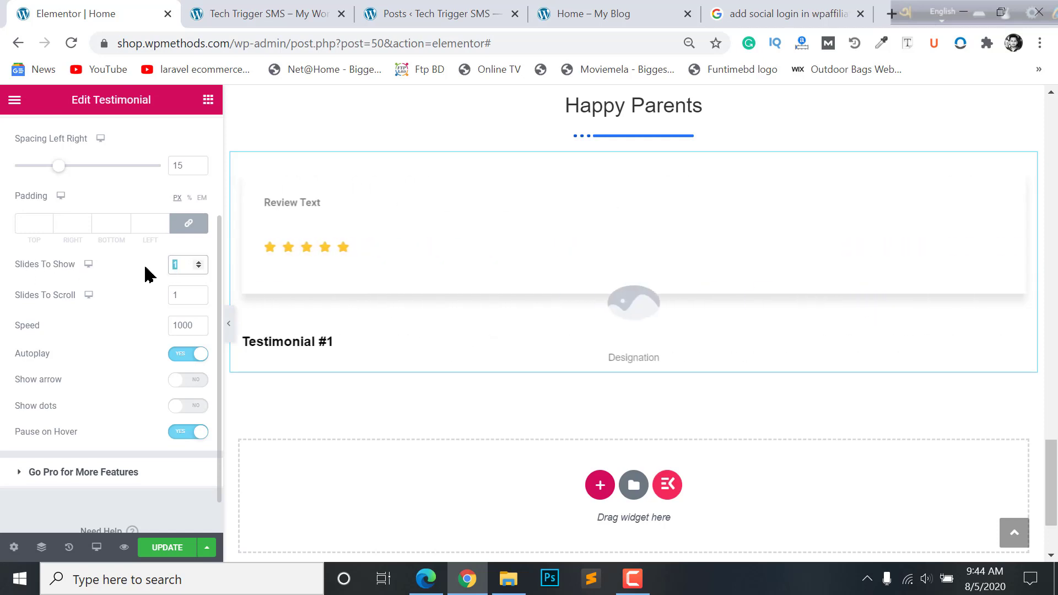
{"action": "left_click", "coordinate": [180, 289]}
{"action": "type", "text": "3"}
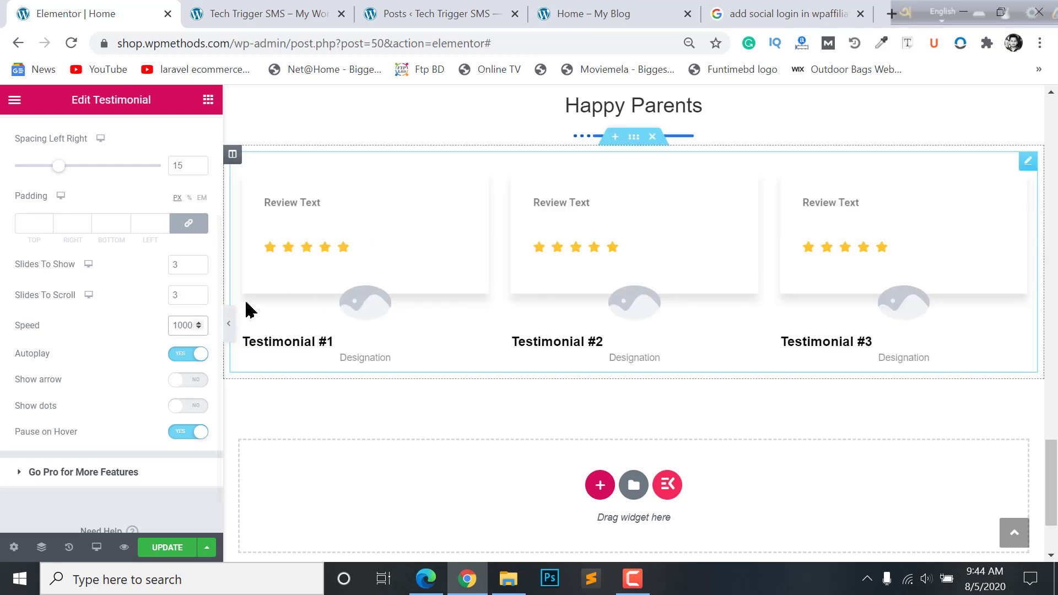
{"action": "key", "text": "BackSpace"}
{"action": "type", "text": "2"}
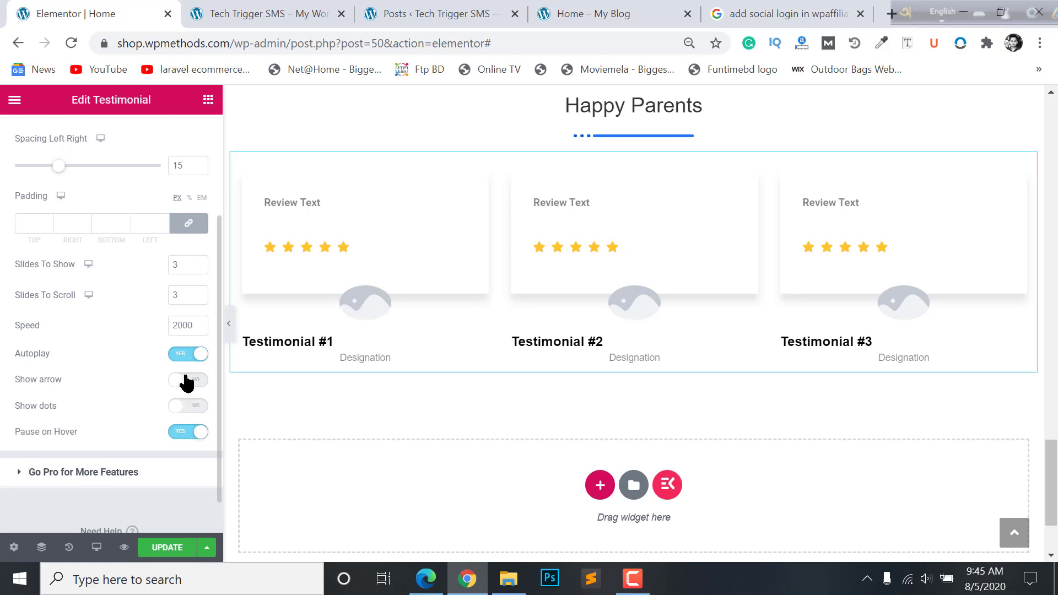
{"action": "left_click", "coordinate": [187, 380]}
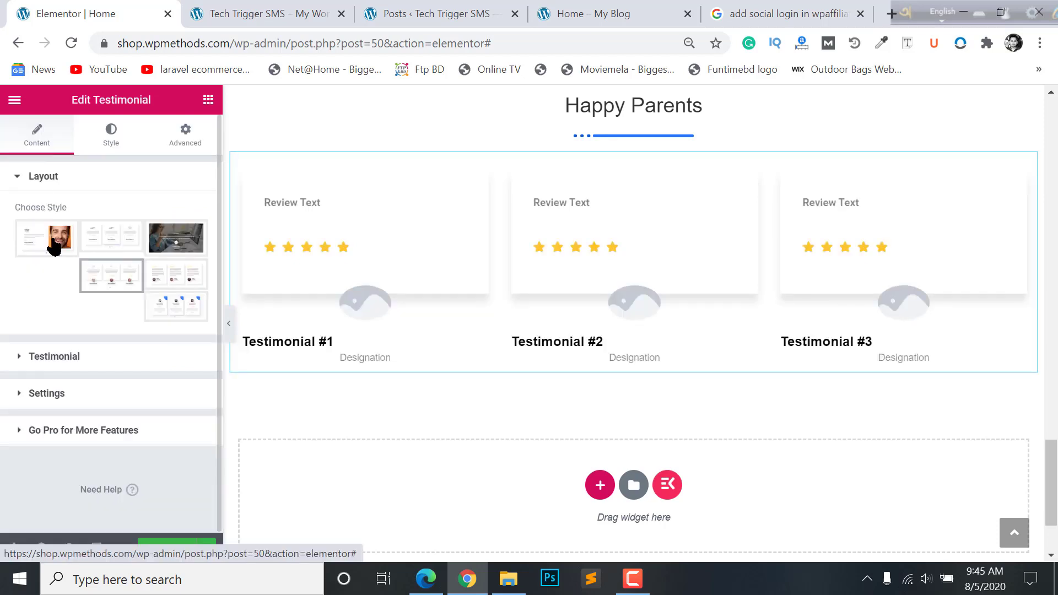
- Replace the first testimonial's placeholder client name with a real client name
{"action": "mouse_move", "coordinate": [59, 254]}
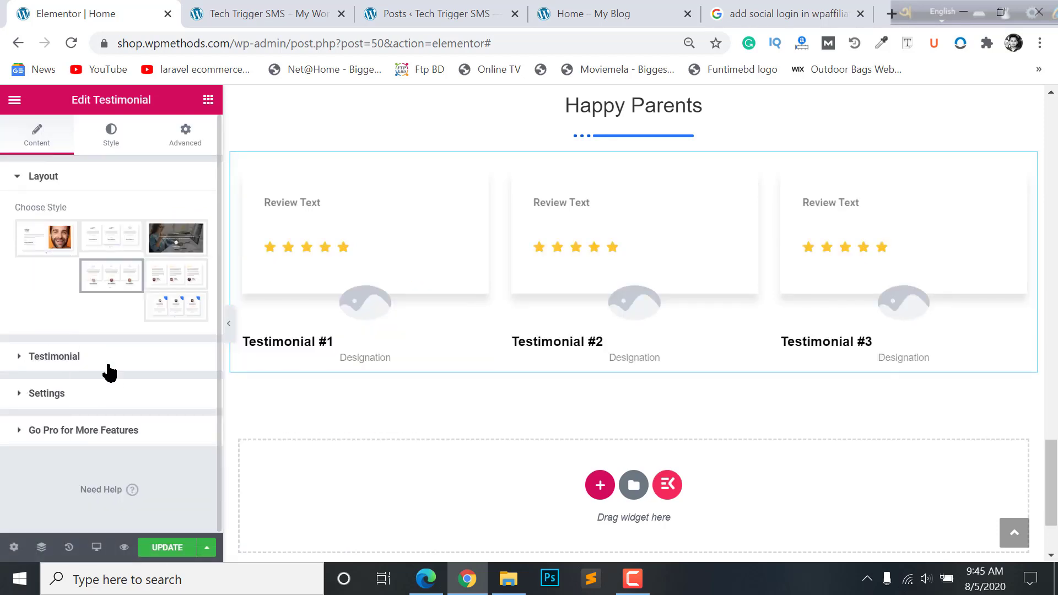
{"action": "left_click", "coordinate": [107, 368]}
{"action": "left_click", "coordinate": [66, 328]}
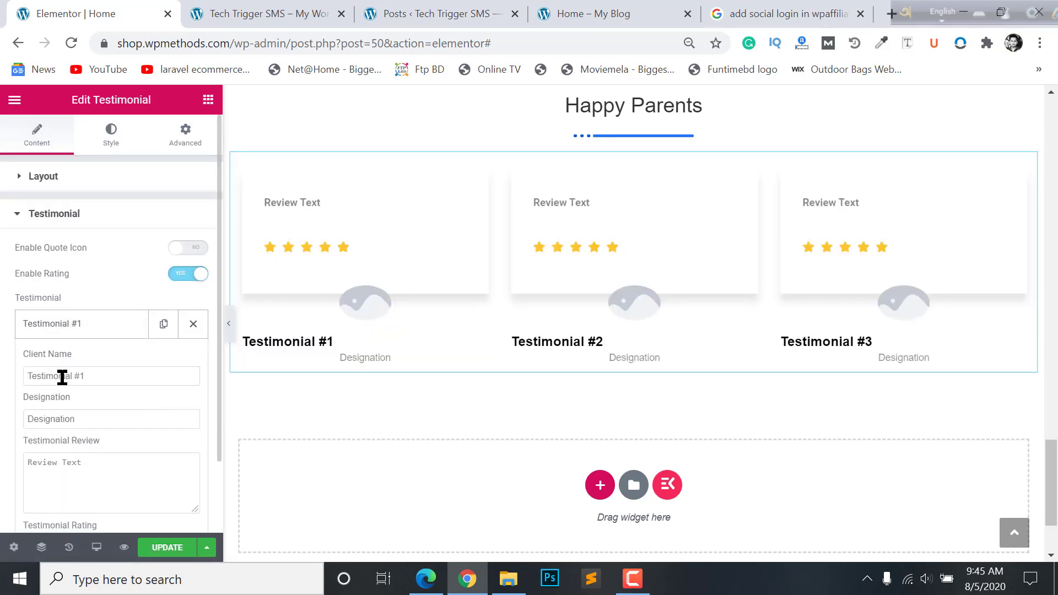
{"action": "left_click_drag", "start_coordinate": [110, 373], "coordinate": [11, 381]}
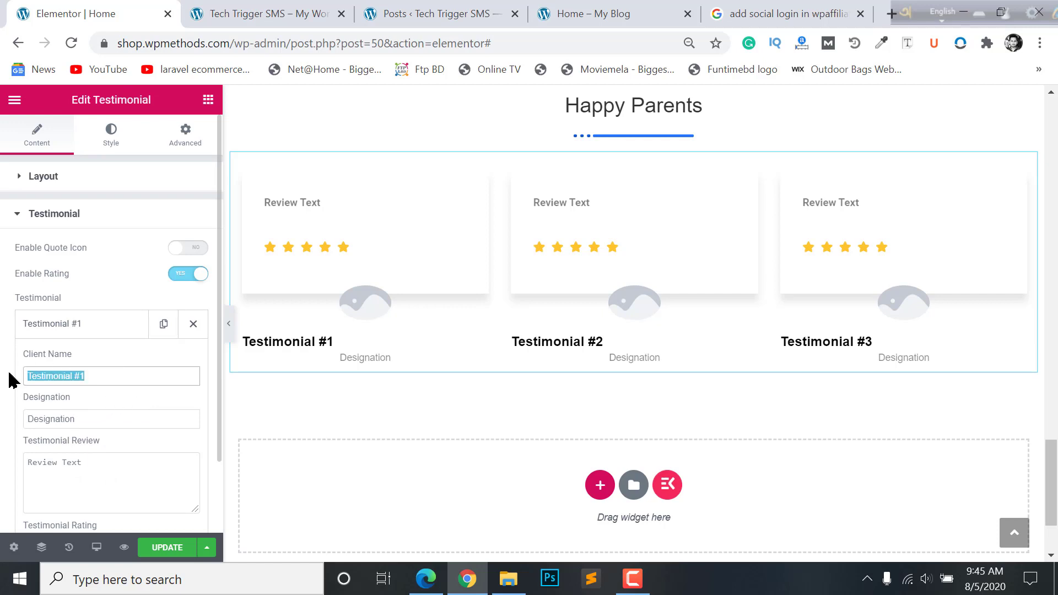
{"action": "left_click", "coordinate": [335, 18]}
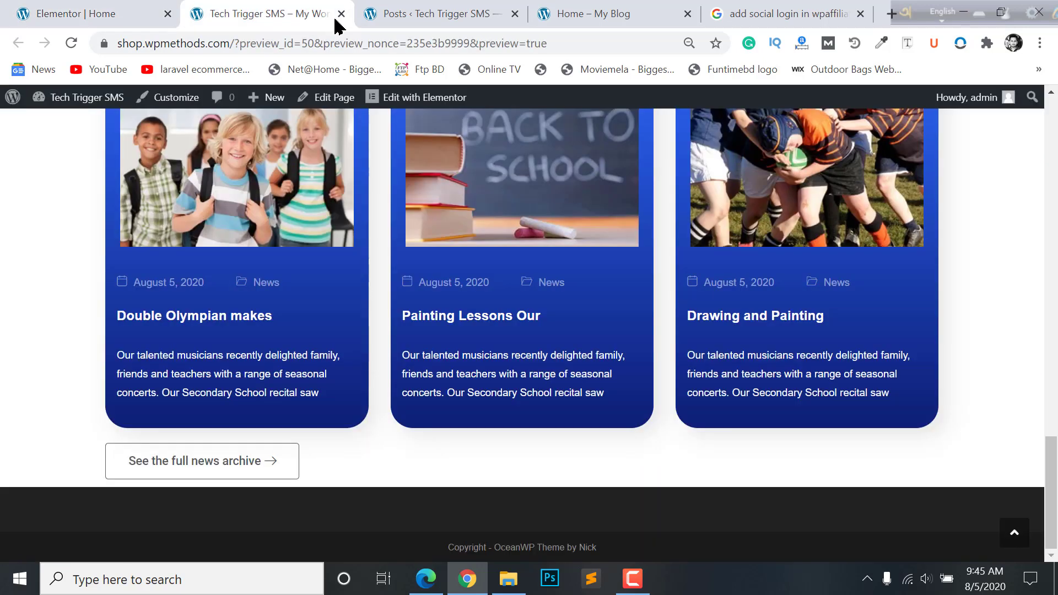
{"action": "left_click", "coordinate": [372, 6]}
{"action": "left_click", "coordinate": [549, 7]}
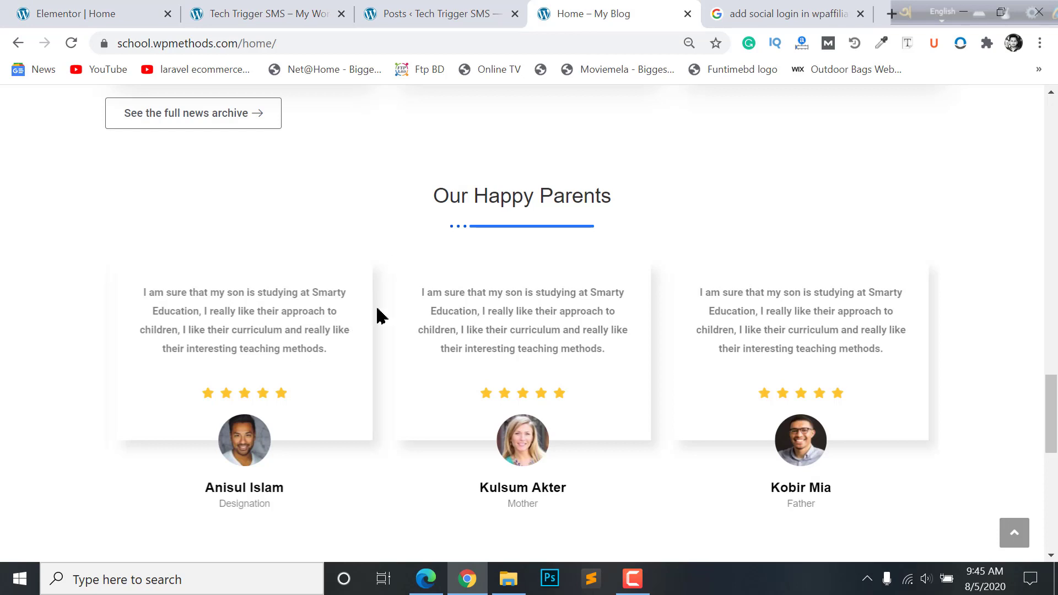
{"action": "scroll", "coordinate": [378, 315], "scroll_direction": "down", "scroll_amount": 2}
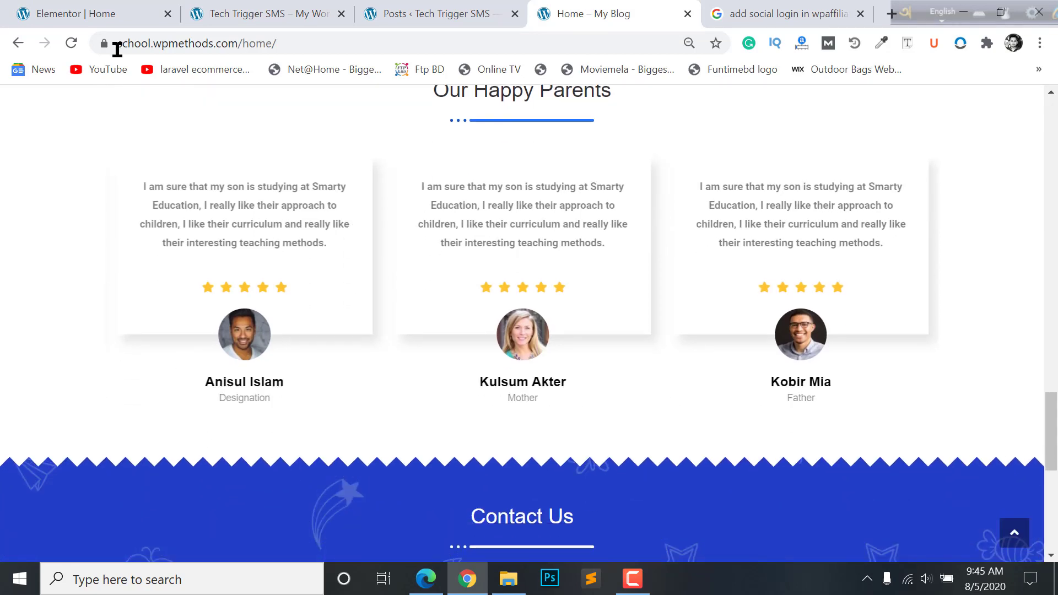
{"action": "left_click", "coordinate": [118, 14]}
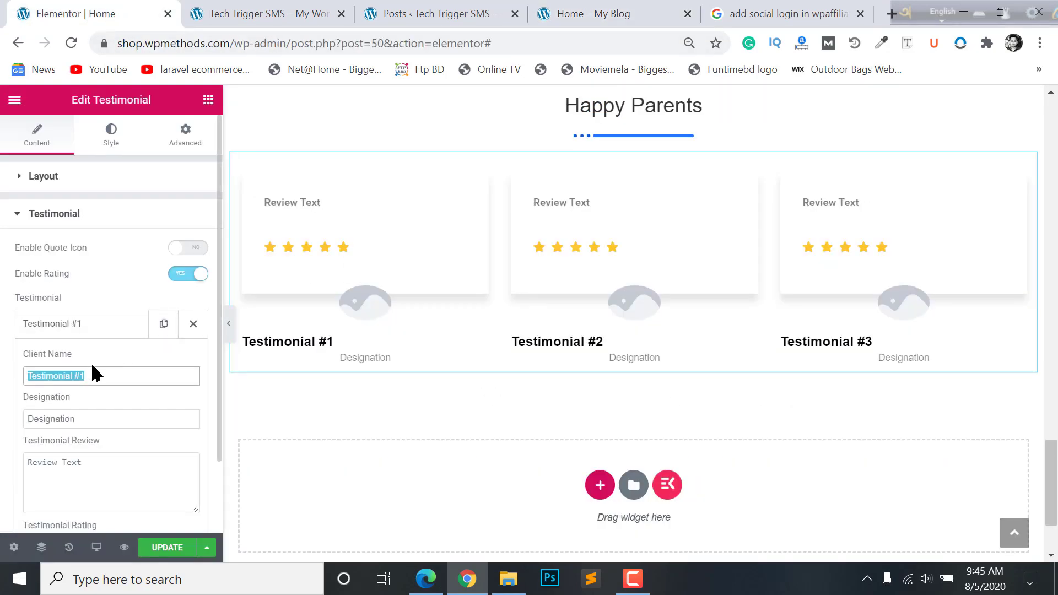
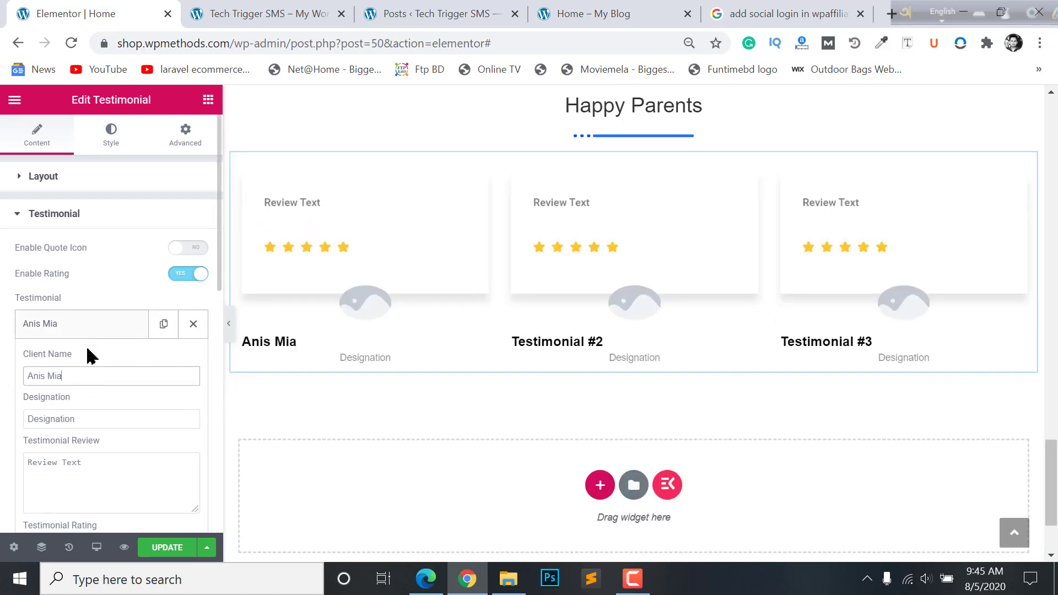
- Set the first testimonial's avatar to the testimonial_1 portrait photo
{"action": "scroll", "coordinate": [89, 356], "scroll_direction": "down", "scroll_amount": 5}
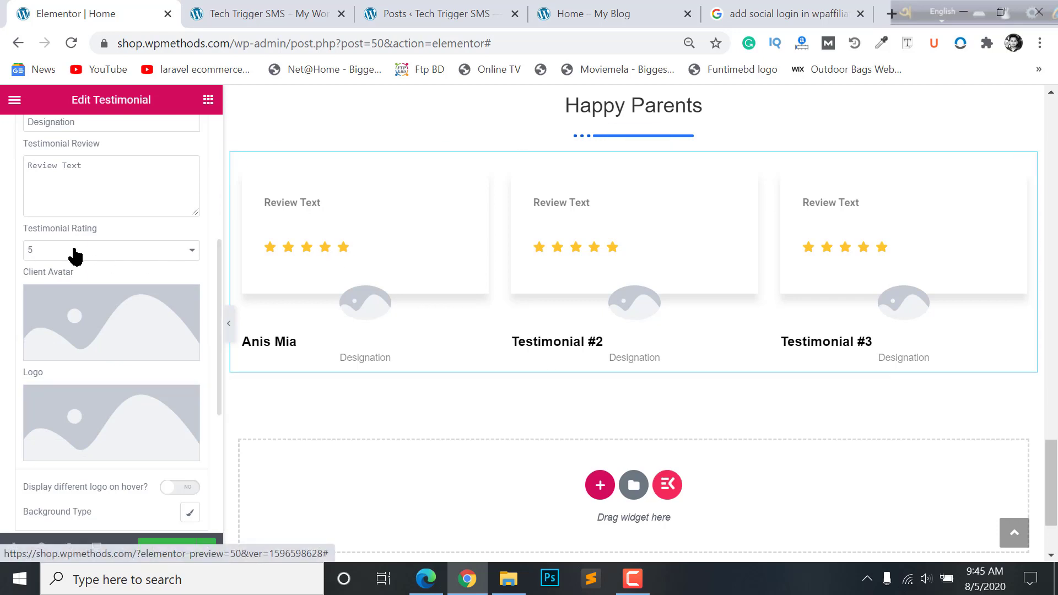
{"action": "mouse_move", "coordinate": [68, 336]}
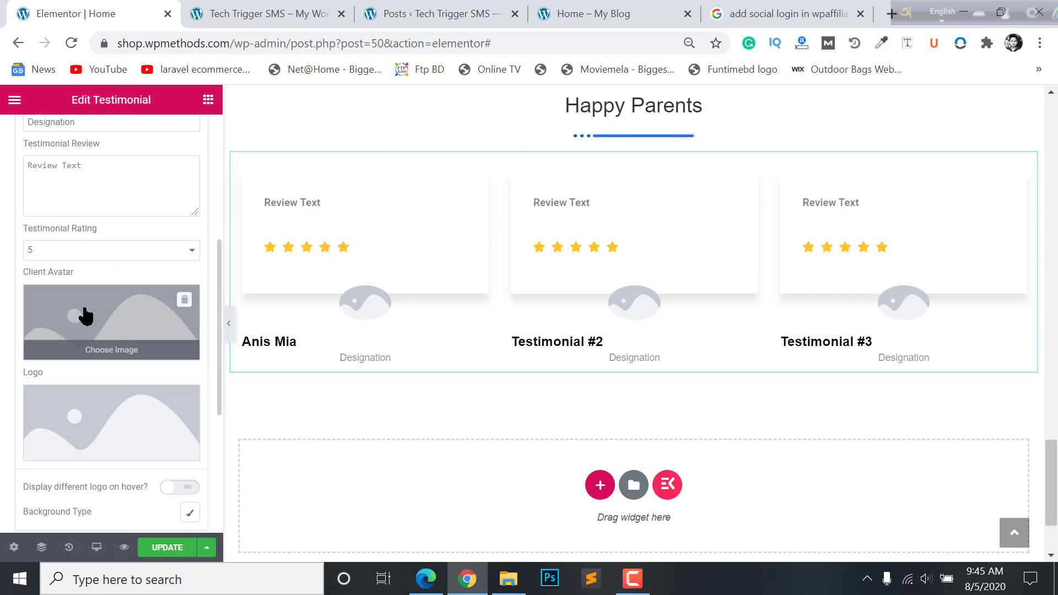
{"action": "left_click", "coordinate": [86, 316]}
{"action": "left_click", "coordinate": [185, 284]}
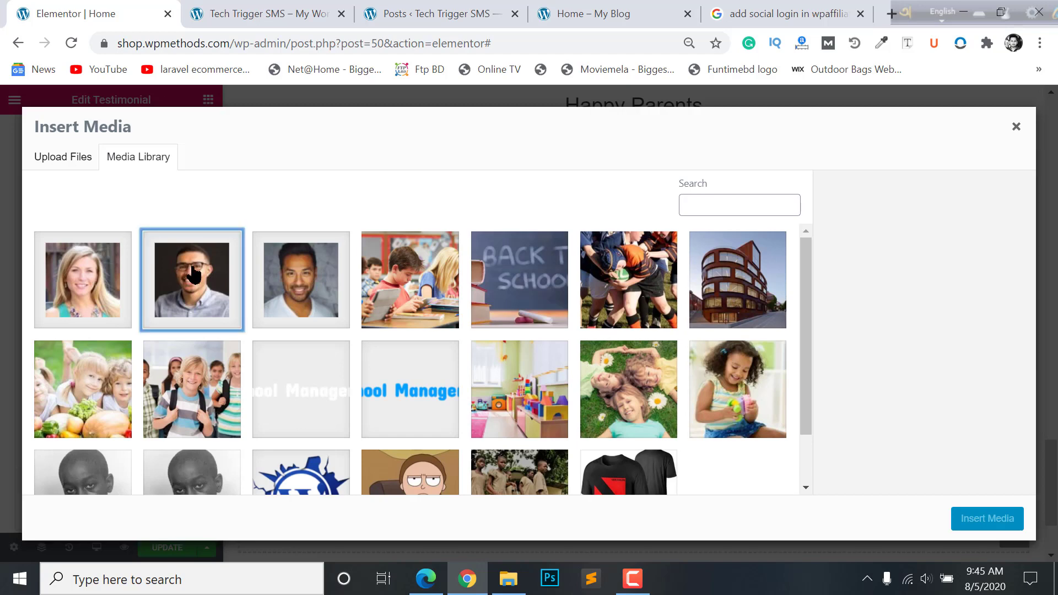
{"action": "left_click", "coordinate": [322, 265]}
{"action": "left_click", "coordinate": [979, 518]}
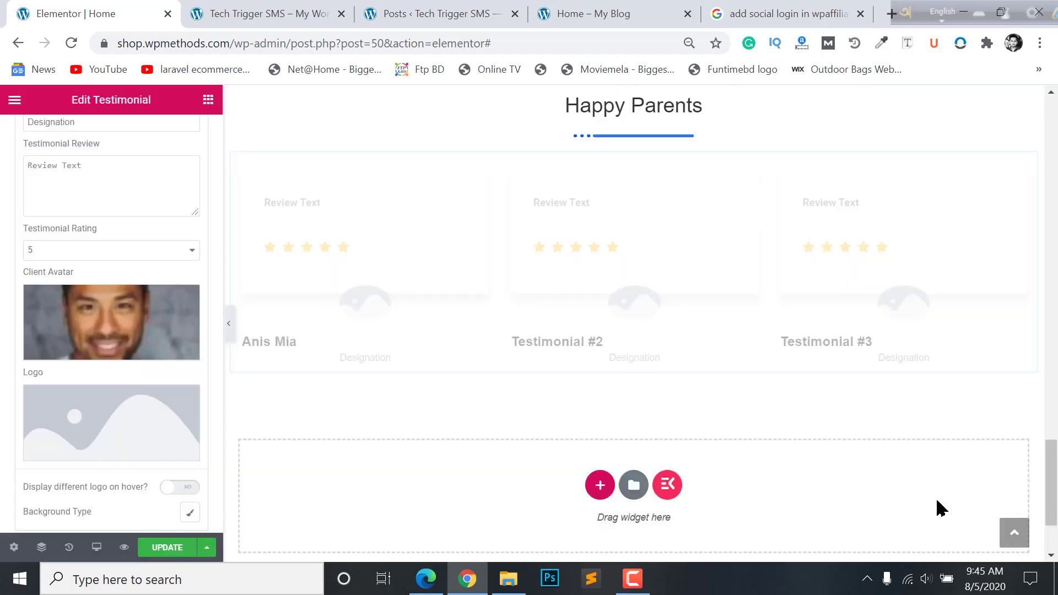
- Set the first testimonial's designation to Father
{"action": "scroll", "coordinate": [34, 461], "scroll_direction": "down", "scroll_amount": 3}
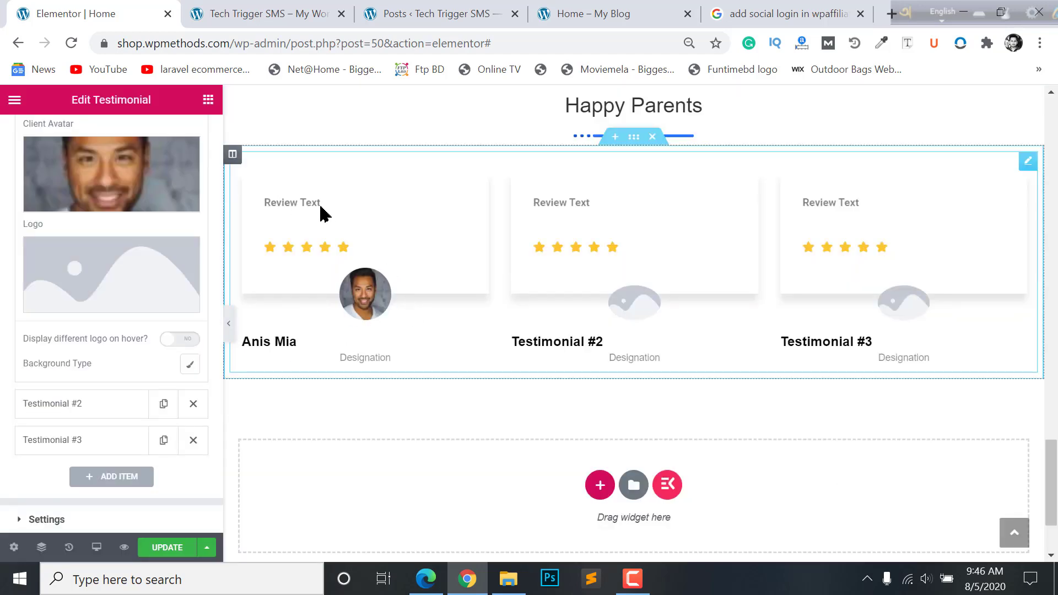
{"action": "scroll", "coordinate": [77, 275], "scroll_direction": "up", "scroll_amount": 6}
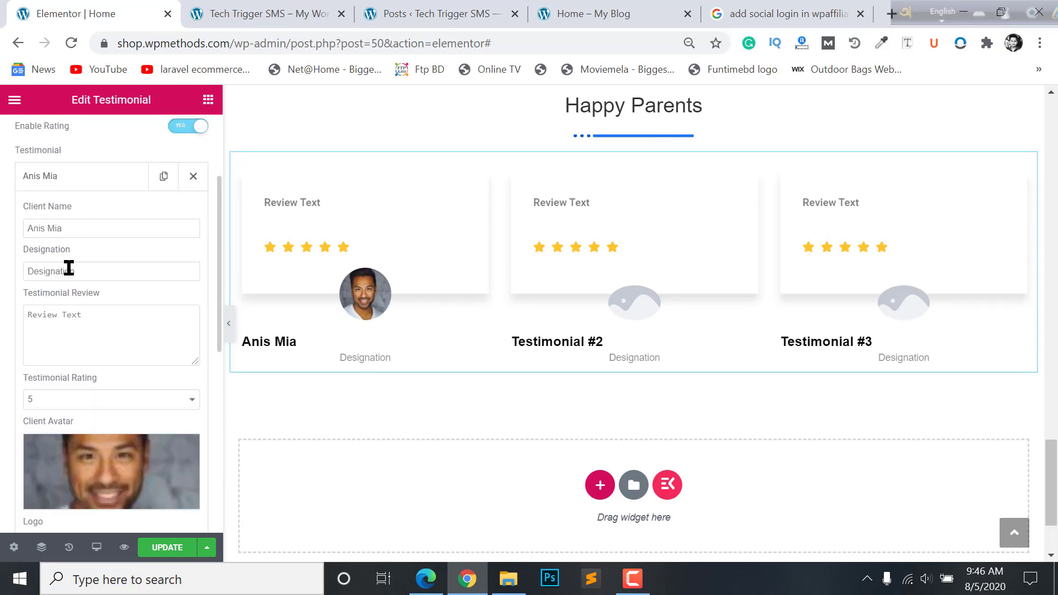
{"action": "left_click_drag", "start_coordinate": [124, 267], "coordinate": [2, 255]}
{"action": "left_click_drag", "start_coordinate": [77, 271], "coordinate": [1, 276]}
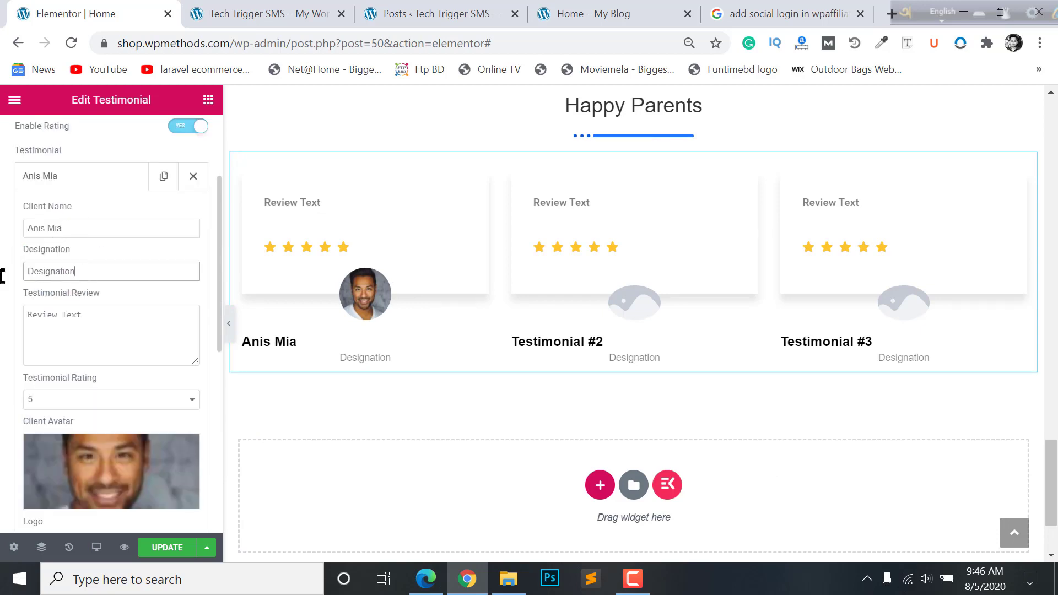
{"action": "type", "text": "Father"}
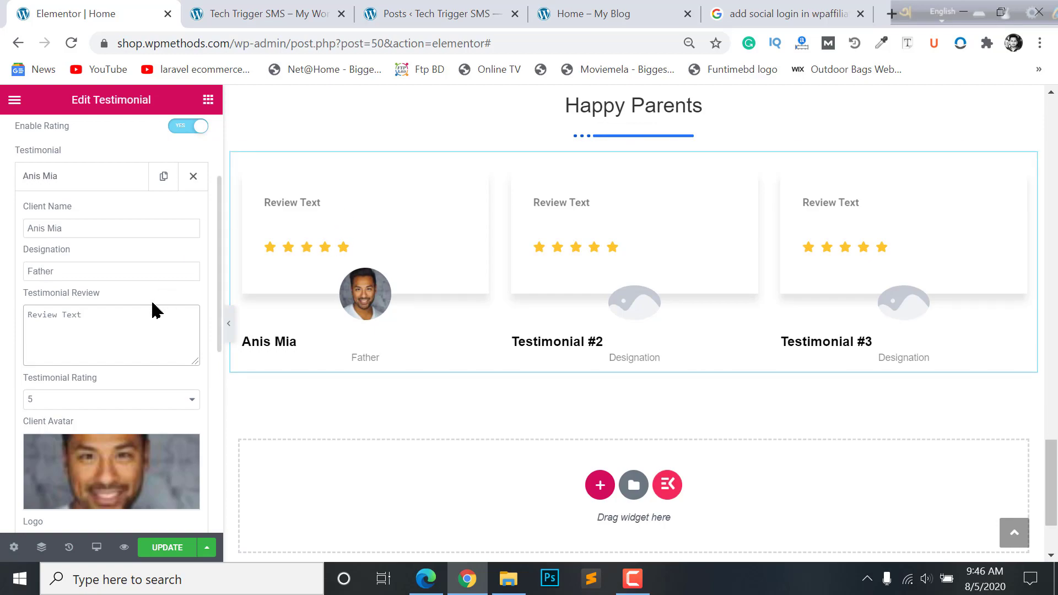
{"action": "left_click", "coordinate": [590, 10]}
{"action": "left_click", "coordinate": [729, 14]}
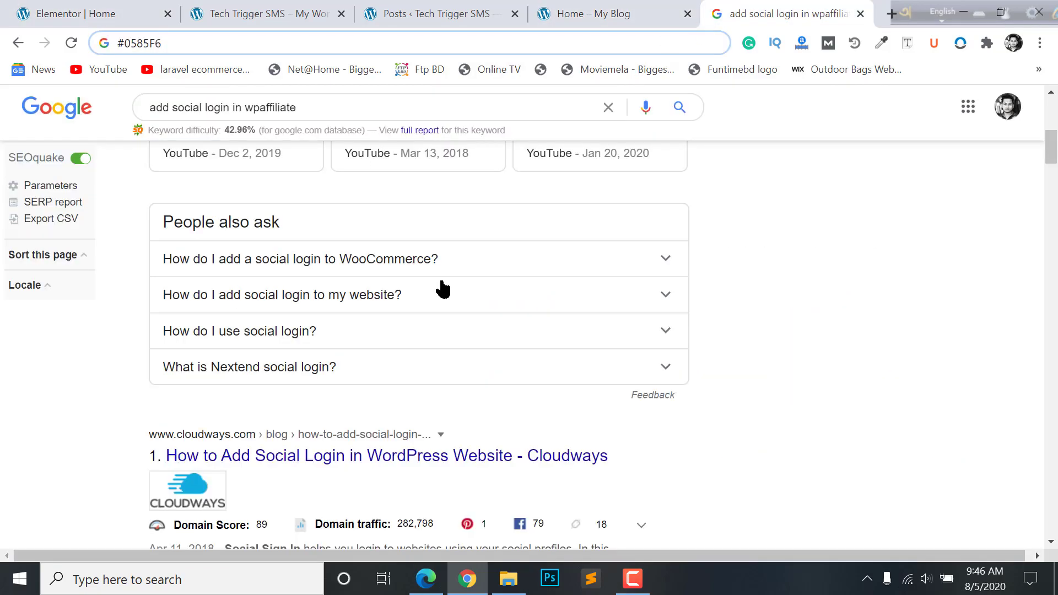
- Paste the Lorem Ipsum paragraph as the first review, trimmed after 'electronic typesetting'
{"action": "scroll", "coordinate": [441, 289], "scroll_direction": "down", "scroll_amount": 1}
{"action": "scroll", "coordinate": [441, 289], "scroll_direction": "up", "scroll_amount": 8}
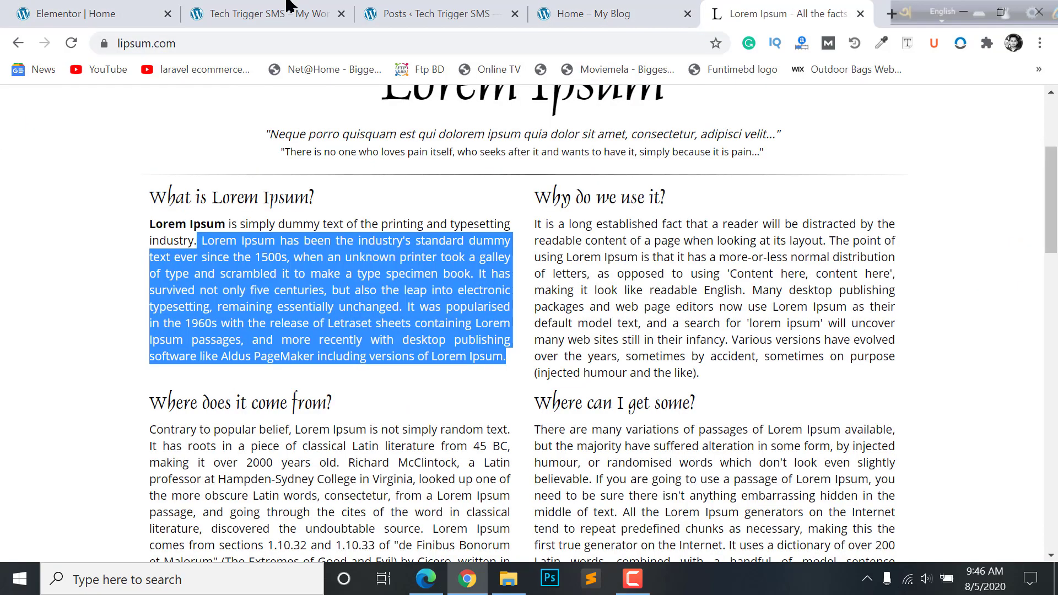
{"action": "left_click", "coordinate": [111, 14]}
{"action": "left_click_drag", "start_coordinate": [105, 319], "coordinate": [2, 303]}
{"action": "type", "text": "Lorem Ipsum has been the industry's standard dummy text ever since the 1500s, when an unknown printer took a galley of type and scrambled it to make a type specimen book. It has survived not only five centuries, but also the leap into electronic typesetting, remaining essentially unchanged. It was popularised in the 1960s with the release of Letraset sheets containing Lorem Ipsum passages, and more recently with desktop publishing software like Aldus PageMaker including versions of Lorem Ipsum."}
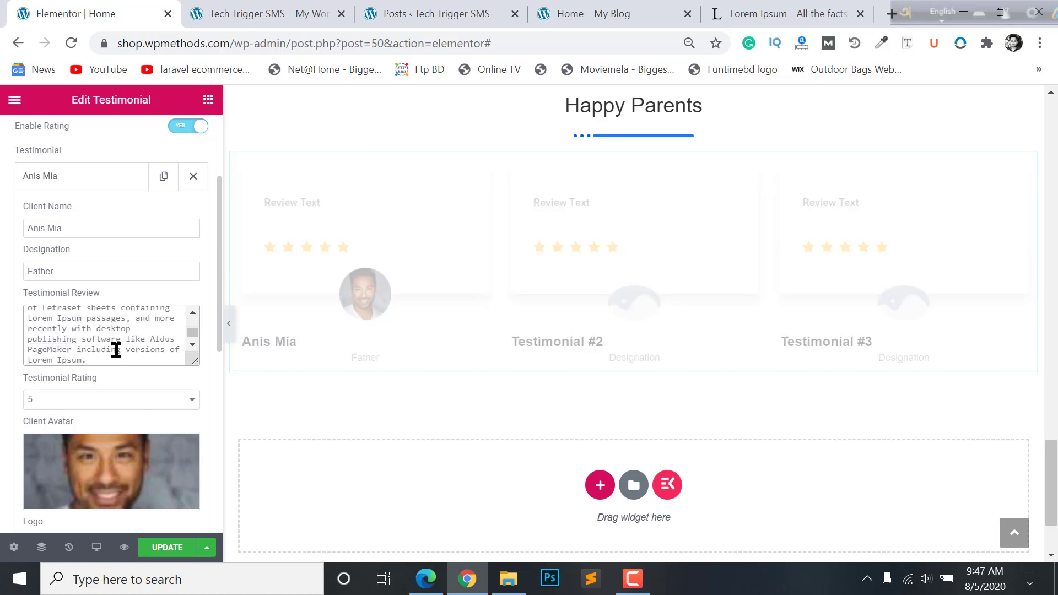
{"action": "left_click_drag", "start_coordinate": [162, 370], "coordinate": [156, 451]}
{"action": "key", "text": "BackSpace"}
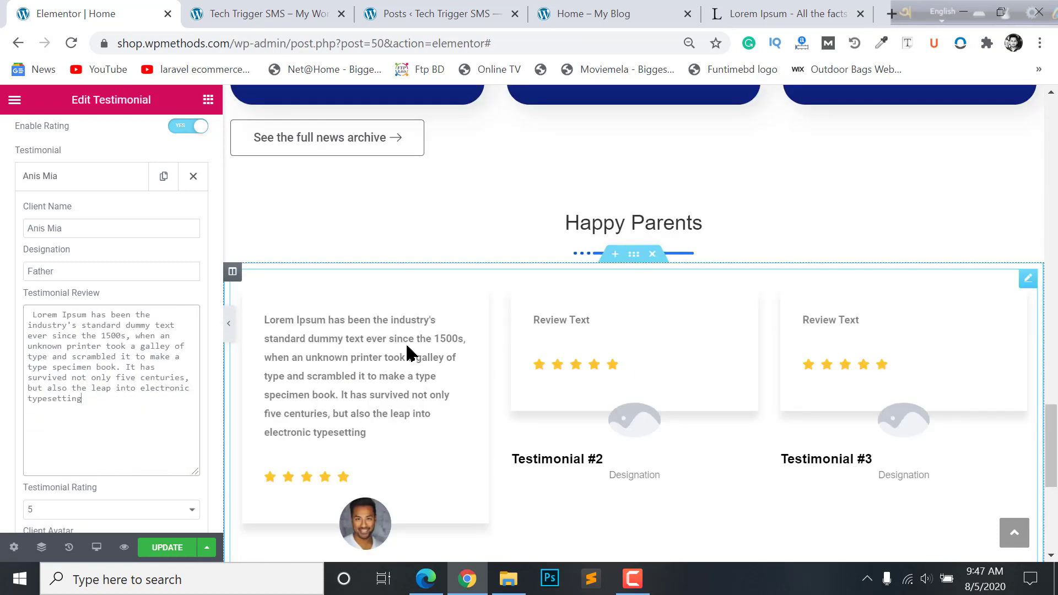
- Collapse the first testimonial item
{"action": "scroll", "coordinate": [417, 357], "scroll_direction": "down", "scroll_amount": 2}
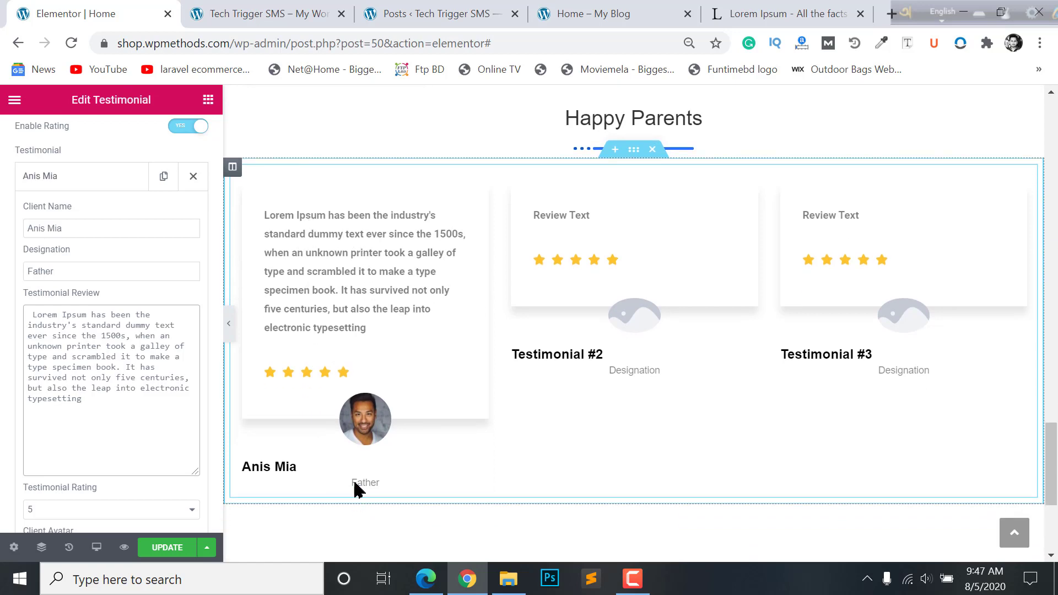
{"action": "scroll", "coordinate": [342, 457], "scroll_direction": "down", "scroll_amount": 2}
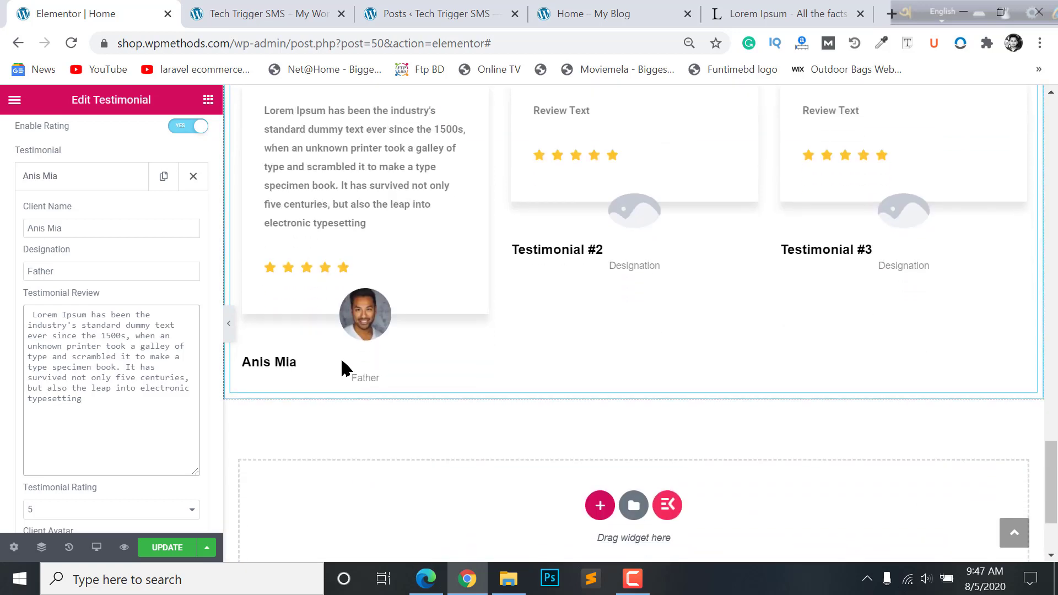
{"action": "left_click", "coordinate": [101, 182]}
{"action": "scroll", "coordinate": [79, 319], "scroll_direction": "up", "scroll_amount": 3}
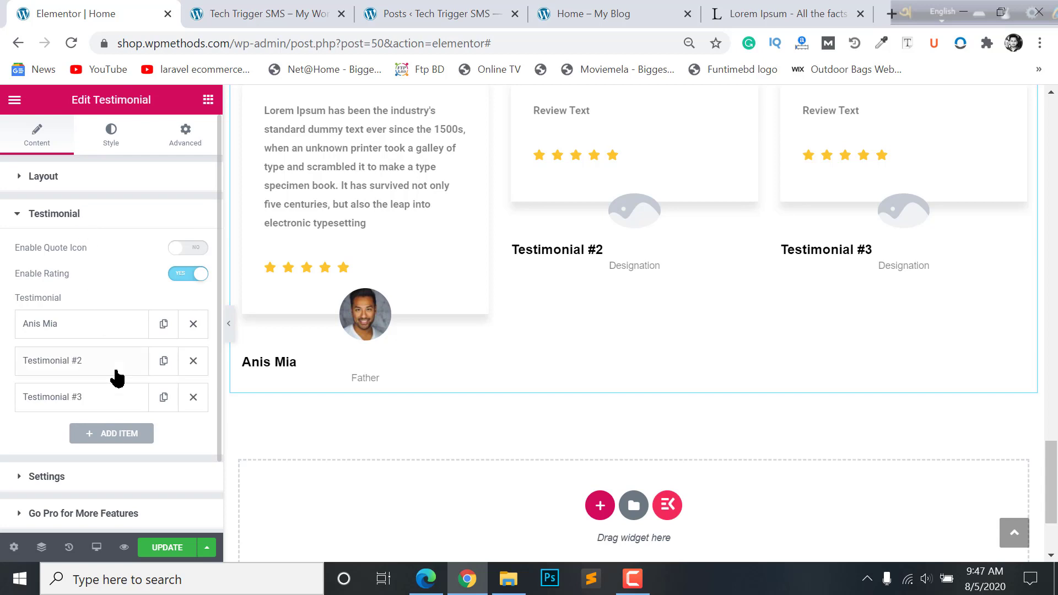
- Give the second testimonial a client name and the designation Mother
{"action": "scroll", "coordinate": [603, 224], "scroll_direction": "up", "scroll_amount": 4}
{"action": "scroll", "coordinate": [614, 373], "scroll_direction": "down", "scroll_amount": 2}
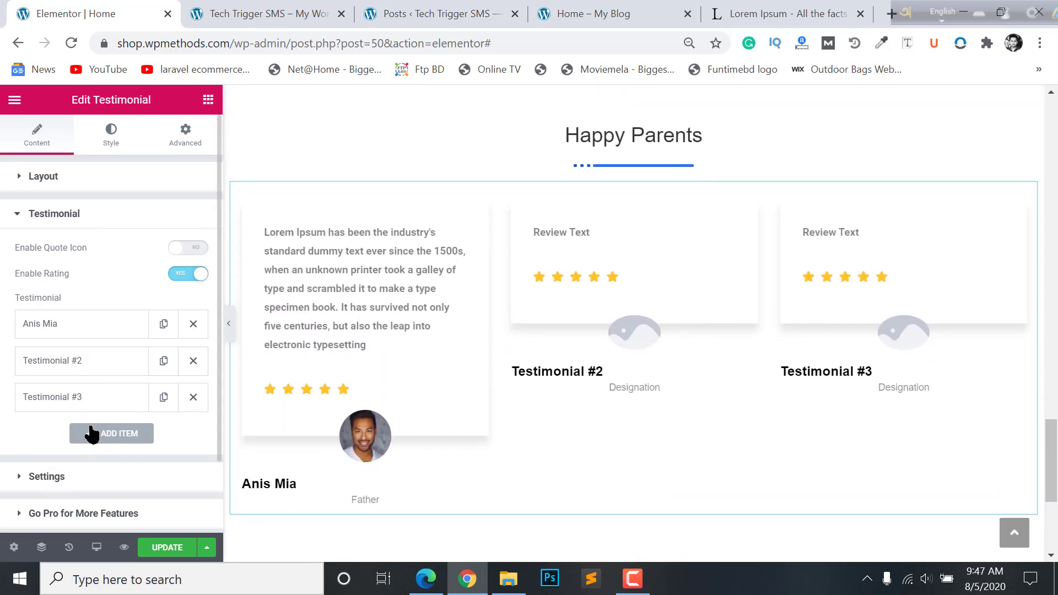
{"action": "scroll", "coordinate": [77, 358], "scroll_direction": "down", "scroll_amount": 2}
{"action": "left_click", "coordinate": [69, 278]}
{"action": "left_click", "coordinate": [105, 329]}
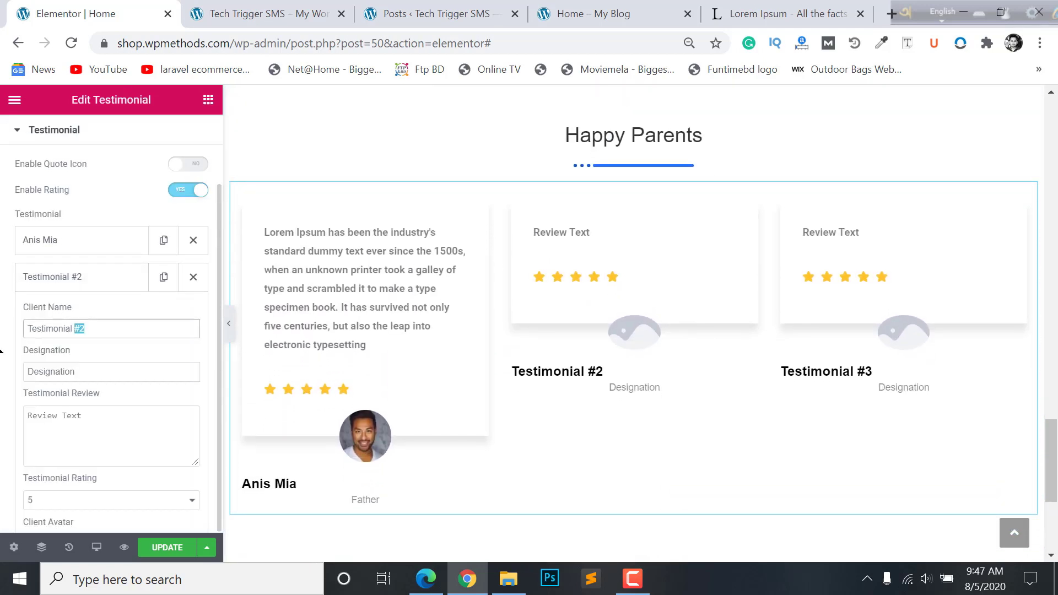
{"action": "key", "text": "ctrl+a"}
{"action": "key", "text": "Tab"}
{"action": "type", "text": "Mother"}
{"action": "key", "text": "Tab"}
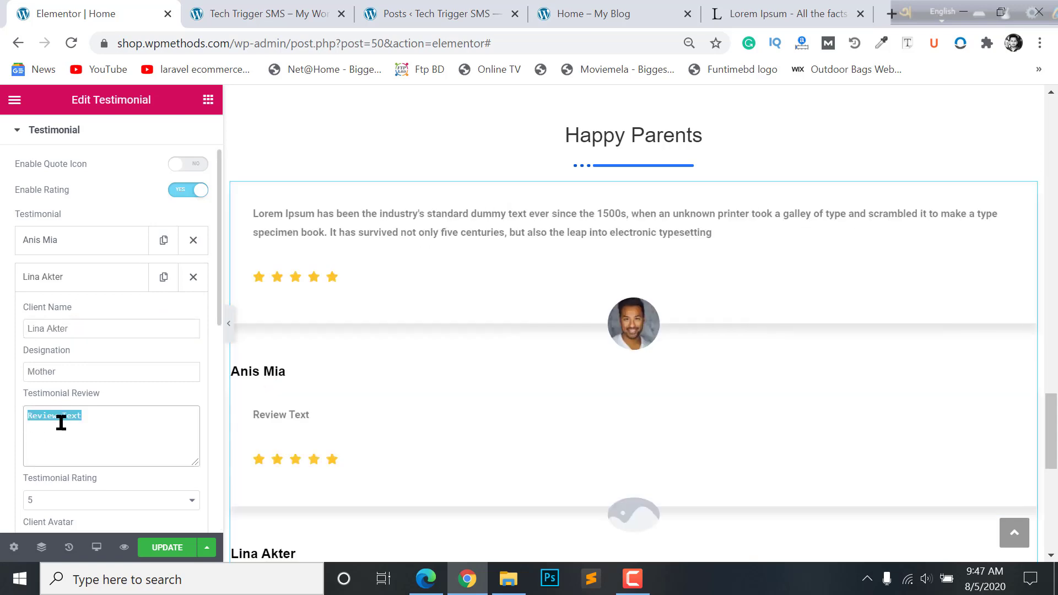
- Paste the Lorem Ipsum review into the second testimonial and choose its avatar photo
{"action": "type", "text": "Lorem Ipsum is simply dummy text of the printing and typesetting industry. Lorem Ipsum has been the industry's standard dummy text ever since the 1500s, when an unknown printer took a galley of type and scrambled it to make a type specimen book. It has survived not only five centuries, but also the leap into electronic typesetting, remaining essentially unchanged. It was popularised in the 1960s with the release of Letraset sheets containing Lorem Ipsum passages, and more recently with desktop publishing software like Aldus PageMaker including versions of Lorem Ipsum."}
{"action": "key", "text": "ctrl+z"}
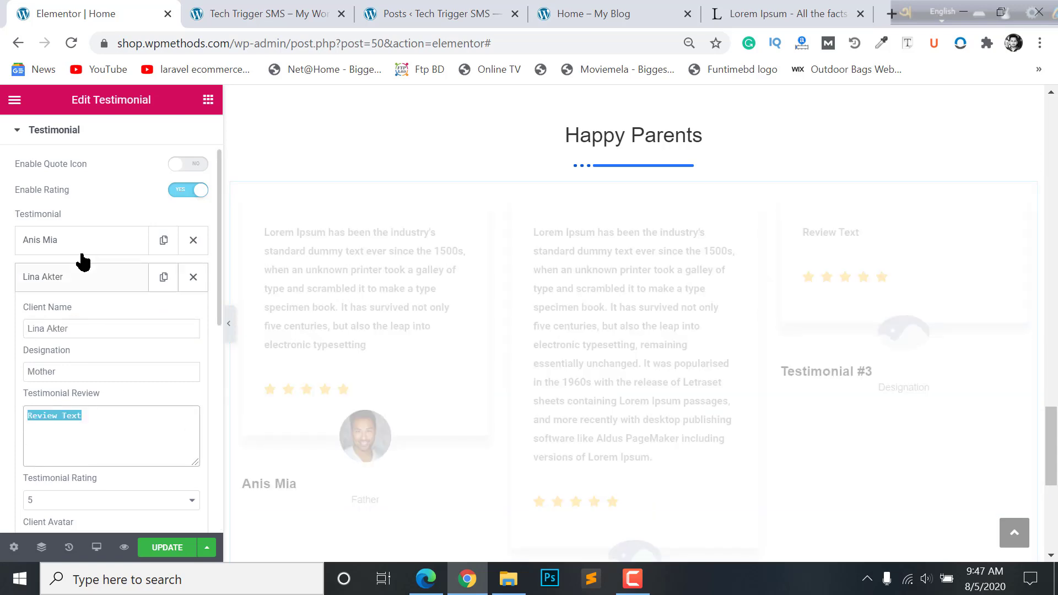
{"action": "left_click", "coordinate": [77, 250]}
{"action": "left_click", "coordinate": [90, 395]}
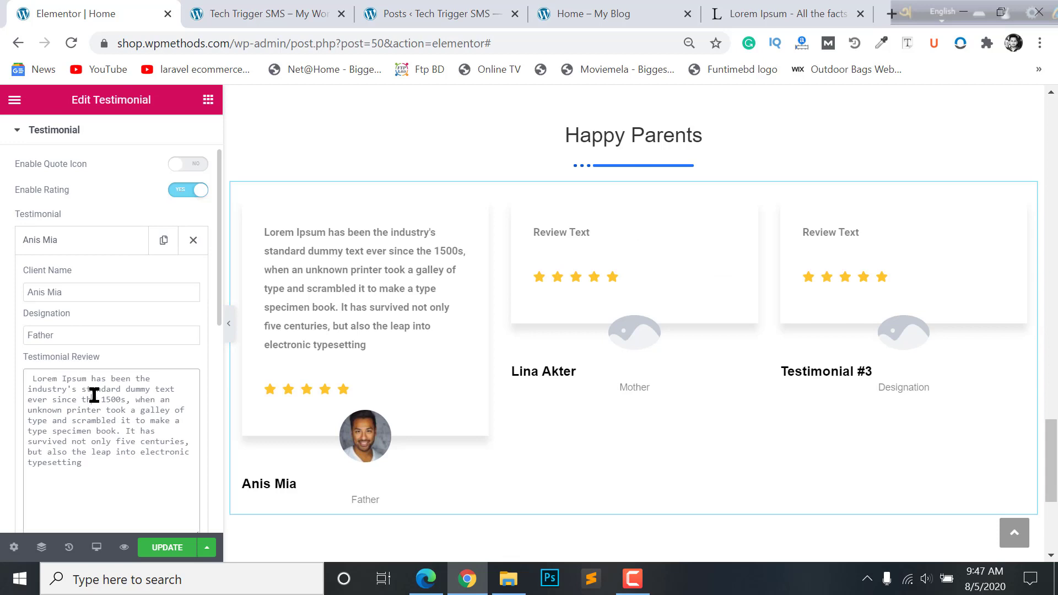
{"action": "key", "text": "ctrl+a"}
{"action": "key", "text": "ctrl+c"}
{"action": "key", "text": "ctrl+z"}
{"action": "key", "text": "ctrl+v"}
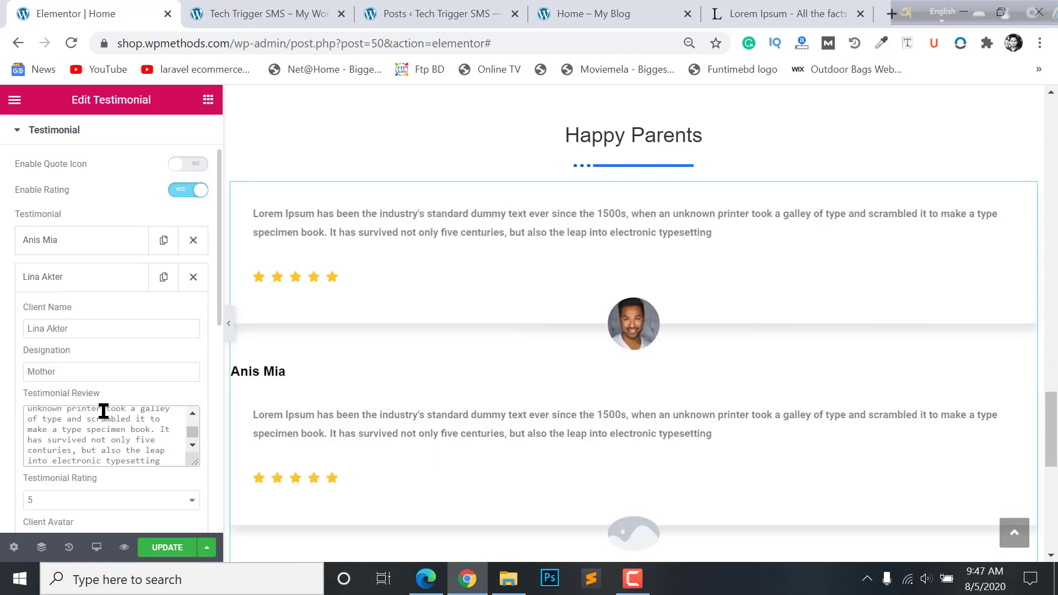
{"action": "scroll", "coordinate": [91, 340], "scroll_direction": "down", "scroll_amount": 3}
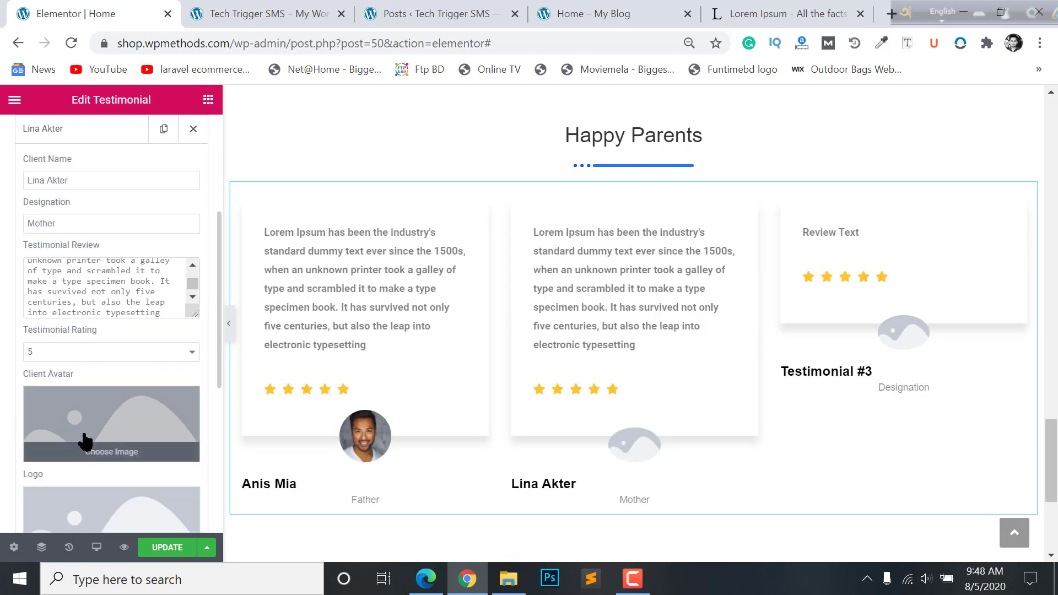
{"action": "left_click", "coordinate": [84, 427]}
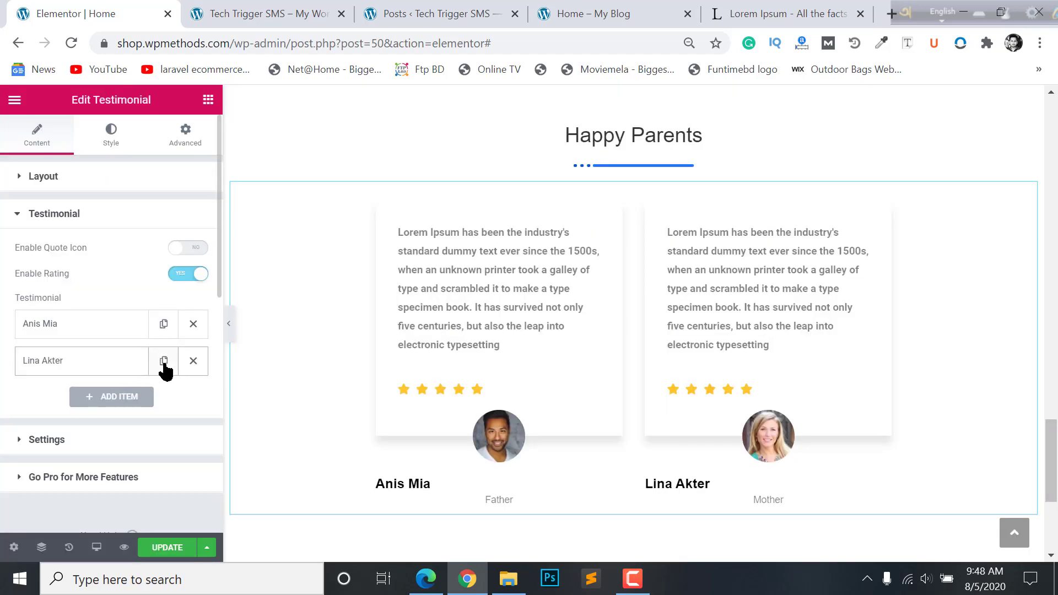
- Duplicate the second testimonial and give the copy a new client name and designation Father
{"action": "left_click", "coordinate": [163, 364]}
{"action": "left_click", "coordinate": [117, 392]}
{"action": "scroll", "coordinate": [61, 359], "scroll_direction": "down", "scroll_amount": 3}
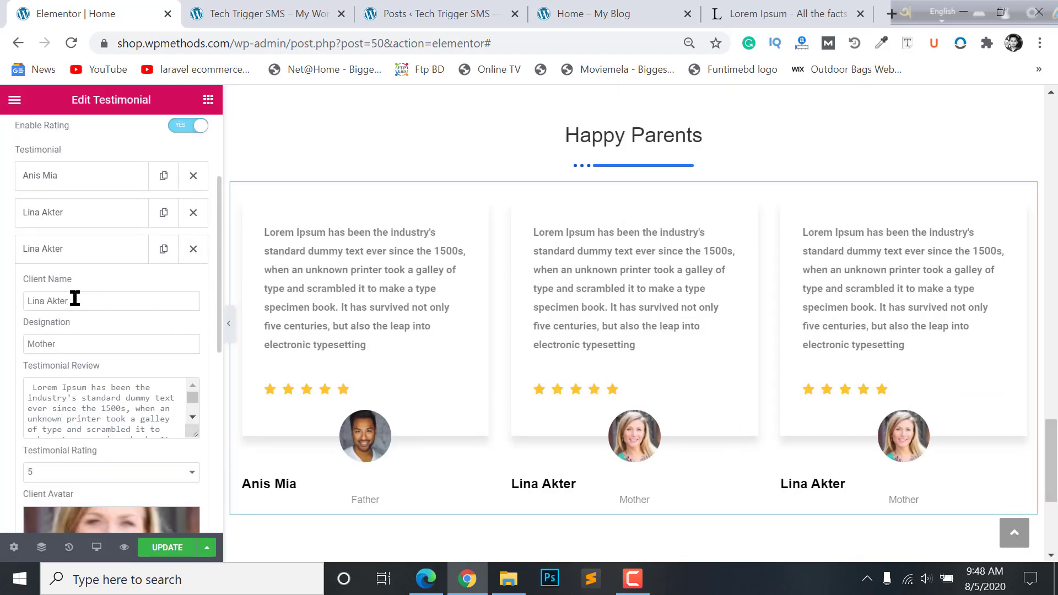
{"action": "left_click_drag", "start_coordinate": [74, 298], "coordinate": [1, 317]}
{"action": "double_click", "coordinate": [33, 345]}
{"action": "type", "text": "Father"}
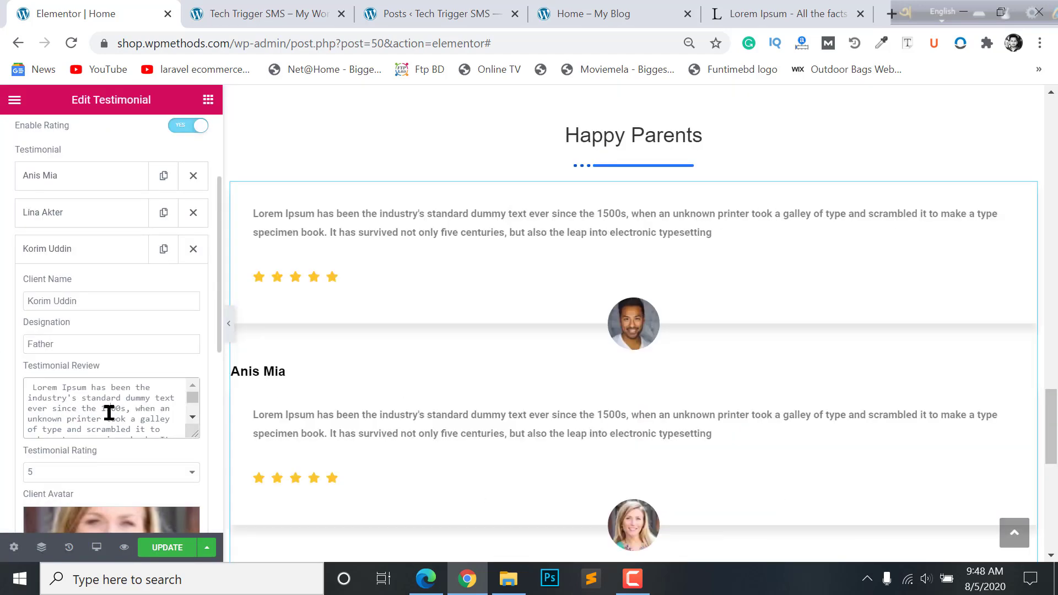
{"action": "scroll", "coordinate": [76, 422], "scroll_direction": "down", "scroll_amount": 3}
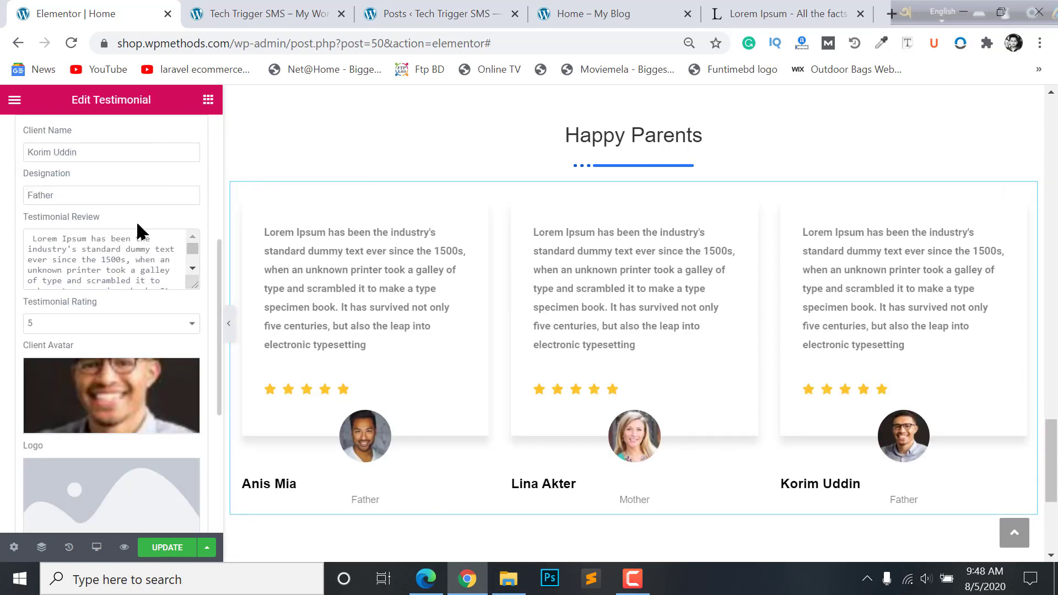
{"action": "scroll", "coordinate": [138, 229], "scroll_direction": "up", "scroll_amount": 5}
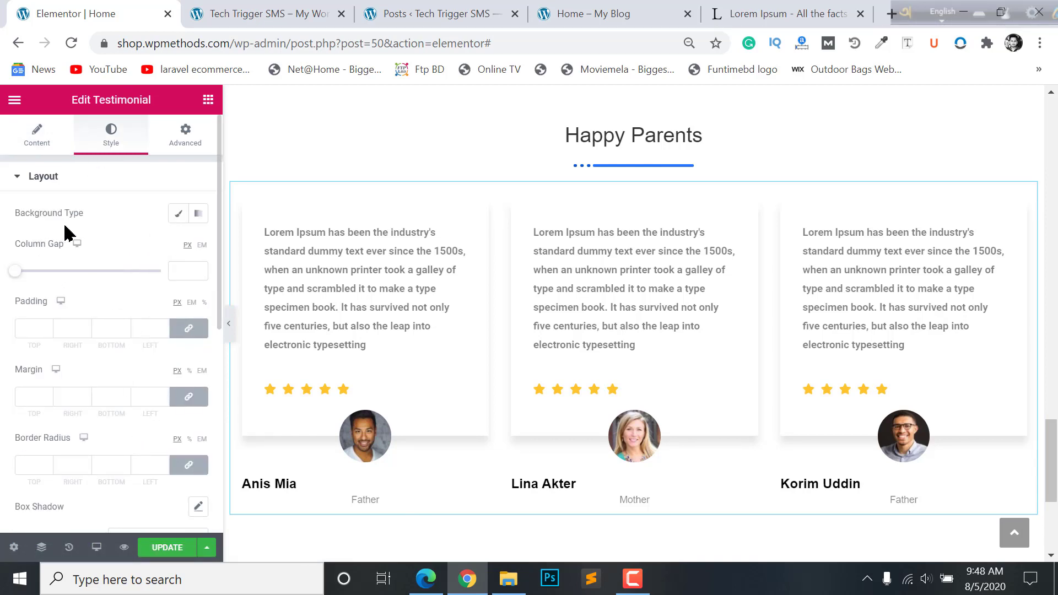
- Centre the testimonial wrapper content horizontally
{"action": "scroll", "coordinate": [113, 330], "scroll_direction": "down", "scroll_amount": 5}
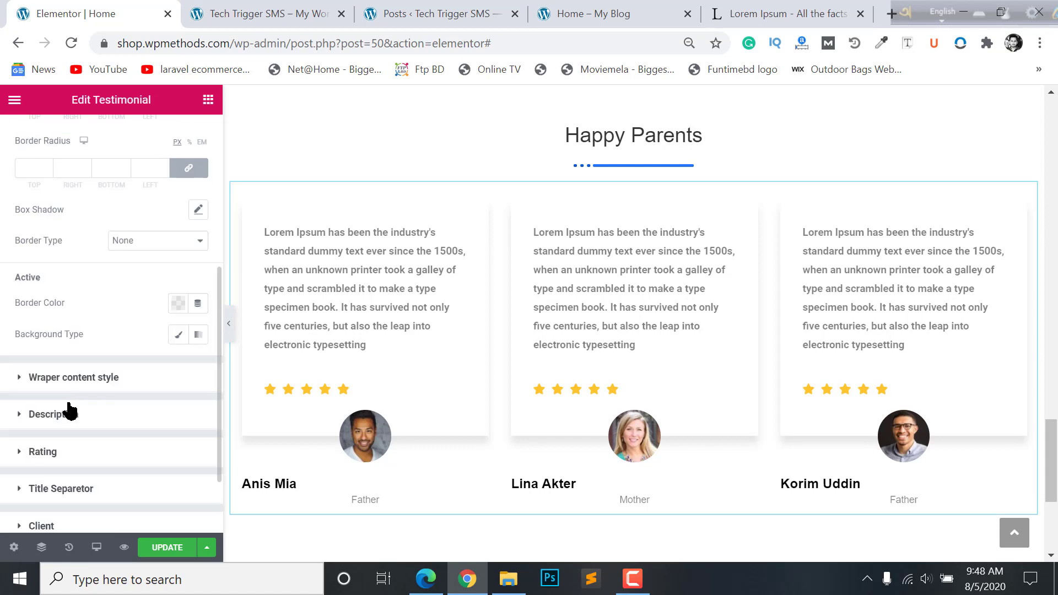
{"action": "scroll", "coordinate": [110, 286], "scroll_direction": "up", "scroll_amount": 3}
{"action": "scroll", "coordinate": [123, 331], "scroll_direction": "down", "scroll_amount": 5}
{"action": "left_click", "coordinate": [83, 280]}
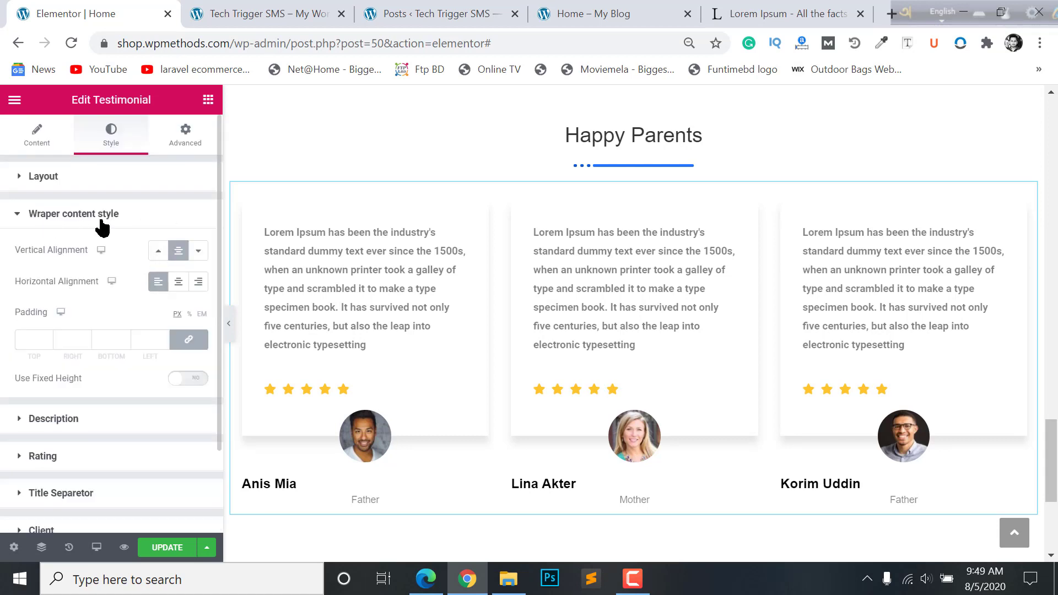
{"action": "left_click", "coordinate": [180, 283]}
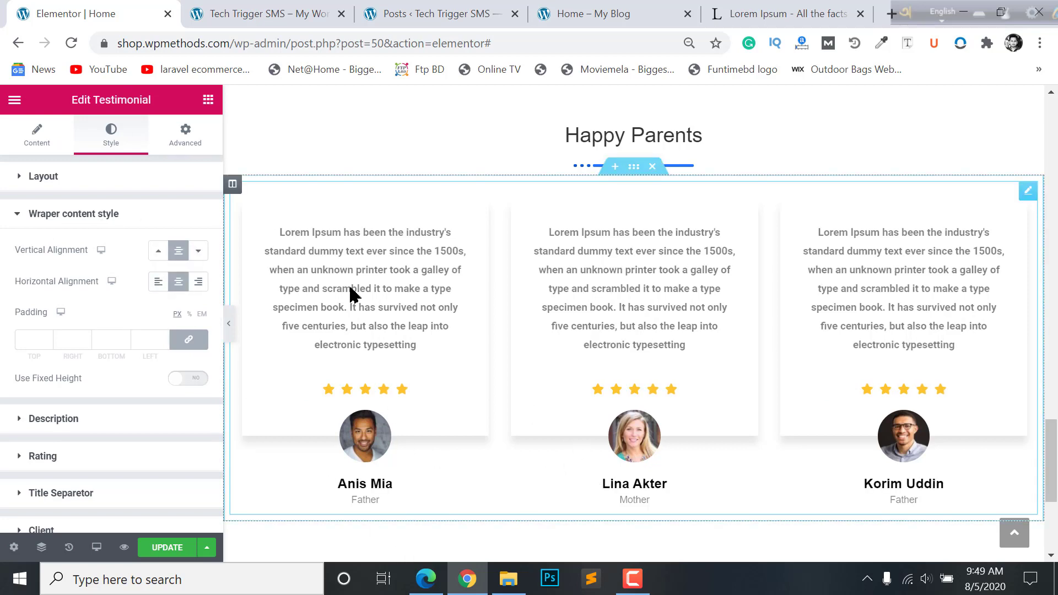
{"action": "left_click", "coordinate": [230, 323]}
{"action": "left_click", "coordinate": [3, 324]}
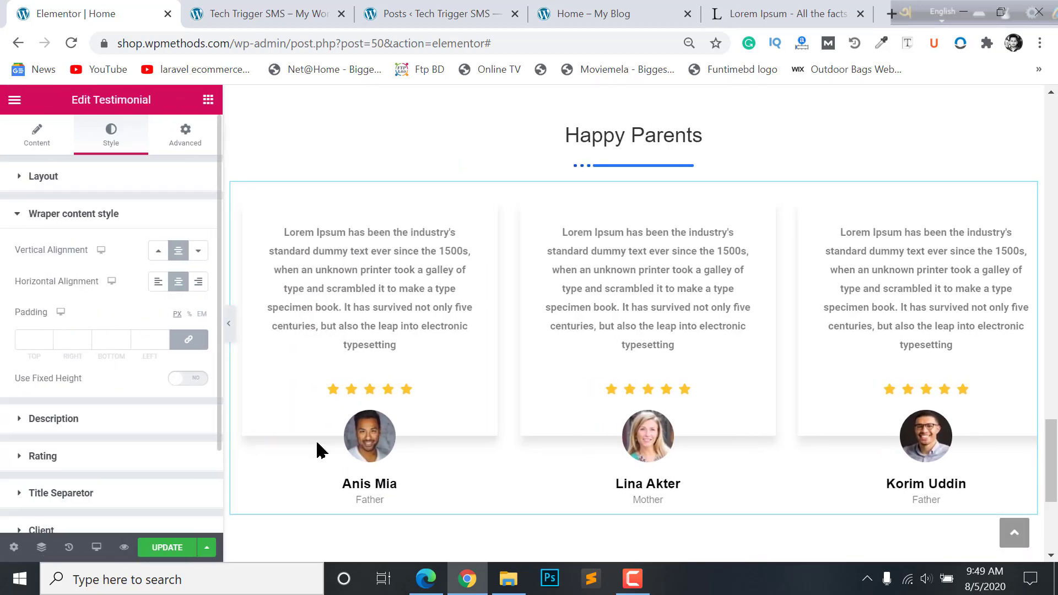
- Set the card padding to 10 top, right and left, and 50 bottom
{"action": "left_click", "coordinate": [61, 178]}
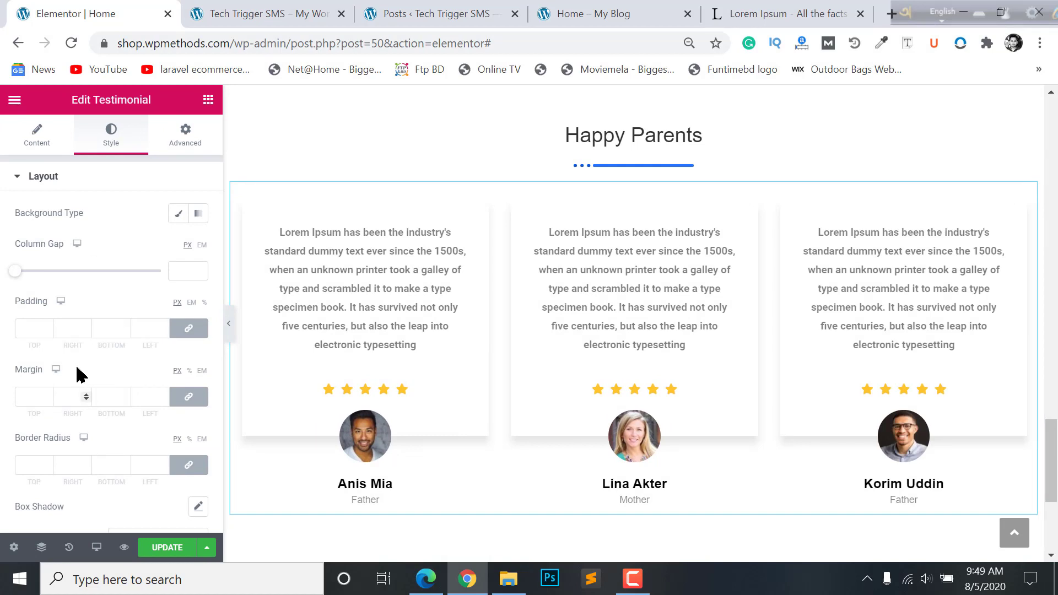
{"action": "left_click", "coordinate": [126, 329]}
{"action": "type", "text": "0"}
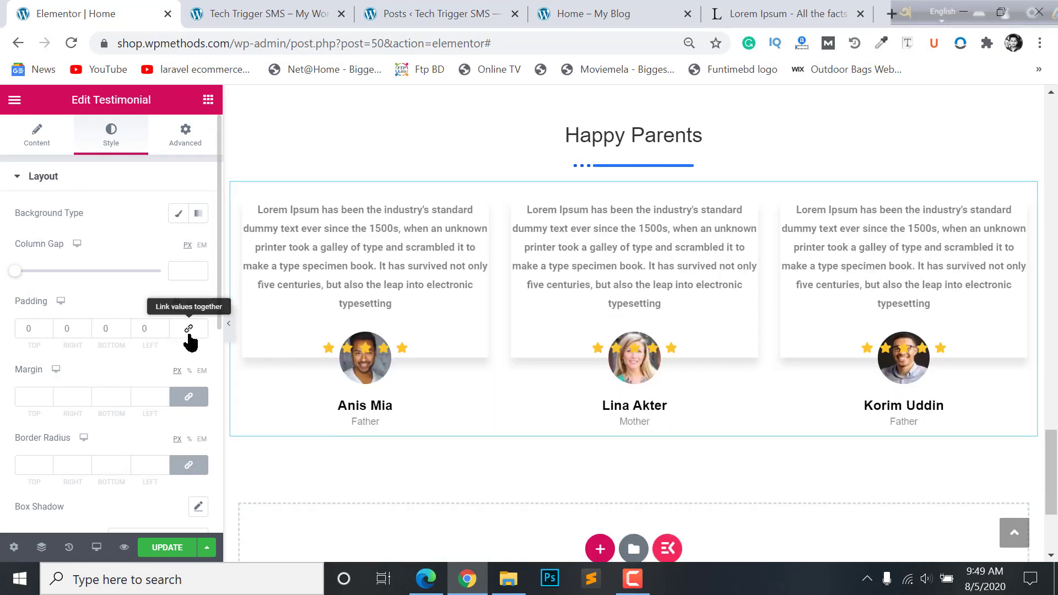
{"action": "left_click", "coordinate": [189, 330]}
{"action": "double_click", "coordinate": [24, 329]}
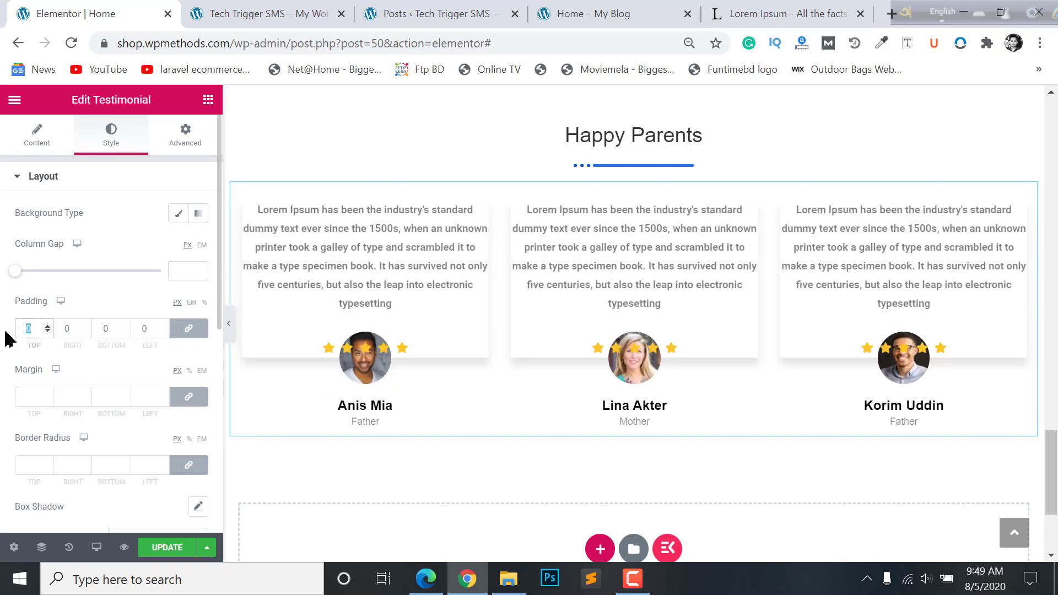
{"action": "type", "text": "10"}
{"action": "left_click", "coordinate": [189, 329]}
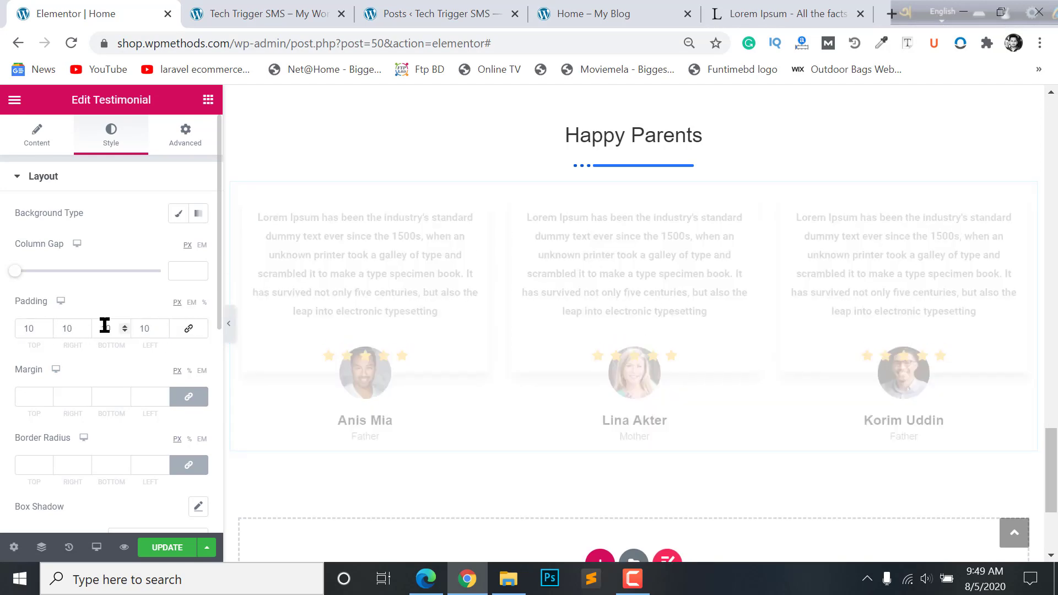
{"action": "double_click", "coordinate": [113, 327]}
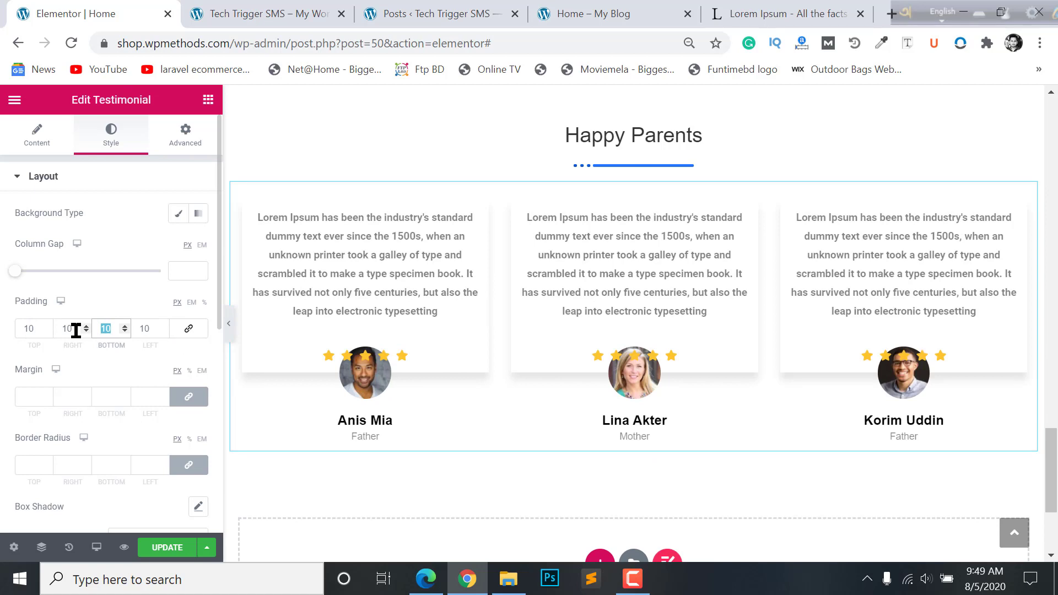
{"action": "type", "text": "20"}
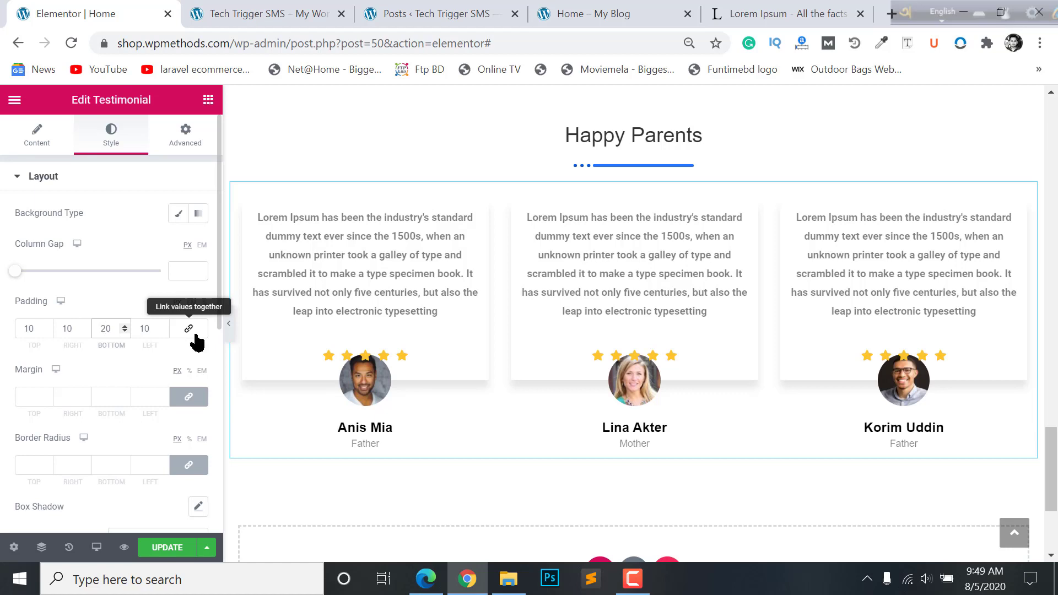
{"action": "key", "text": "Up"}
{"action": "key", "text": "Up"}
{"action": "key", "text": "Up"}
{"action": "key", "text": "Up"}
{"action": "key", "text": "Up"}
{"action": "key", "text": "Up"}
{"action": "key", "text": "Up"}
{"action": "key", "text": "Up"}
{"action": "key", "text": "Up"}
{"action": "key", "text": "Up"}
{"action": "key", "text": "BackSpace"}
{"action": "type", "text": "5"}
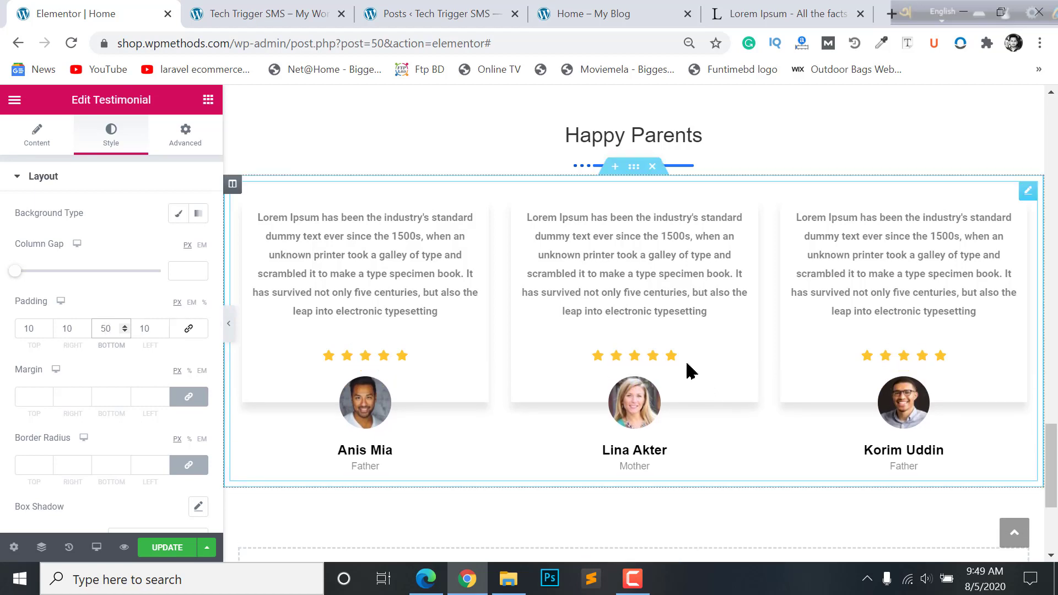
- Save the page with UPDATE
{"action": "scroll", "coordinate": [496, 259], "scroll_direction": "up", "scroll_amount": 1}
{"action": "scroll", "coordinate": [669, 303], "scroll_direction": "down", "scroll_amount": 1}
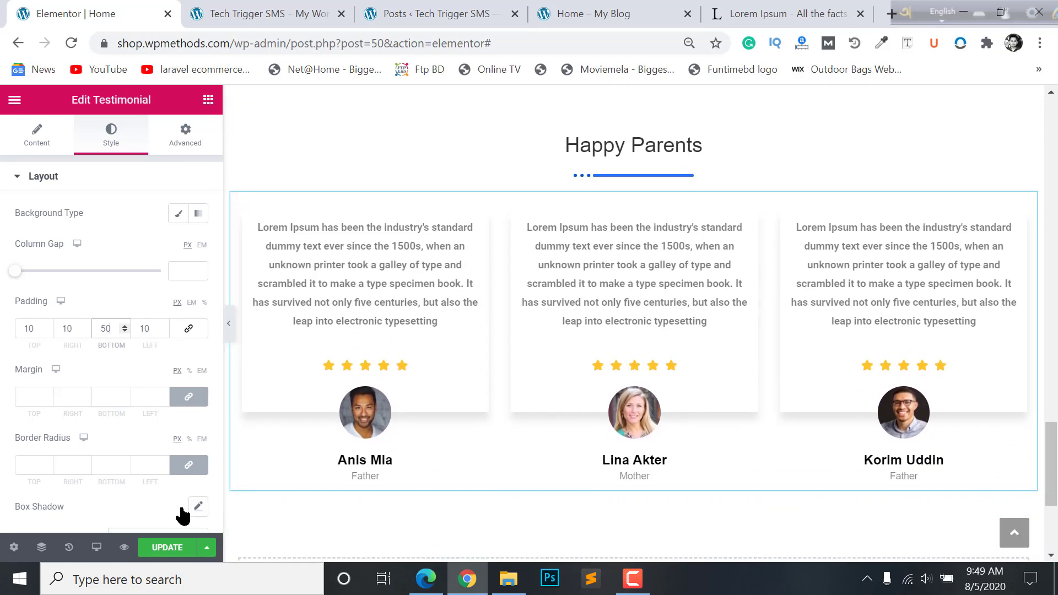
{"action": "left_click", "coordinate": [166, 547]}
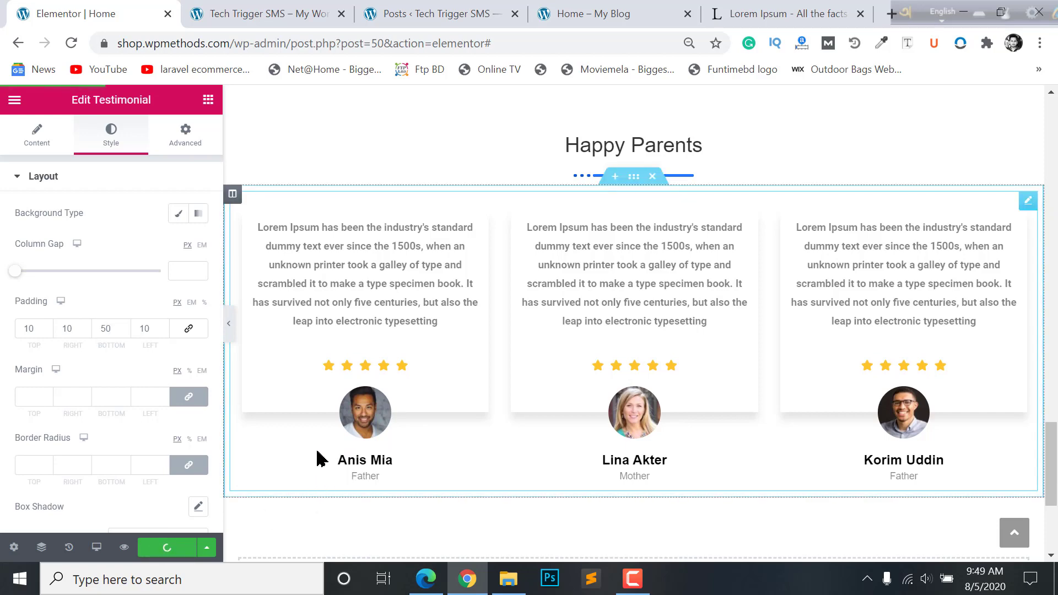
- Scroll through the live homepage and try the Contact Us form's Name and Email fields
{"action": "key", "text": "ctrl+4"}
{"action": "scroll", "coordinate": [331, 212], "scroll_direction": "up", "scroll_amount": 2}
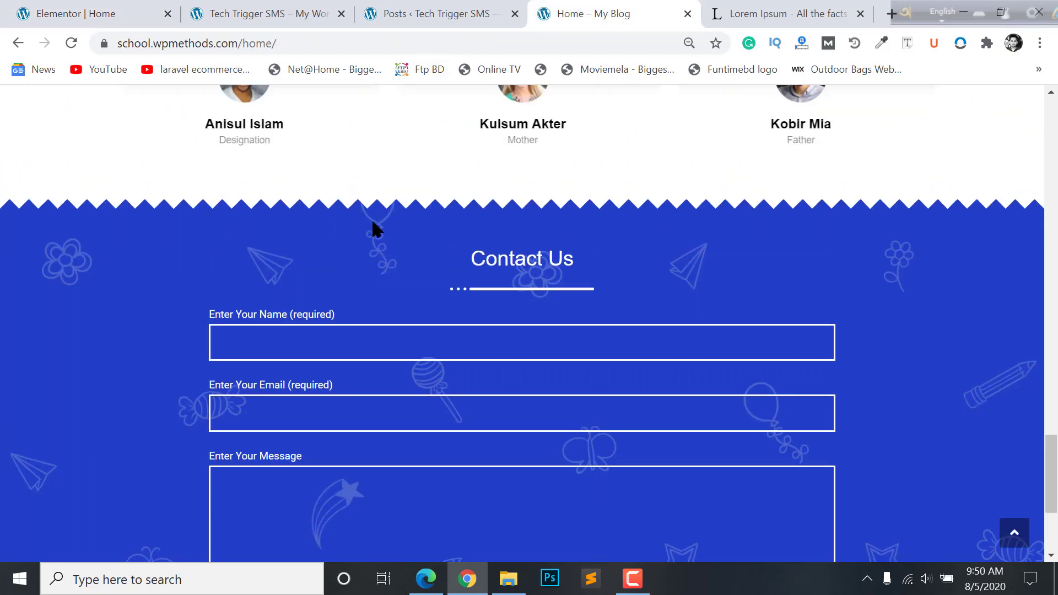
{"action": "scroll", "coordinate": [851, 331], "scroll_direction": "down", "scroll_amount": 4}
{"action": "scroll", "coordinate": [771, 331], "scroll_direction": "up", "scroll_amount": 4}
{"action": "scroll", "coordinate": [667, 320], "scroll_direction": "down", "scroll_amount": 4}
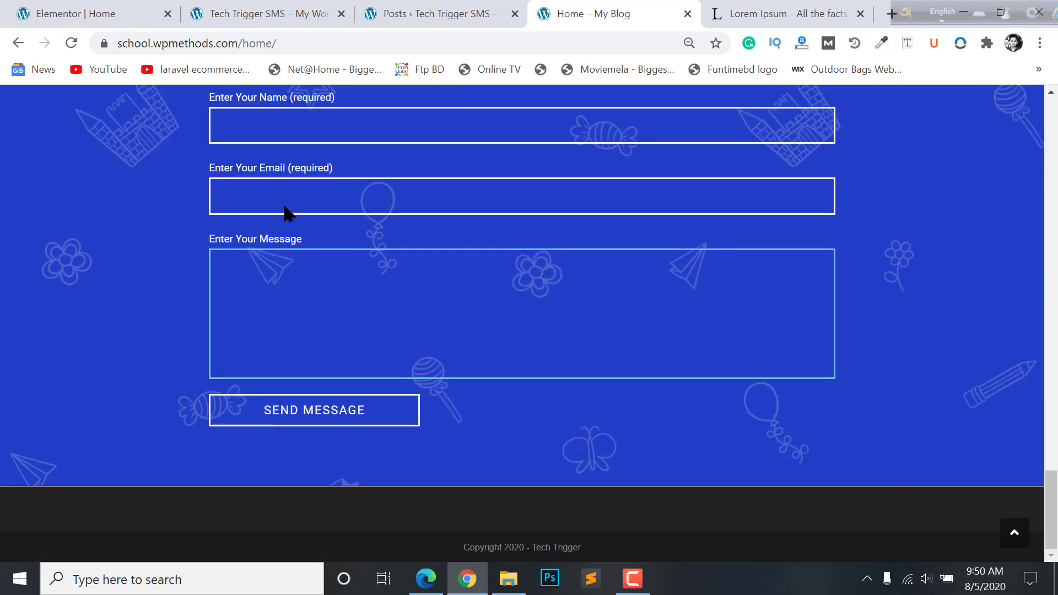
{"action": "scroll", "coordinate": [359, 316], "scroll_direction": "up", "scroll_amount": 2}
{"action": "left_click", "coordinate": [359, 247]}
{"action": "left_click", "coordinate": [392, 307]}
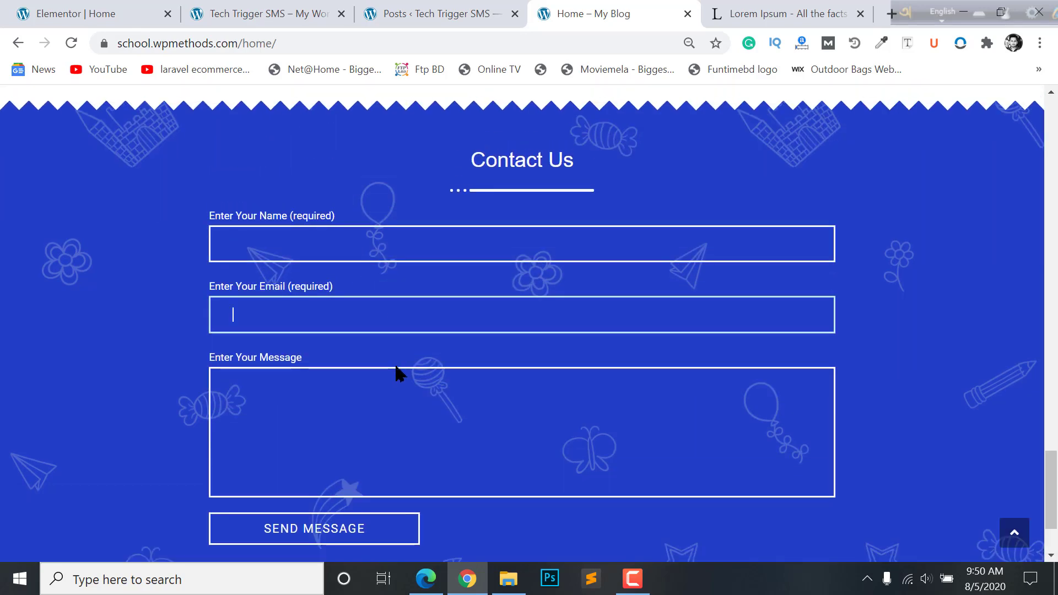
{"action": "scroll", "coordinate": [535, 379], "scroll_direction": "up", "scroll_amount": 3}
- Move between the site preview and editor tabs, ending on the admin Posts list
{"action": "left_click", "coordinate": [295, 11]}
{"action": "left_click", "coordinate": [141, 10]}
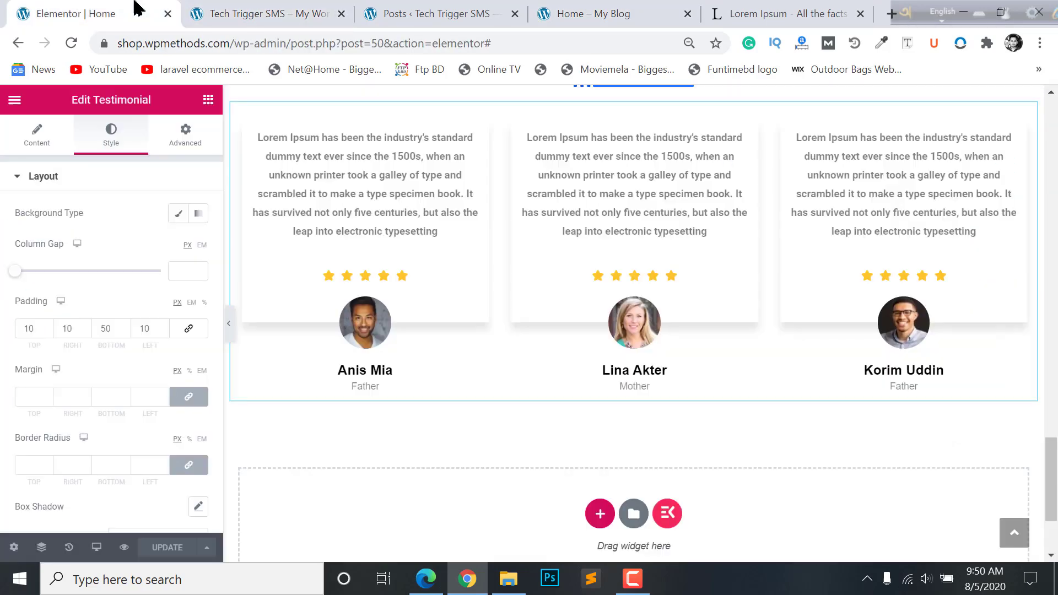
{"action": "left_click", "coordinate": [295, 10]}
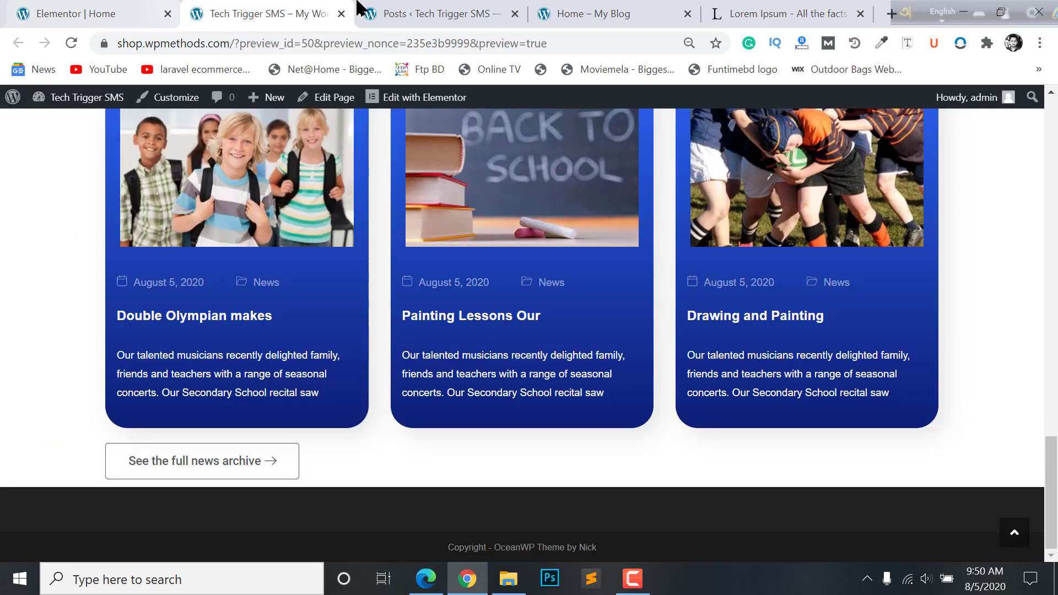
{"action": "left_click", "coordinate": [419, 13]}
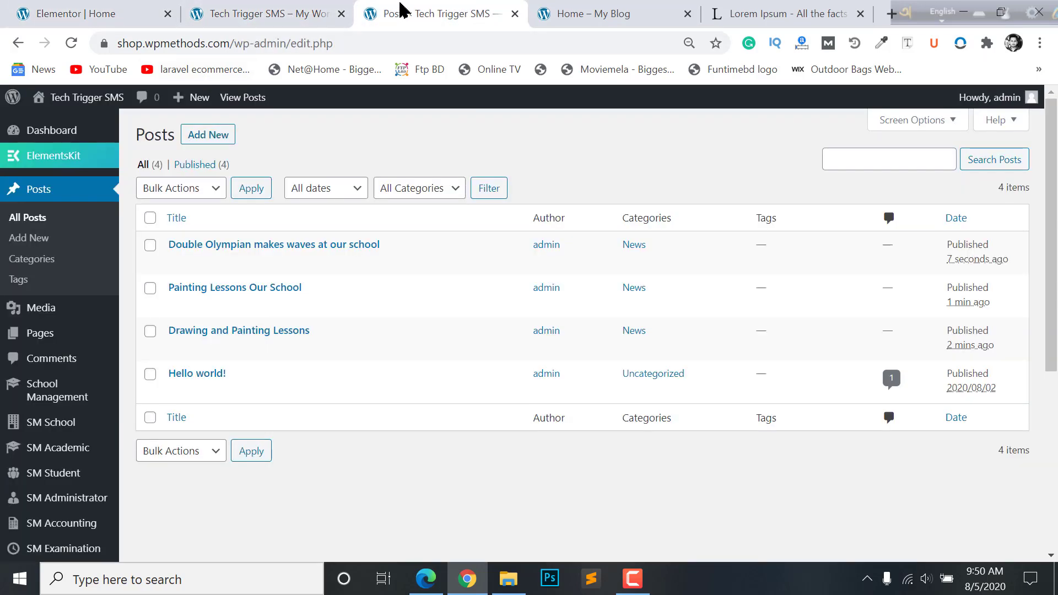
{"action": "scroll", "coordinate": [33, 386], "scroll_direction": "down", "scroll_amount": 5}
- Search 'contact' on the Add Plugins page and install Contact Form 7
{"action": "mouse_move", "coordinate": [55, 439]}
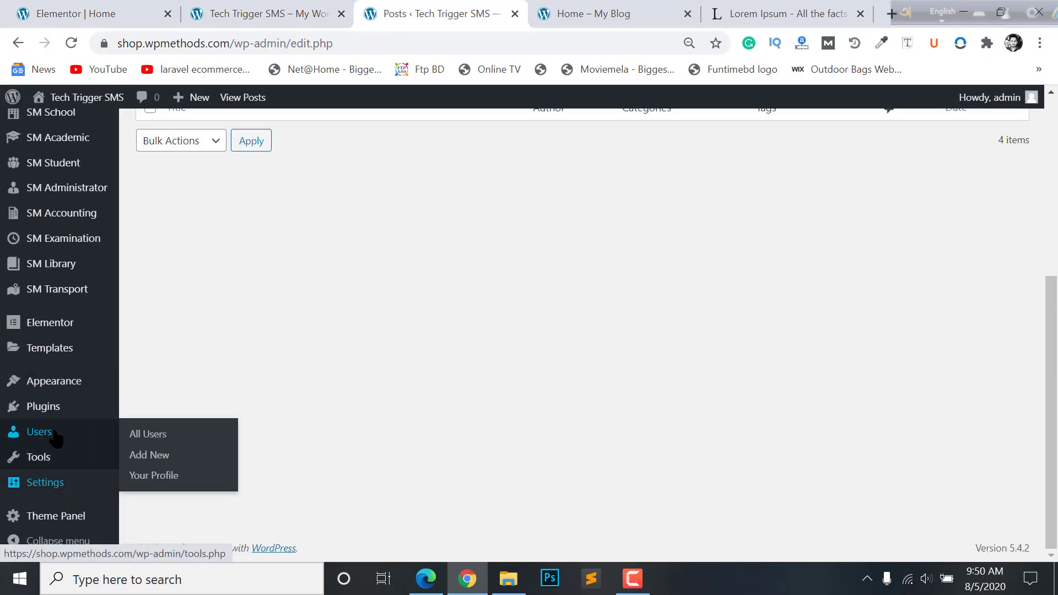
{"action": "mouse_move", "coordinate": [55, 408]}
{"action": "left_click", "coordinate": [148, 428]}
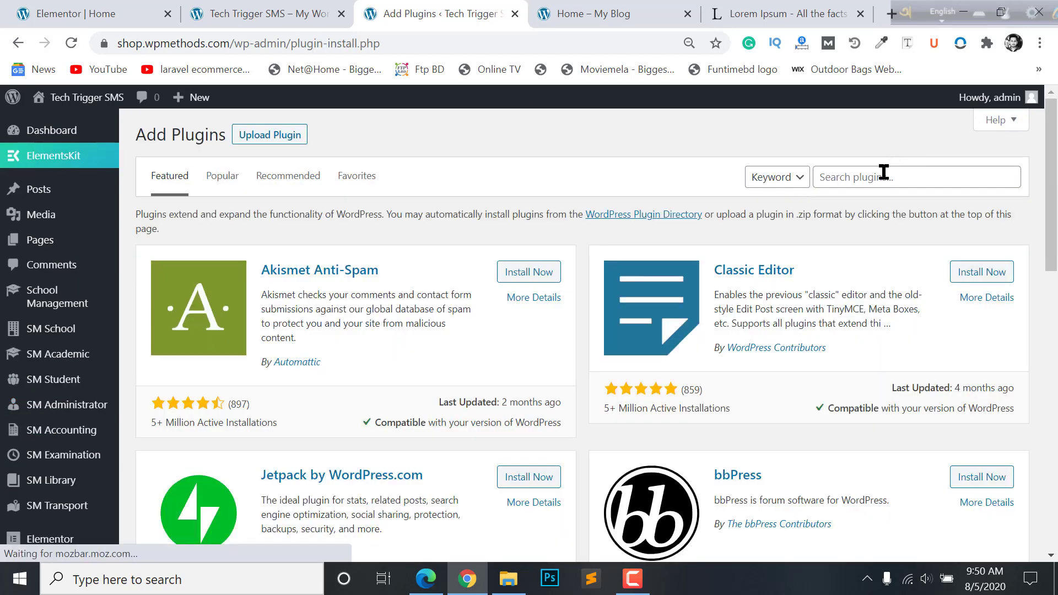
{"action": "left_click", "coordinate": [884, 173]}
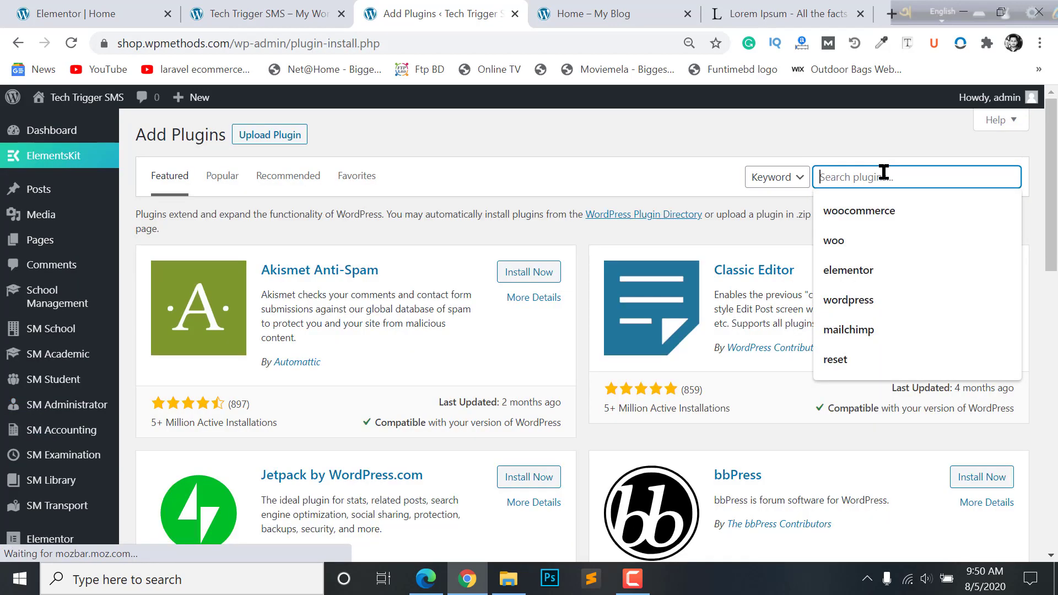
{"action": "type", "text": "contact"}
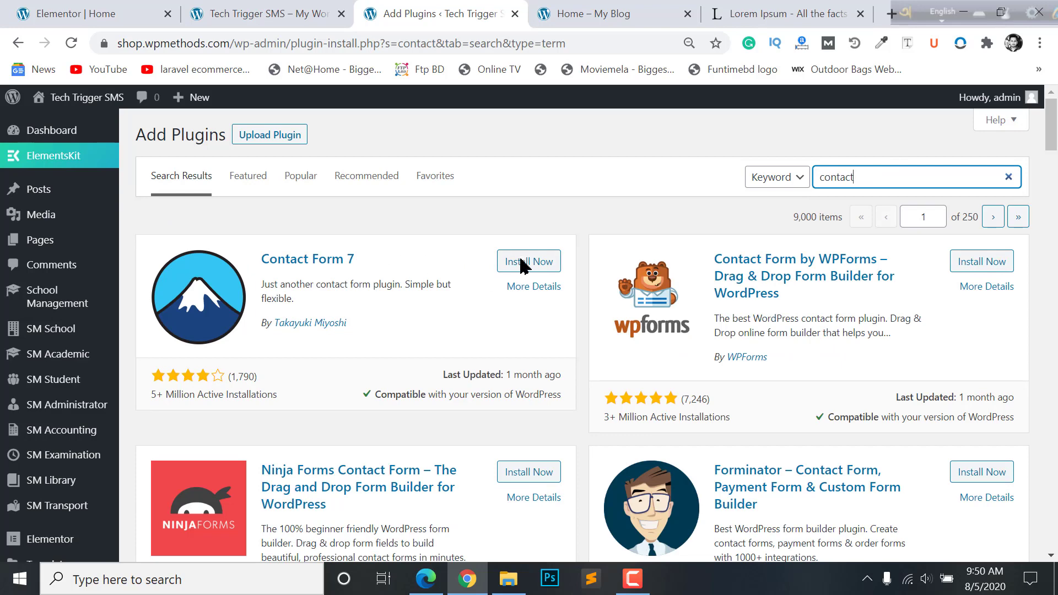
{"action": "left_click", "coordinate": [524, 264]}
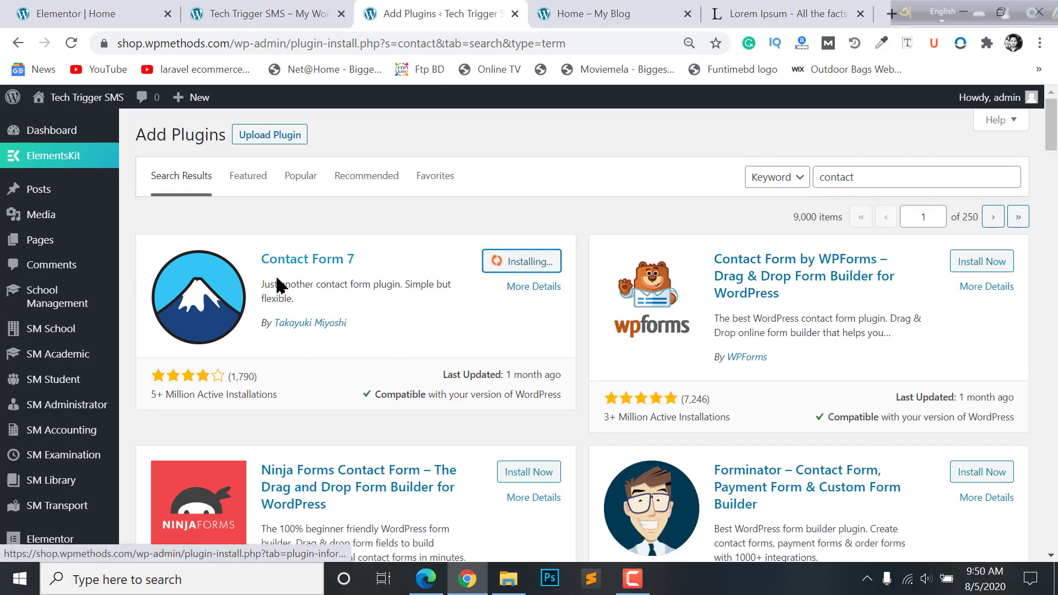
- Activate Contact Form 7 and go to its Contact Forms list
{"action": "left_click", "coordinate": [520, 263]}
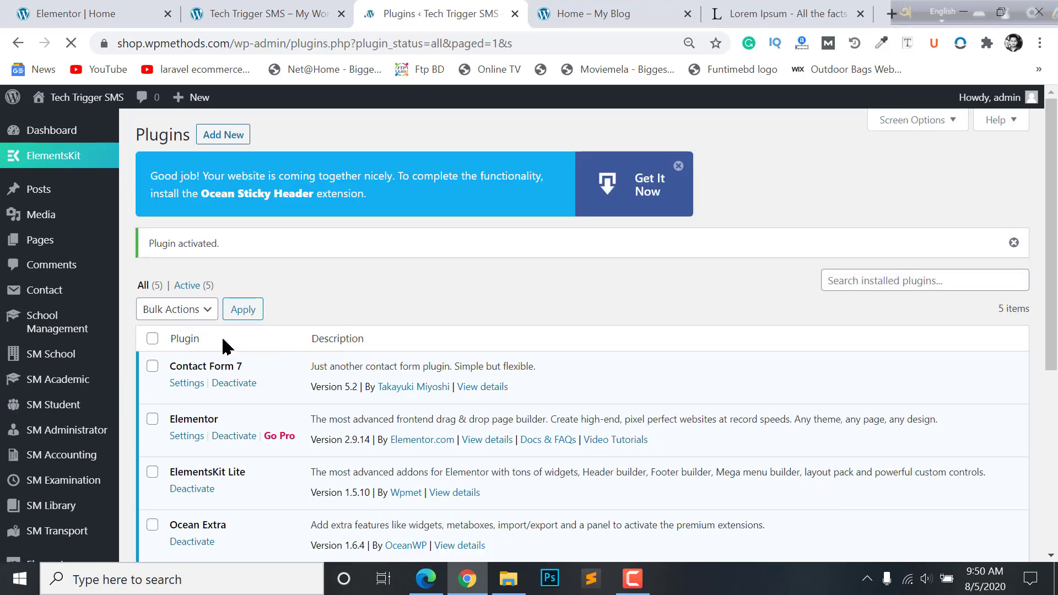
{"action": "mouse_move", "coordinate": [14, 293]}
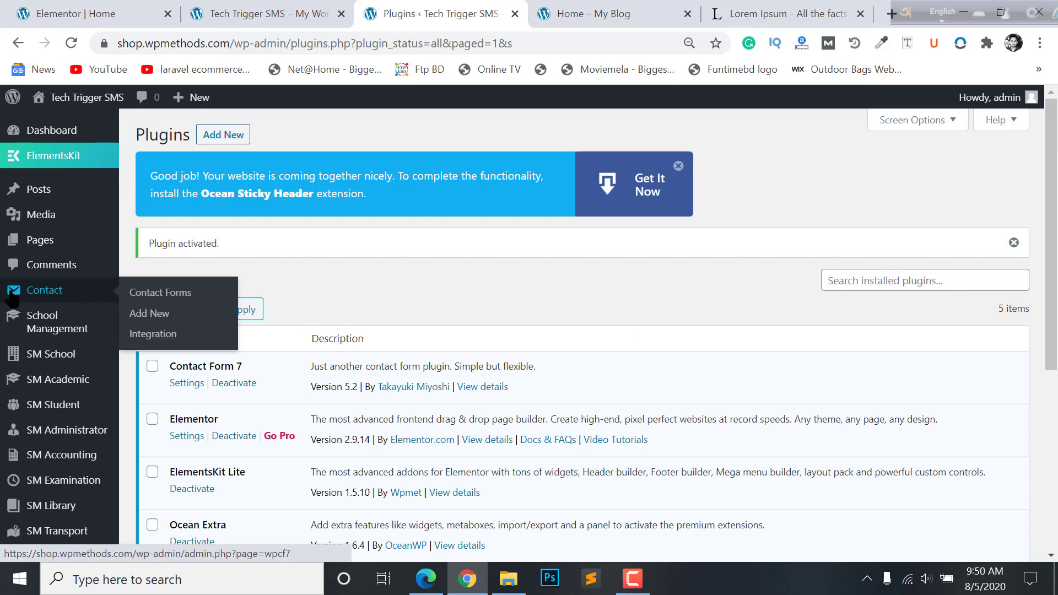
{"action": "left_click", "coordinate": [53, 299]}
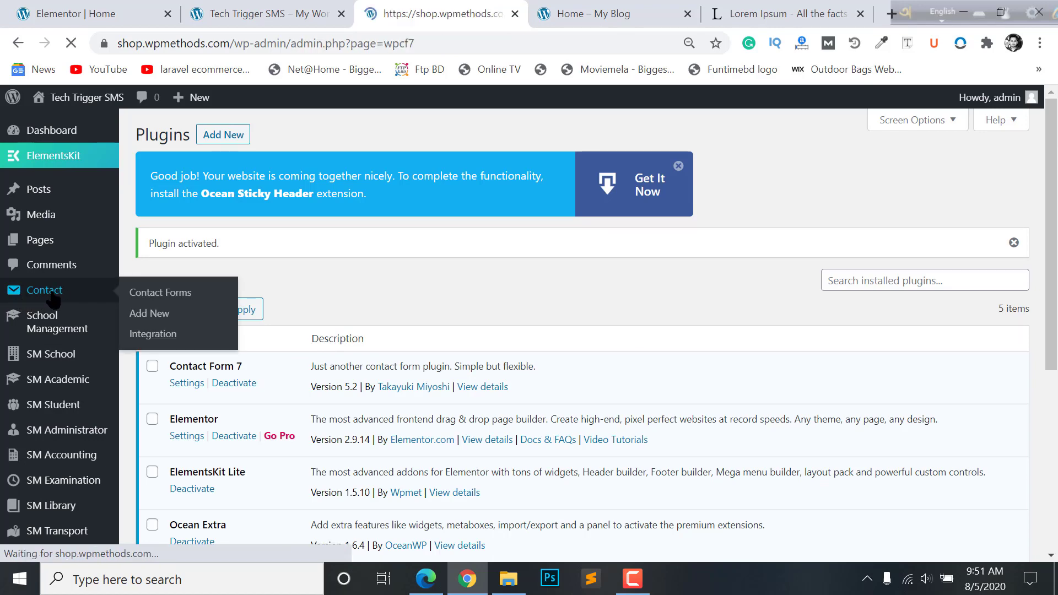
- Open Contact form 1 for editing and inspect its form template fields
{"action": "scroll", "coordinate": [479, 317], "scroll_direction": "down", "scroll_amount": 1}
{"action": "scroll", "coordinate": [471, 381], "scroll_direction": "down", "scroll_amount": 4}
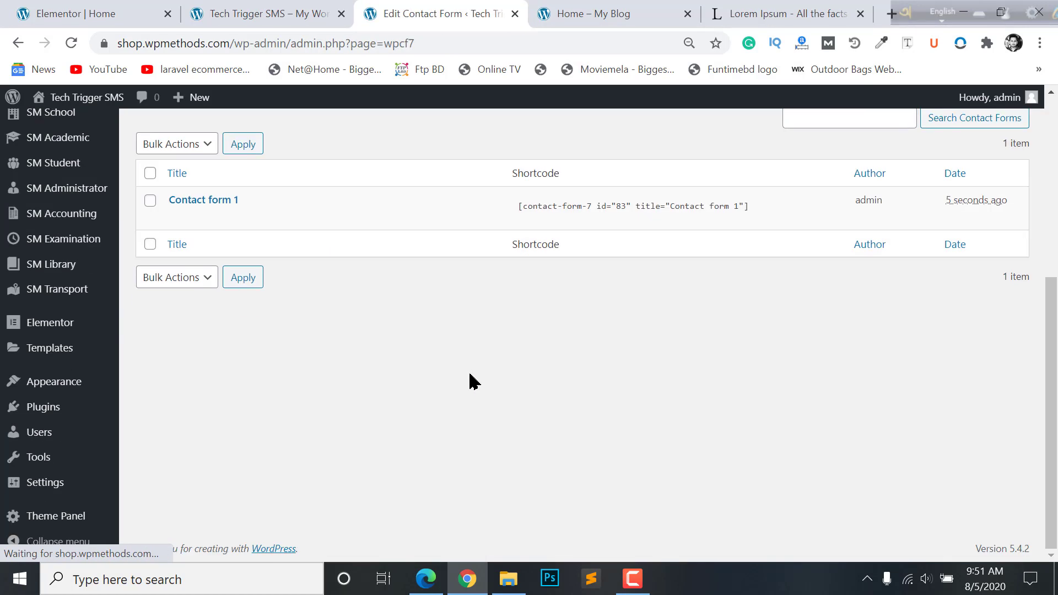
{"action": "scroll", "coordinate": [471, 380], "scroll_direction": "up", "scroll_amount": 4}
{"action": "scroll", "coordinate": [237, 427], "scroll_direction": "down", "scroll_amount": 2}
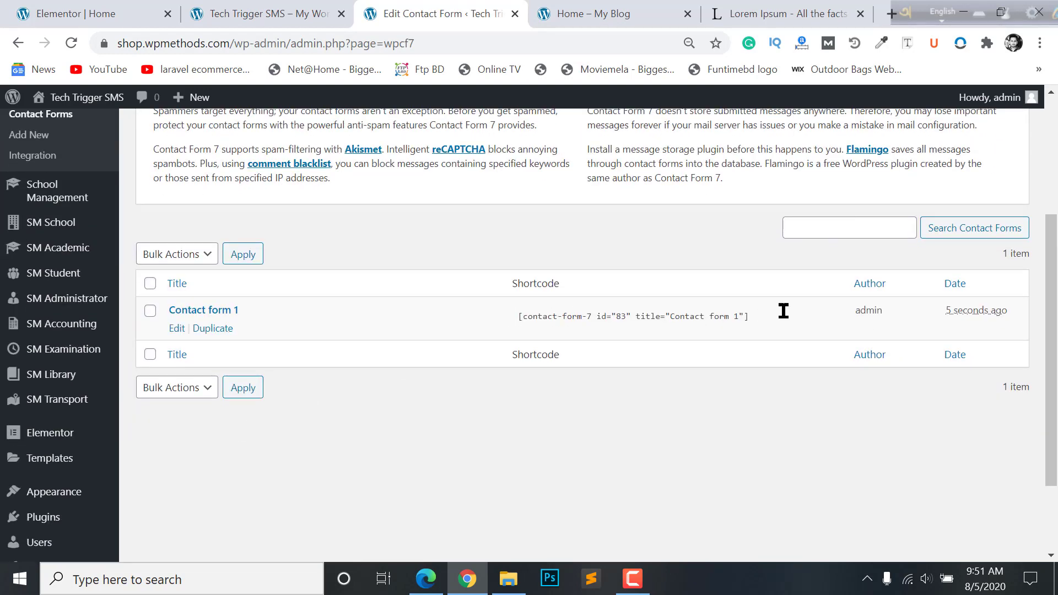
{"action": "left_click", "coordinate": [177, 329]}
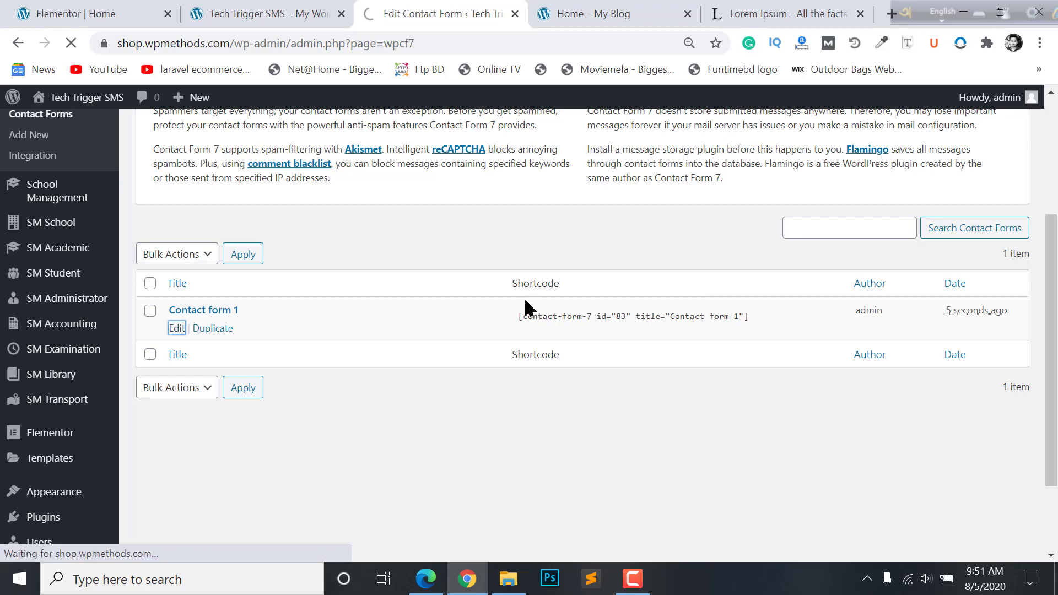
{"action": "scroll", "coordinate": [286, 423], "scroll_direction": "down", "scroll_amount": 6}
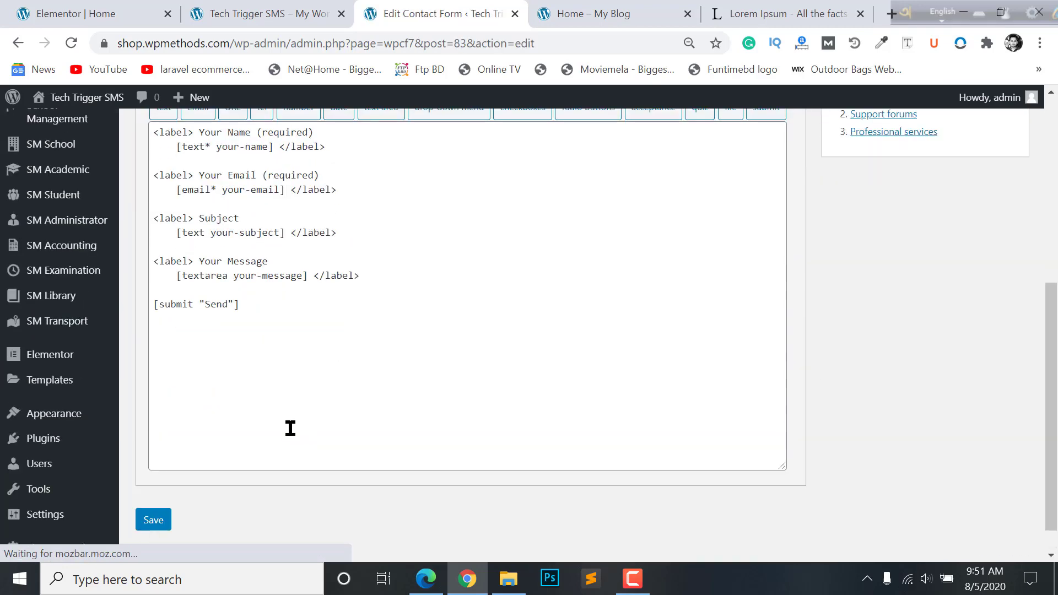
{"action": "scroll", "coordinate": [289, 428], "scroll_direction": "up", "scroll_amount": 5}
{"action": "scroll", "coordinate": [260, 445], "scroll_direction": "down", "scroll_amount": 4}
{"action": "left_click", "coordinate": [229, 338]}
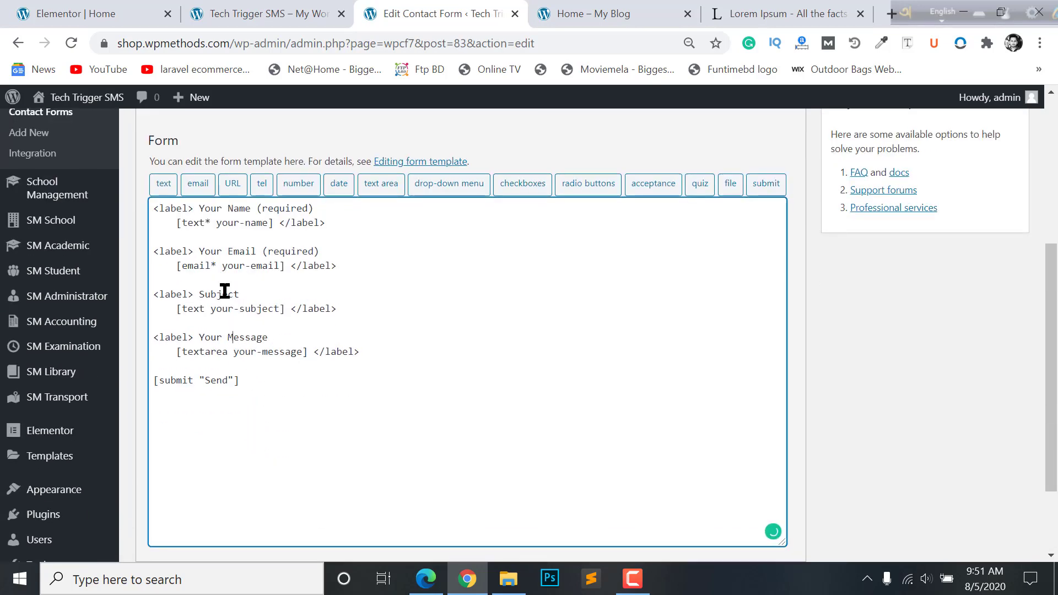
{"action": "scroll", "coordinate": [243, 323], "scroll_direction": "up", "scroll_amount": 2}
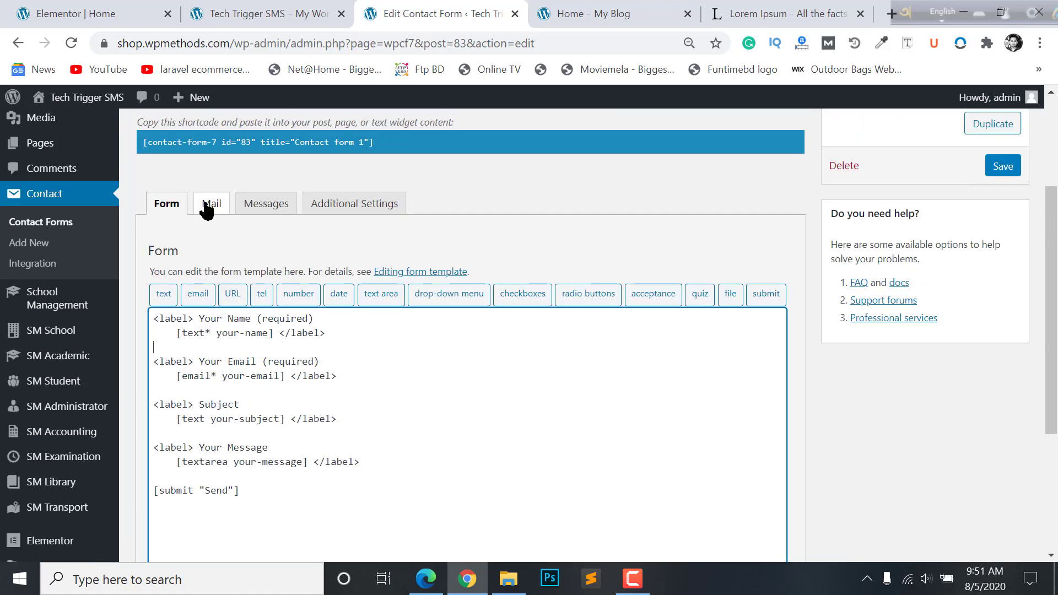
- In the Mail settings, inspect the To recipient and From sender addresses
{"action": "left_click", "coordinate": [208, 204]}
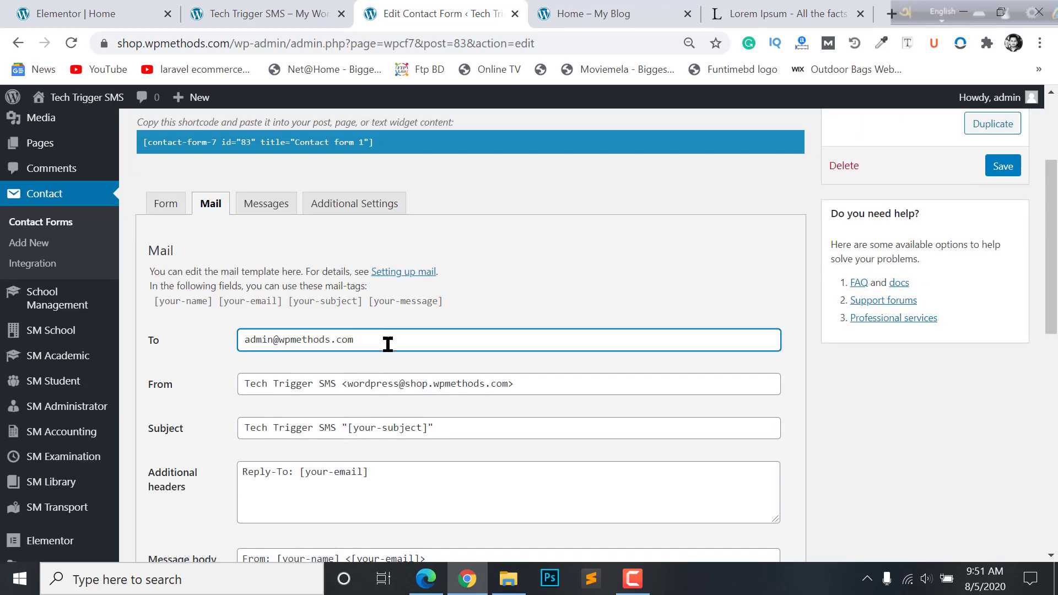
{"action": "left_click_drag", "start_coordinate": [357, 345], "coordinate": [241, 345]}
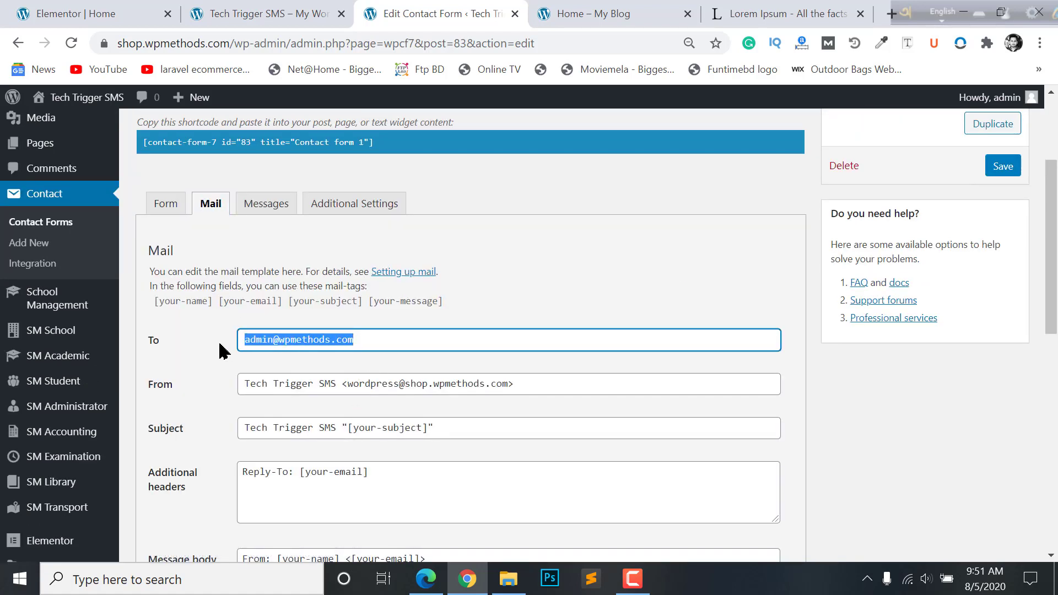
{"action": "left_click", "coordinate": [285, 348]}
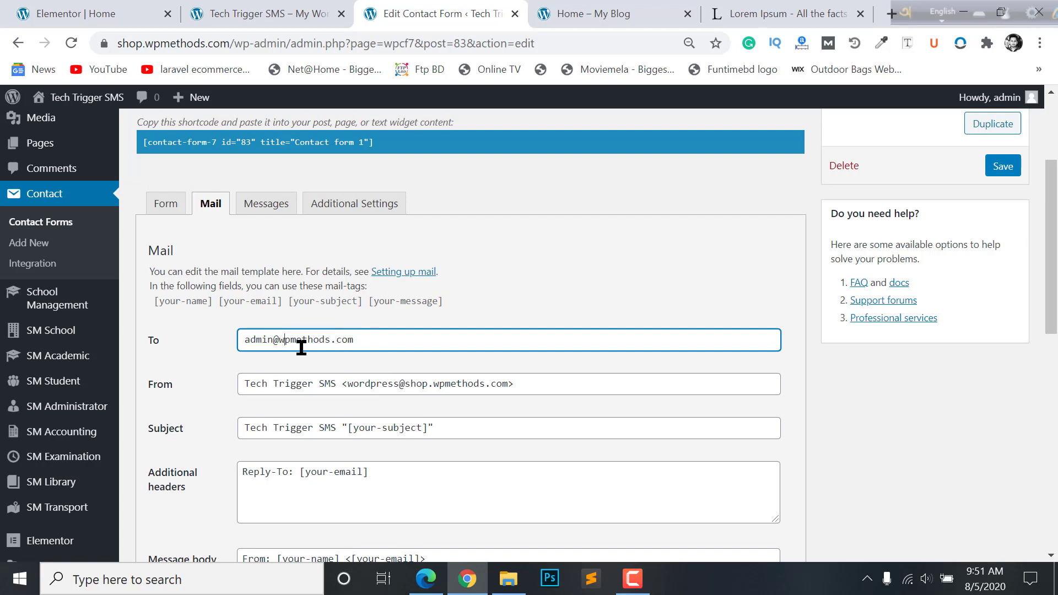
{"action": "key", "text": "ctrl+a"}
{"action": "left_click", "coordinate": [367, 339]}
{"action": "left_click", "coordinate": [341, 382]}
{"action": "left_click_drag", "start_coordinate": [345, 380], "coordinate": [498, 378]}
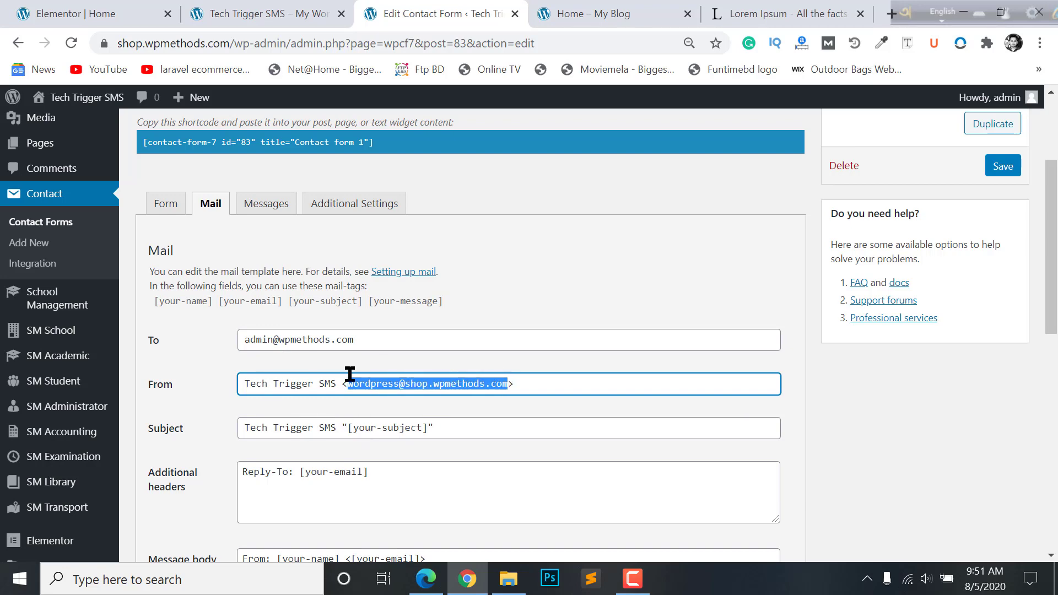
- Review the mail message body template, then go back to the Elementor editor
{"action": "scroll", "coordinate": [342, 395], "scroll_direction": "down", "scroll_amount": 4}
{"action": "scroll", "coordinate": [337, 373], "scroll_direction": "up", "scroll_amount": 4}
{"action": "scroll", "coordinate": [345, 397], "scroll_direction": "down", "scroll_amount": 4}
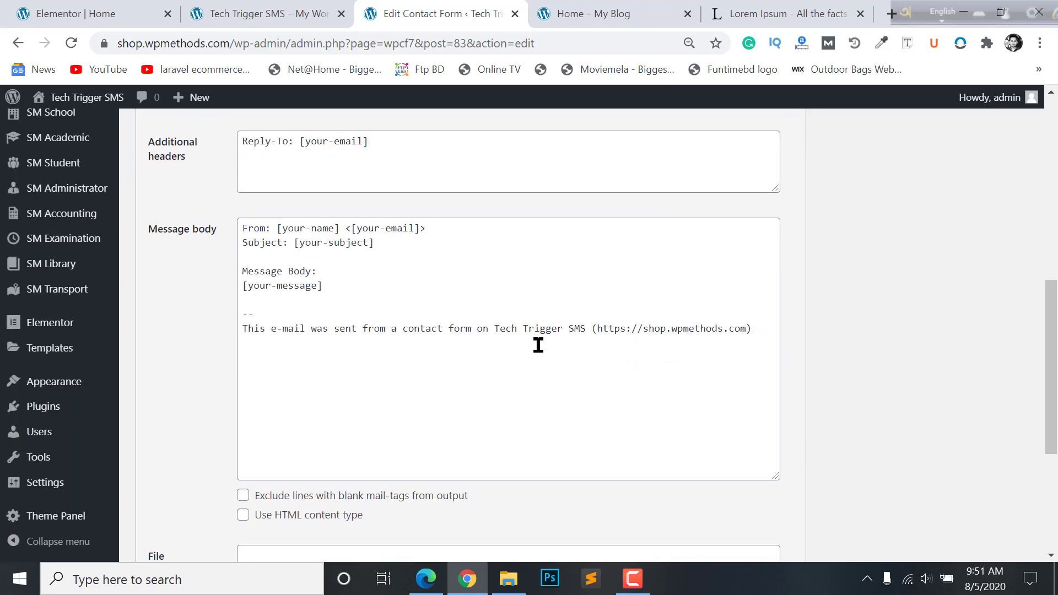
{"action": "left_click", "coordinate": [566, 341]}
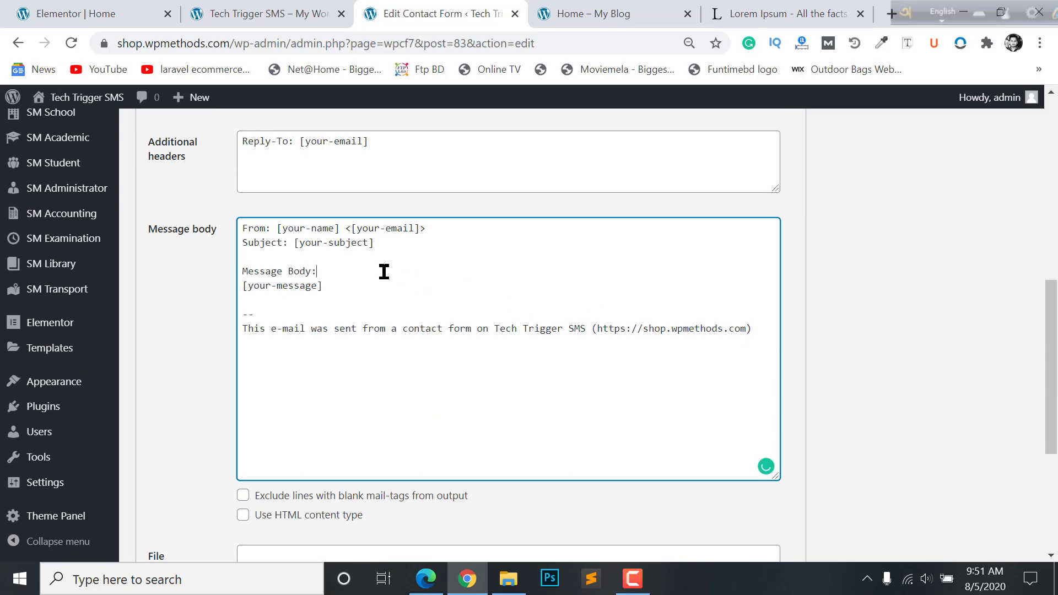
{"action": "scroll", "coordinate": [384, 271], "scroll_direction": "up", "scroll_amount": 6}
{"action": "scroll", "coordinate": [402, 373], "scroll_direction": "down", "scroll_amount": 4}
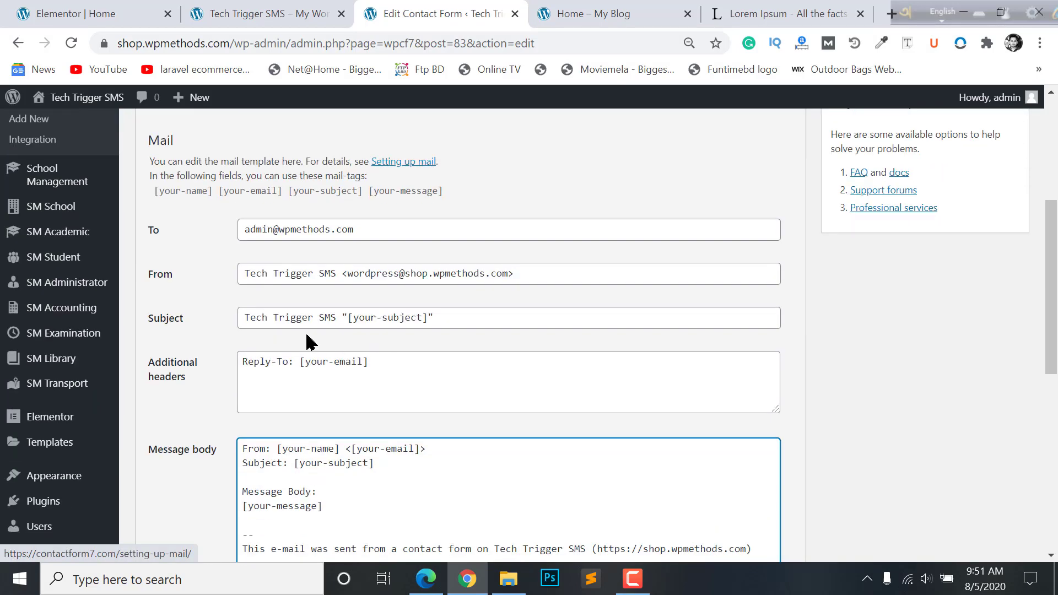
{"action": "scroll", "coordinate": [300, 325], "scroll_direction": "up", "scroll_amount": 2}
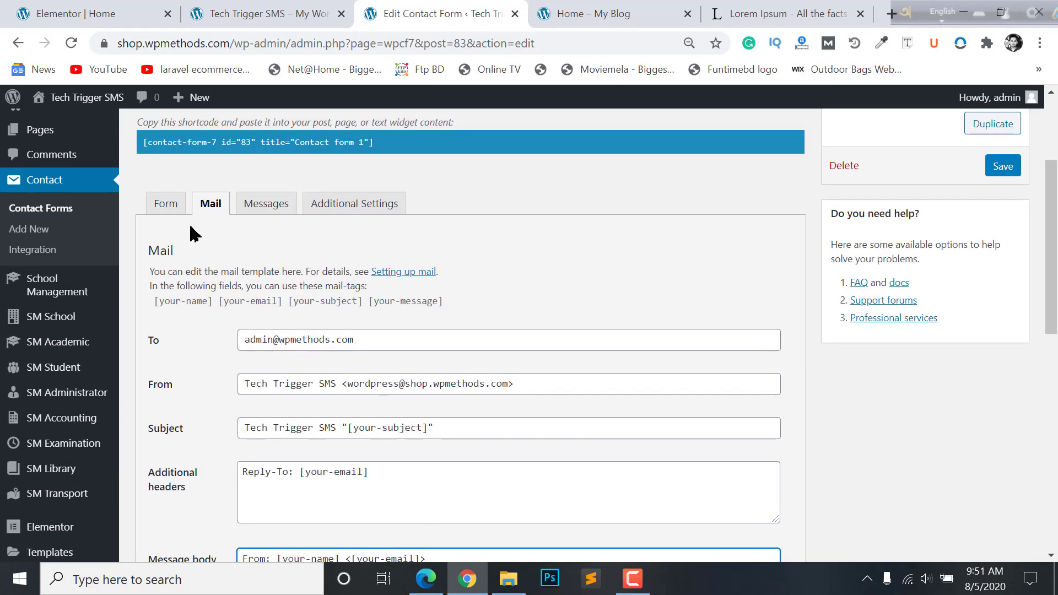
{"action": "key", "text": "ctrl+1"}
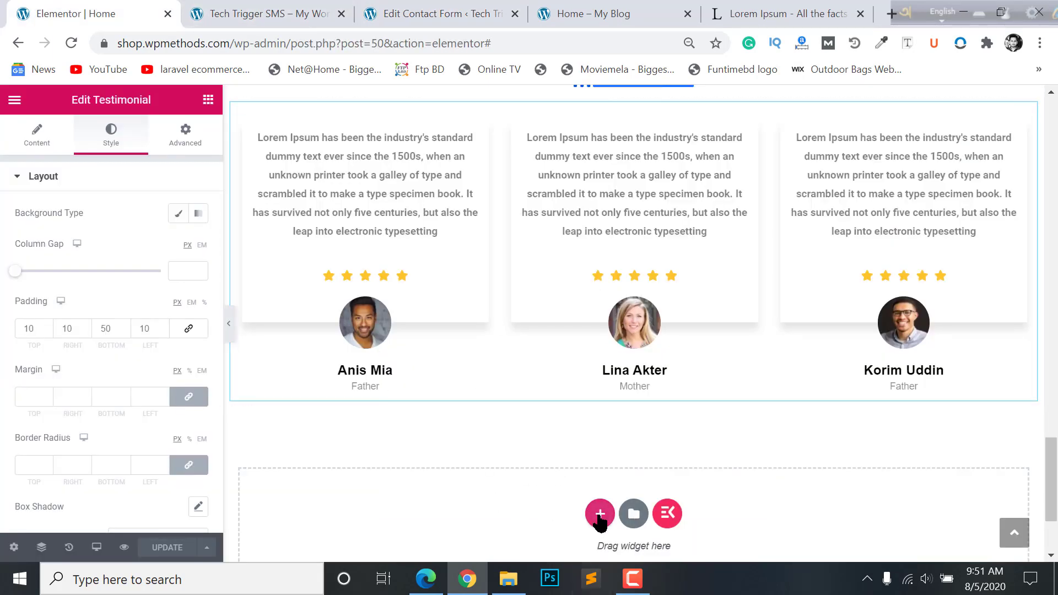
- Add a single-column section and drop in the Contact form 7 widget found by searching 'conta'
{"action": "left_click", "coordinate": [600, 514]}
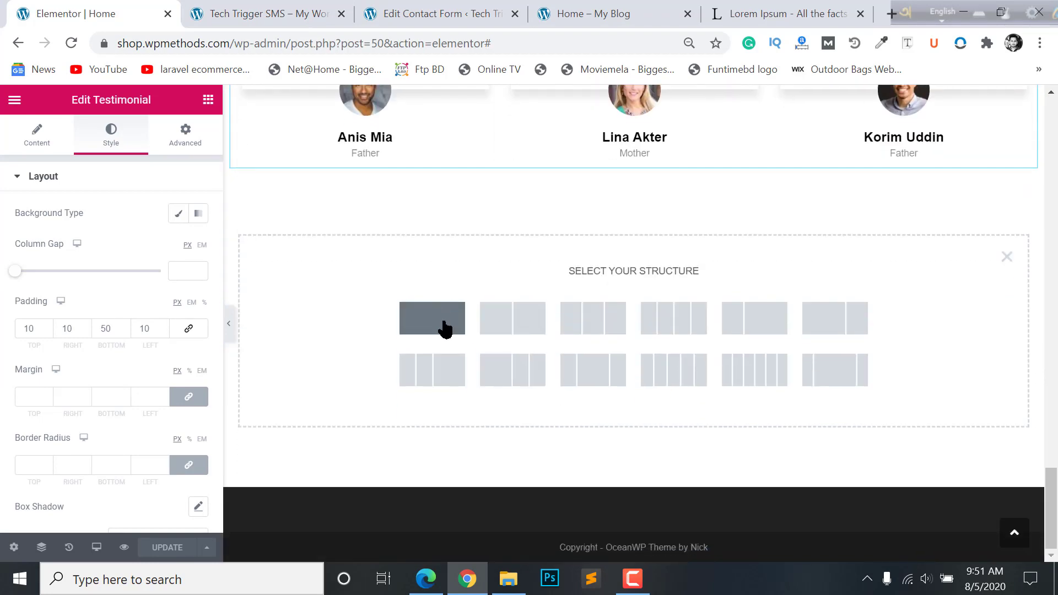
{"action": "left_click", "coordinate": [445, 329]}
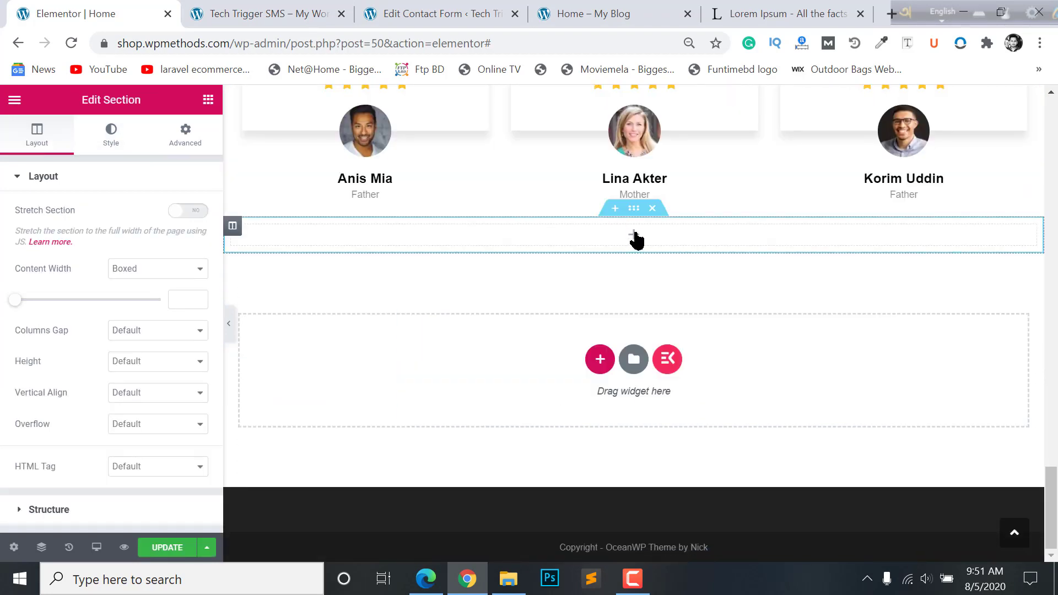
{"action": "left_click", "coordinate": [634, 234]}
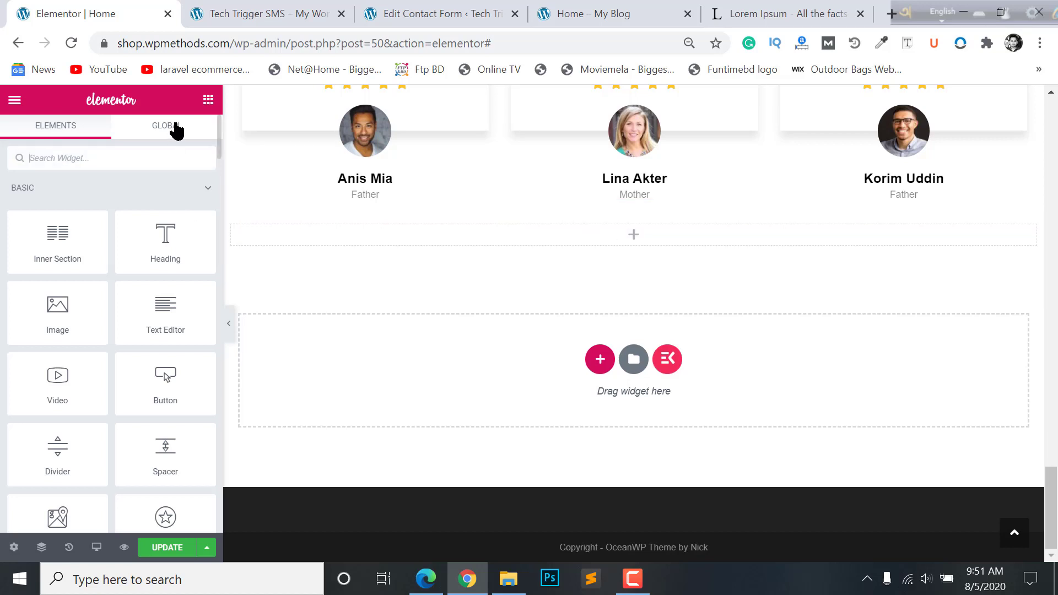
{"action": "left_click", "coordinate": [97, 152]}
{"action": "type", "text": "conta"}
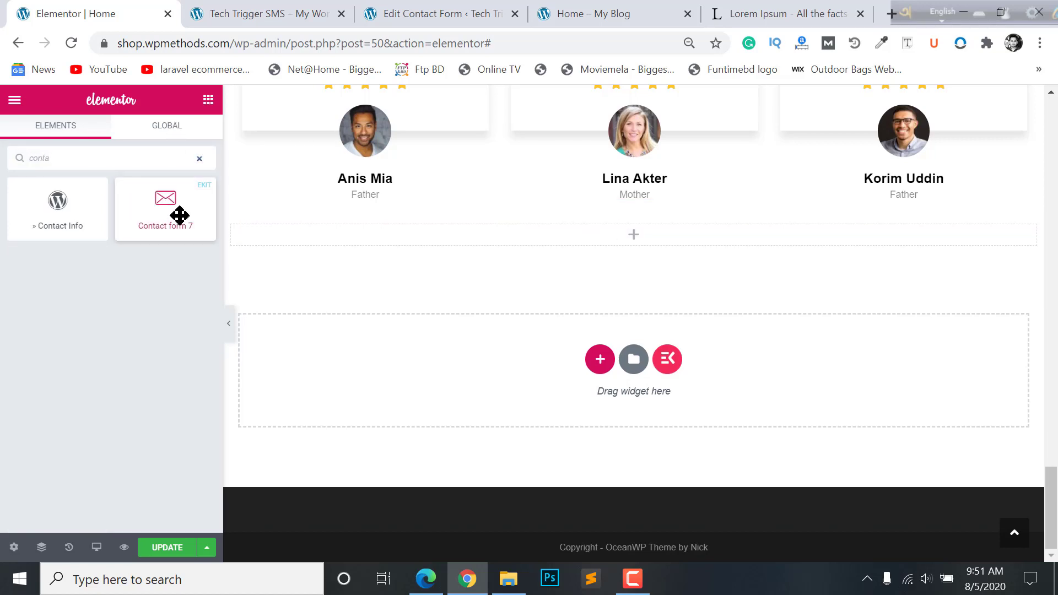
{"action": "left_click_drag", "start_coordinate": [166, 200], "coordinate": [696, 235]}
- Look over the finished reference Contact Us form, then come back to the Elementor editor
{"action": "left_click", "coordinate": [308, 14]}
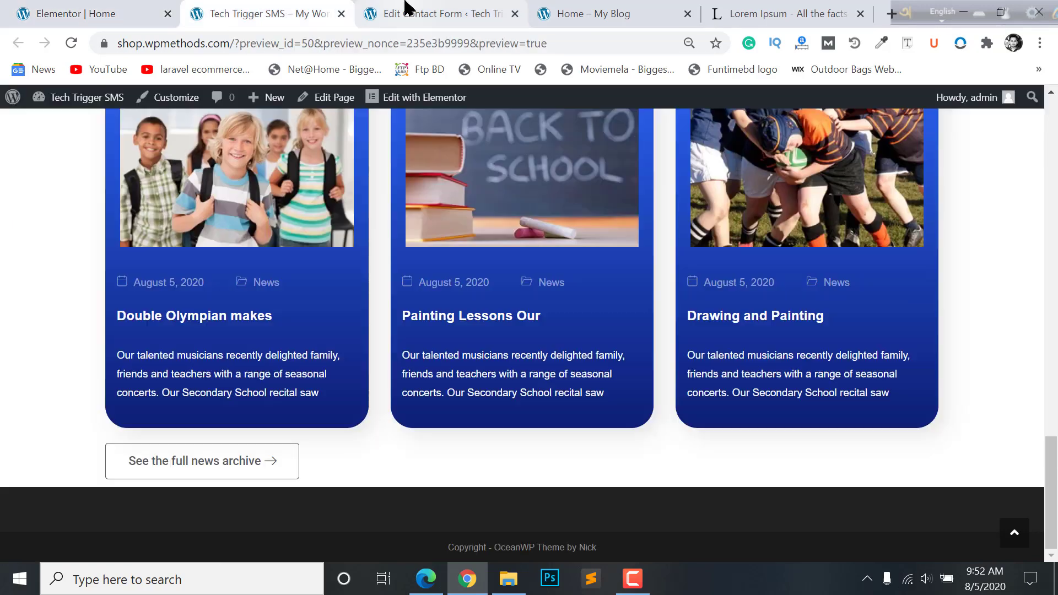
{"action": "left_click", "coordinate": [407, 11]}
{"action": "left_click", "coordinate": [330, 13]}
{"action": "left_click", "coordinate": [589, 8]}
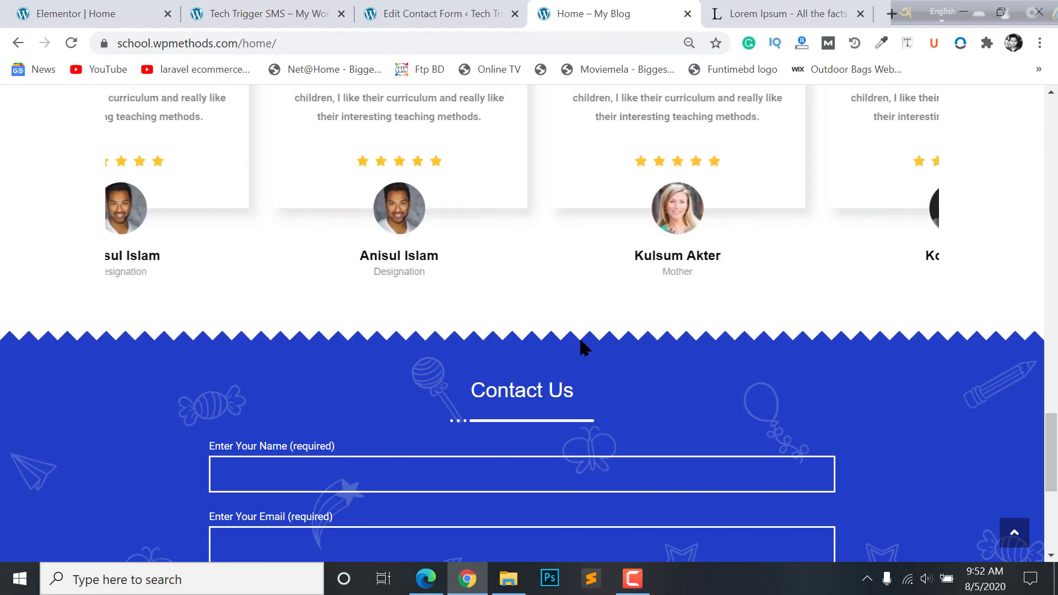
{"action": "scroll", "coordinate": [581, 345], "scroll_direction": "down", "scroll_amount": 4}
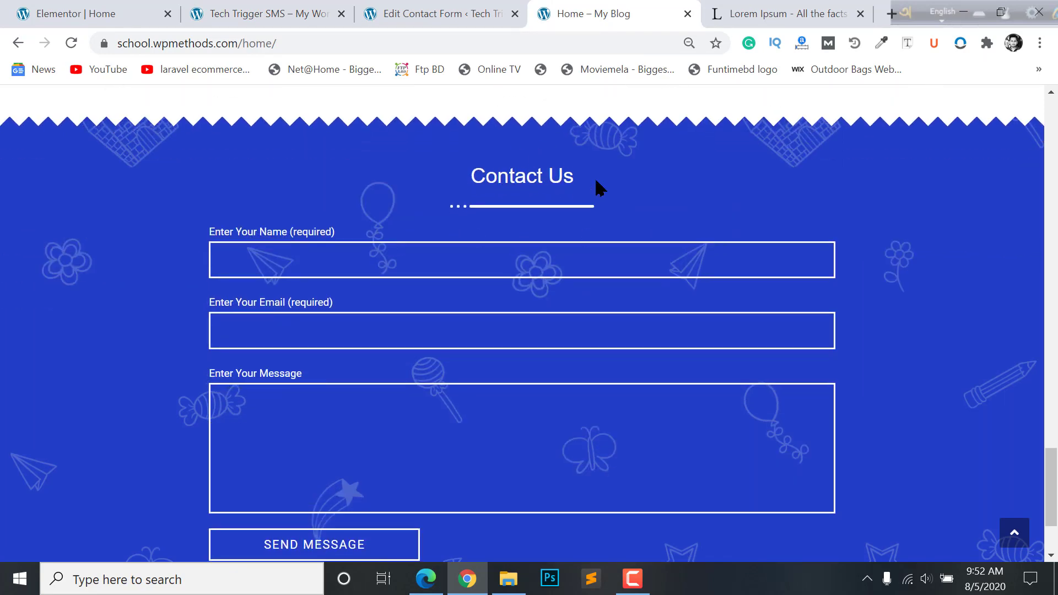
{"action": "left_click", "coordinate": [141, 10]}
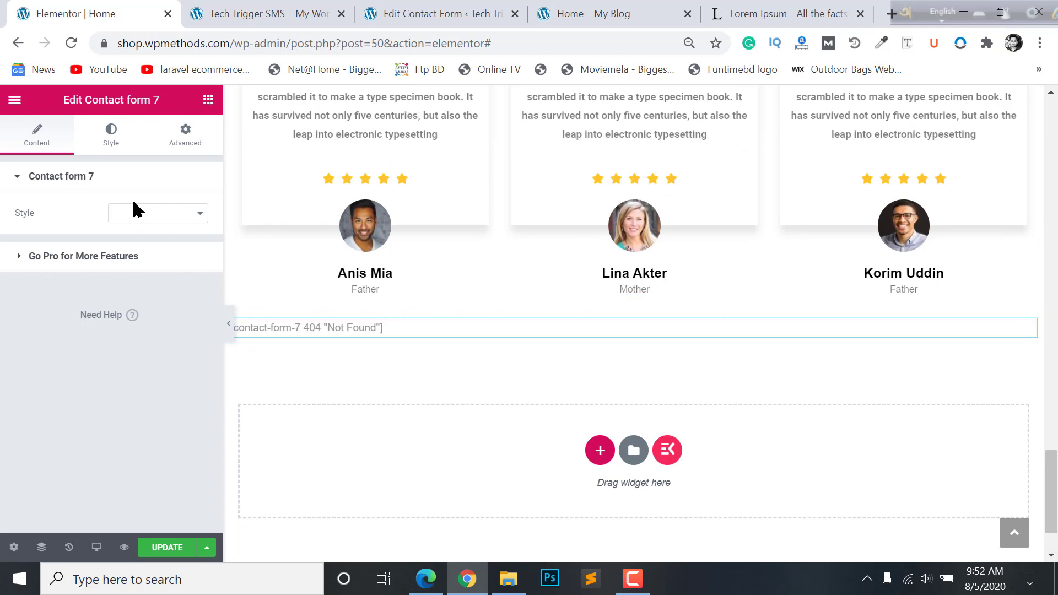
- Save and reload the editor, then set the widget to display Contact form 1
{"action": "left_click", "coordinate": [159, 215]}
{"action": "left_click", "coordinate": [162, 548]}
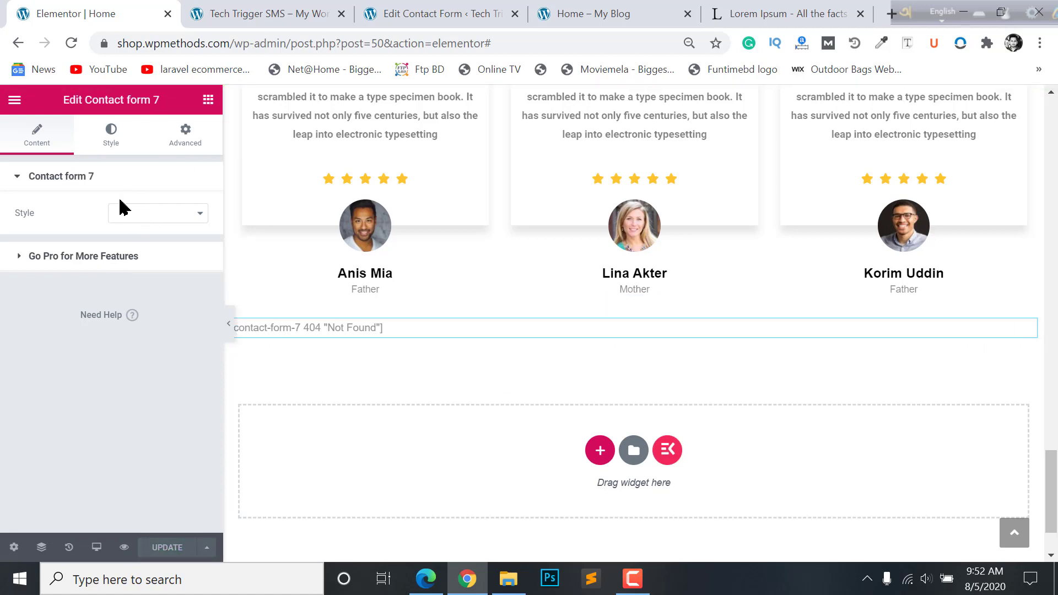
{"action": "left_click", "coordinate": [71, 44]}
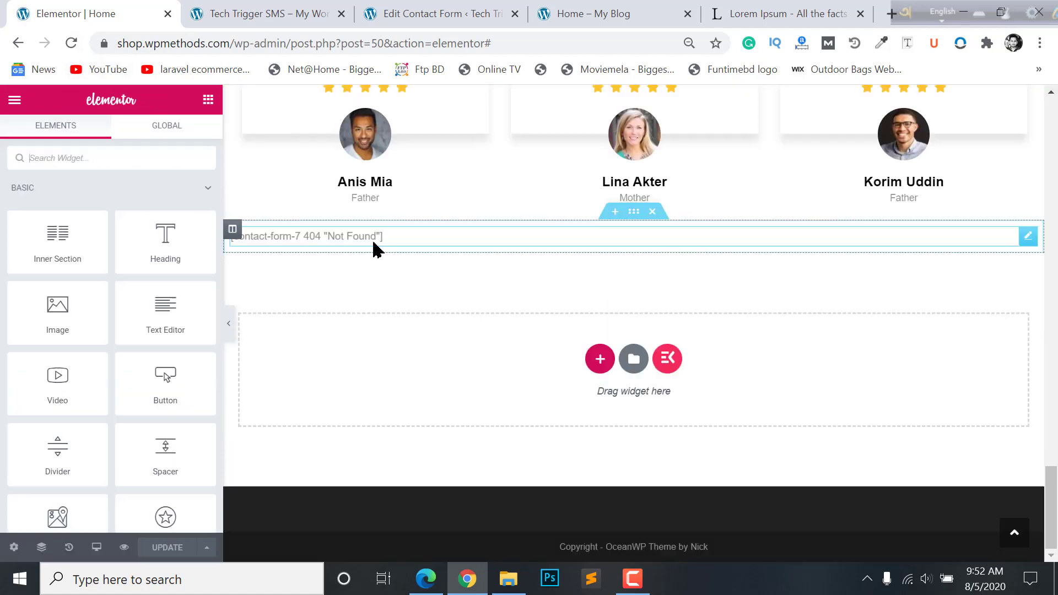
{"action": "left_click", "coordinate": [390, 238]}
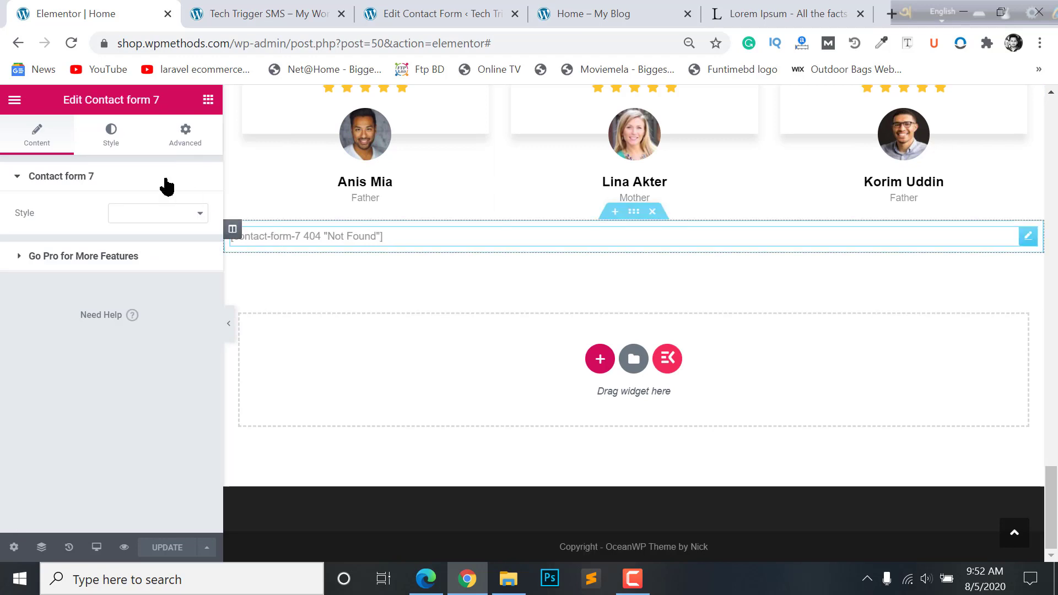
{"action": "left_click", "coordinate": [169, 215]}
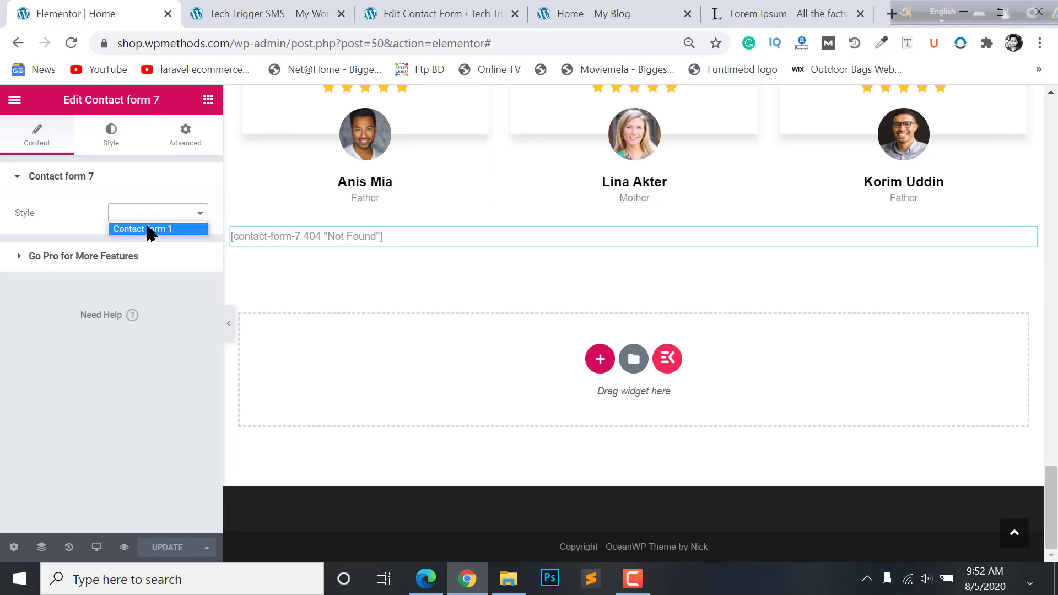
{"action": "left_click", "coordinate": [149, 229]}
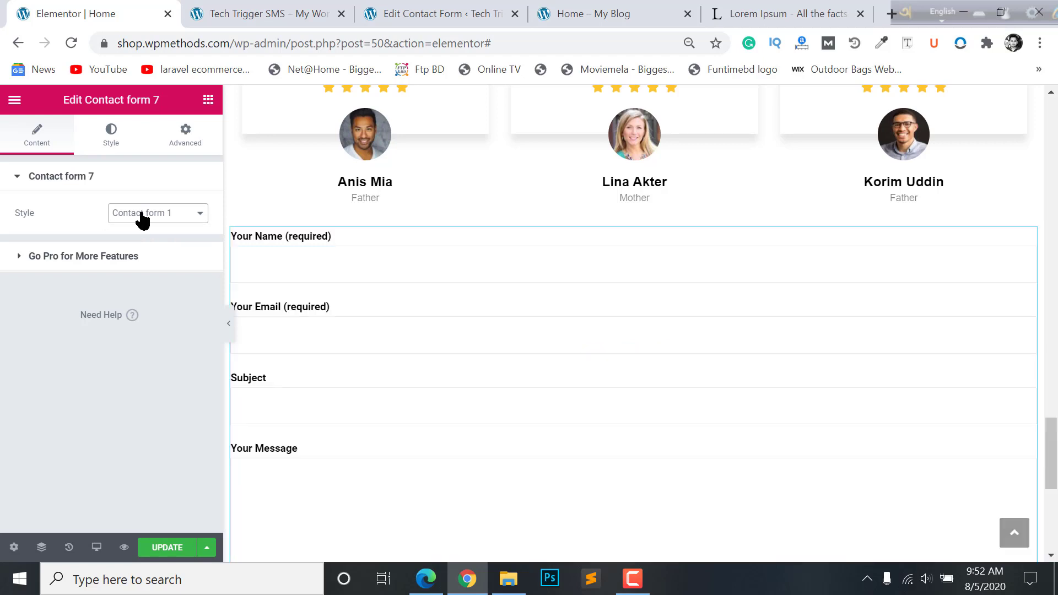
- Select the section holding the contact form to edit its settings
{"action": "scroll", "coordinate": [425, 321], "scroll_direction": "down", "scroll_amount": 5}
{"action": "scroll", "coordinate": [507, 315], "scroll_direction": "up", "scroll_amount": 4}
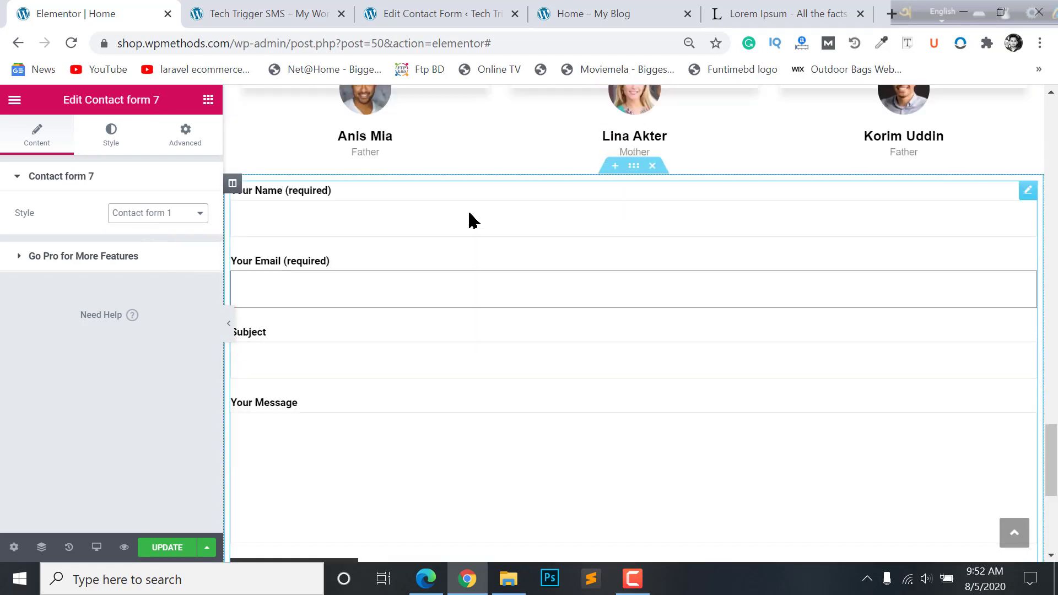
{"action": "scroll", "coordinate": [469, 220], "scroll_direction": "up", "scroll_amount": 1}
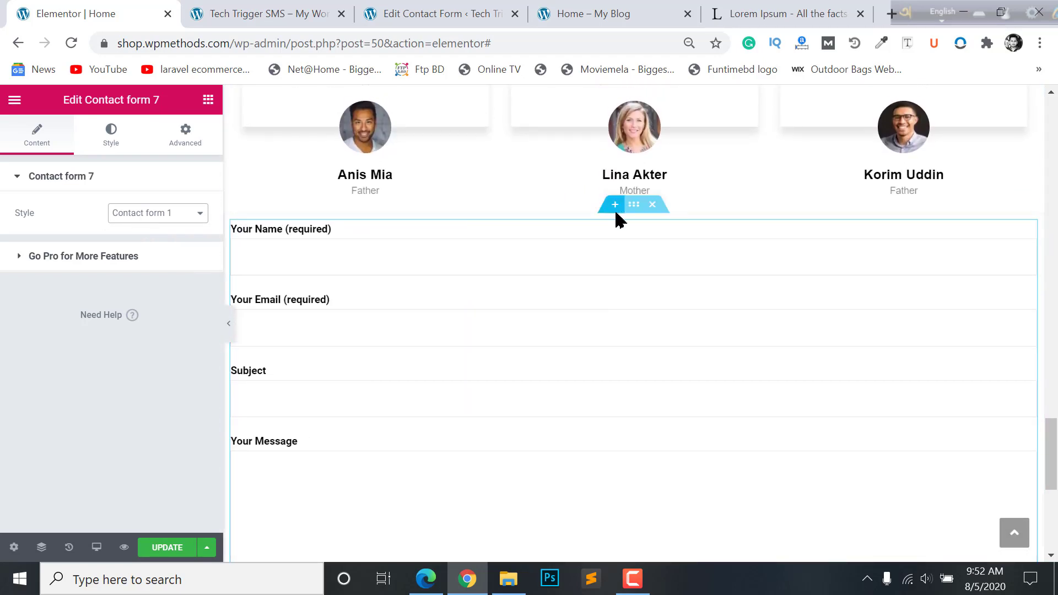
{"action": "left_click", "coordinate": [634, 206]}
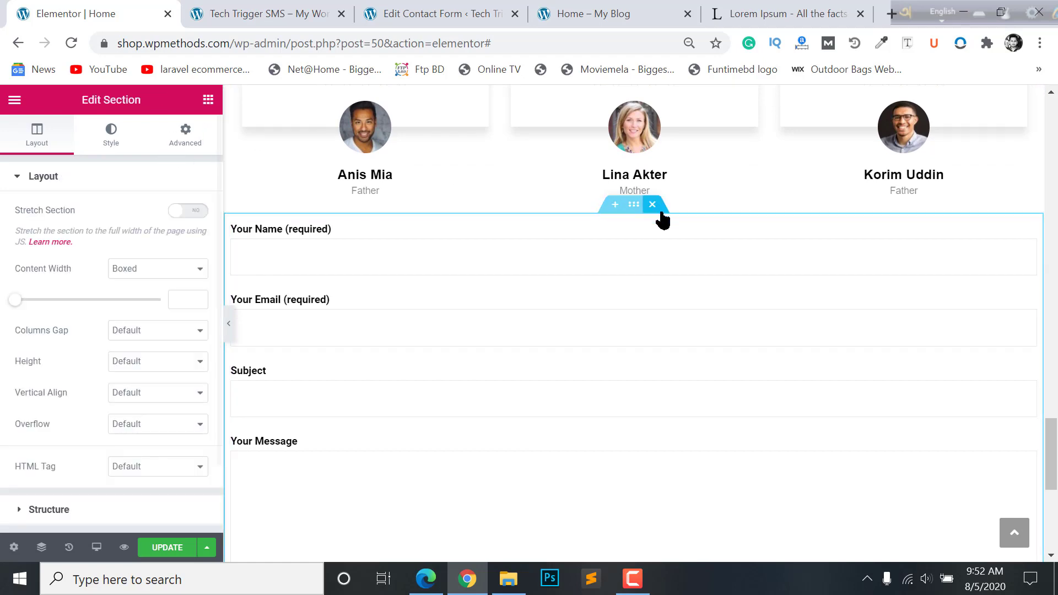
{"action": "scroll", "coordinate": [538, 200], "scroll_direction": "up", "scroll_amount": 8}
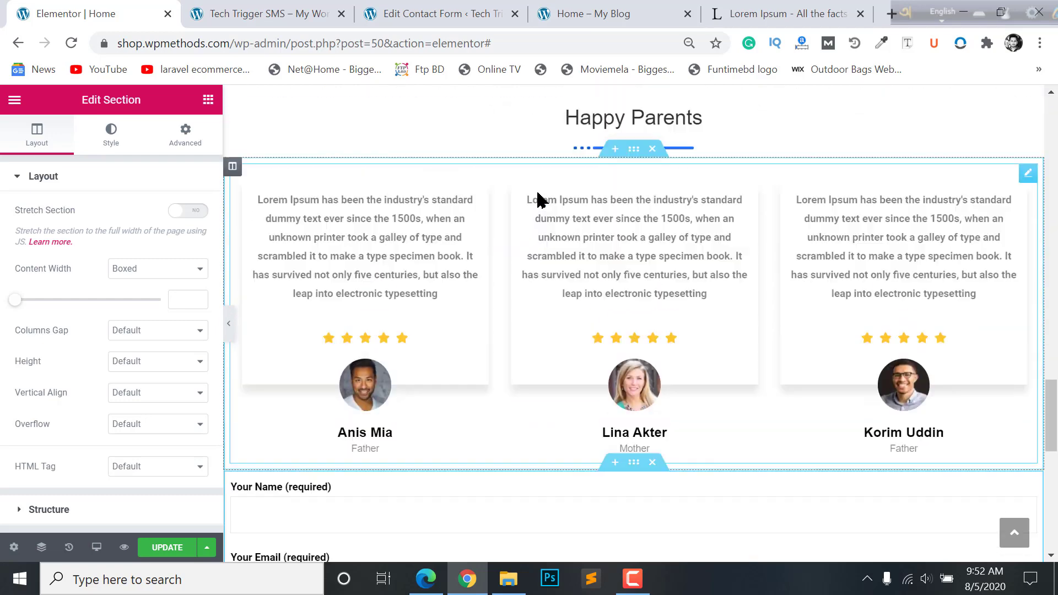
- Copy the Happy Parents heading and paste it onto the contact form widget's section
{"action": "scroll", "coordinate": [538, 194], "scroll_direction": "down", "scroll_amount": 2}
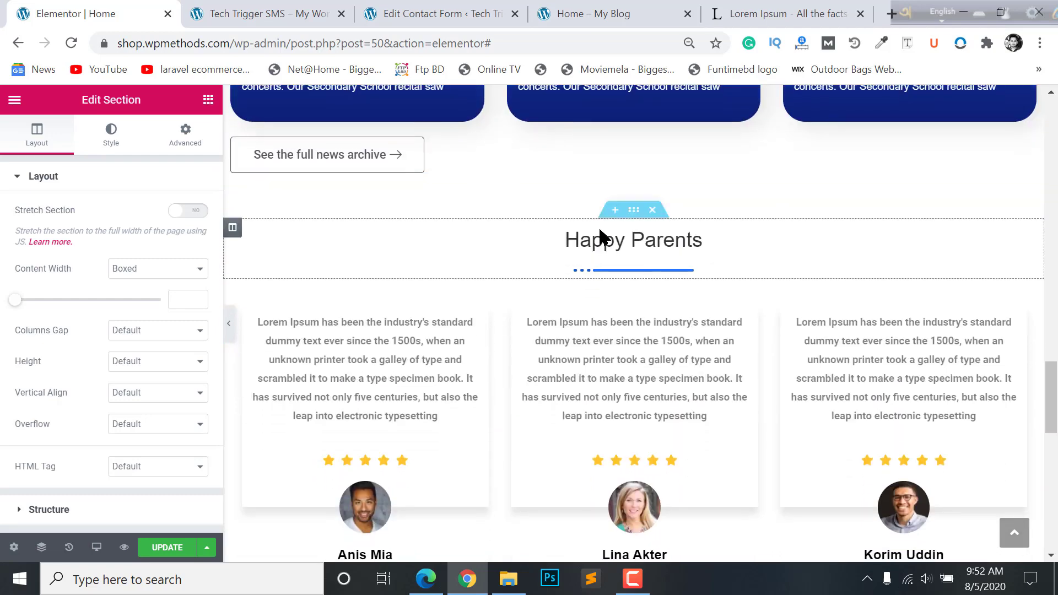
{"action": "right_click", "coordinate": [632, 241]}
{"action": "left_click", "coordinate": [673, 314]}
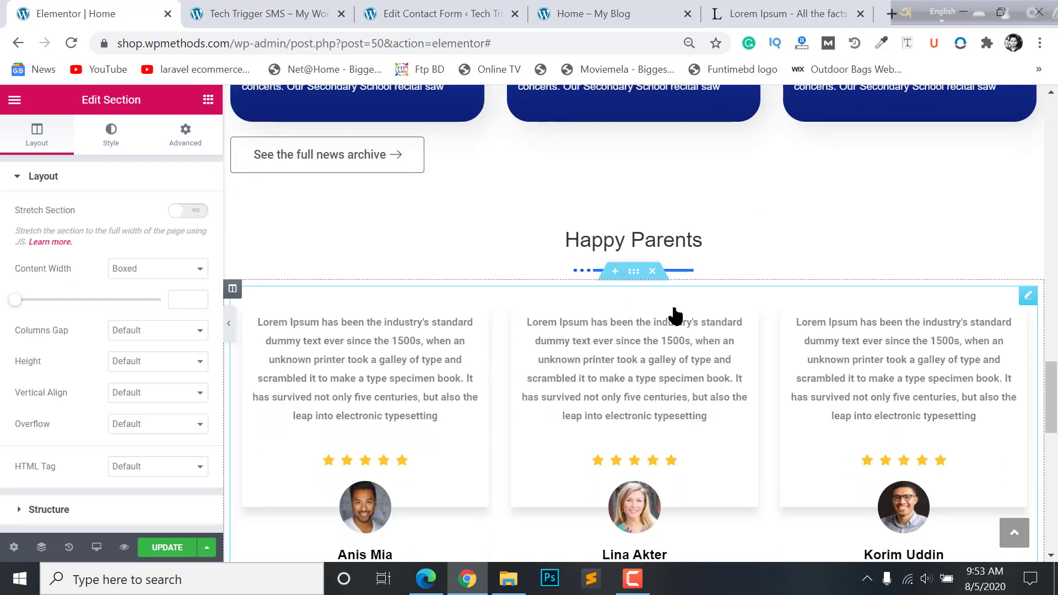
{"action": "scroll", "coordinate": [673, 314], "scroll_direction": "down", "scroll_amount": 5}
{"action": "scroll", "coordinate": [673, 311], "scroll_direction": "down", "scroll_amount": 2}
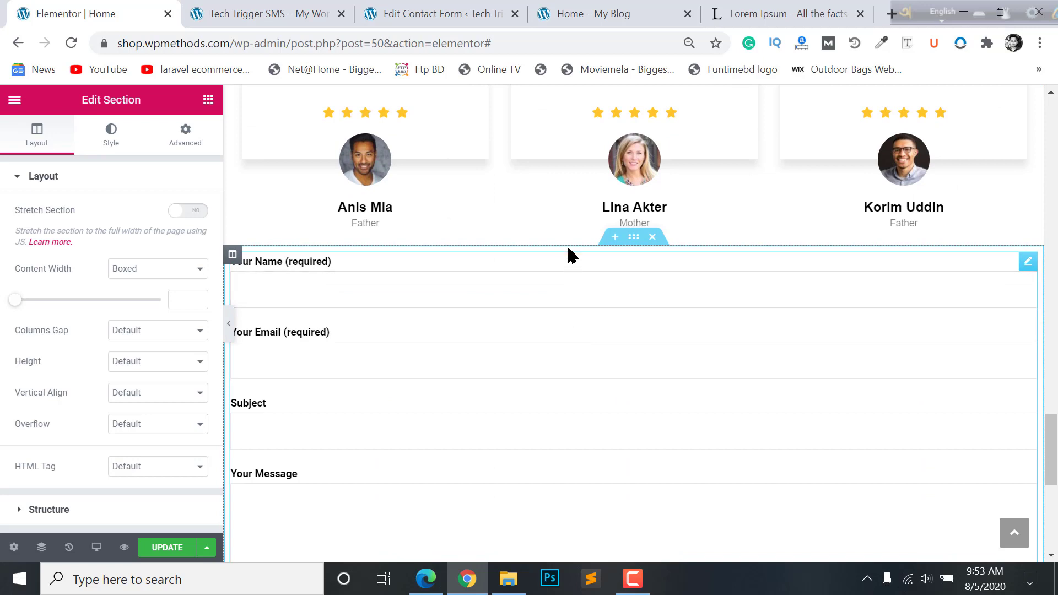
{"action": "right_click", "coordinate": [606, 261]}
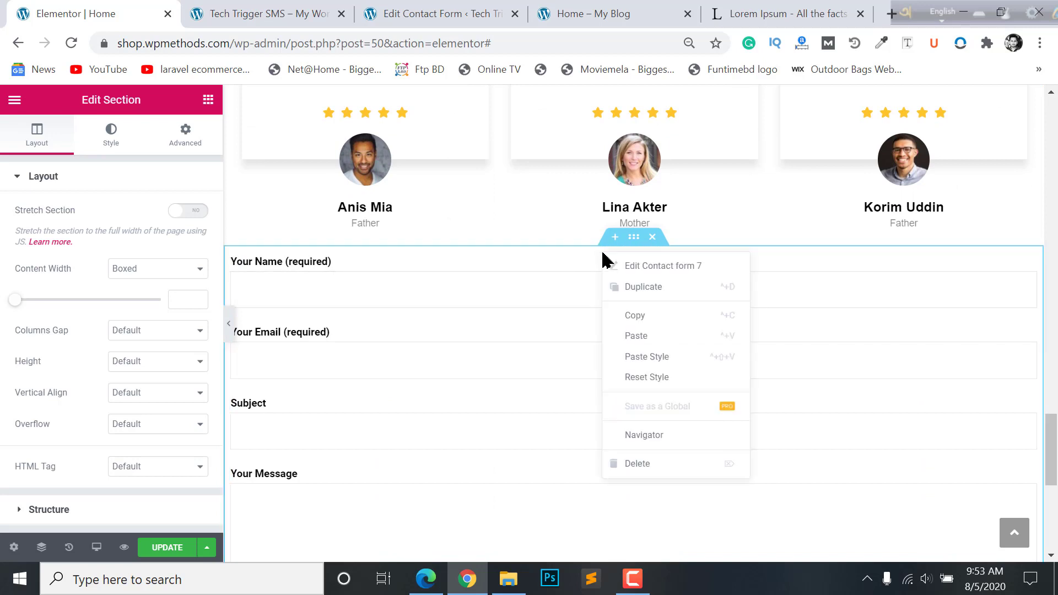
{"action": "left_click", "coordinate": [635, 335]}
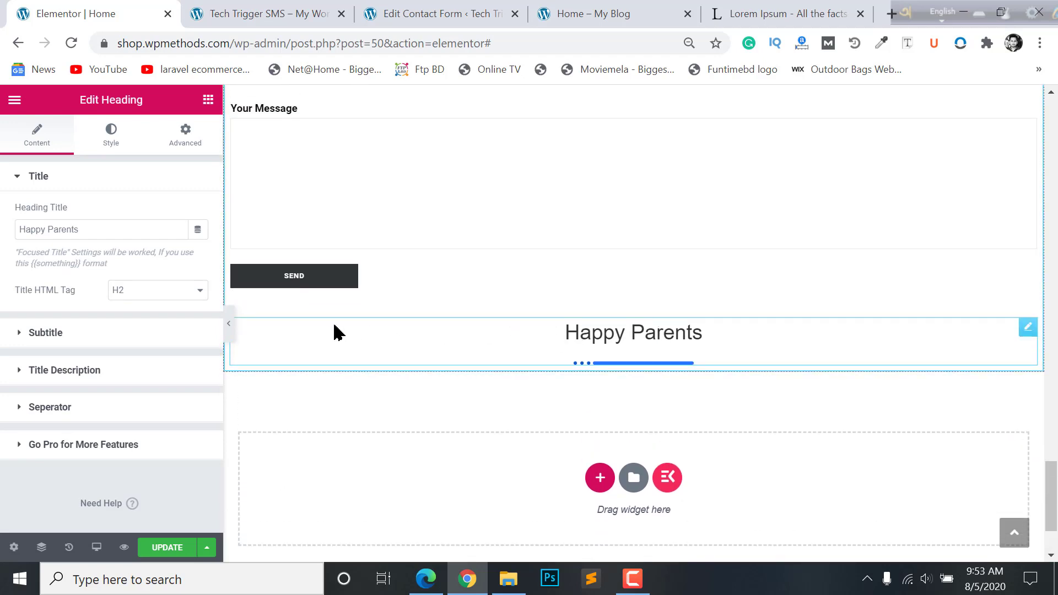
{"action": "key", "text": "ctrl+minus"}
{"action": "key", "text": "ctrl+minus"}
{"action": "left_click_drag", "start_coordinate": [1023, 331], "coordinate": [782, 194]}
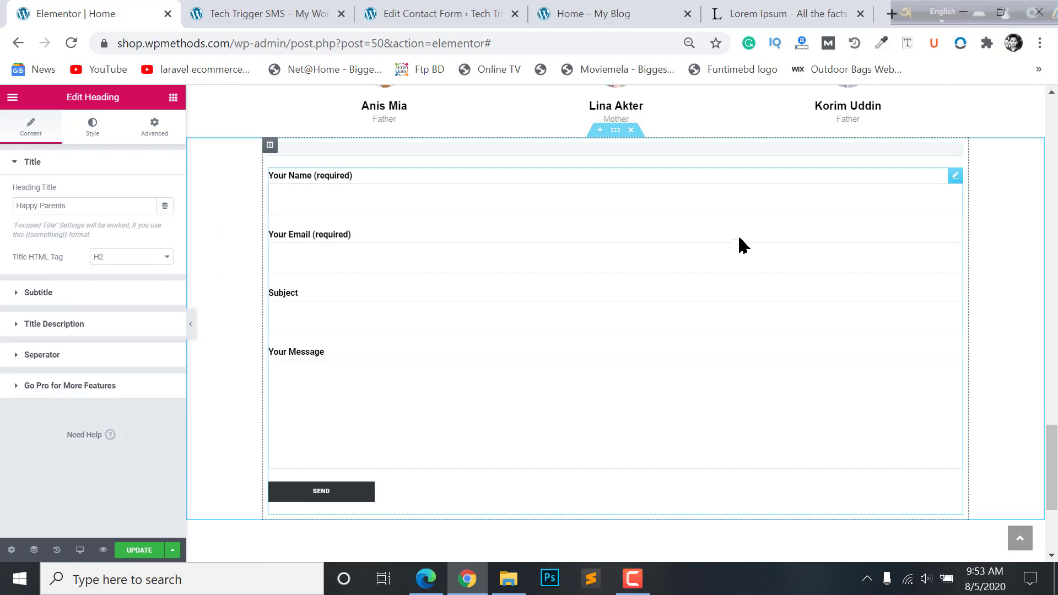
- Change the pasted heading's title to 'Contact Us' and select the surrounding contact section
{"action": "key", "text": "ctrl+plus"}
{"action": "key", "text": "ctrl+plus"}
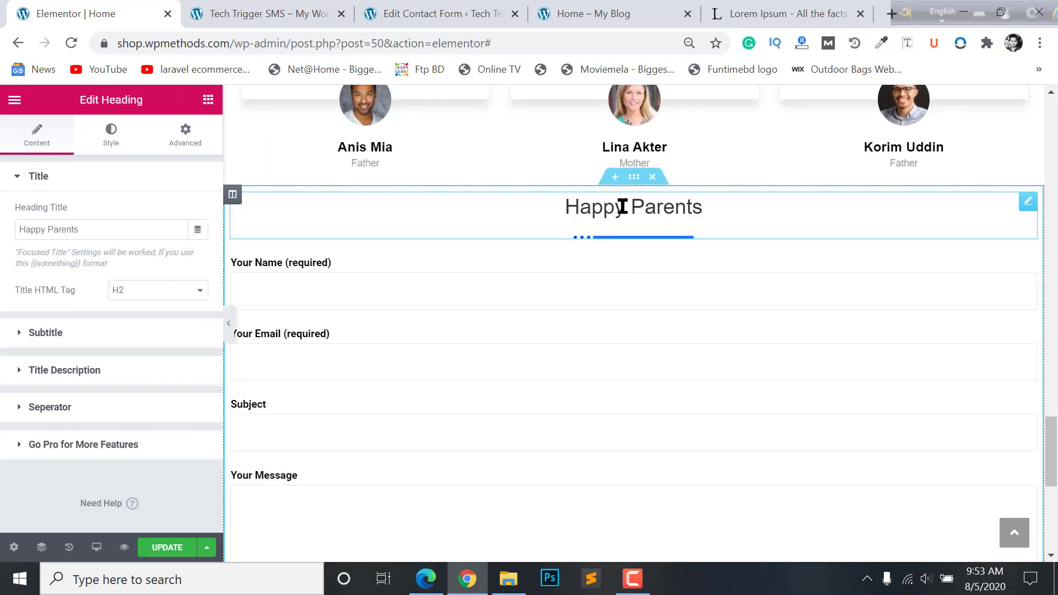
{"action": "left_click", "coordinate": [104, 222]}
{"action": "key", "text": "ctrl+a"}
{"action": "type", "text": "Contact"}
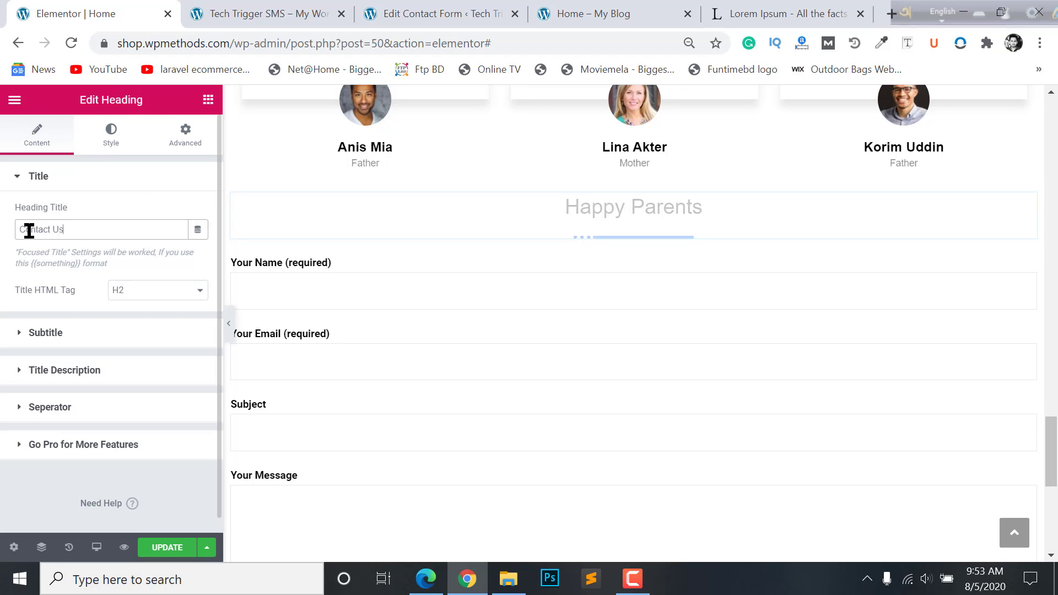
{"action": "type", "text": " Us"}
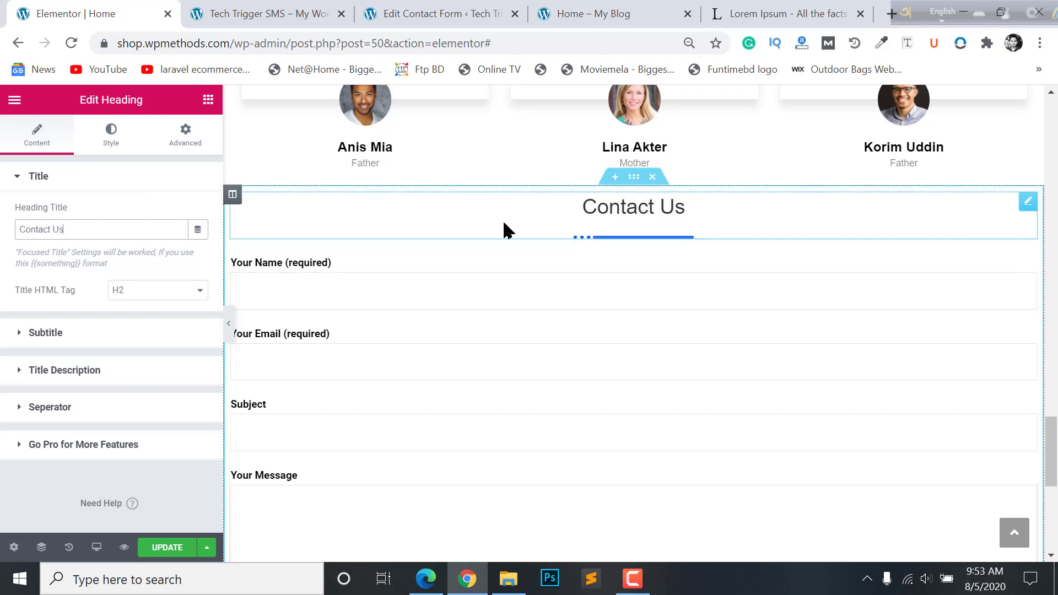
{"action": "left_click", "coordinate": [634, 177]}
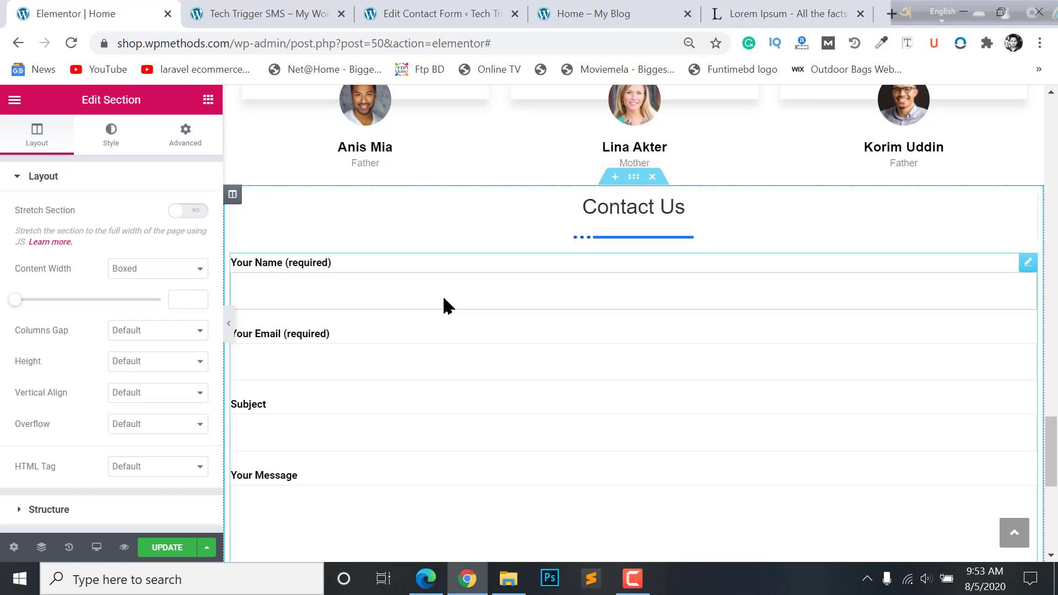
{"action": "scroll", "coordinate": [746, 412], "scroll_direction": "down", "scroll_amount": 8}
{"action": "scroll", "coordinate": [586, 118], "scroll_direction": "up", "scroll_amount": 6}
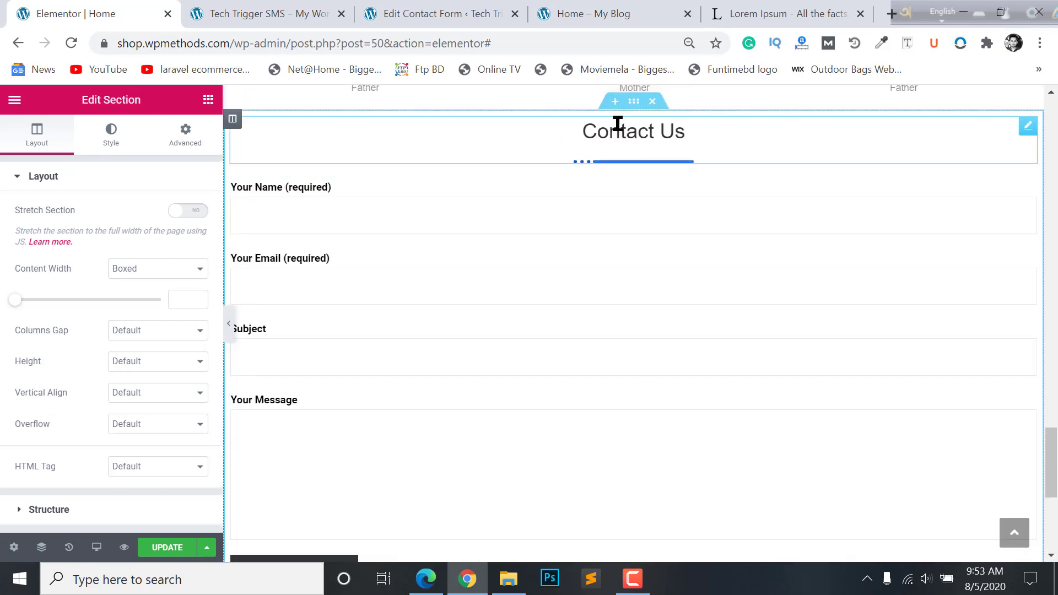
- Give the section a Classic background in a deep blue colour
{"action": "left_click", "coordinate": [104, 142]}
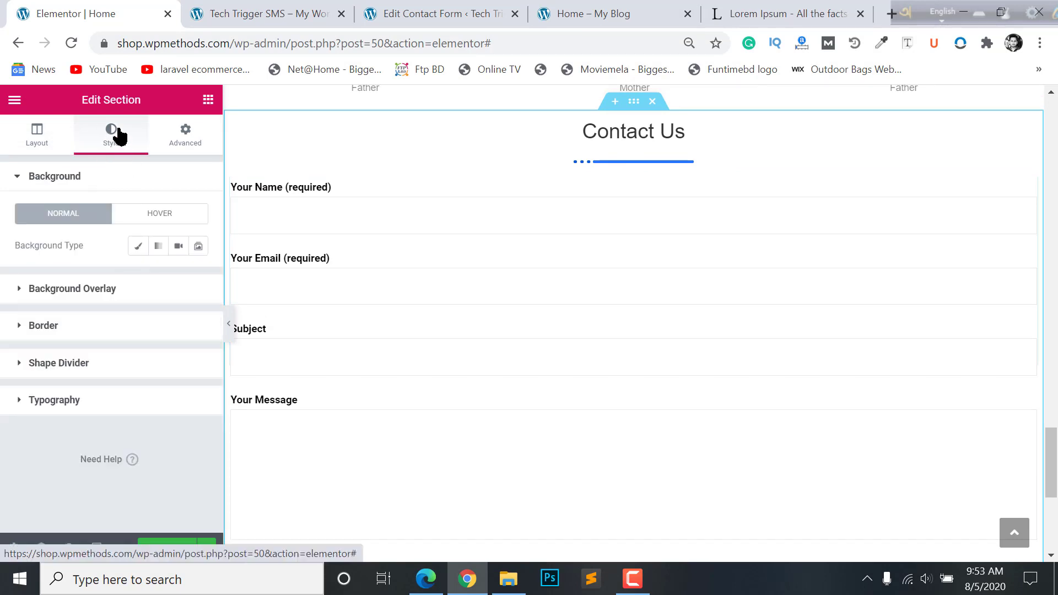
{"action": "left_click", "coordinate": [139, 247]}
{"action": "left_click", "coordinate": [179, 282]}
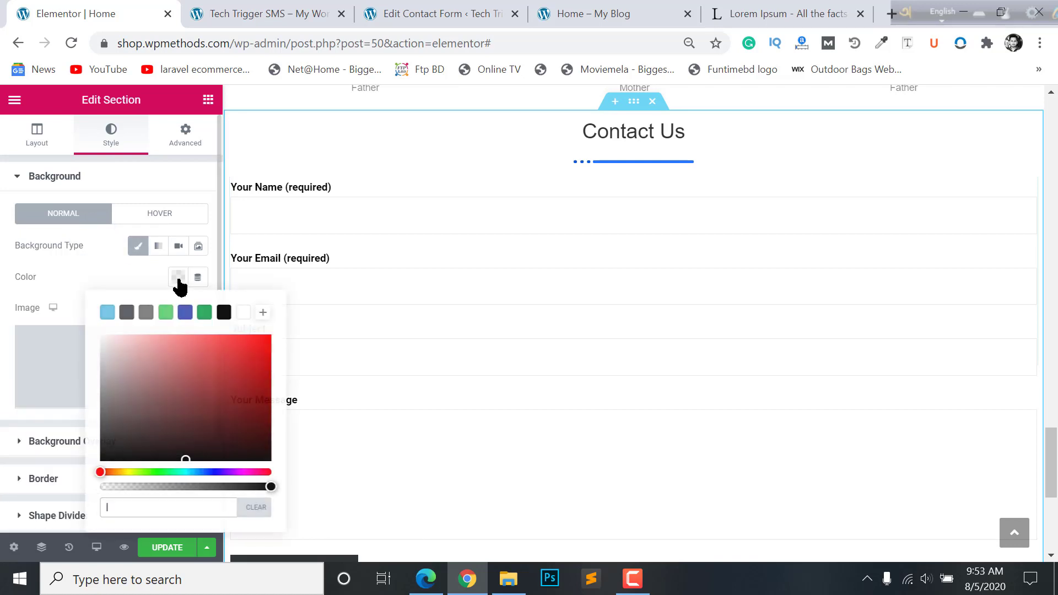
{"action": "left_click", "coordinate": [185, 313]}
{"action": "left_click", "coordinate": [255, 347]}
{"action": "left_click", "coordinate": [258, 337]}
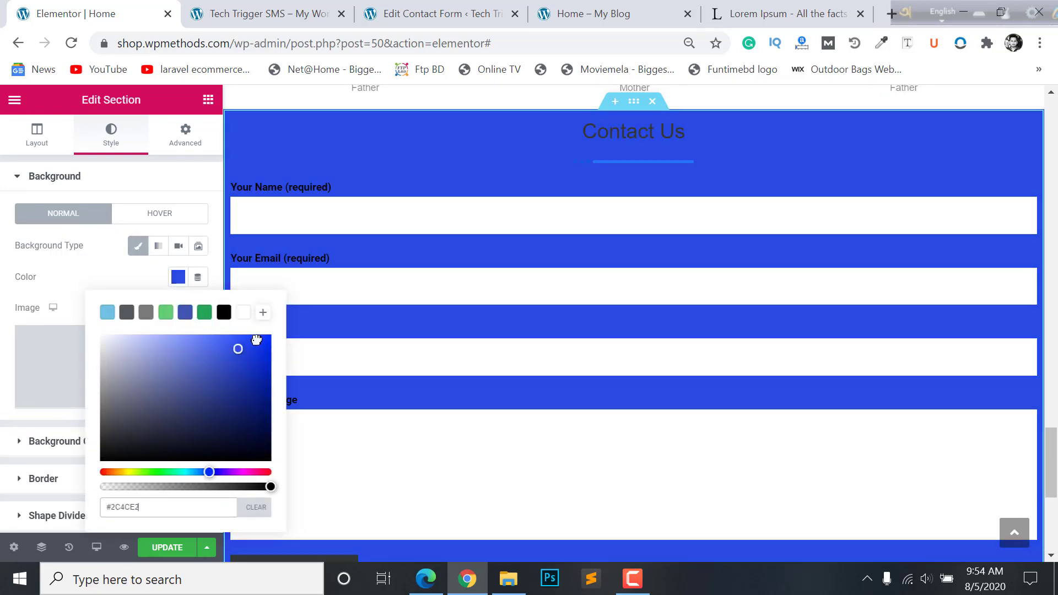
{"action": "left_click", "coordinate": [439, 175]}
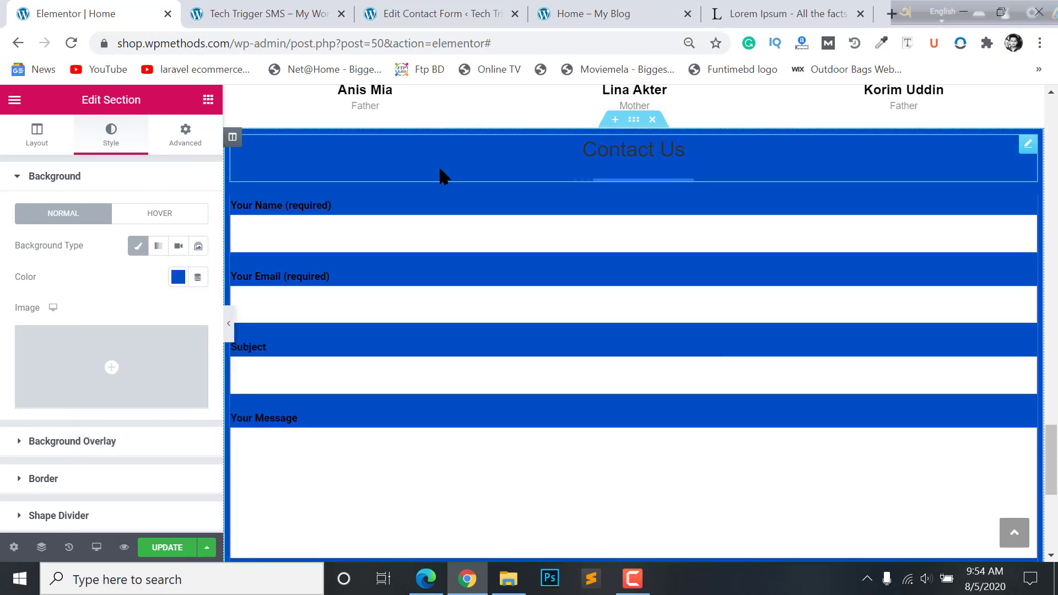
- Check the blue section on the page and bring up the reference school site in Edge
{"action": "scroll", "coordinate": [606, 307], "scroll_direction": "down", "scroll_amount": 3}
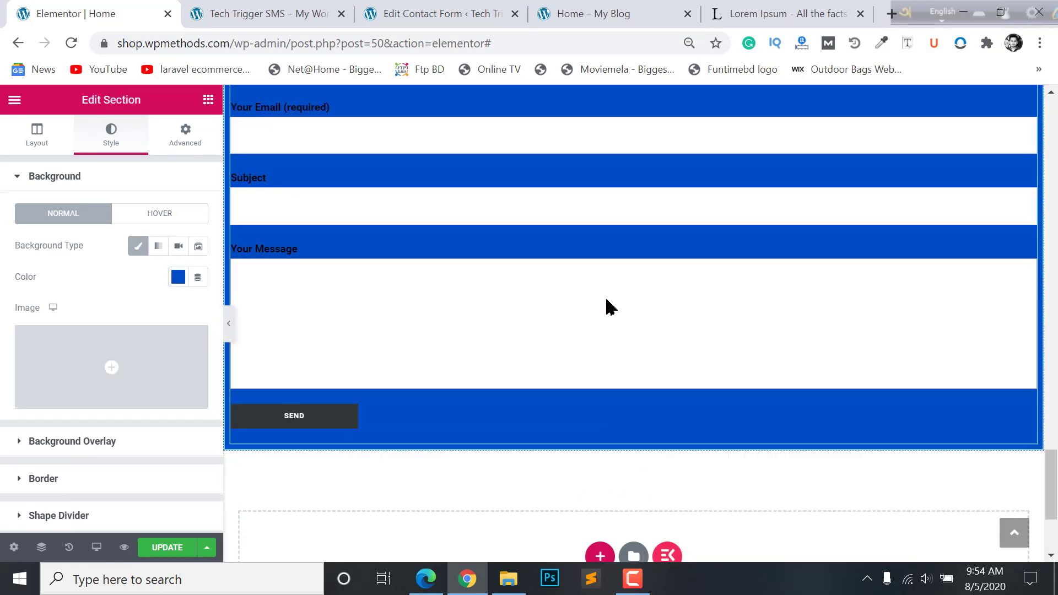
{"action": "scroll", "coordinate": [607, 307], "scroll_direction": "up", "scroll_amount": 3}
{"action": "scroll", "coordinate": [431, 244], "scroll_direction": "up", "scroll_amount": 2}
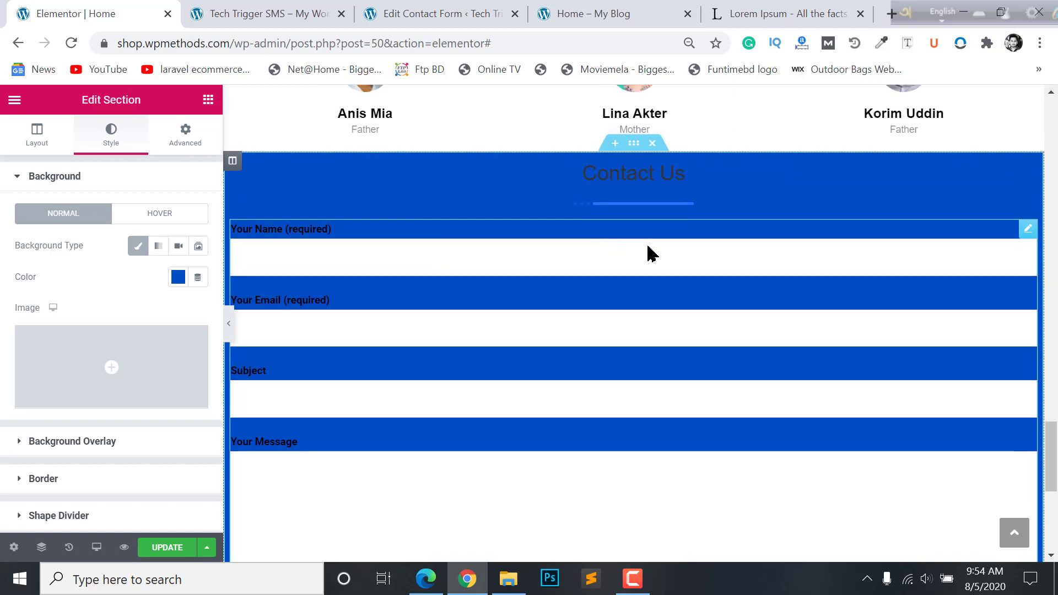
{"action": "left_click", "coordinate": [440, 580]}
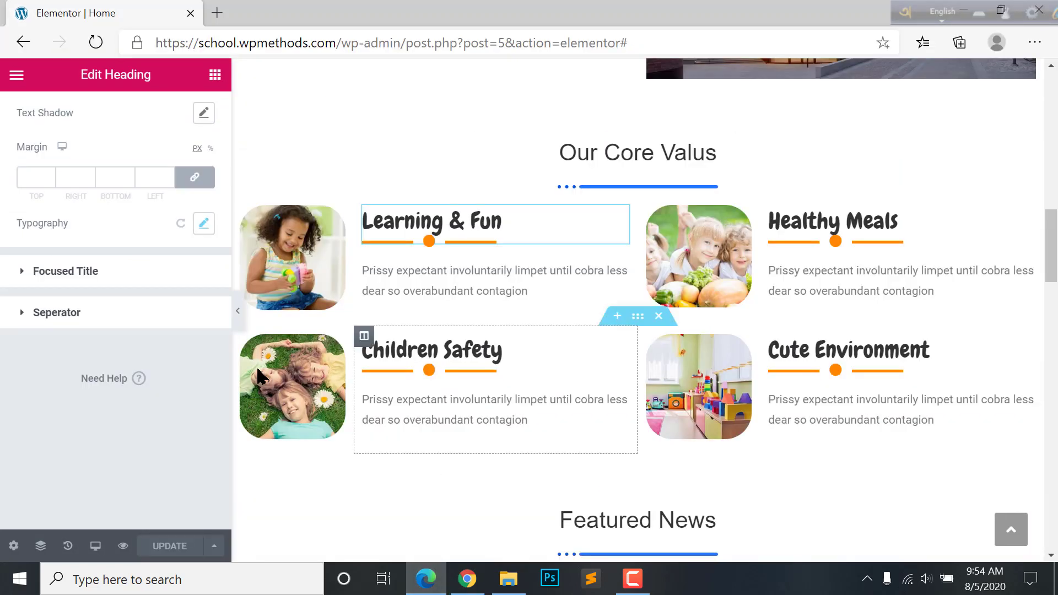
- Set the section's boxed content width to 850 and check the centred form
{"action": "left_click", "coordinate": [20, 152]}
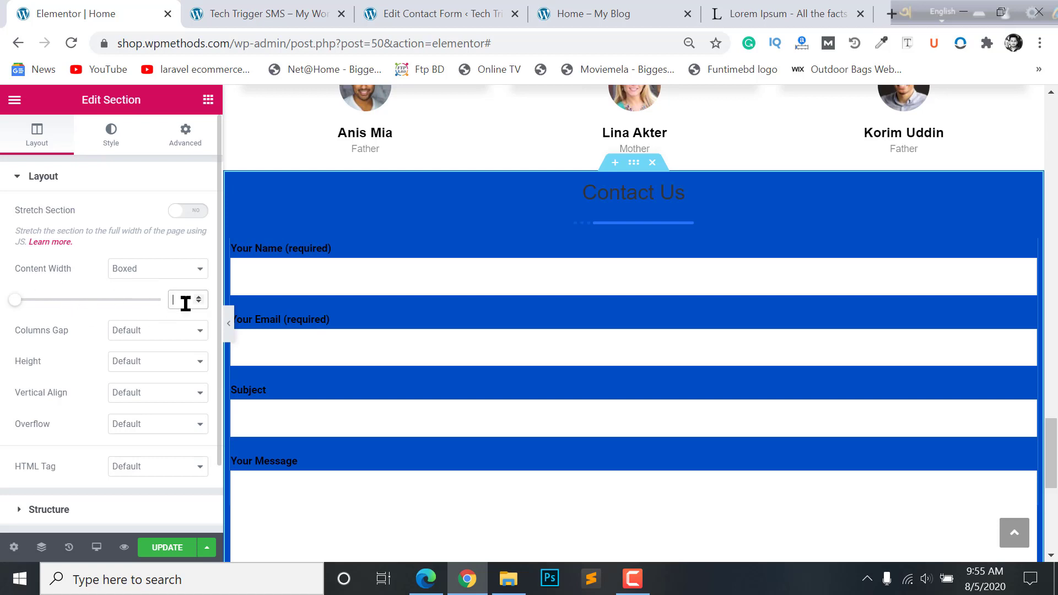
{"action": "type", "text": "850"}
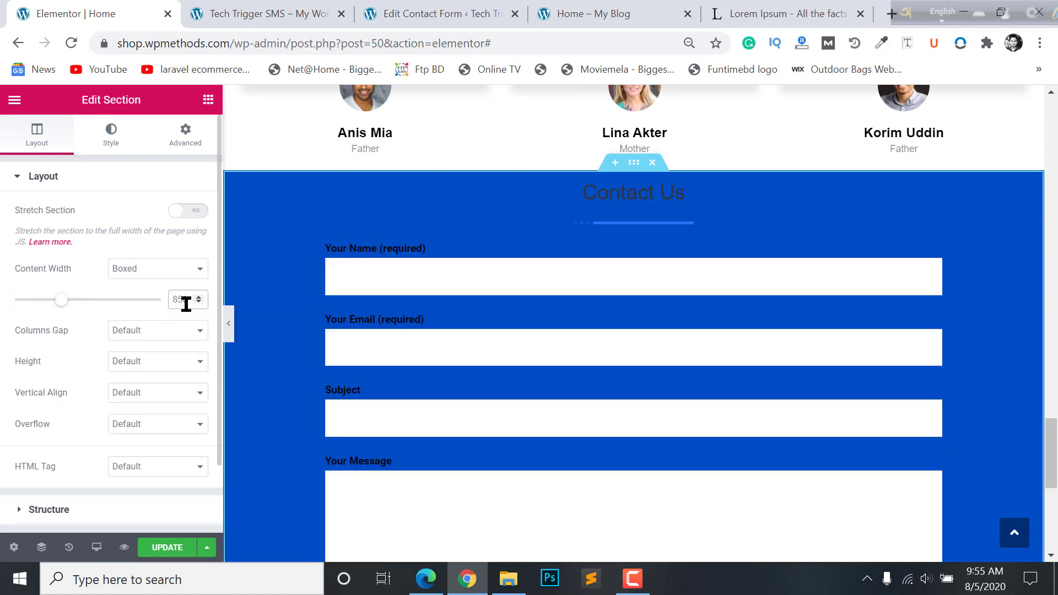
{"action": "scroll", "coordinate": [681, 358], "scroll_direction": "down", "scroll_amount": 3}
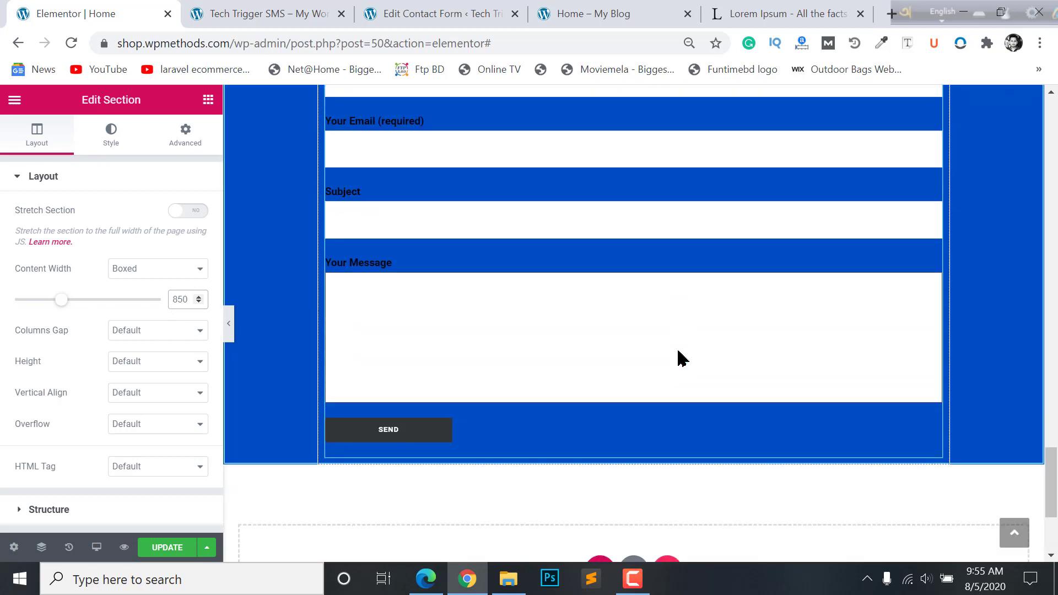
{"action": "scroll", "coordinate": [689, 347], "scroll_direction": "up", "scroll_amount": 2}
{"action": "scroll", "coordinate": [627, 347], "scroll_direction": "down", "scroll_amount": 1}
{"action": "scroll", "coordinate": [627, 343], "scroll_direction": "up", "scroll_amount": 3}
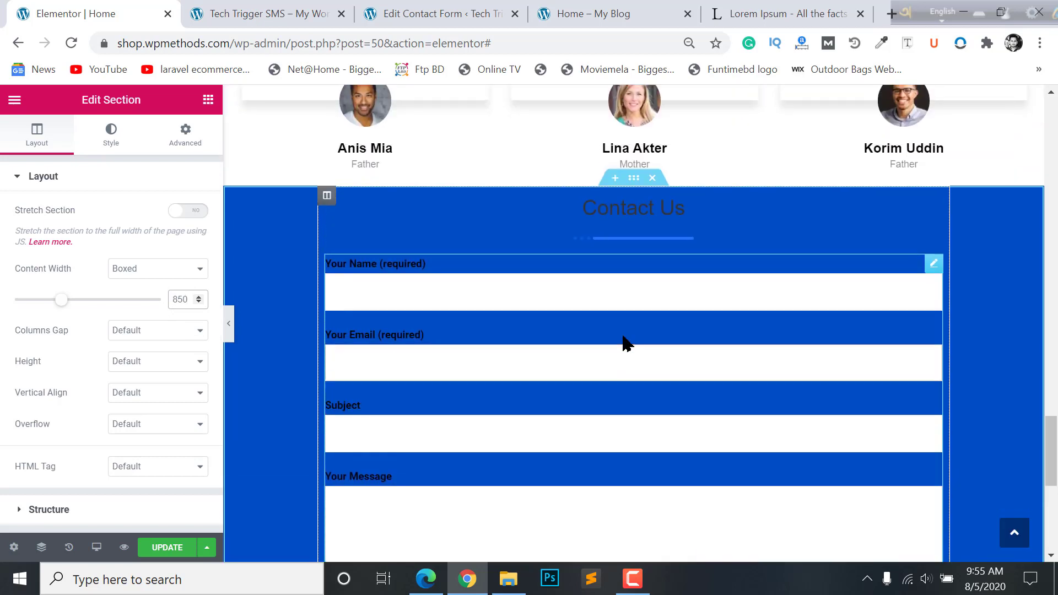
{"action": "scroll", "coordinate": [622, 345], "scroll_direction": "down", "scroll_amount": 1}
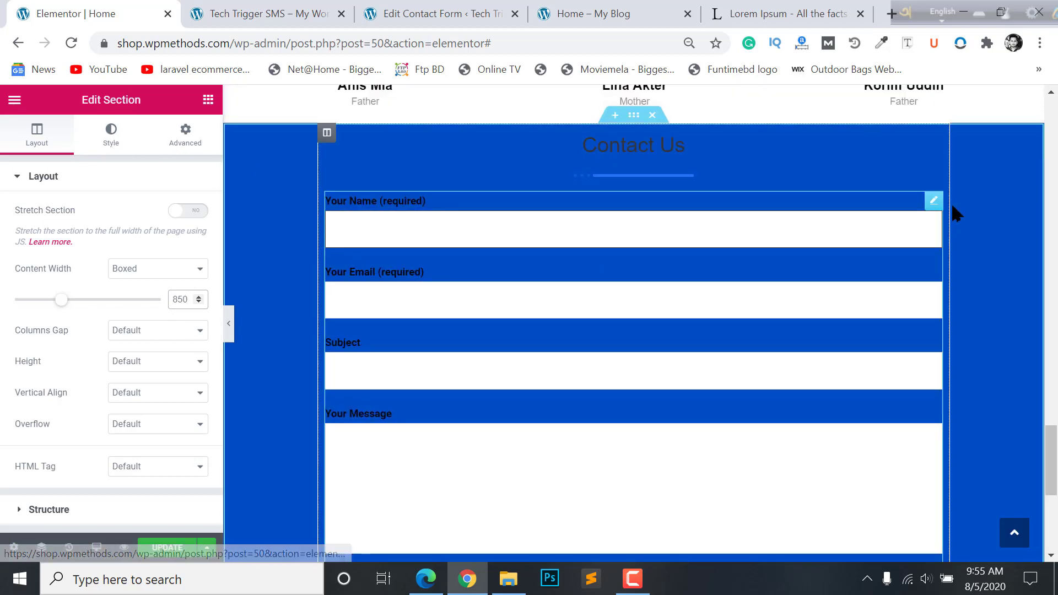
- Enable a Classic background overlay in the section's Style settings and choose to add an image
{"action": "left_click", "coordinate": [113, 144]}
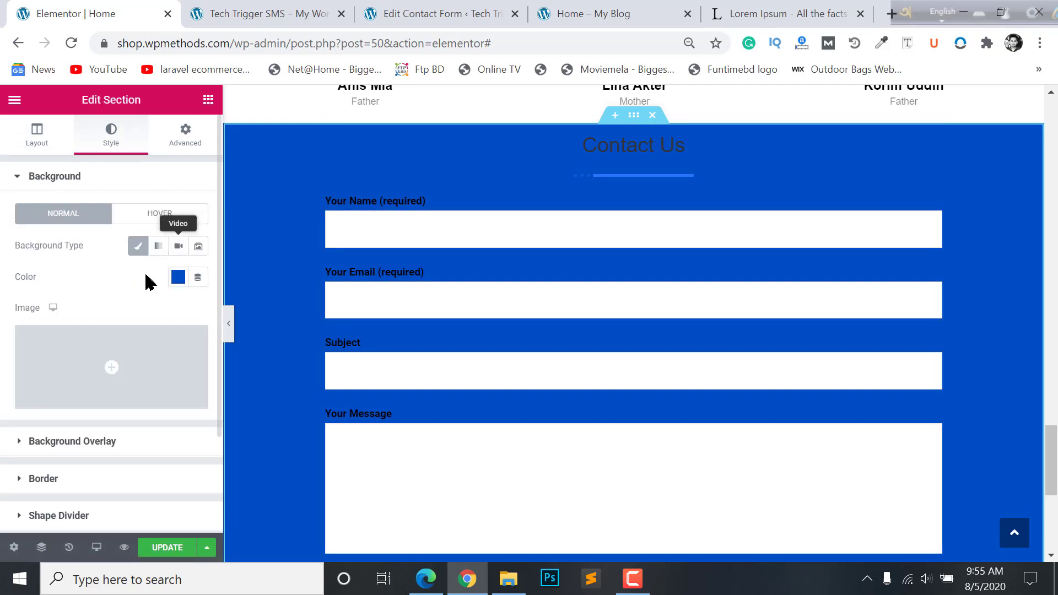
{"action": "scroll", "coordinate": [143, 271], "scroll_direction": "down", "scroll_amount": 2}
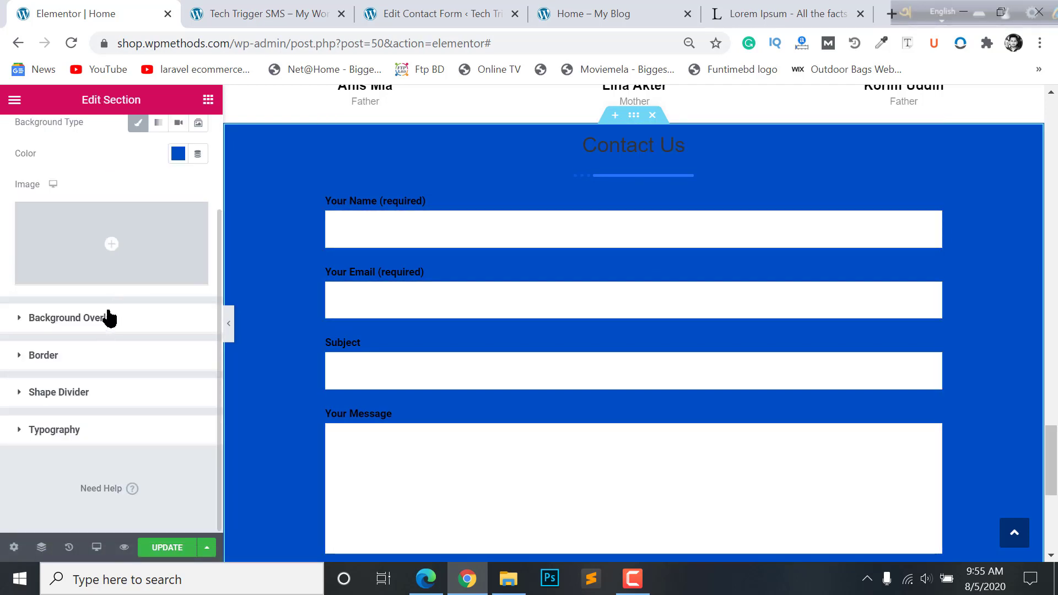
{"action": "scroll", "coordinate": [109, 318], "scroll_direction": "up", "scroll_amount": 2}
{"action": "scroll", "coordinate": [105, 309], "scroll_direction": "down", "scroll_amount": 2}
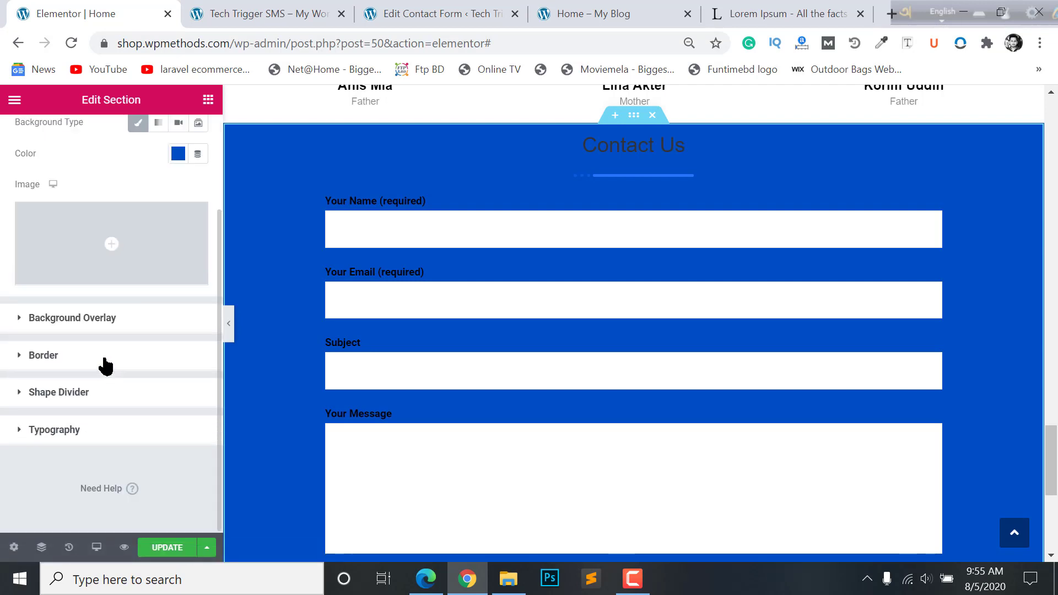
{"action": "left_click", "coordinate": [172, 315]}
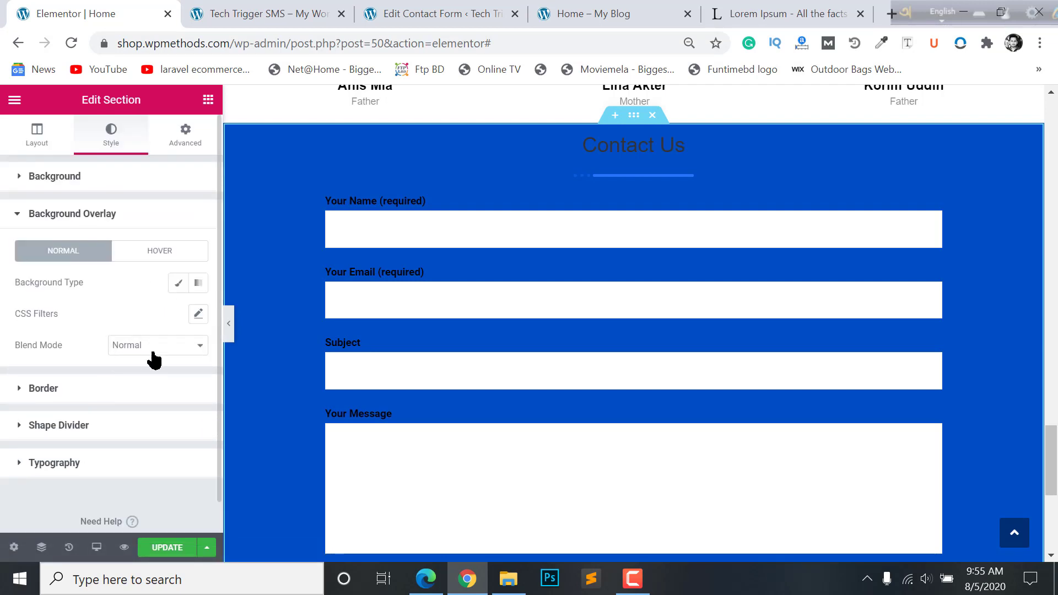
{"action": "left_click", "coordinate": [178, 283]}
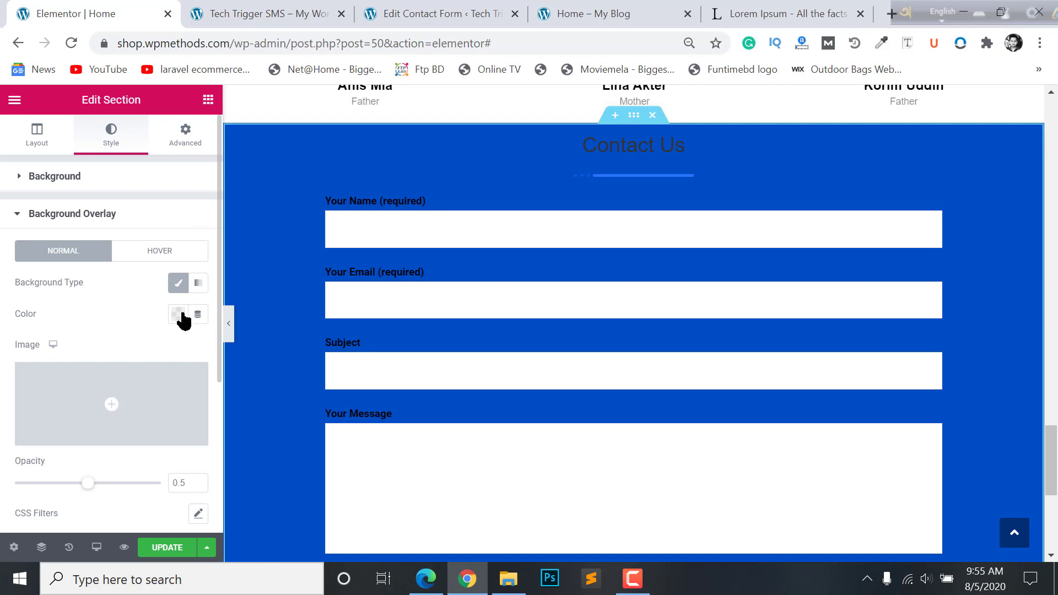
{"action": "left_click", "coordinate": [177, 314]}
{"action": "left_click", "coordinate": [107, 411]}
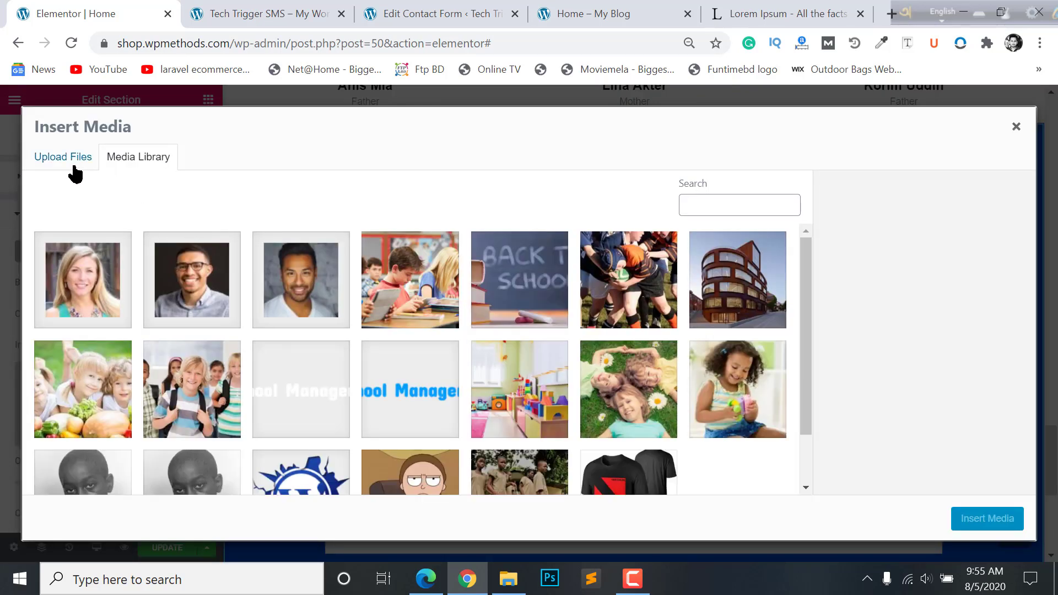
- Upload main_bg.png from Downloads and insert it as the overlay image
{"action": "left_click", "coordinate": [70, 164]}
{"action": "left_click", "coordinate": [524, 346]}
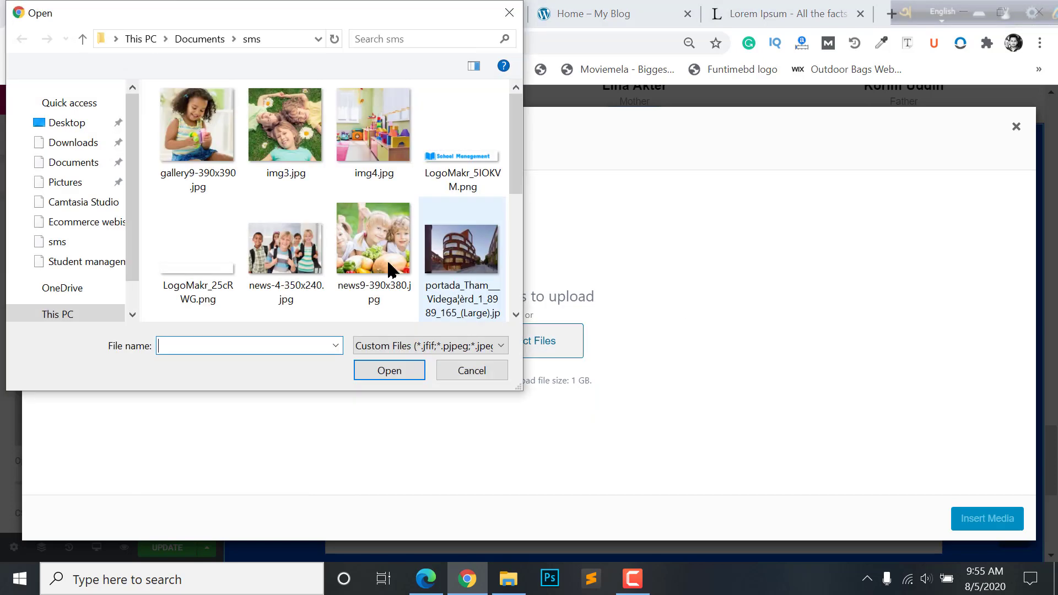
{"action": "scroll", "coordinate": [71, 160], "scroll_direction": "down", "scroll_amount": 3}
{"action": "left_click", "coordinate": [68, 203]}
{"action": "scroll", "coordinate": [397, 215], "scroll_direction": "down", "scroll_amount": 2}
{"action": "scroll", "coordinate": [414, 223], "scroll_direction": "down", "scroll_amount": 10}
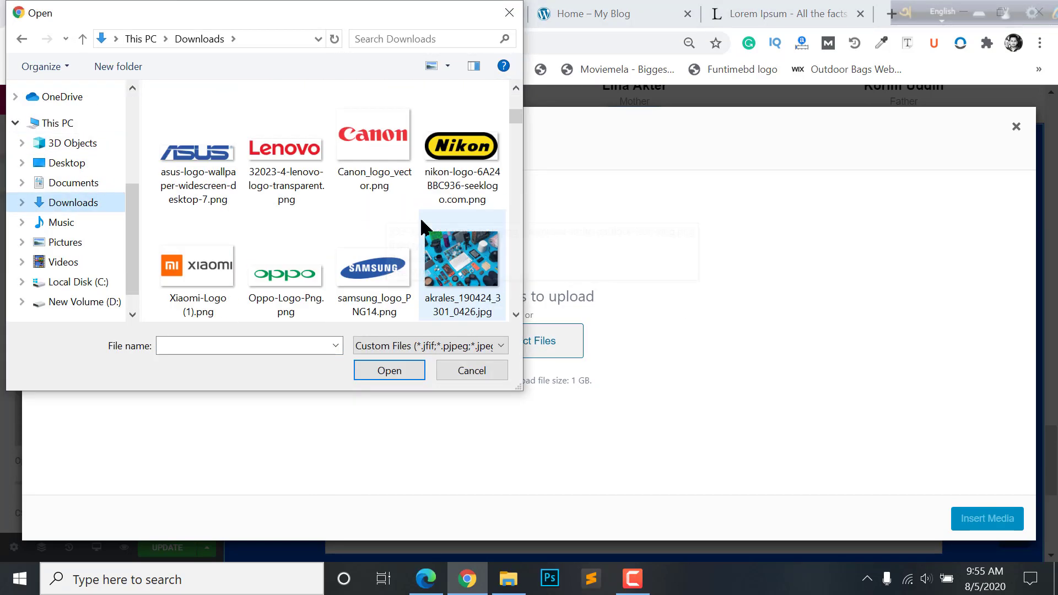
{"action": "scroll", "coordinate": [415, 226], "scroll_direction": "down", "scroll_amount": 3}
{"action": "left_click", "coordinate": [465, 145]}
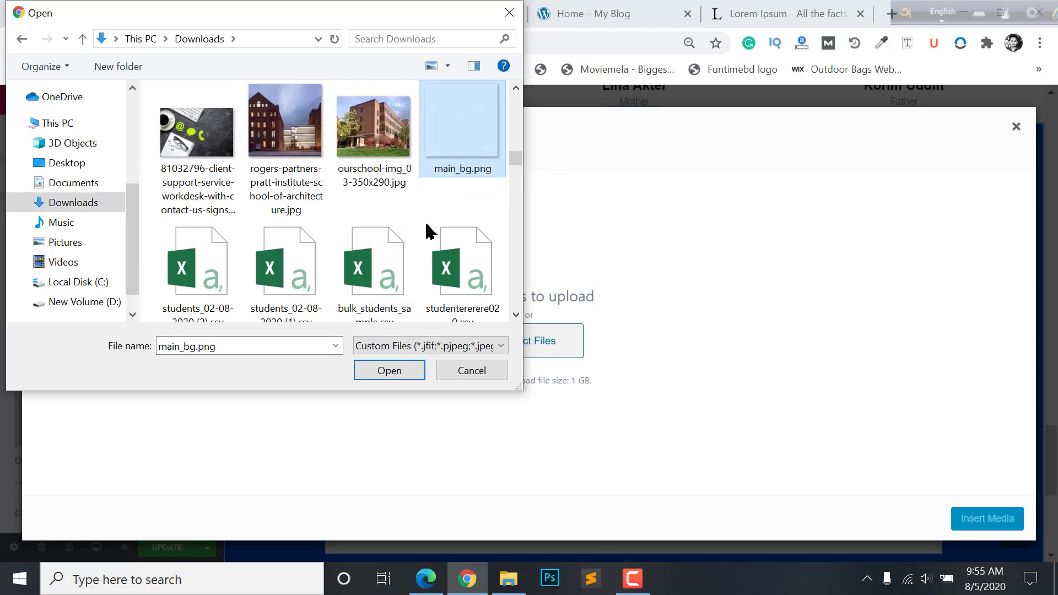
{"action": "left_click", "coordinate": [391, 371]}
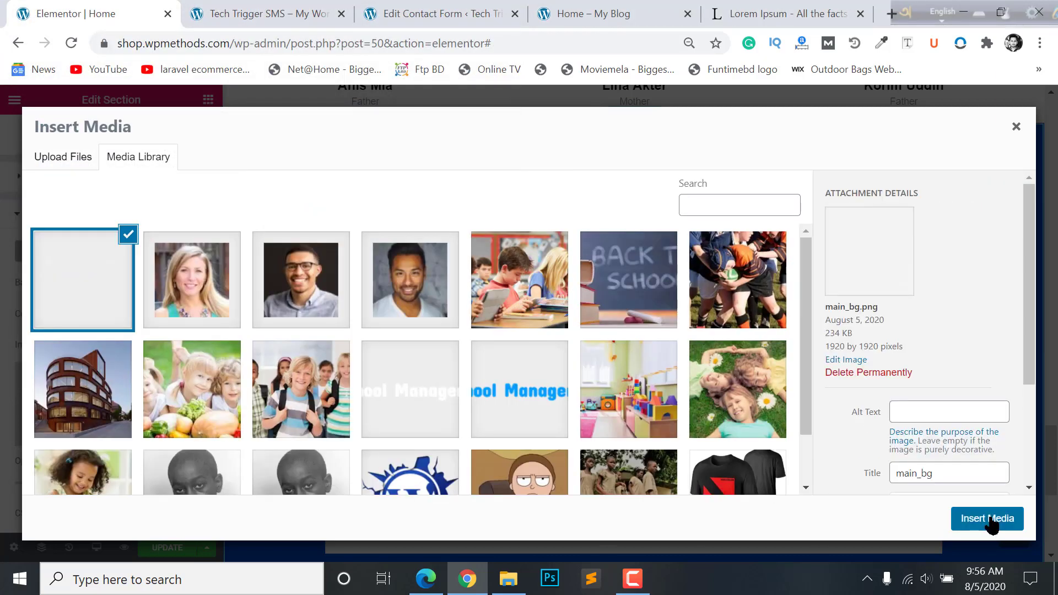
{"action": "left_click", "coordinate": [988, 518]}
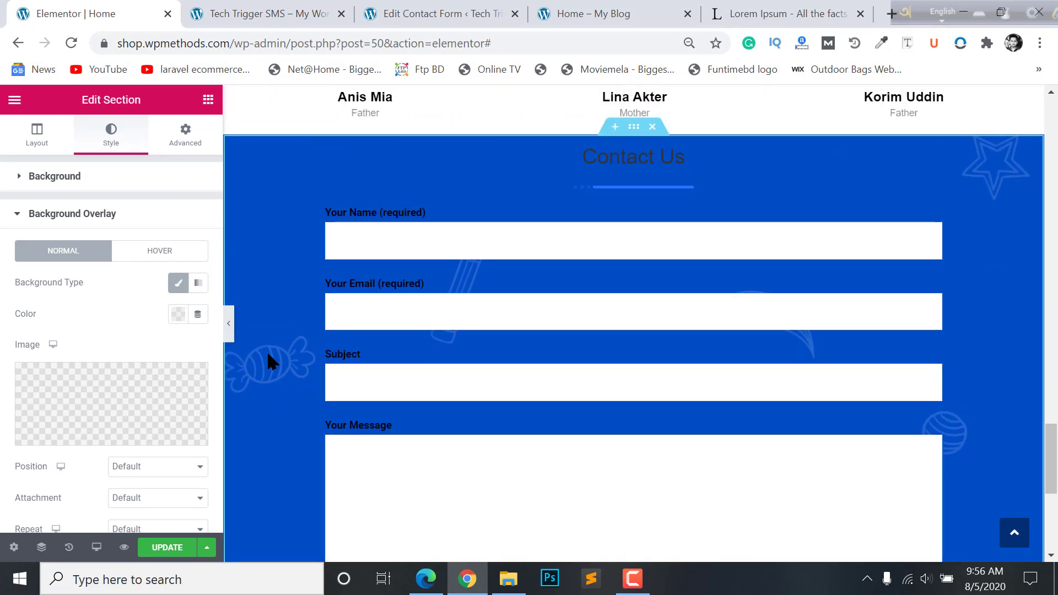
- Set the overlay pattern to Center Center position, Fixed attachment, No-repeat and Cover size
{"action": "scroll", "coordinate": [105, 375], "scroll_direction": "down", "scroll_amount": 3}
{"action": "left_click", "coordinate": [142, 319]}
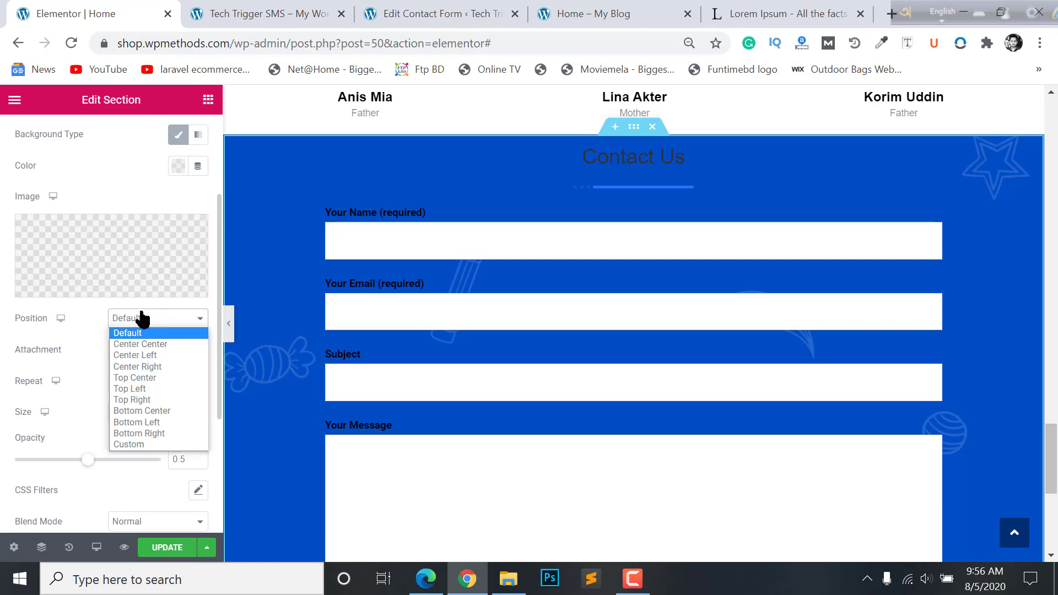
{"action": "left_click", "coordinate": [148, 343]}
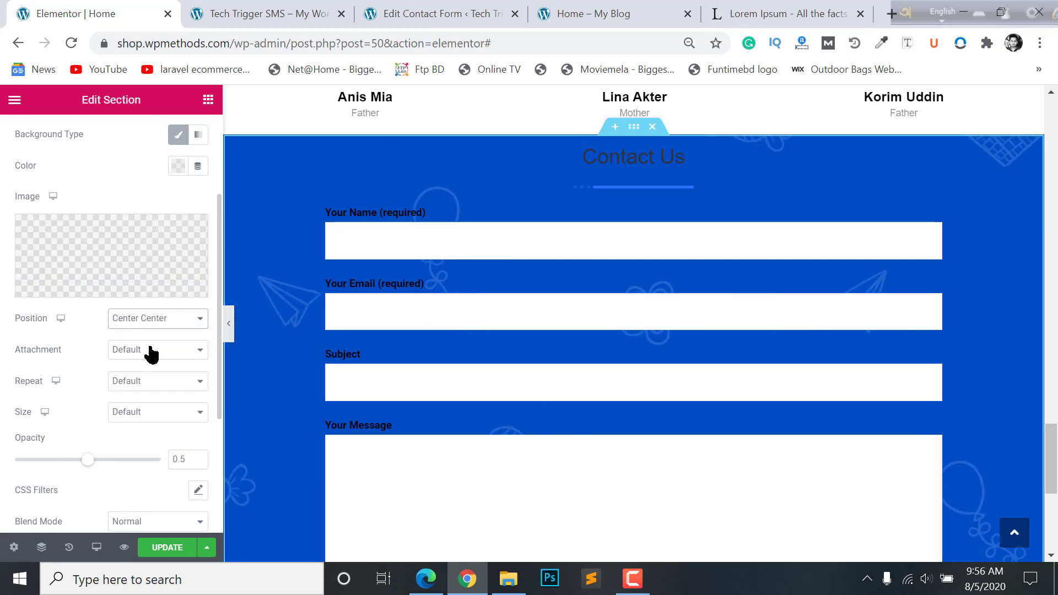
{"action": "left_click", "coordinate": [150, 355]}
{"action": "left_click", "coordinate": [137, 389]}
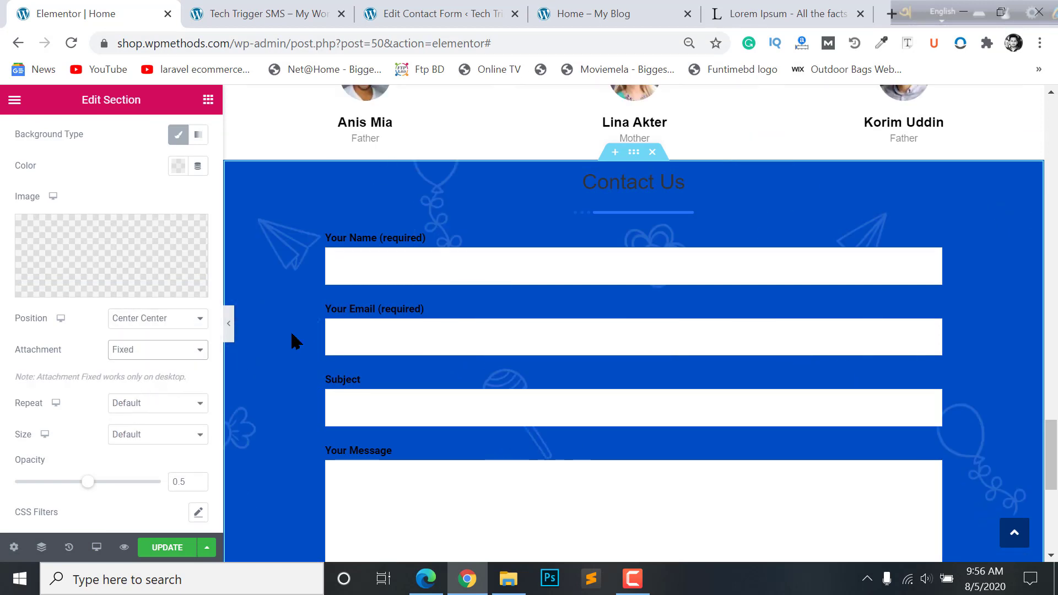
{"action": "left_click", "coordinate": [123, 403]}
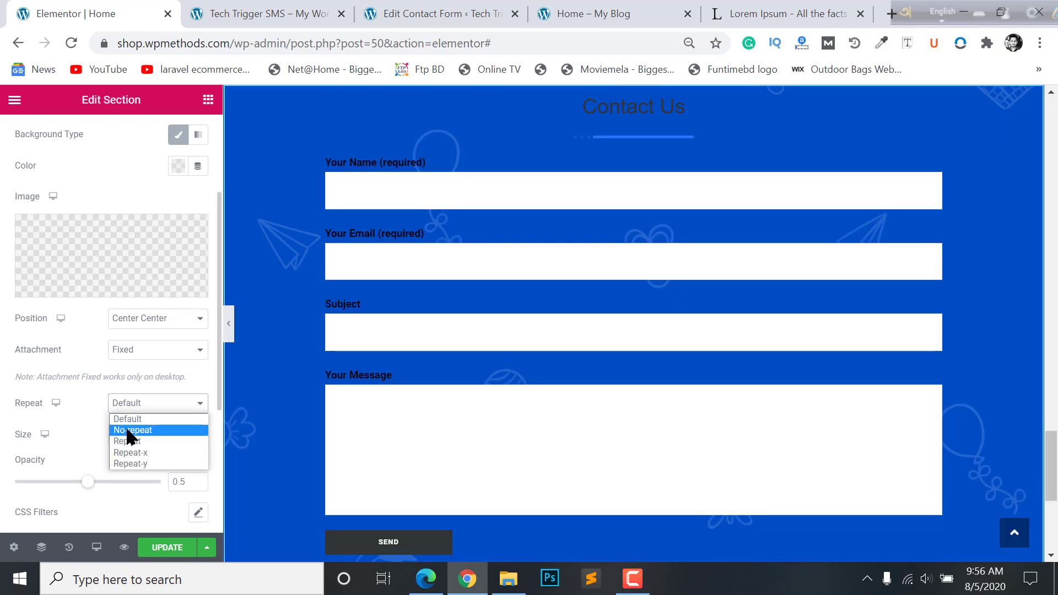
{"action": "left_click", "coordinate": [127, 430]}
{"action": "left_click", "coordinate": [127, 438]}
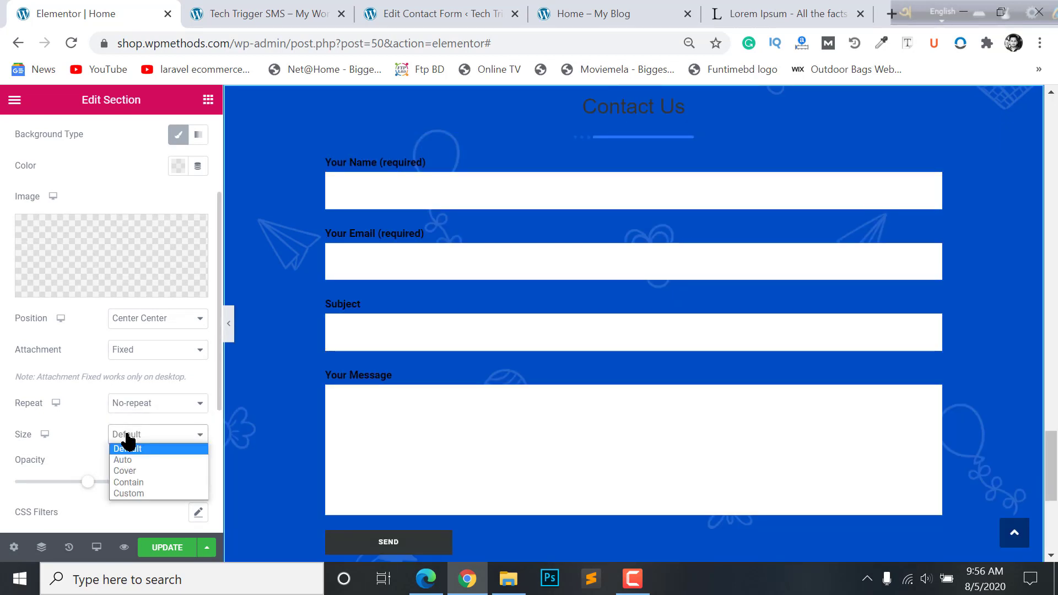
{"action": "left_click", "coordinate": [122, 470]}
- Preview the full-width patterned section with the editor panel collapsed, then restore the panel
{"action": "scroll", "coordinate": [548, 408], "scroll_direction": "down", "scroll_amount": 5}
{"action": "scroll", "coordinate": [550, 411], "scroll_direction": "up", "scroll_amount": 8}
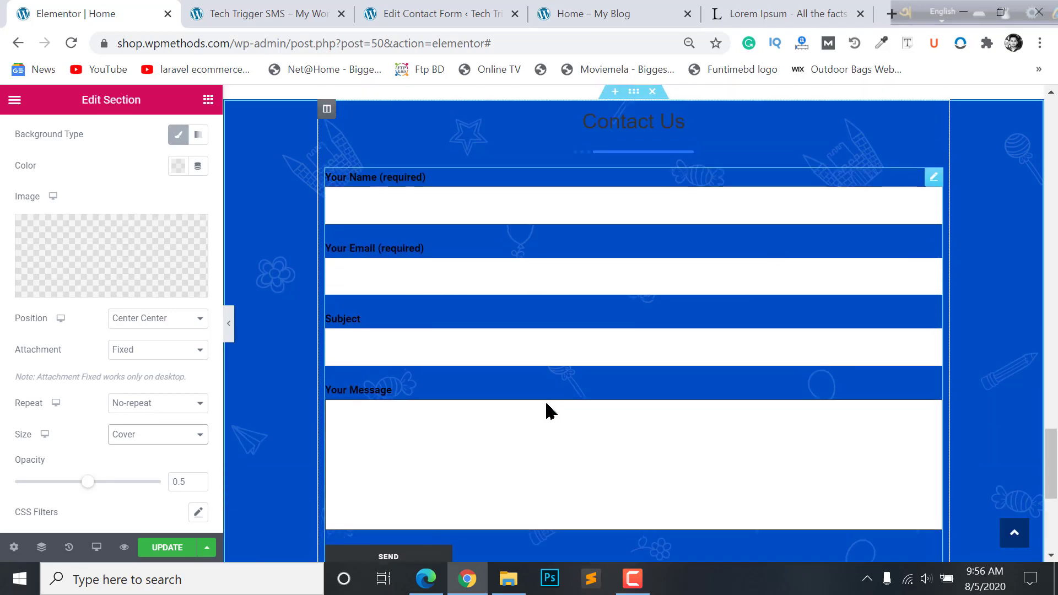
{"action": "scroll", "coordinate": [545, 410], "scroll_direction": "down", "scroll_amount": 2}
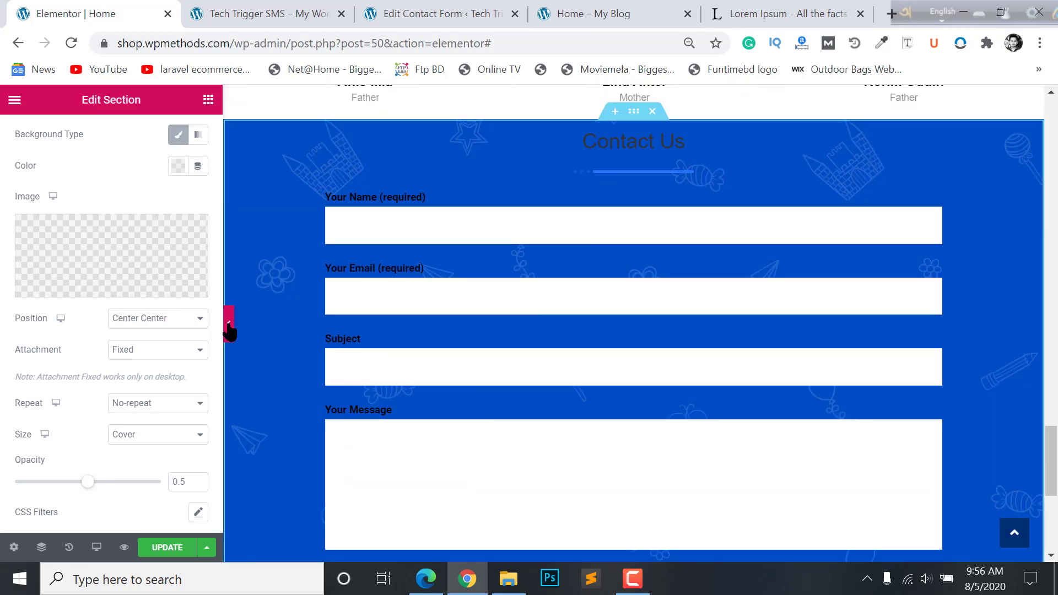
{"action": "left_click", "coordinate": [229, 327]}
{"action": "scroll", "coordinate": [755, 397], "scroll_direction": "up", "scroll_amount": 3}
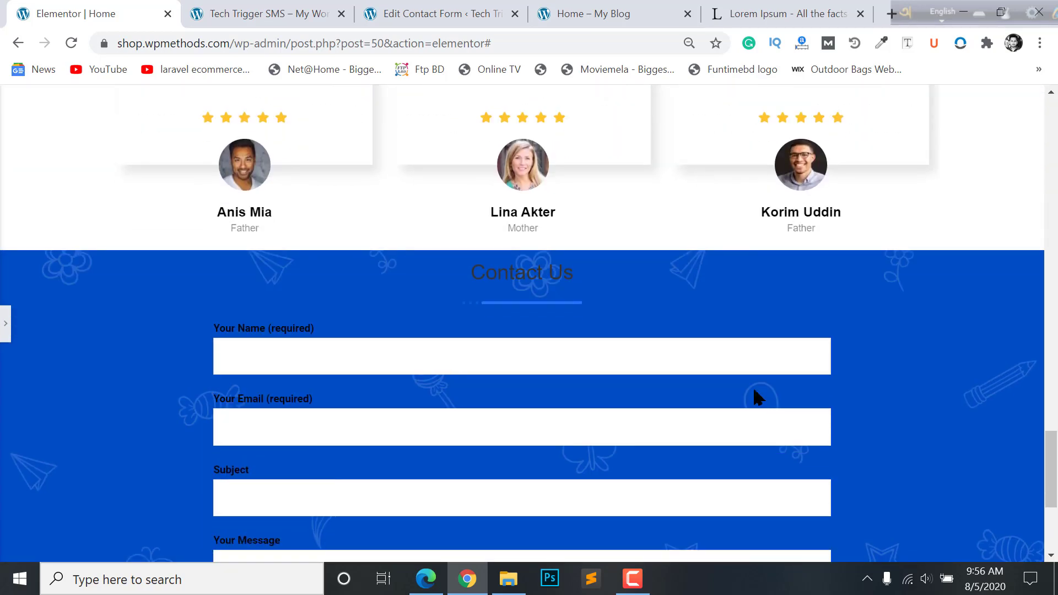
{"action": "scroll", "coordinate": [756, 397], "scroll_direction": "down", "scroll_amount": 4}
{"action": "key", "text": "ctrl+p"}
{"action": "scroll", "coordinate": [746, 325], "scroll_direction": "up", "scroll_amount": 2}
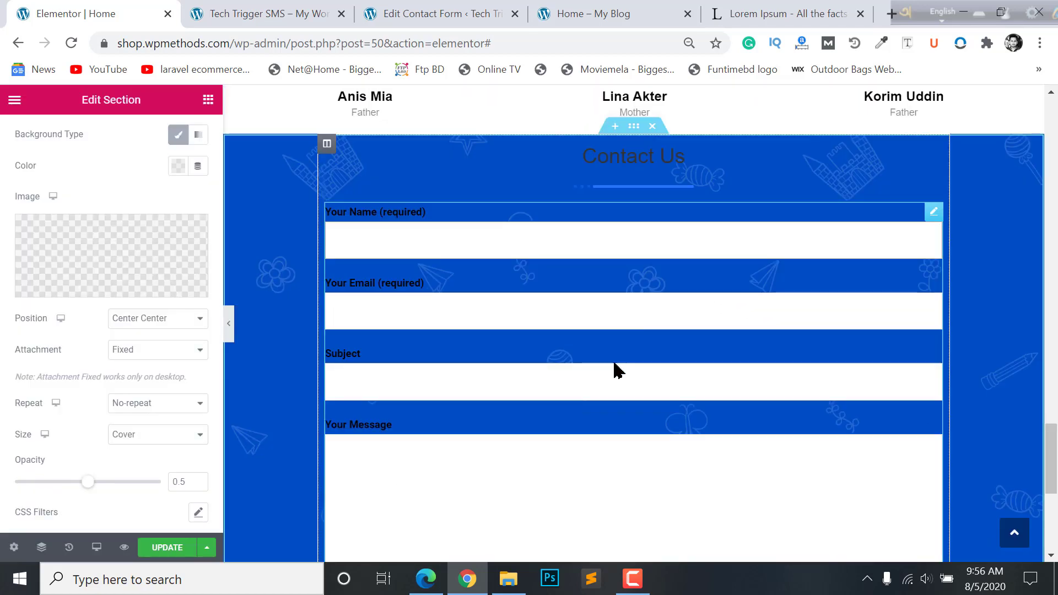
{"action": "scroll", "coordinate": [612, 386], "scroll_direction": "down", "scroll_amount": 2}
{"action": "scroll", "coordinate": [623, 308], "scroll_direction": "up", "scroll_amount": 2}
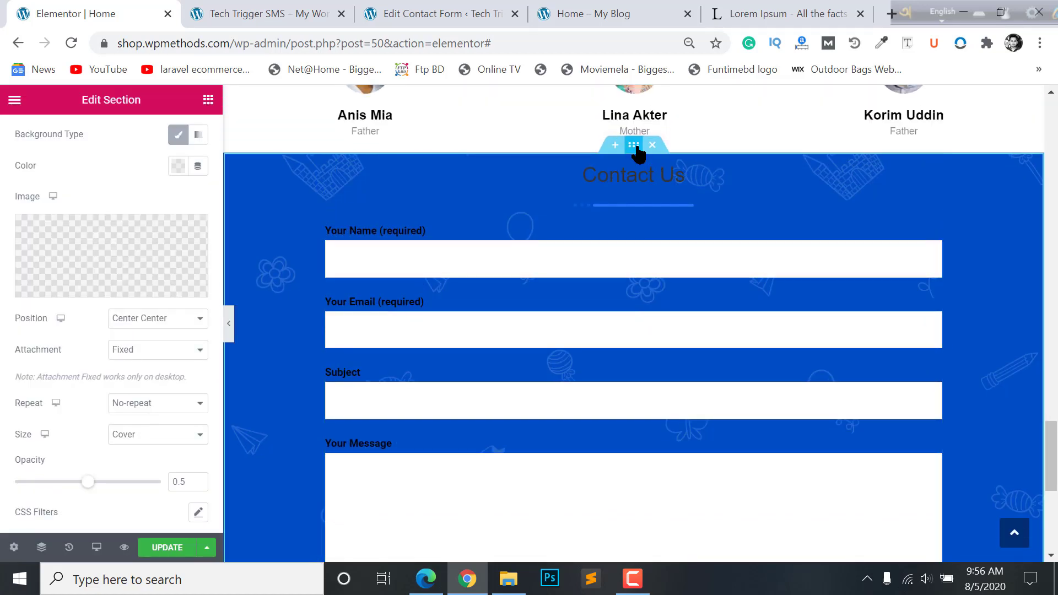
{"action": "scroll", "coordinate": [183, 139], "scroll_direction": "up", "scroll_amount": 3}
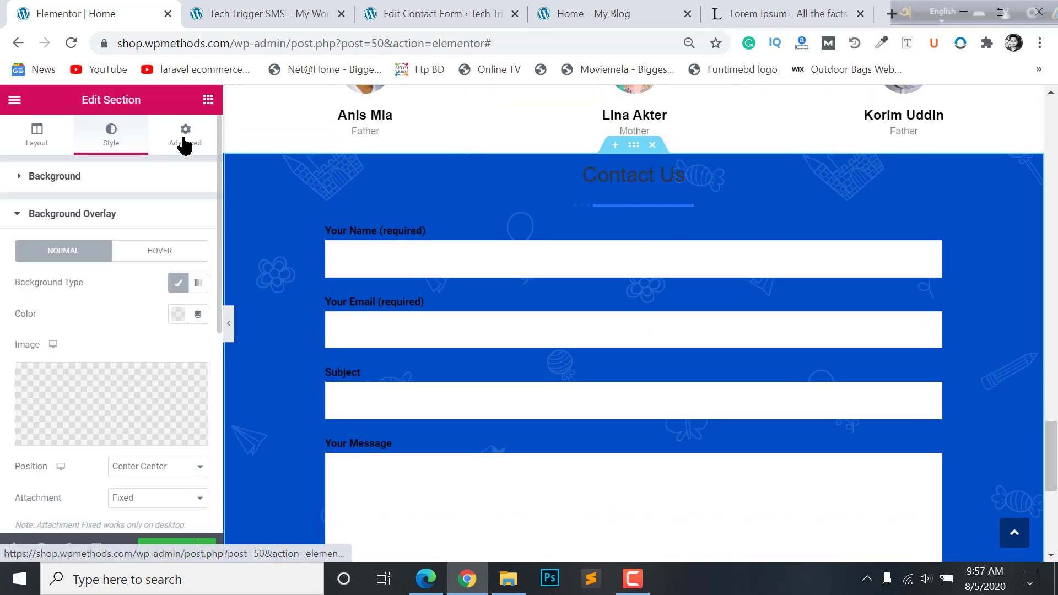
- Clear the Contact Us section's margin in the Advanced tab
{"action": "left_click", "coordinate": [173, 148]}
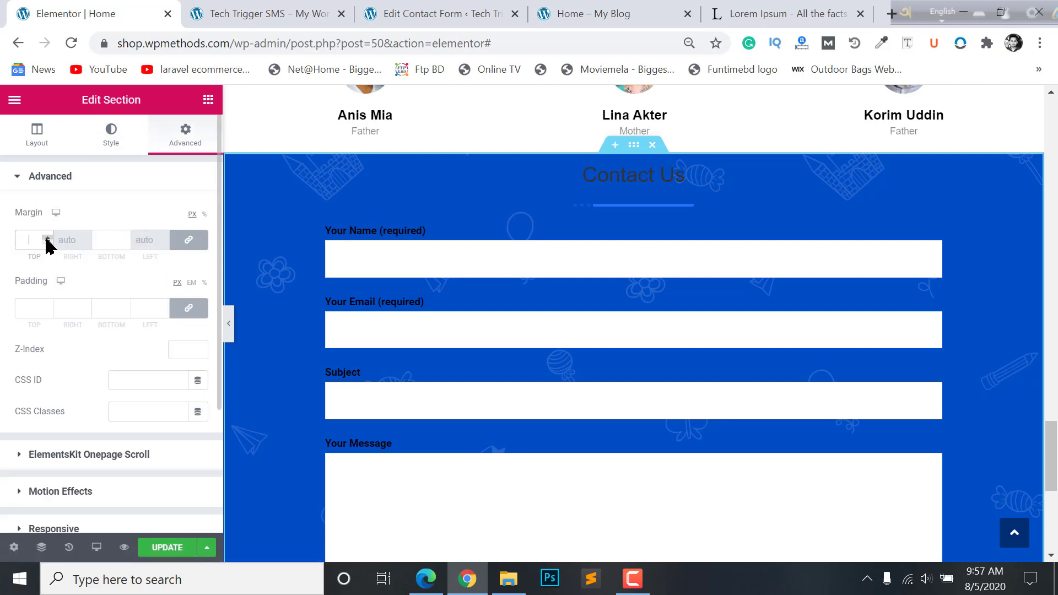
{"action": "type", "text": "50"}
{"action": "key", "text": "BackSpace"}
{"action": "key", "text": "BackSpace"}
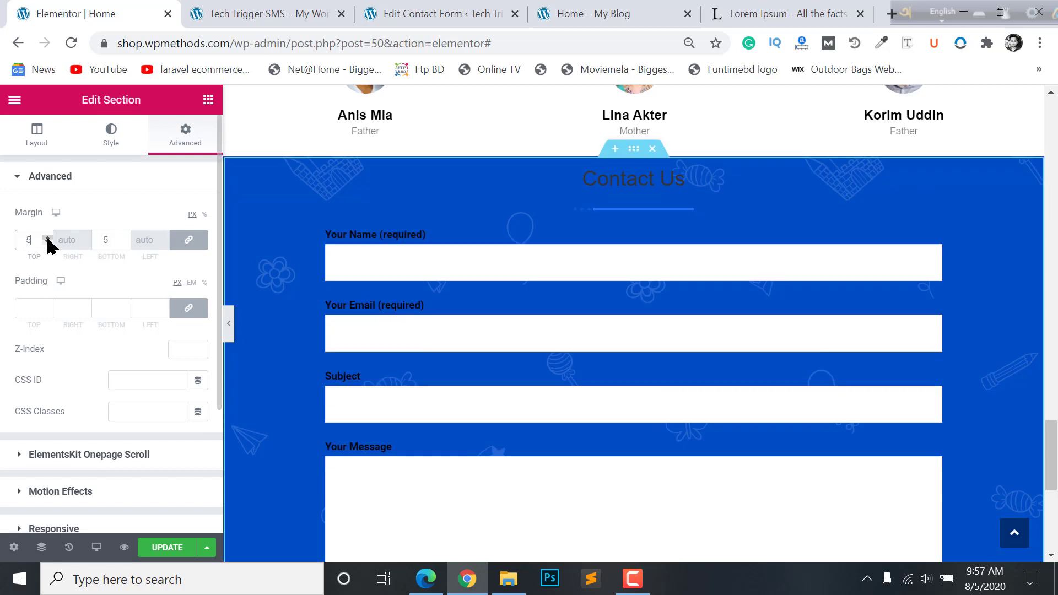
- Unlink the padding, set Top and Bottom to 50 px, and open the Contact Form 7 widget
{"action": "left_click", "coordinate": [28, 309]}
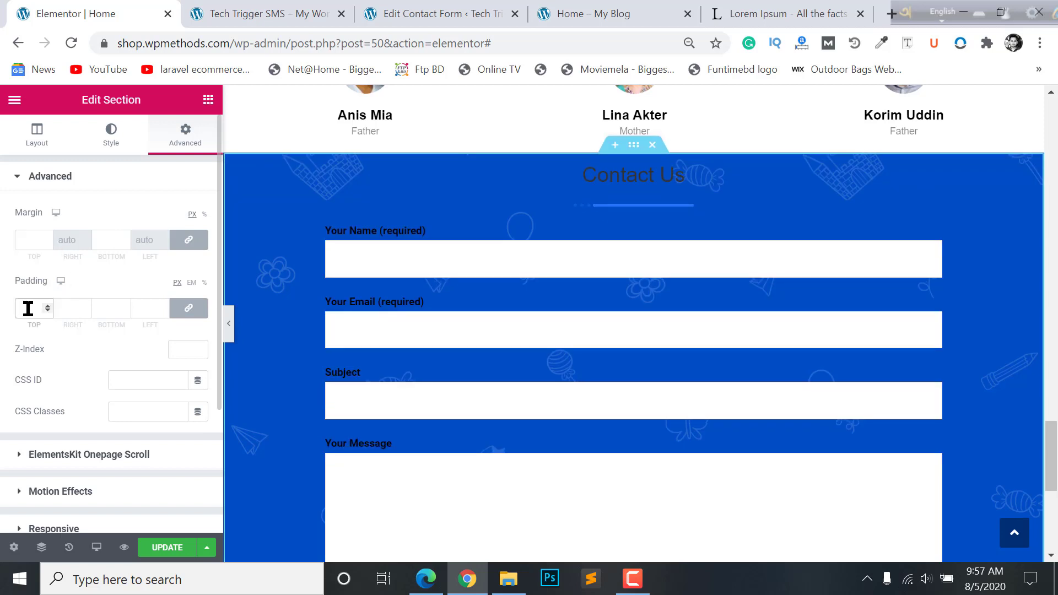
{"action": "left_click", "coordinate": [189, 310]}
{"action": "left_click_drag", "start_coordinate": [33, 311], "coordinate": [9, 318]}
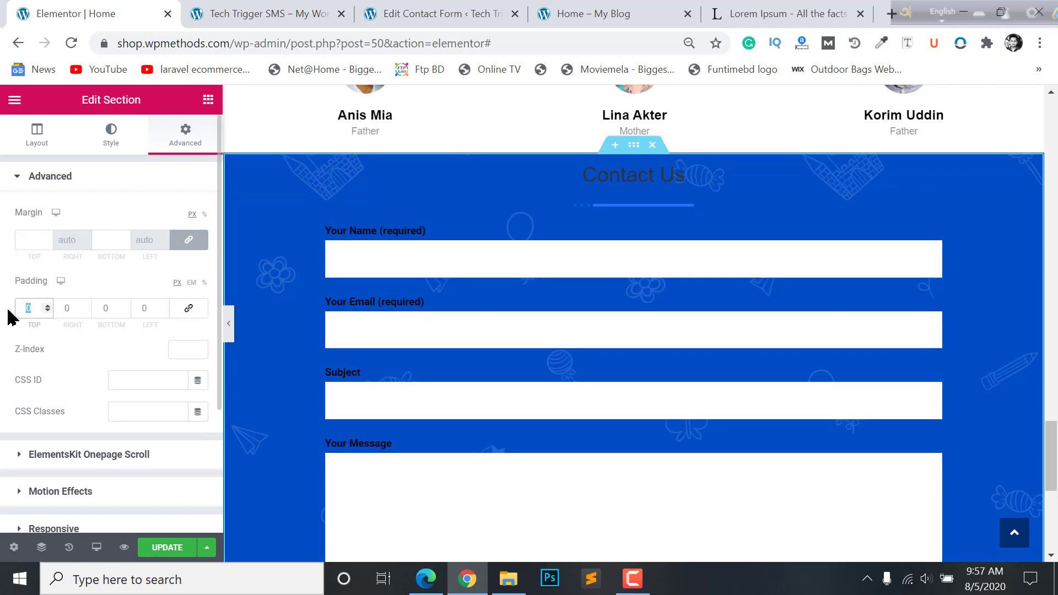
{"action": "type", "text": "50"}
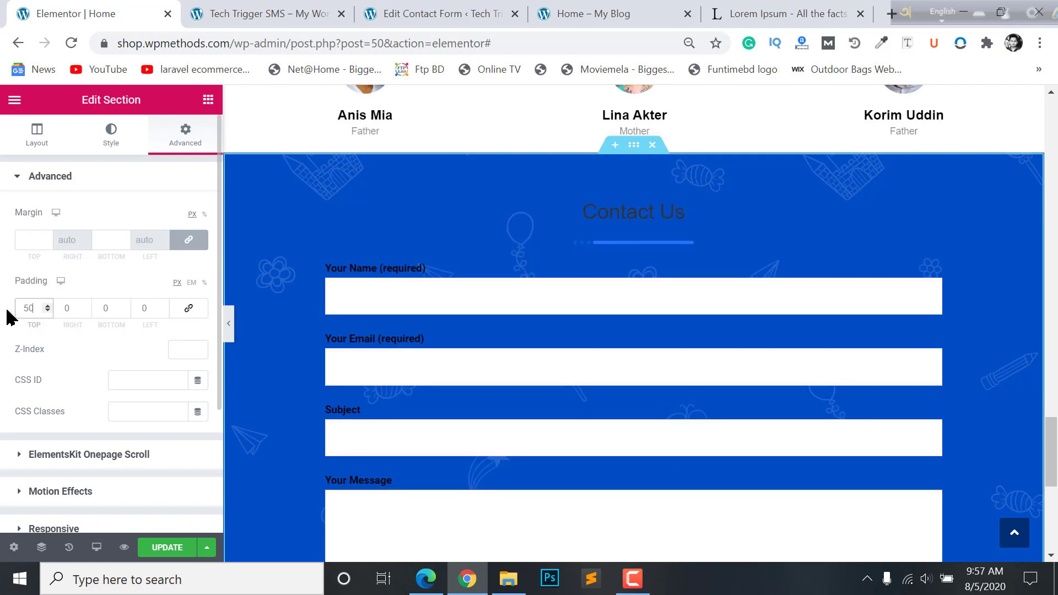
{"action": "left_click", "coordinate": [150, 310]}
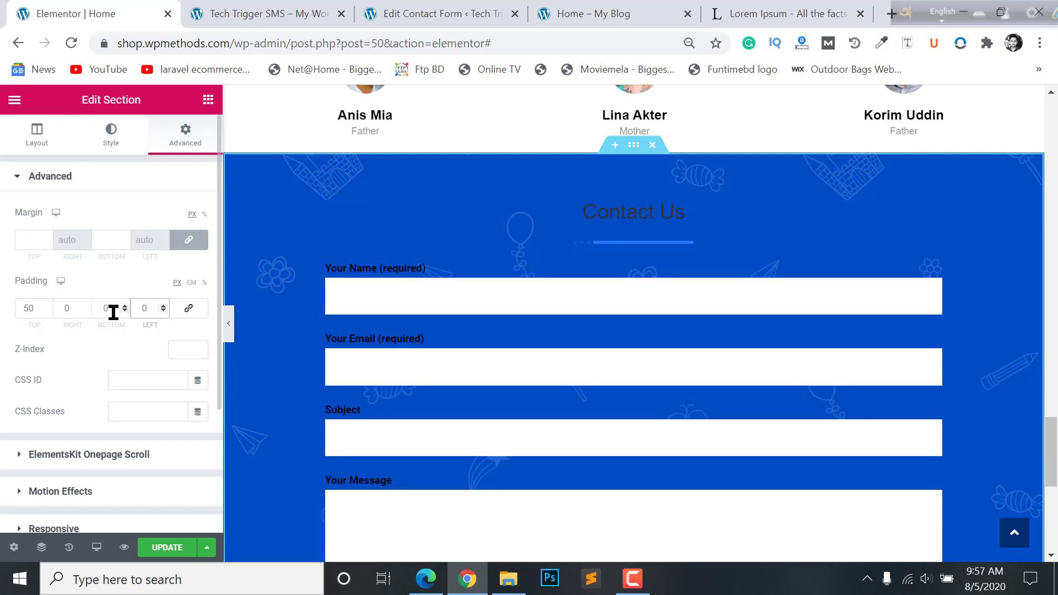
{"action": "left_click_drag", "start_coordinate": [113, 312], "coordinate": [86, 317]}
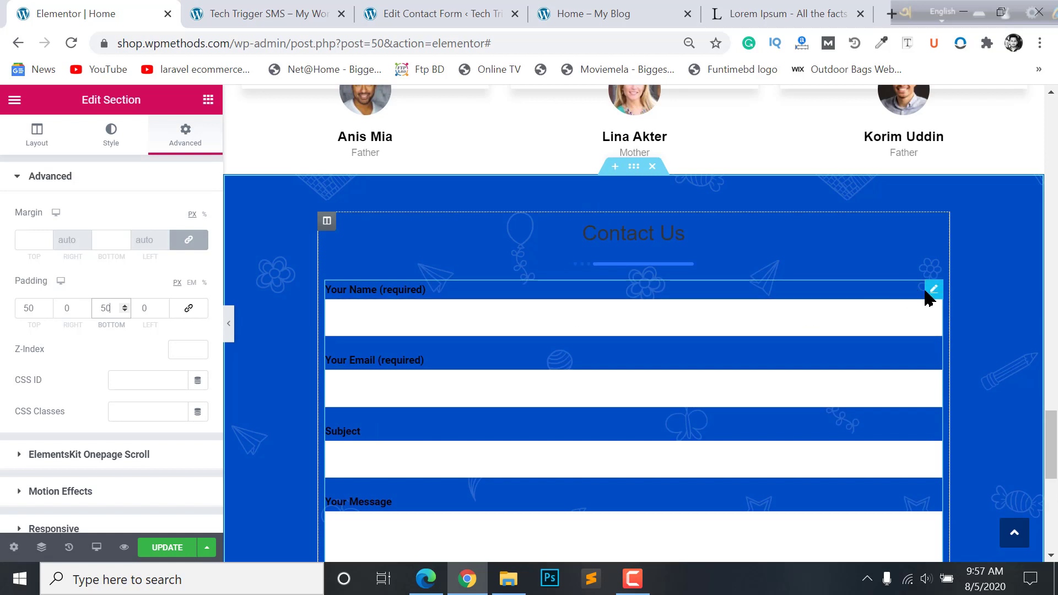
{"action": "left_click", "coordinate": [934, 290]}
{"action": "scroll", "coordinate": [568, 219], "scroll_direction": "down", "scroll_amount": 2}
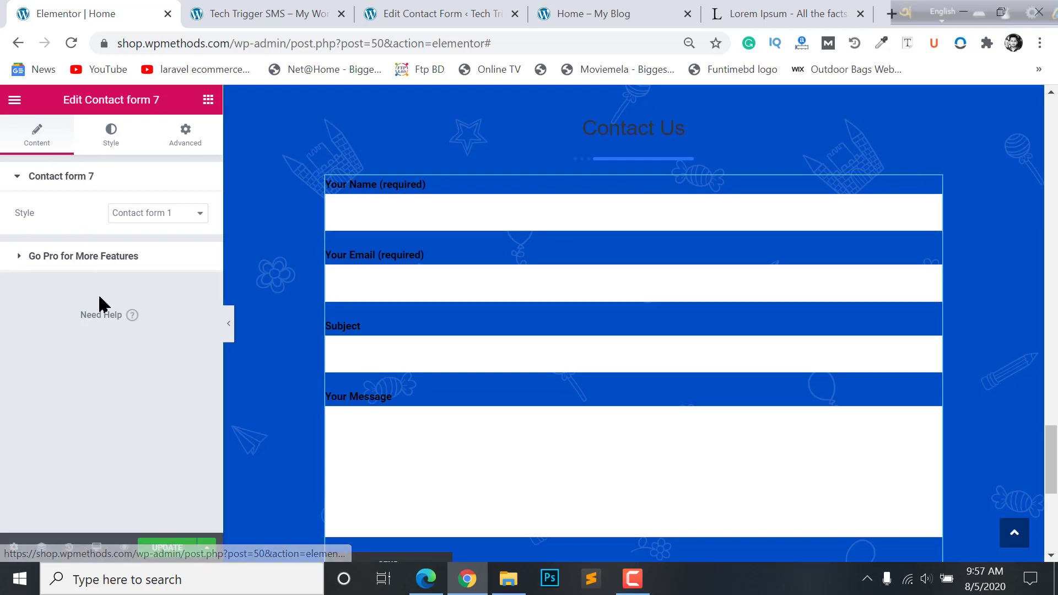
- Make the form labels white and enlarge their typography to 17px
{"action": "left_click", "coordinate": [111, 137]}
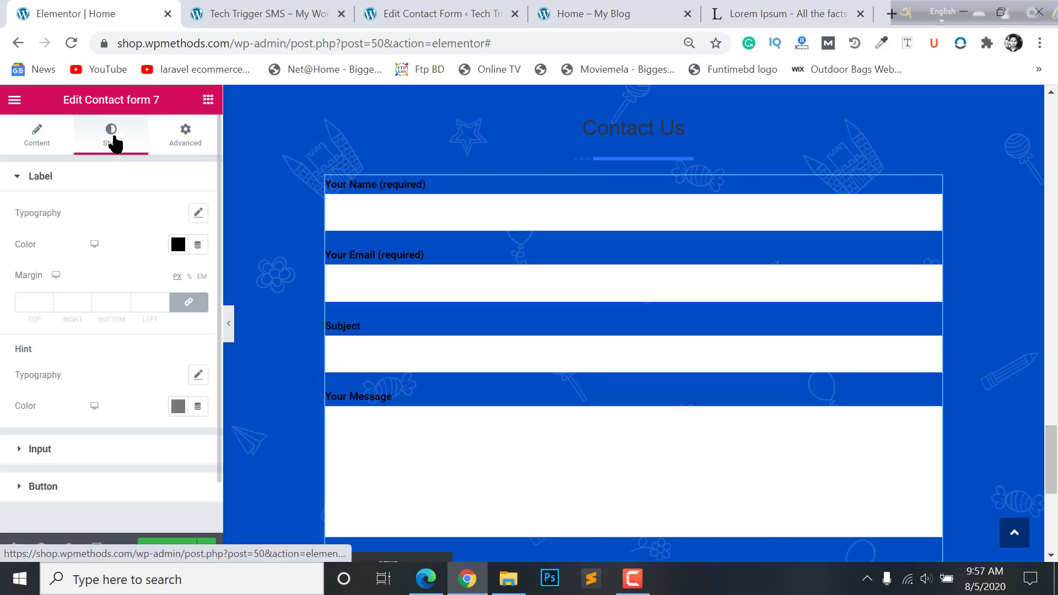
{"action": "left_click", "coordinate": [178, 246]}
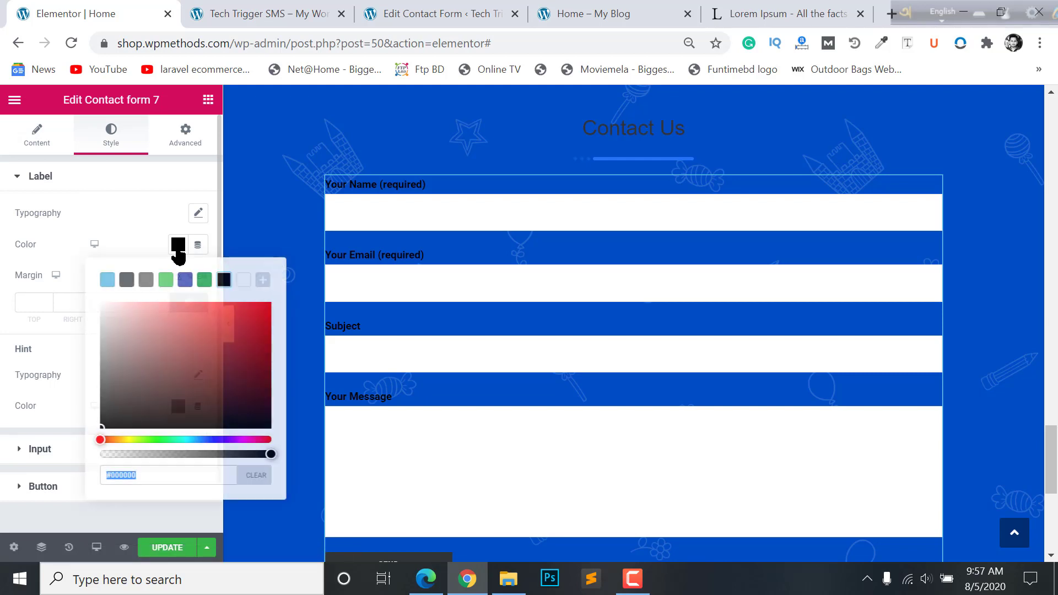
{"action": "left_click", "coordinate": [240, 281]}
{"action": "left_click", "coordinate": [149, 263]}
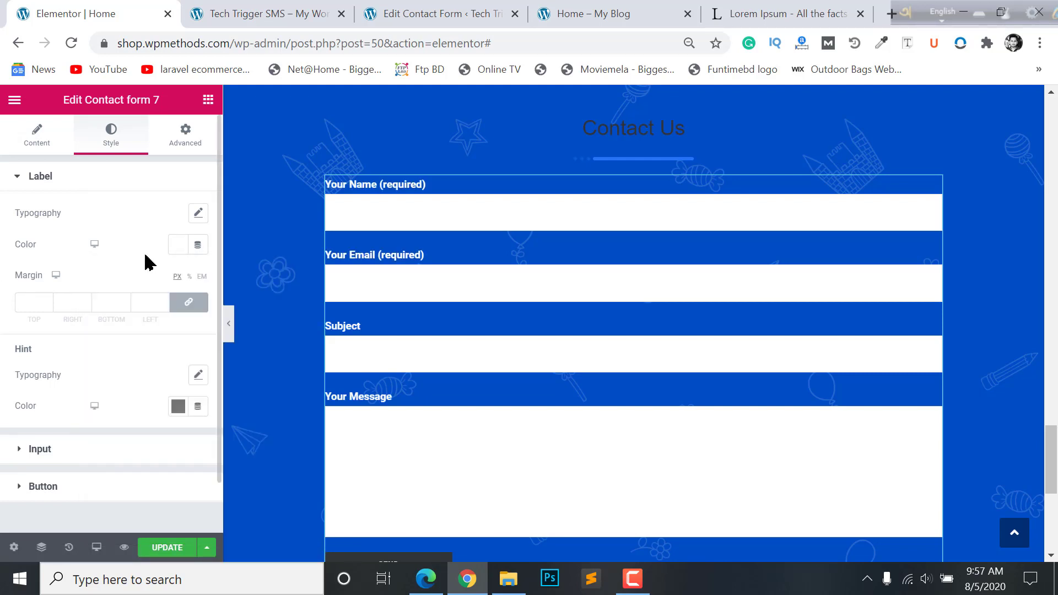
{"action": "left_click", "coordinate": [197, 214]}
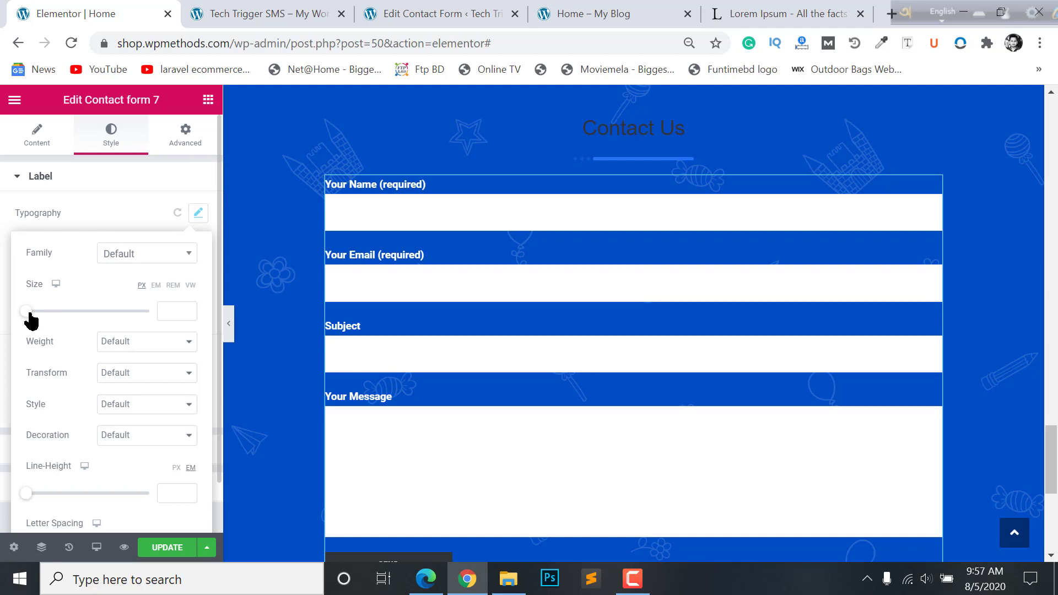
{"action": "left_click_drag", "start_coordinate": [30, 313], "coordinate": [39, 313]}
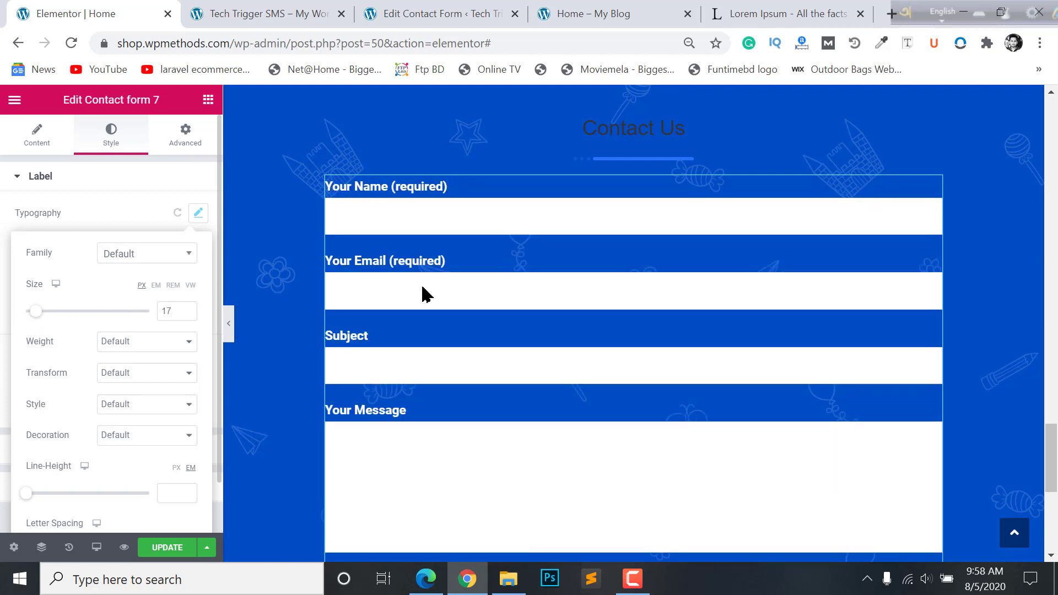
{"action": "left_click", "coordinate": [3, 317]}
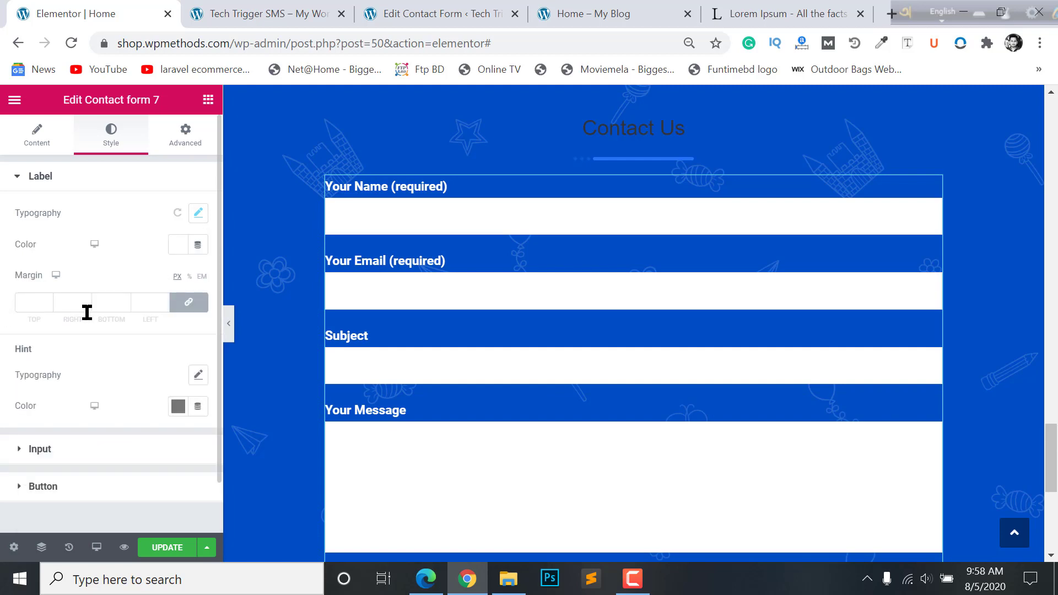
- Check the placeholder hint colour and typography, leaving the hint colour at #886B6B
{"action": "scroll", "coordinate": [61, 420], "scroll_direction": "down", "scroll_amount": 1}
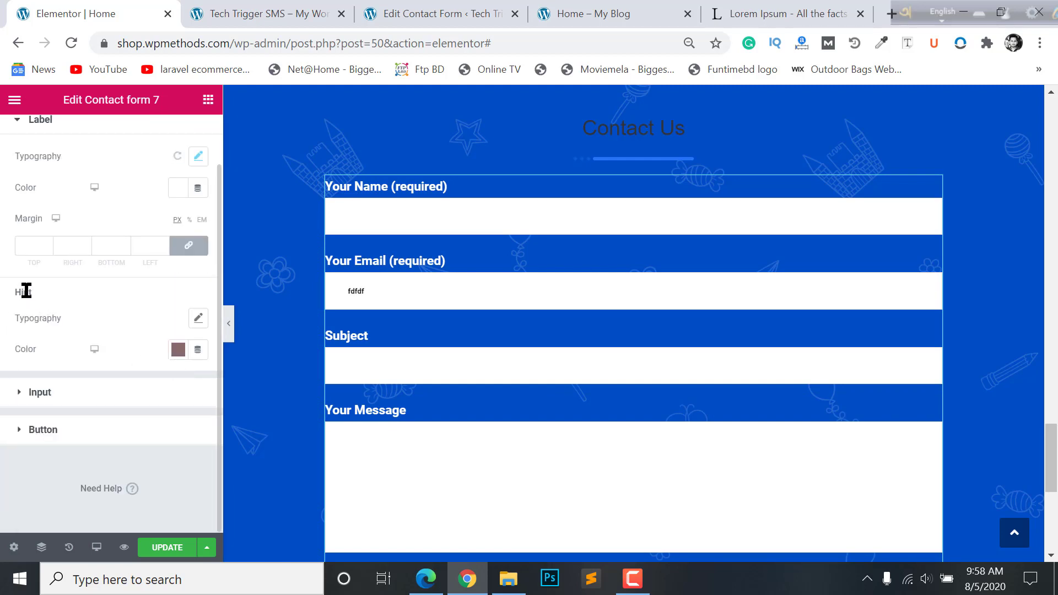
{"action": "left_click", "coordinate": [178, 350]}
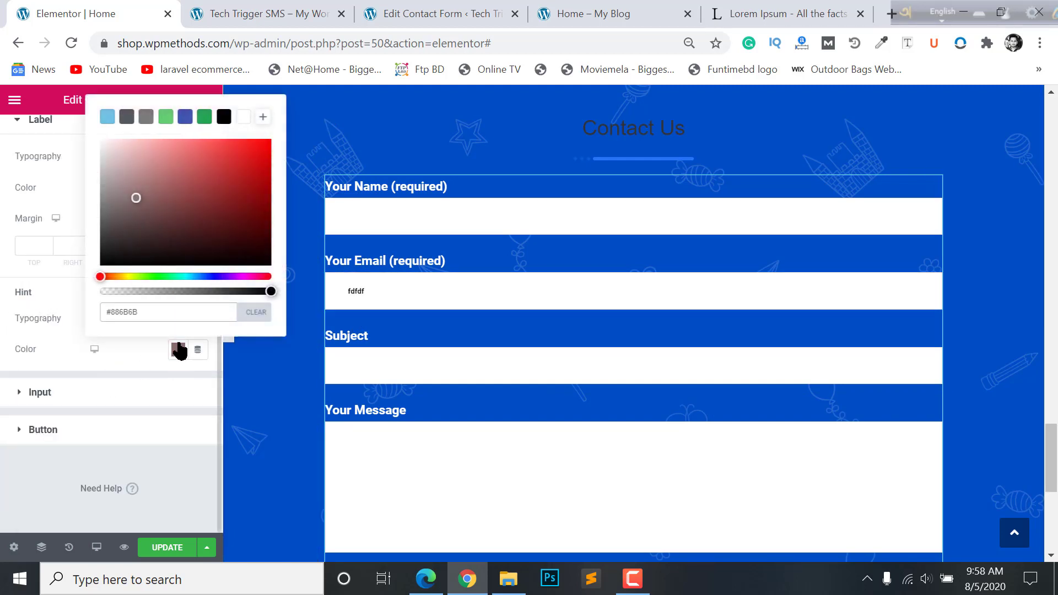
{"action": "left_click", "coordinate": [176, 349]}
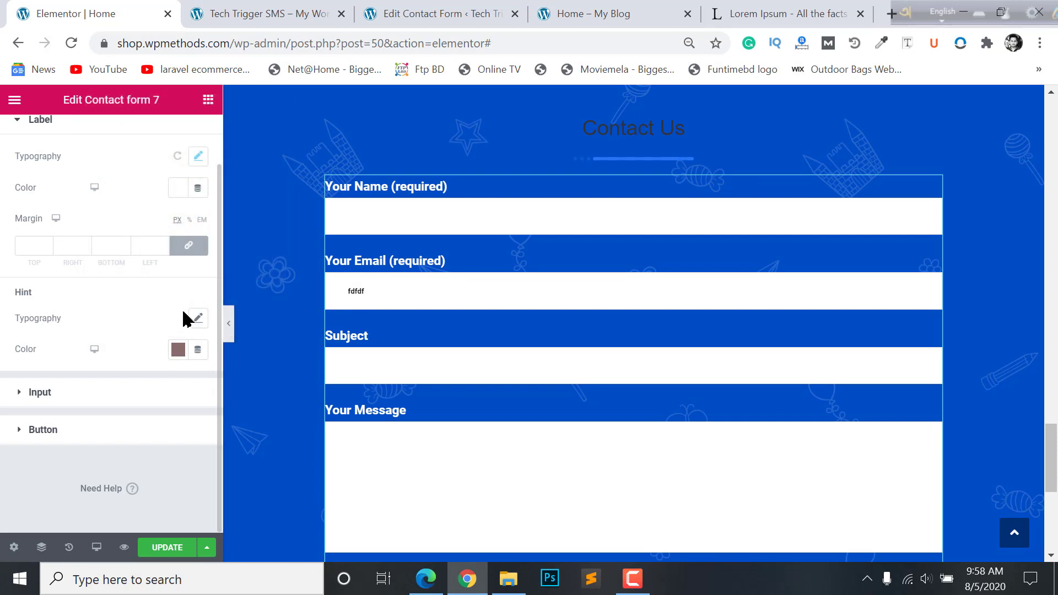
{"action": "left_click", "coordinate": [197, 317]}
{"action": "left_click", "coordinate": [196, 317]}
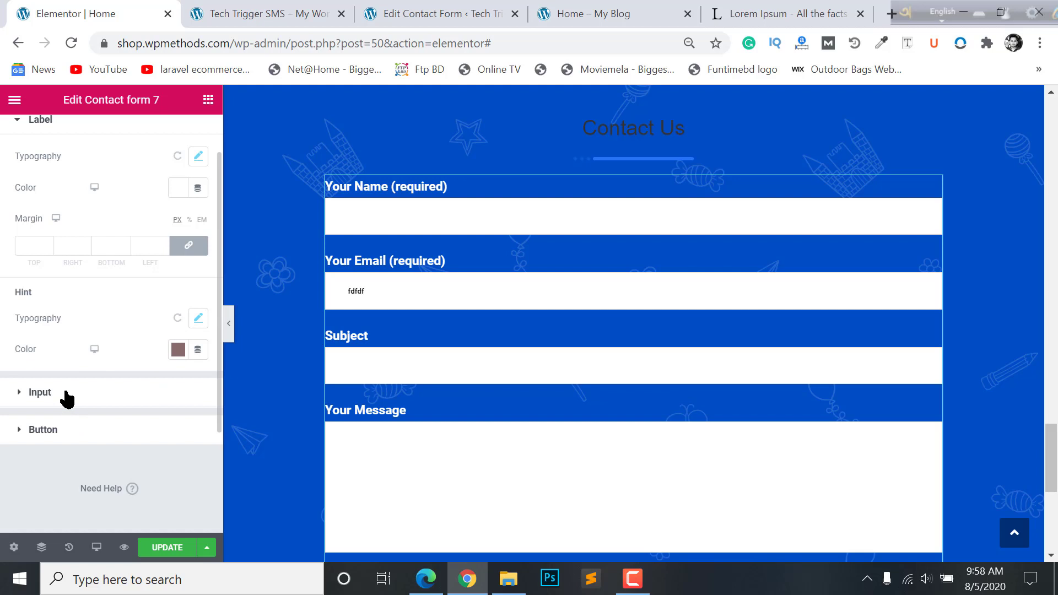
- Give the input fields a classic background with colour alpha set to 0, fully transparent
{"action": "left_click", "coordinate": [36, 395]}
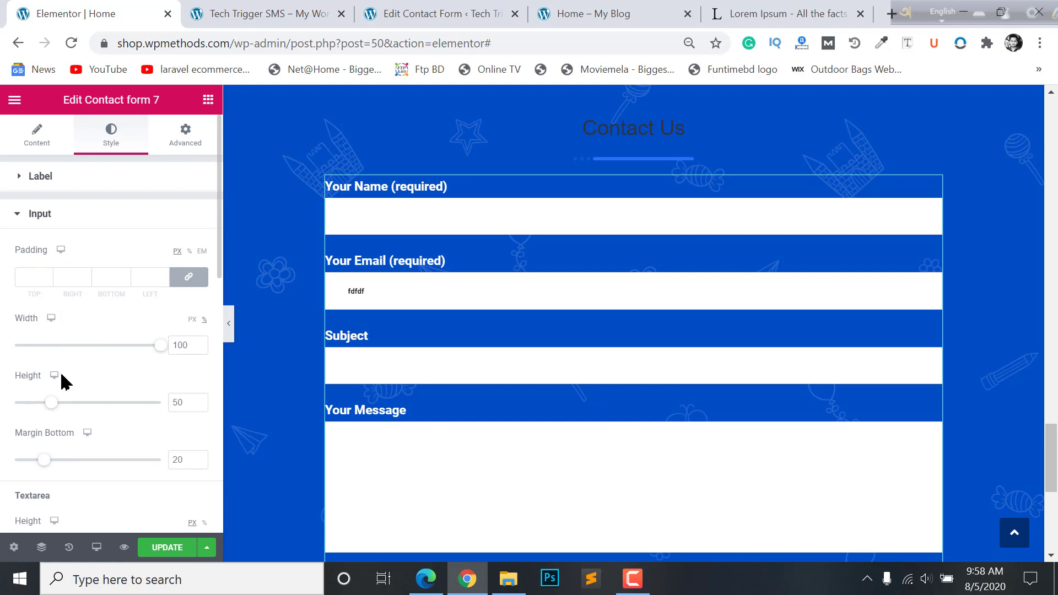
{"action": "scroll", "coordinate": [59, 346], "scroll_direction": "down", "scroll_amount": 3}
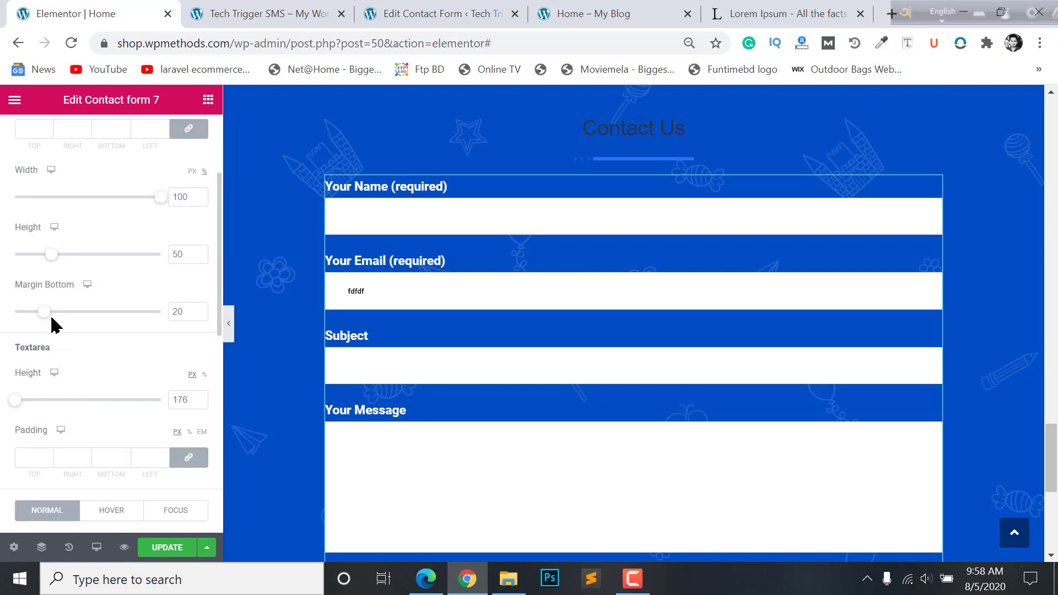
{"action": "scroll", "coordinate": [47, 351], "scroll_direction": "down", "scroll_amount": 6}
{"action": "left_click", "coordinate": [178, 246]}
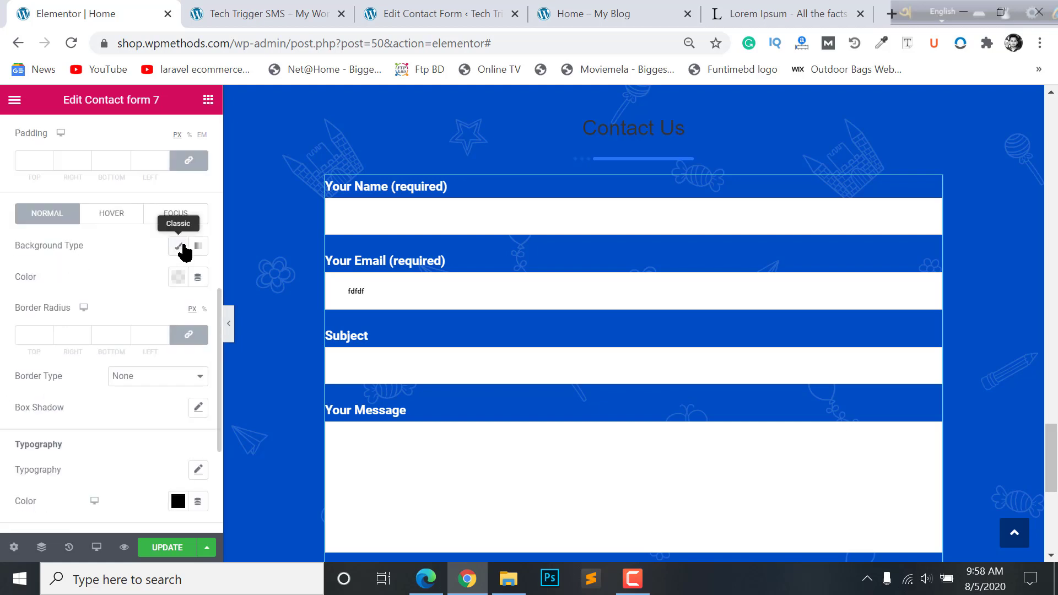
{"action": "left_click", "coordinate": [178, 278]}
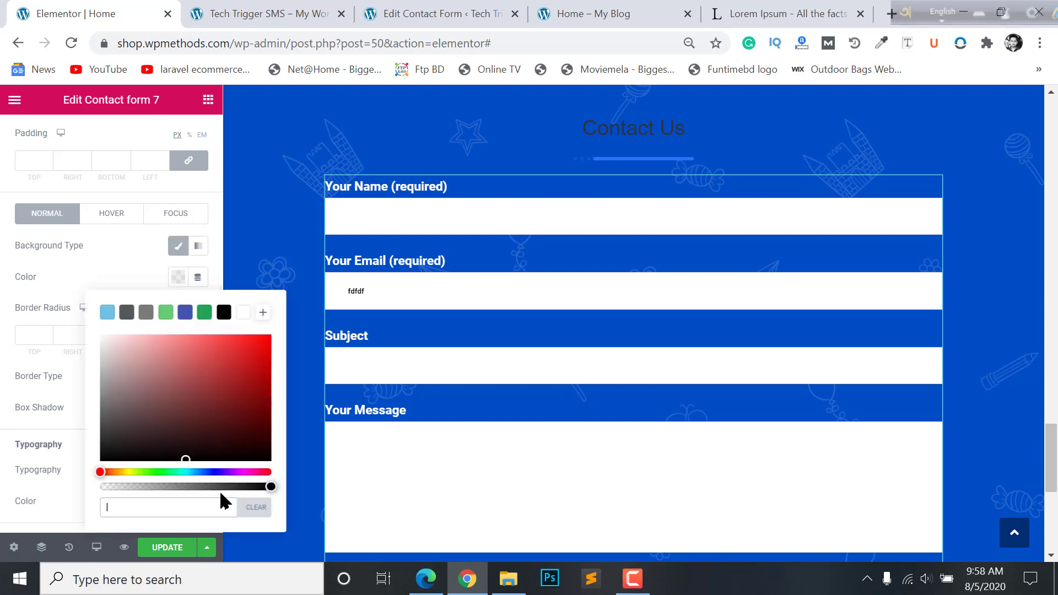
{"action": "left_click_drag", "start_coordinate": [220, 488], "coordinate": [88, 496]}
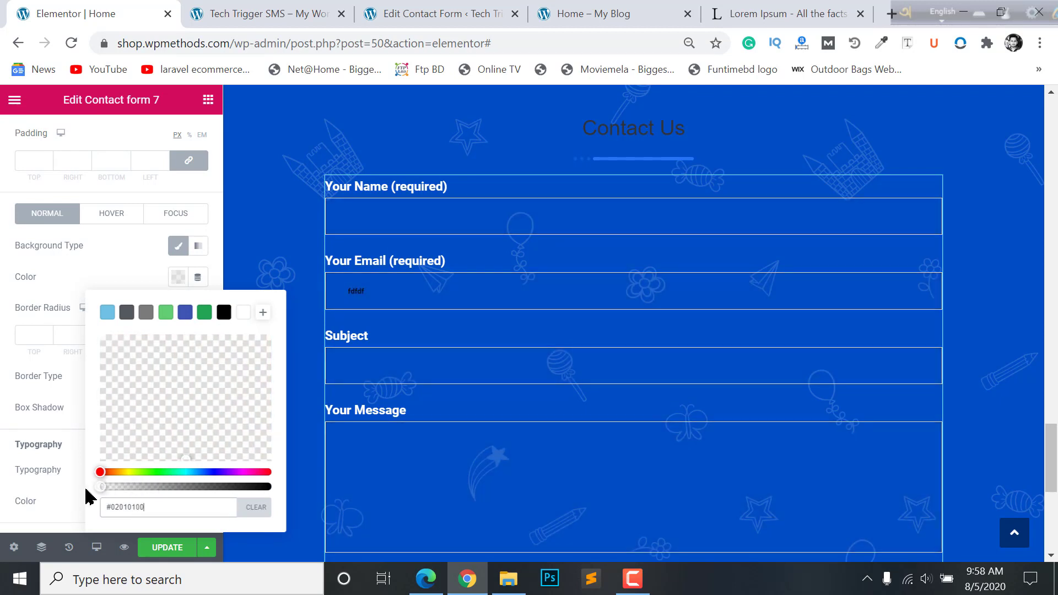
{"action": "left_click", "coordinate": [2, 322]}
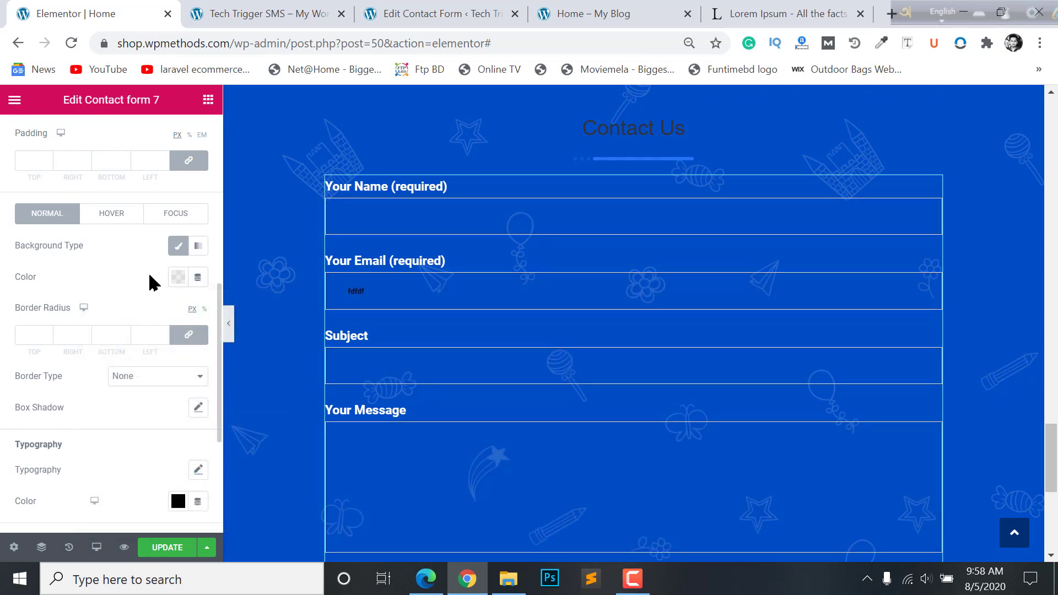
- Give hovered inputs a solid 2px light-blue #6EC1E4 border
{"action": "left_click", "coordinate": [108, 218]}
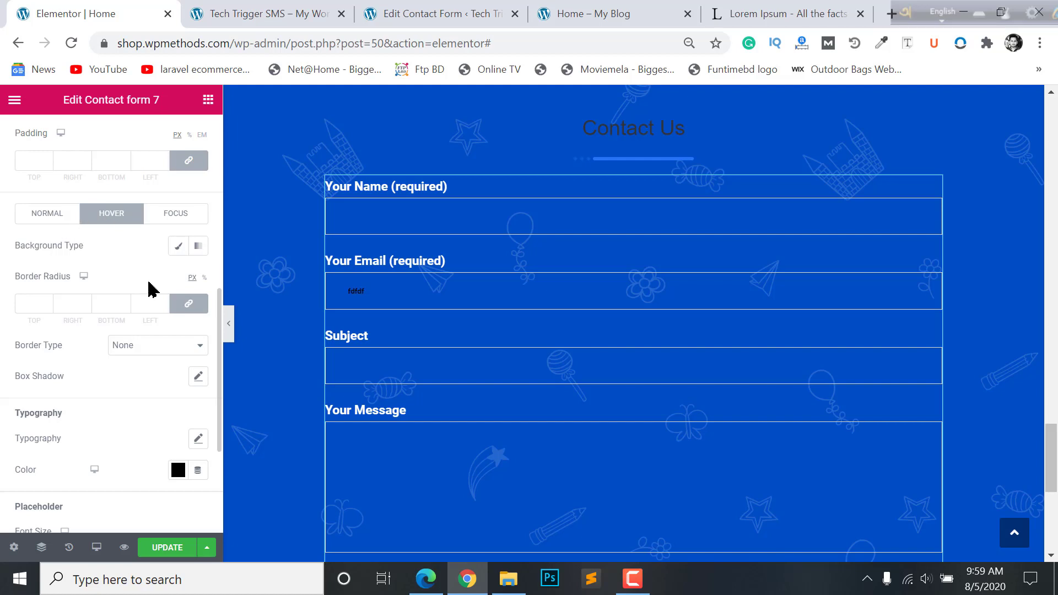
{"action": "left_click", "coordinate": [132, 348]}
{"action": "left_click", "coordinate": [132, 370]}
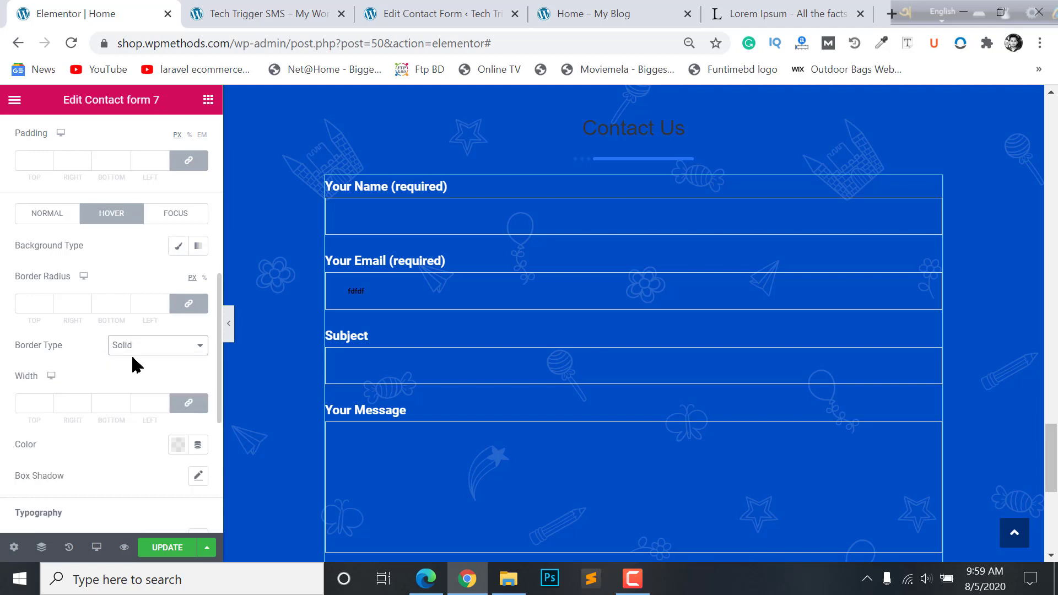
{"action": "left_click", "coordinate": [48, 404]}
{"action": "type", "text": "2"}
{"action": "left_click", "coordinate": [177, 446]}
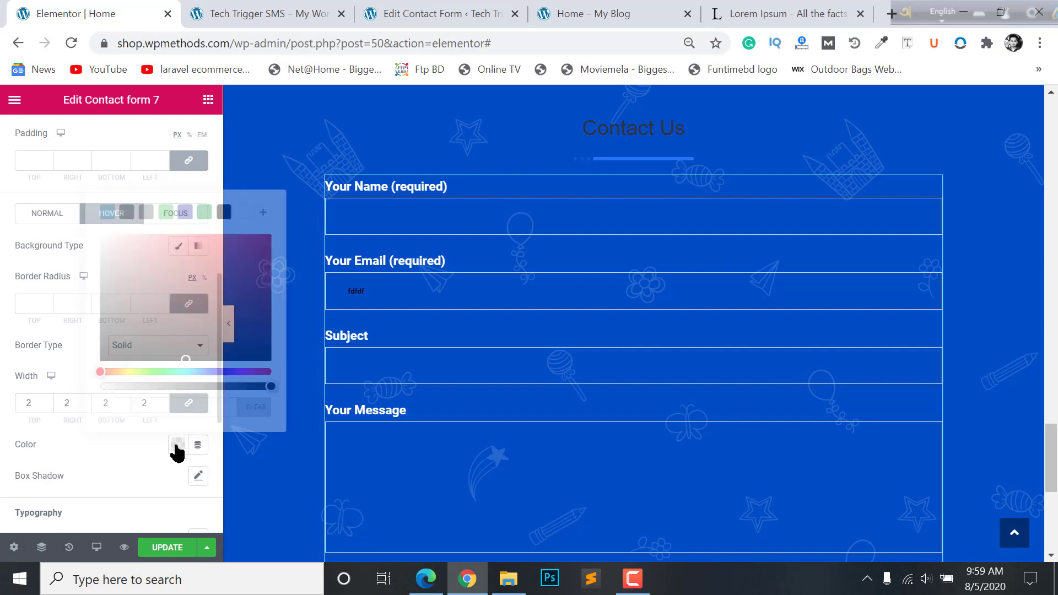
{"action": "left_click", "coordinate": [107, 212]}
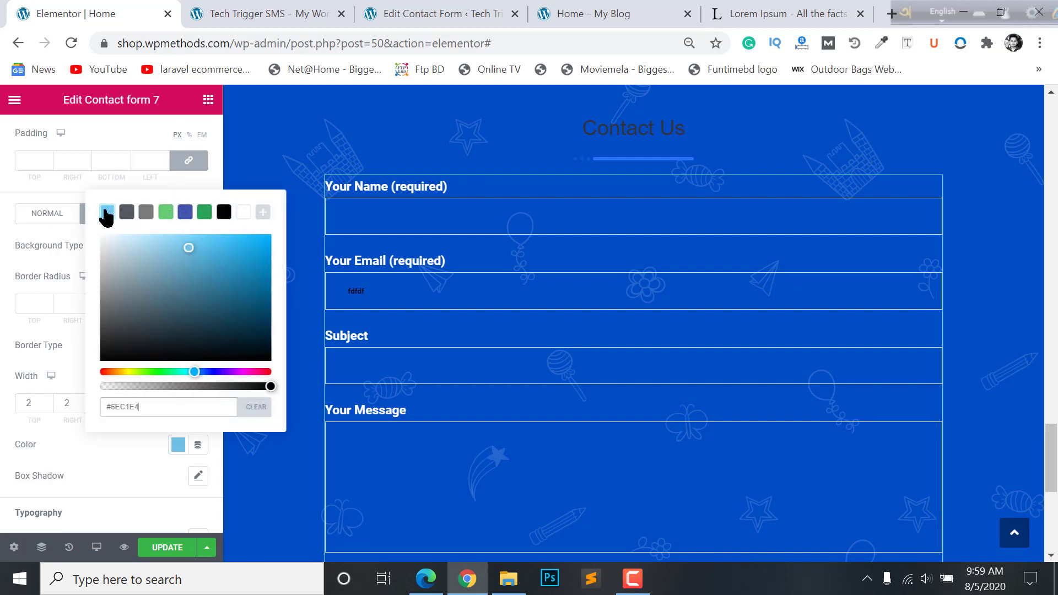
{"action": "left_click", "coordinate": [5, 421]}
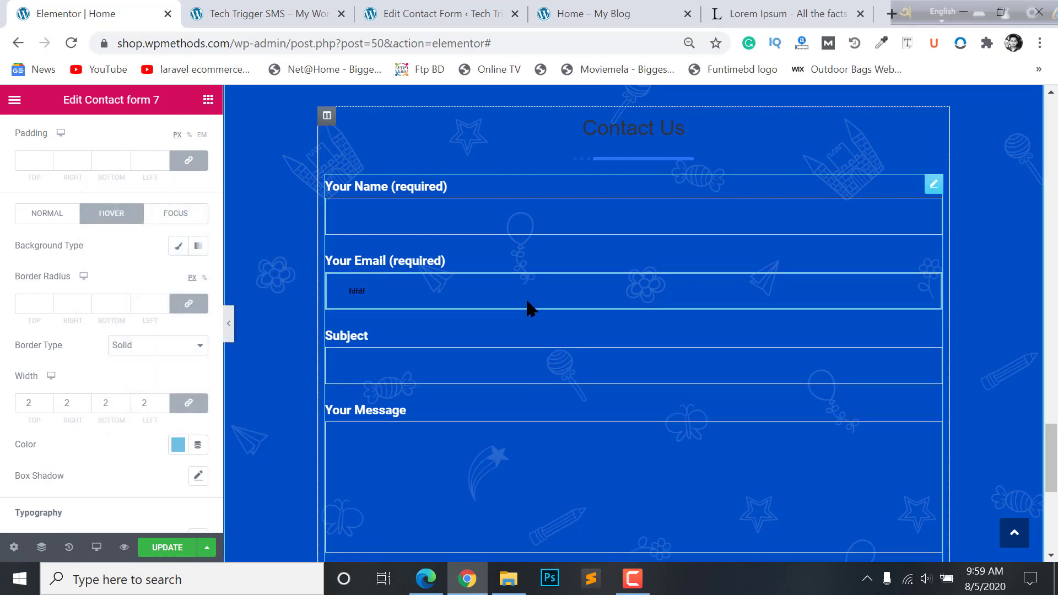
{"action": "left_click", "coordinate": [55, 216]}
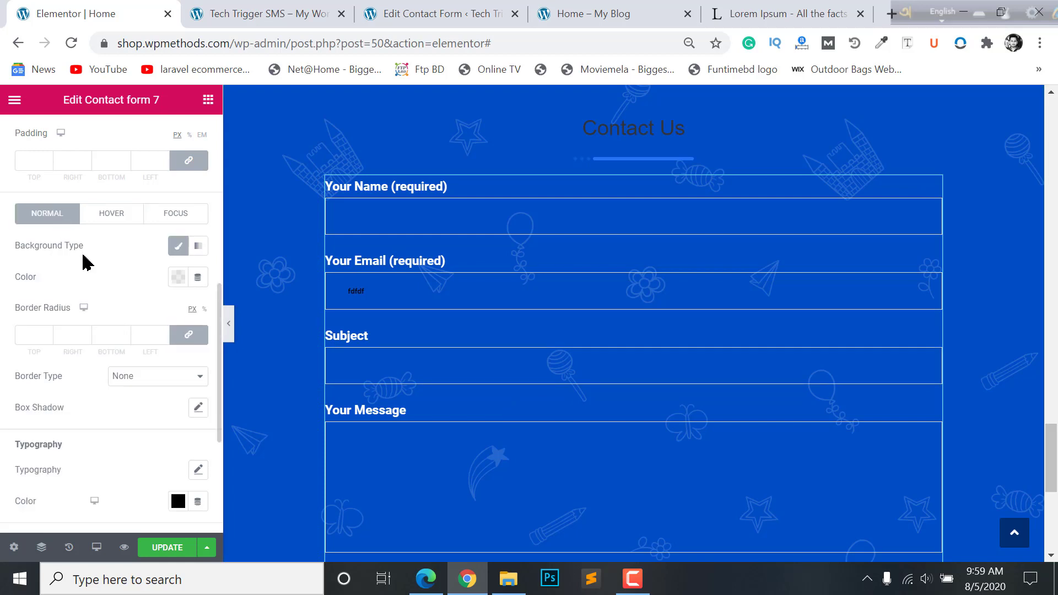
- Give the input fields a solid 2px border on all sides in the Normal state
{"action": "left_click", "coordinate": [139, 379]}
{"action": "left_click", "coordinate": [139, 402]}
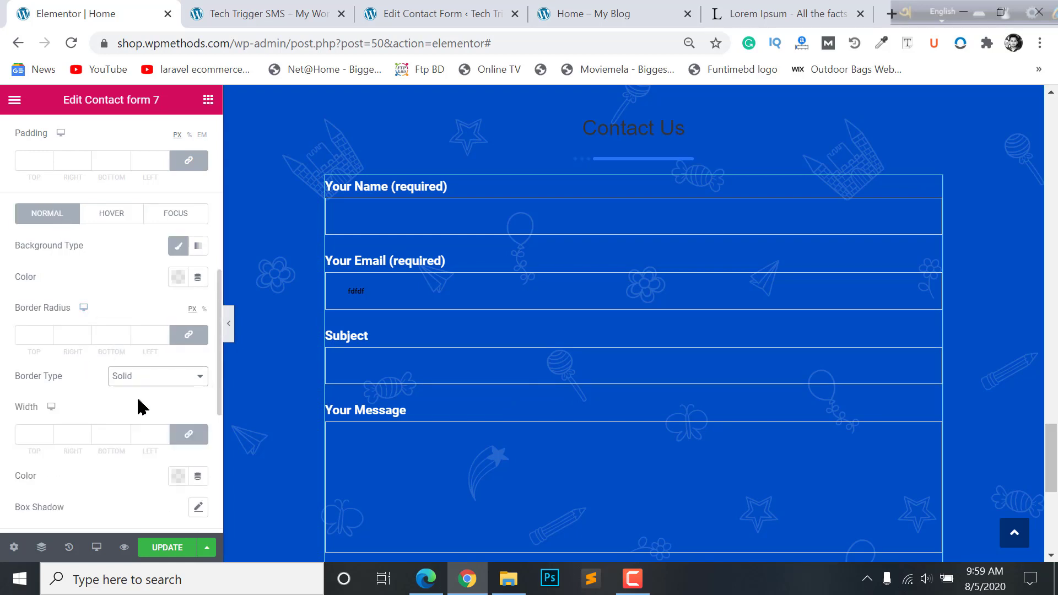
{"action": "left_click", "coordinate": [47, 432]}
{"action": "left_click", "coordinate": [48, 432]}
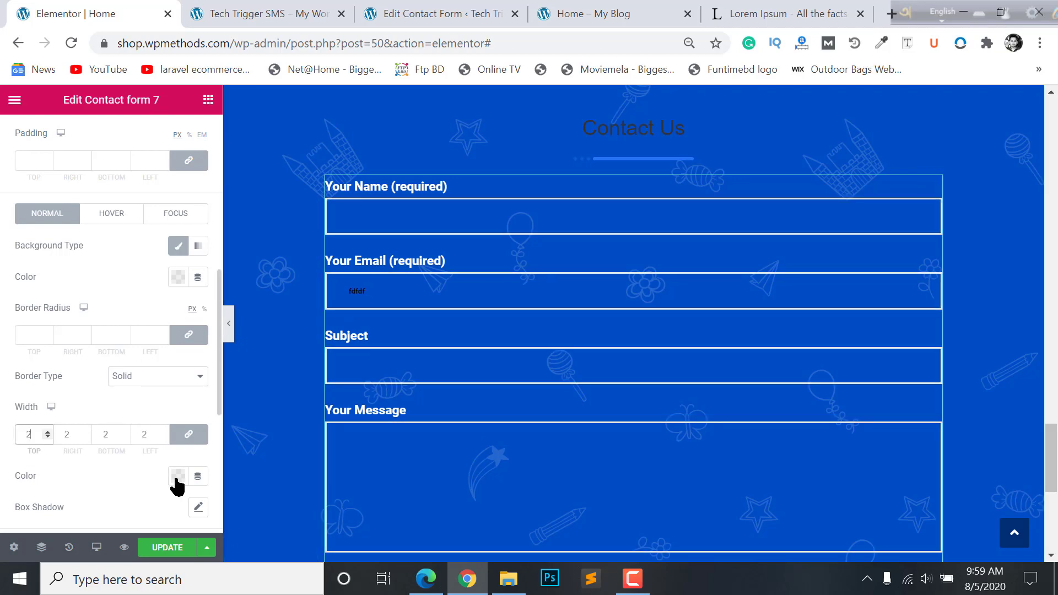
{"action": "scroll", "coordinate": [578, 421], "scroll_direction": "down", "scroll_amount": 3}
{"action": "scroll", "coordinate": [475, 404], "scroll_direction": "up", "scroll_amount": 2}
{"action": "scroll", "coordinate": [412, 416], "scroll_direction": "down", "scroll_amount": 2}
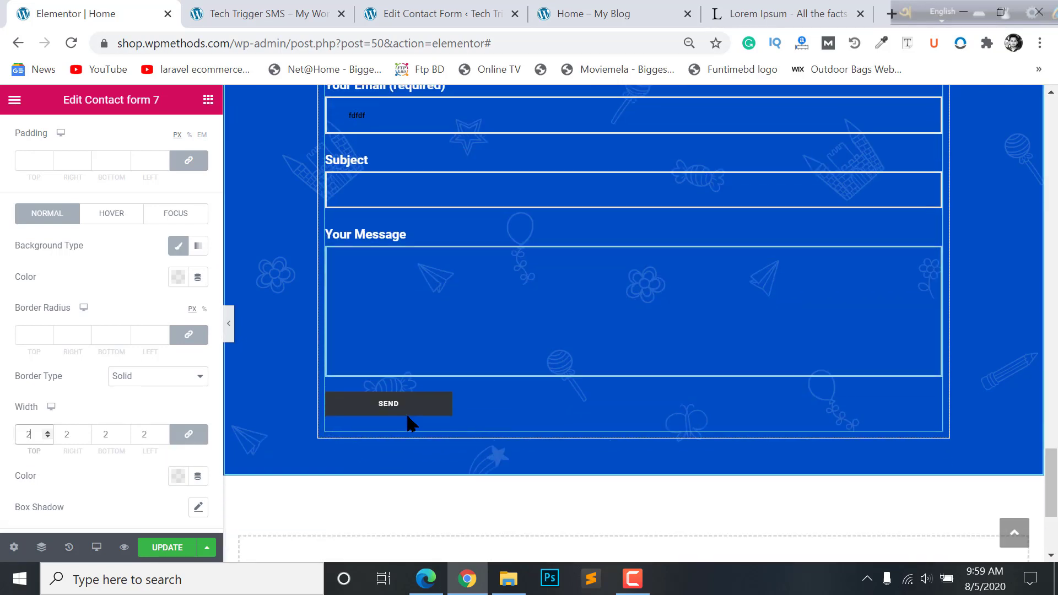
{"action": "scroll", "coordinate": [157, 402], "scroll_direction": "down", "scroll_amount": 5}
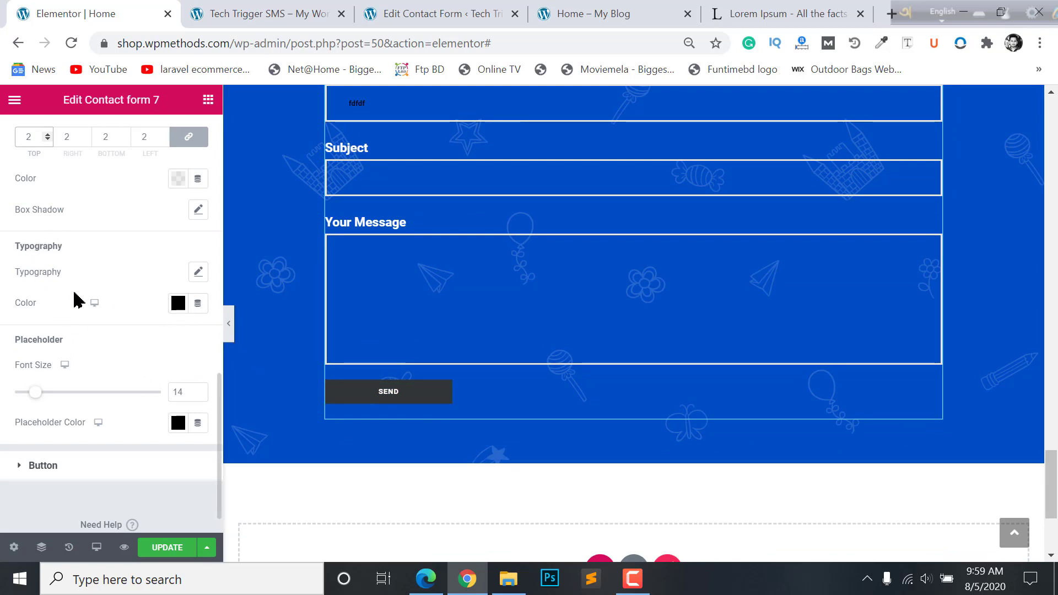
{"action": "scroll", "coordinate": [386, 227], "scroll_direction": "up", "scroll_amount": 2}
{"action": "left_click", "coordinate": [361, 227]}
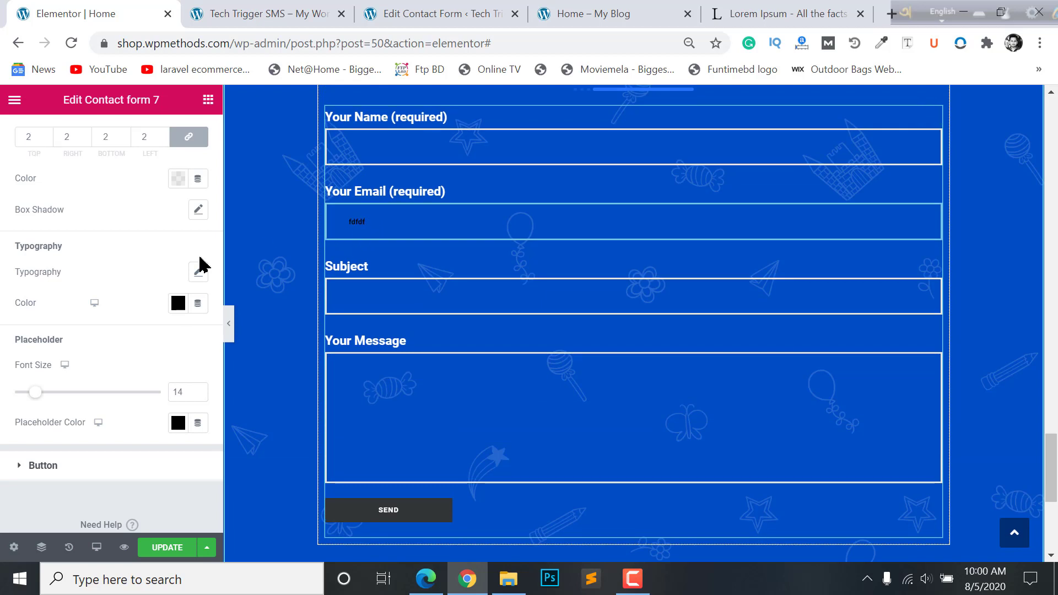
- Set the inputs' typed text colour to white #FFFFFF and collapse the Input section
{"action": "left_click", "coordinate": [176, 306]}
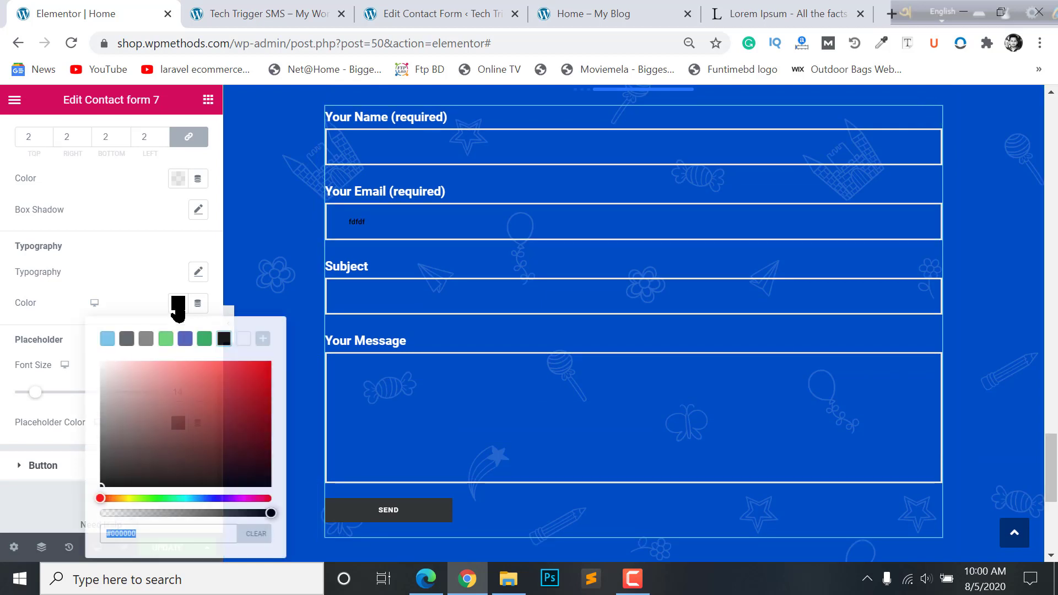
{"action": "left_click", "coordinate": [240, 341]}
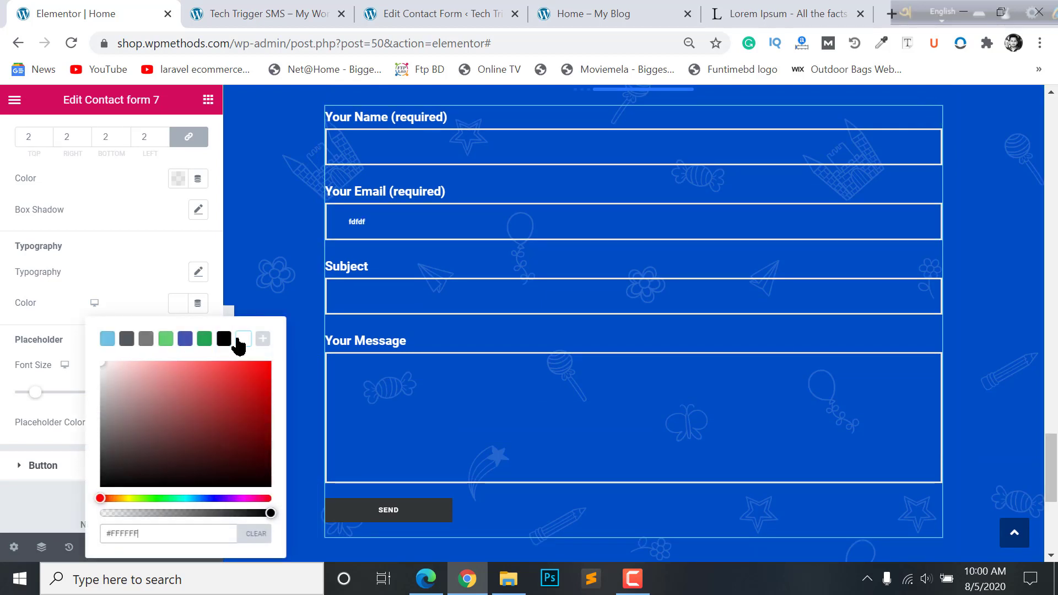
{"action": "left_click", "coordinate": [12, 374]}
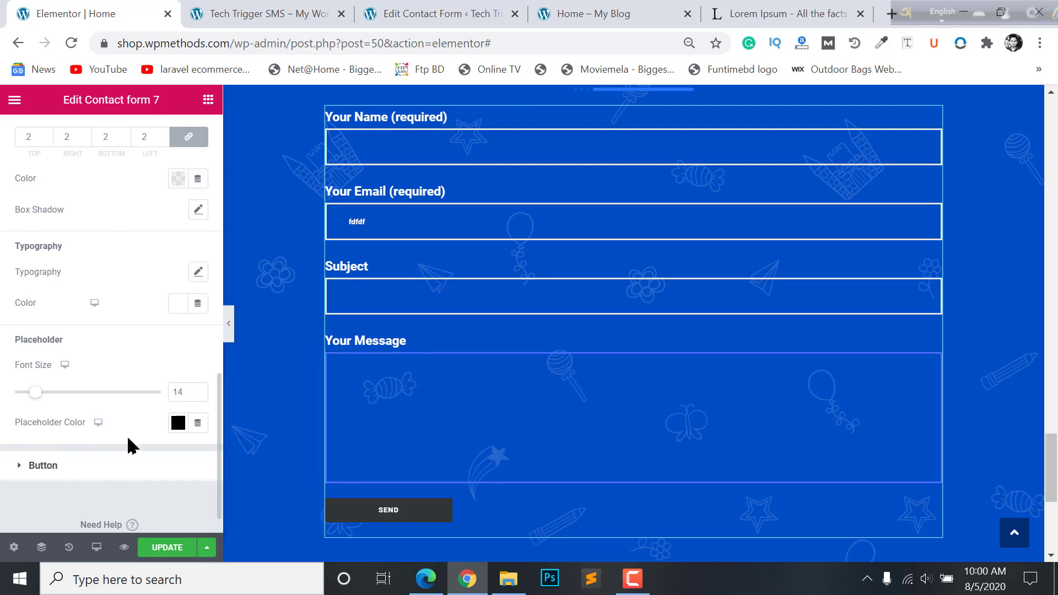
{"action": "left_click", "coordinate": [178, 425]}
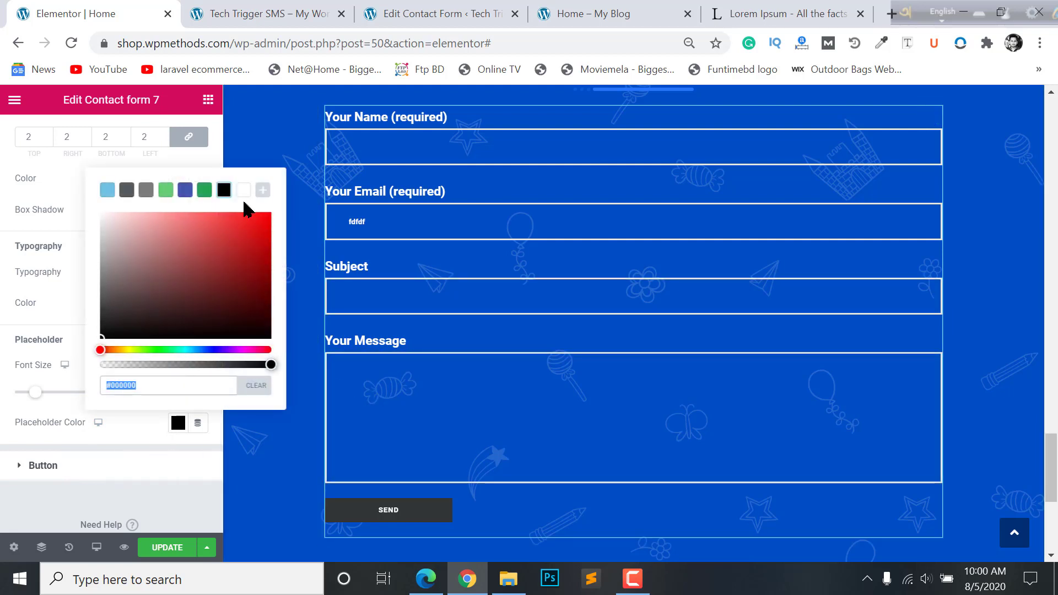
{"action": "left_click", "coordinate": [54, 247]}
{"action": "left_click", "coordinate": [62, 217]}
{"action": "left_click", "coordinate": [33, 216]}
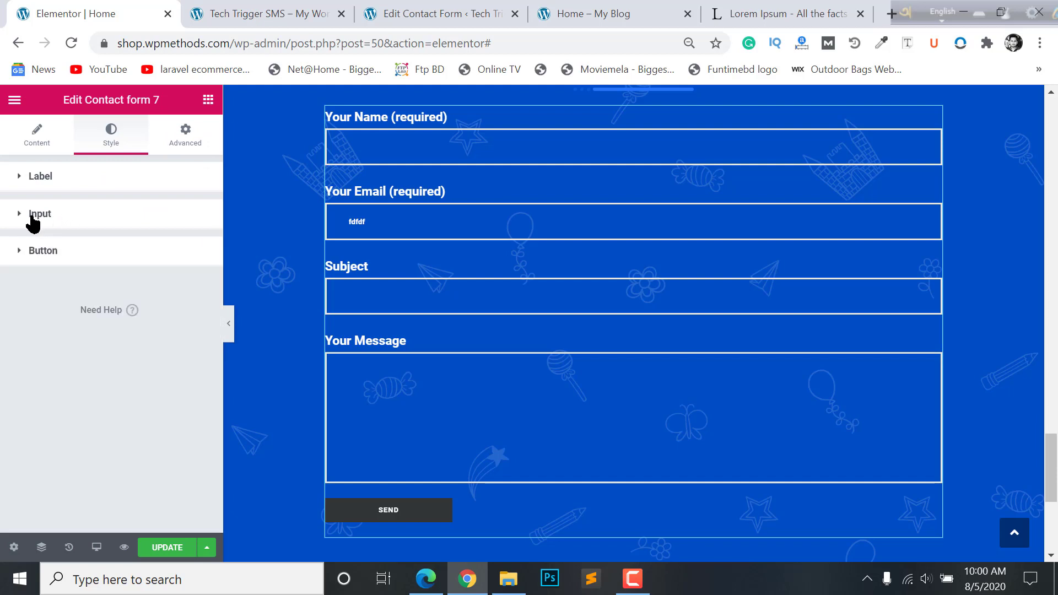
- Expand the Send button's style settings, try Center alignment, then return it to Left
{"action": "left_click", "coordinate": [42, 260]}
{"action": "scroll", "coordinate": [72, 349], "scroll_direction": "down", "scroll_amount": 3}
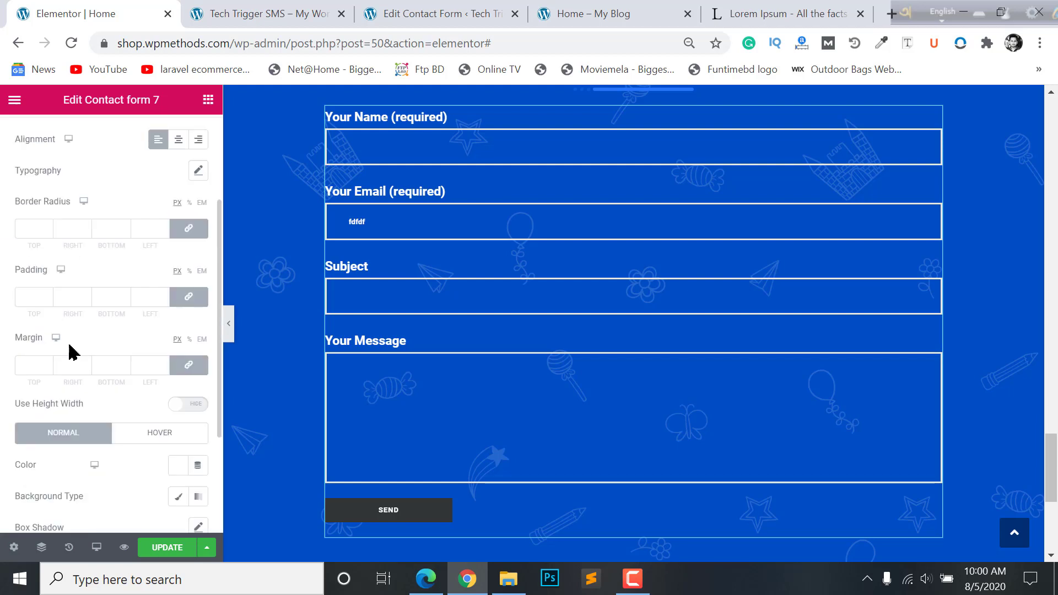
{"action": "scroll", "coordinate": [108, 306], "scroll_direction": "down", "scroll_amount": 3}
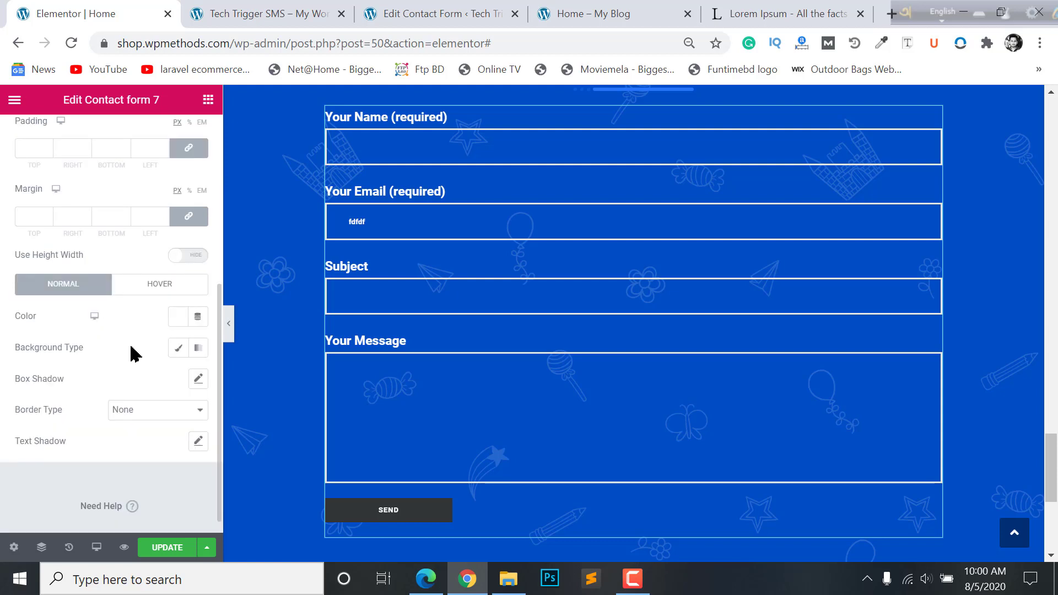
{"action": "scroll", "coordinate": [136, 353], "scroll_direction": "up", "scroll_amount": 5}
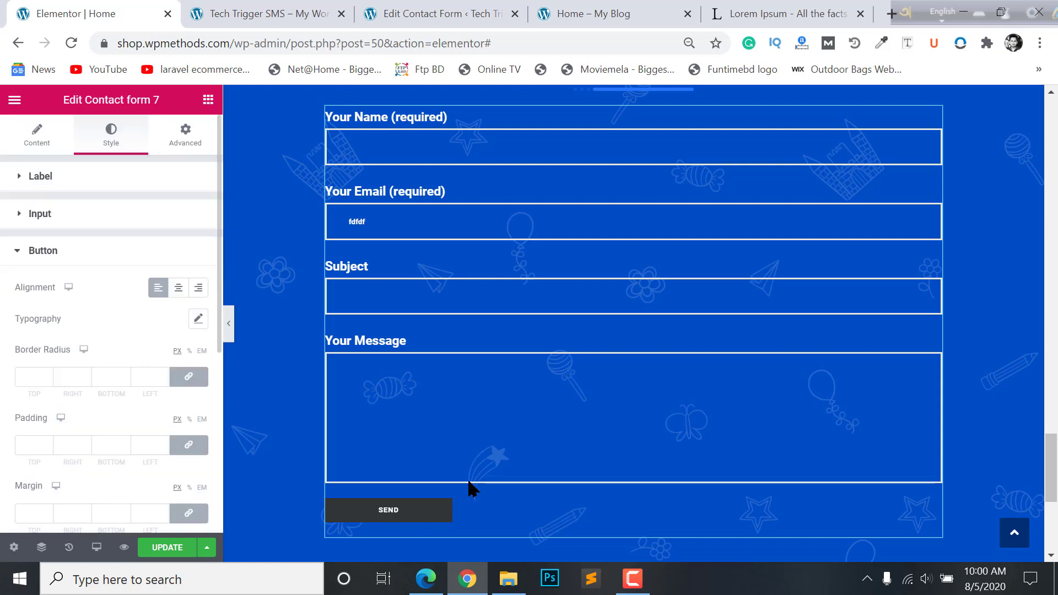
{"action": "left_click", "coordinate": [174, 292]}
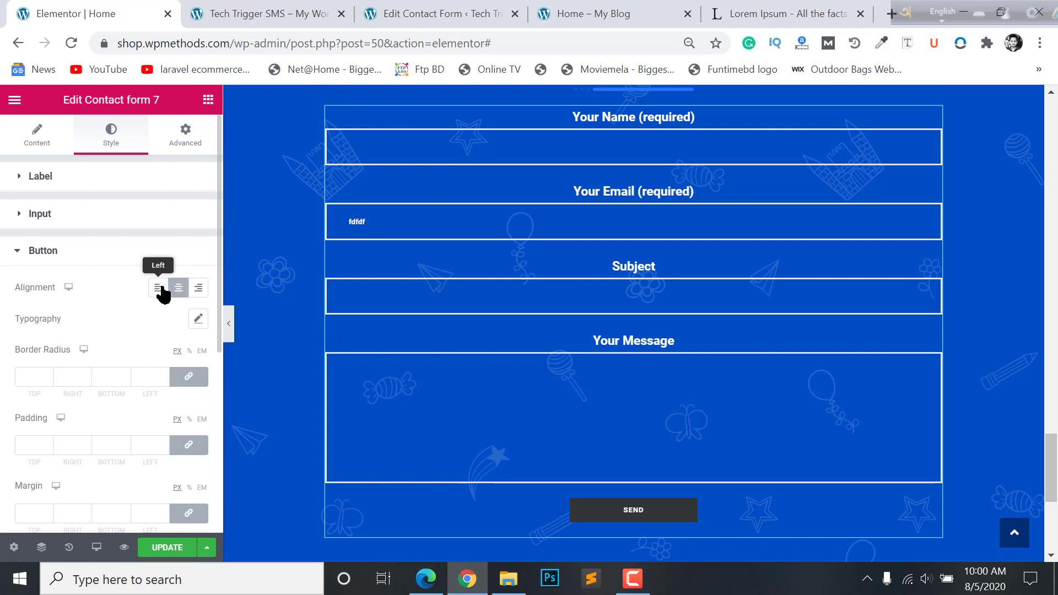
{"action": "left_click", "coordinate": [162, 292]}
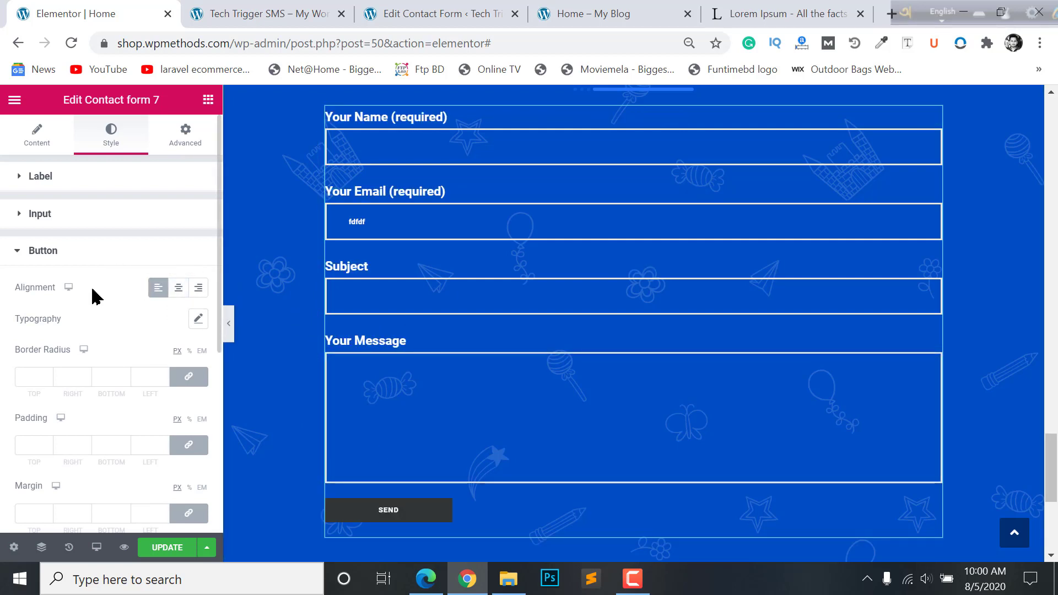
{"action": "scroll", "coordinate": [62, 366], "scroll_direction": "down", "scroll_amount": 3}
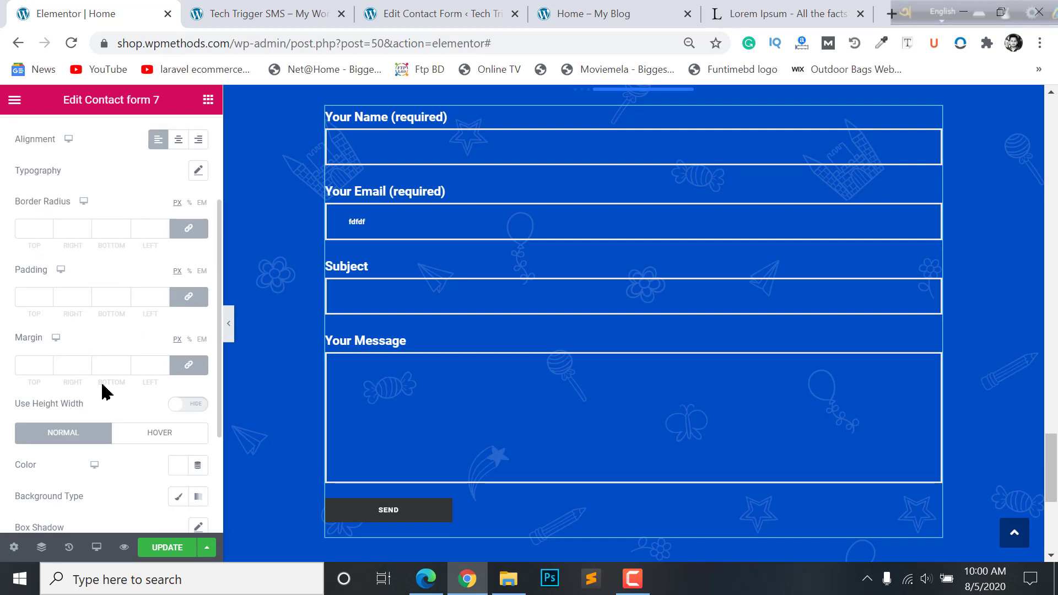
{"action": "scroll", "coordinate": [111, 365], "scroll_direction": "down", "scroll_amount": 3}
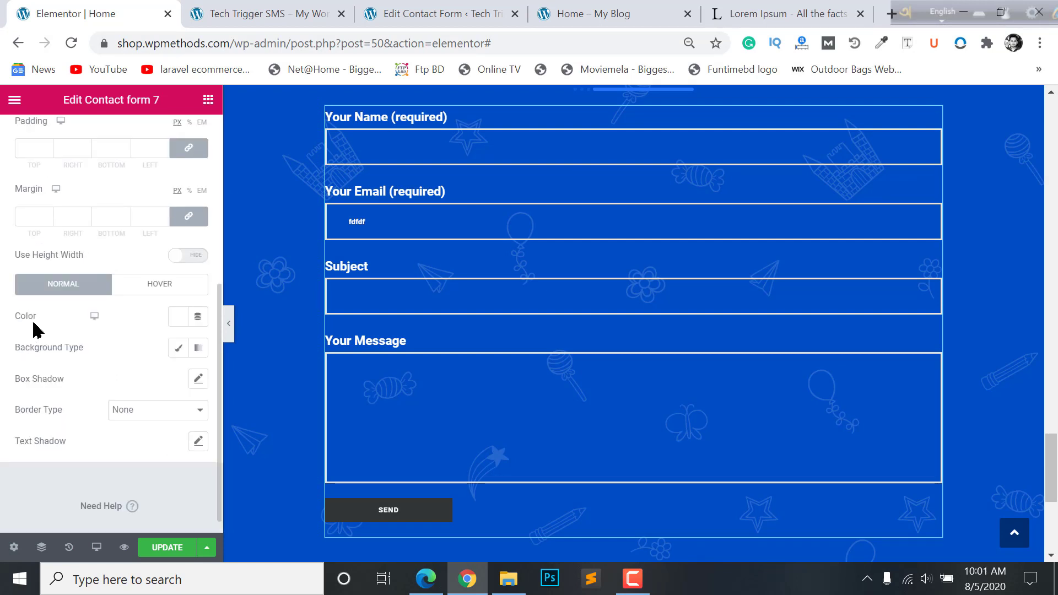